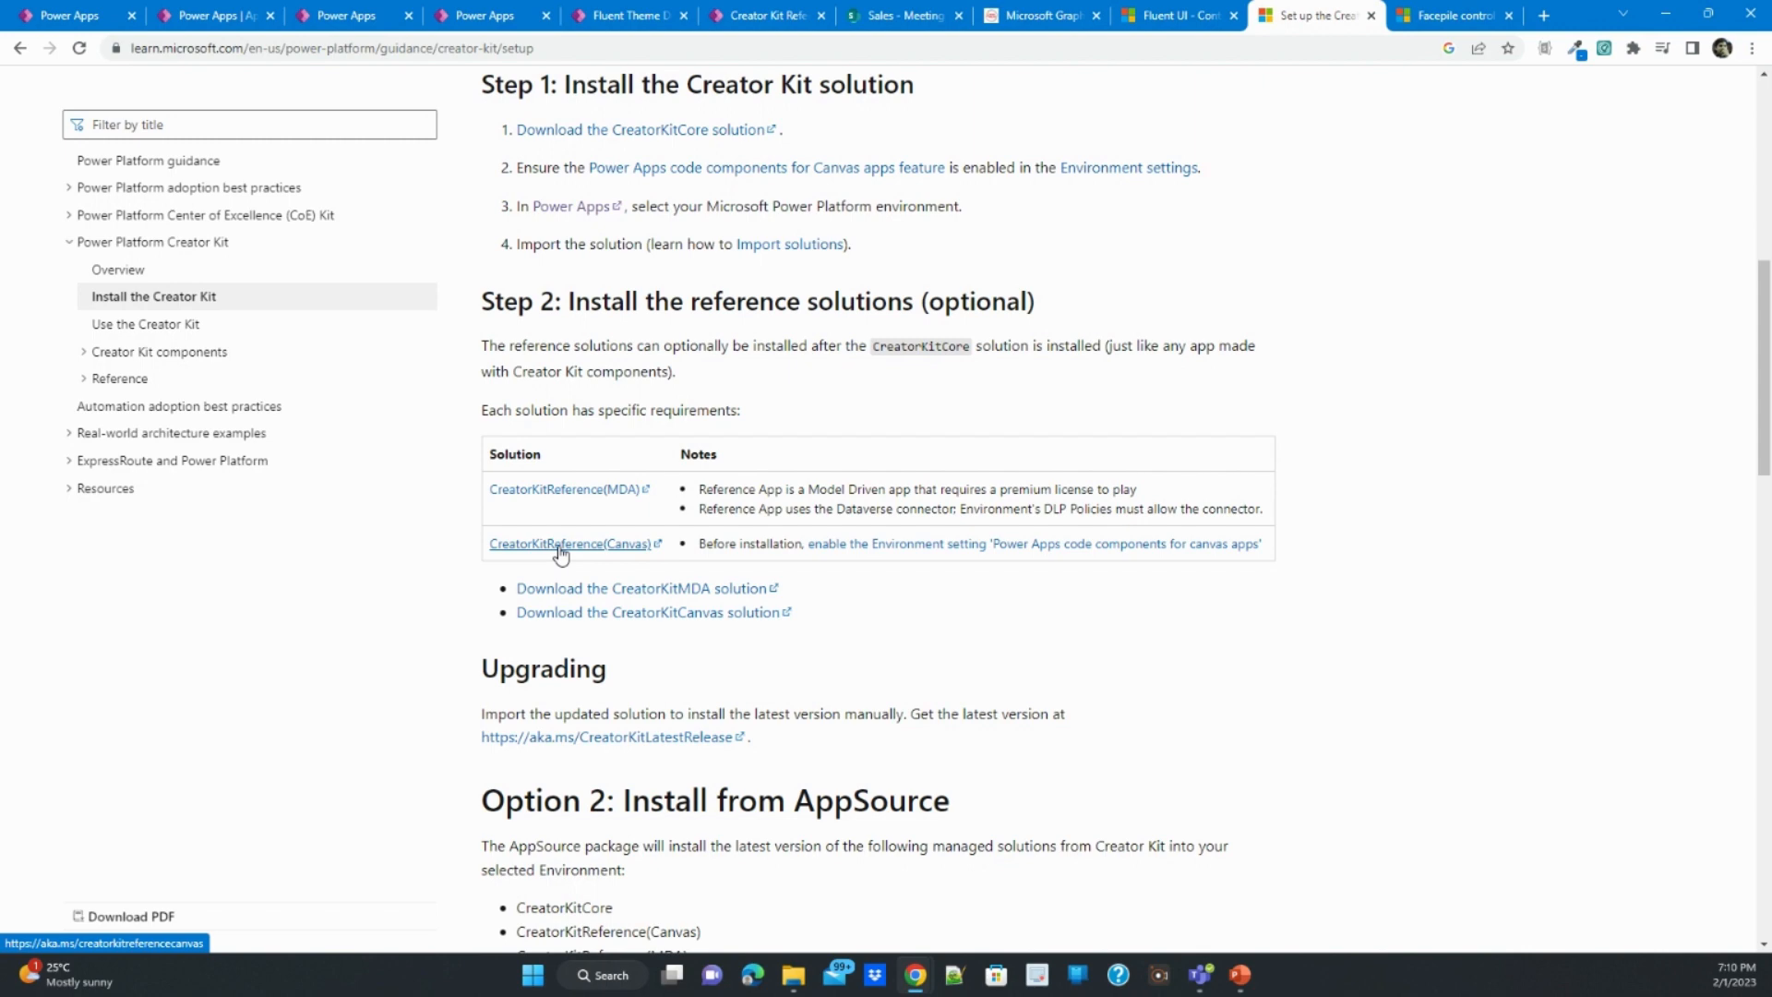
- Review the prerequisites and manual installation steps in the Install the Creator Kit article
scroll(820, 553, up, 8)
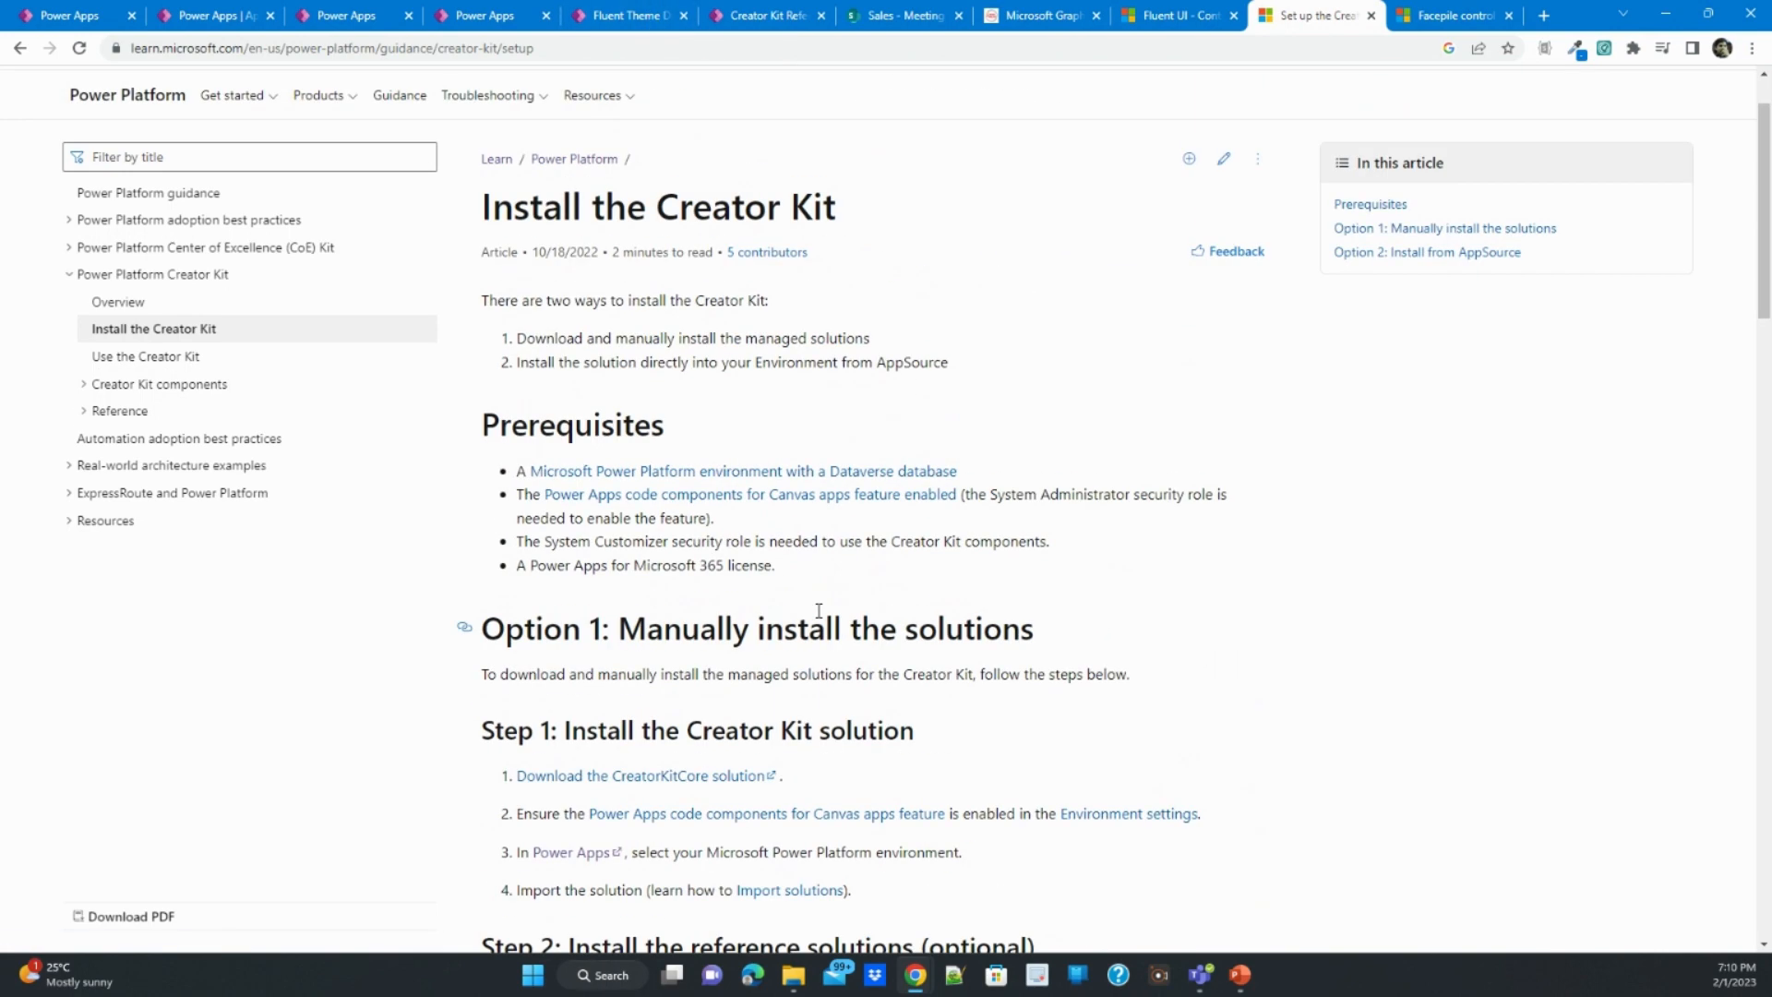
scroll(820, 617, down, 4)
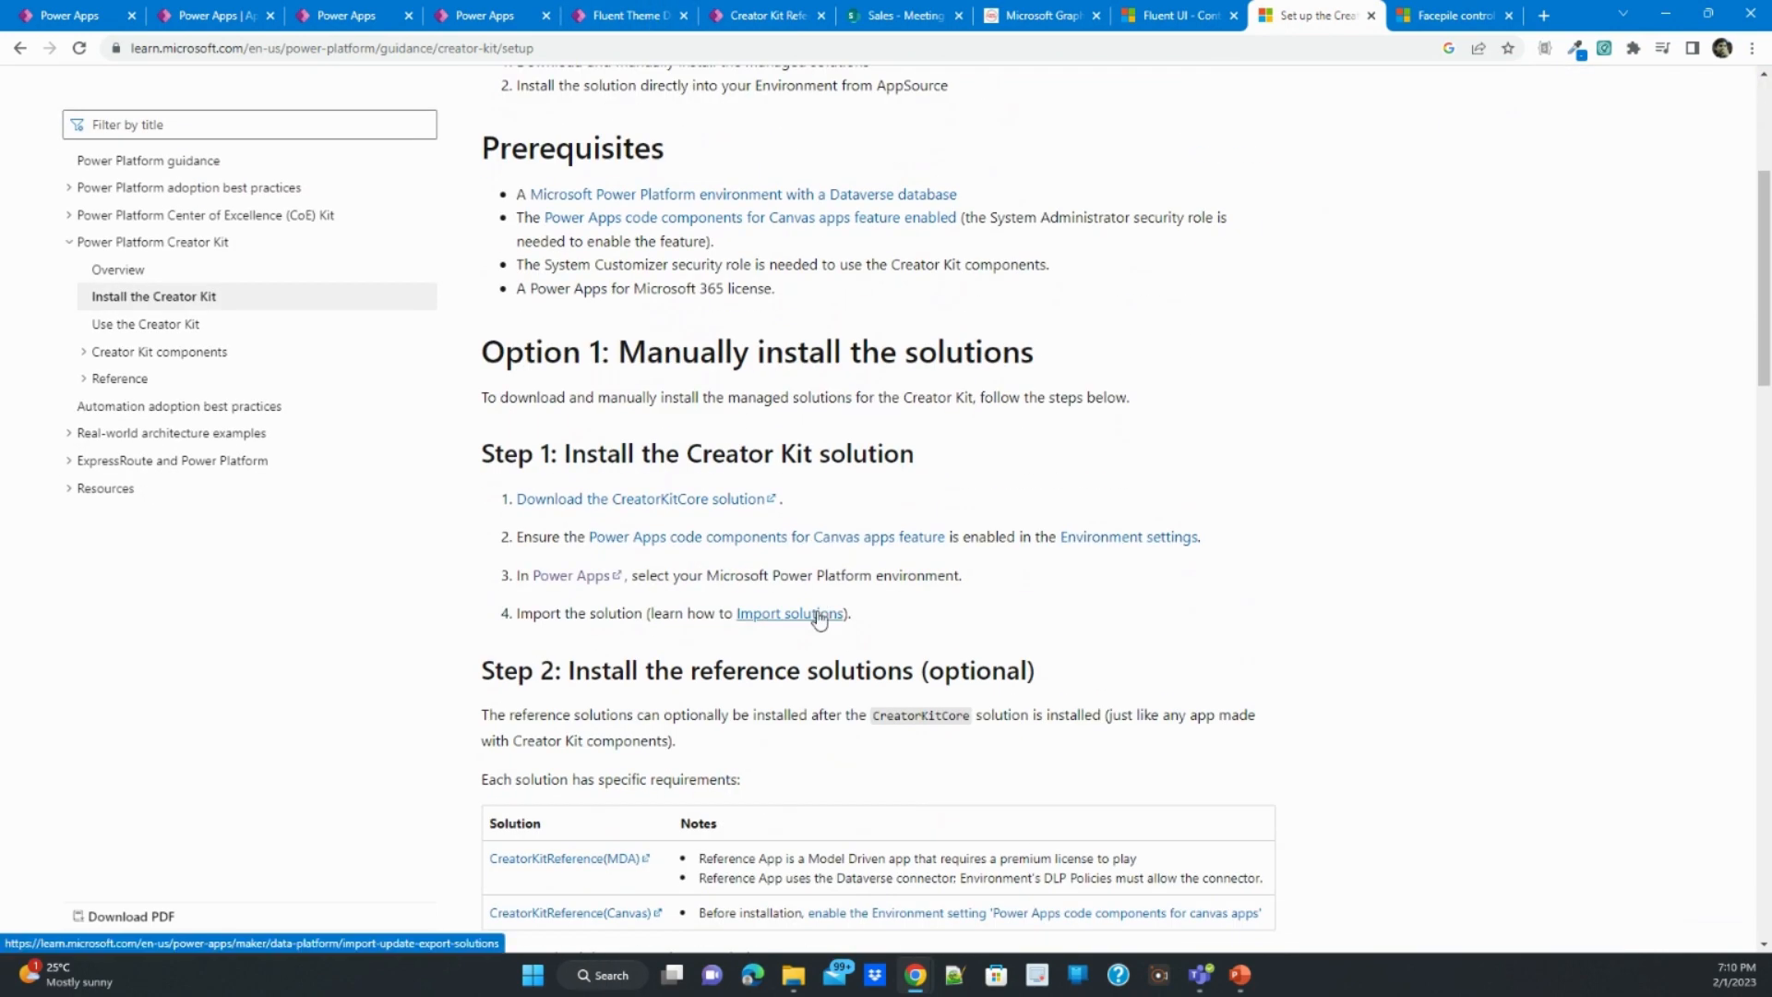
scroll(818, 610, up, 3)
scroll(819, 610, up, 1)
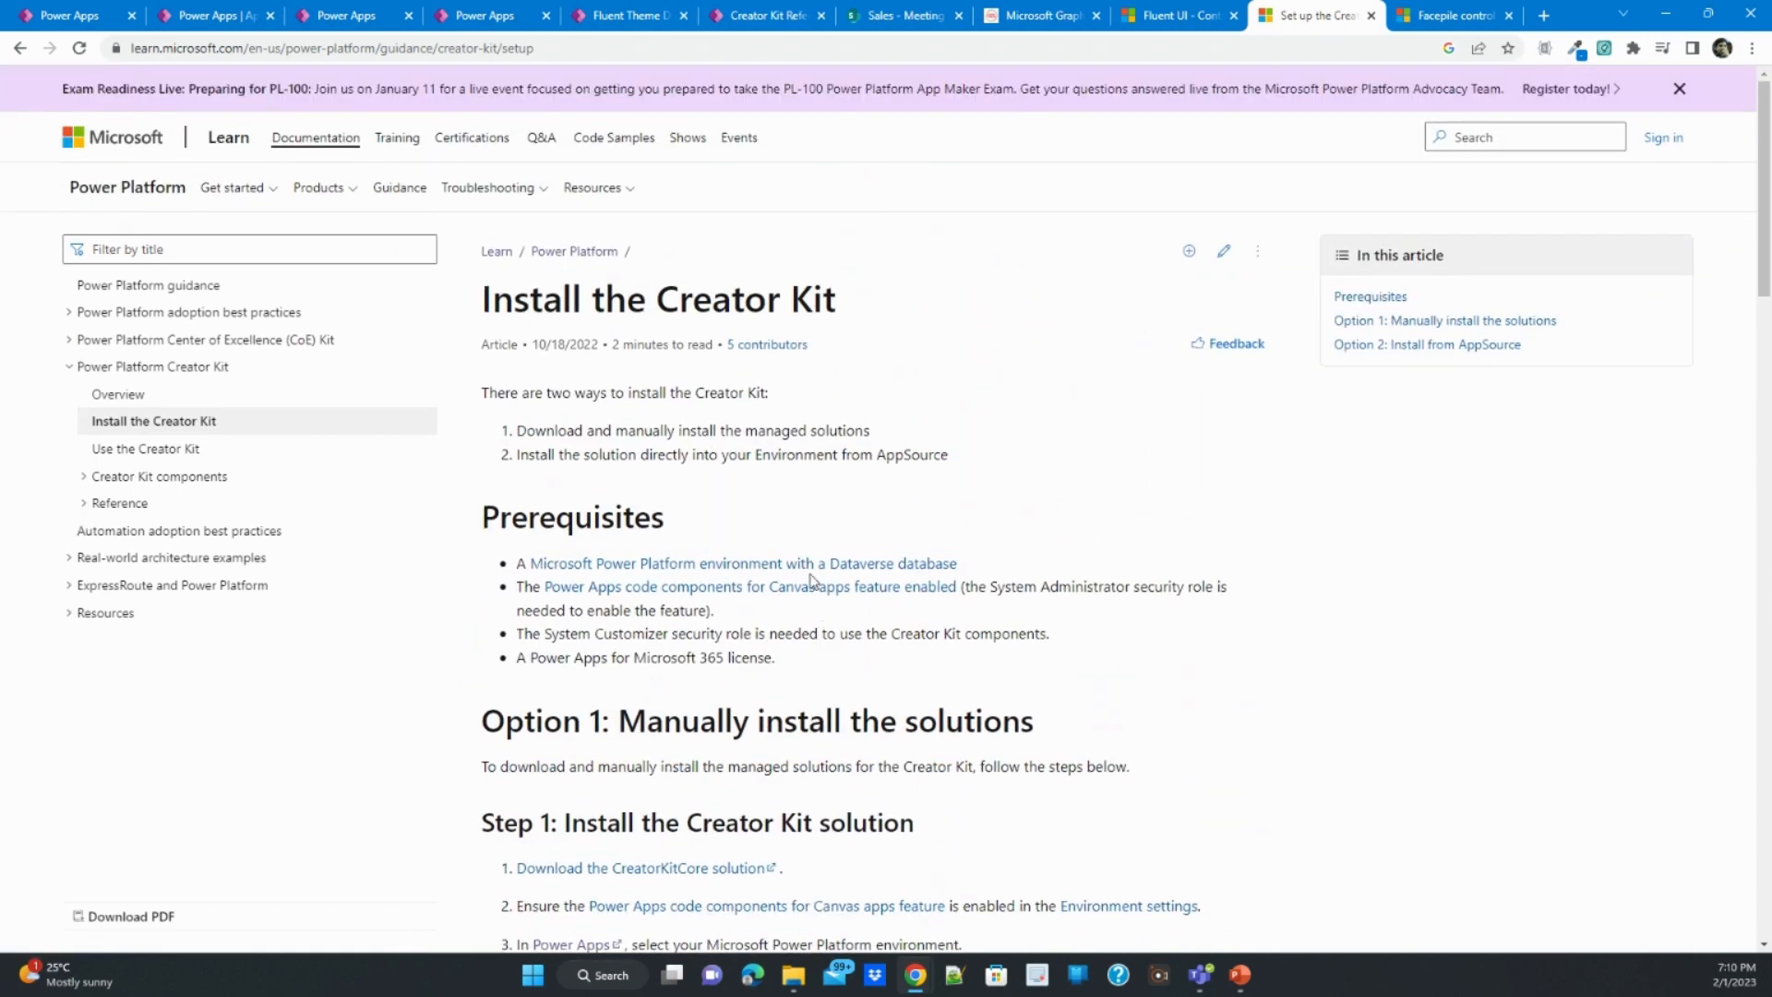
- Point out the Canvas Template, Creator Kit Reference App and Fluent Theme Designer in the environment's app list, ending with Canvas Template selected
click(388, 15)
click(262, 11)
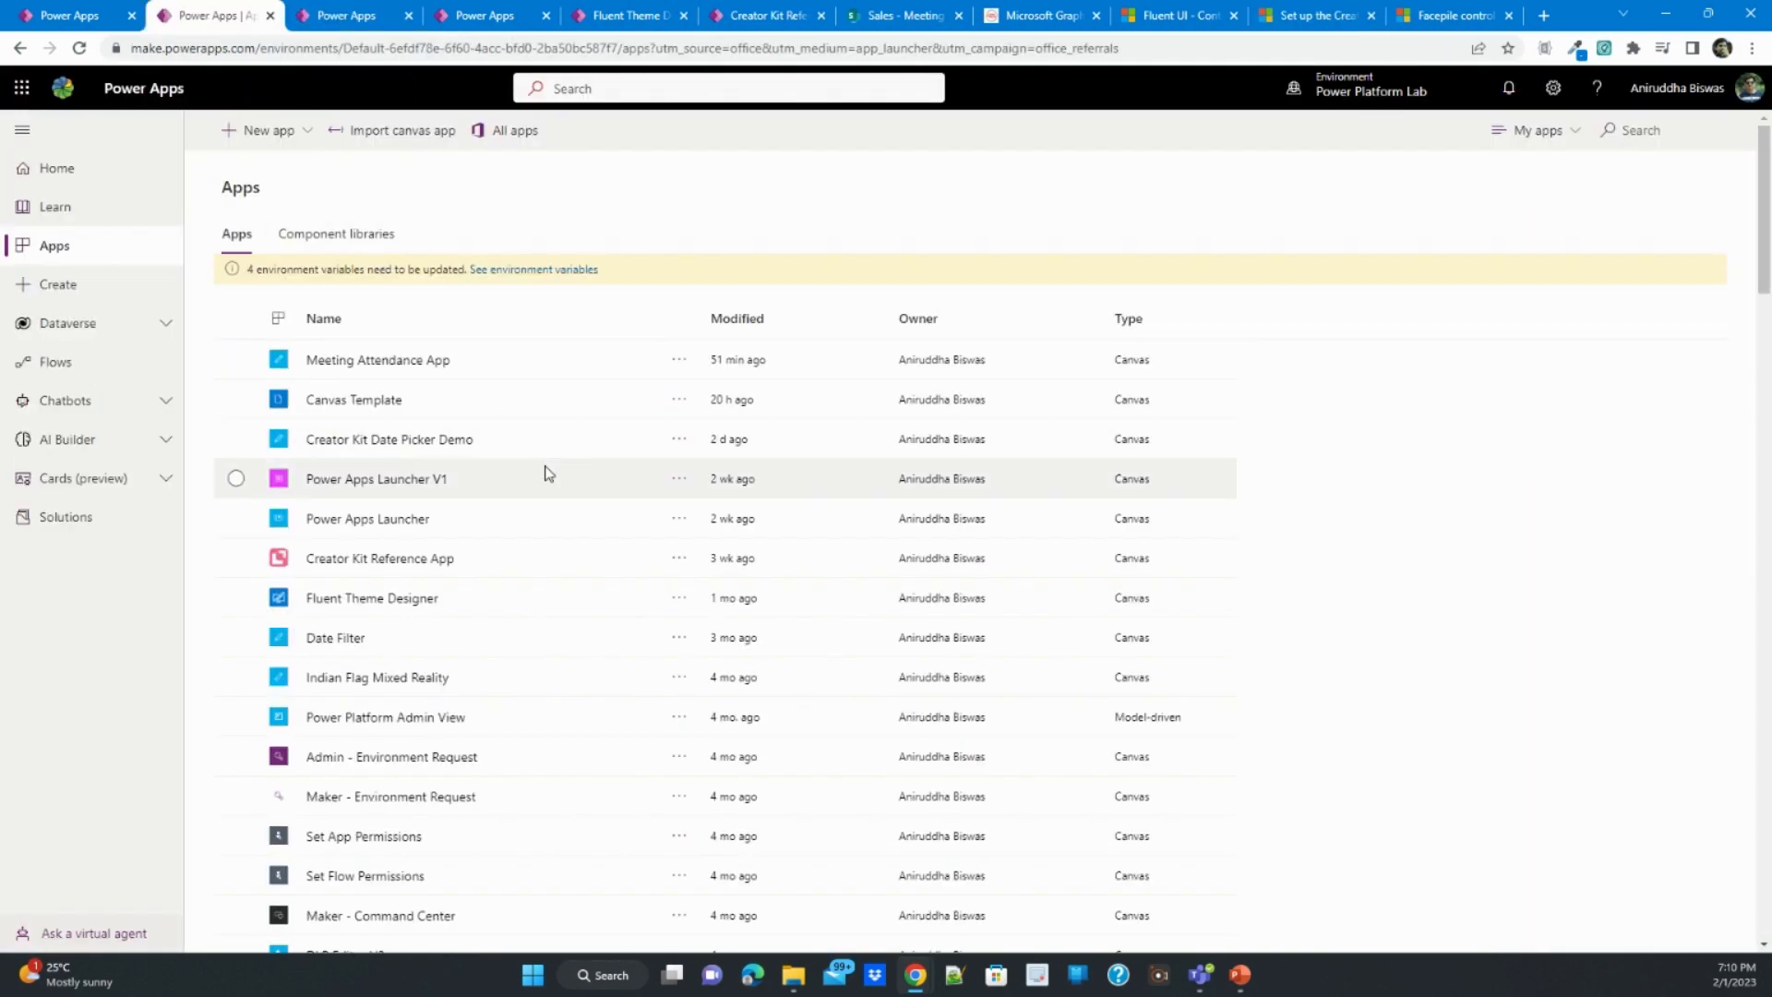
click(540, 412)
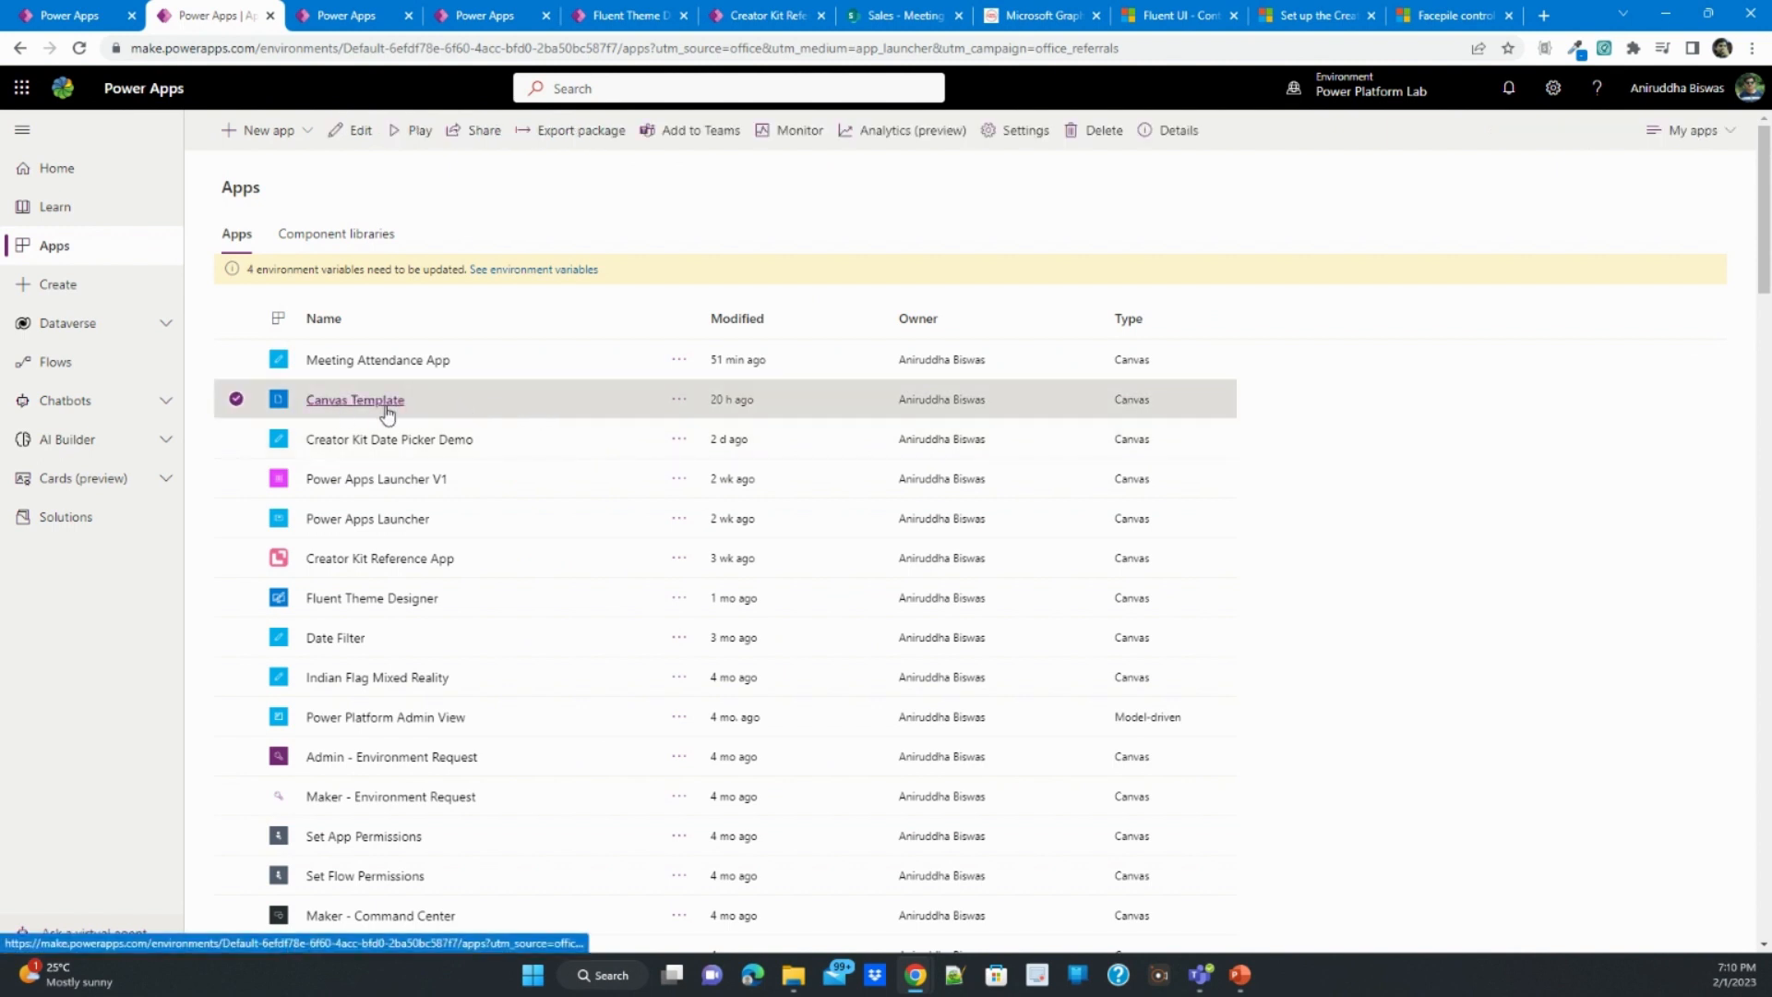
click(588, 565)
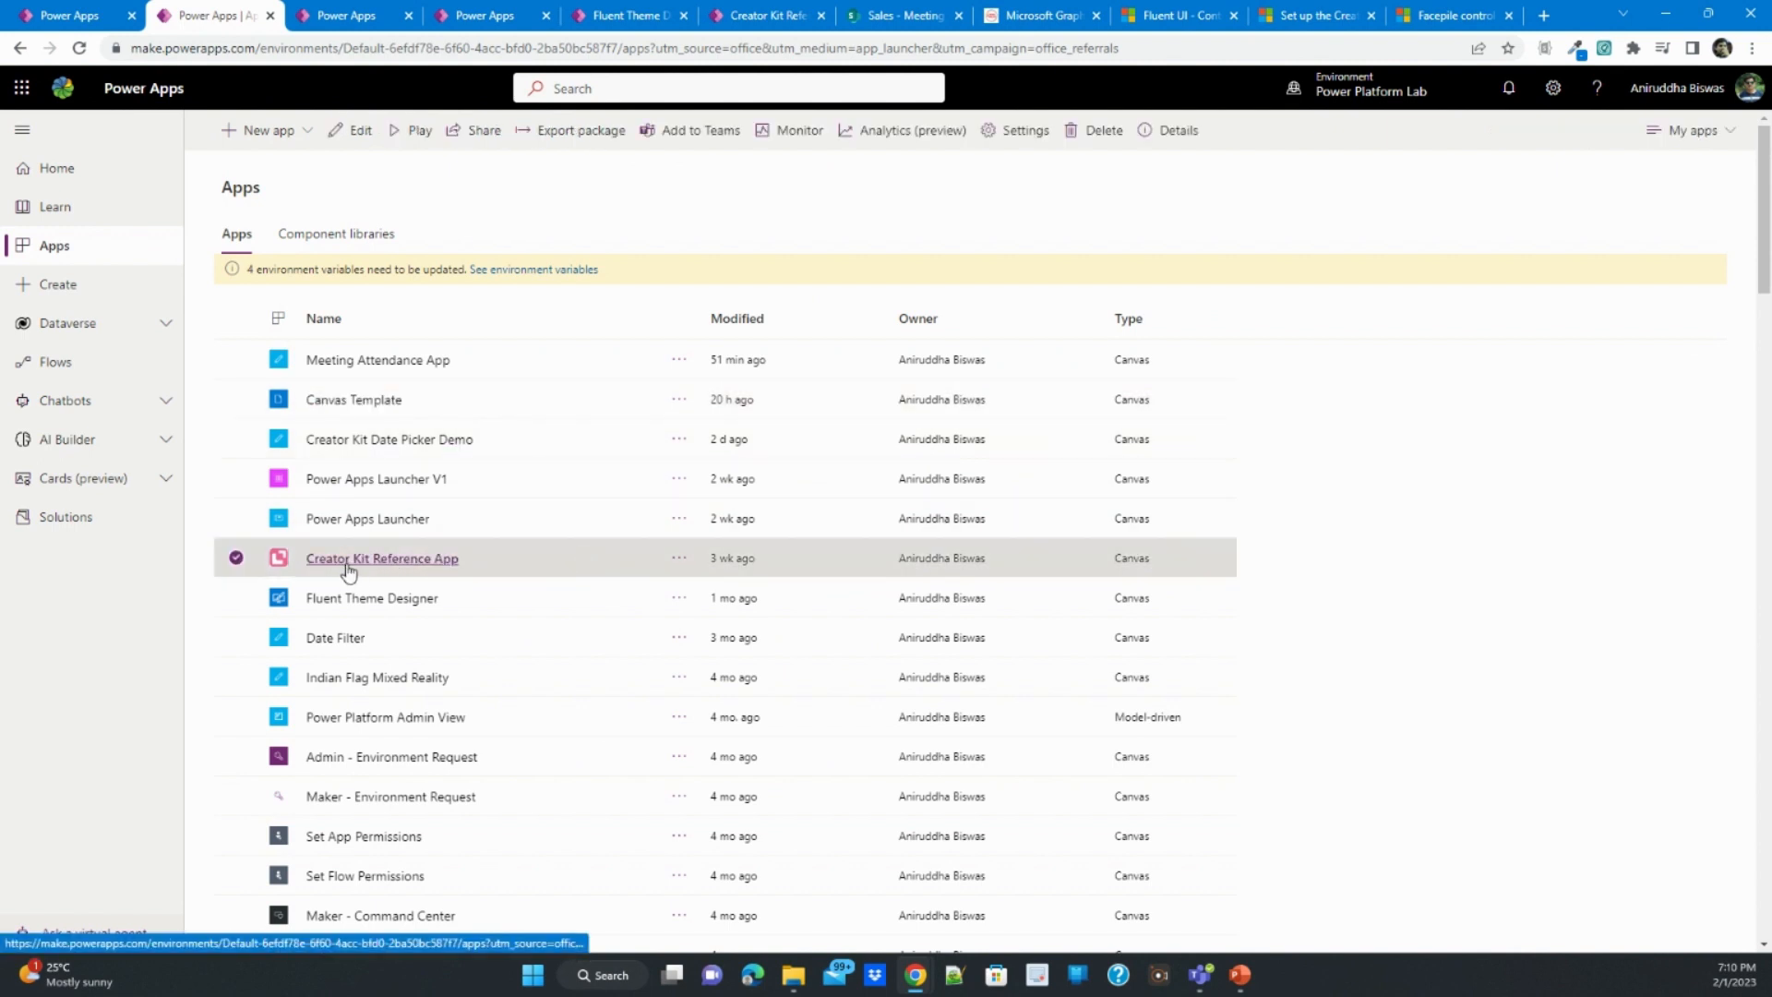
click(573, 616)
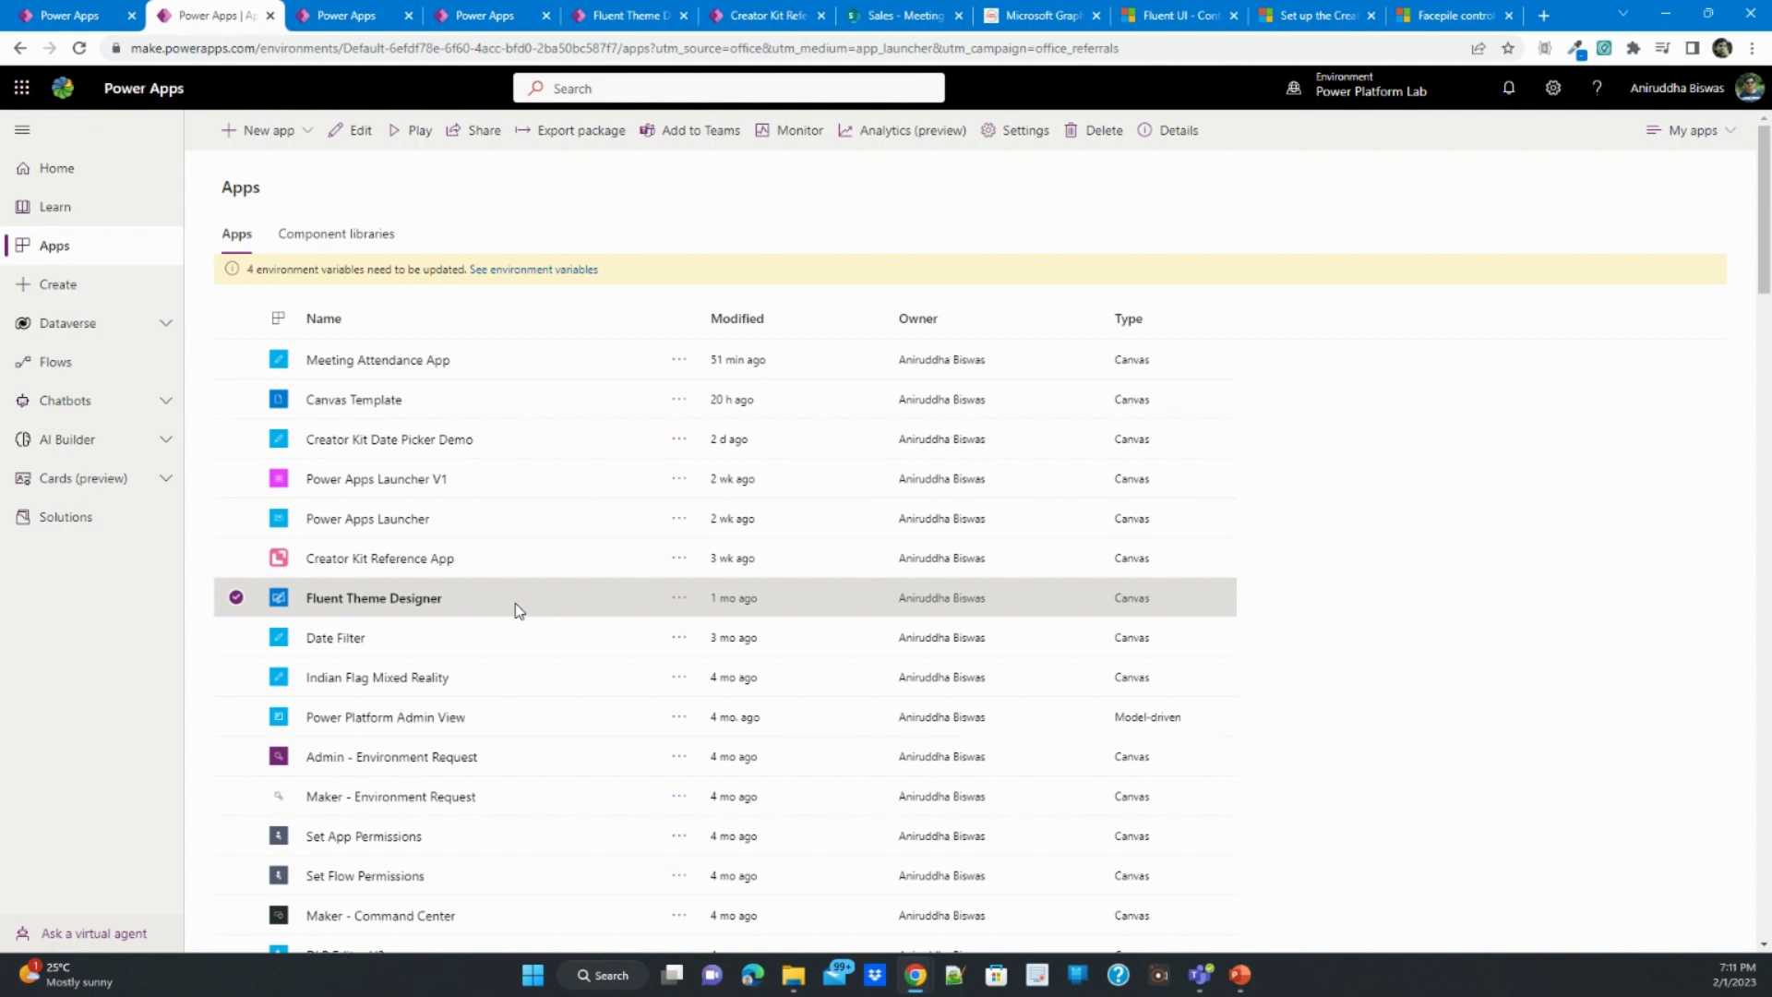
click(529, 400)
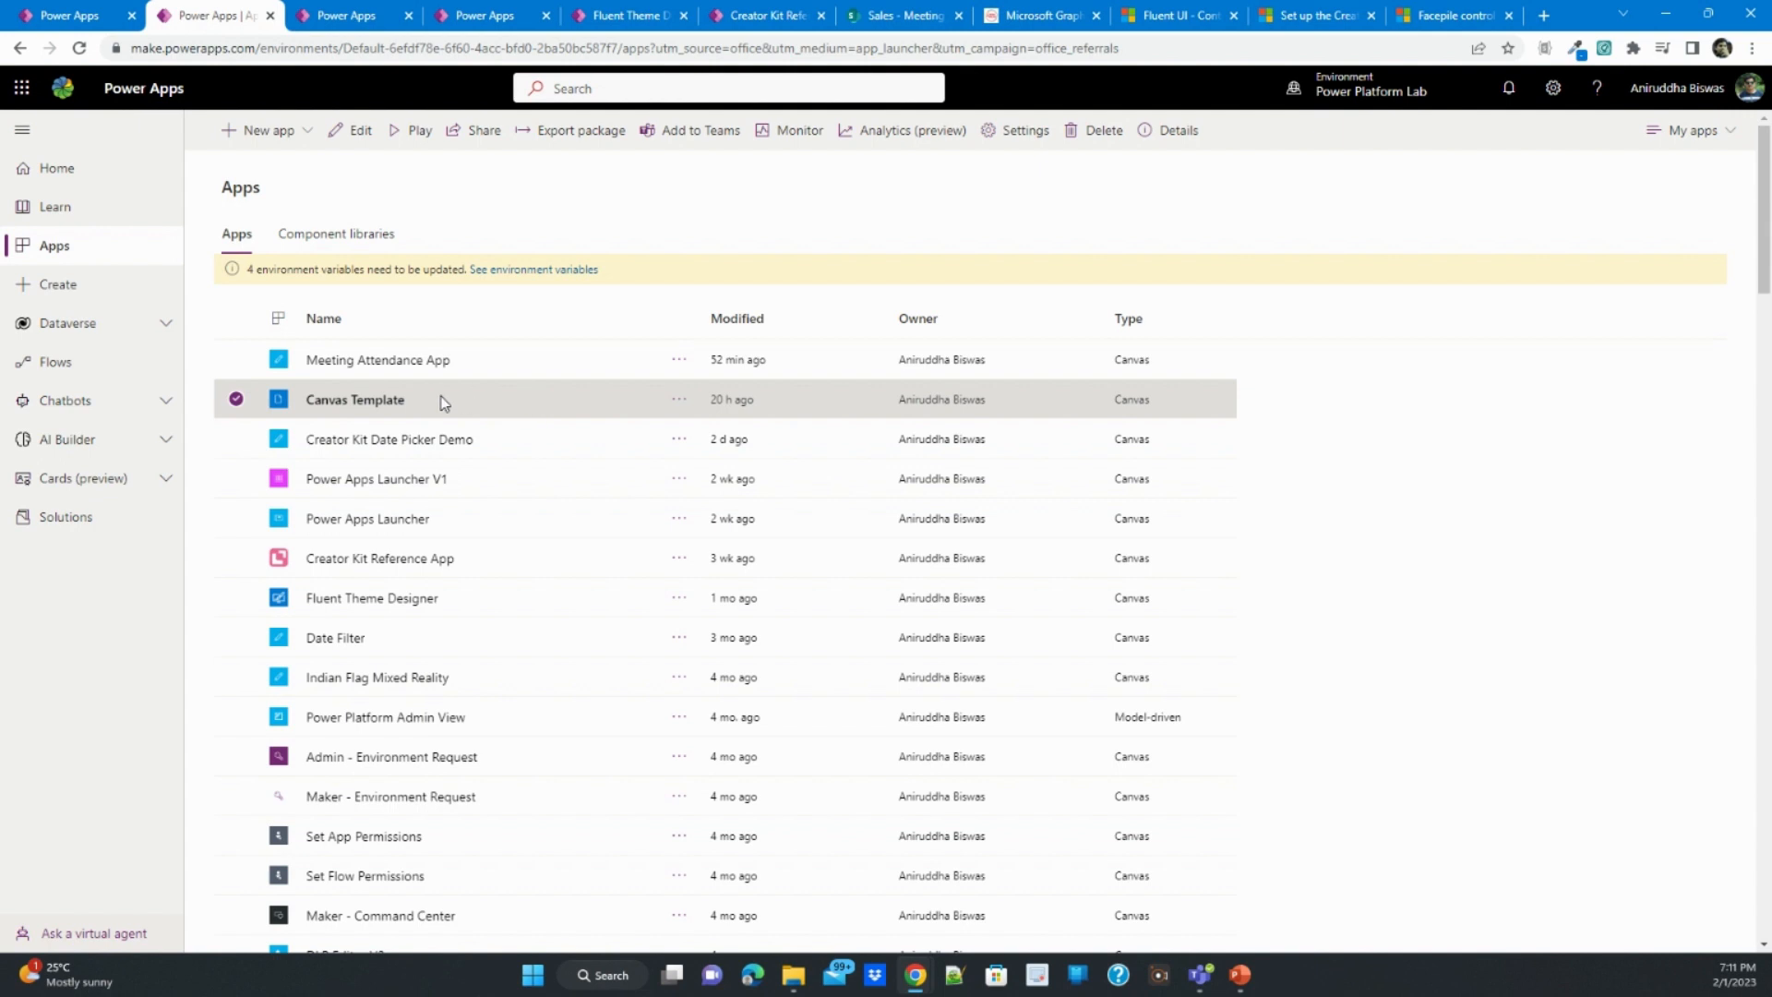
- Show the Canvas Template app in the editor and view its Template Screen and Controls Screen
click(349, 9)
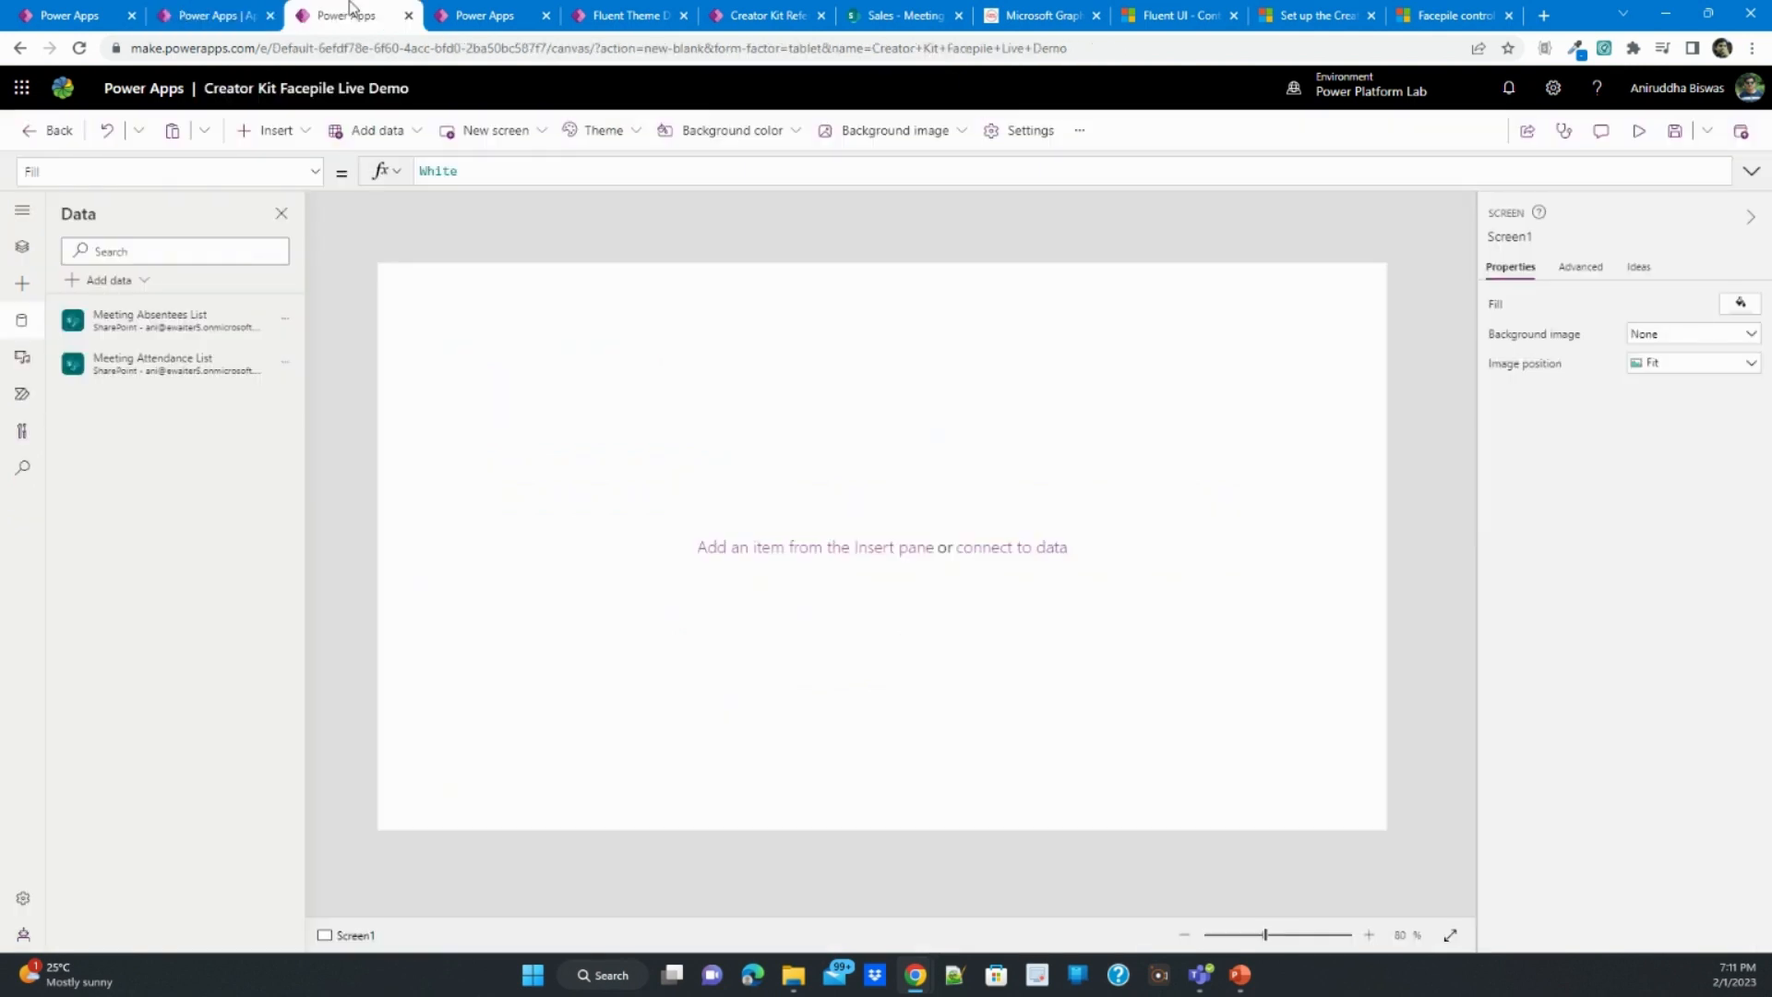
click(476, 15)
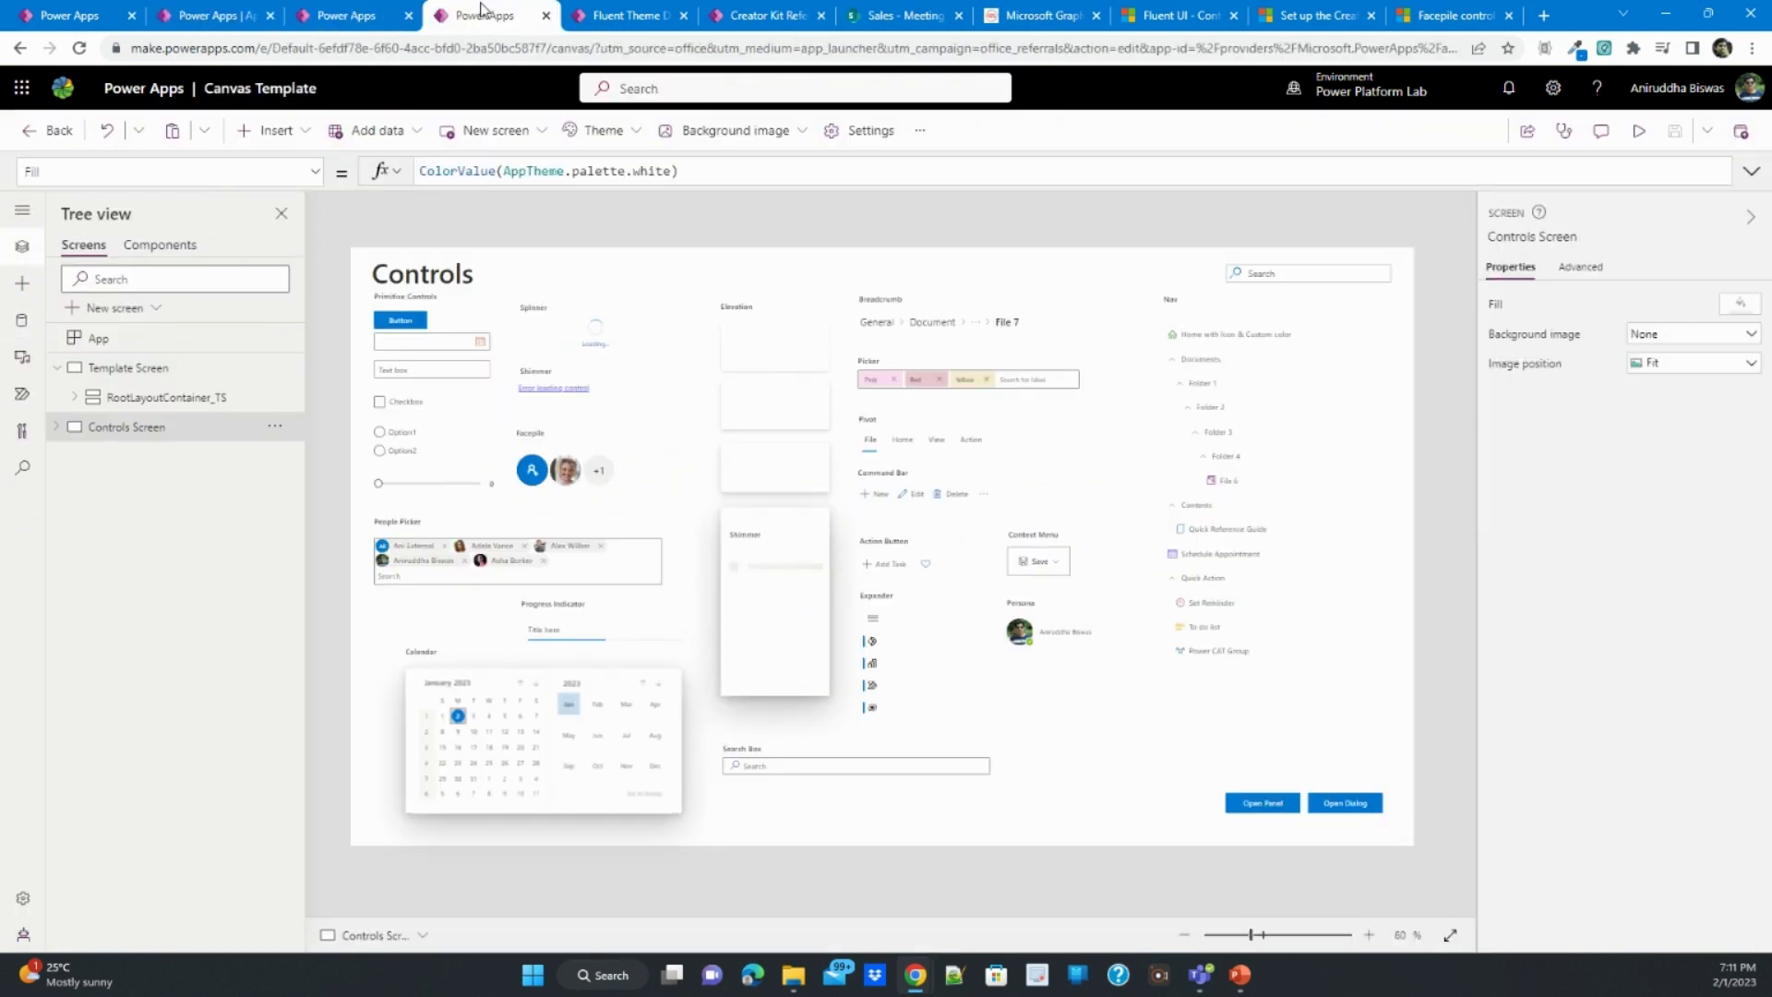
click(214, 369)
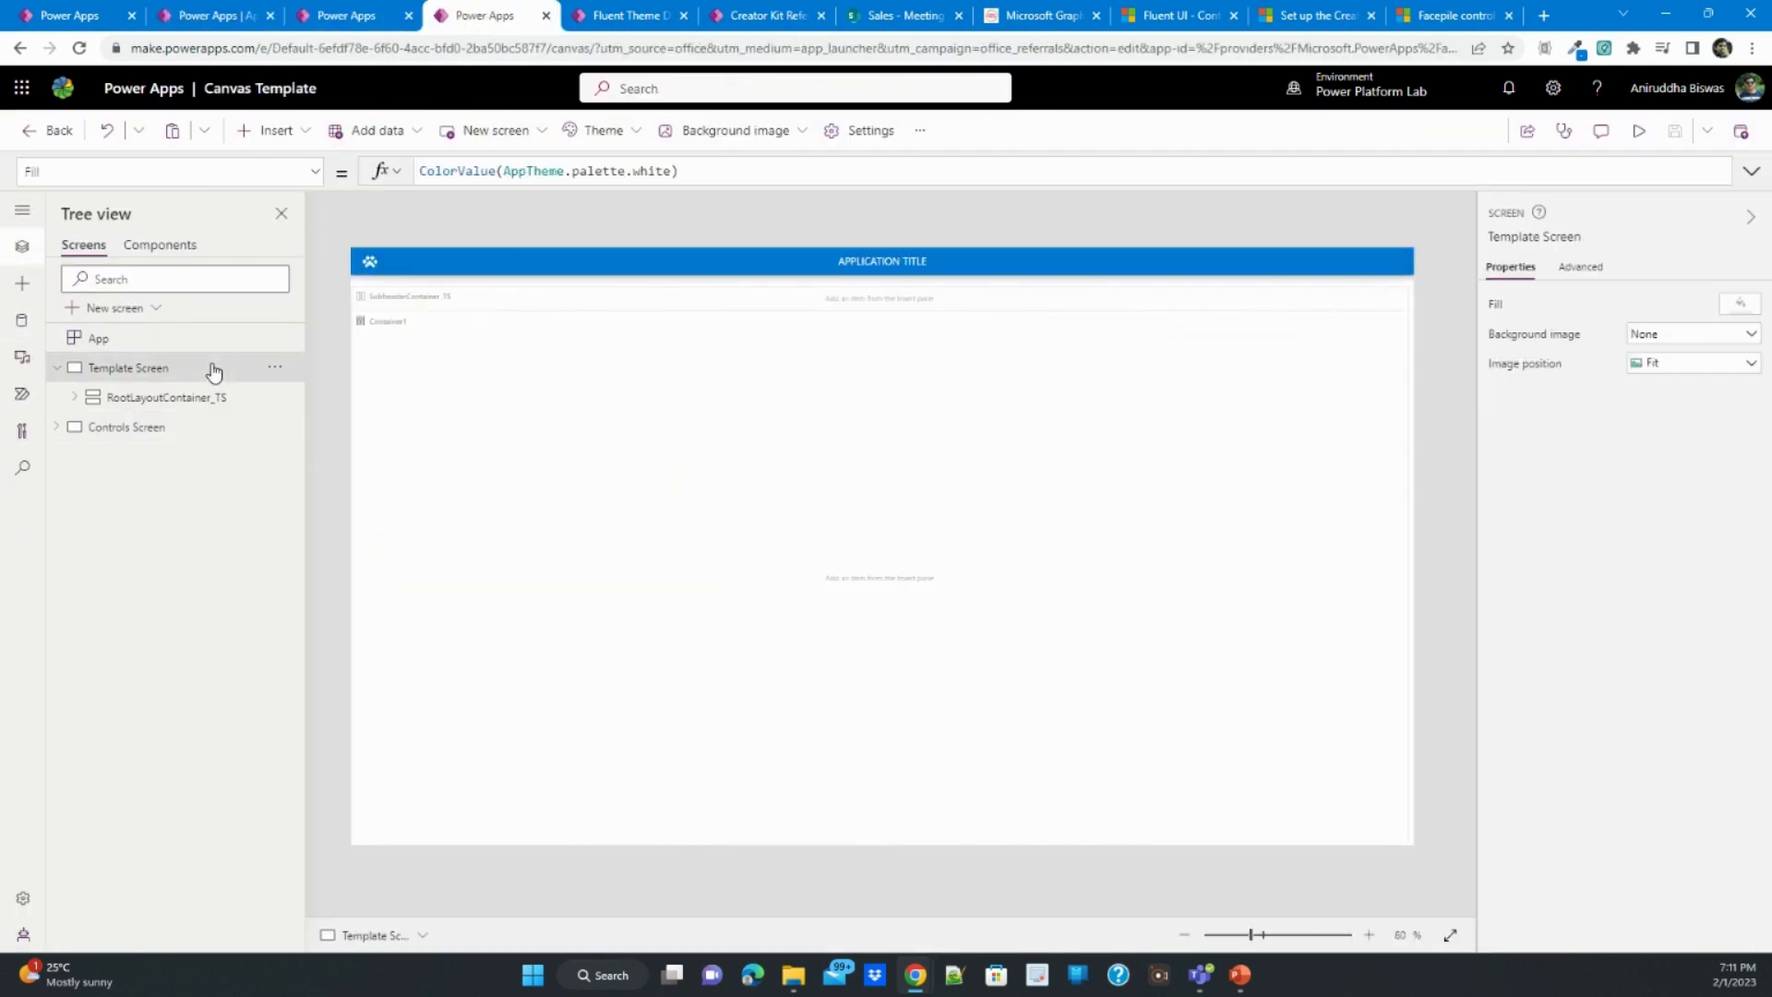
click(171, 426)
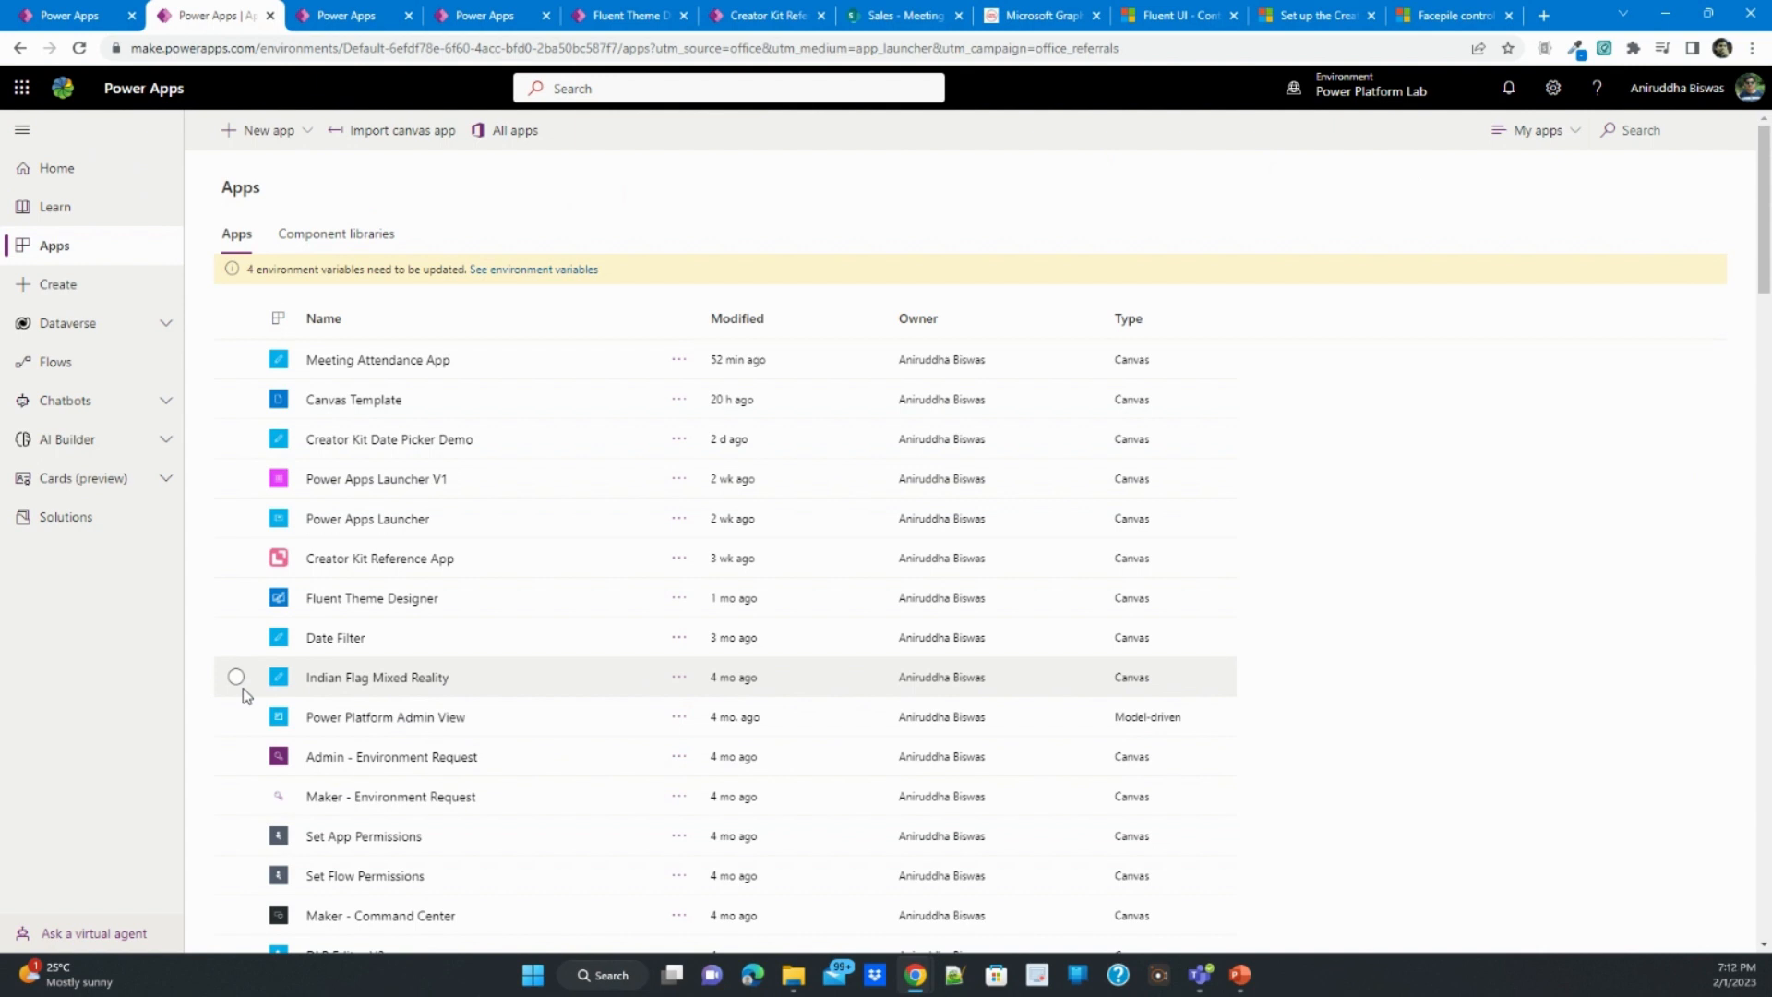
click(166, 325)
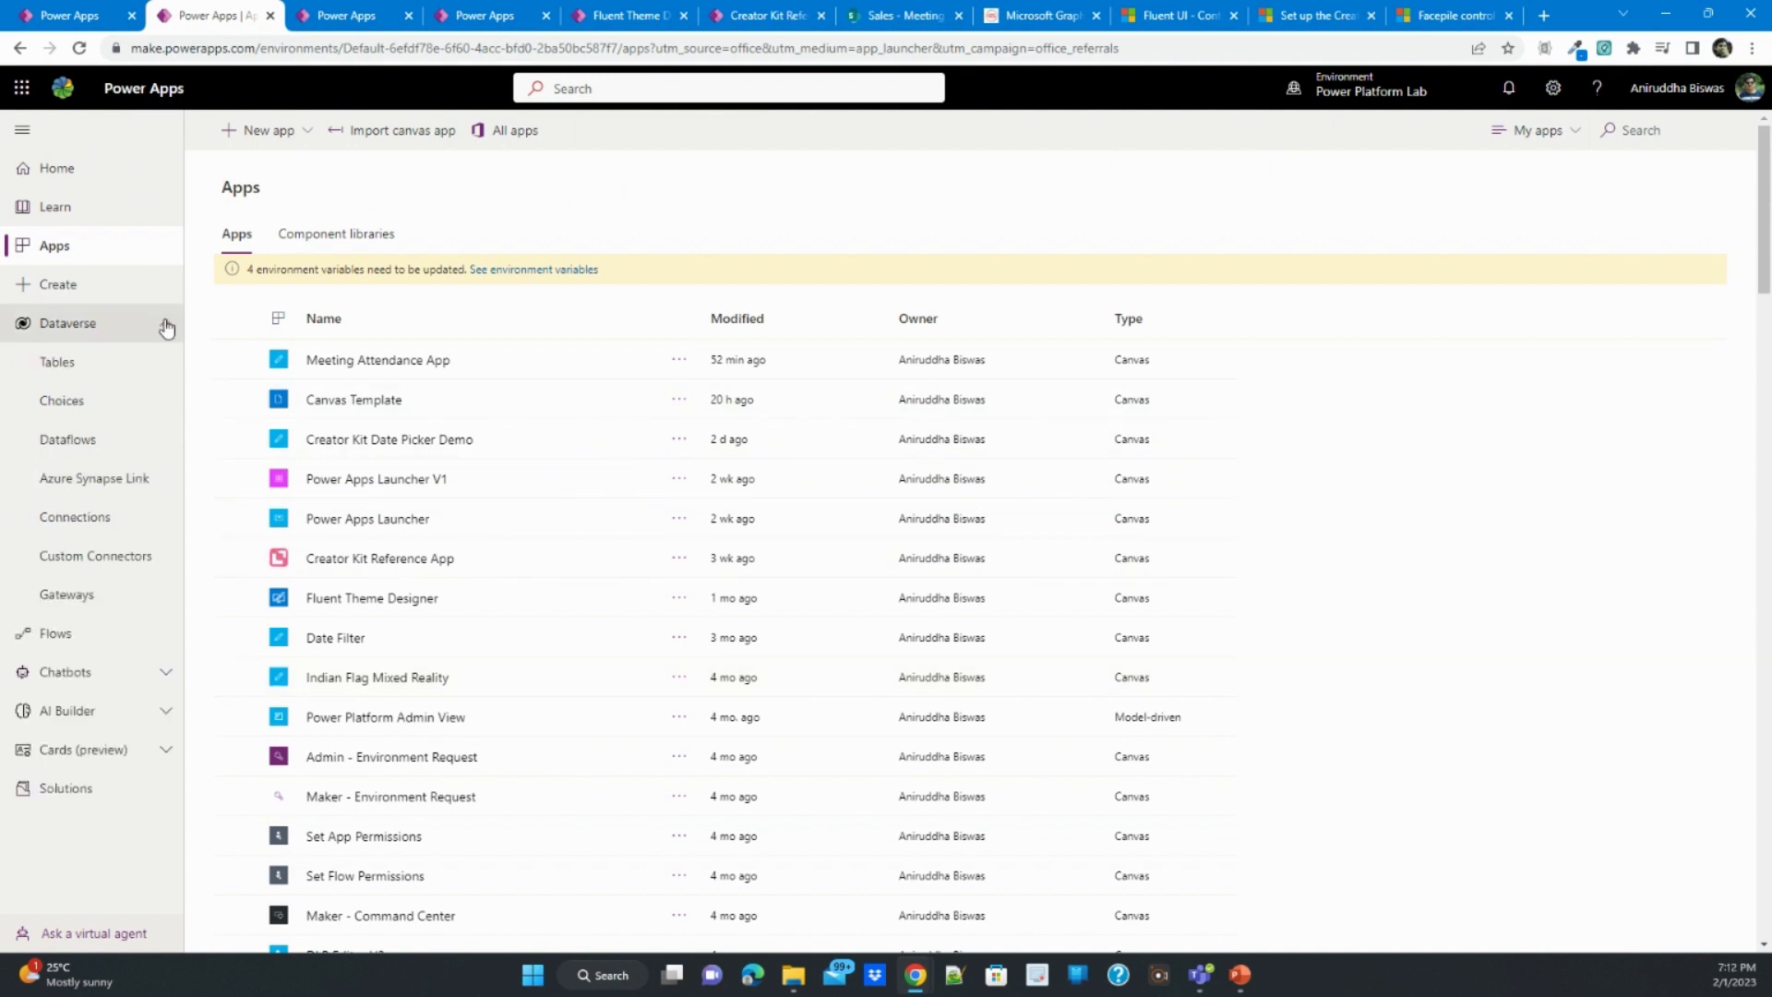
click(166, 327)
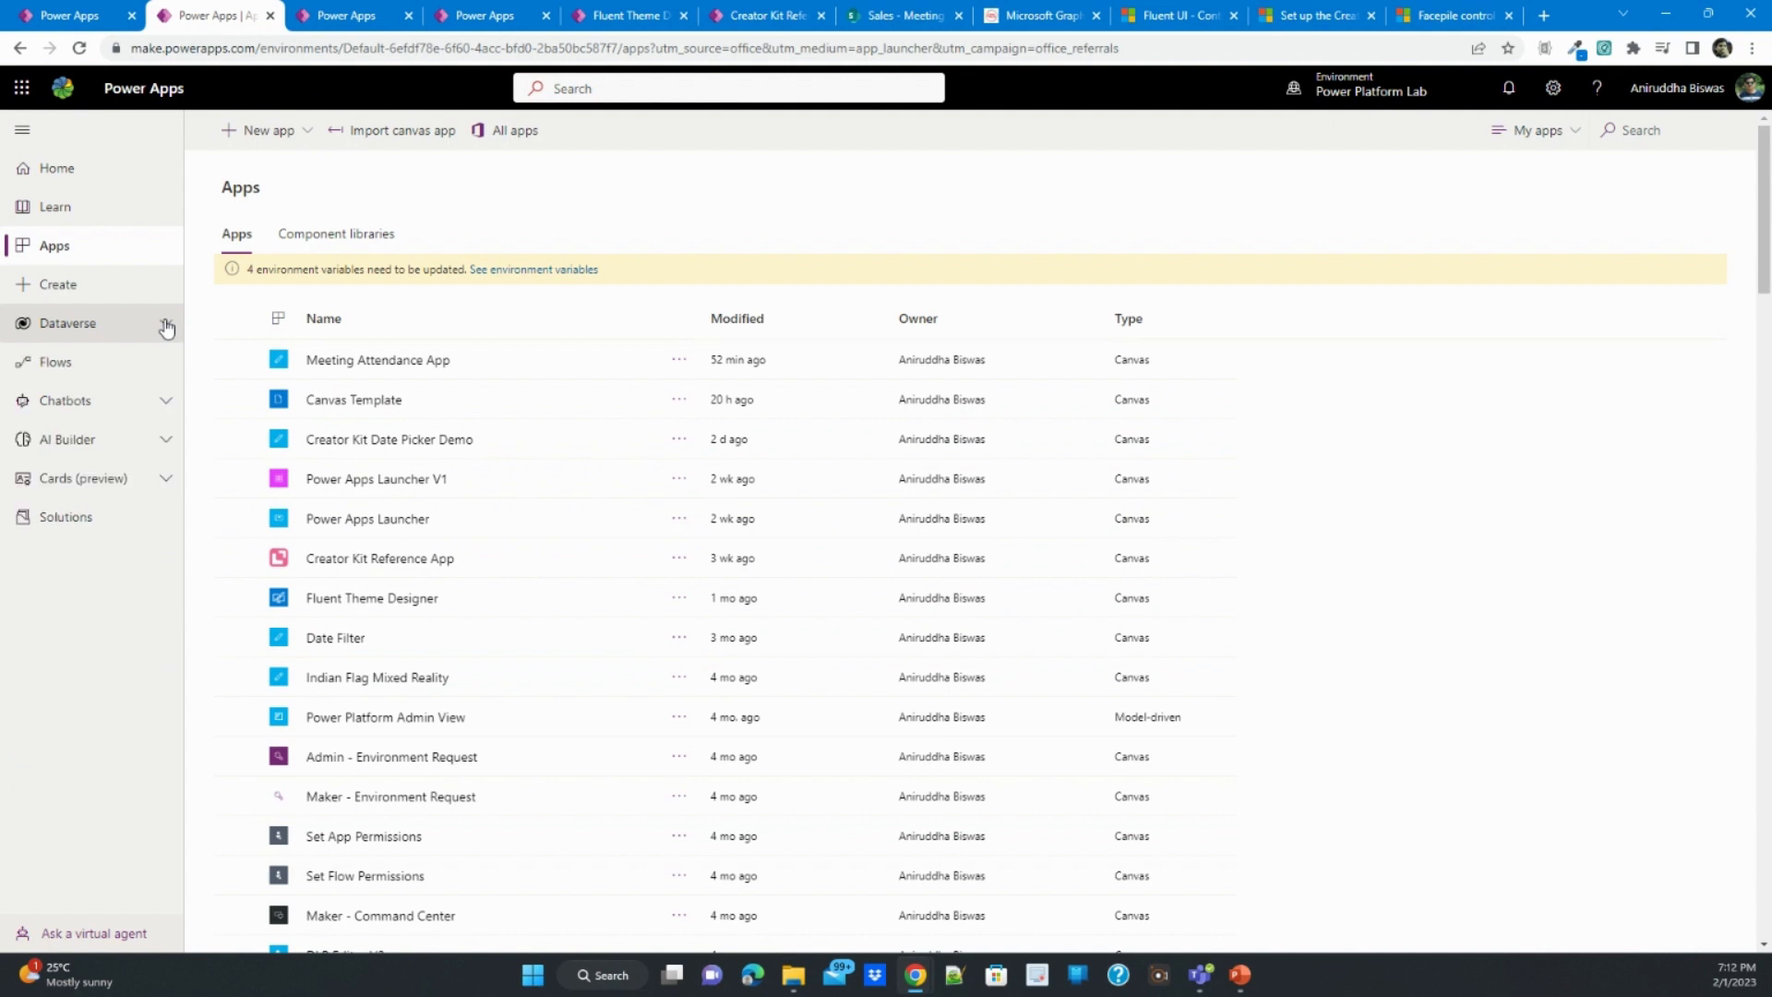
click(306, 139)
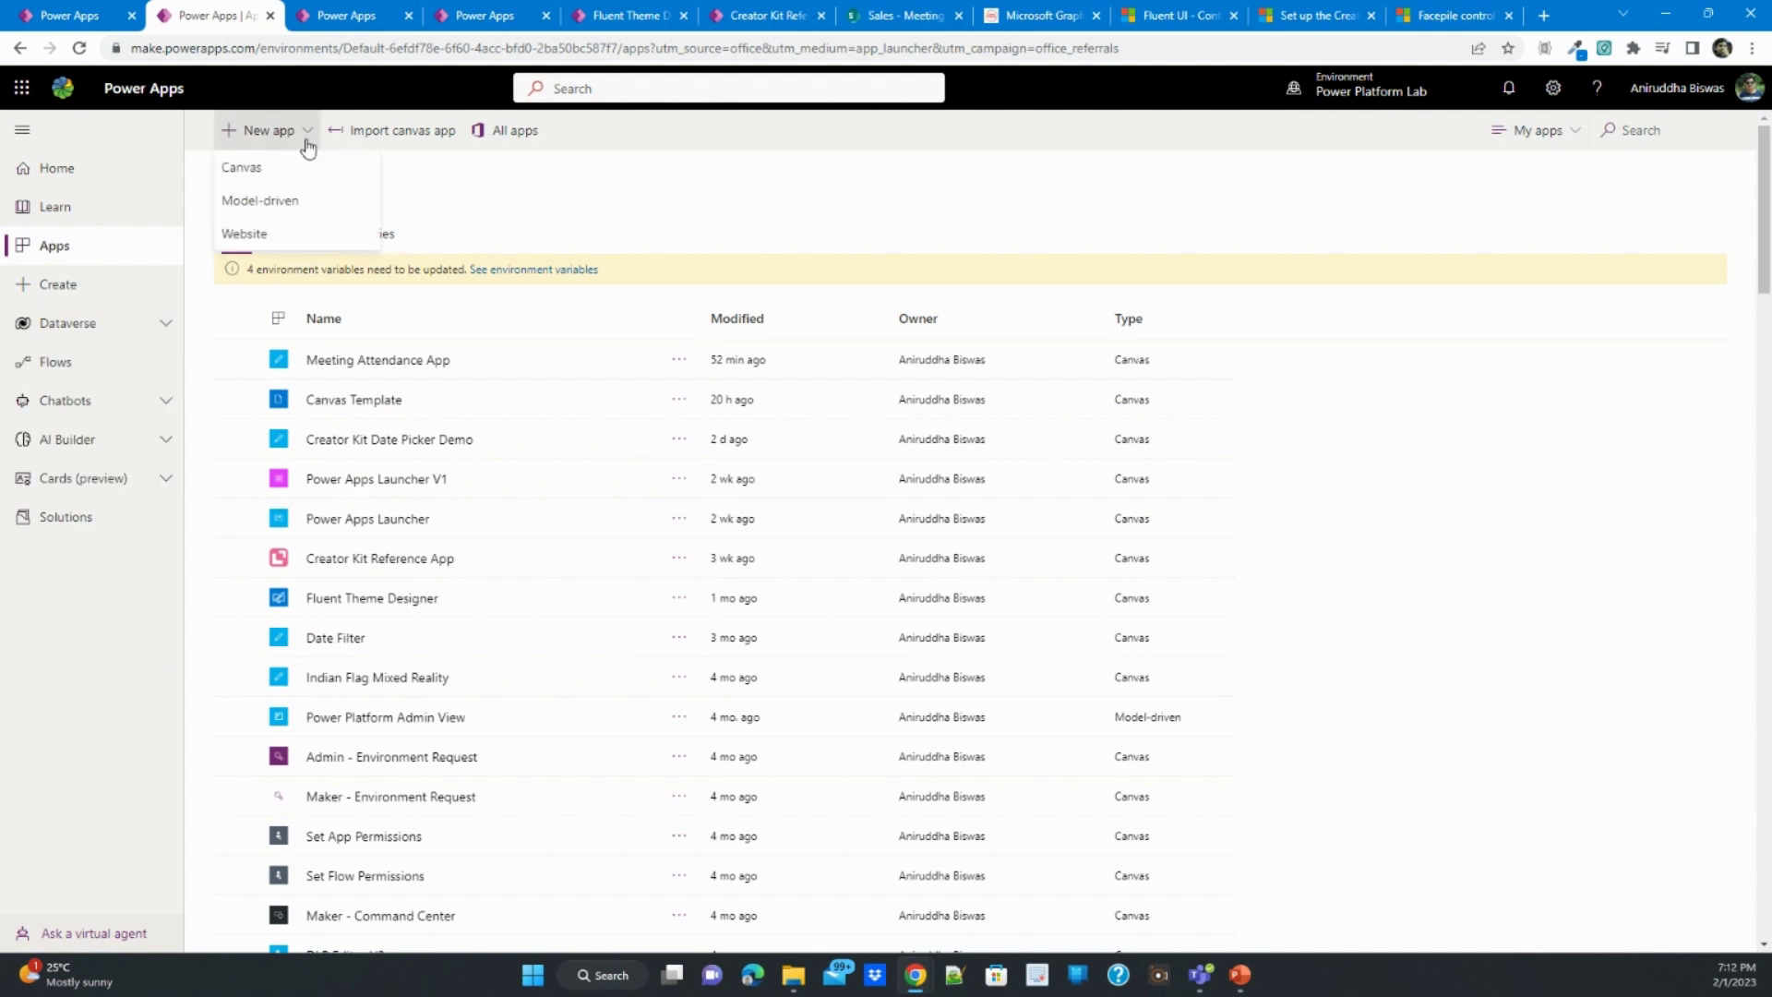
click(307, 144)
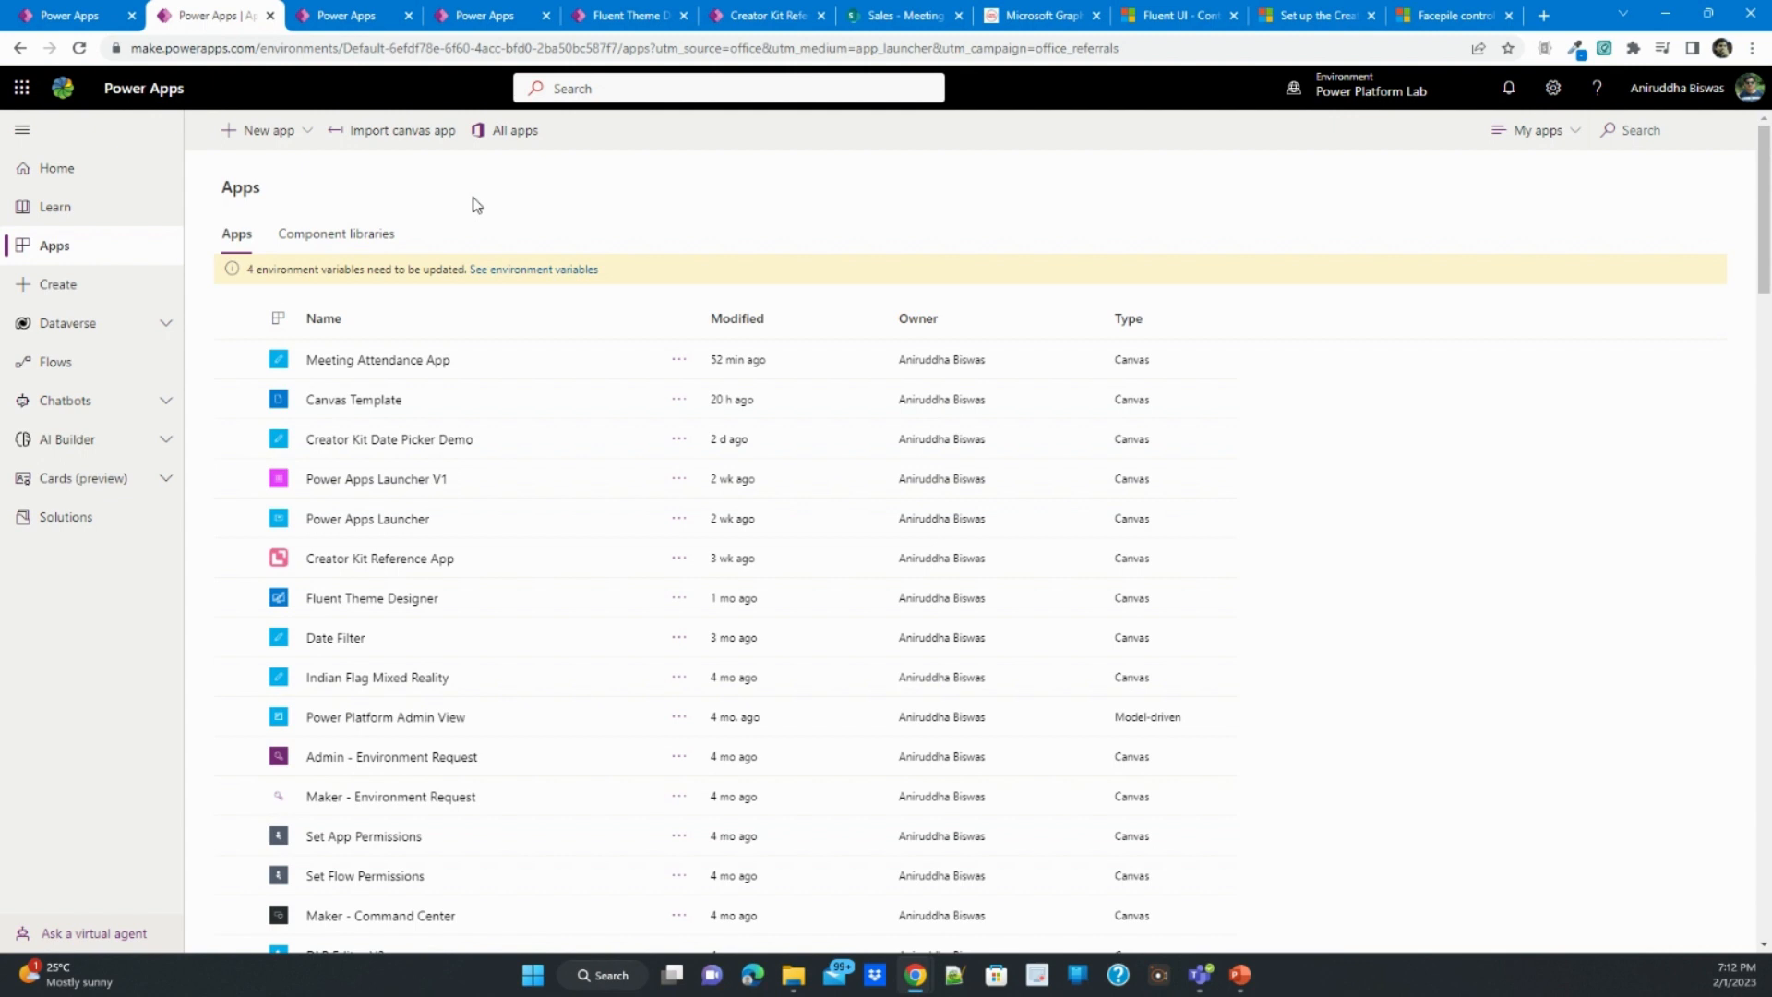
- Return to the Canvas Template's Controls Screen and inspect the Nav control and the context menu's dropdown options
key(ctrl+Tab)
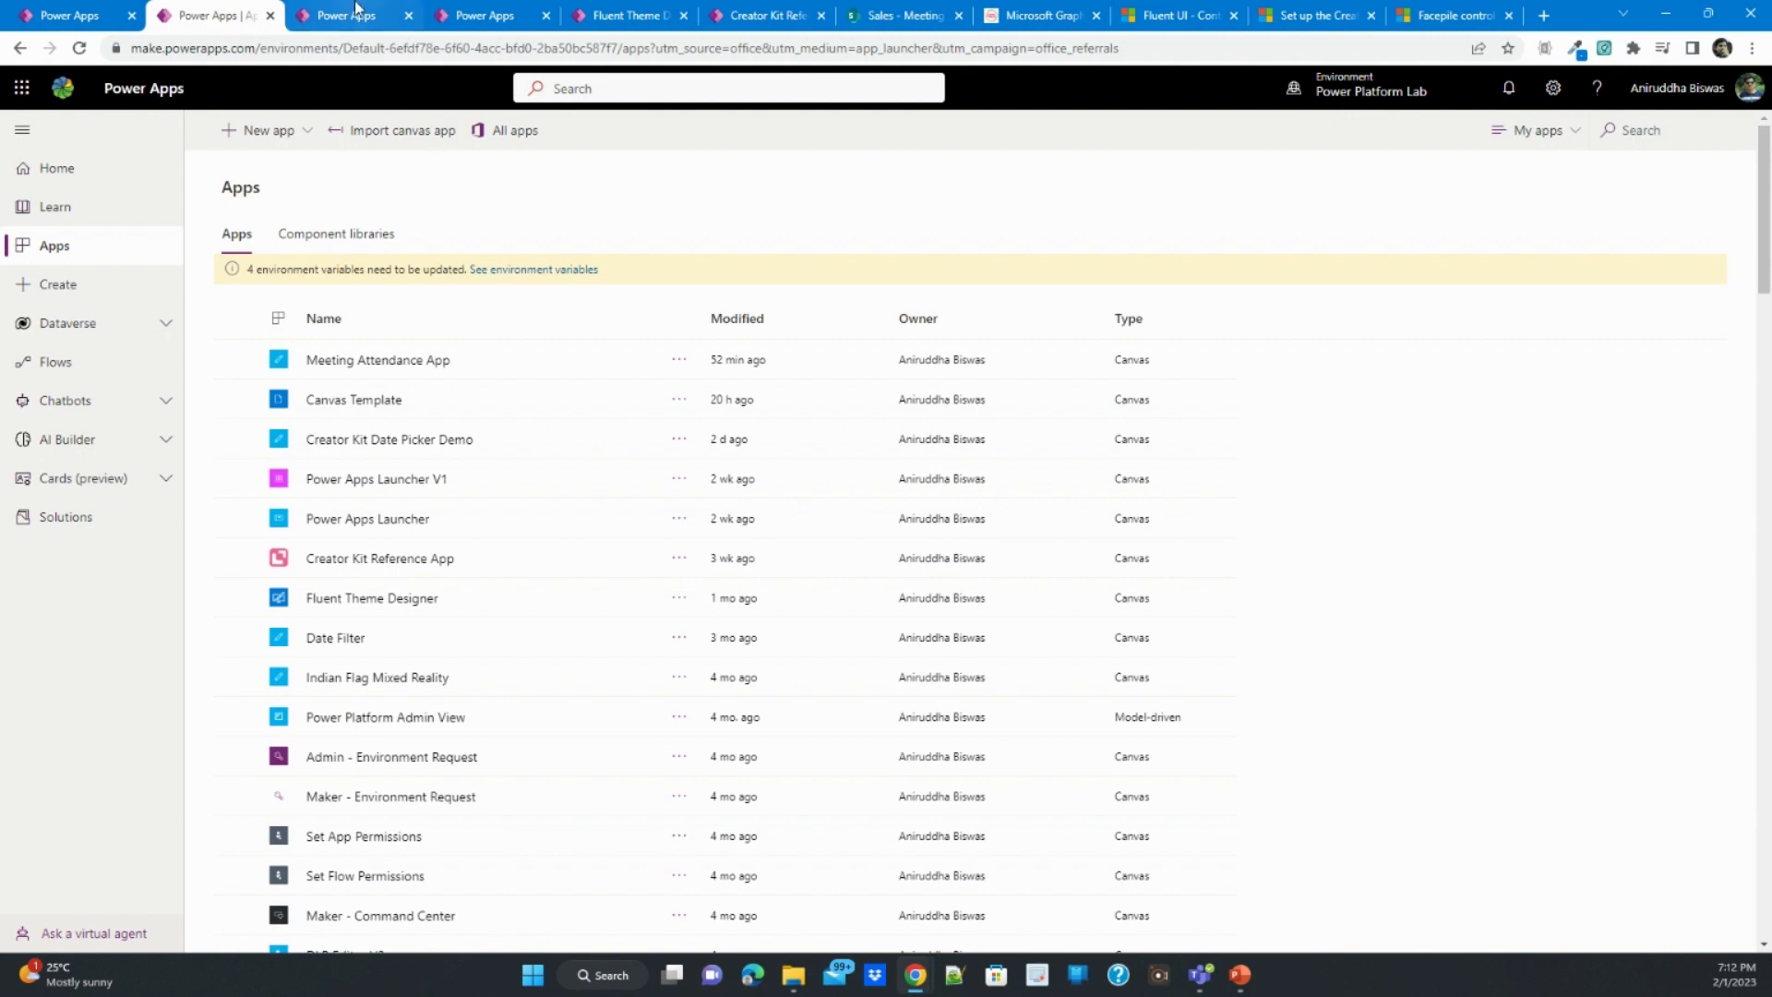
key(ctrl+Tab)
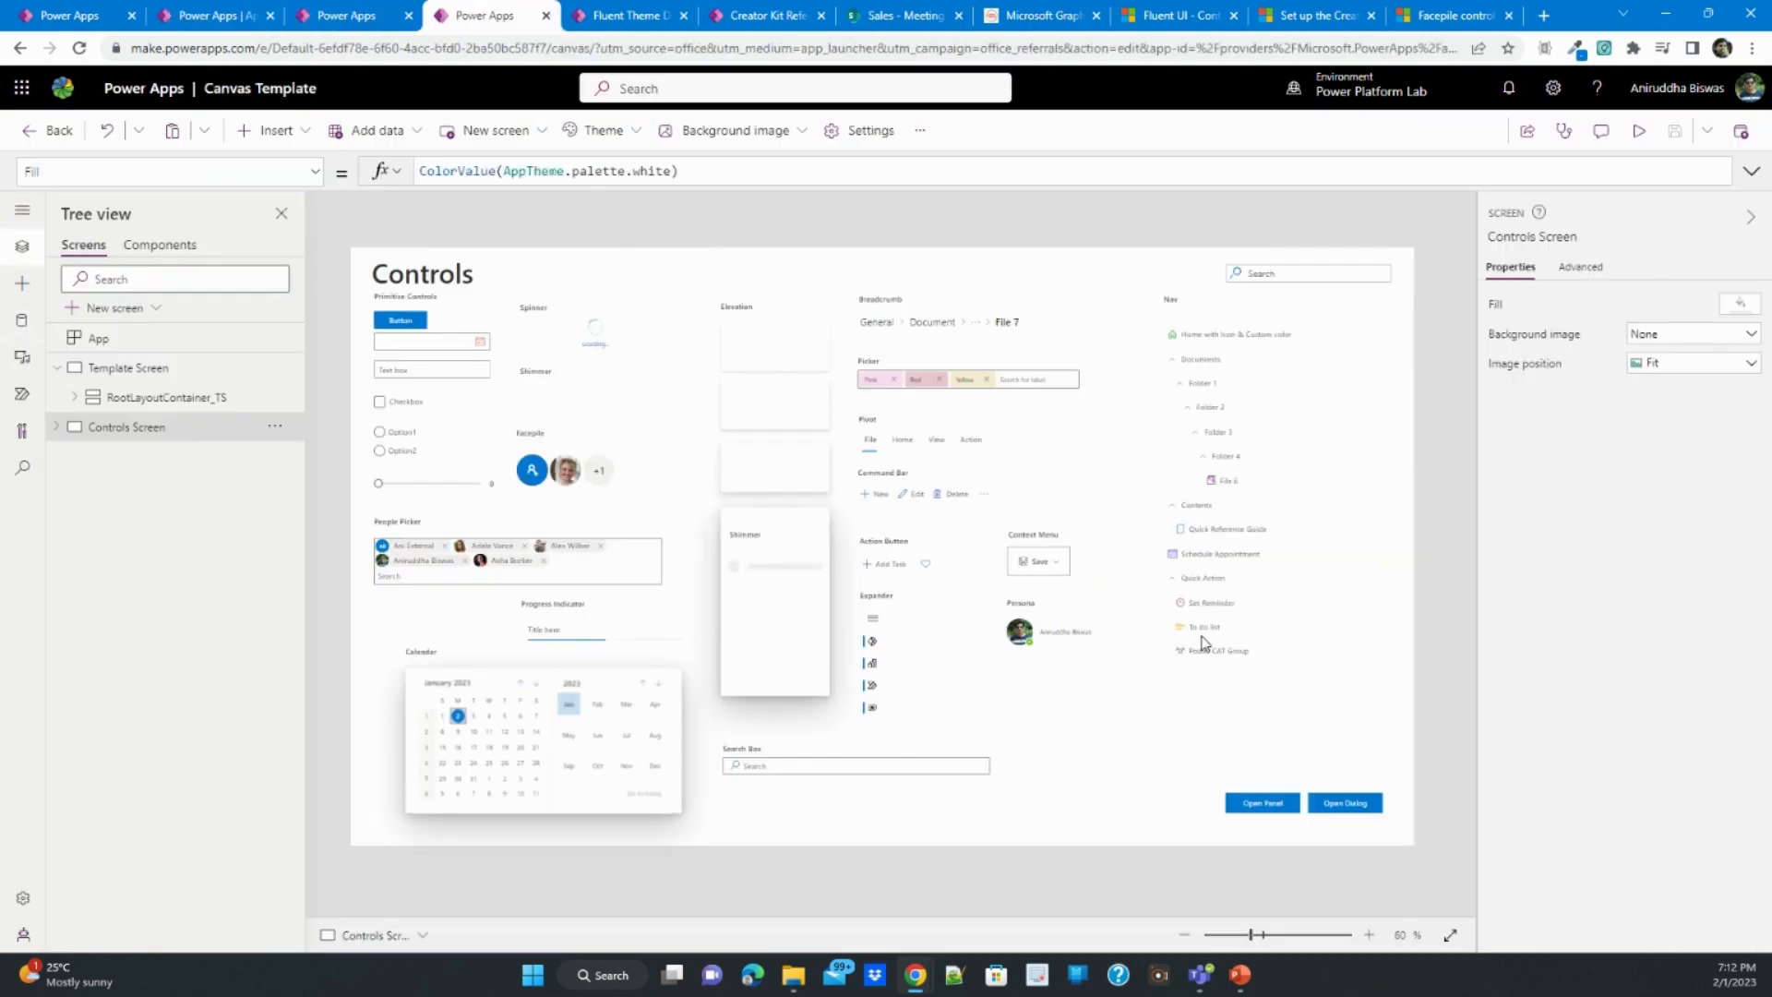
click(1234, 414)
click(1233, 501)
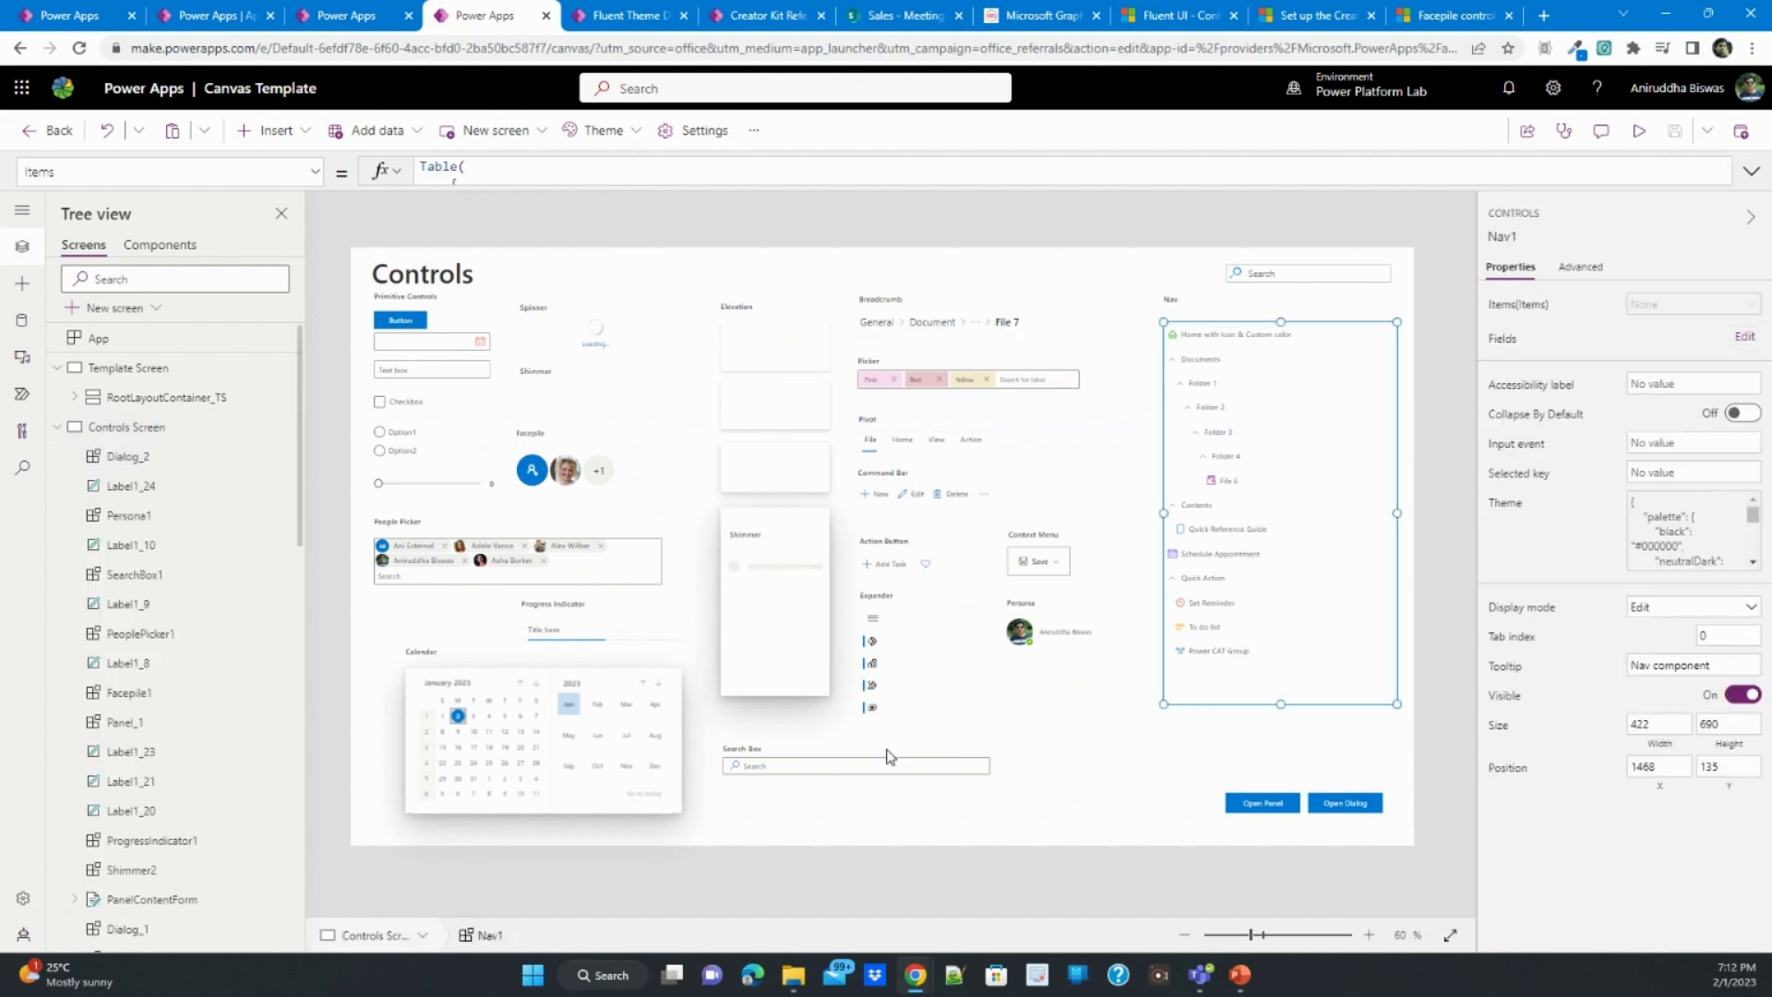
click(1047, 563)
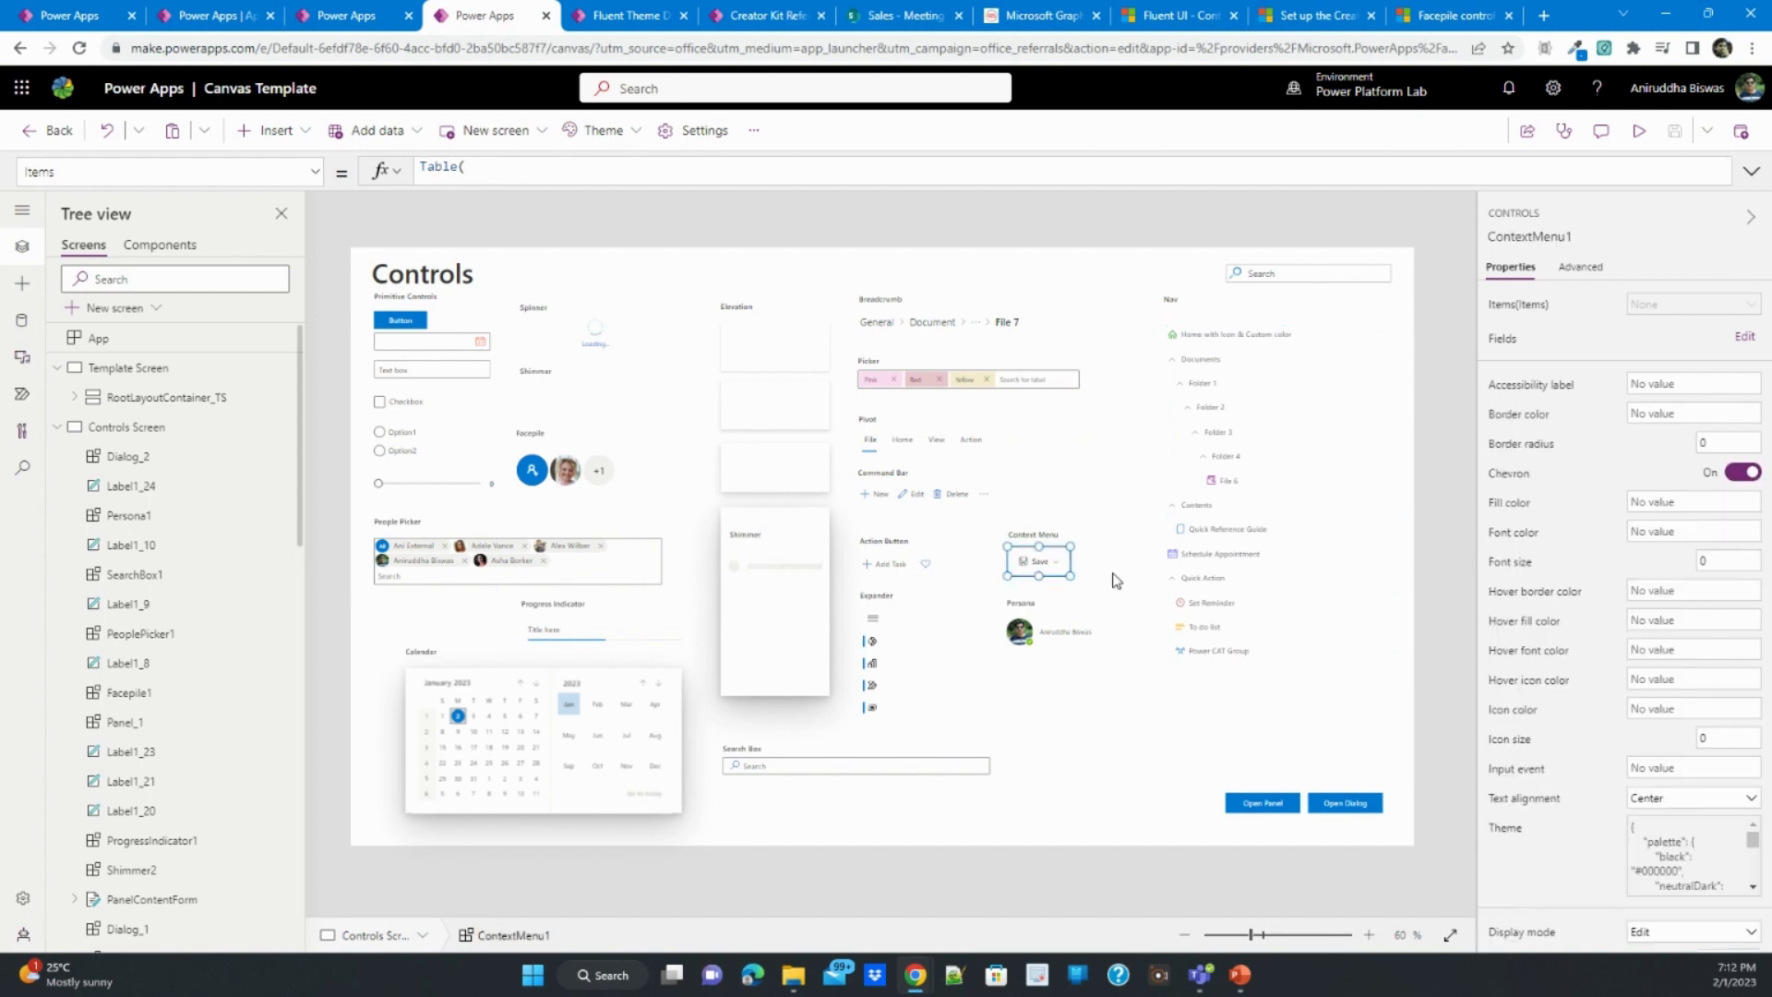
key(alt)
click(1057, 570)
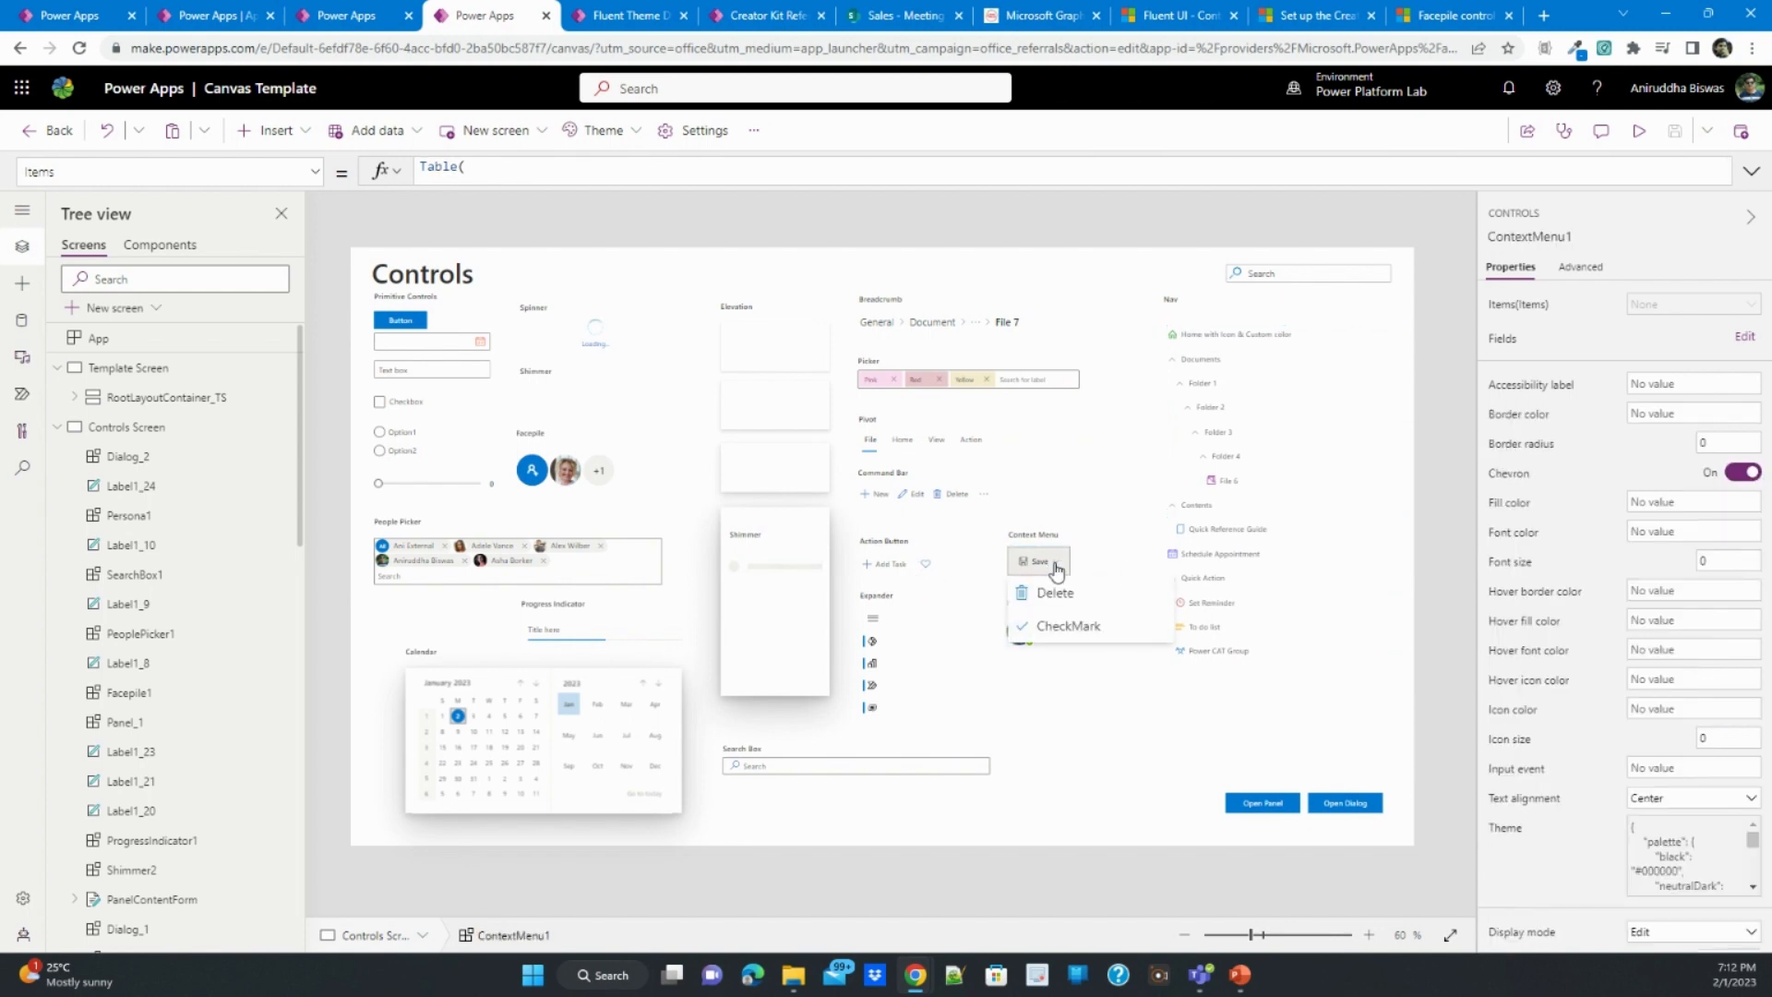
click(1101, 552)
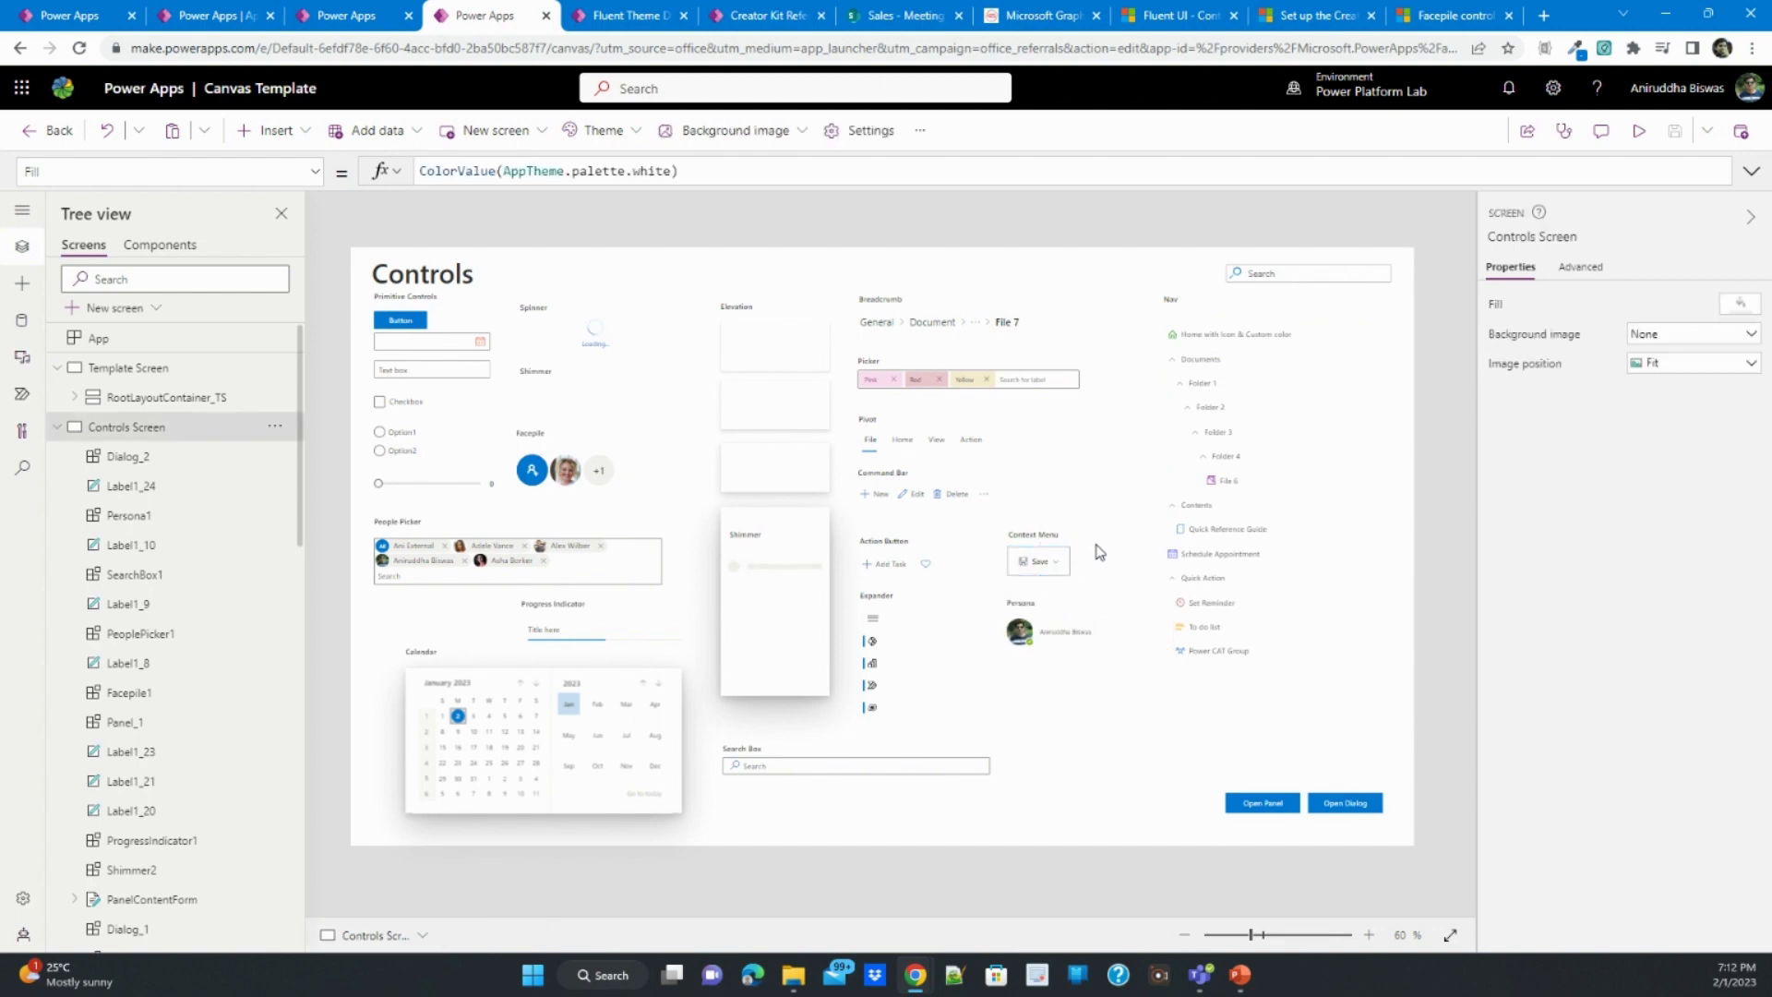
click(212, 16)
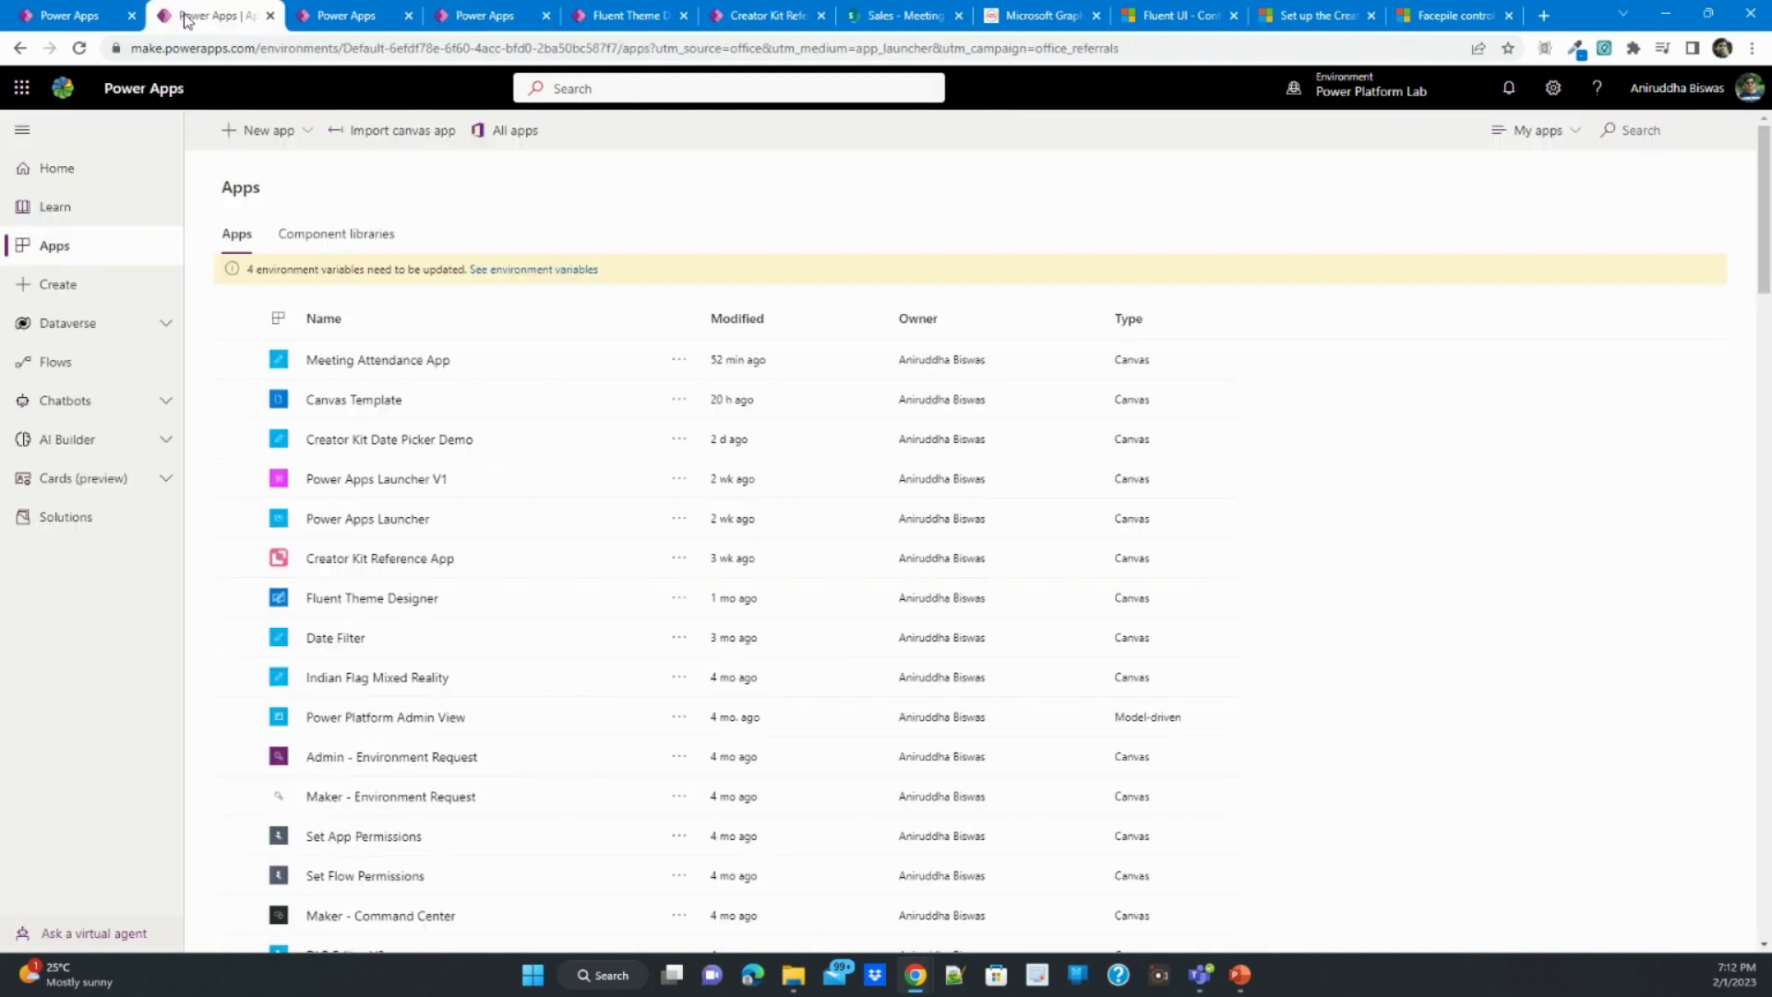
click(267, 129)
click(535, 192)
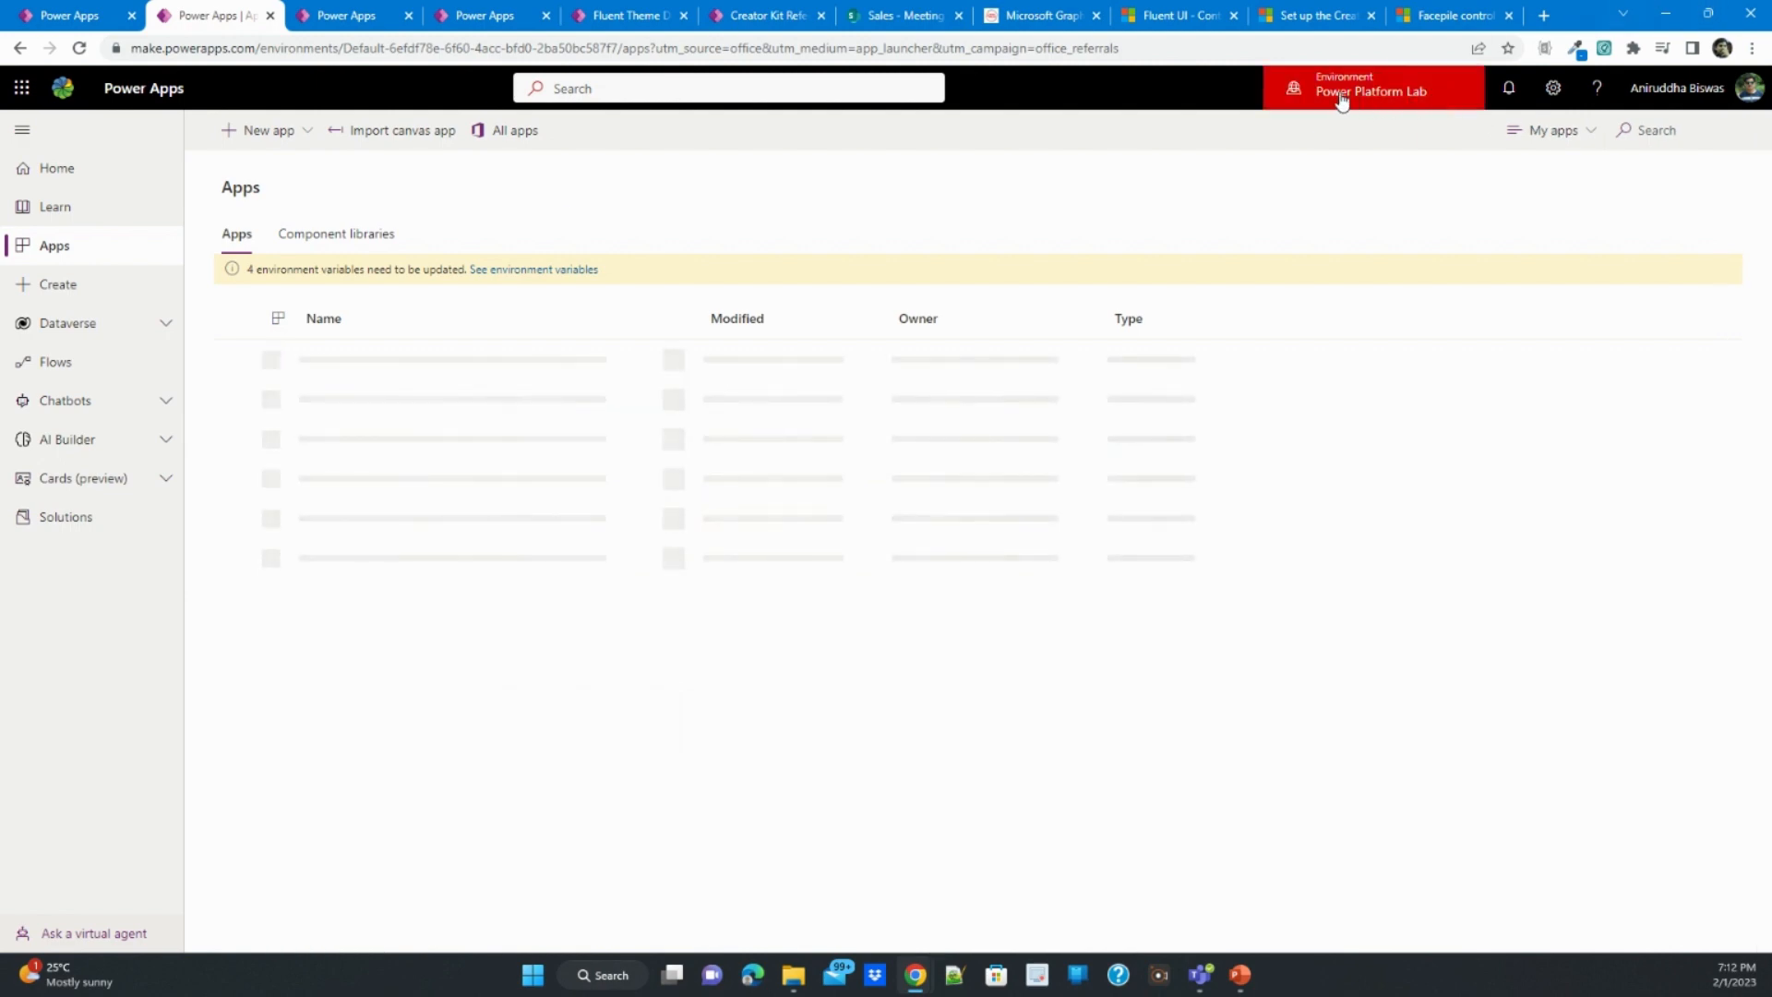
- Examine the Fluent UI documentation for the React Button control, including its best practices and usage examples
click(1187, 12)
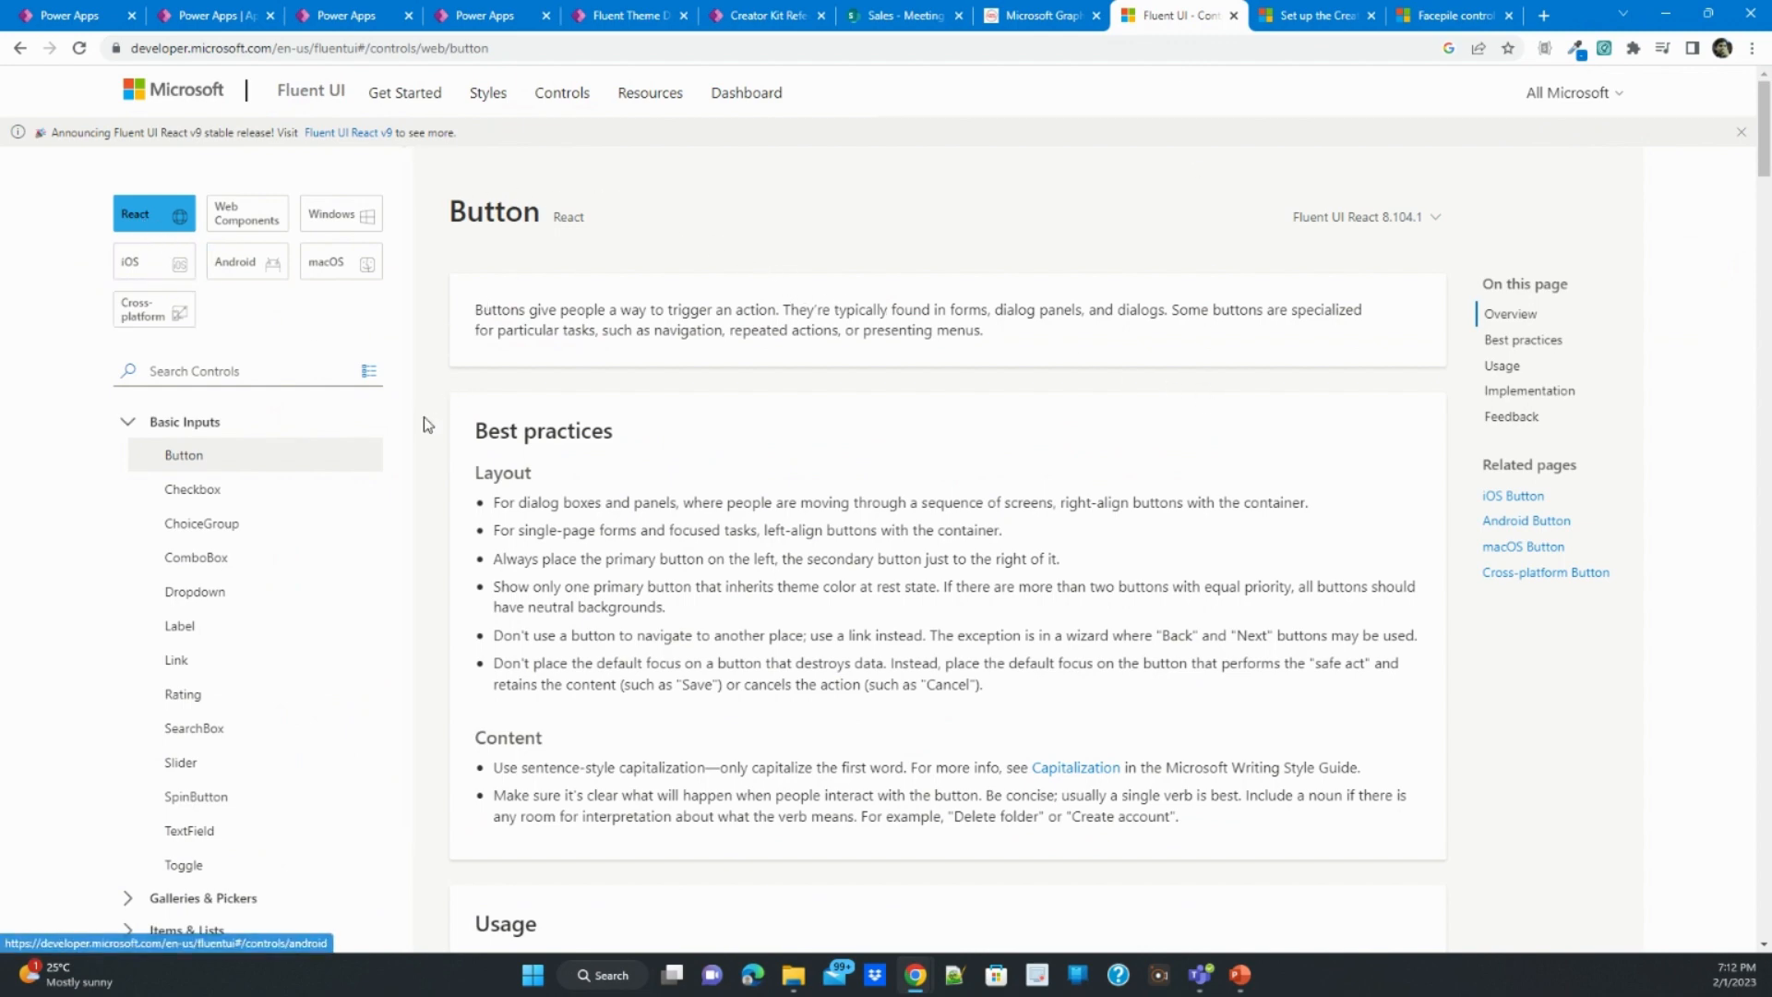
scroll(456, 430, down, 5)
scroll(456, 426, down, 4)
scroll(456, 426, up, 3)
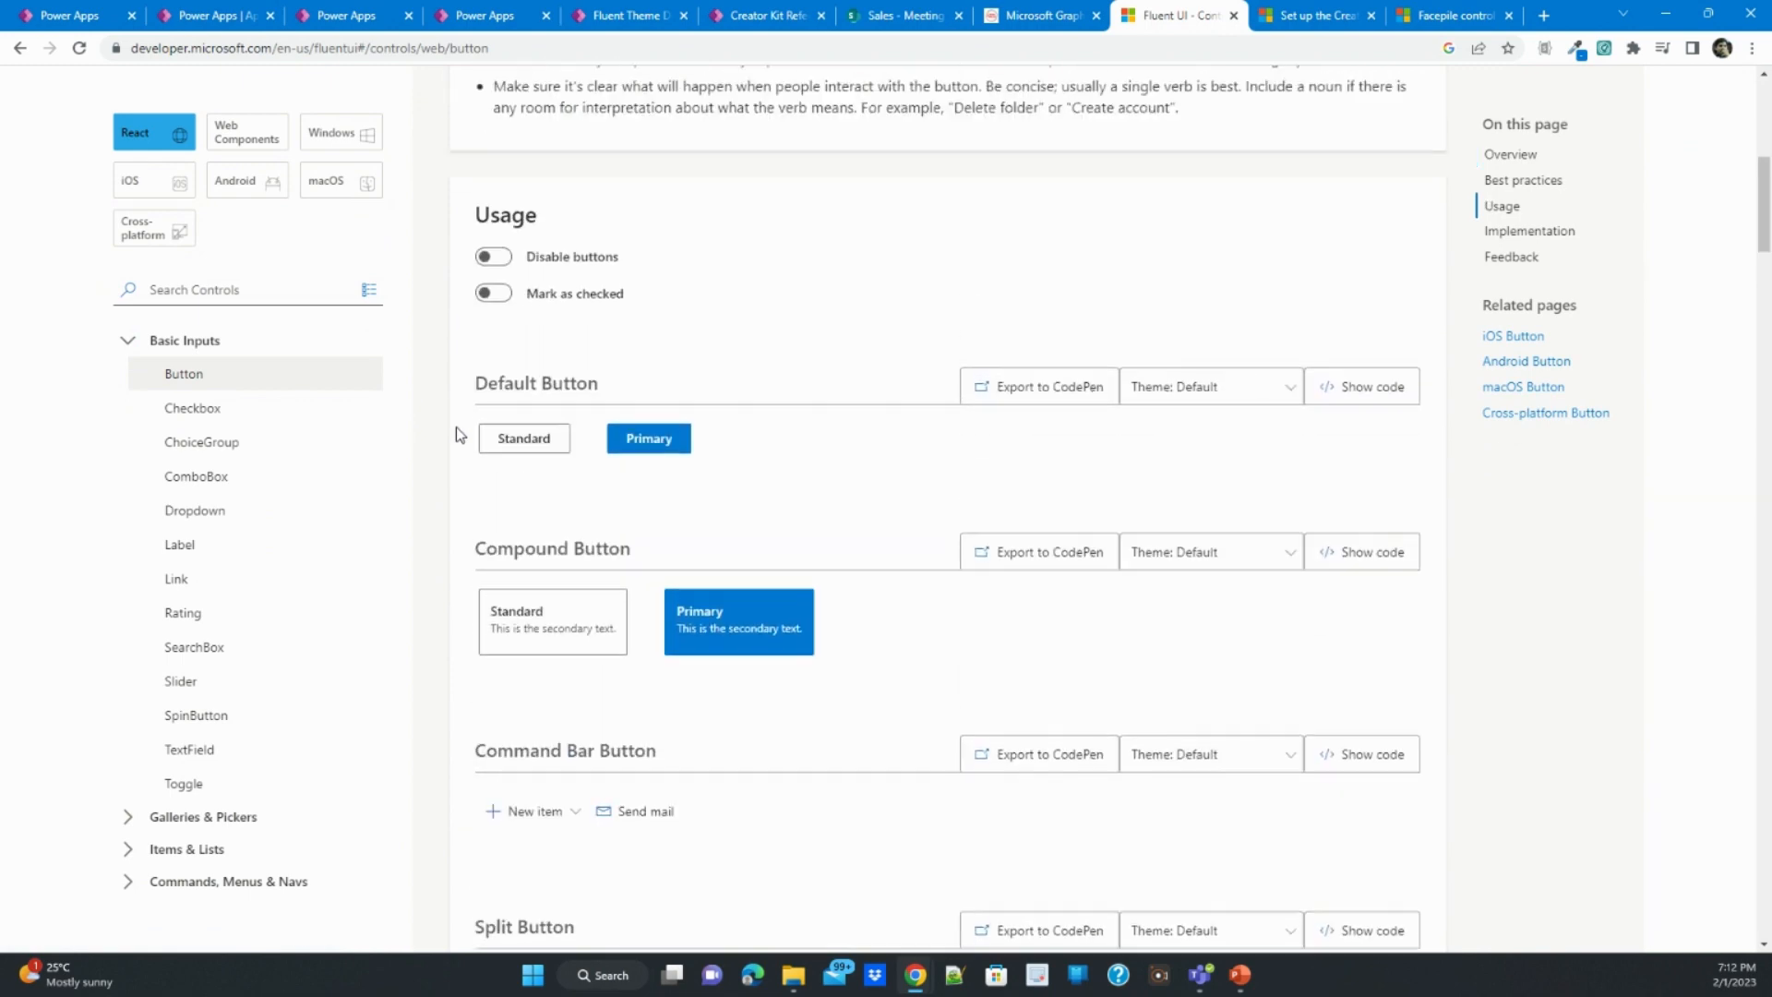
scroll(406, 425, up, 1)
scroll(253, 396, up, 2)
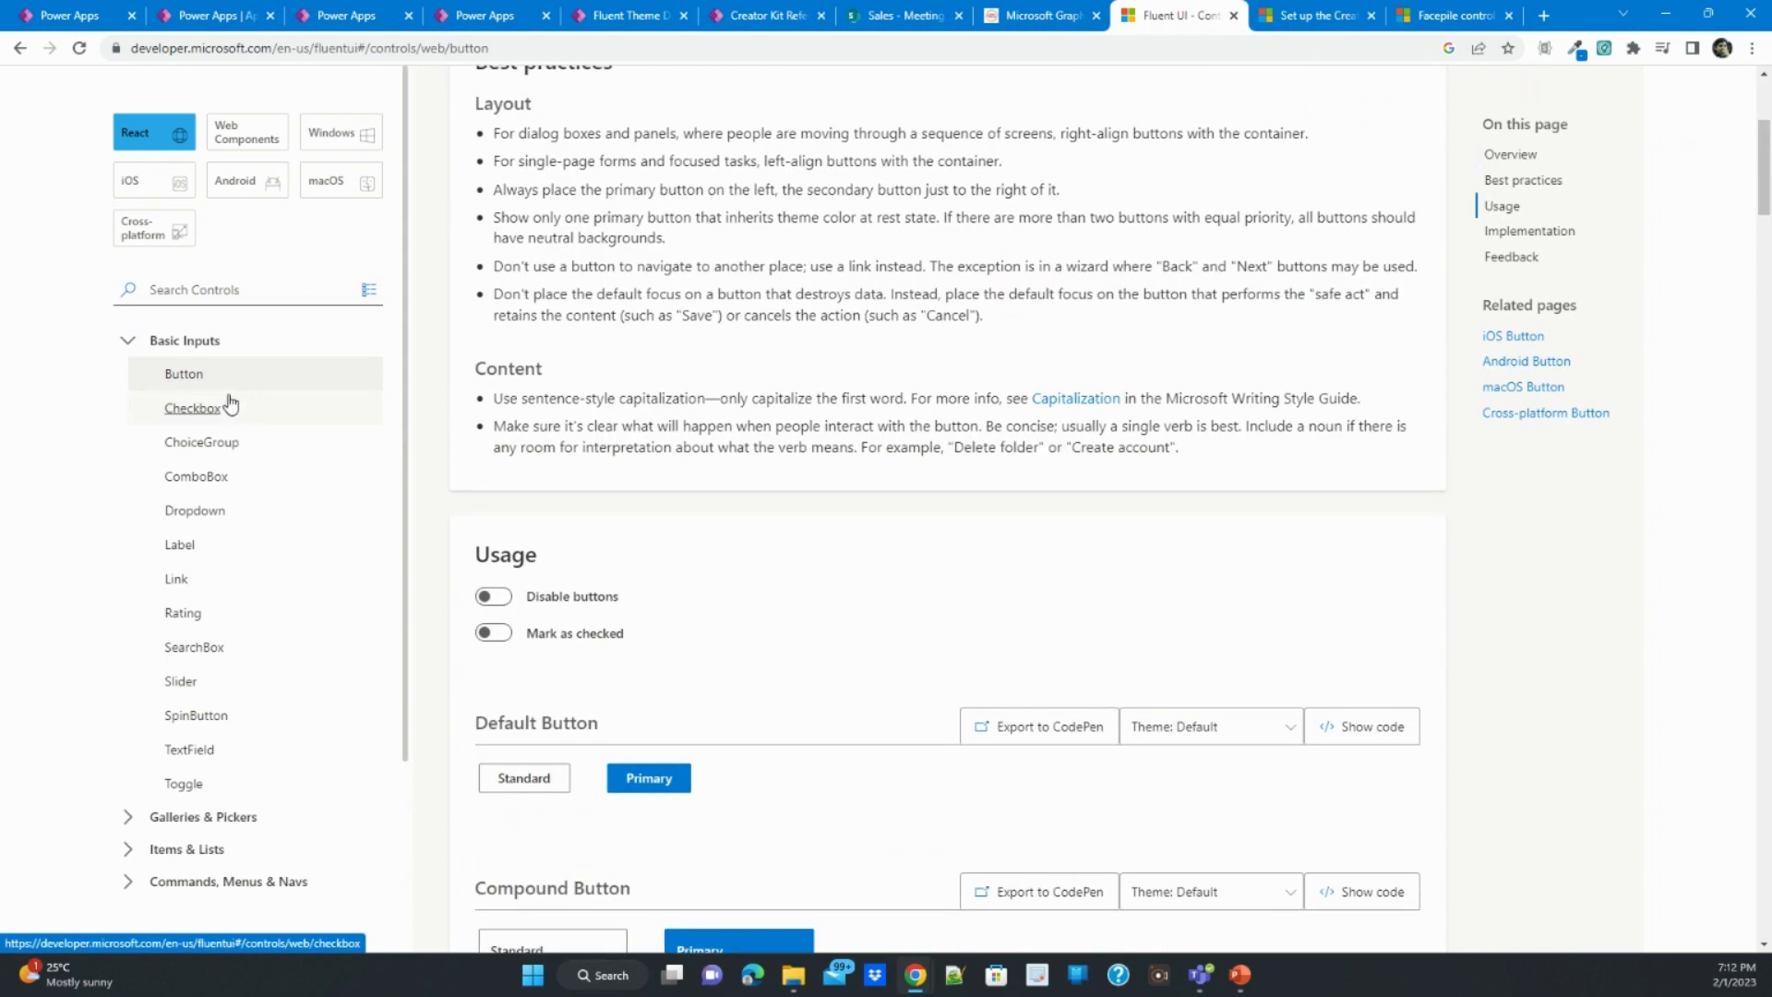
scroll(311, 401, up, 4)
scroll(459, 415, down, 6)
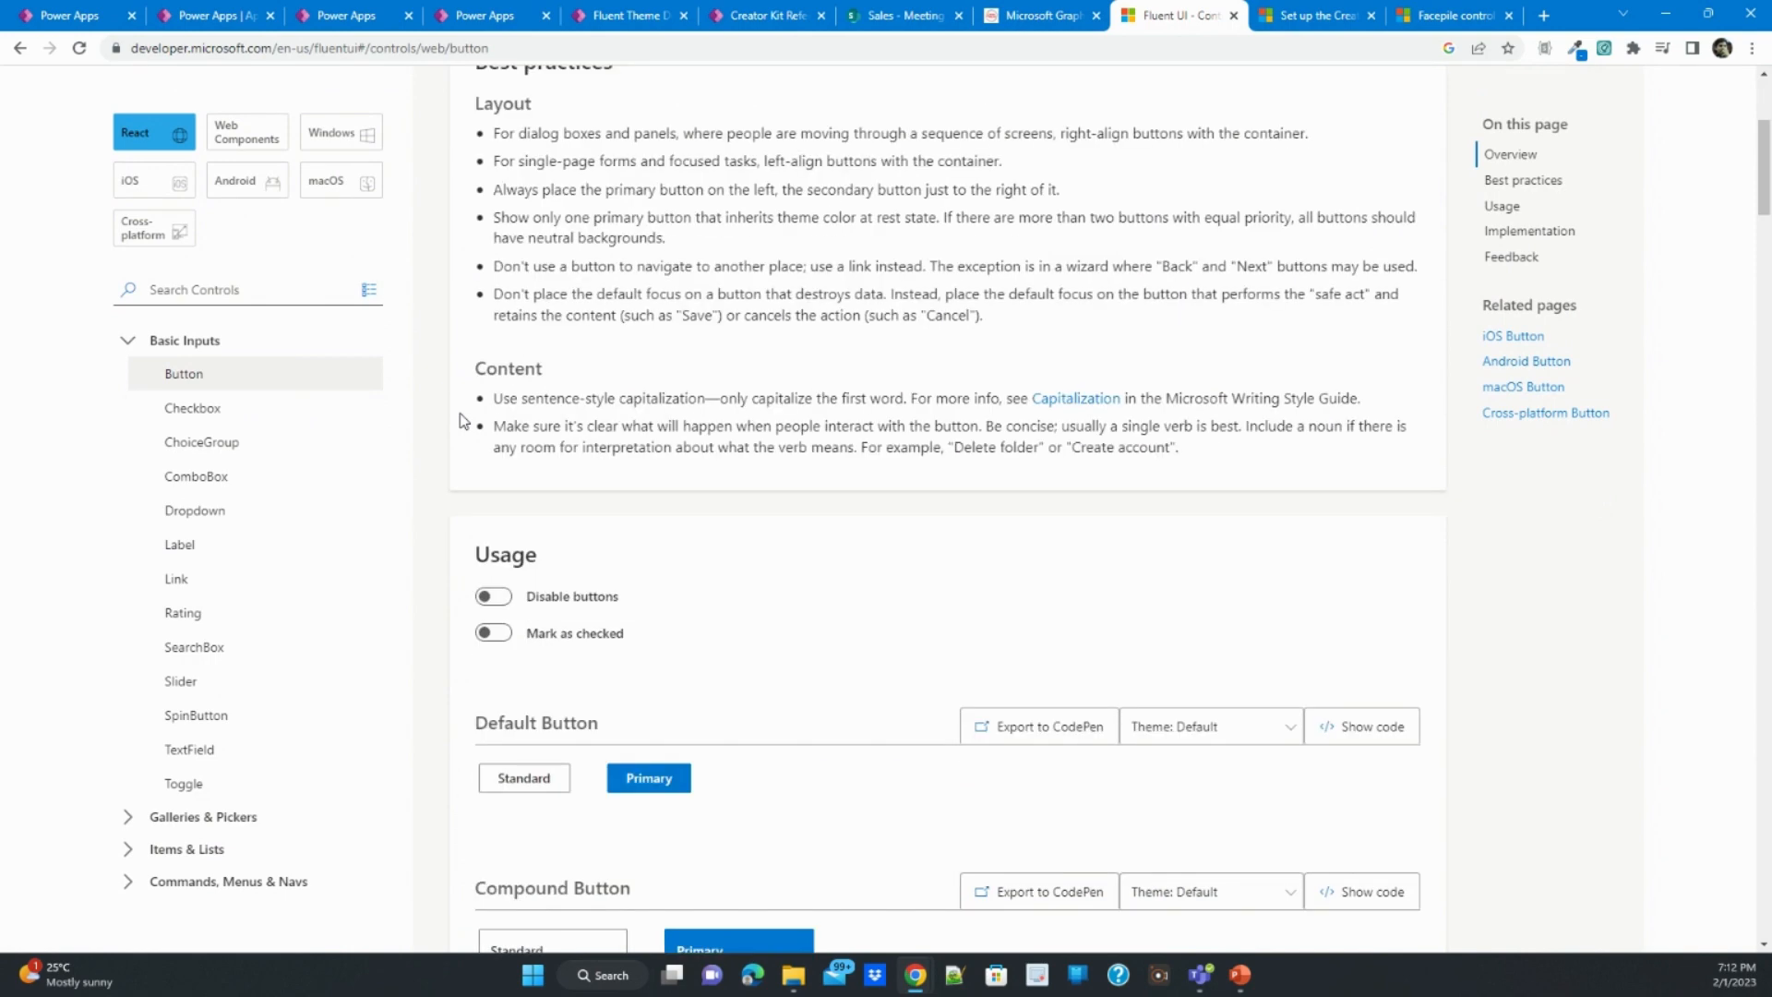
scroll(459, 420, up, 6)
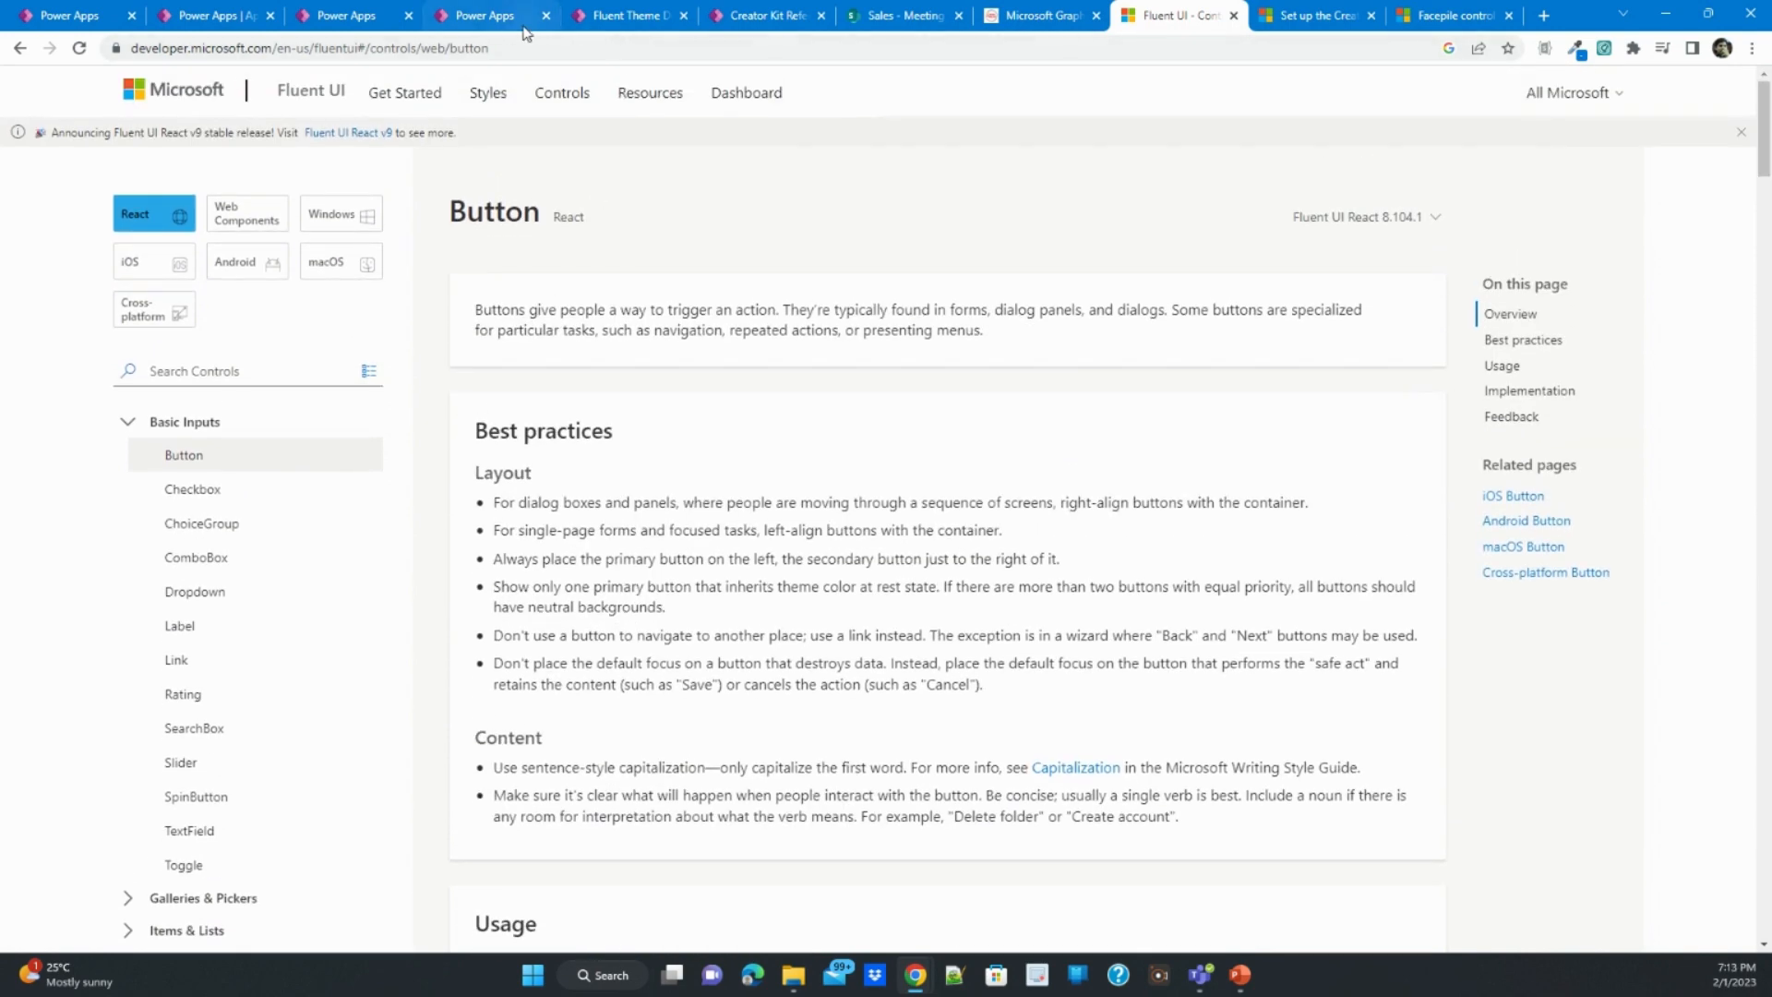
- View the Fluent Theme Designer app, then the Command Bar usage examples in the Creator Kit Reference App
click(487, 16)
click(600, 16)
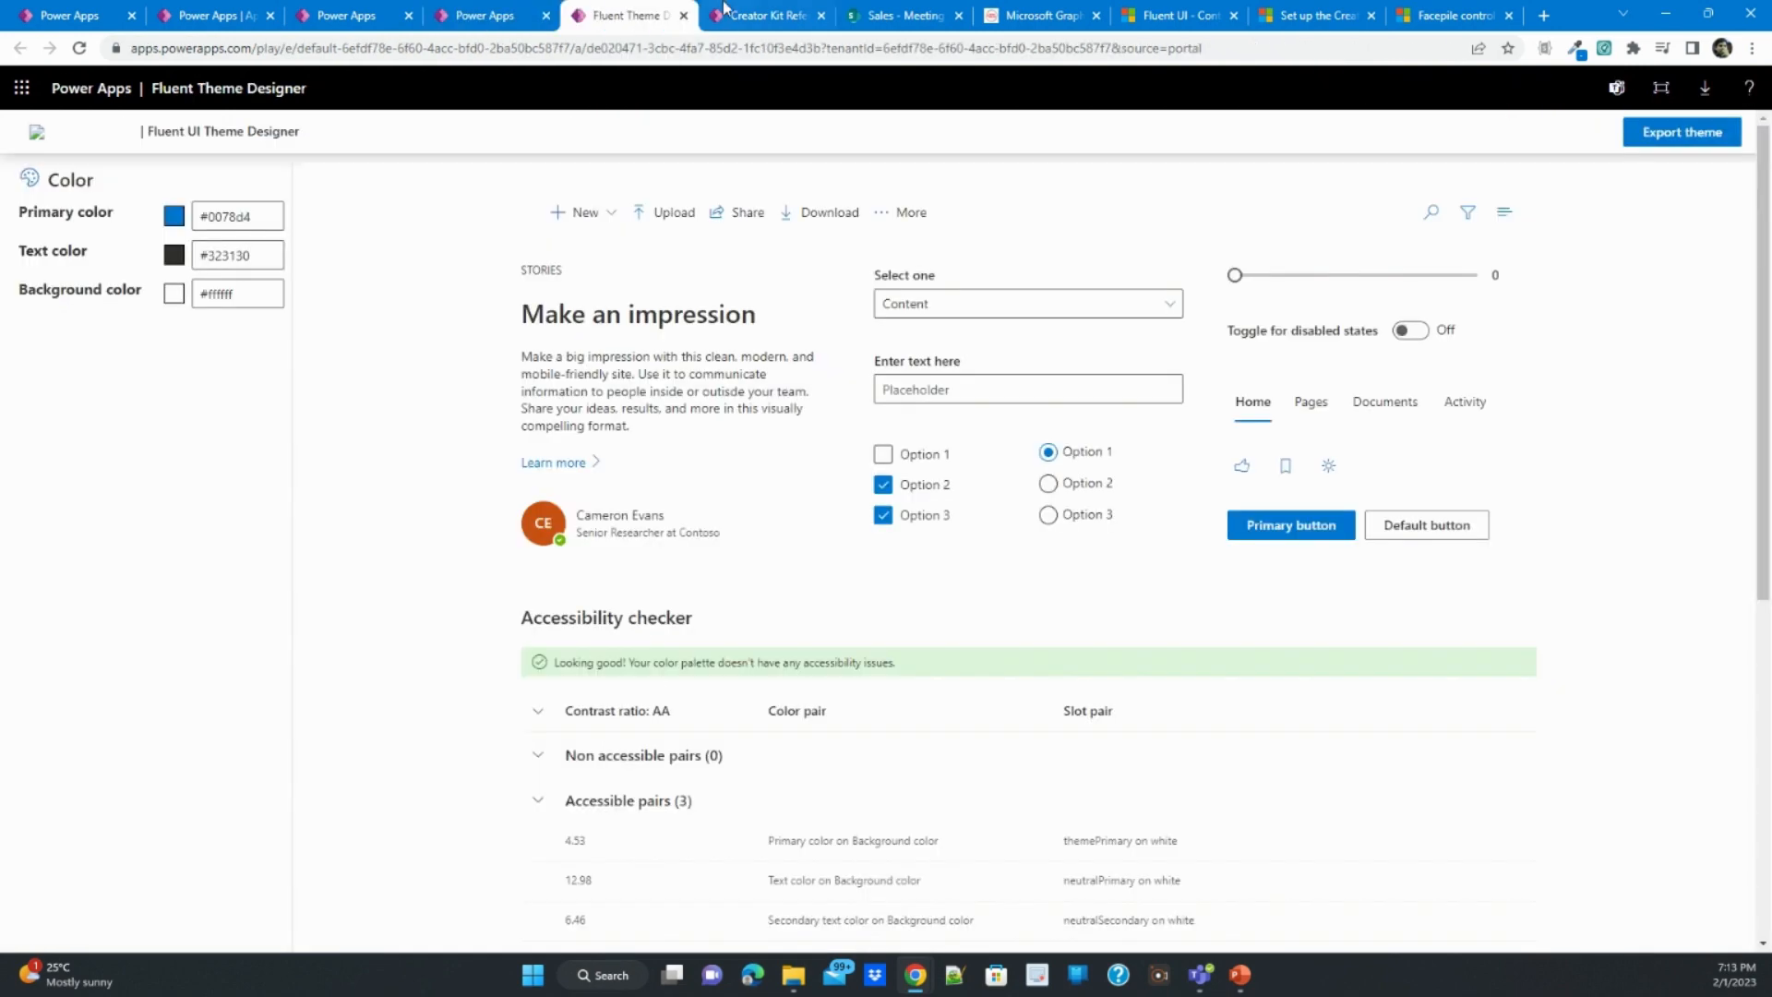
click(746, 13)
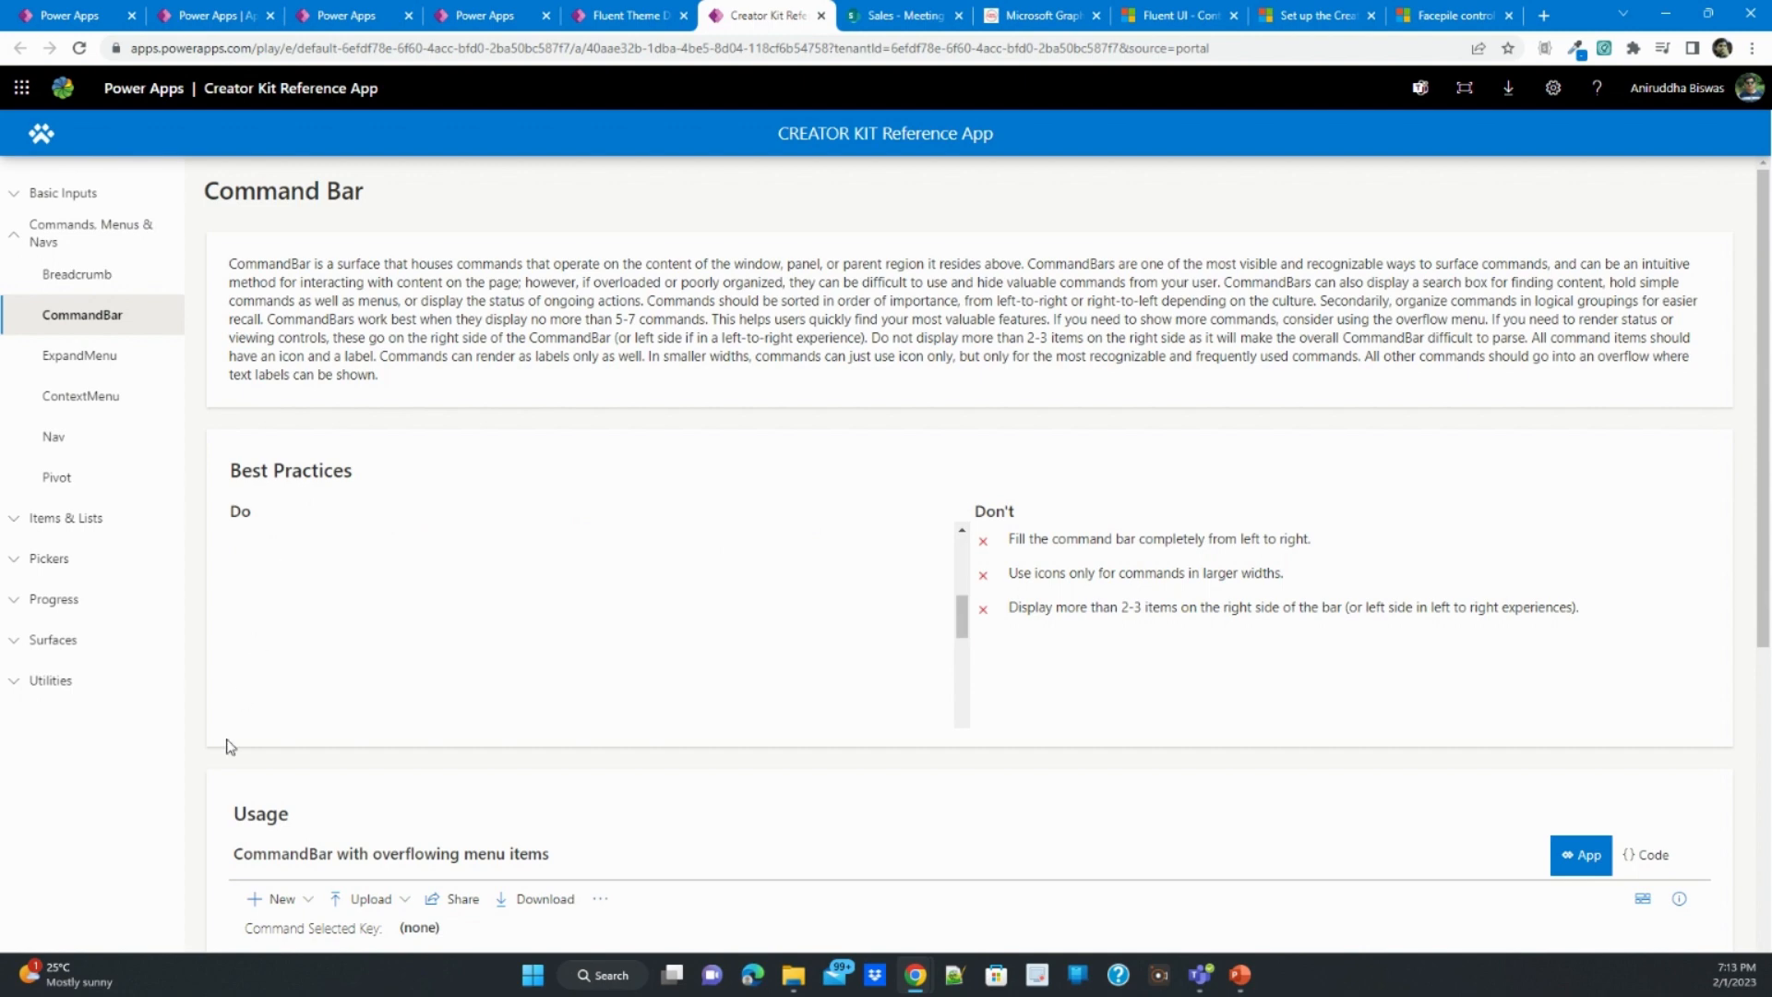
scroll(222, 744, down, 5)
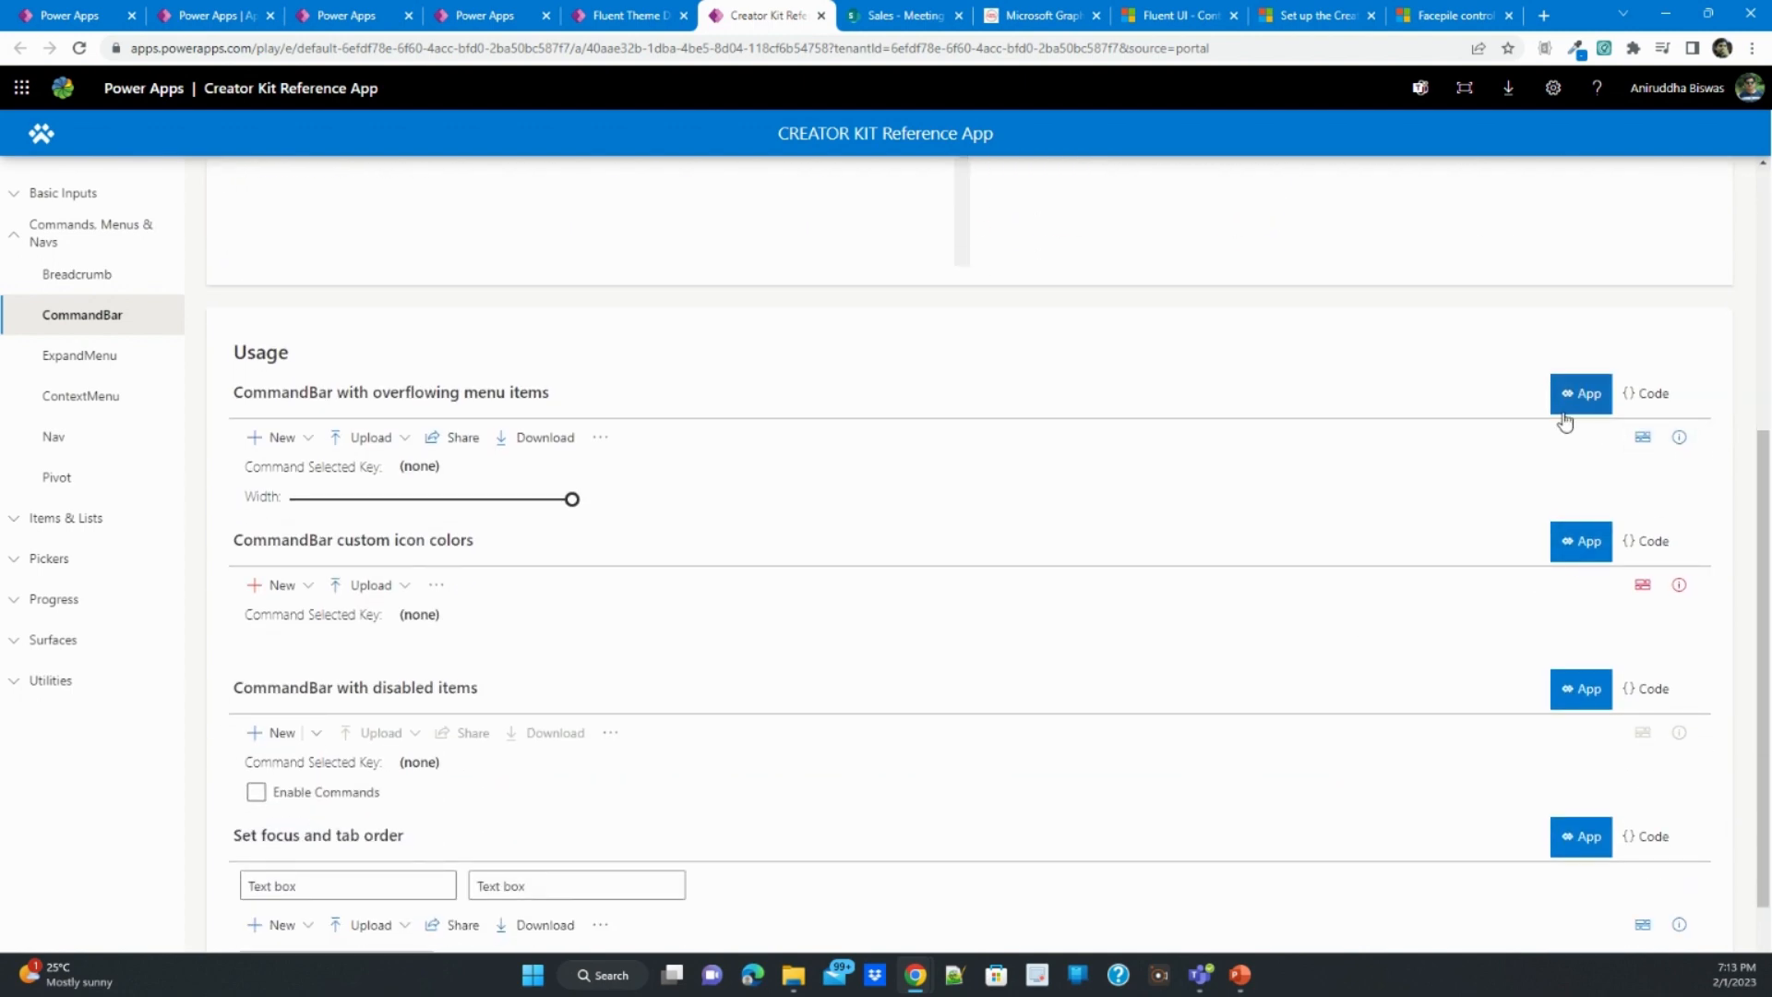
- Compare the button usage examples in the Fluent UI documentation with the Creator Kit Reference App's CommandBar page
click(1200, 17)
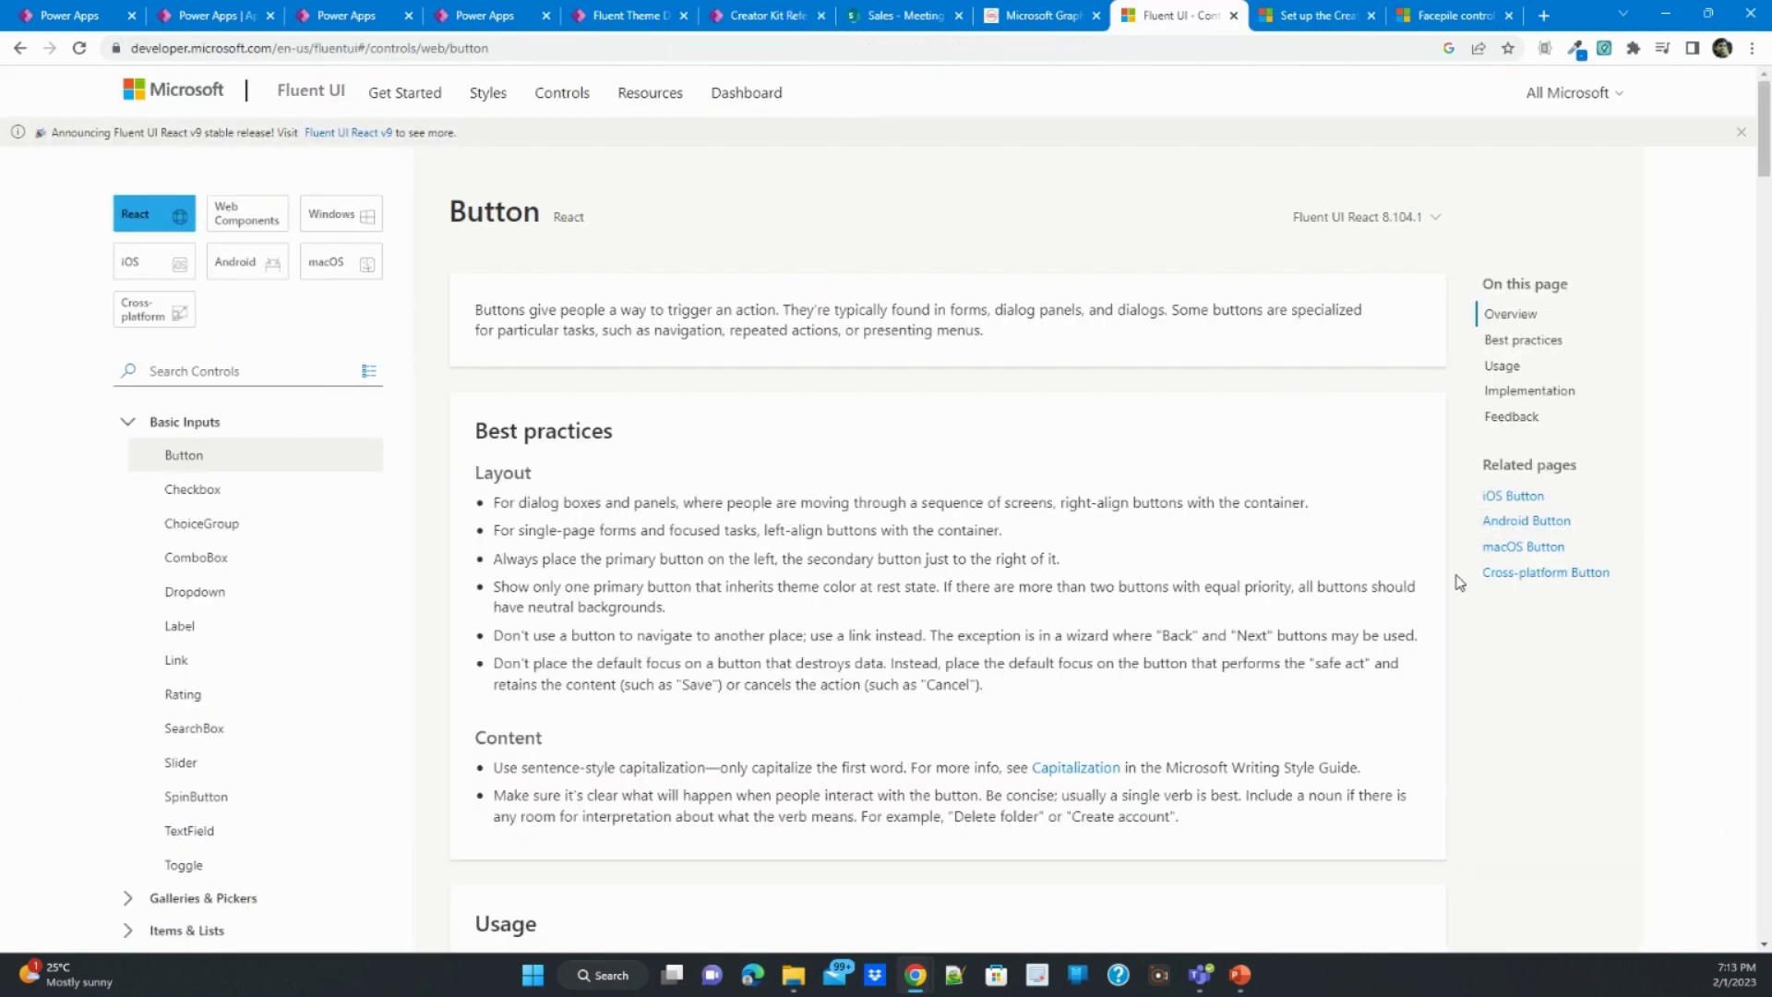
scroll(1443, 595, down, 10)
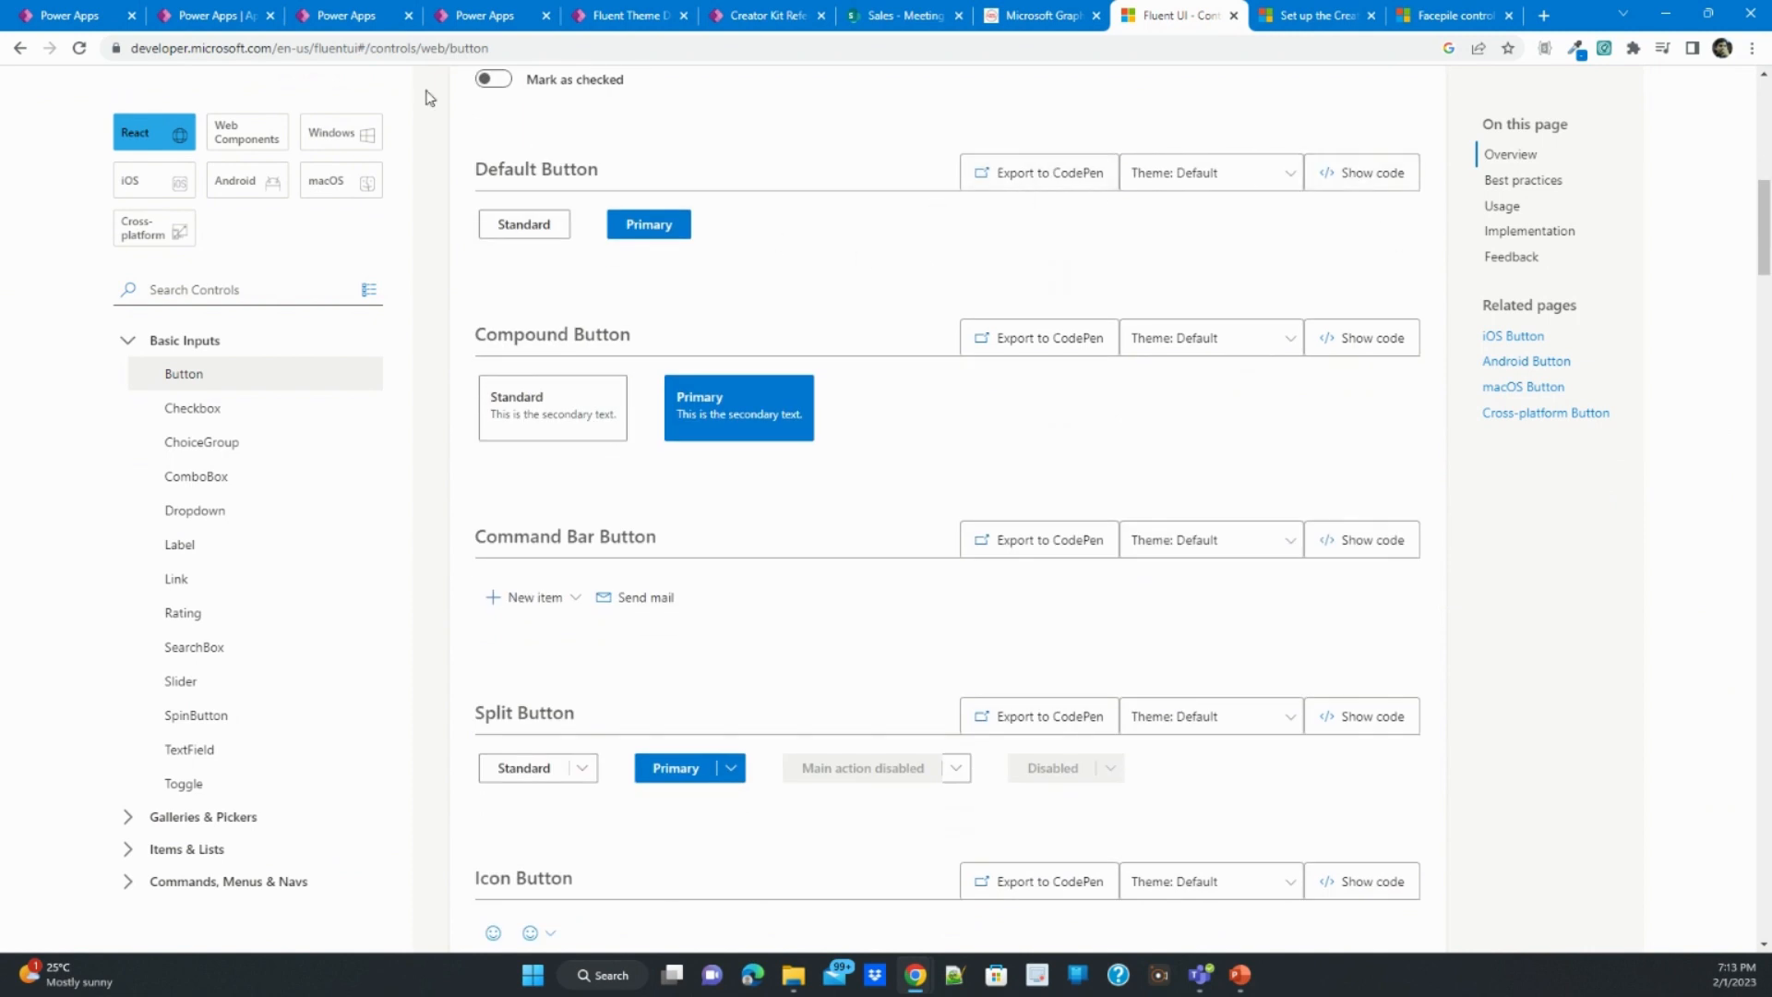
click(723, 14)
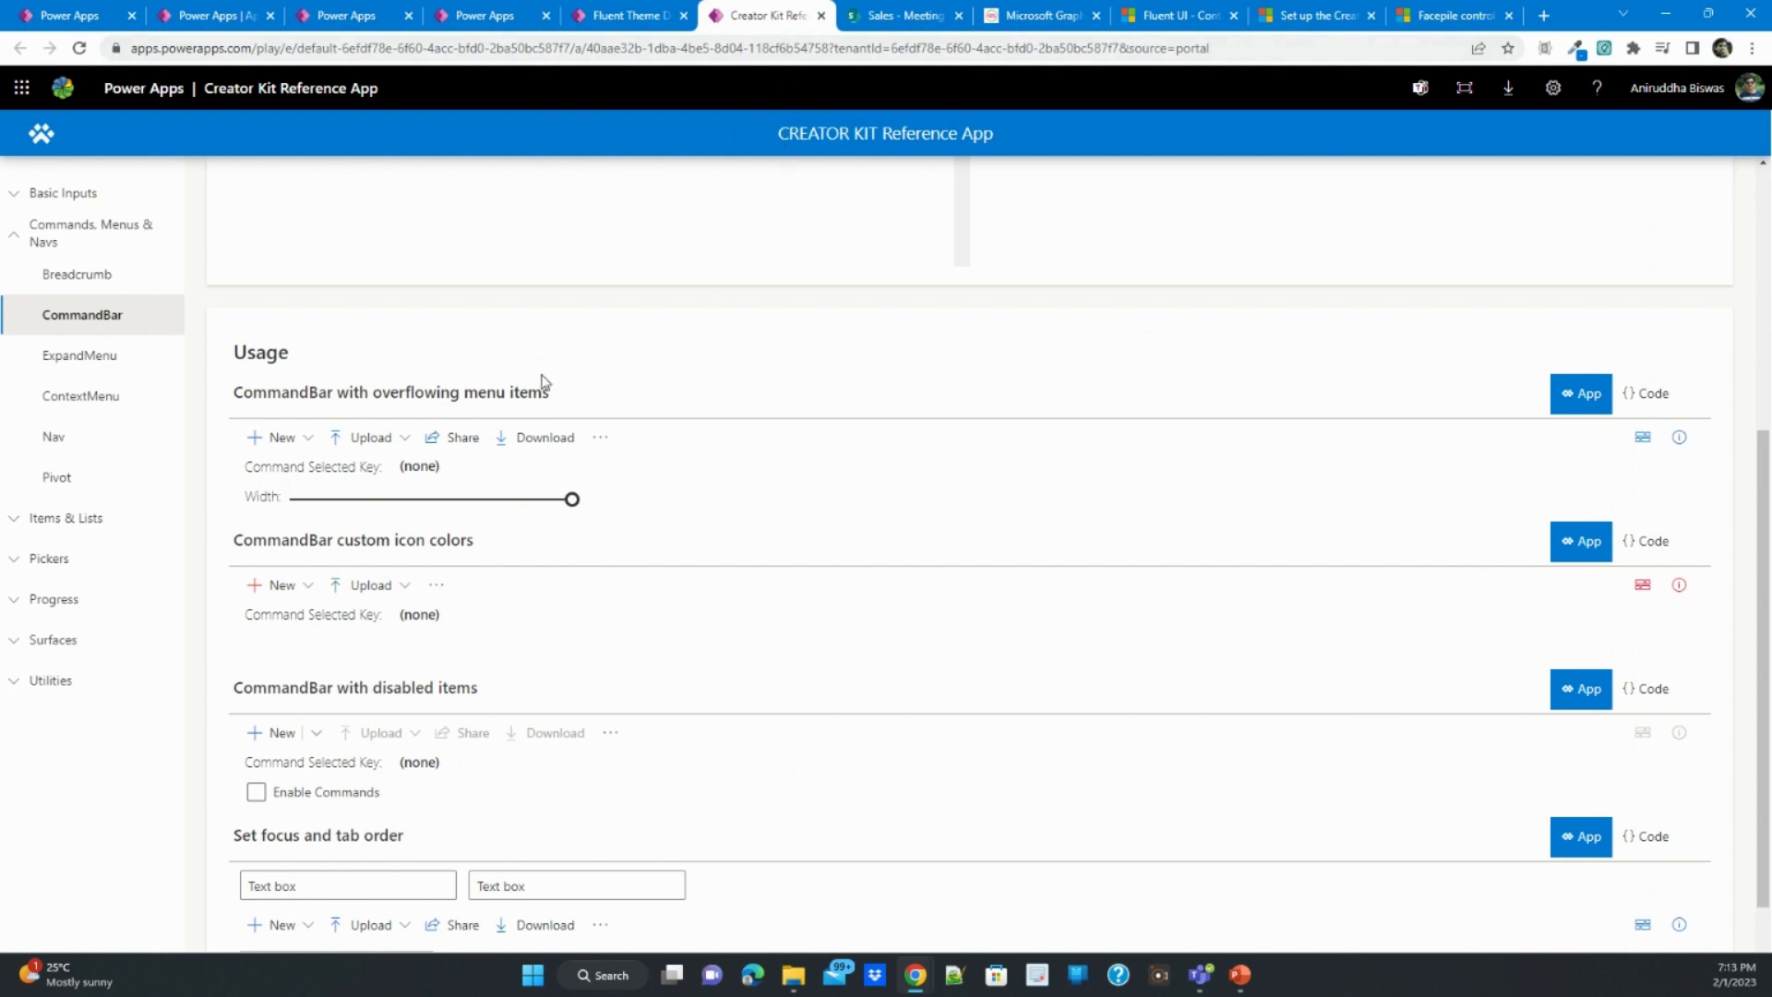
- Return to the Fluent Theme Designer, export the theme, highlight its generated palette code, and close the export view
scroll(222, 451, up, 5)
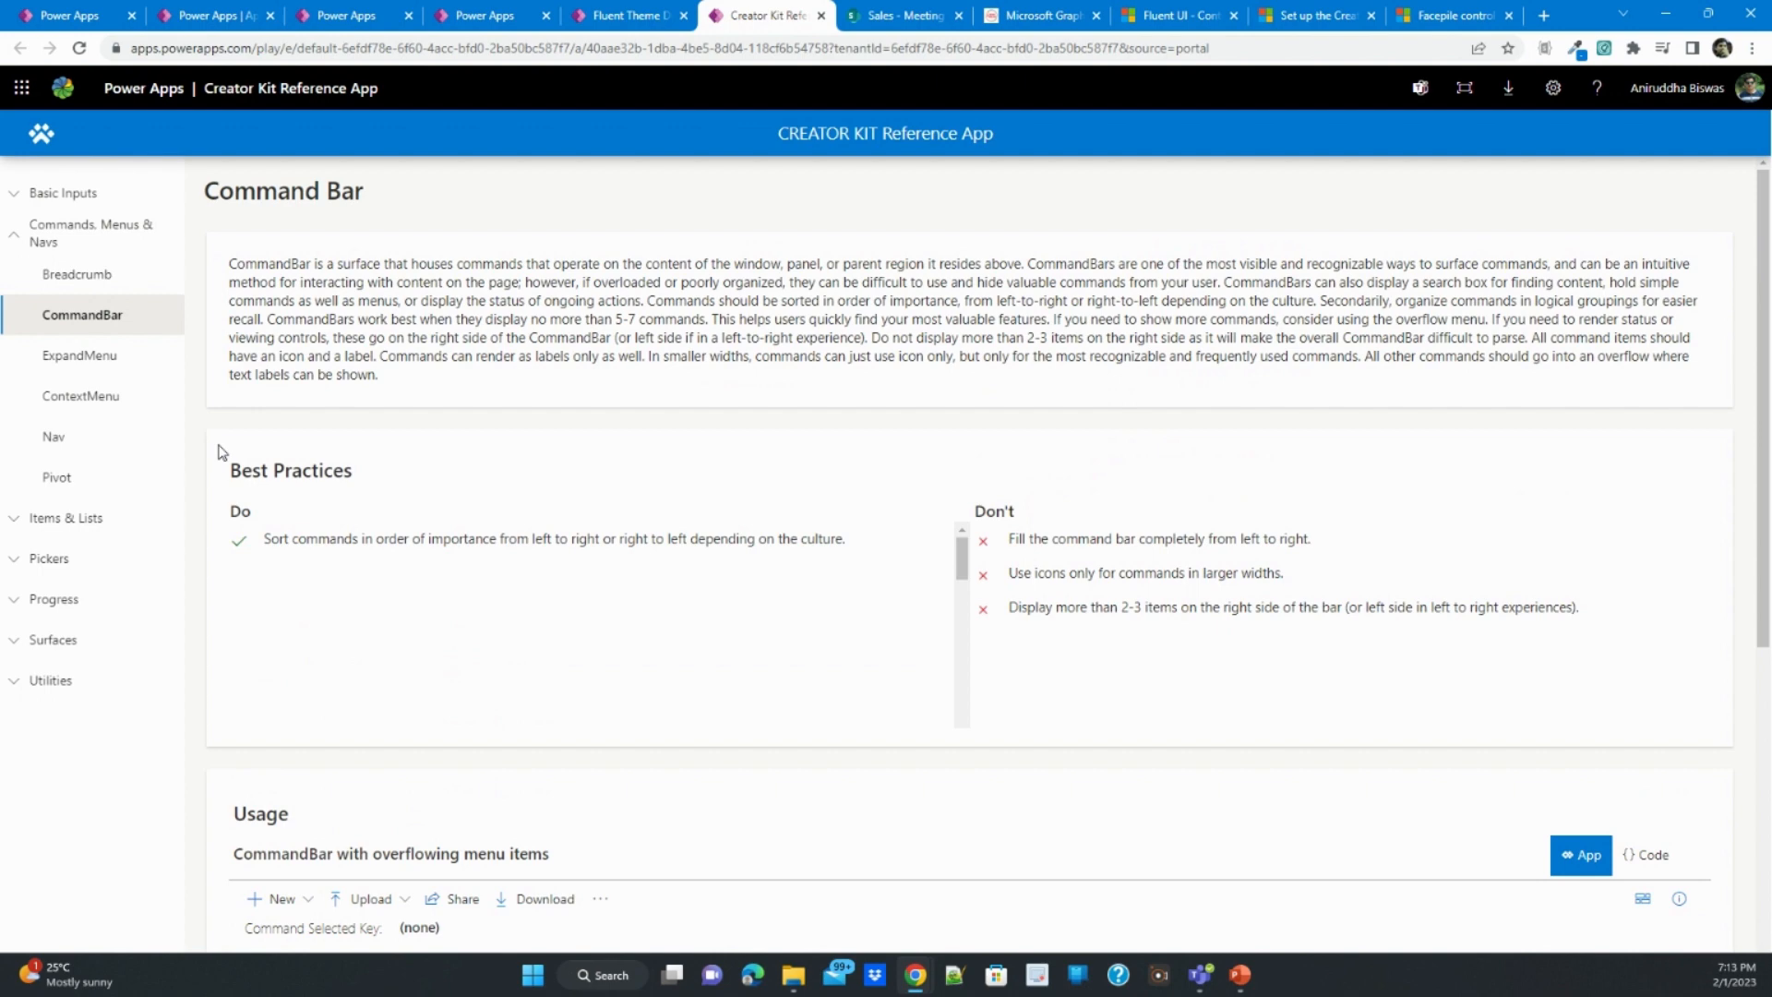
click(598, 16)
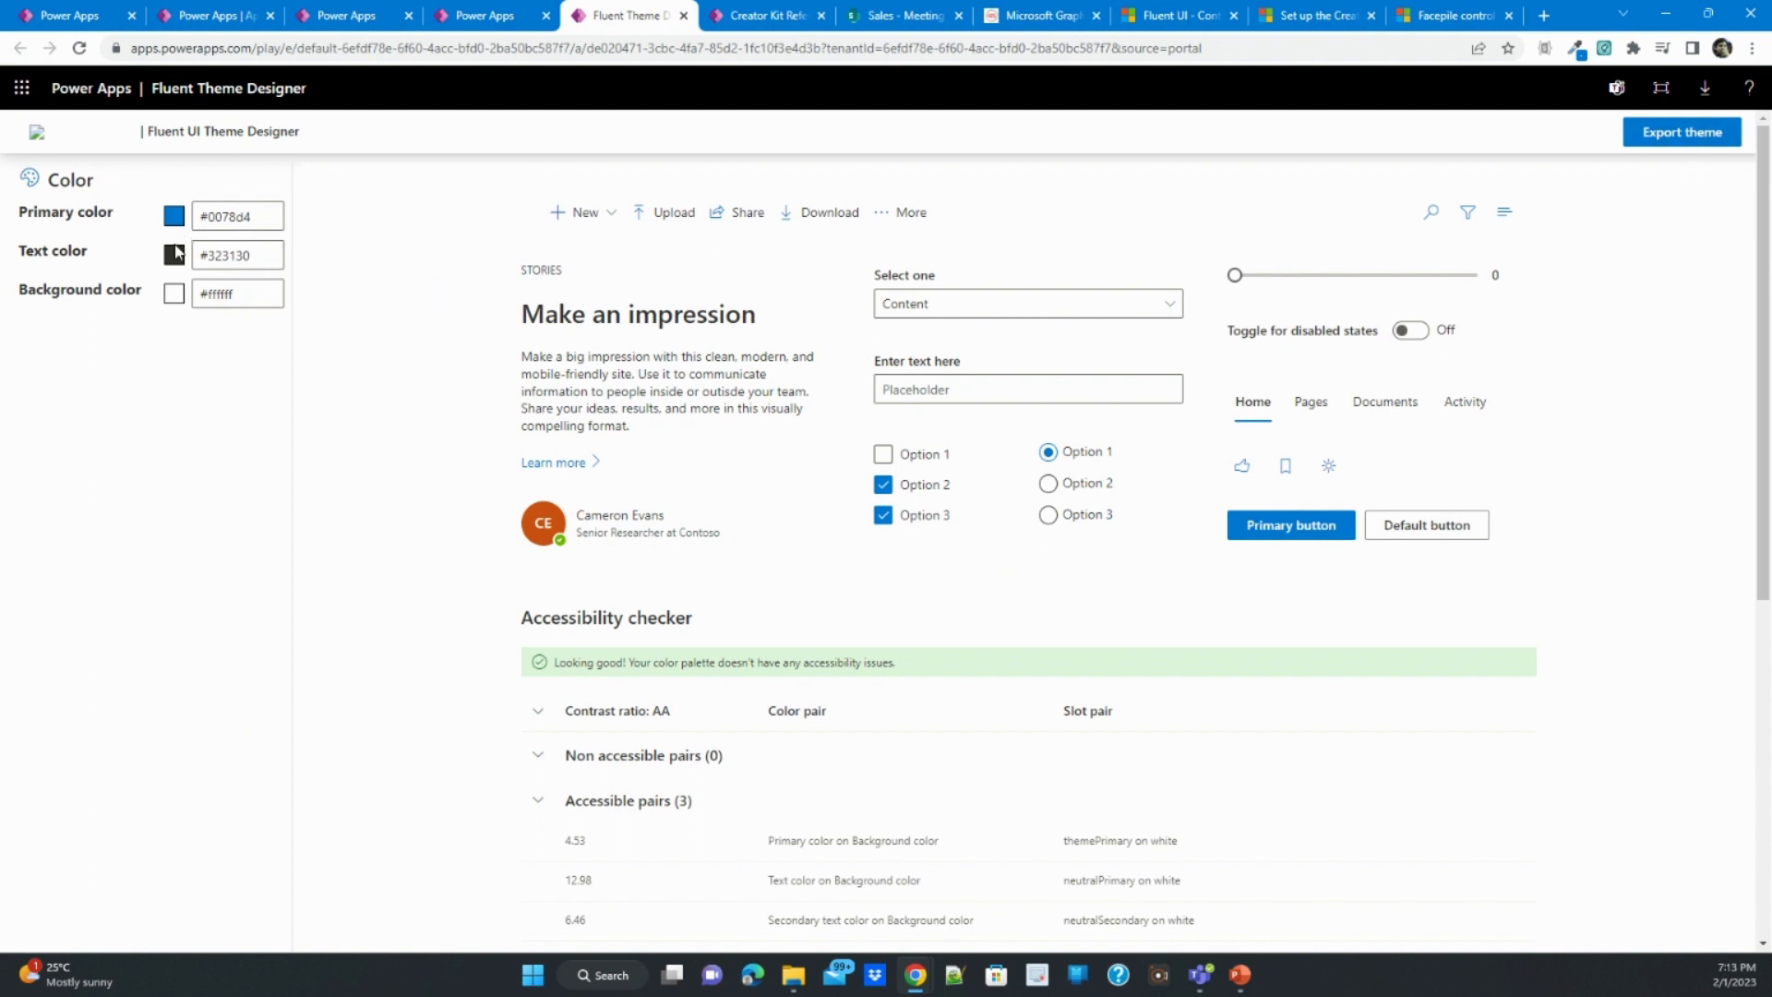
click(1658, 146)
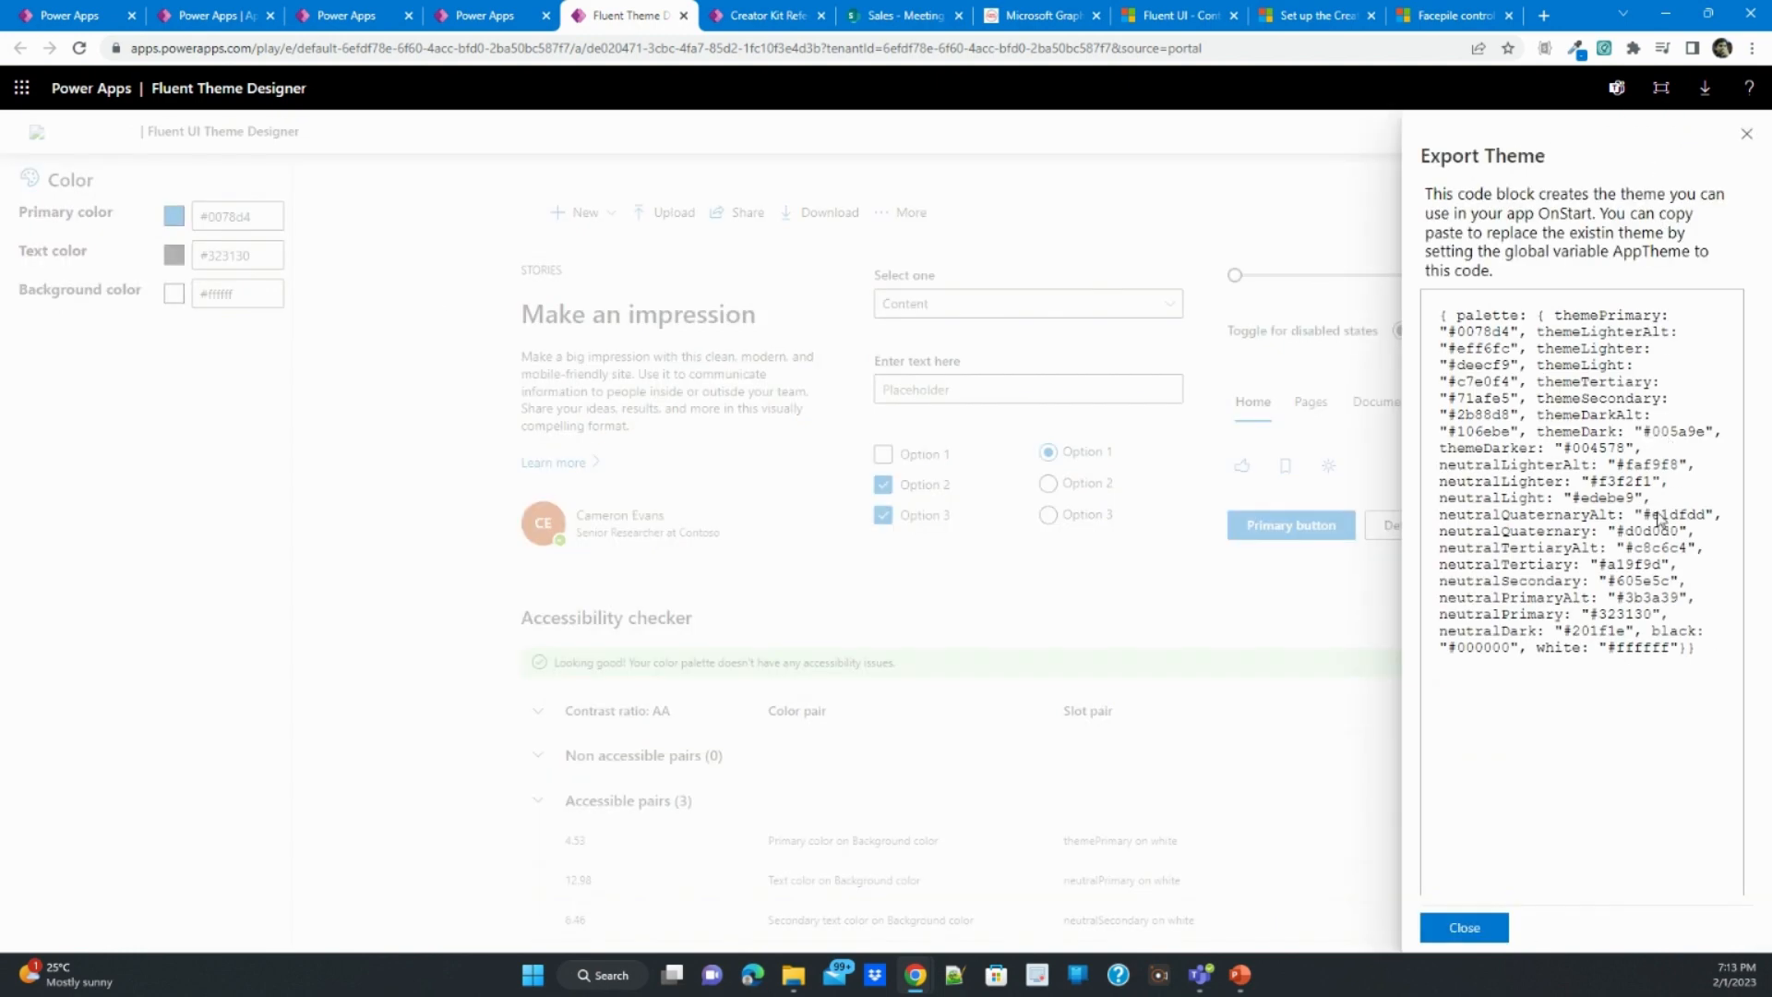
drag(1714, 661, 1448, 302)
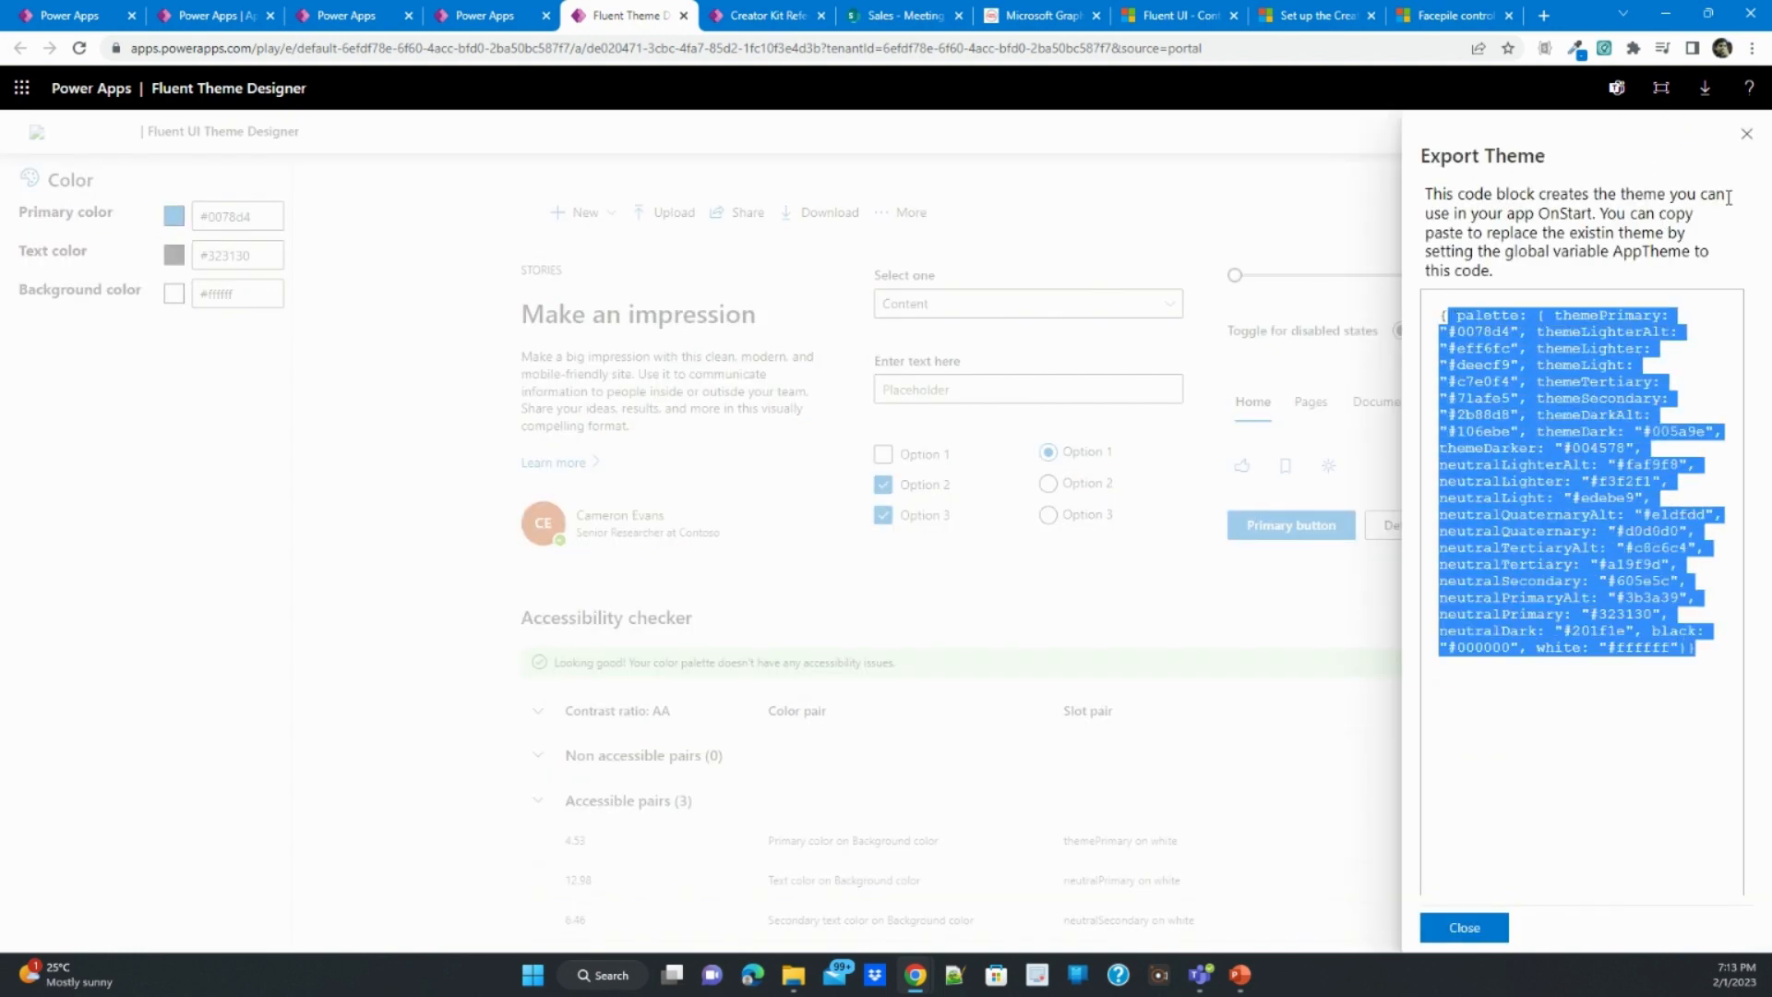
click(1741, 145)
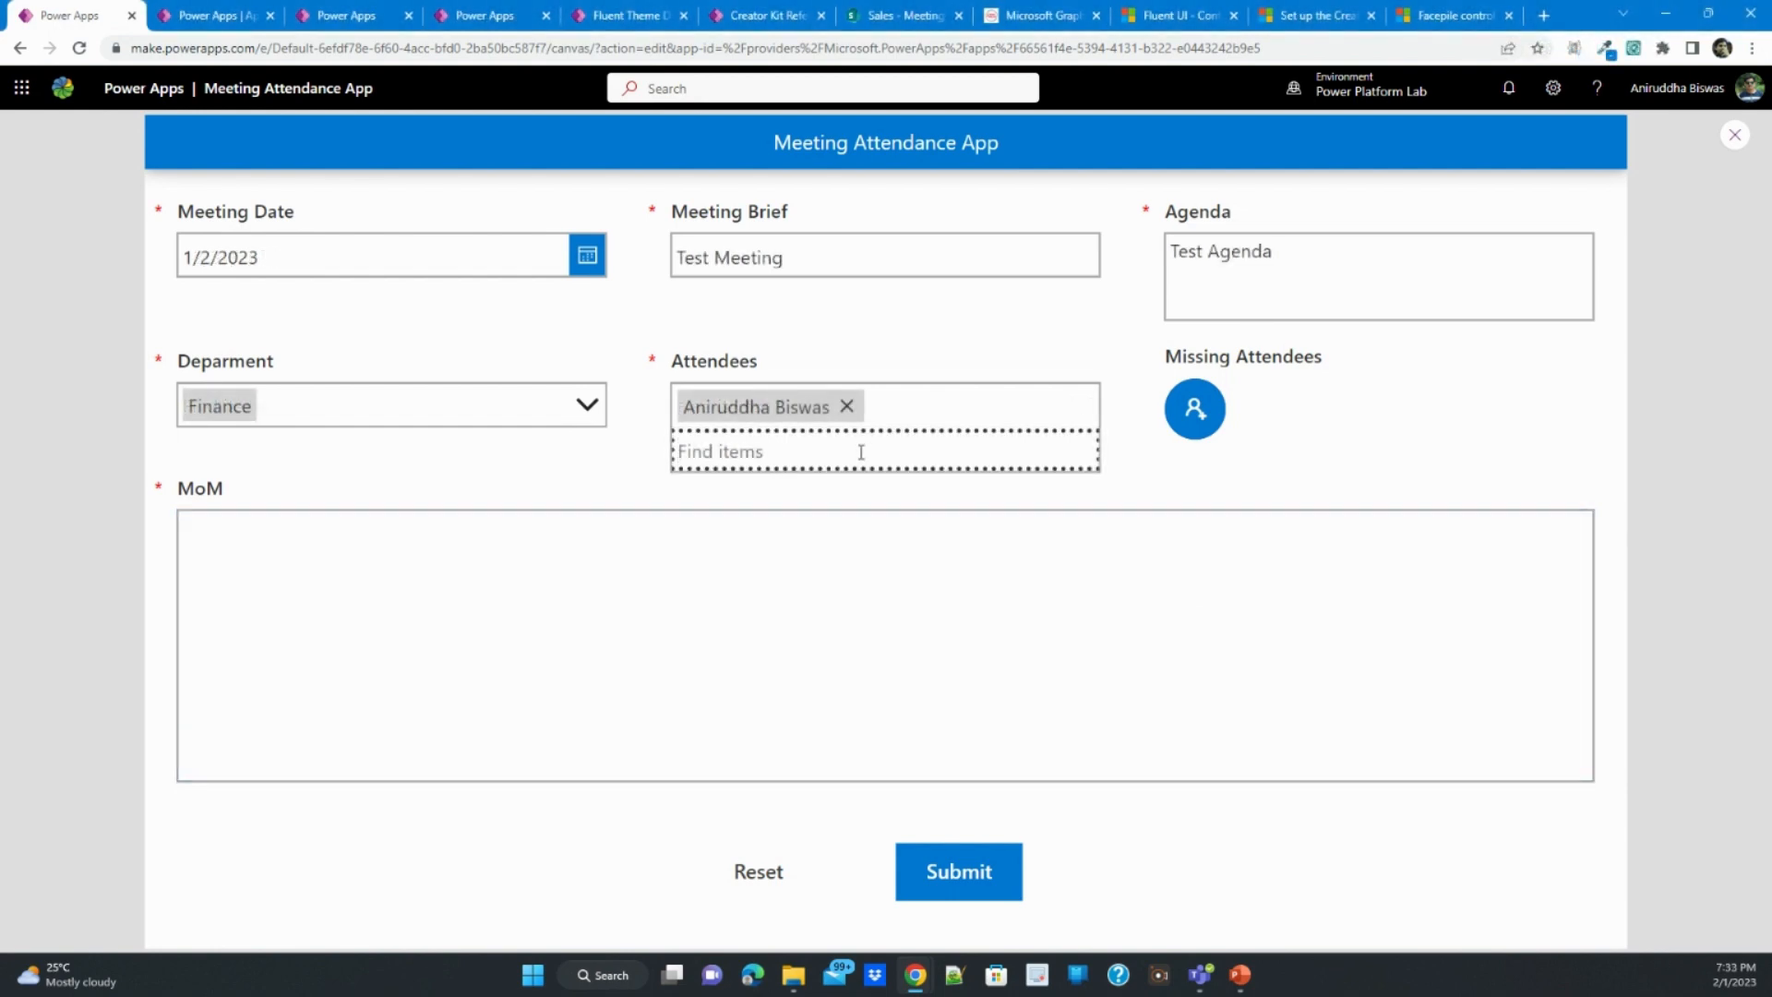
- Add a second person to the meeting's Attendees field by searching for their name
text(manju)
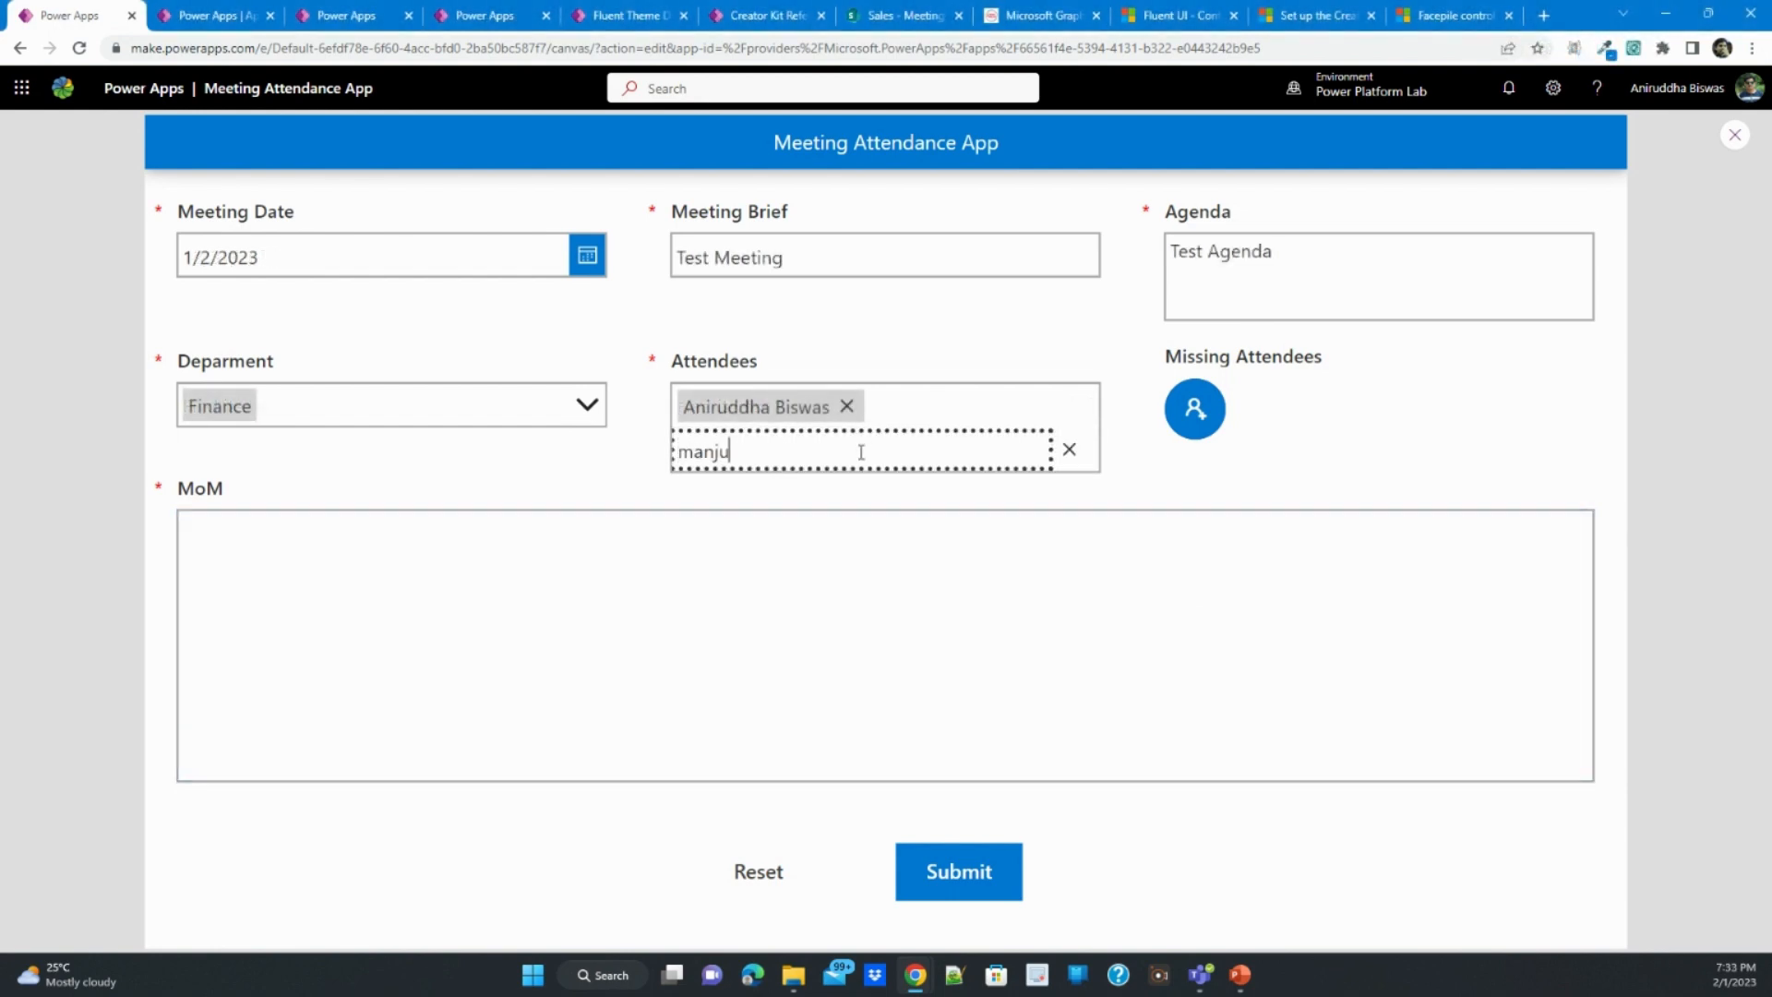
click(847, 503)
click(920, 324)
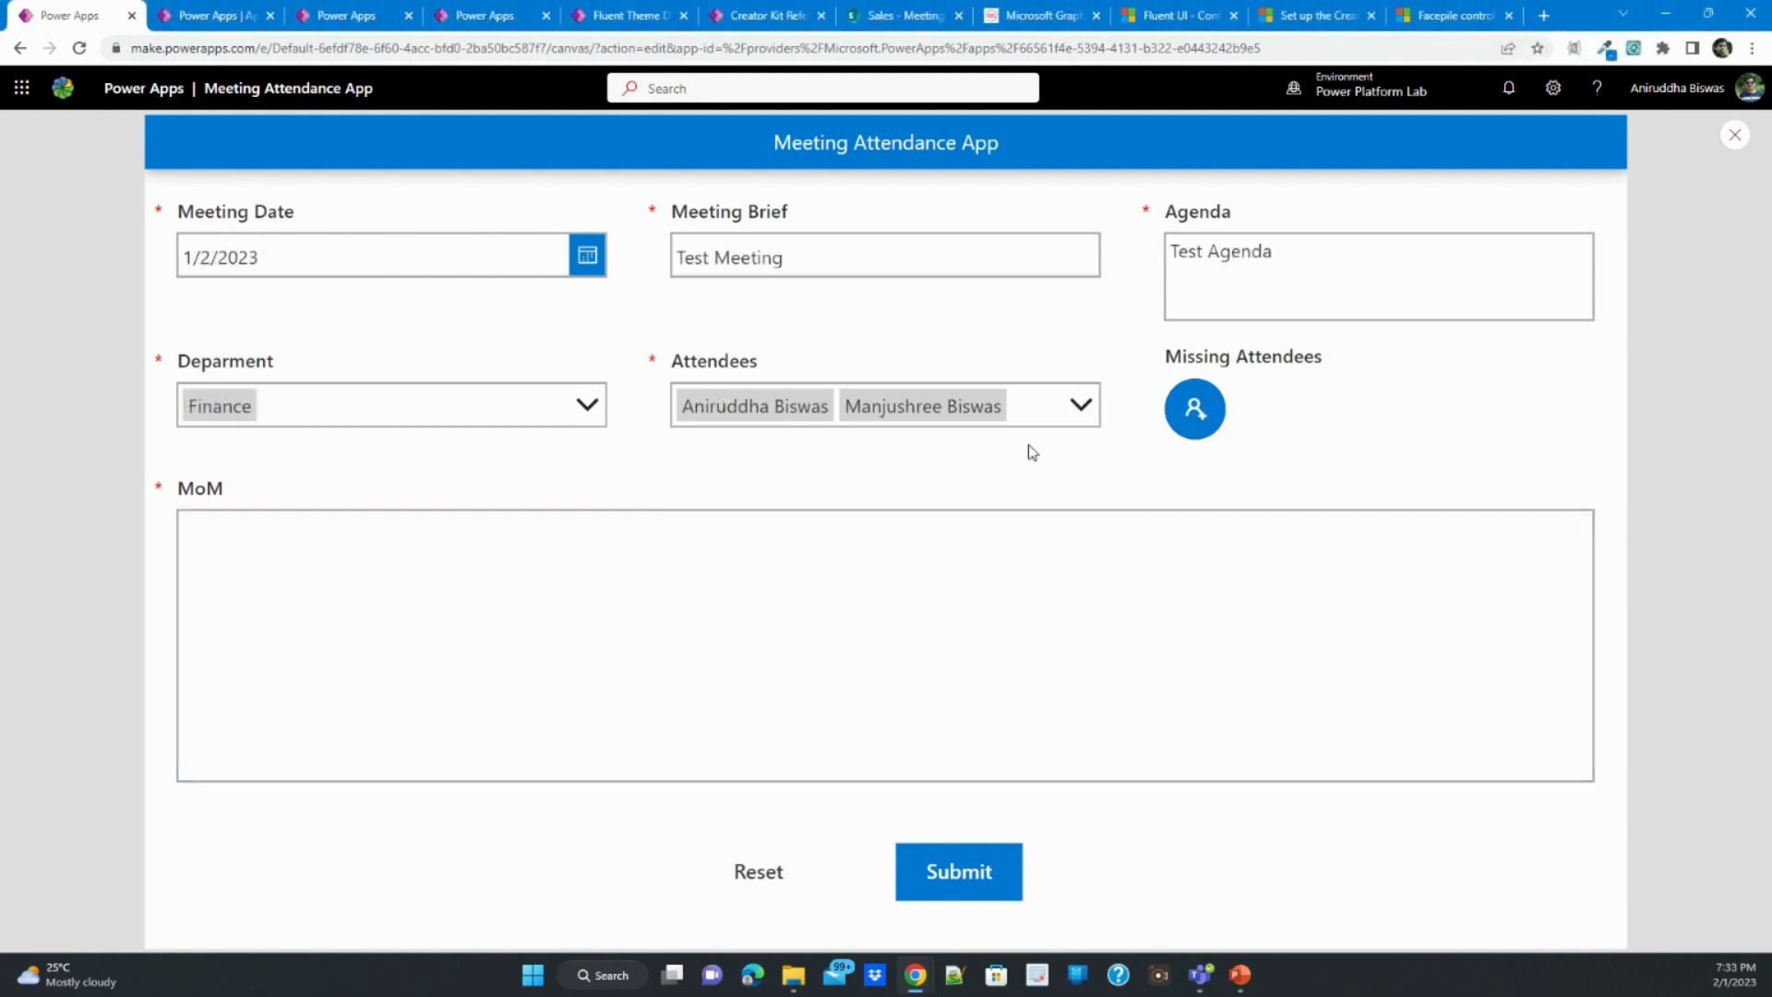
- Open the missing attendees form from the Facepile and add the first absentee with the reason Sick Leave
click(1195, 417)
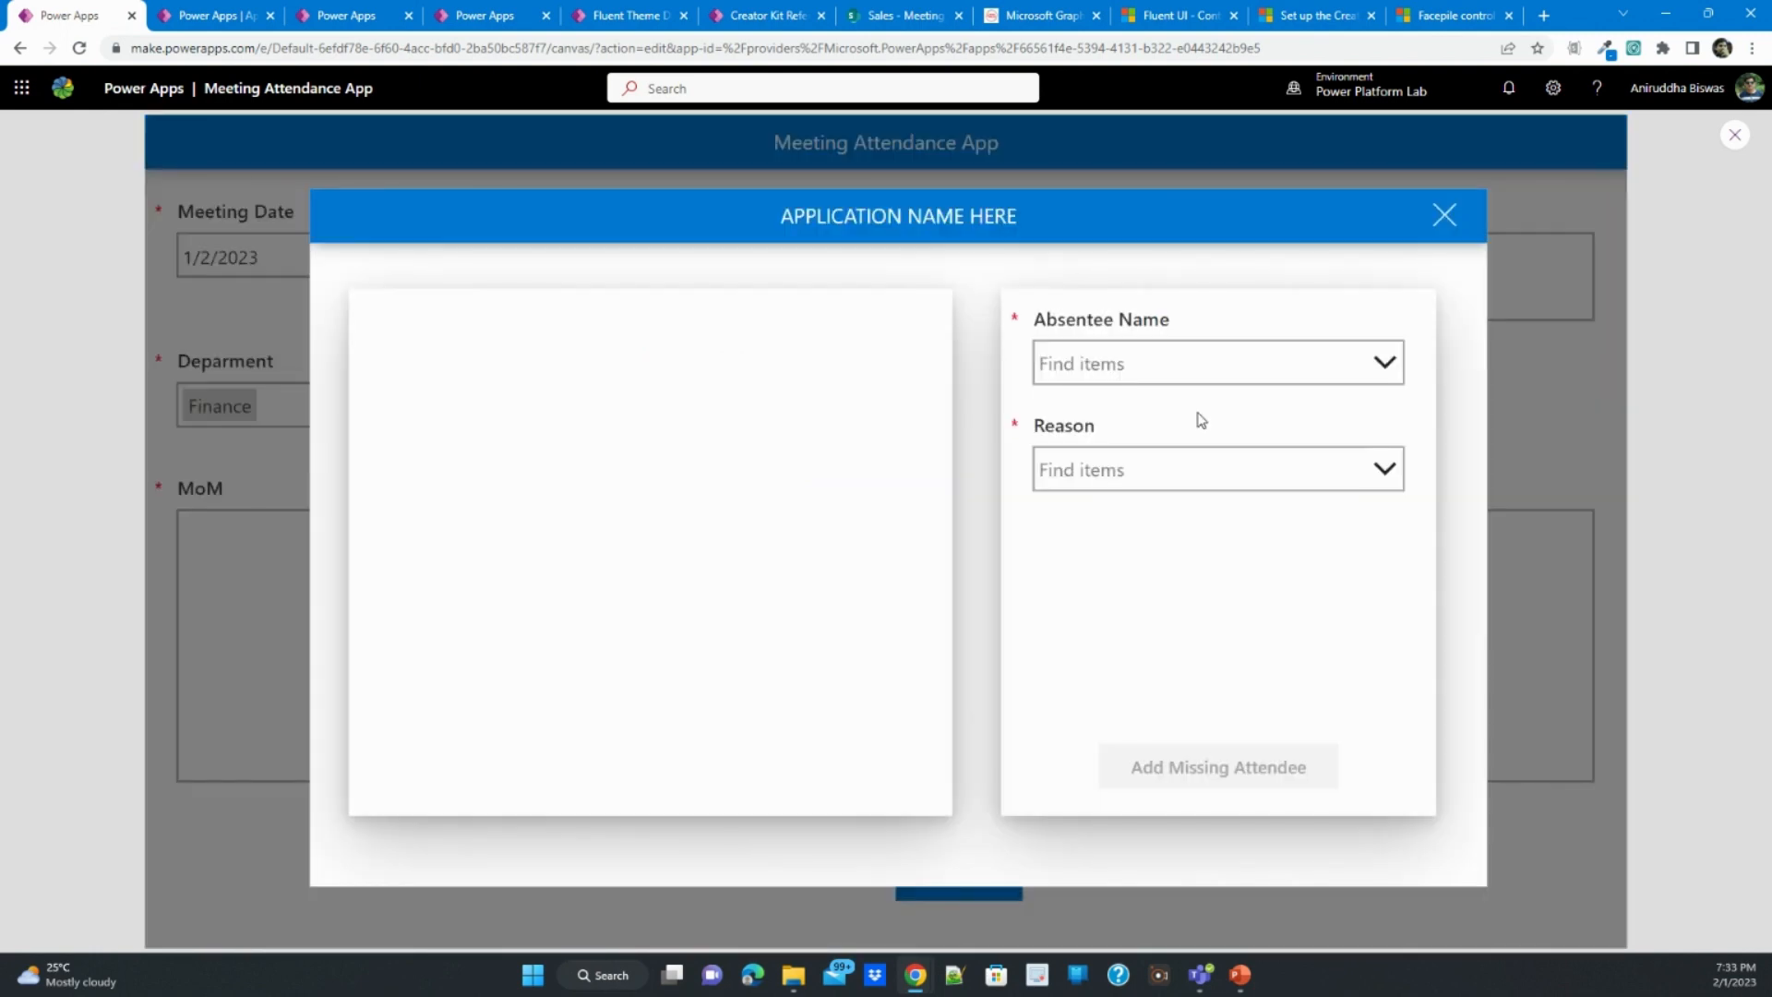
click(1191, 370)
text(a)
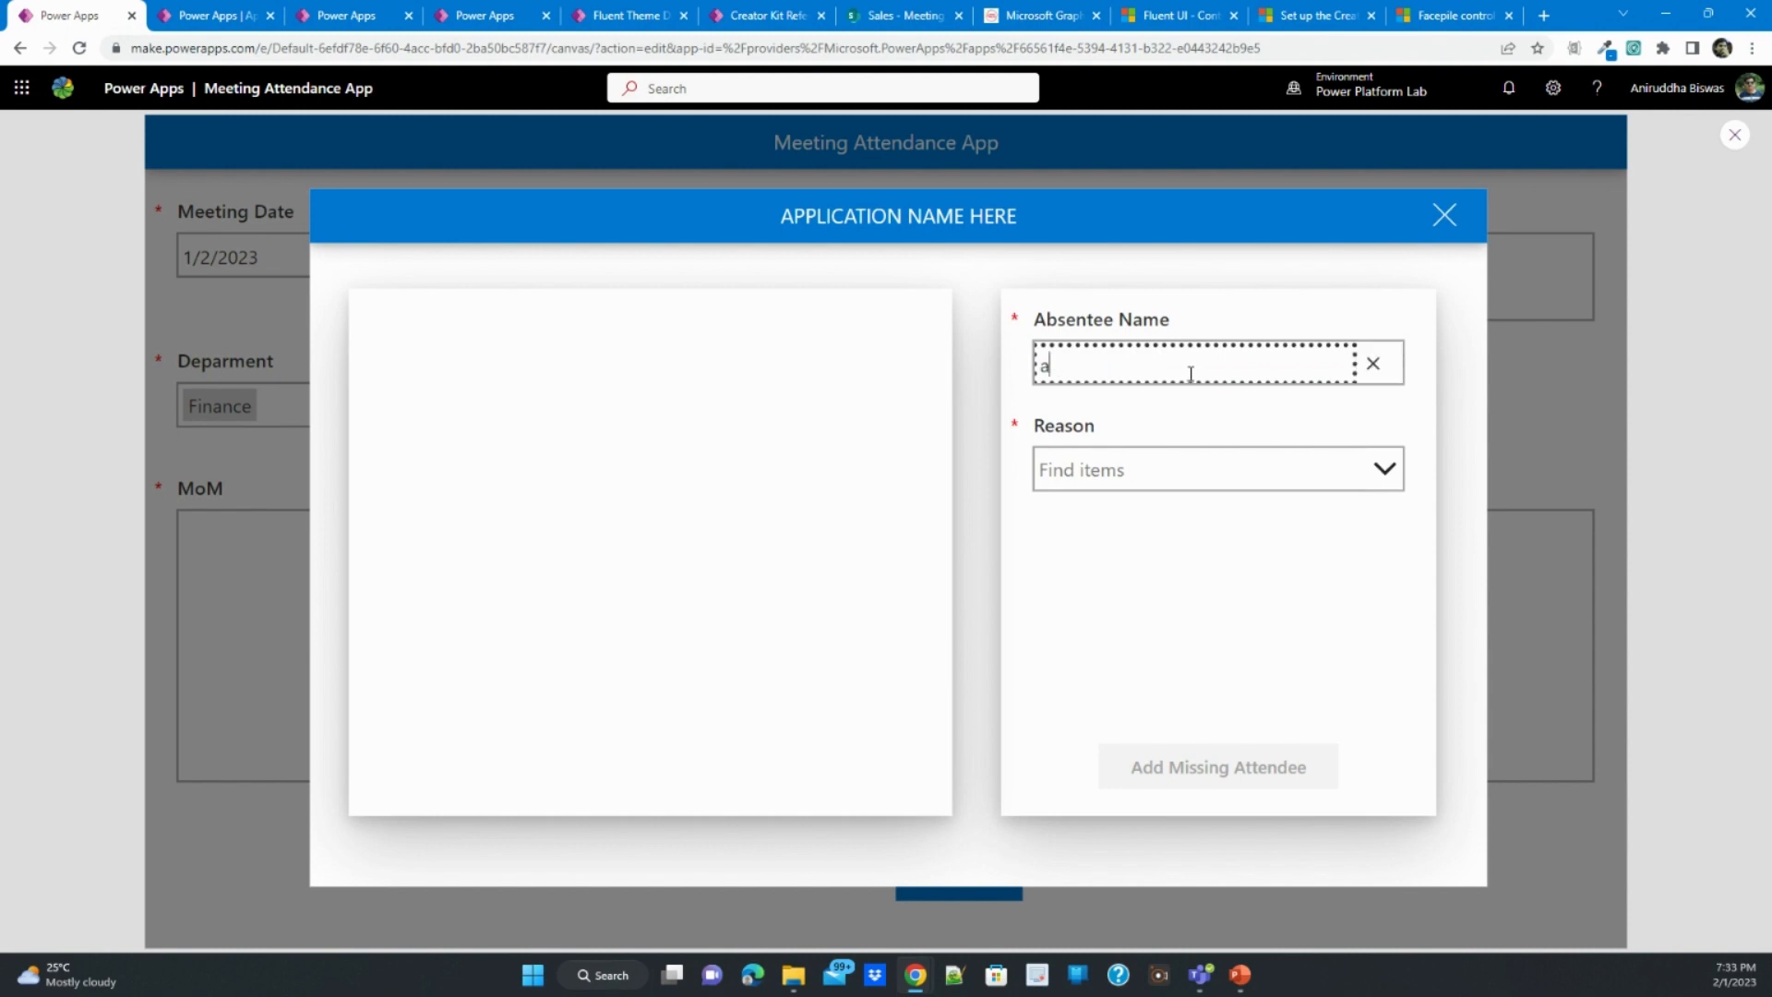
text(niru)
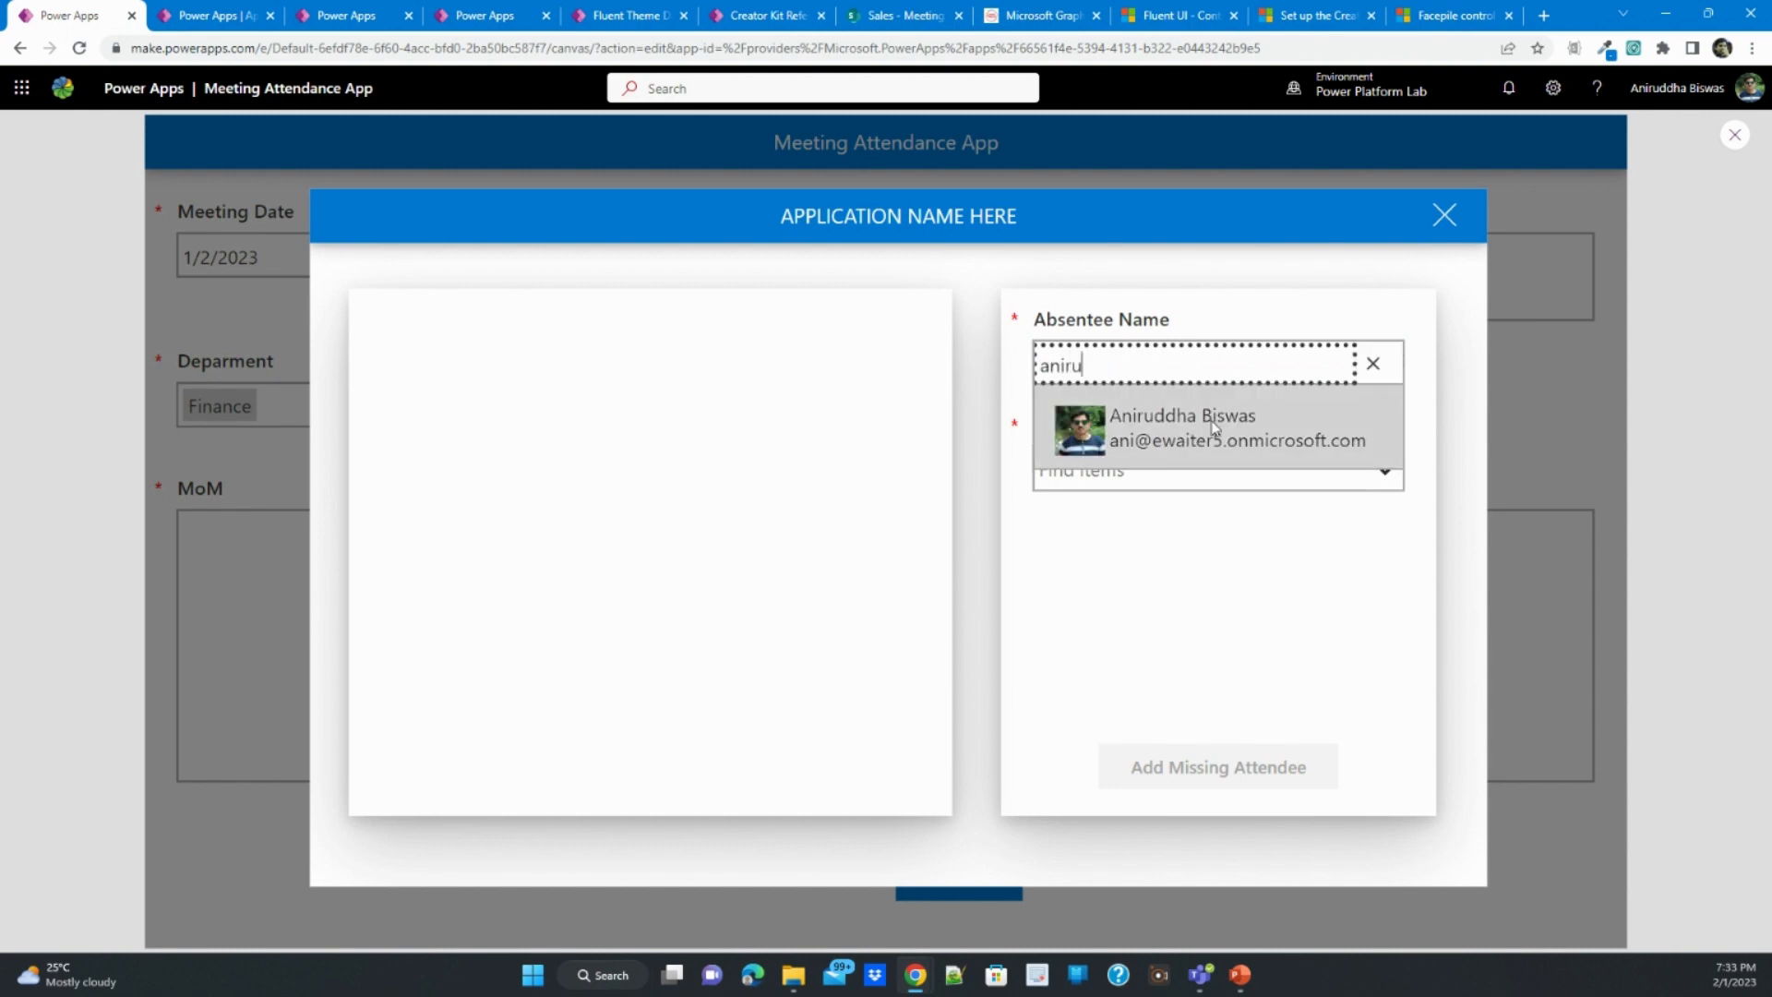
click(1215, 427)
click(1216, 464)
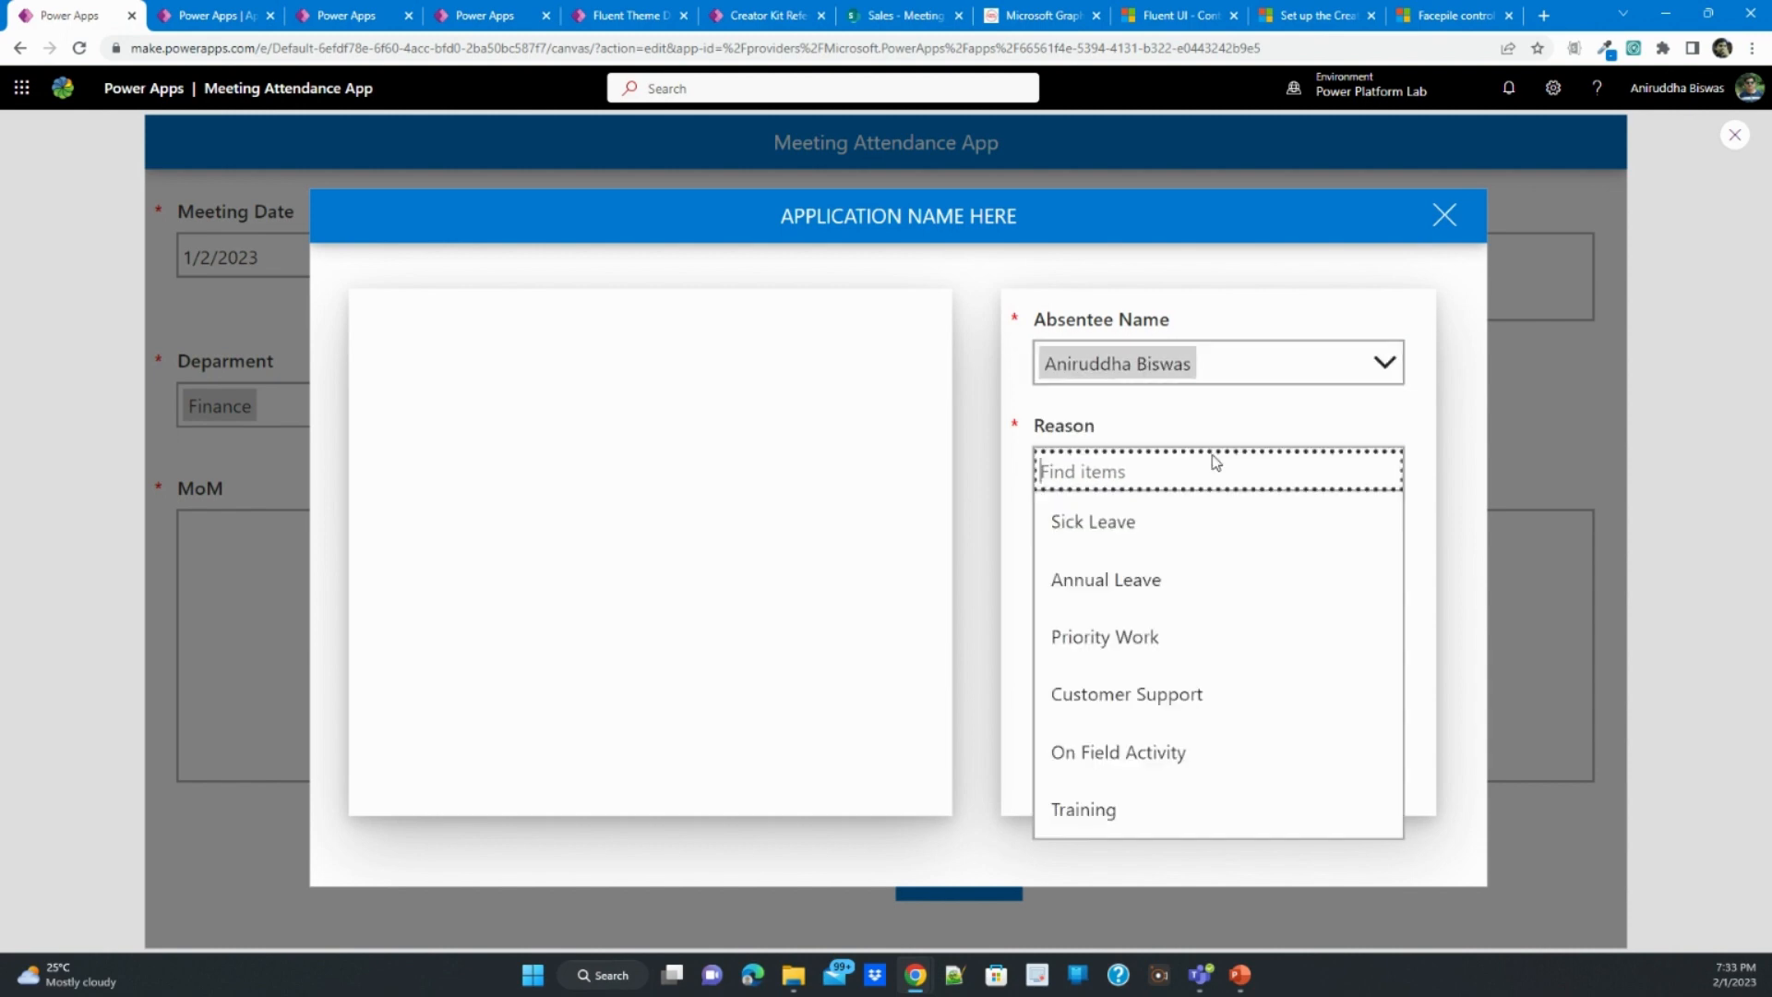
click(1188, 546)
click(1210, 772)
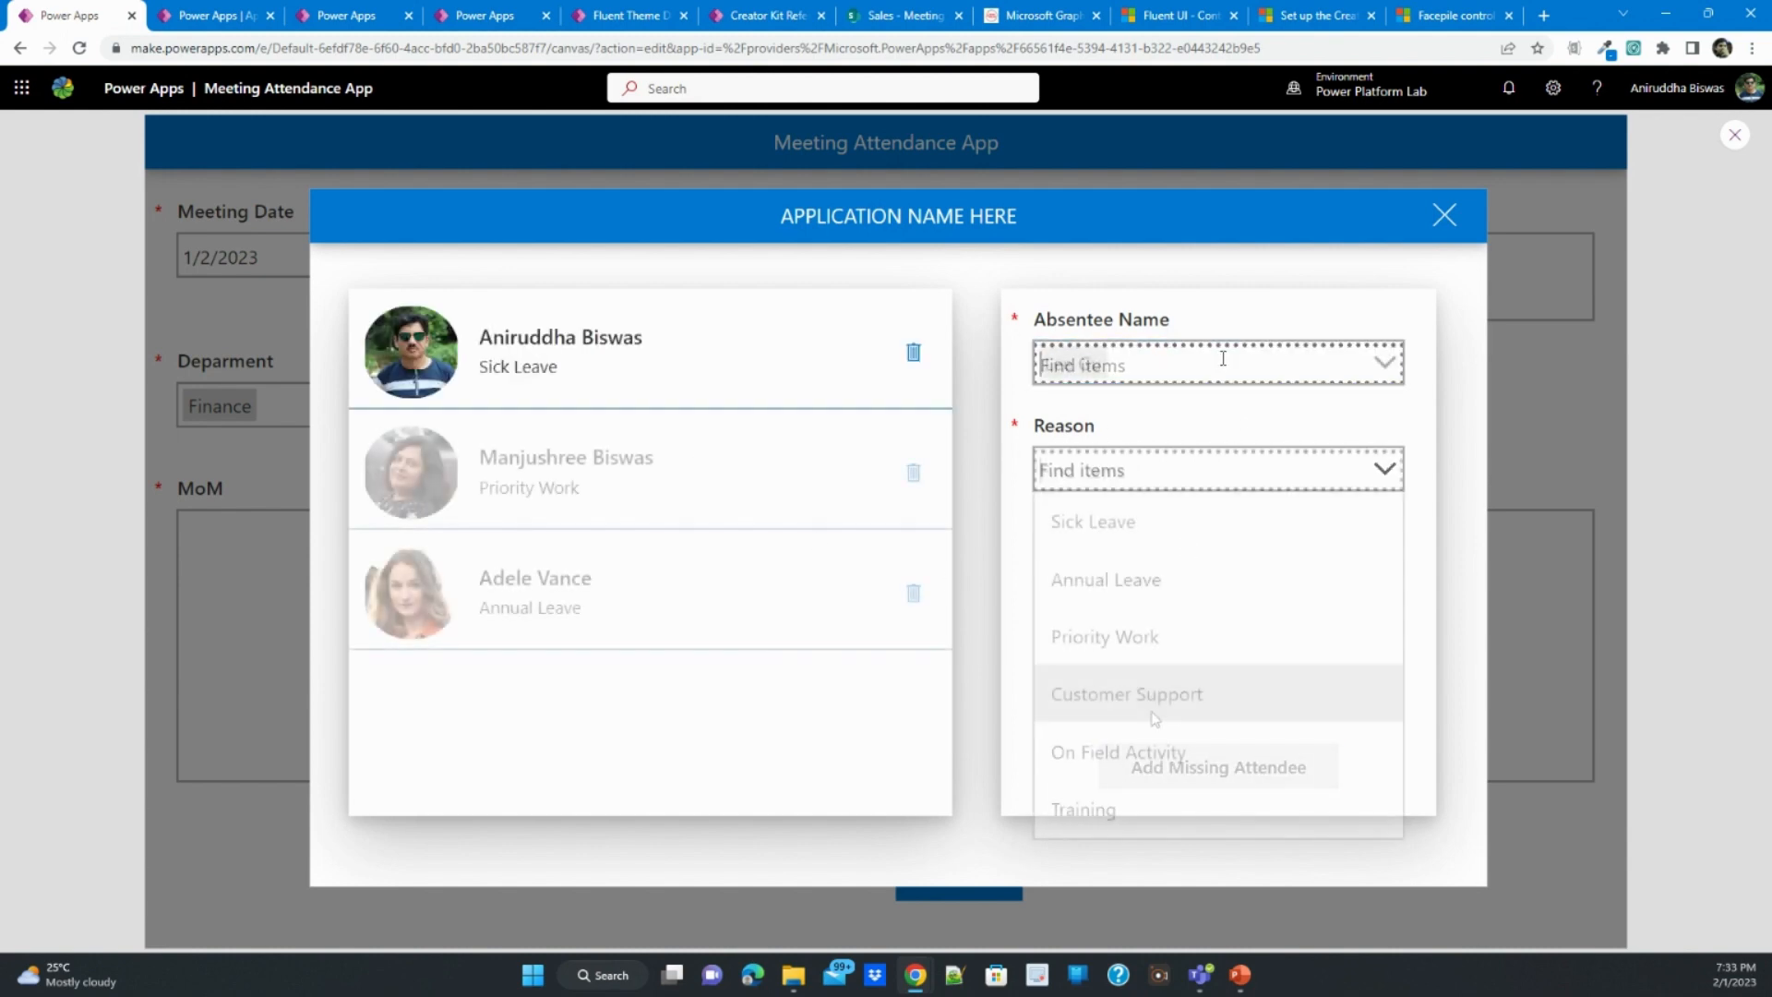
- Add three more absentees with the reasons Priority Work, Annual Leave and Customer Support, and close the missing attendees form
click(1149, 692)
click(1158, 762)
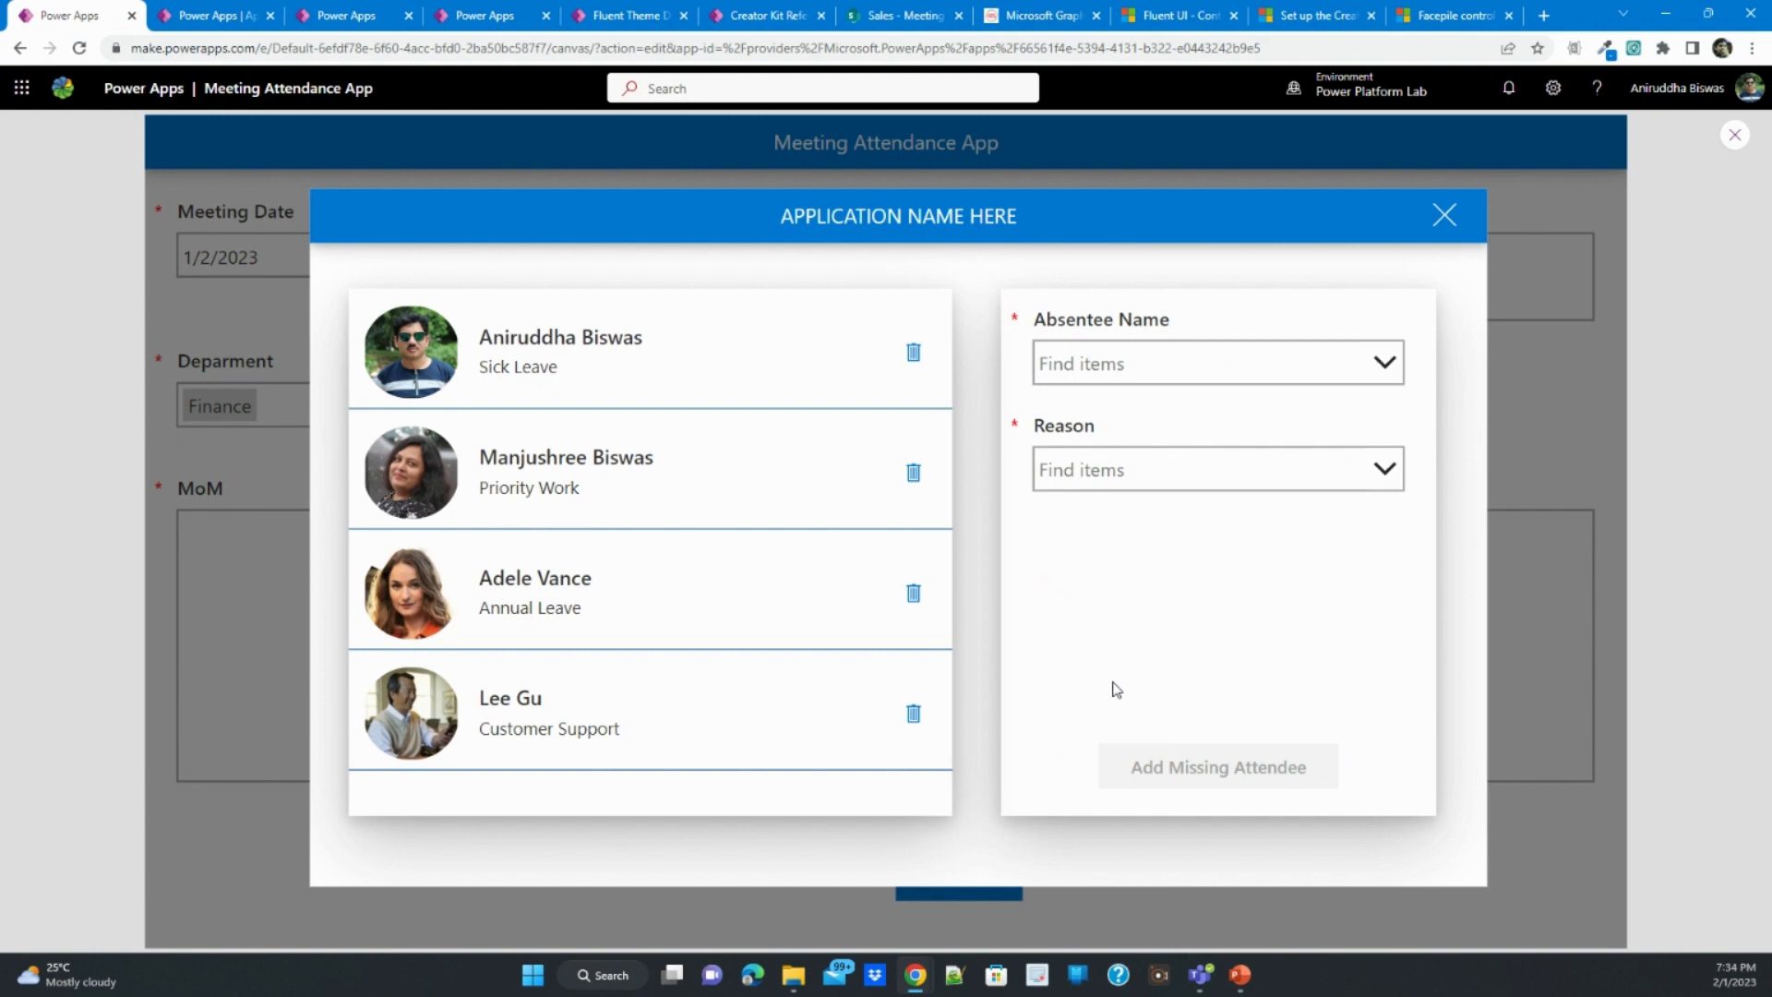
click(1447, 215)
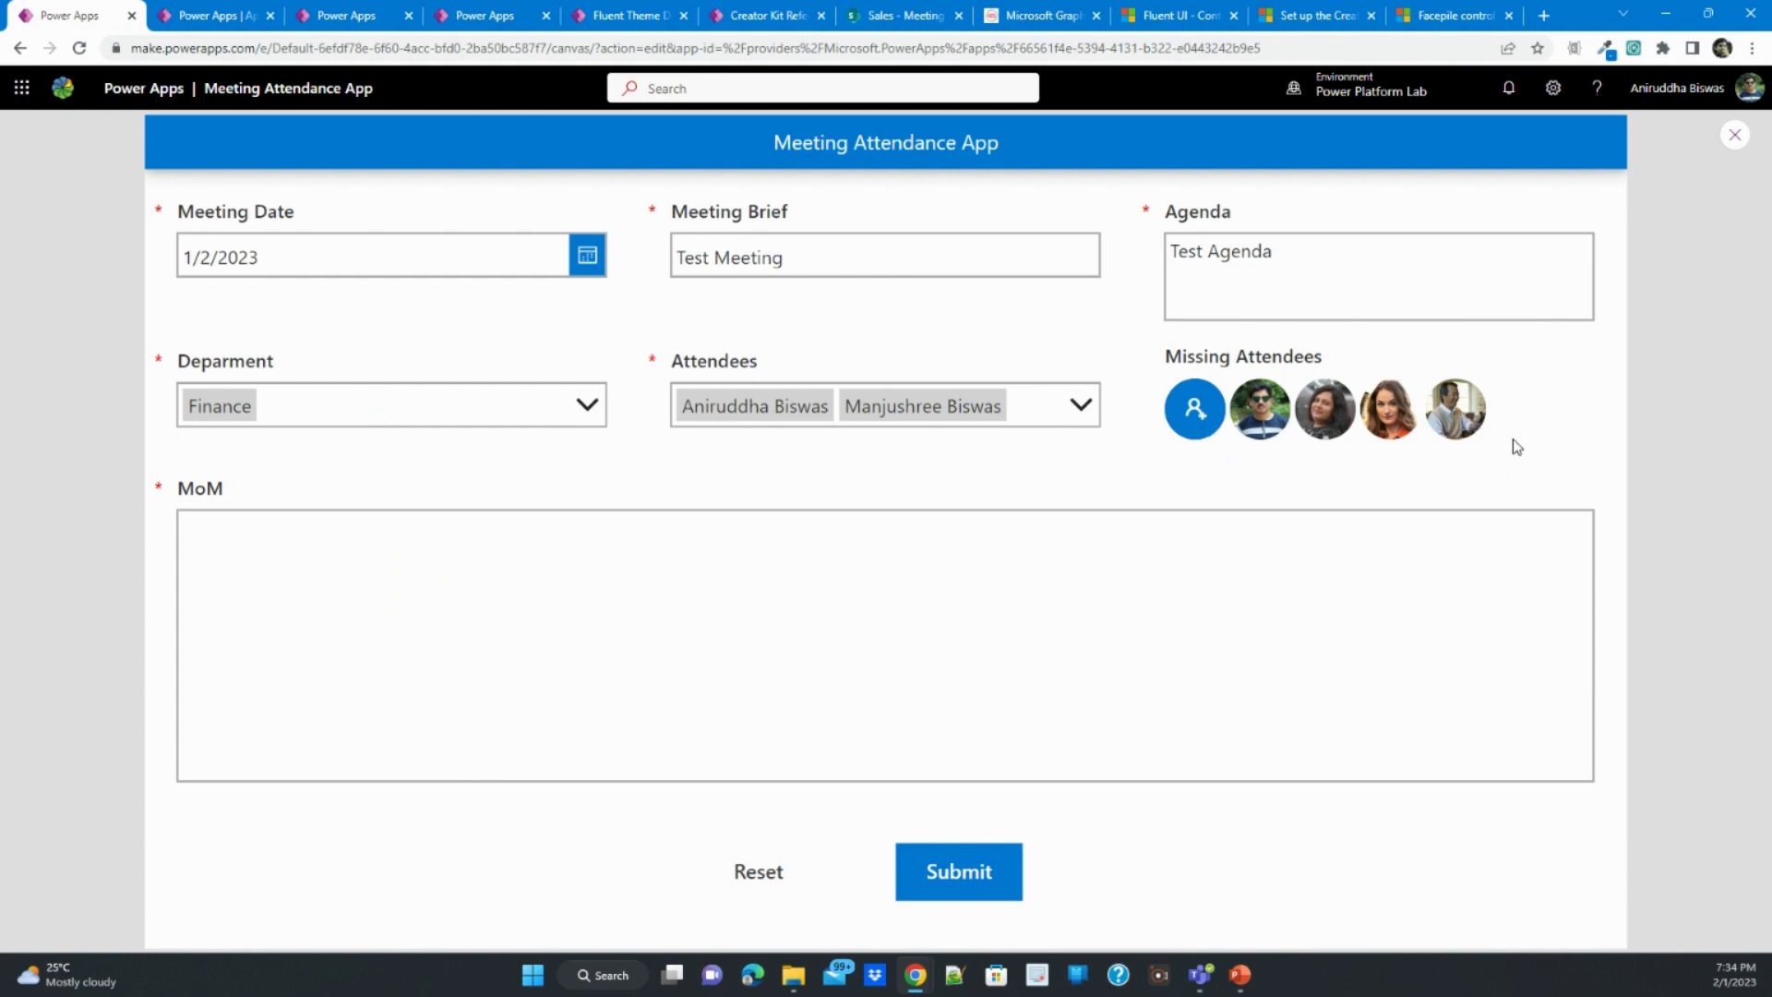
- Exit the preview and set the Missing Attendees Facepile's maximum displayable personas to 3
click(1735, 136)
click(1178, 459)
click(1178, 462)
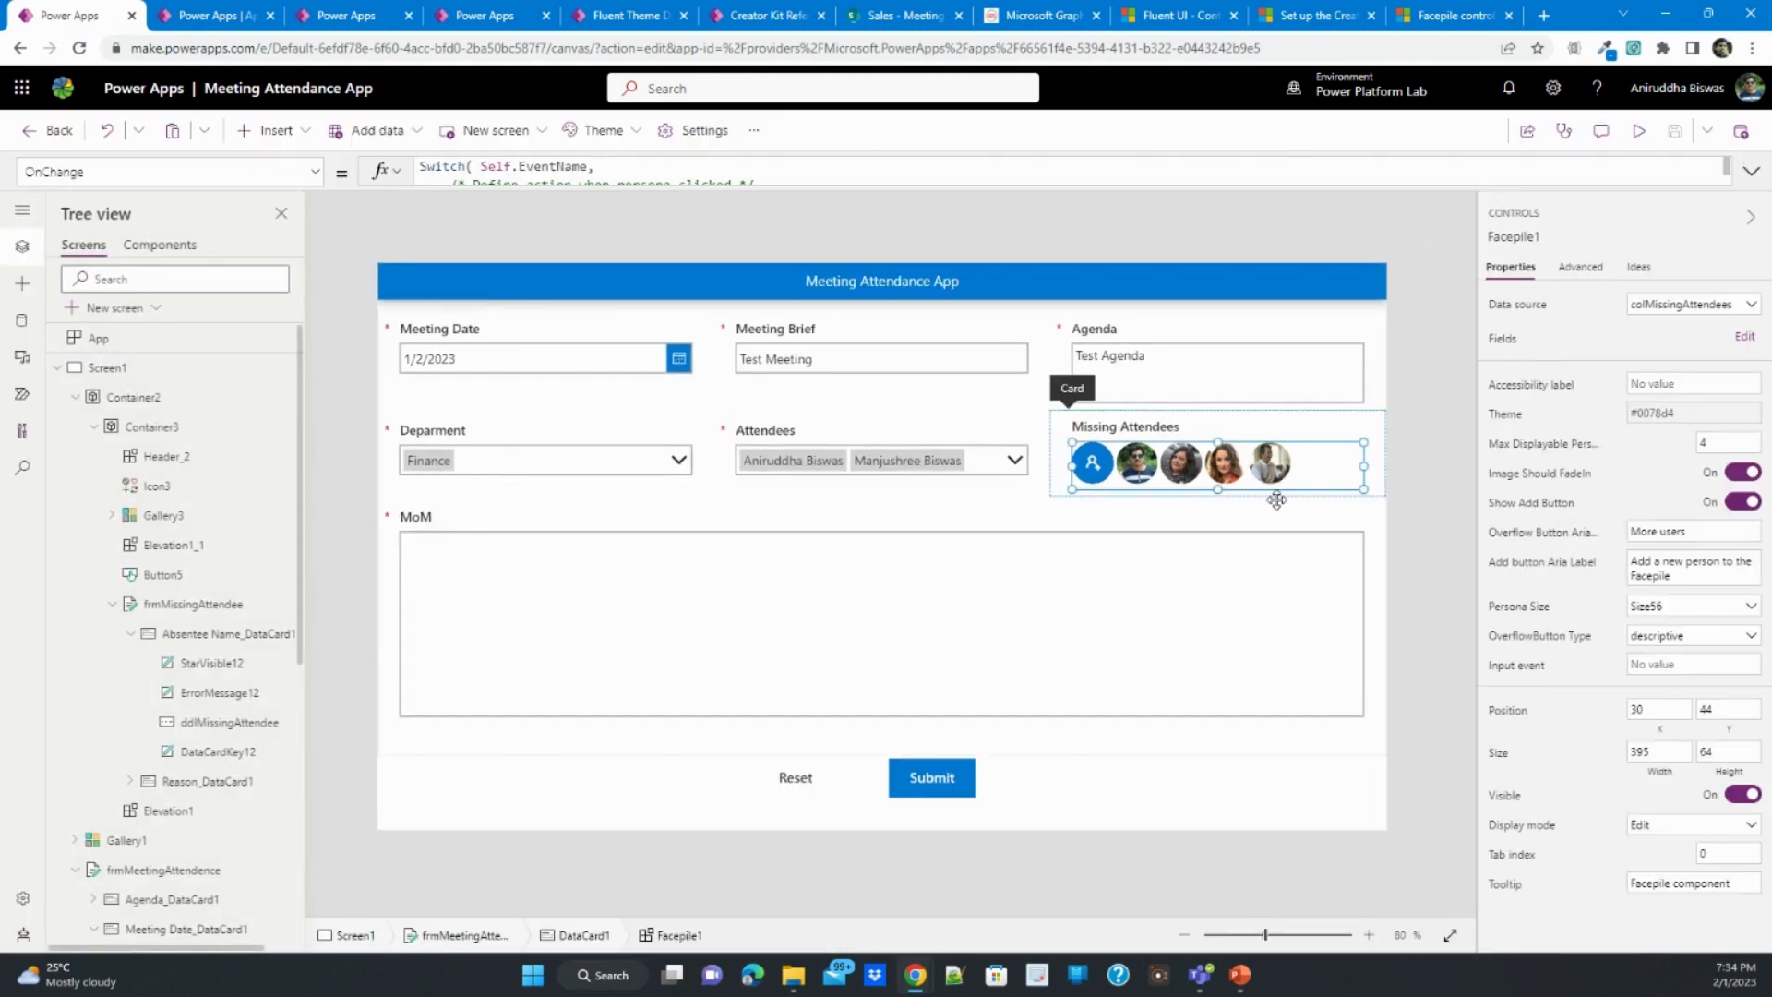
double_click(1708, 443)
text(3)
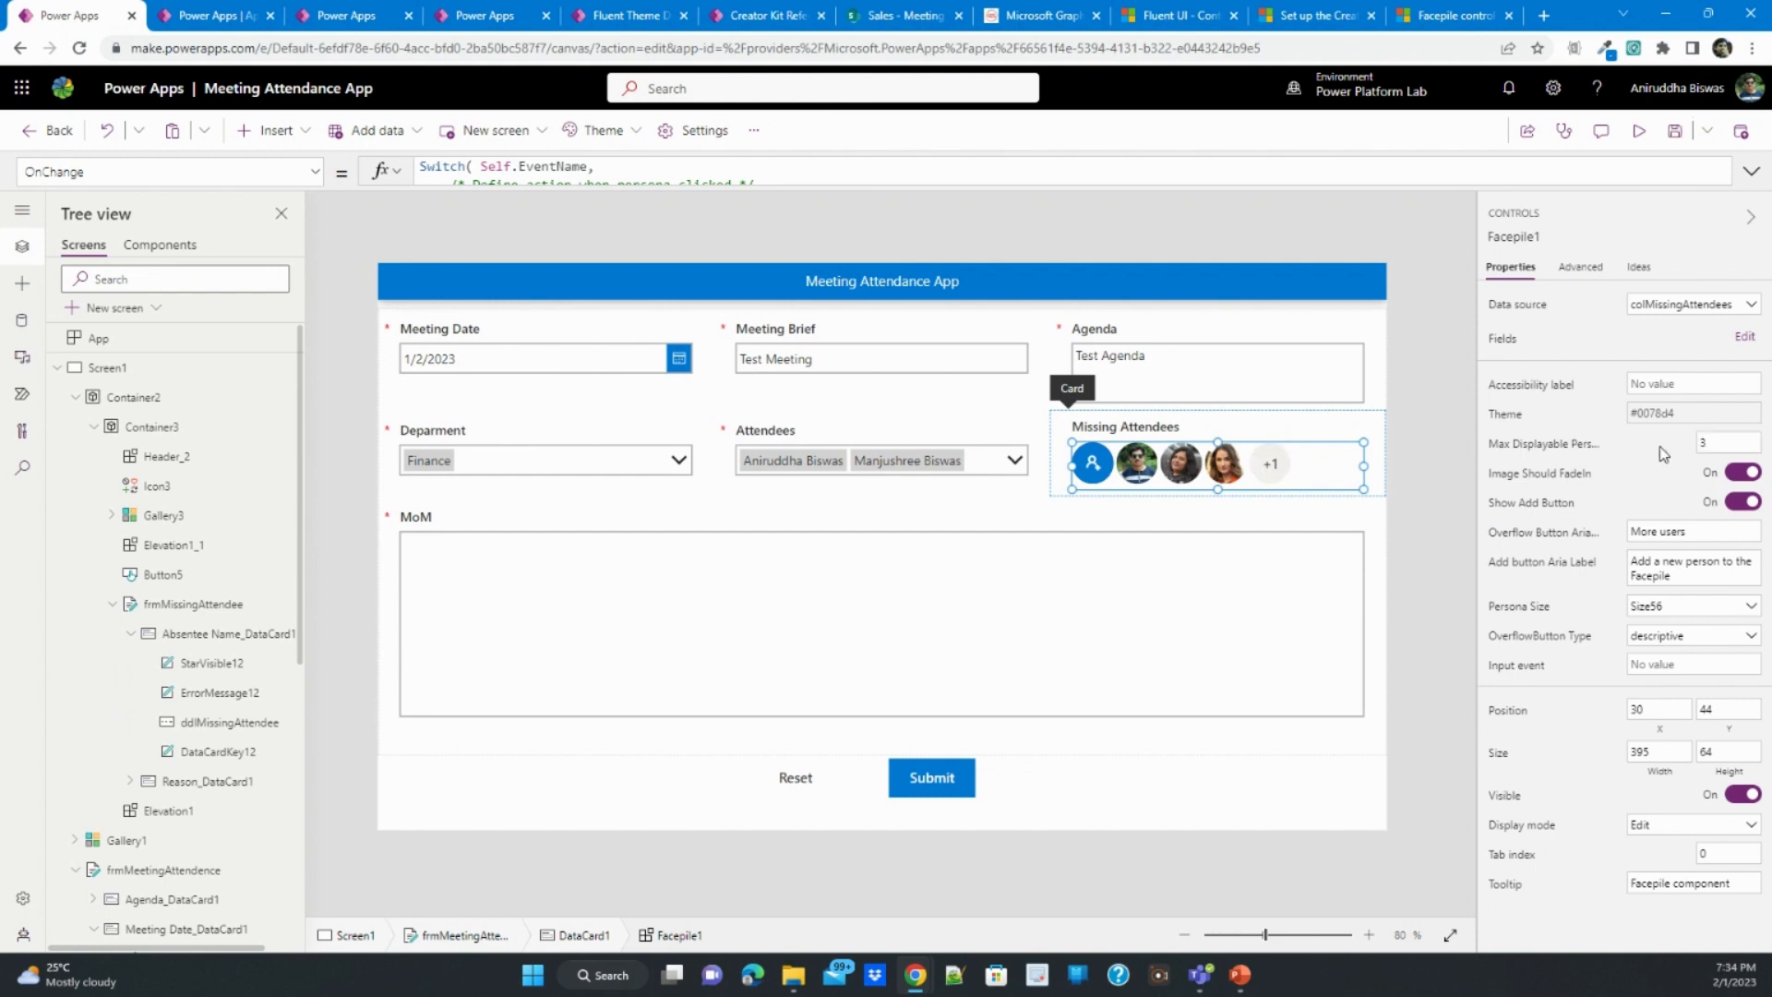
- Preview the app, enter "Test MoM" as the MoM, and submit the meeting record
click(1638, 134)
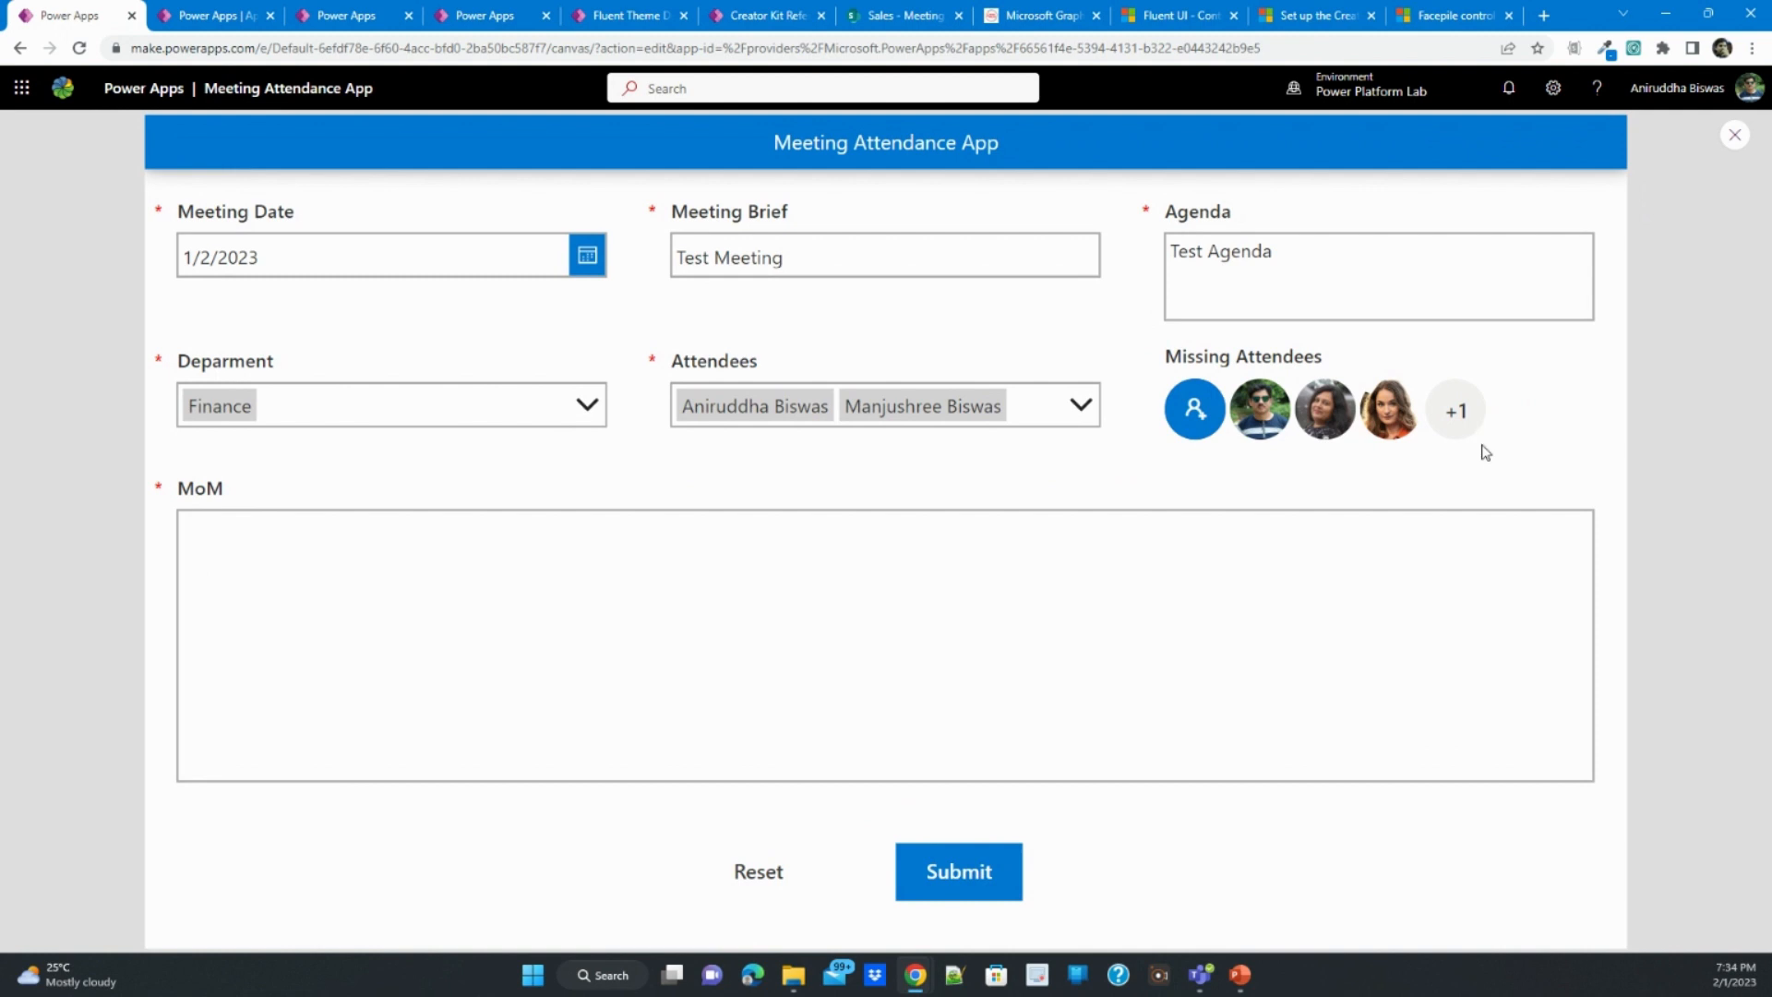
click(609, 595)
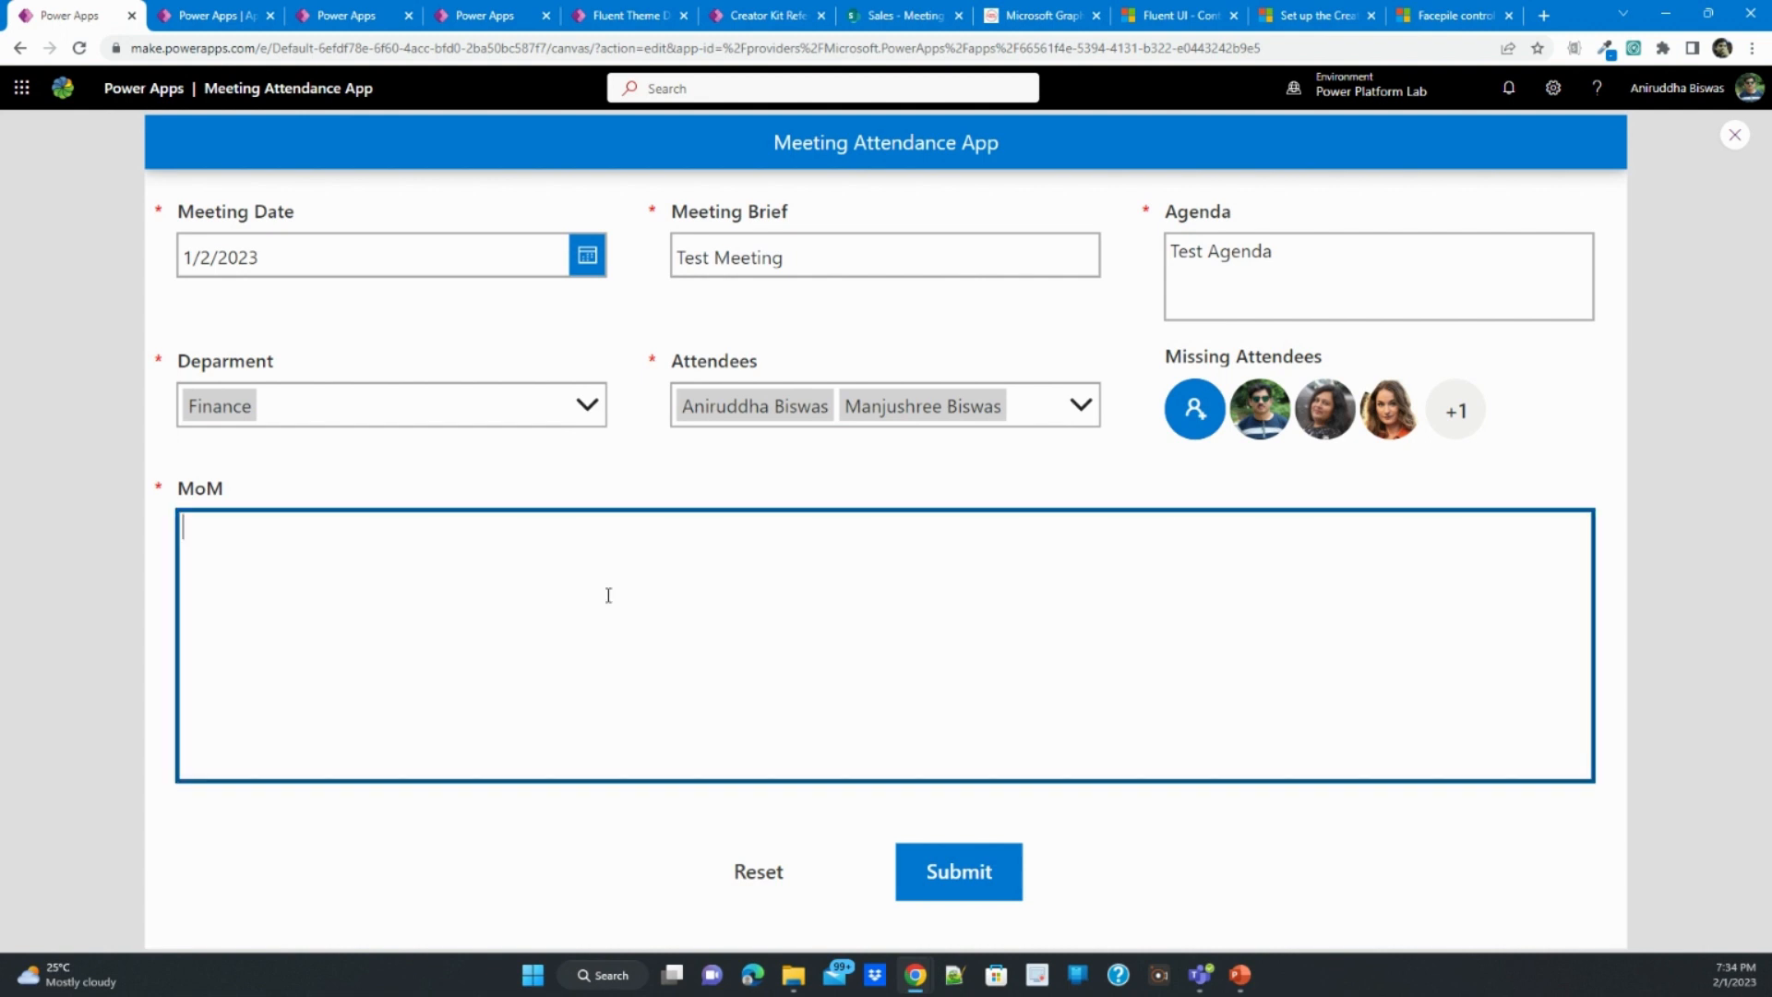
text(Test MoM)
click(1001, 872)
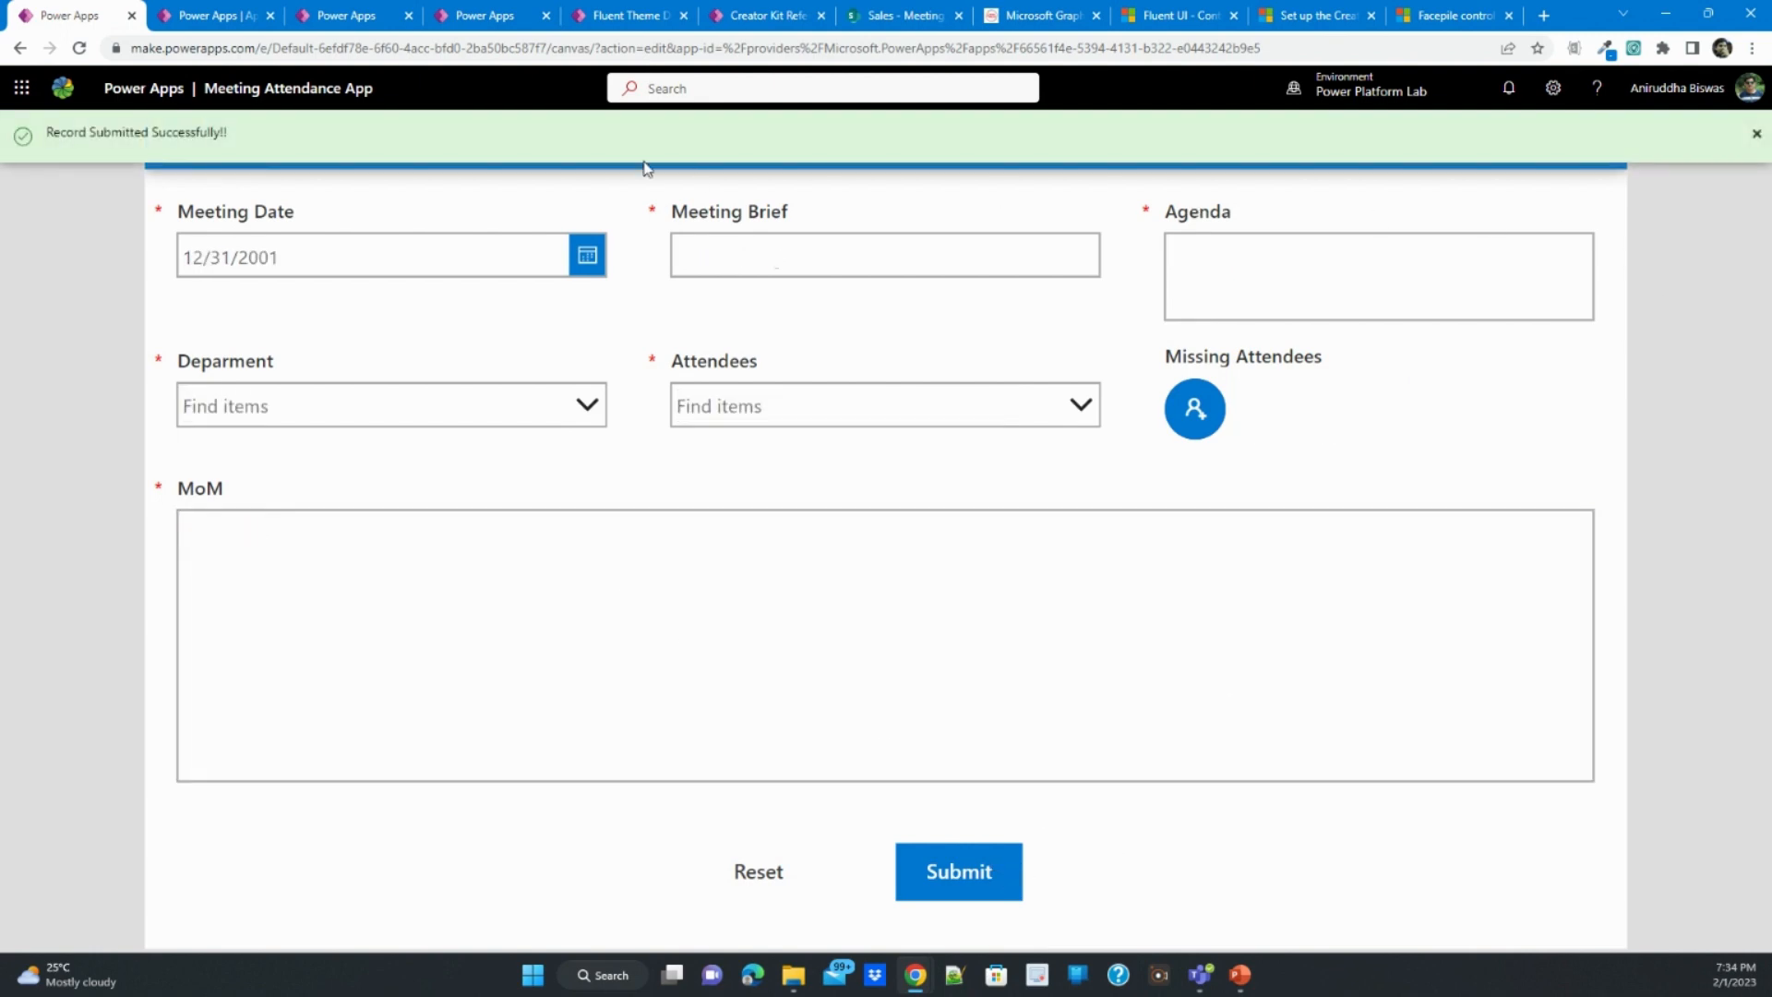
- Switch to the SharePoint Sales site and check the submitted record in the Meeting Attendance List and Meeting Absentees List
click(219, 13)
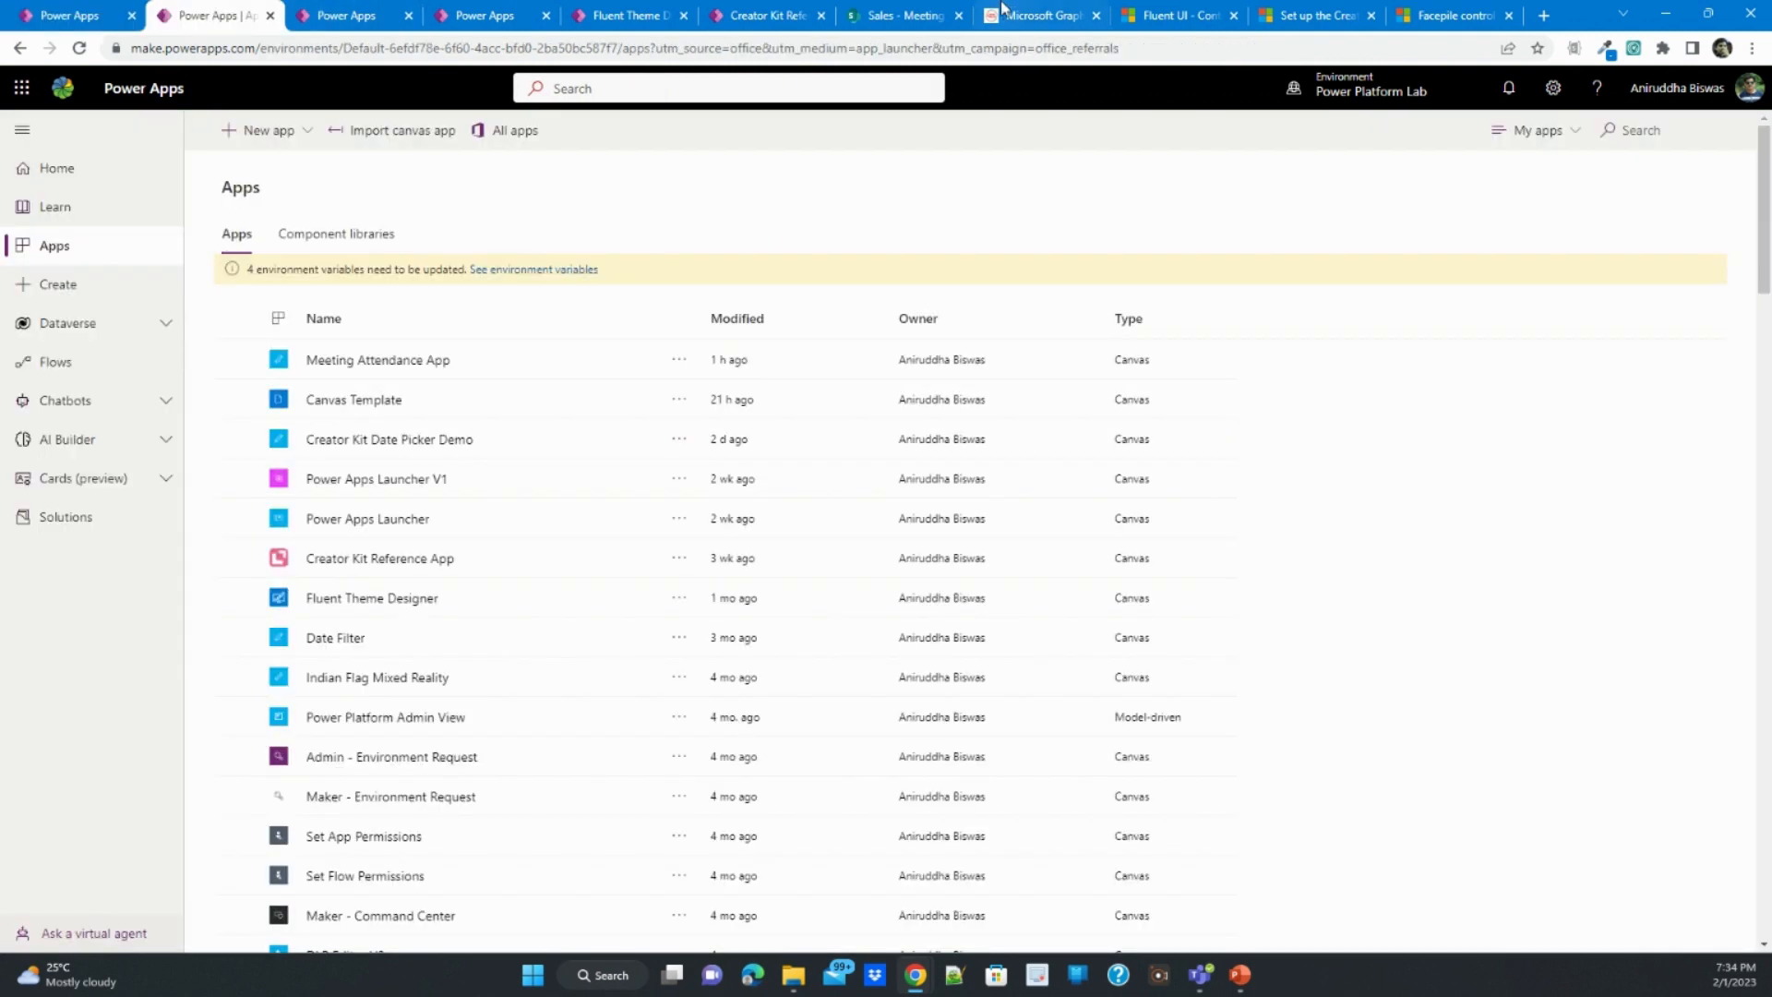
click(898, 15)
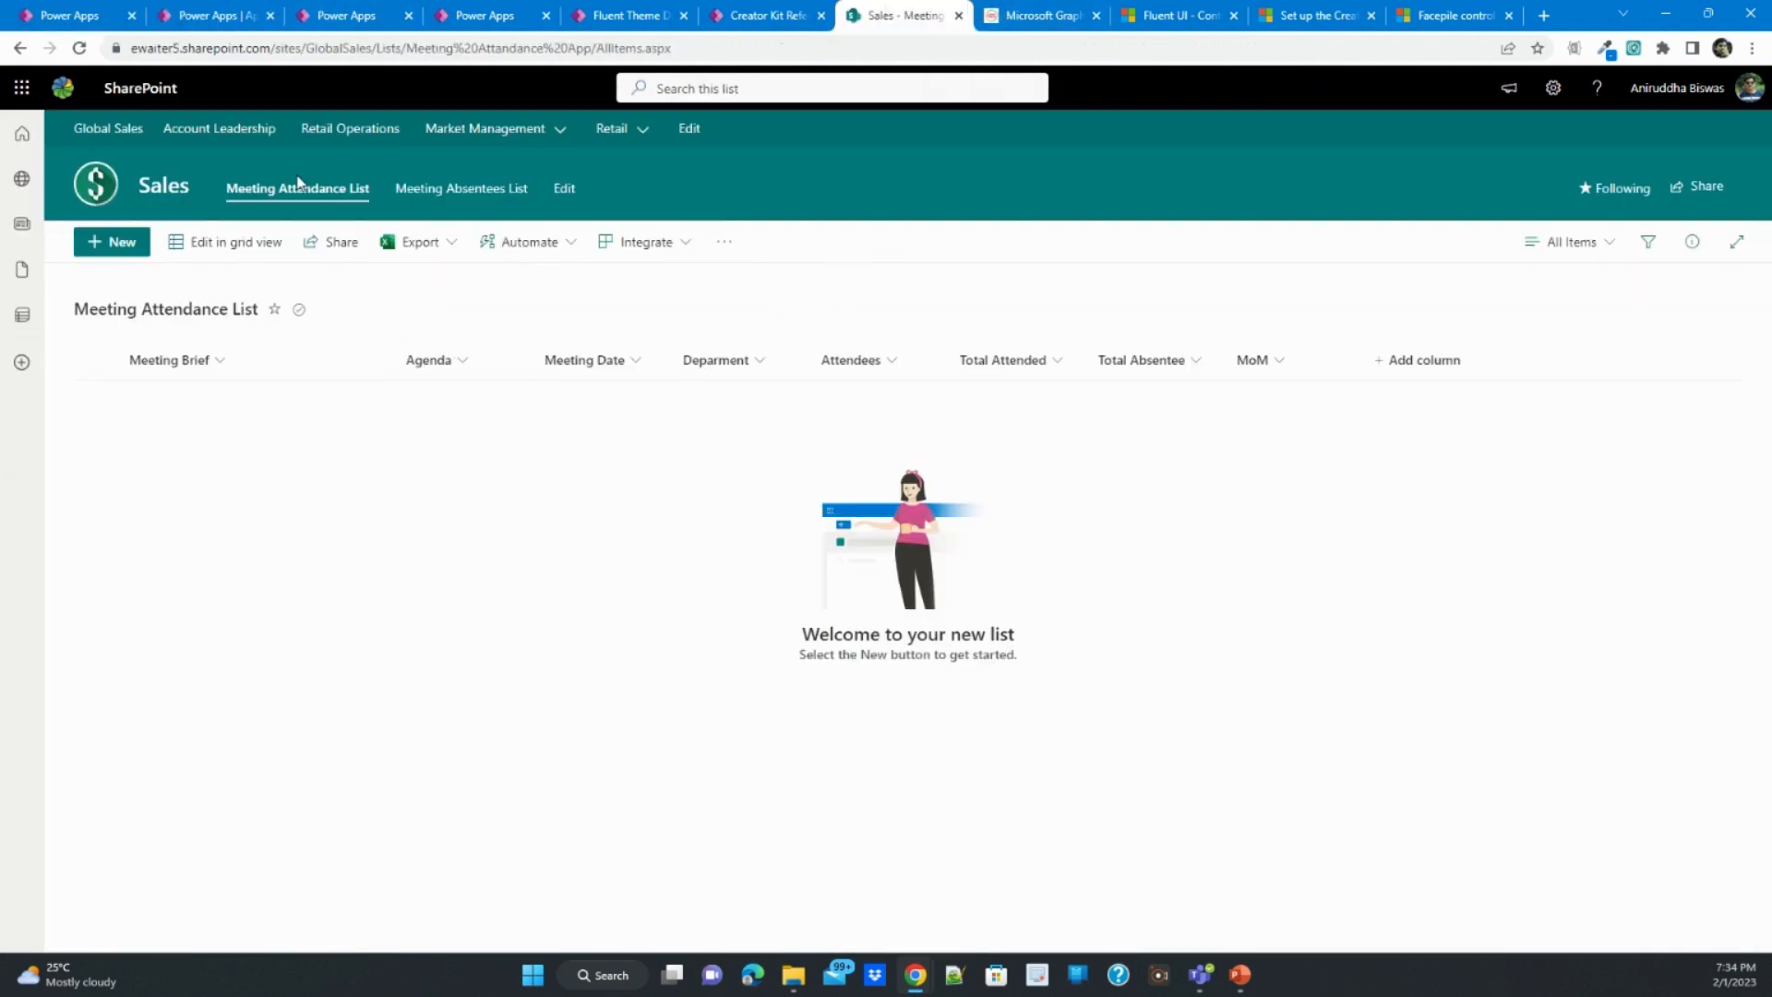
click(427, 191)
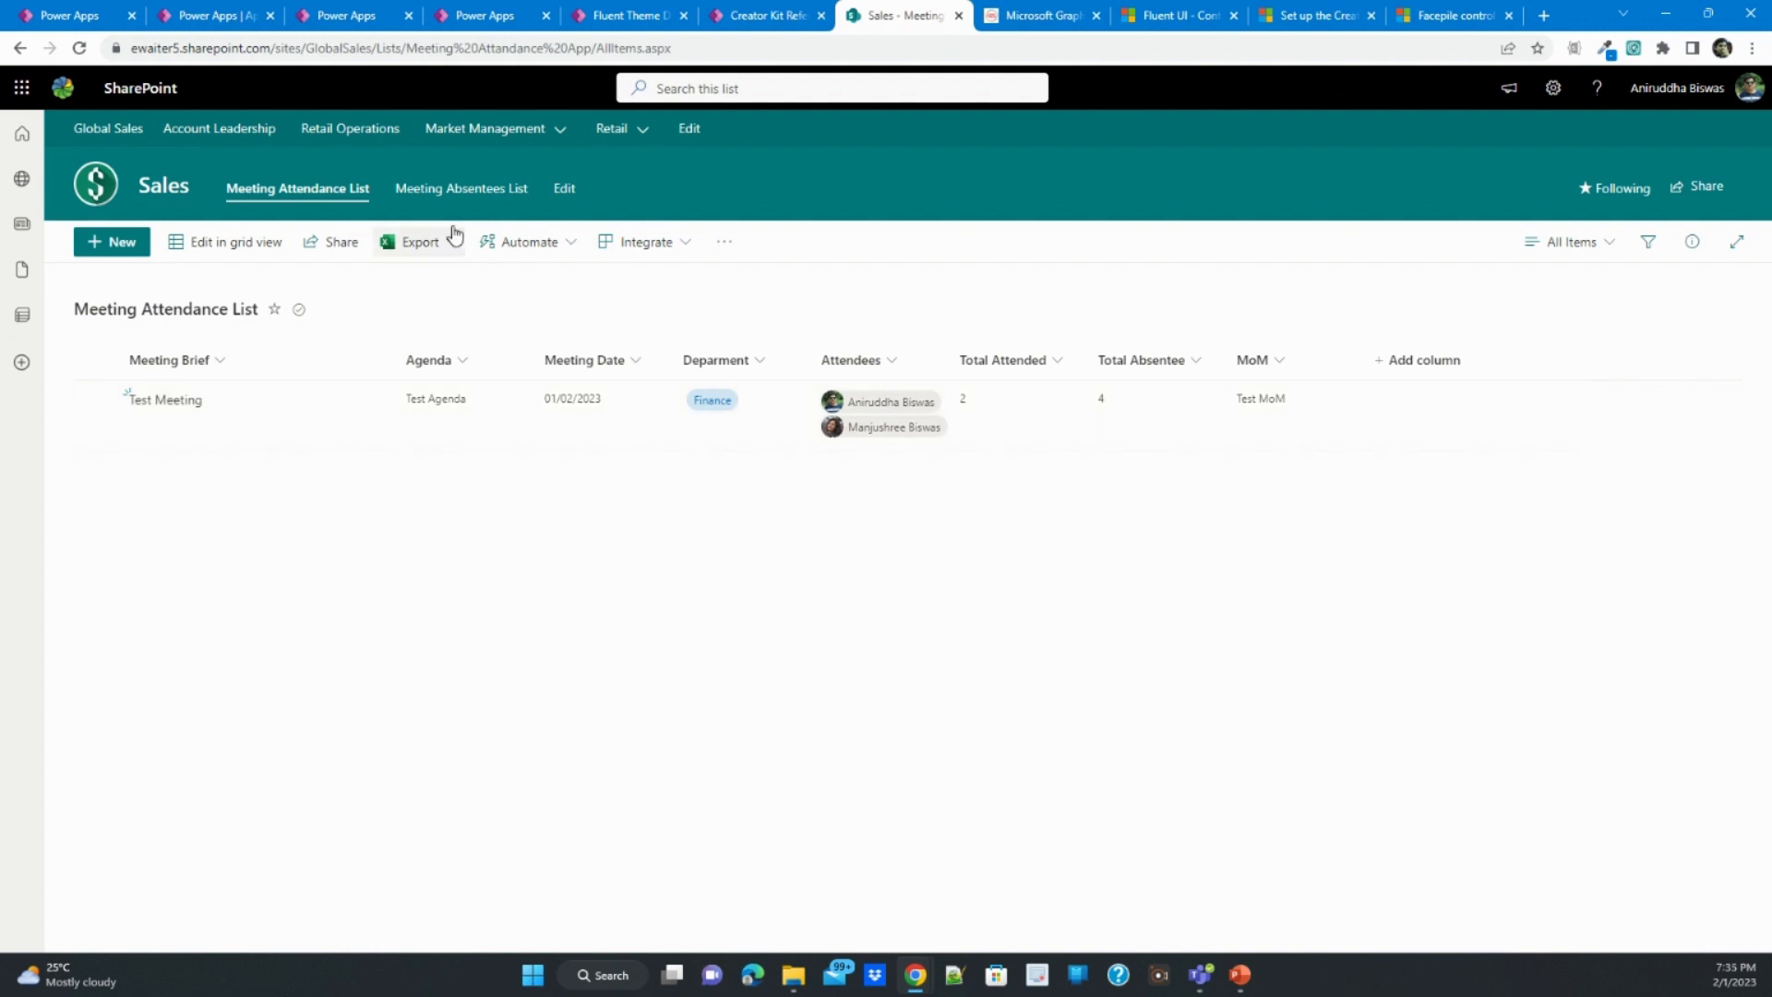
click(445, 194)
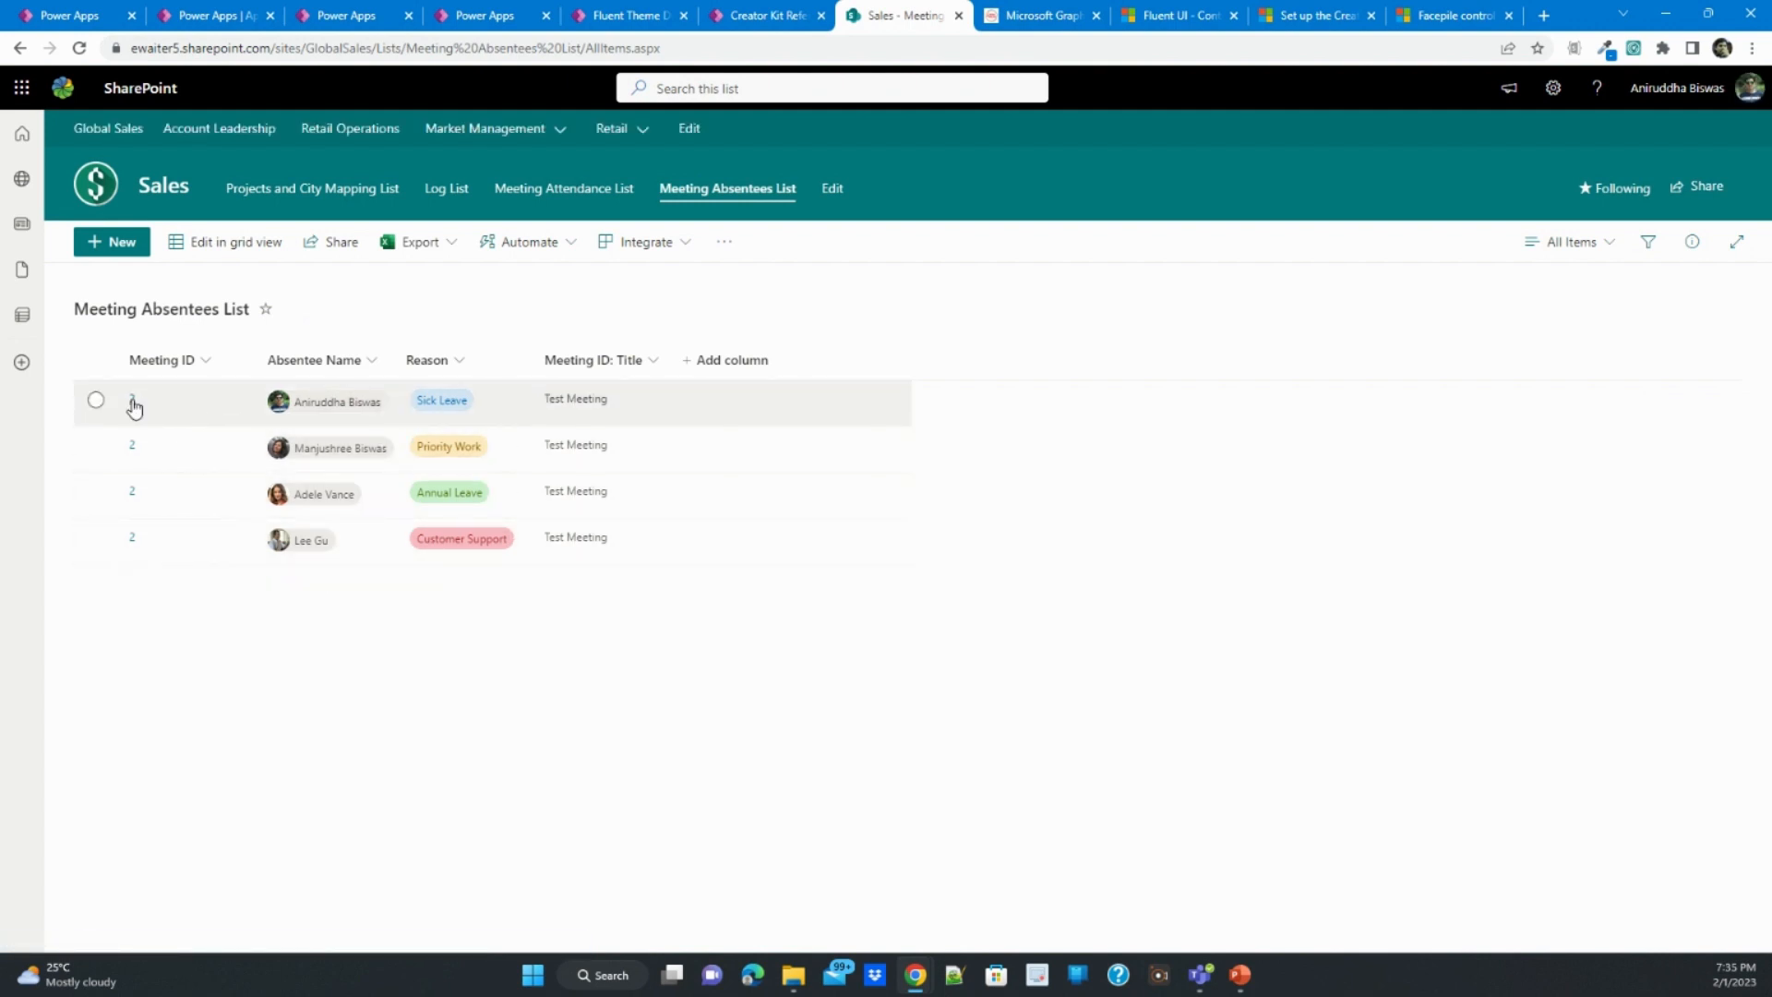
- Review the Meeting Attendance List's column types in its list settings, including the Attendees column's configuration, and return to the list
click(533, 190)
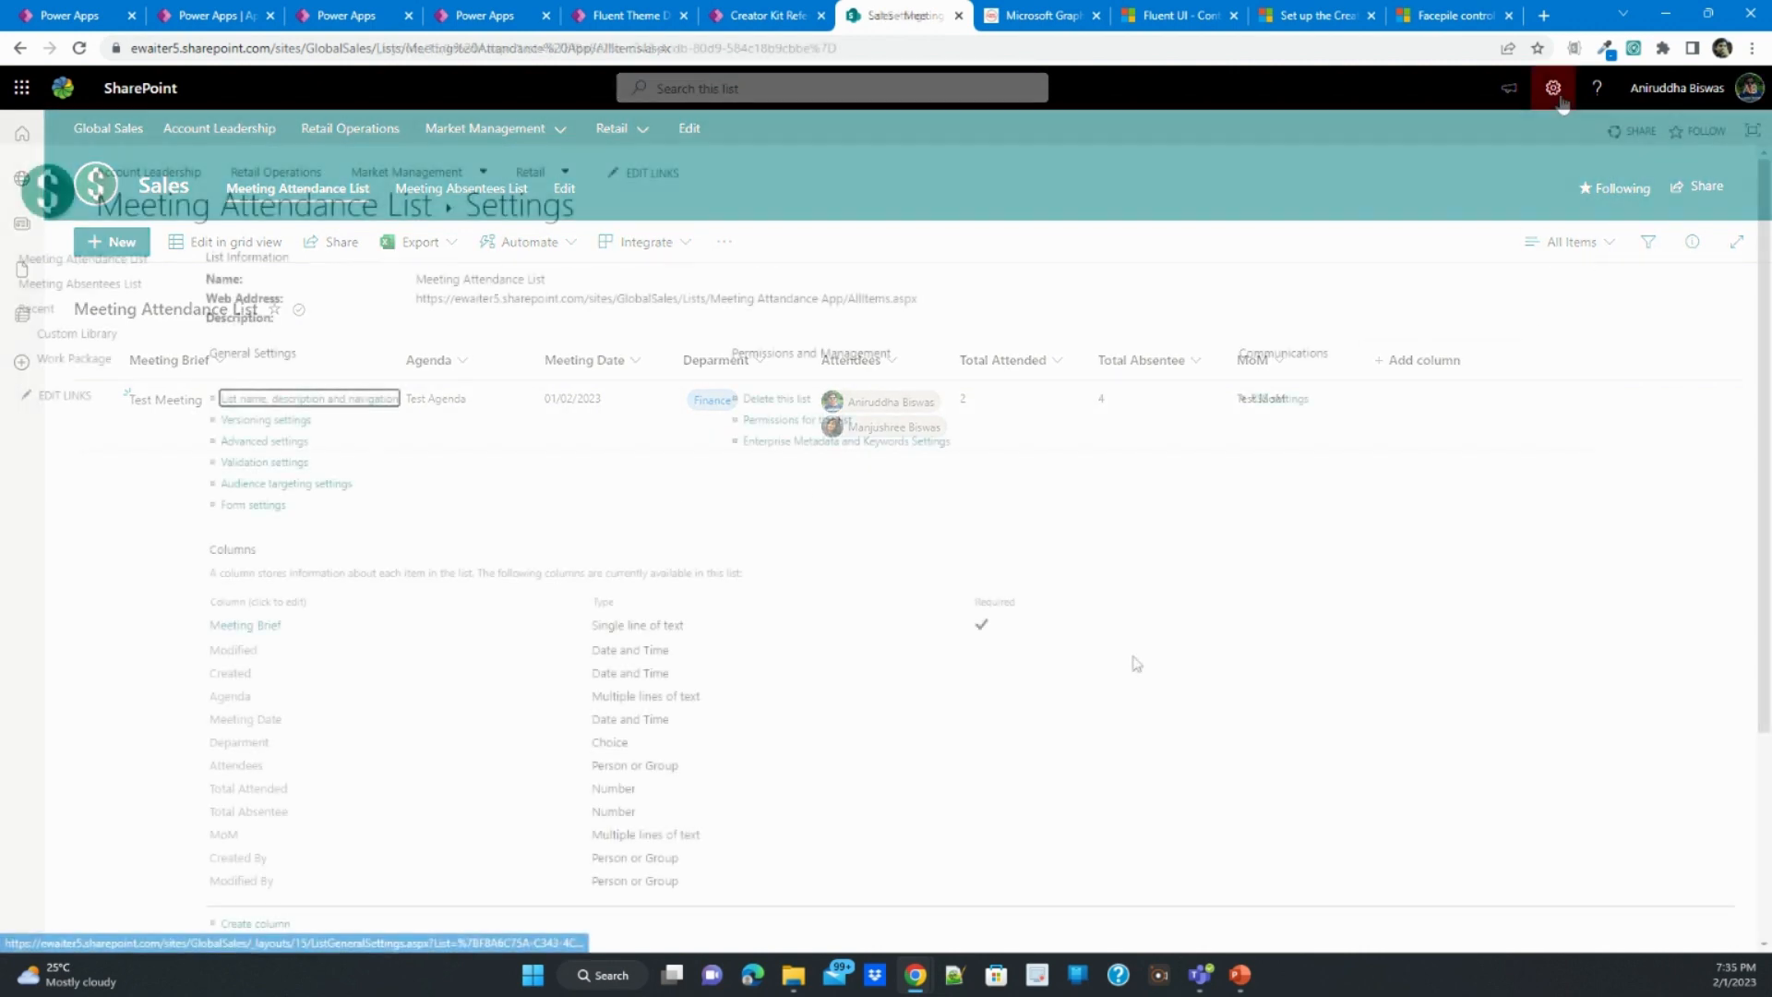
scroll(1136, 663, down, 3)
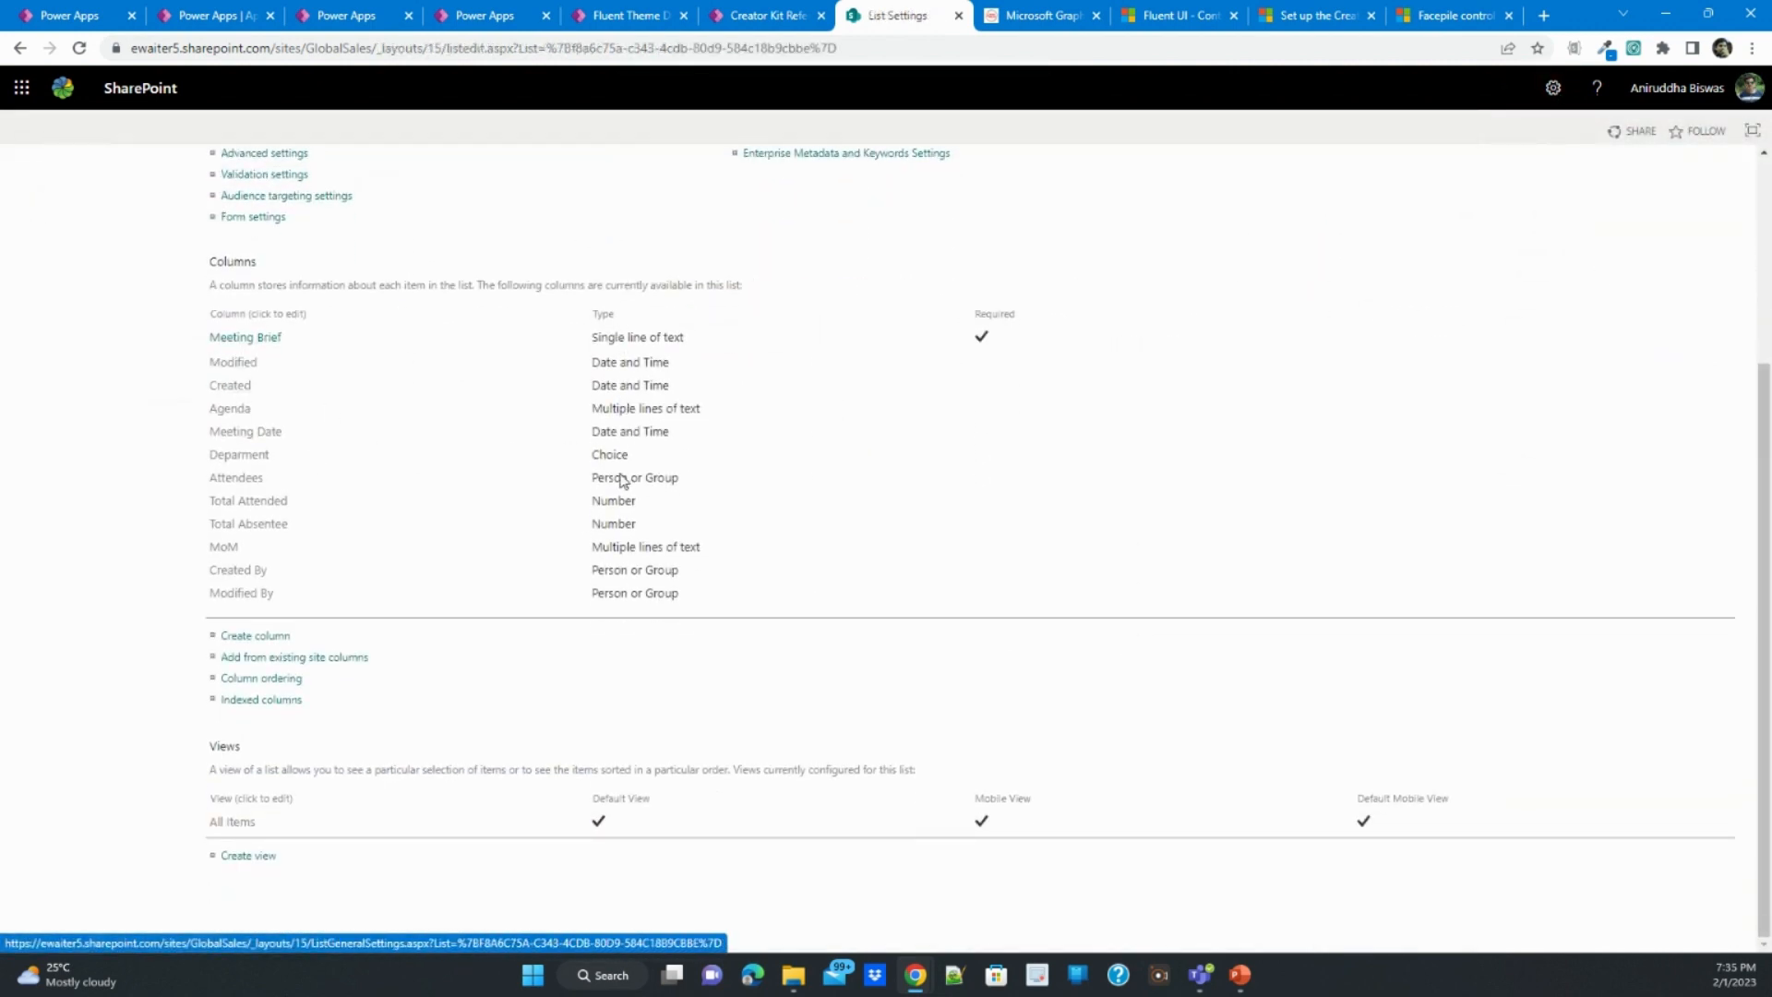
click(236, 480)
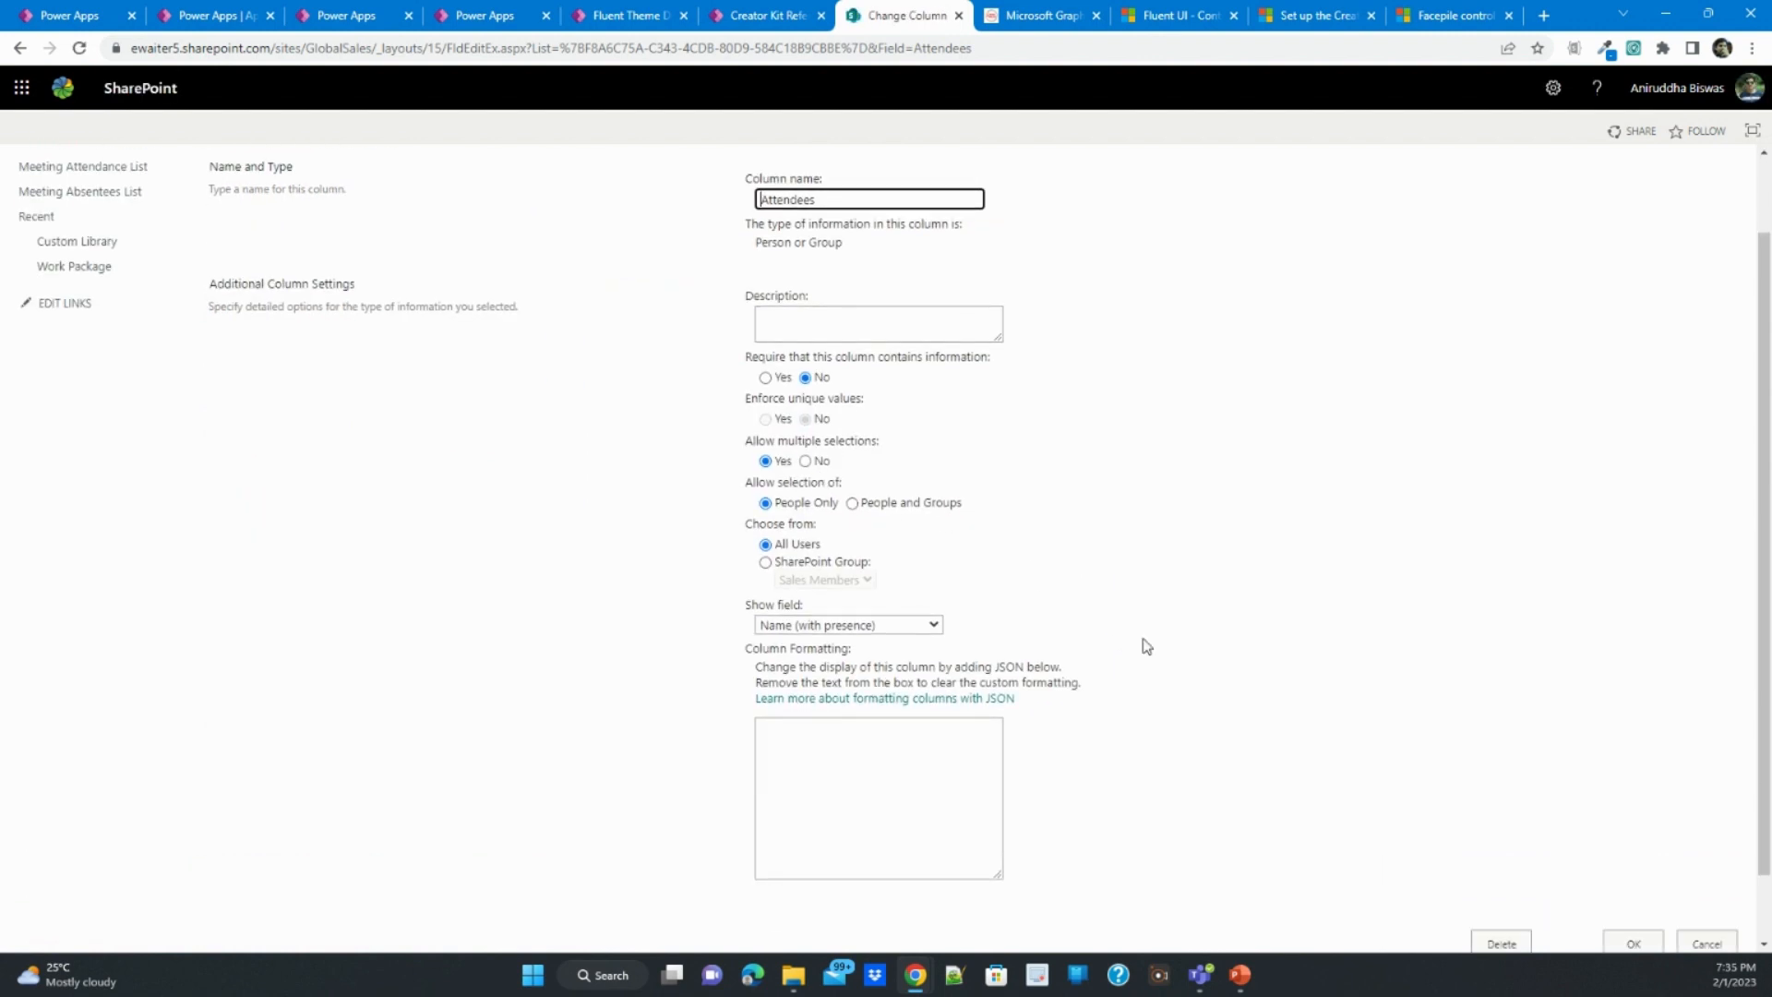
scroll(1081, 581, up, 1)
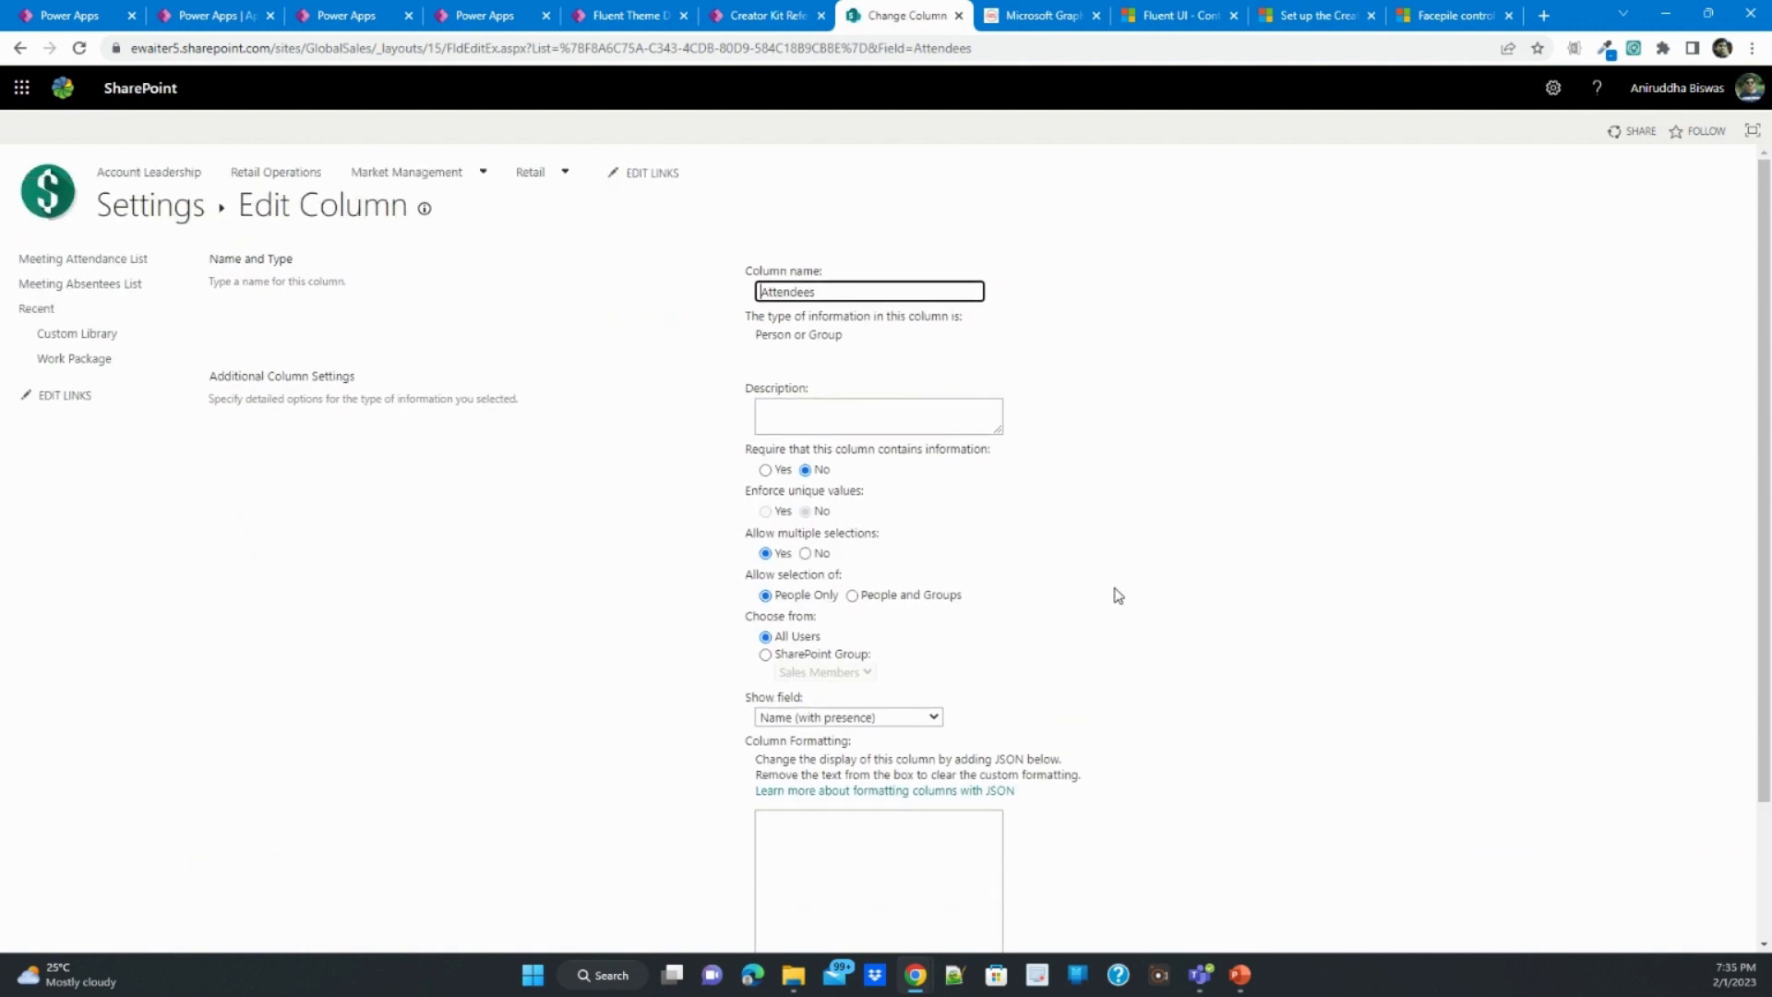
click(20, 48)
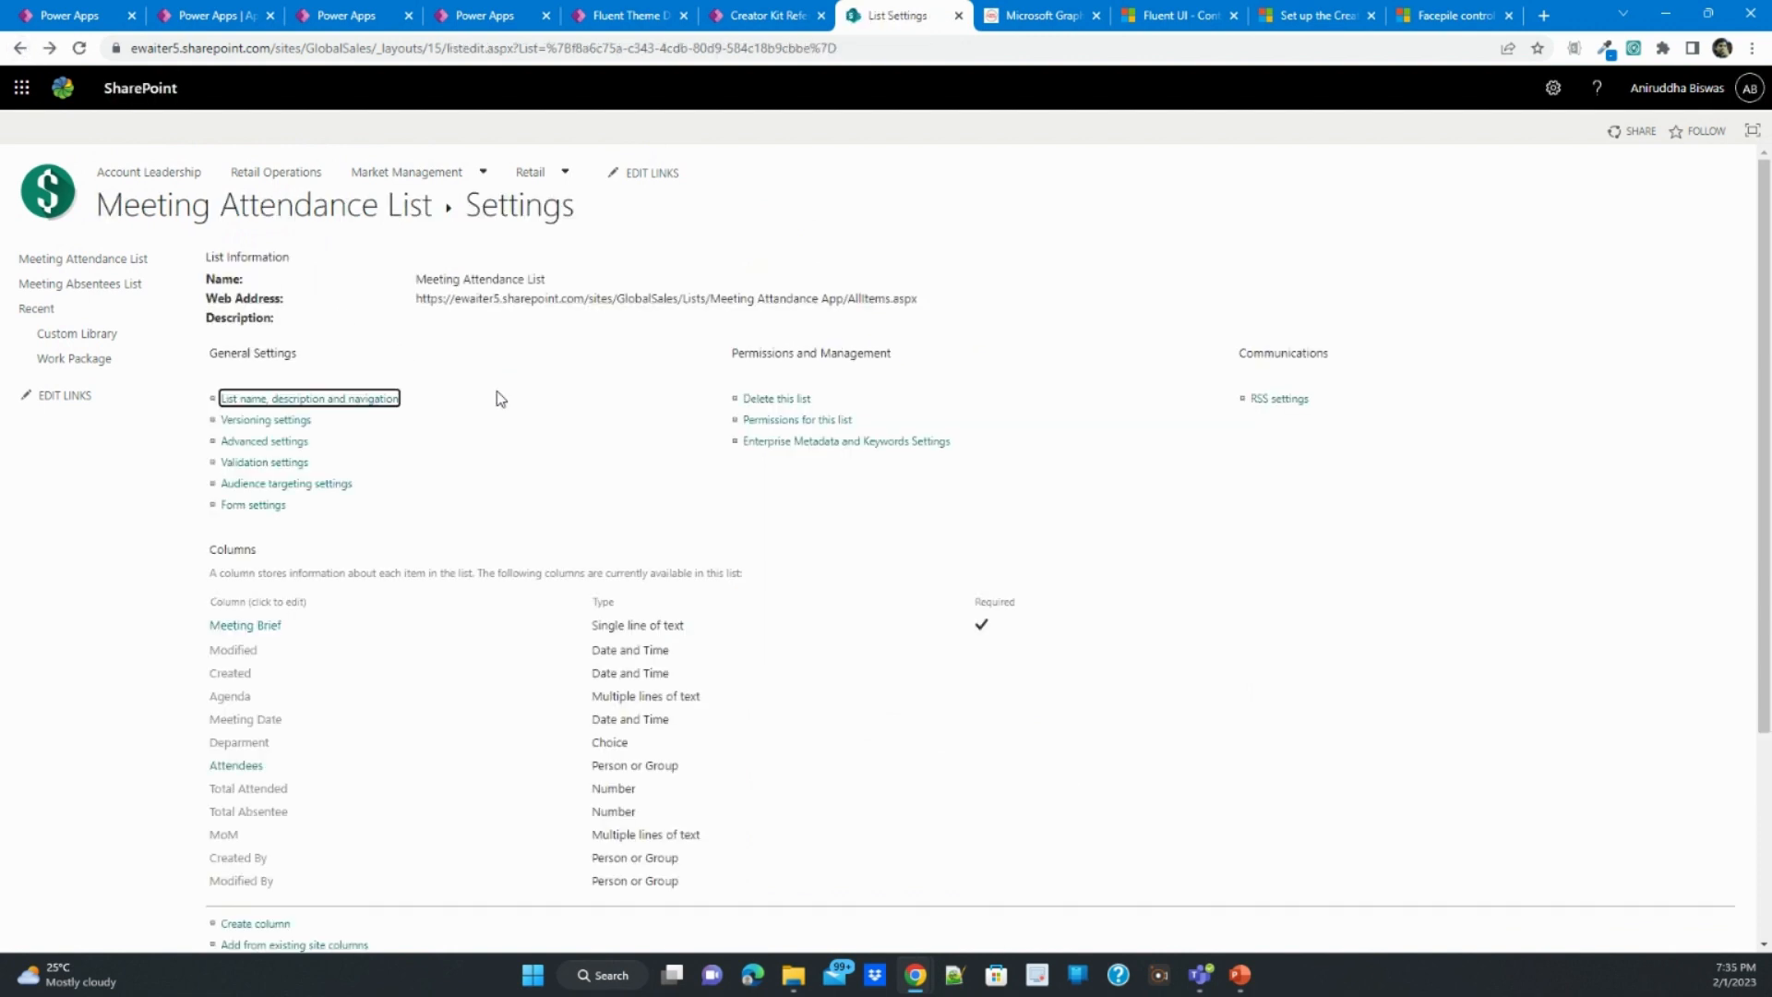
click(1358, 609)
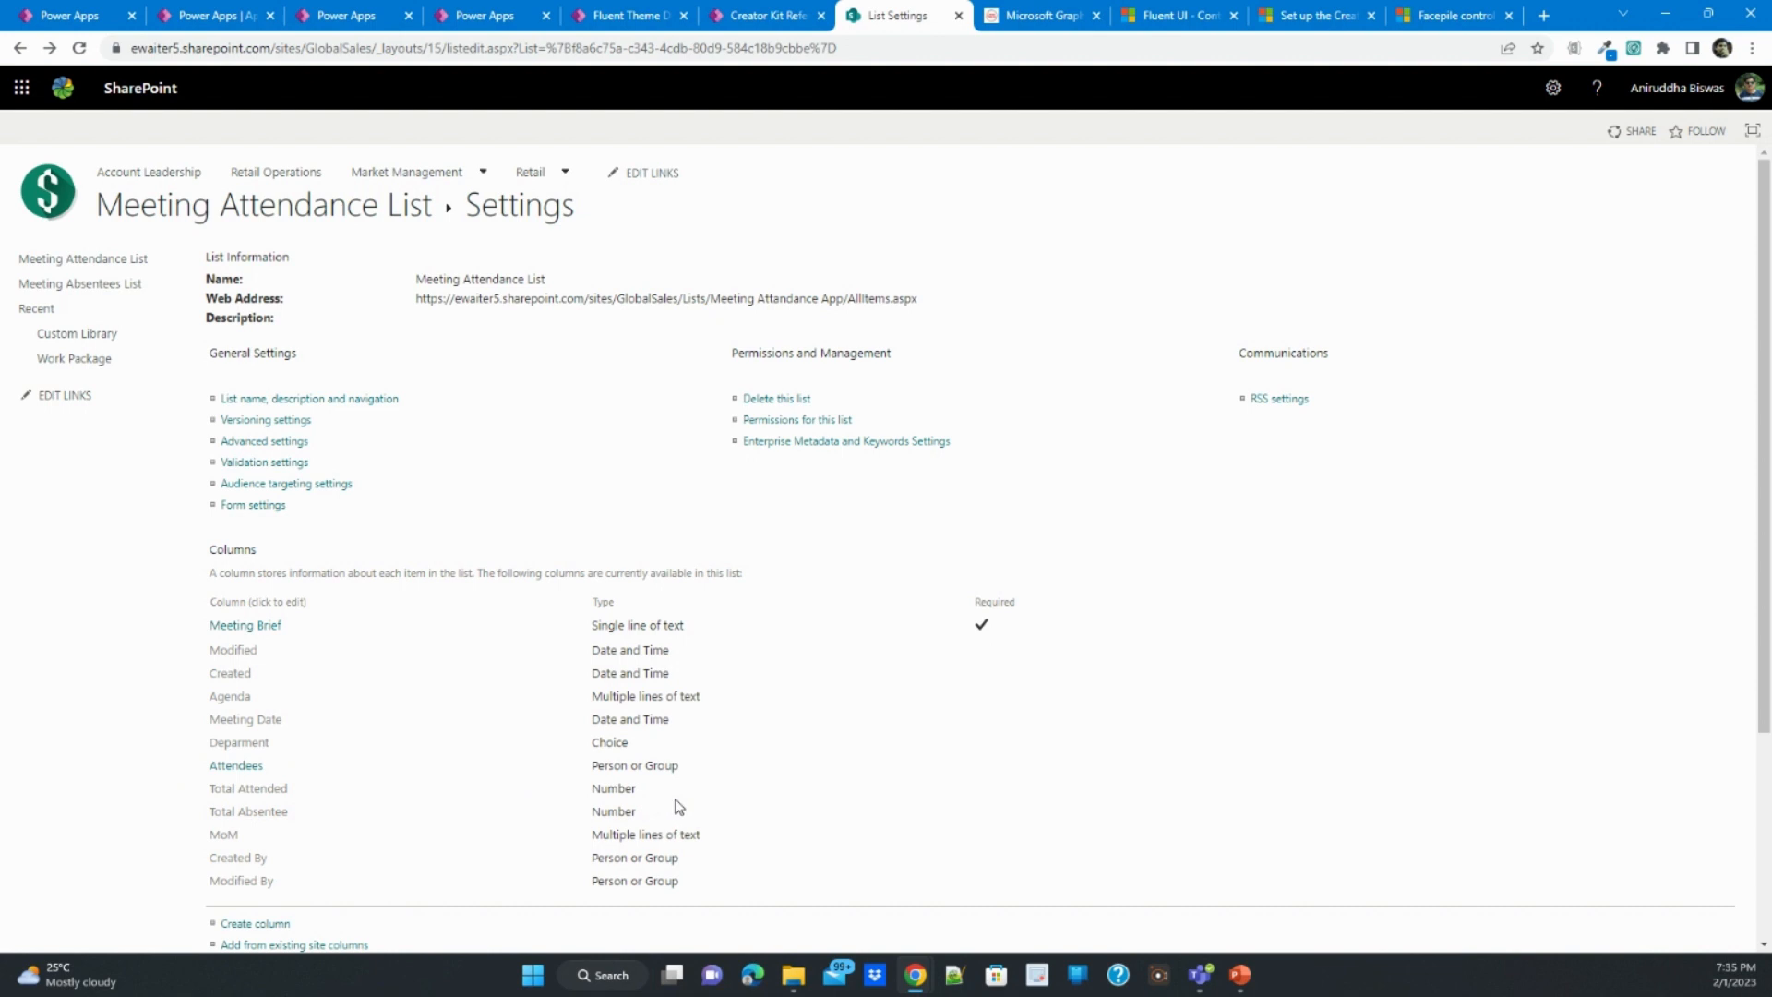
click(309, 216)
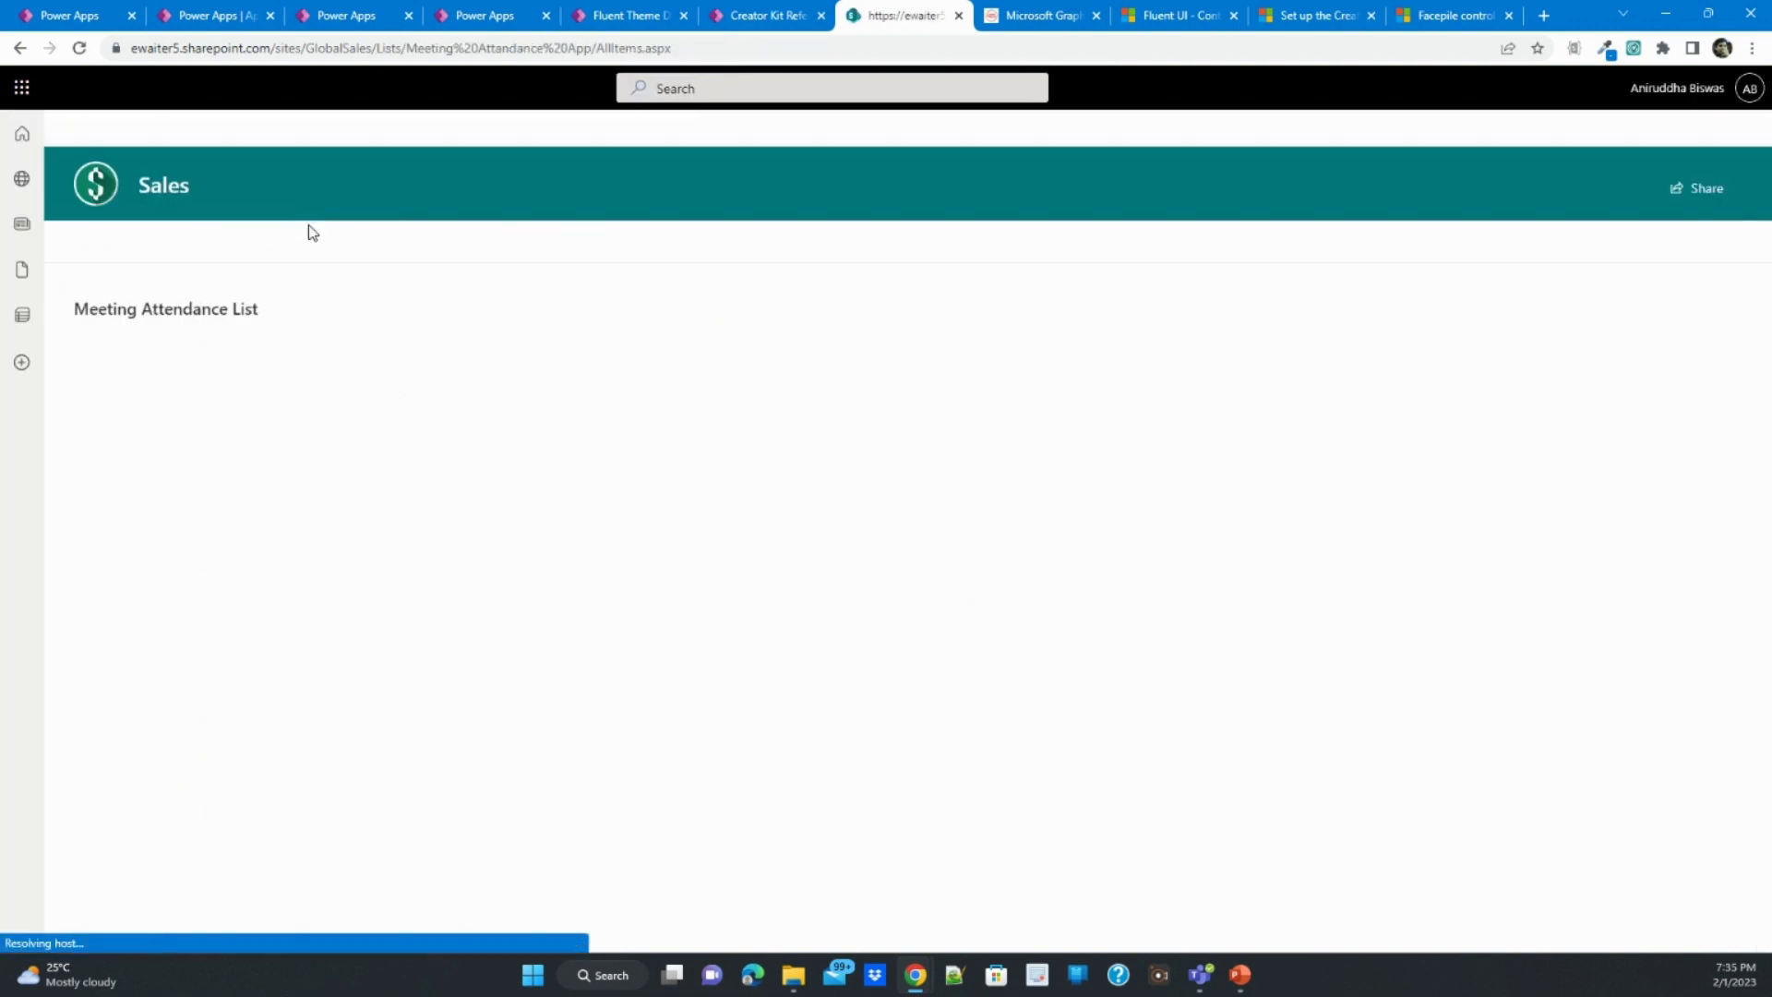
- Review the Meeting Absentees List's columns and their types in its list settings, and return to the list
click(473, 191)
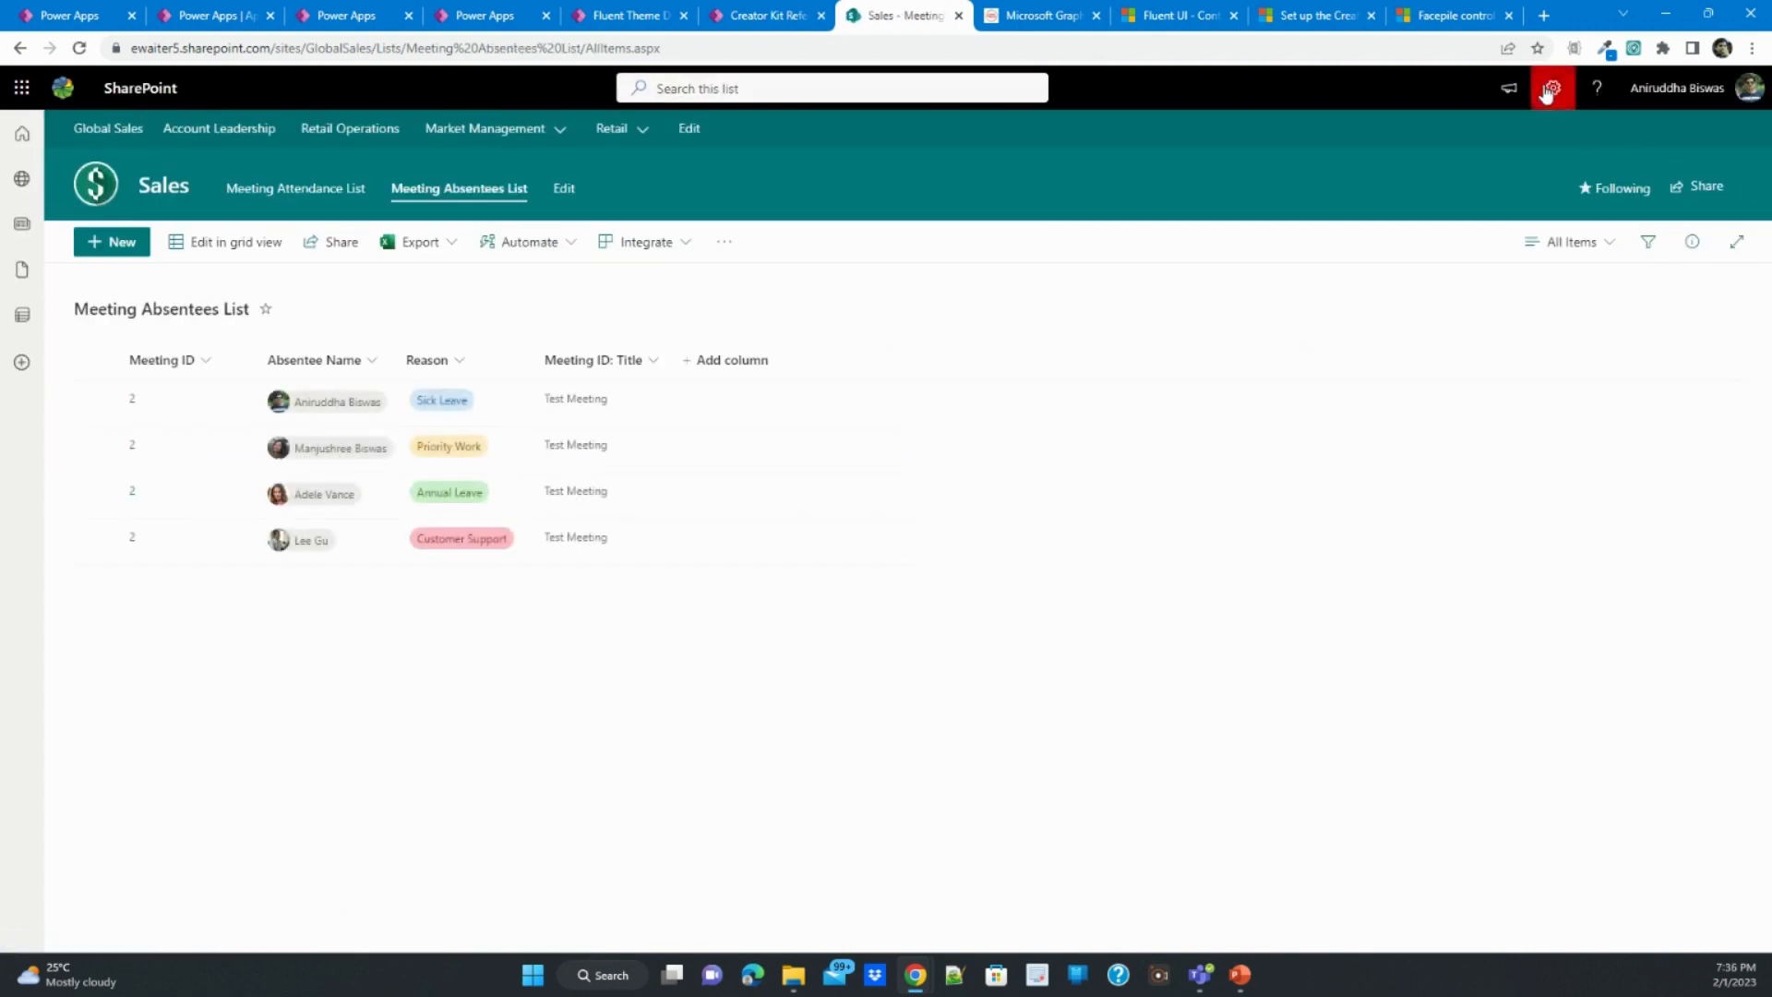
click(1549, 92)
click(1525, 279)
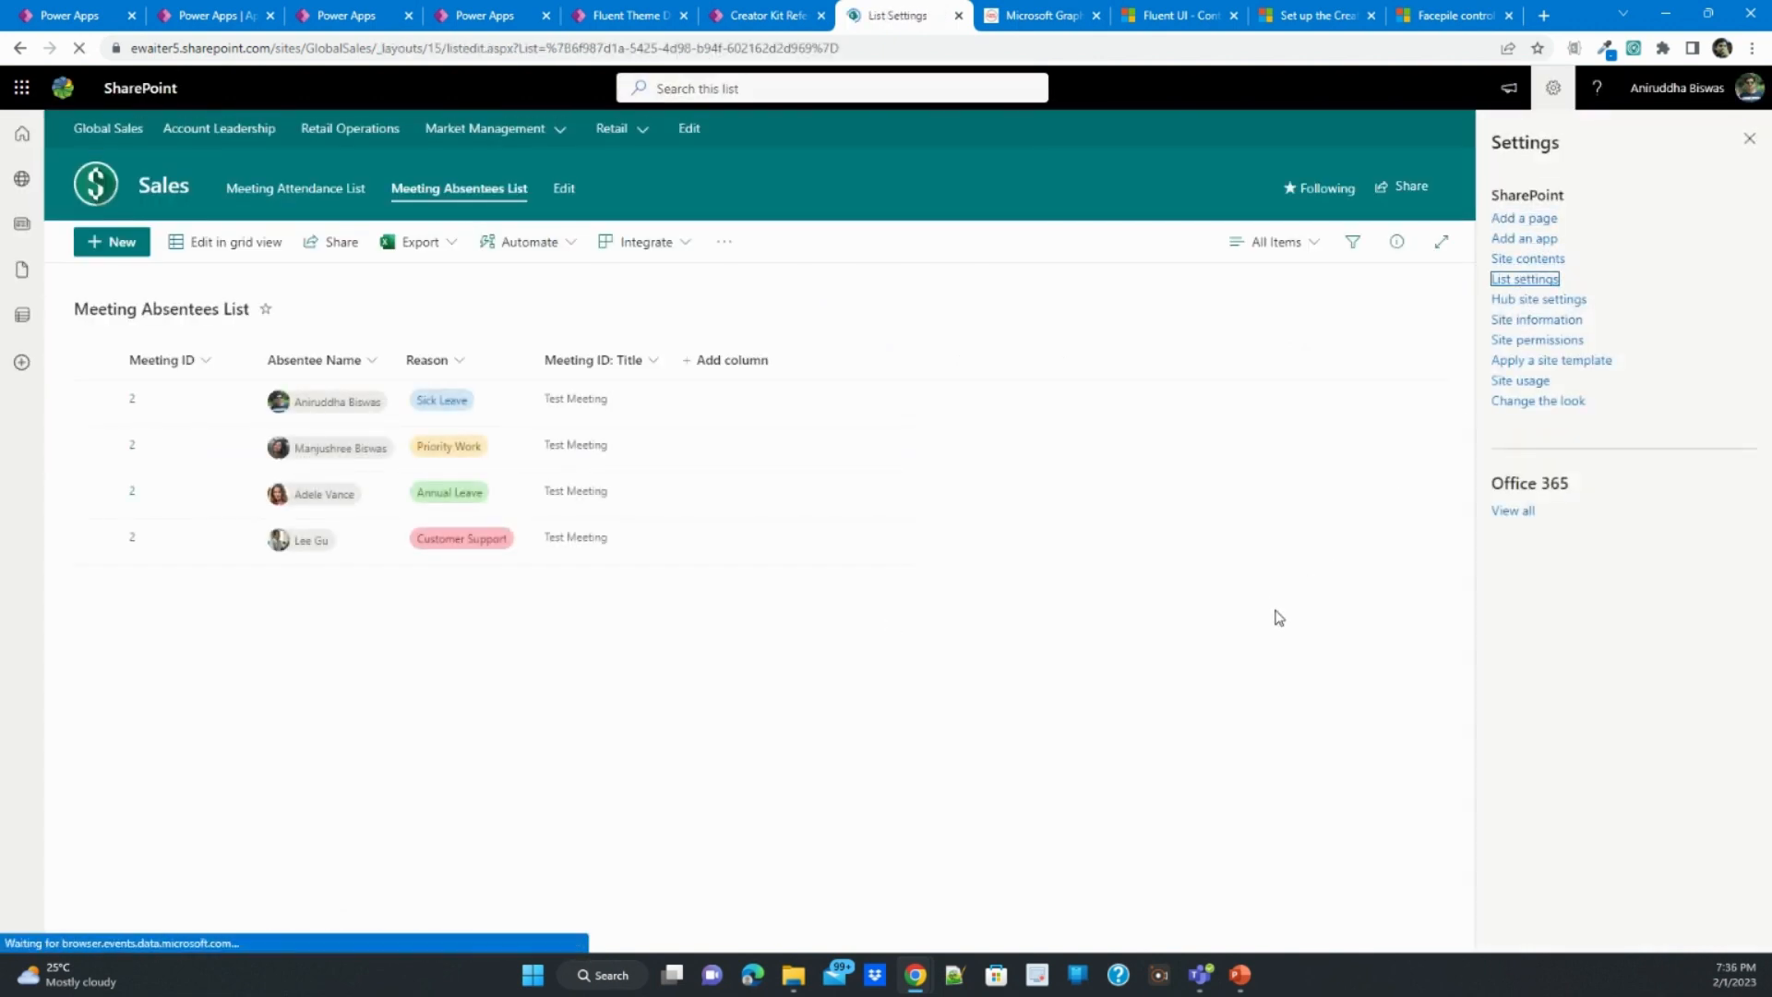
scroll(1043, 613, down, 1)
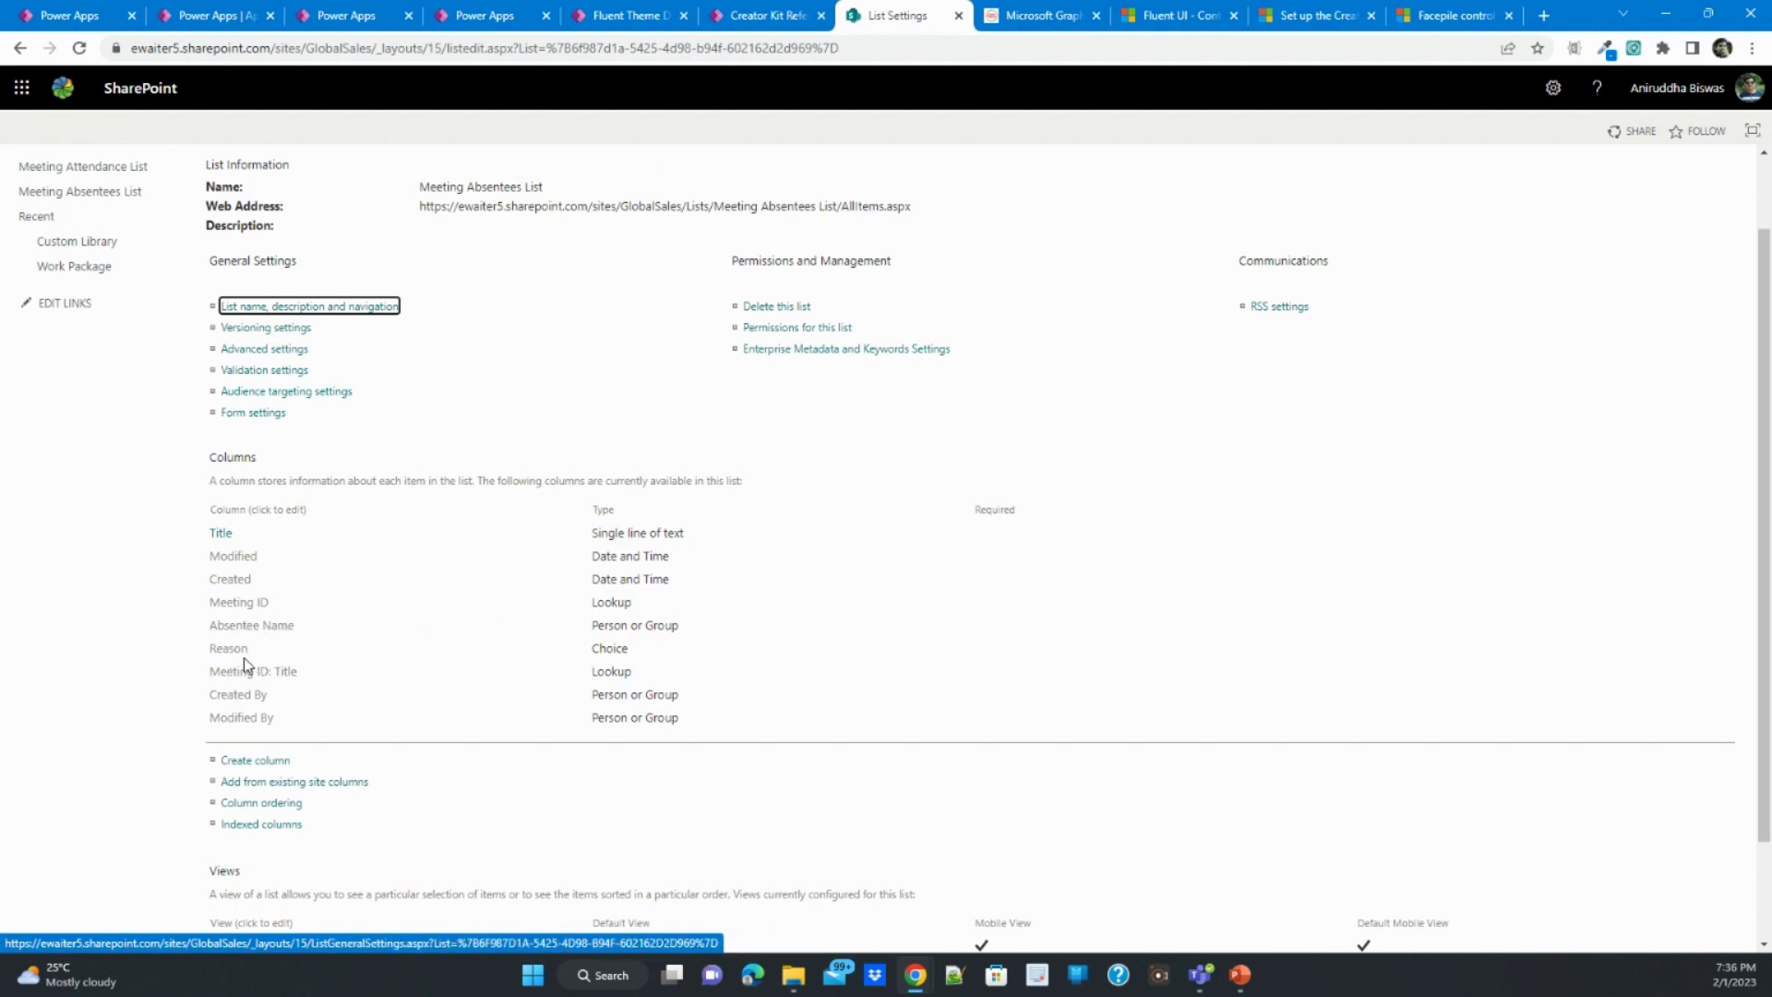
scroll(499, 705, up, 1)
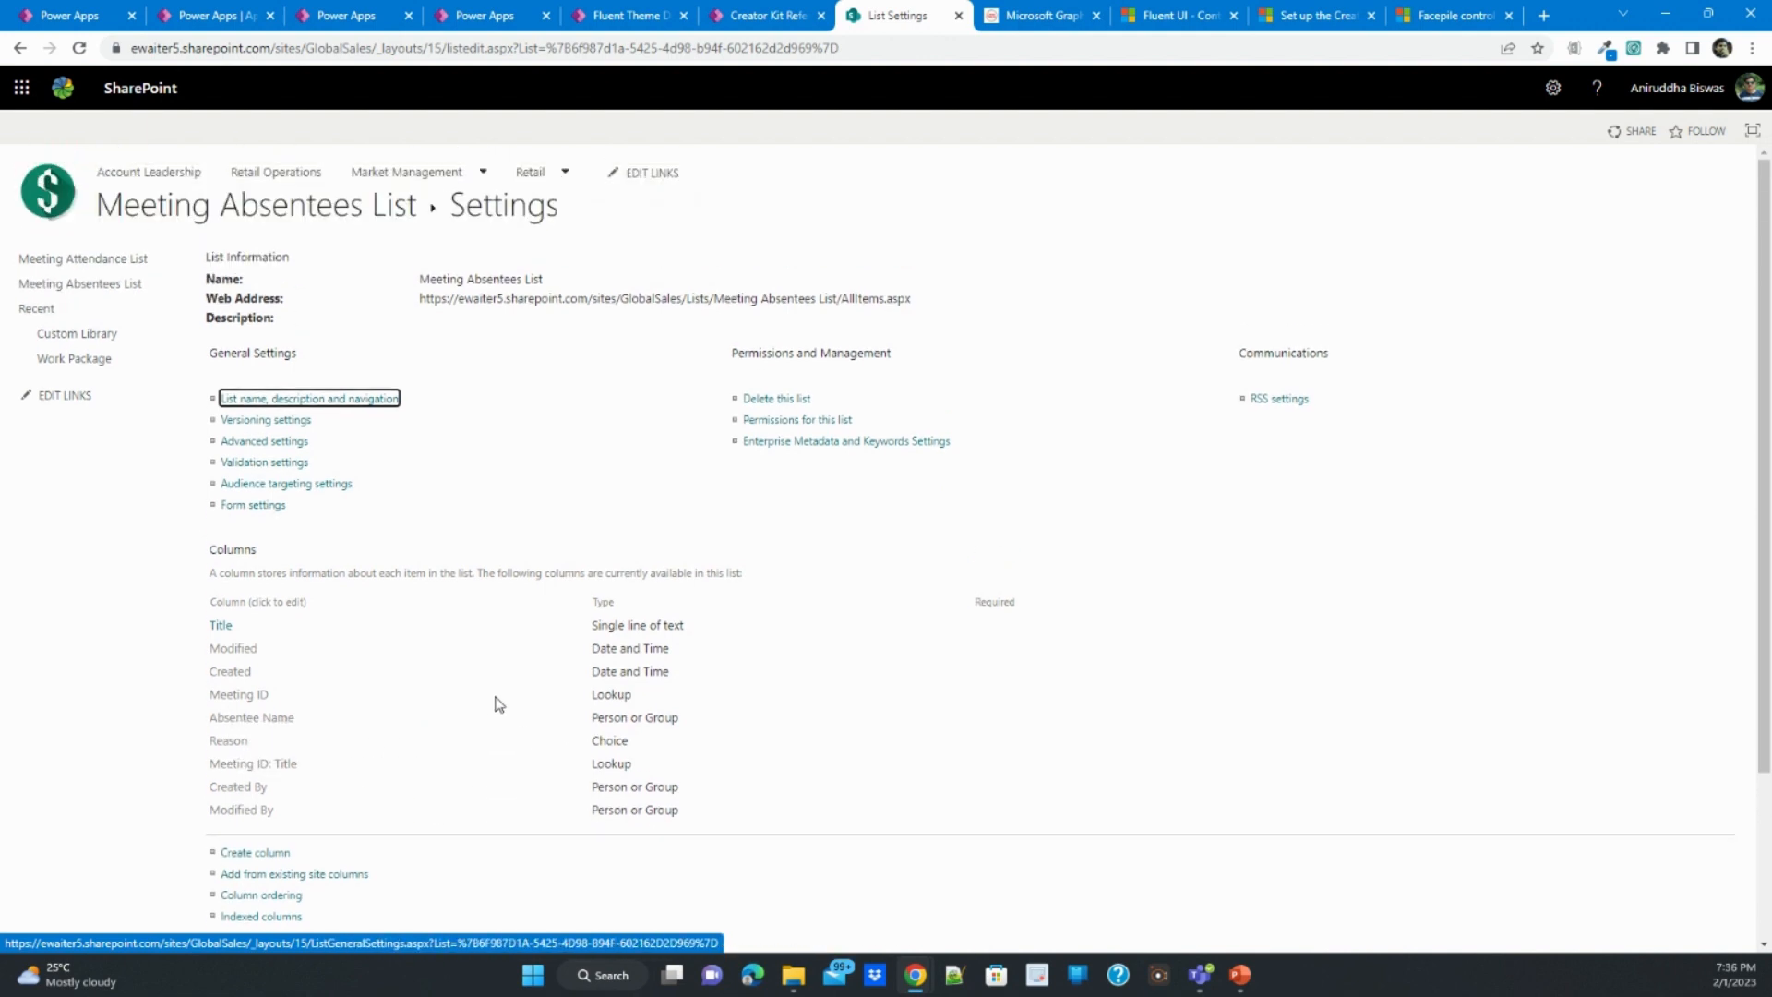
click(245, 198)
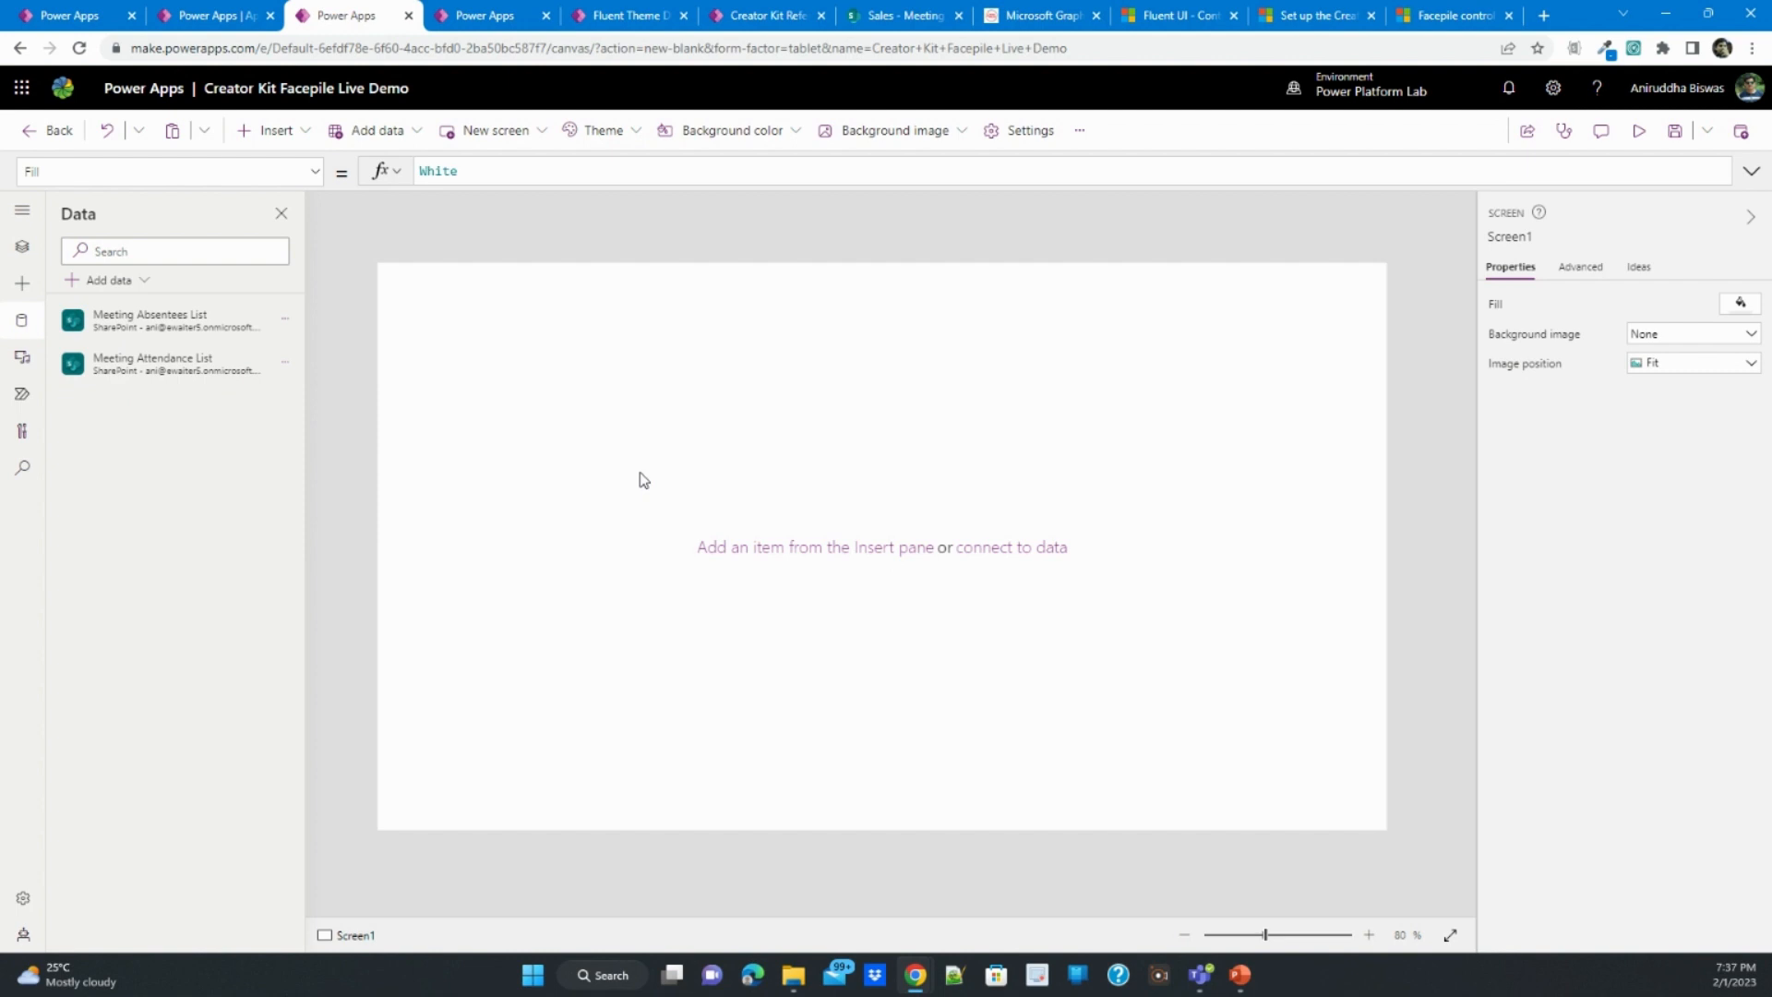
- Import the Header component from the Power CAT Component Library into the app
click(23, 286)
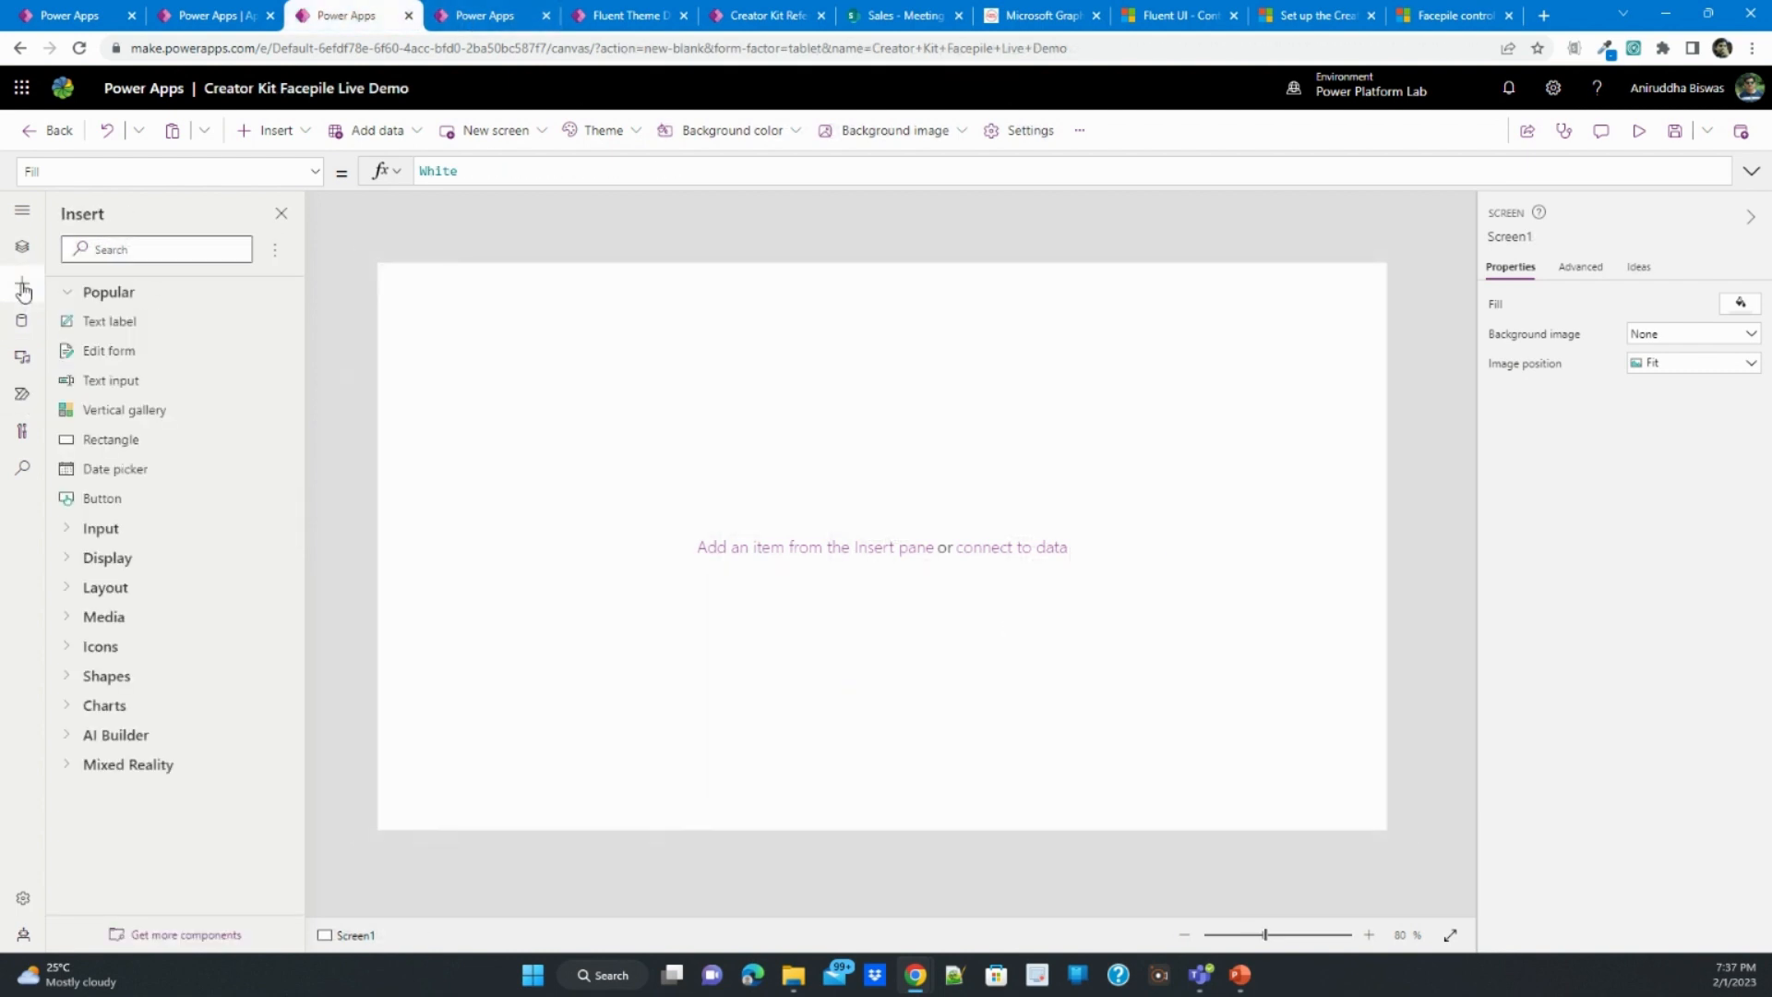
click(172, 933)
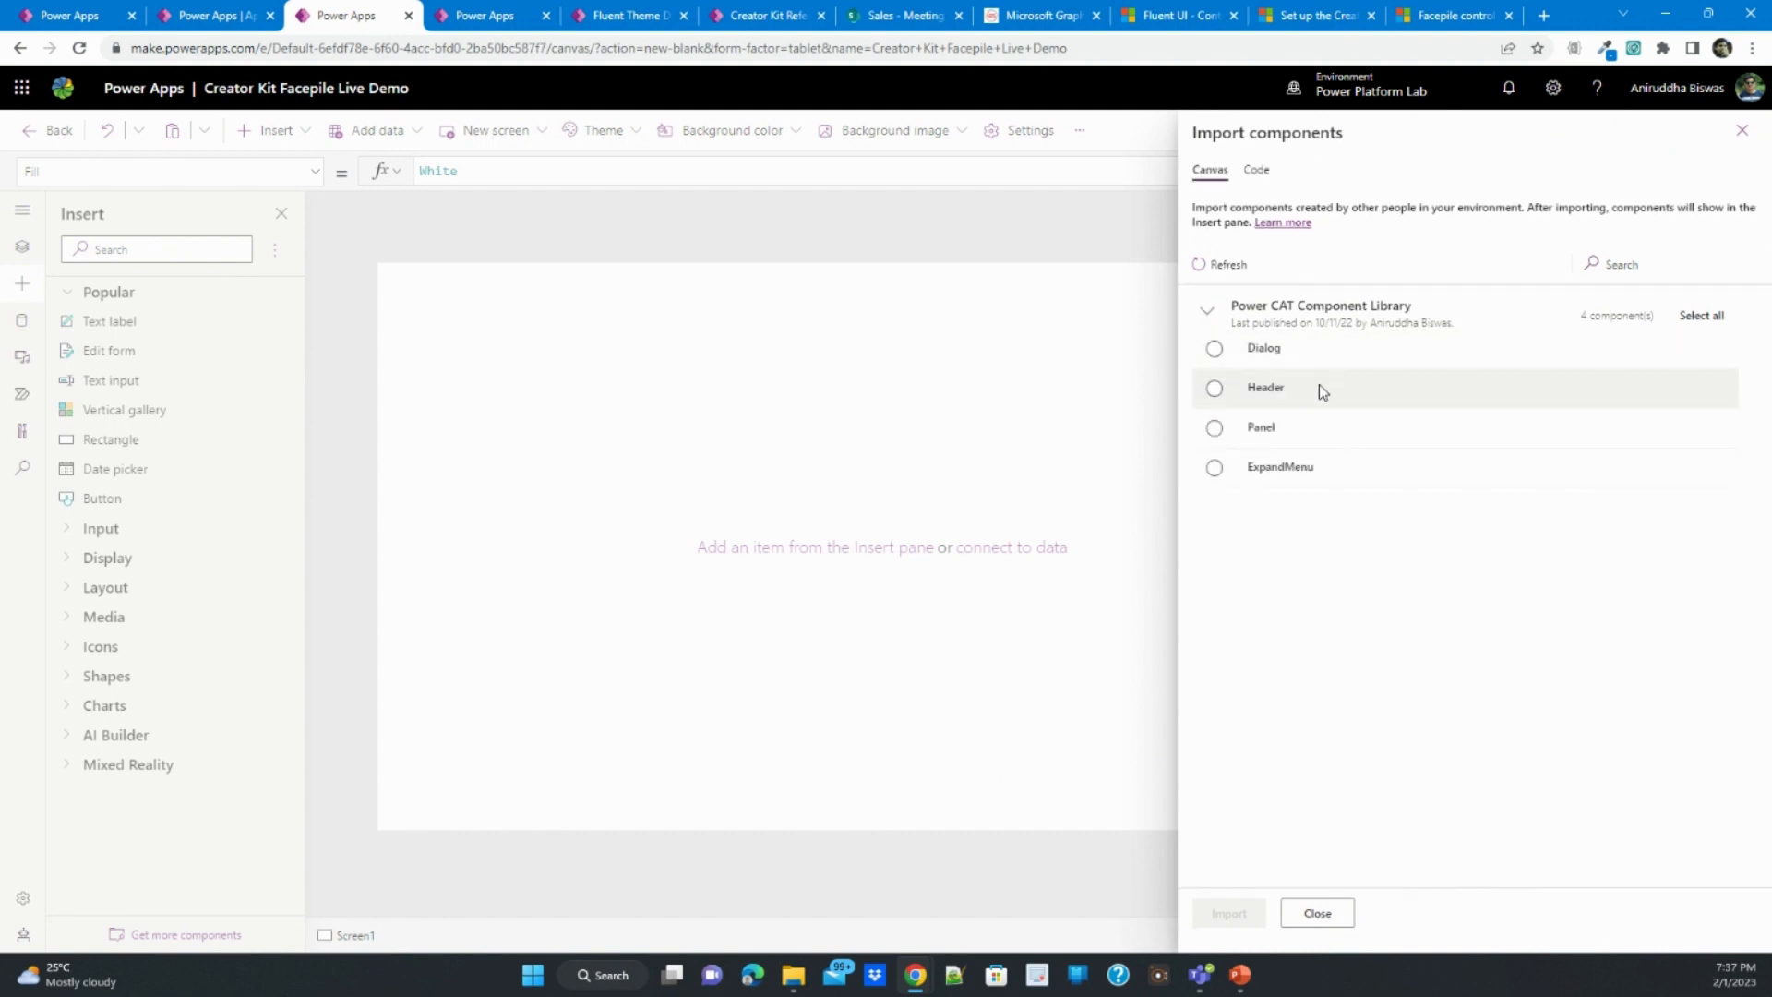
click(1261, 171)
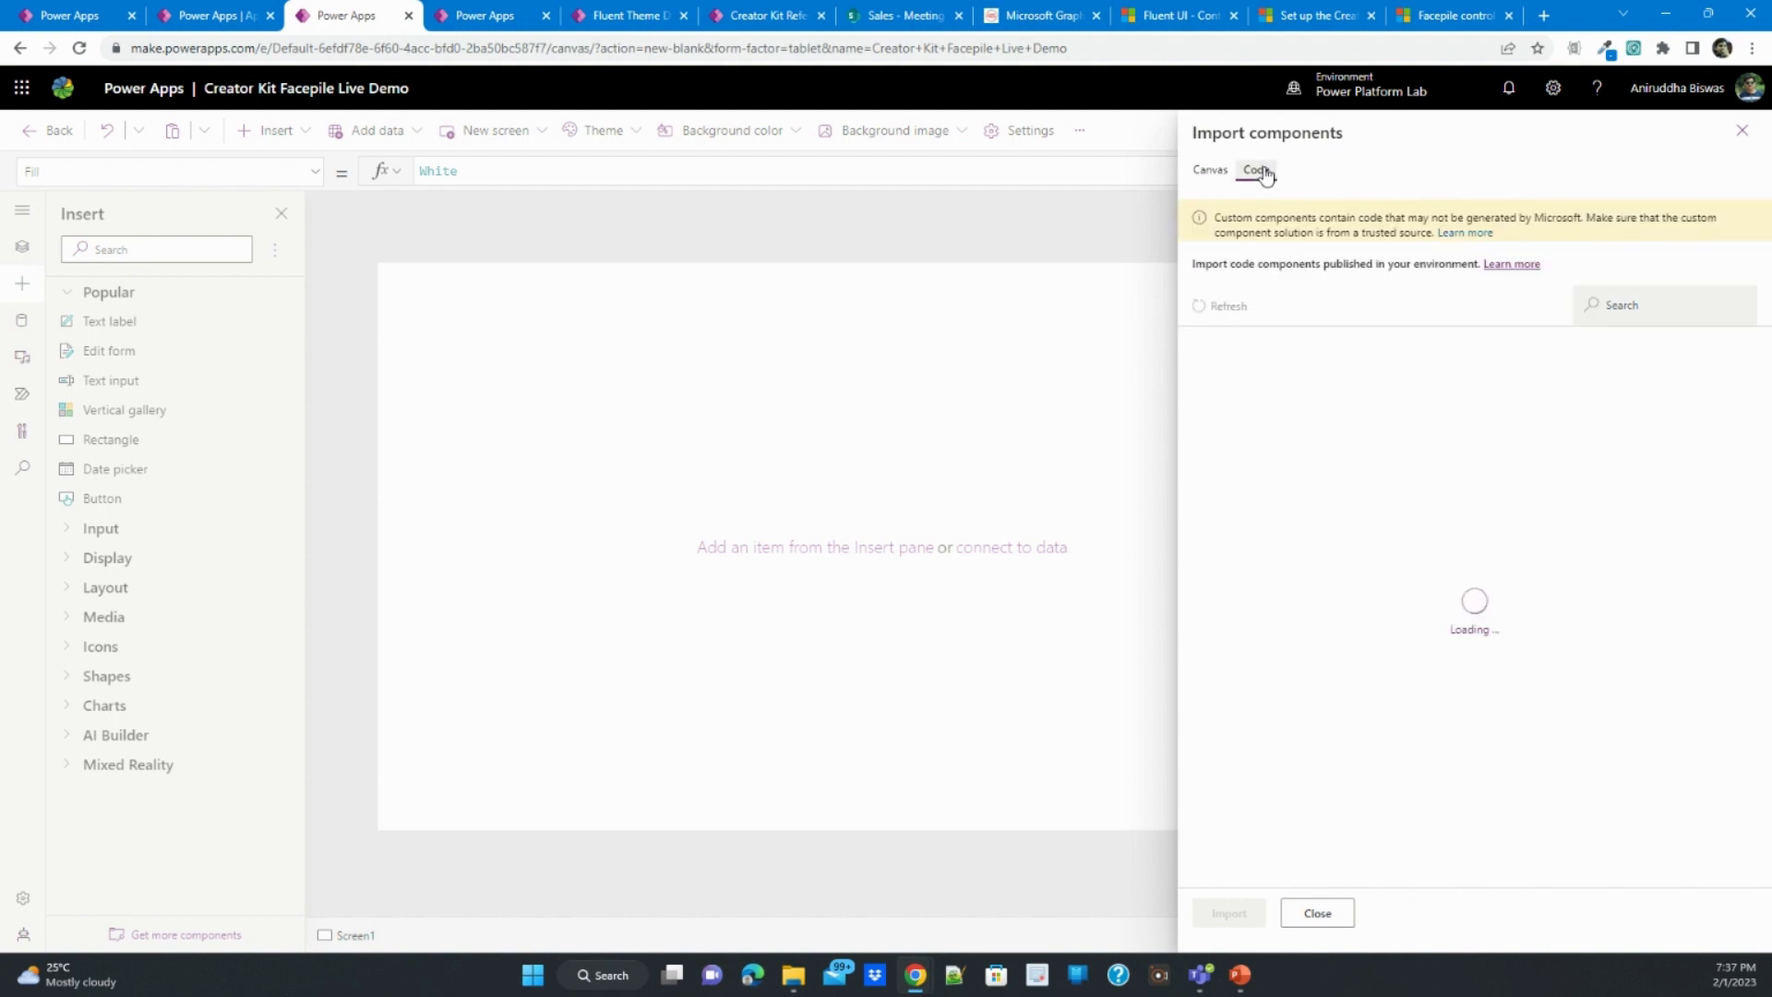
click(1210, 171)
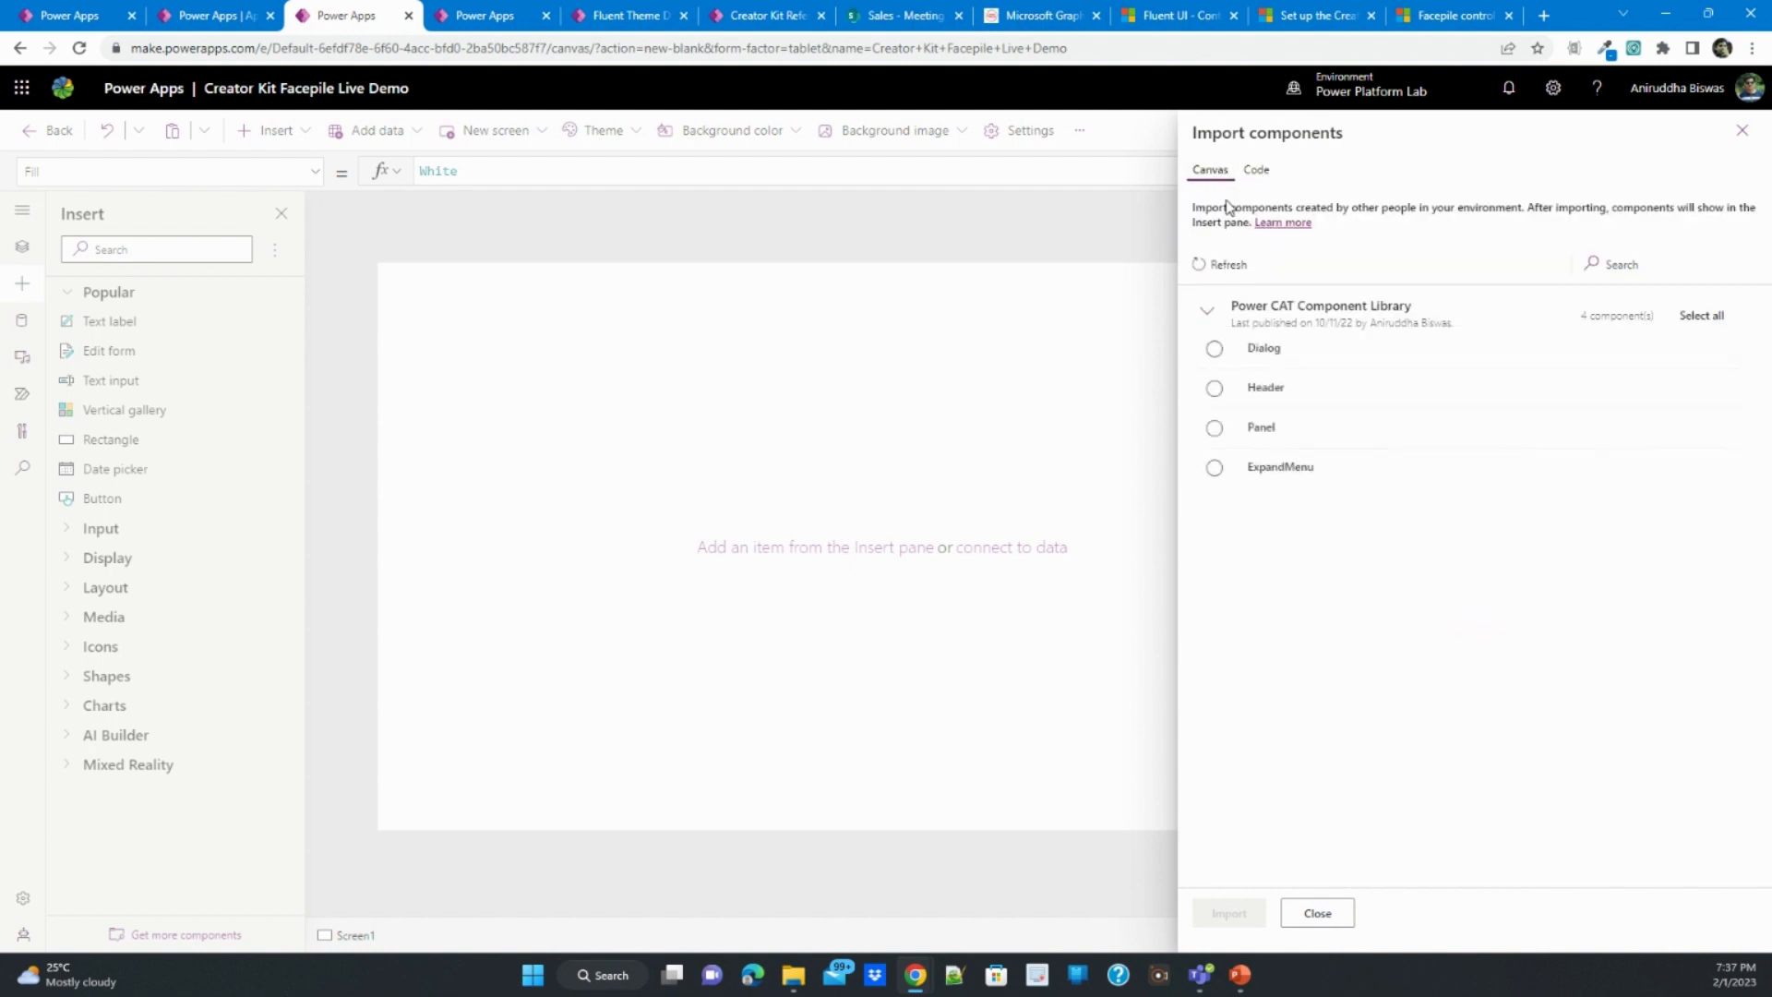
click(1216, 390)
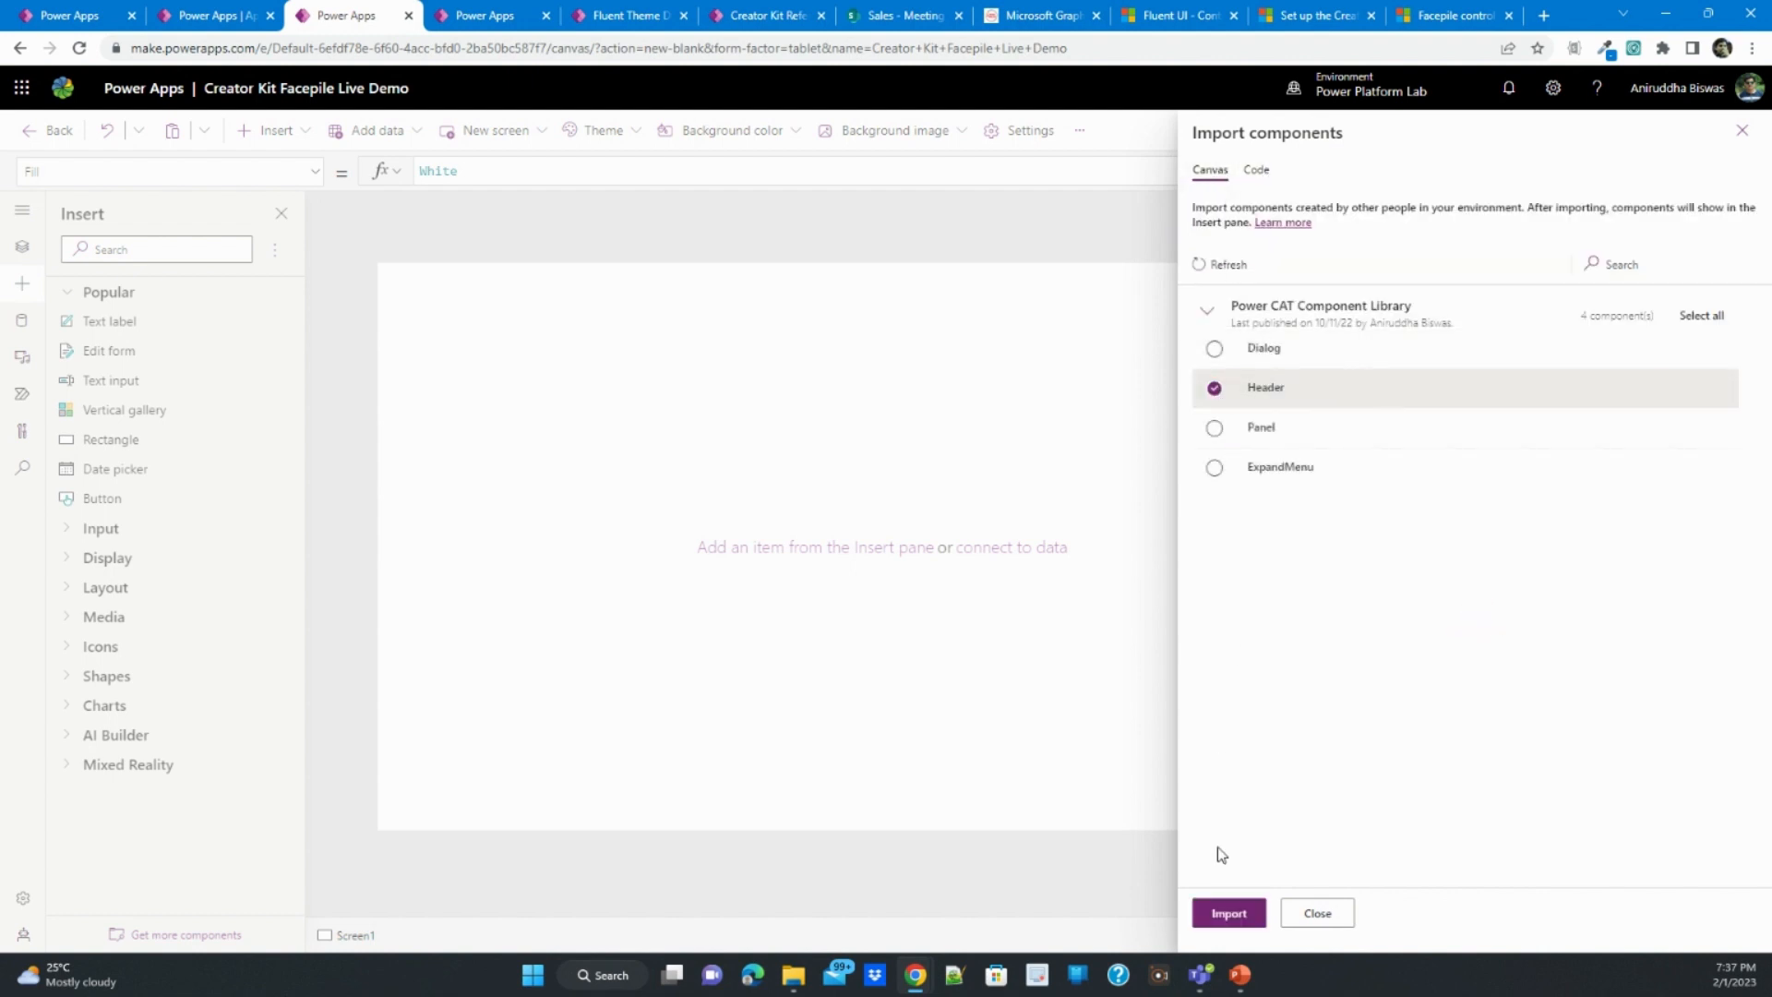
click(1230, 914)
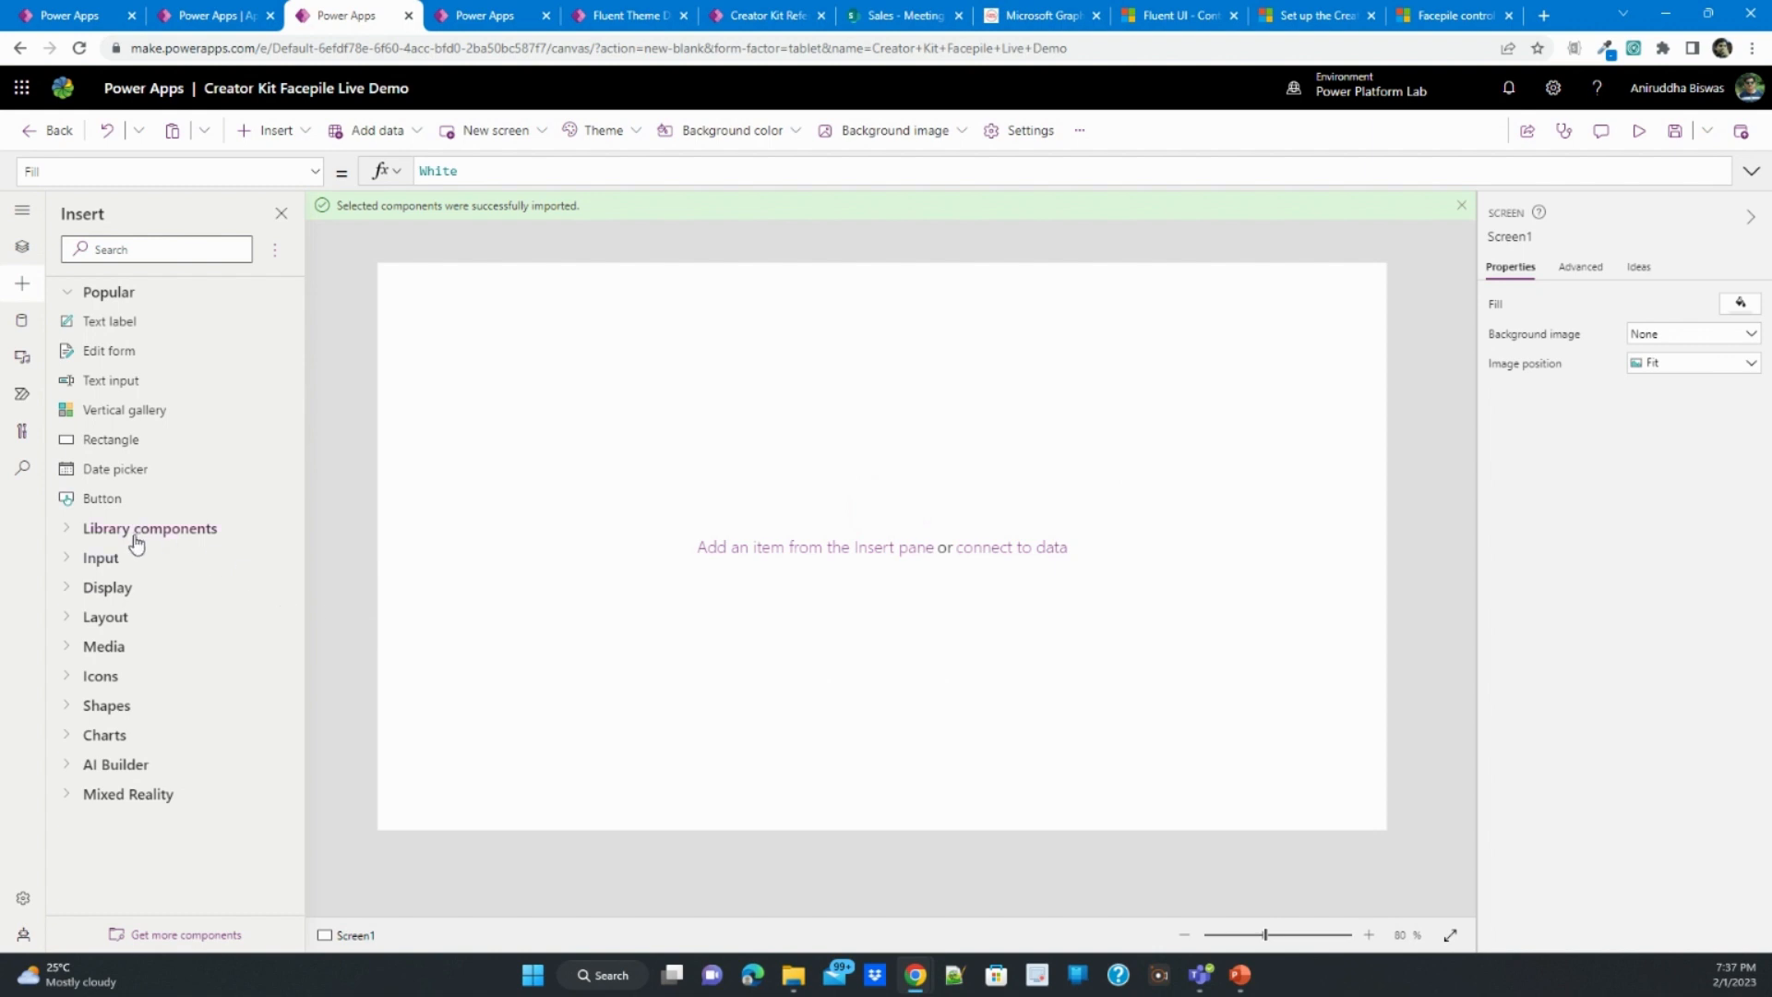
- Insert the imported Header library component on Screen1
click(74, 532)
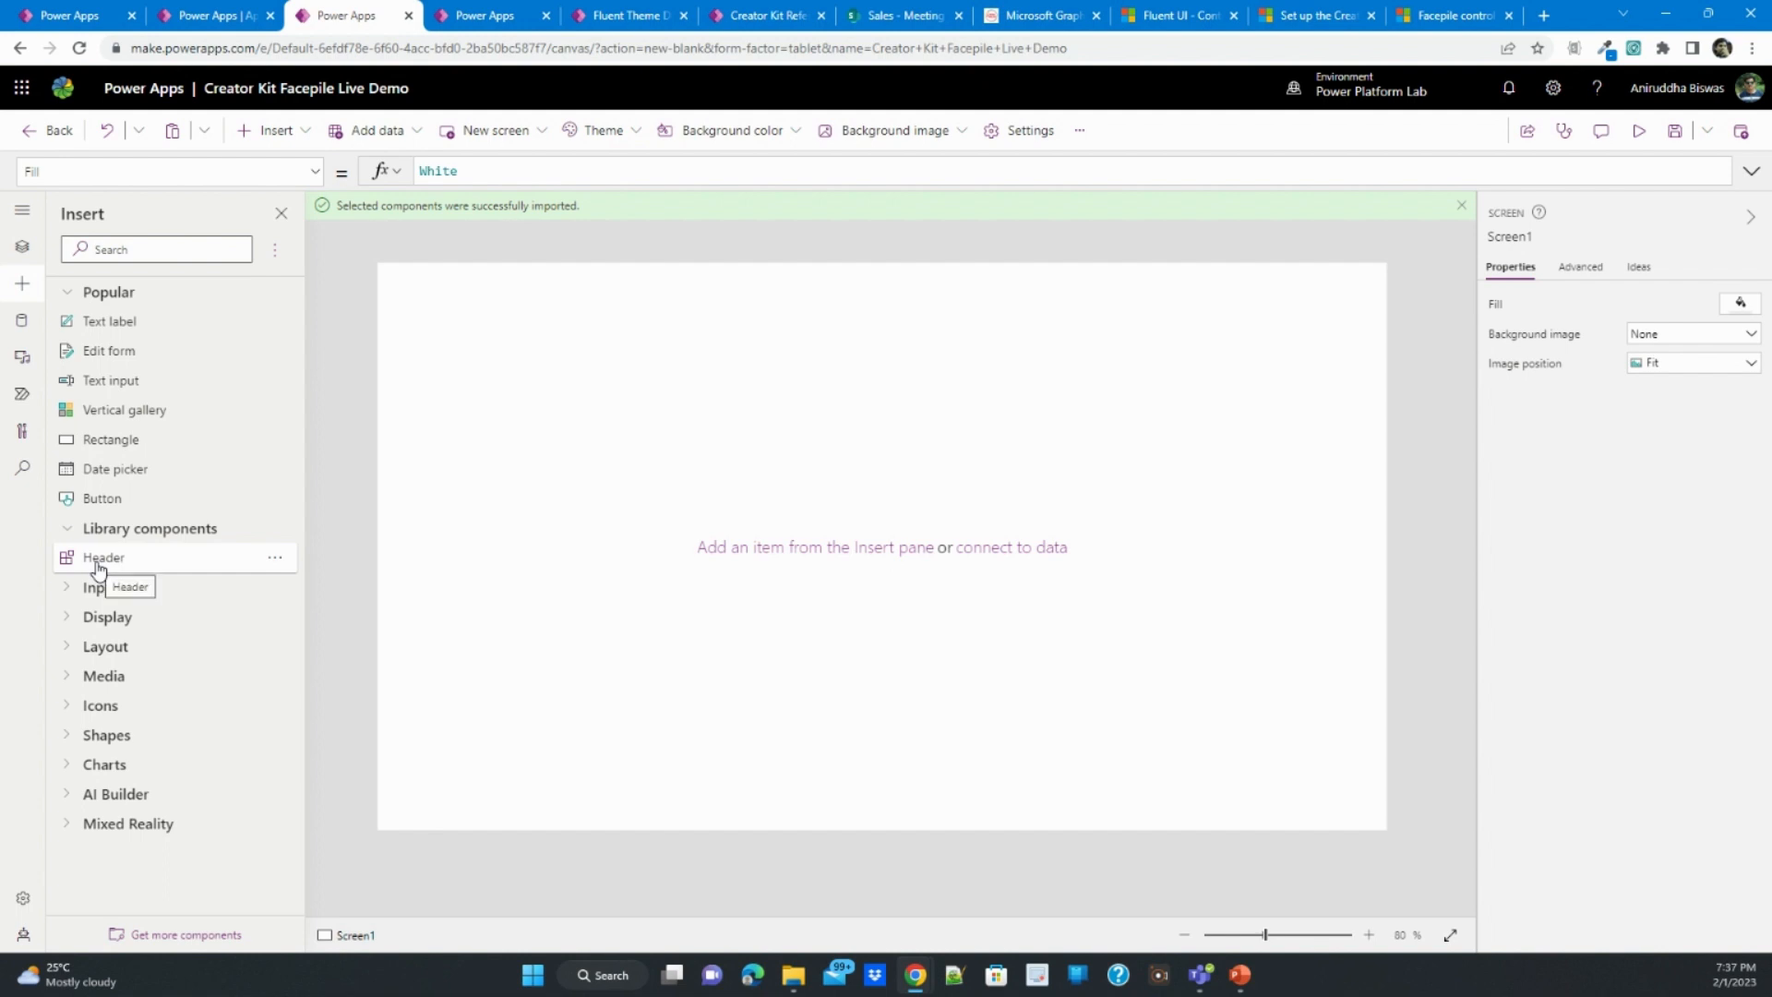
click(275, 557)
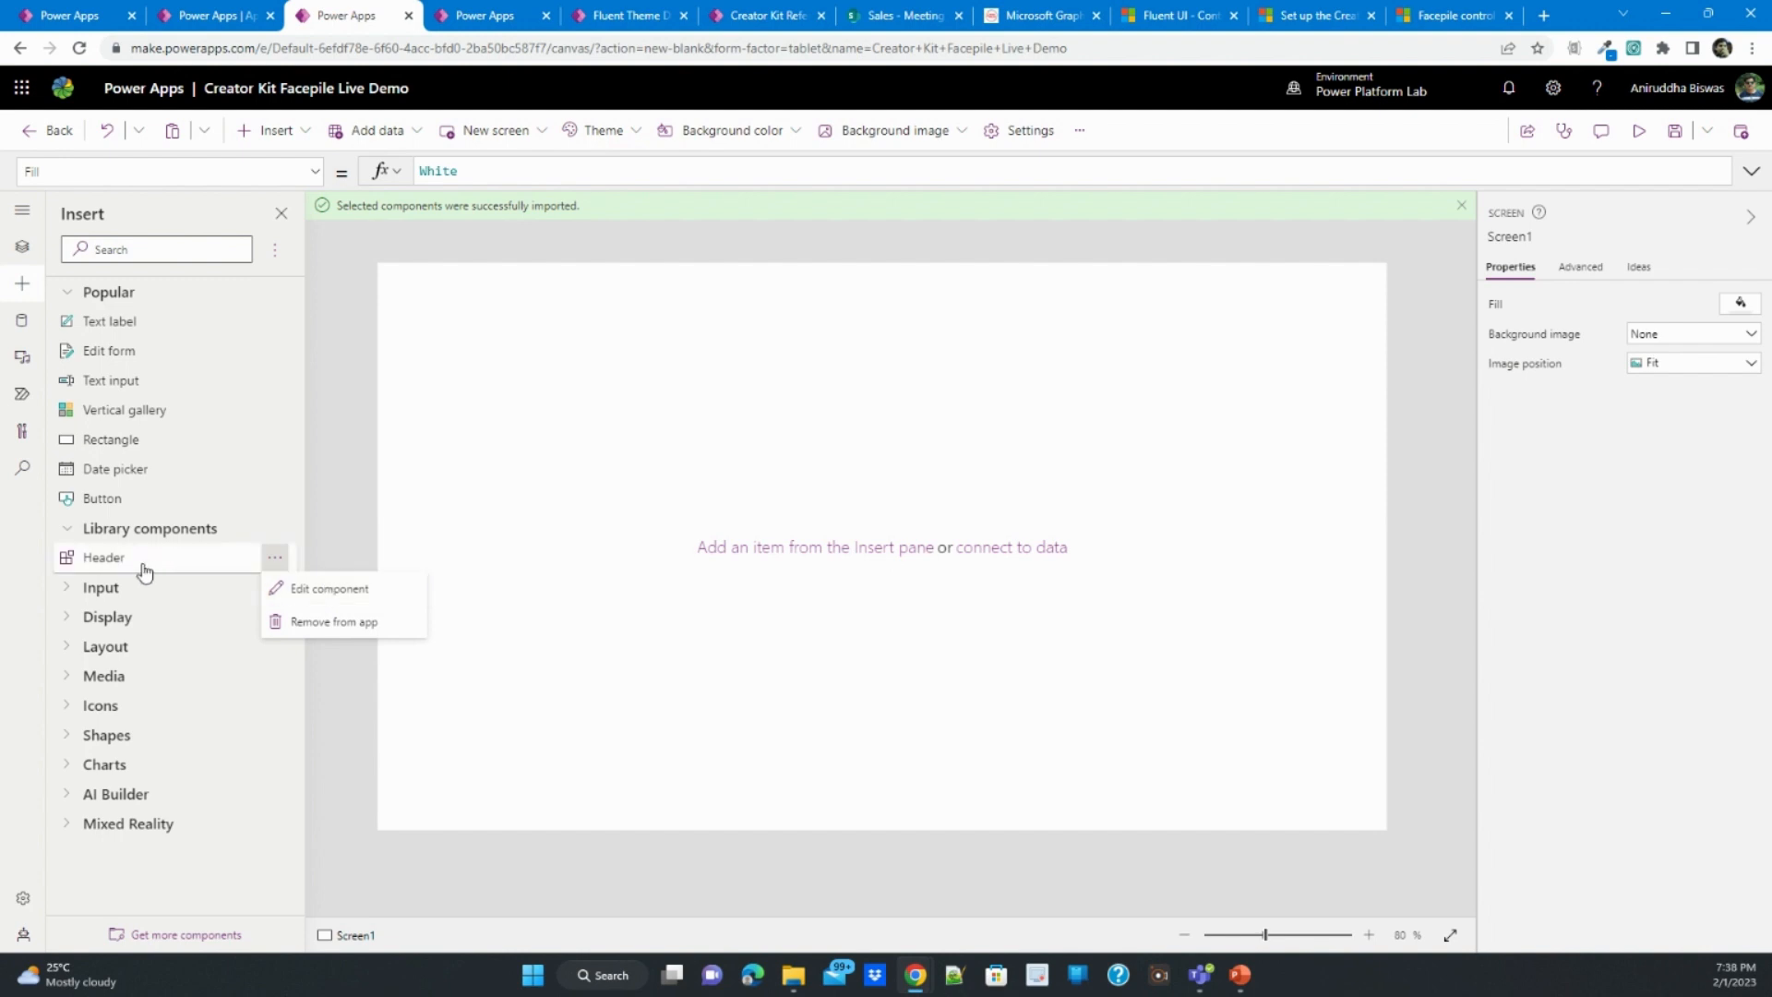
click(539, 566)
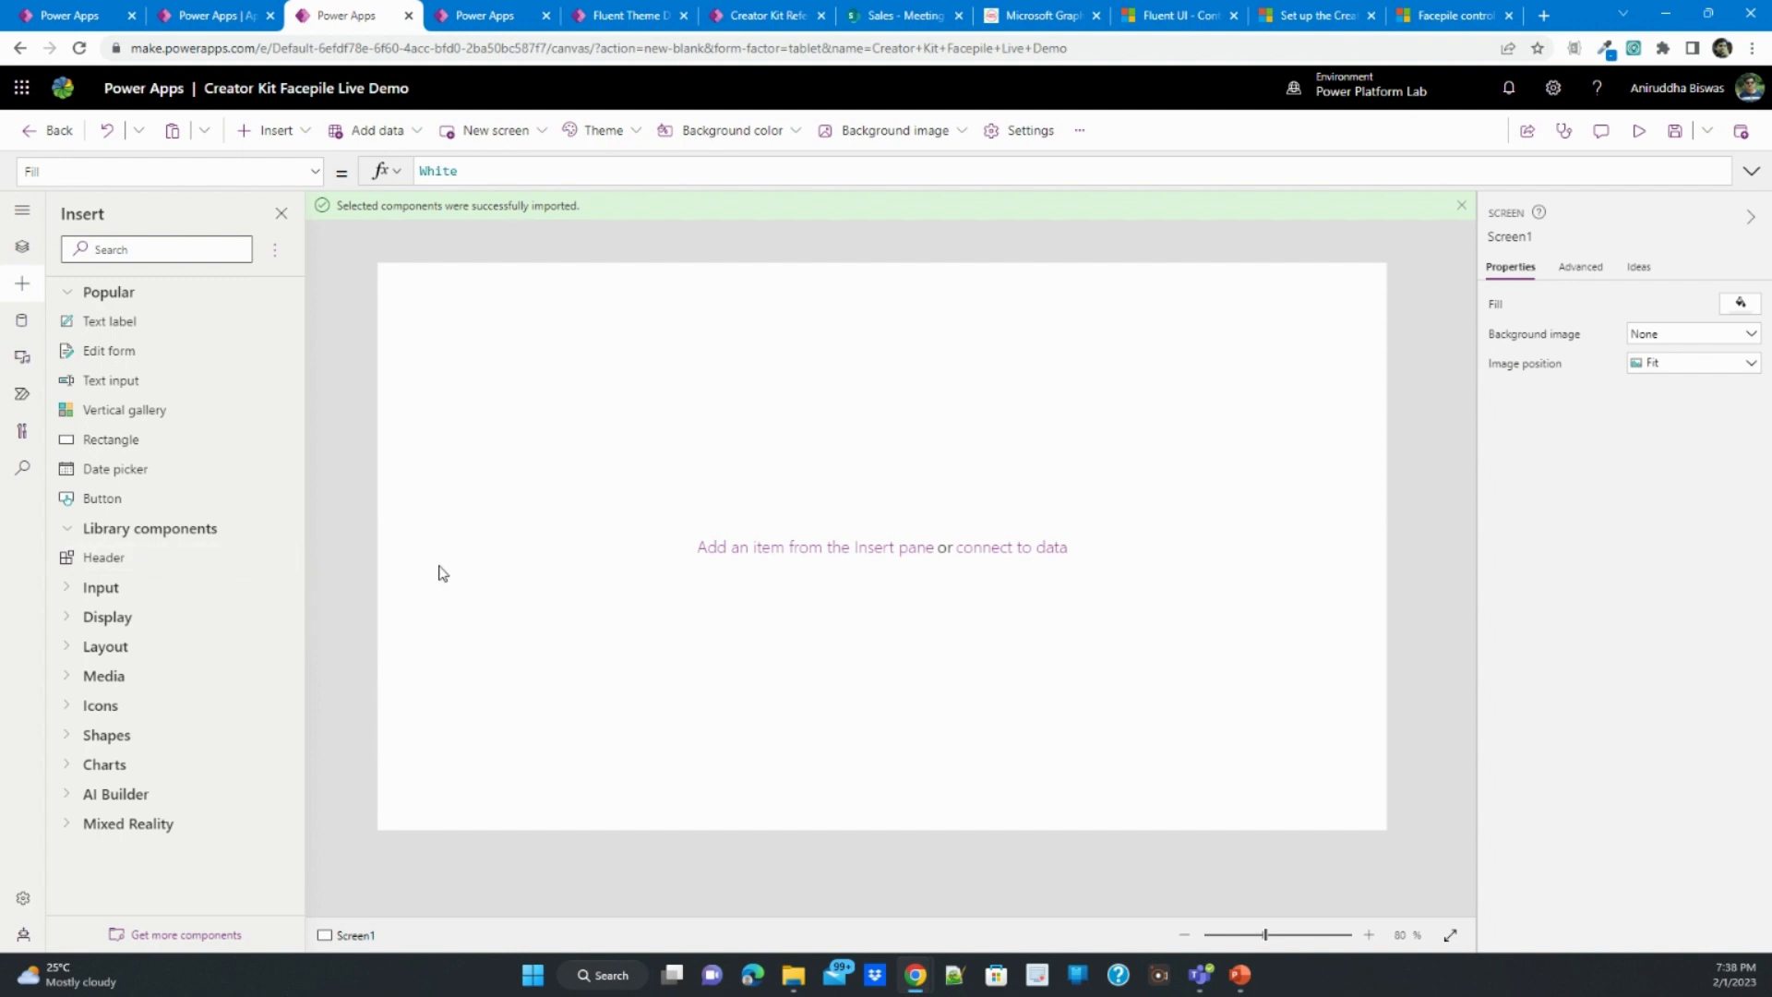
click(188, 558)
click(558, 552)
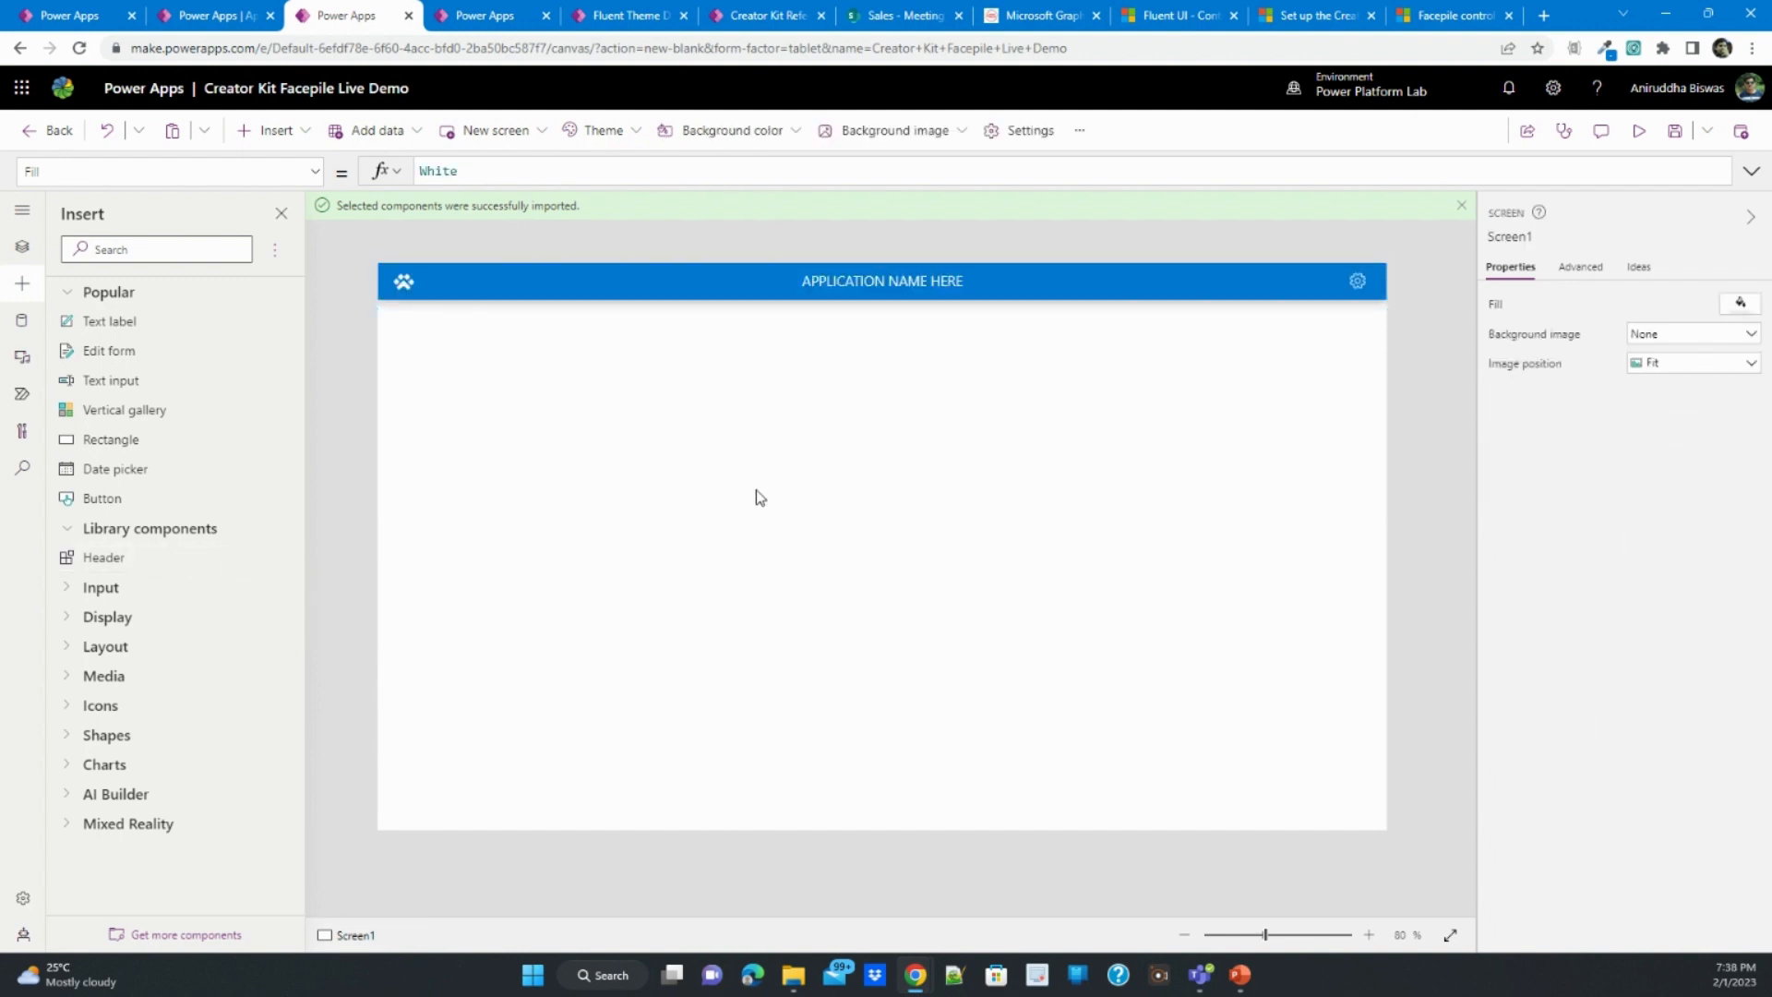
- Hide the header's left and right buttons by turning off their visibility
click(619, 294)
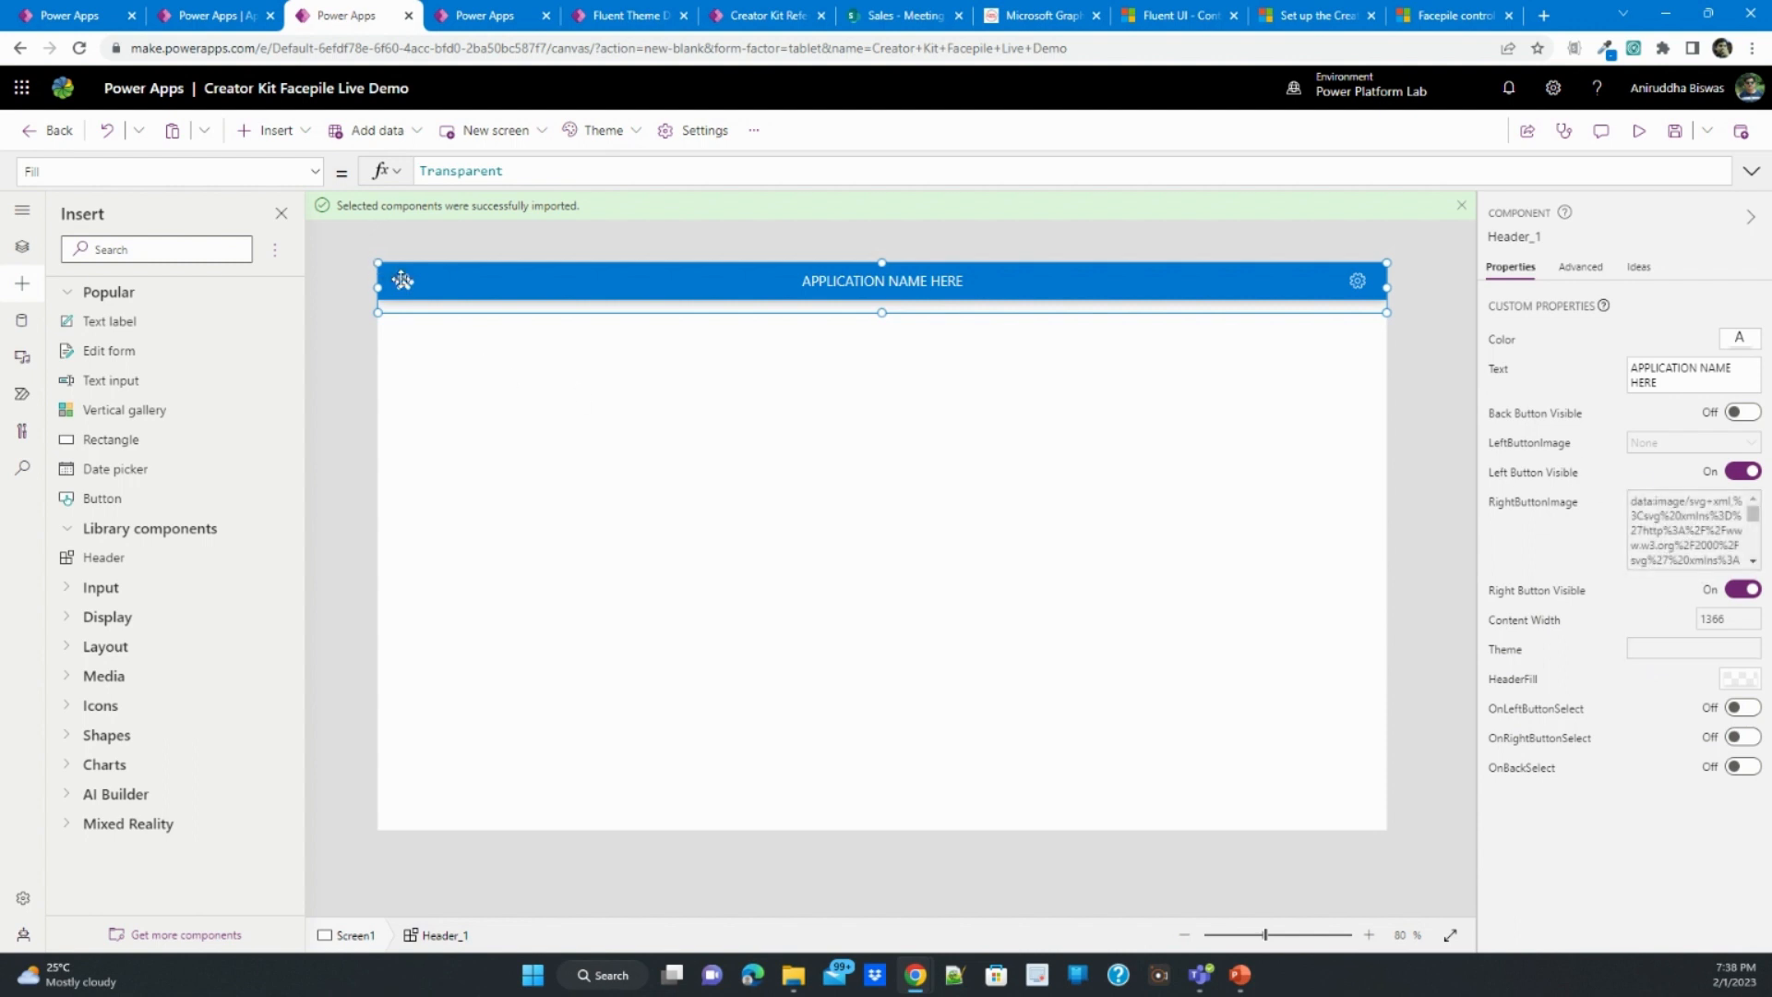
click(1629, 474)
click(1231, 554)
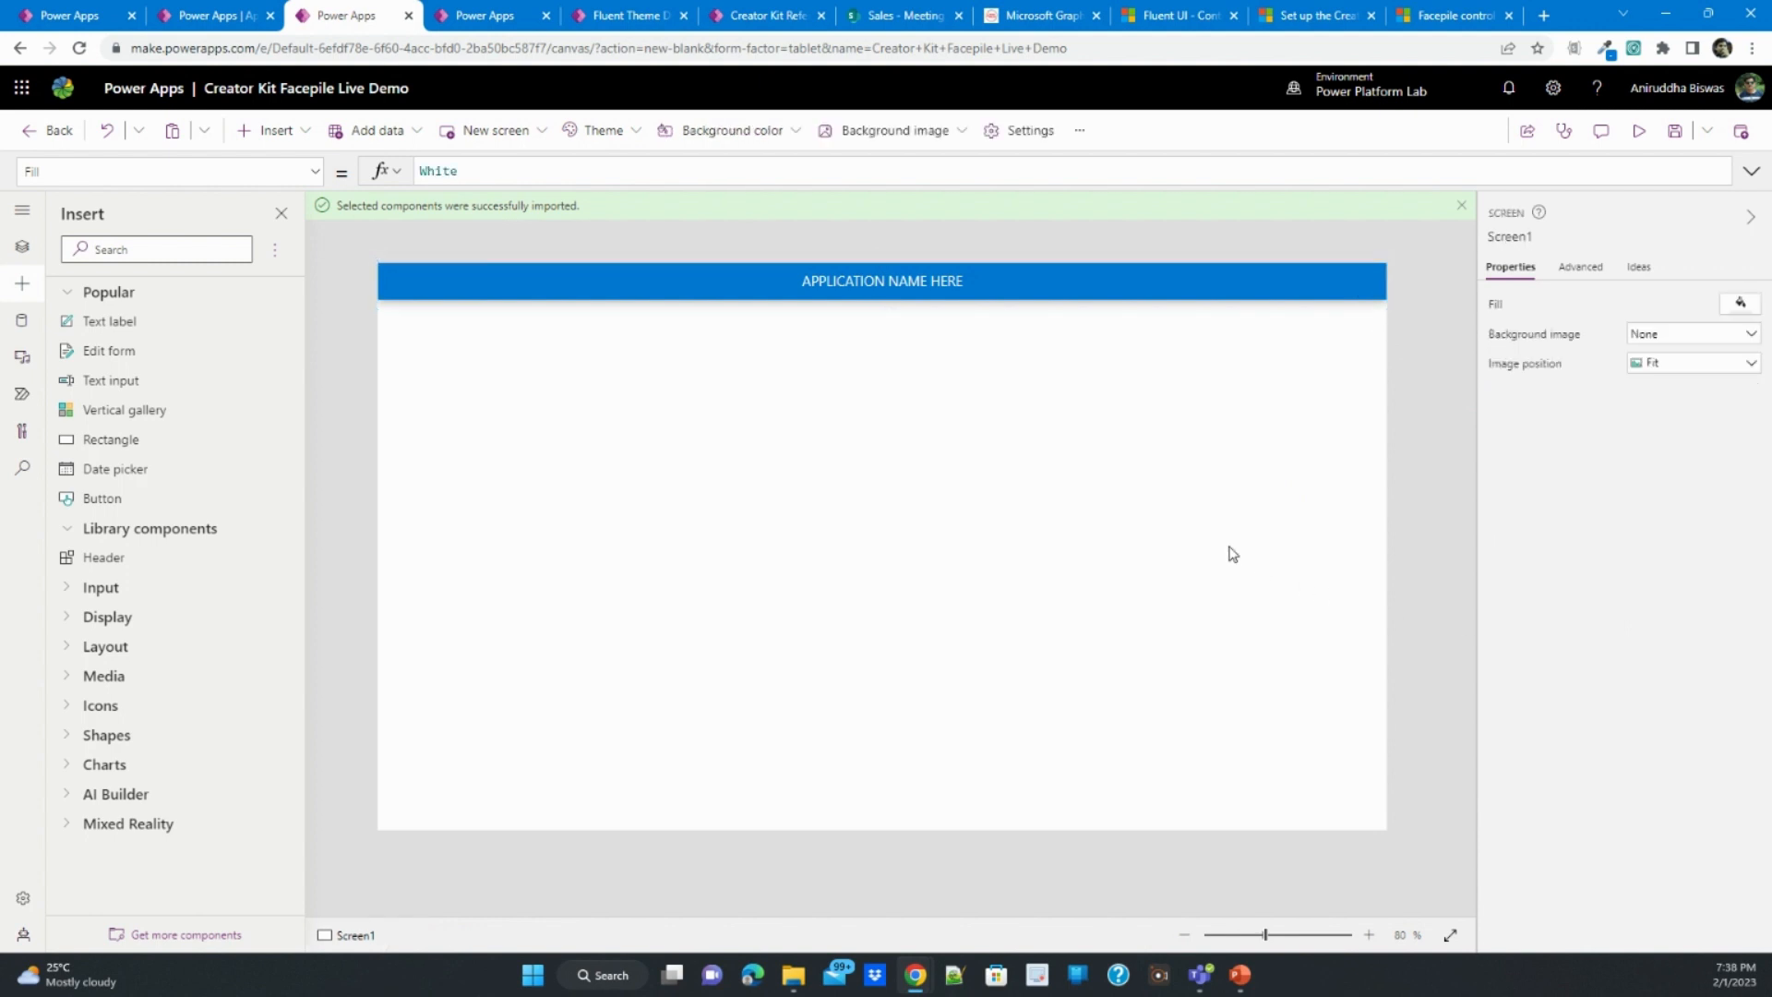
- Insert an edit form directly below the header at X 0, Y 68 and resize it to about 1366 by 617
click(268, 130)
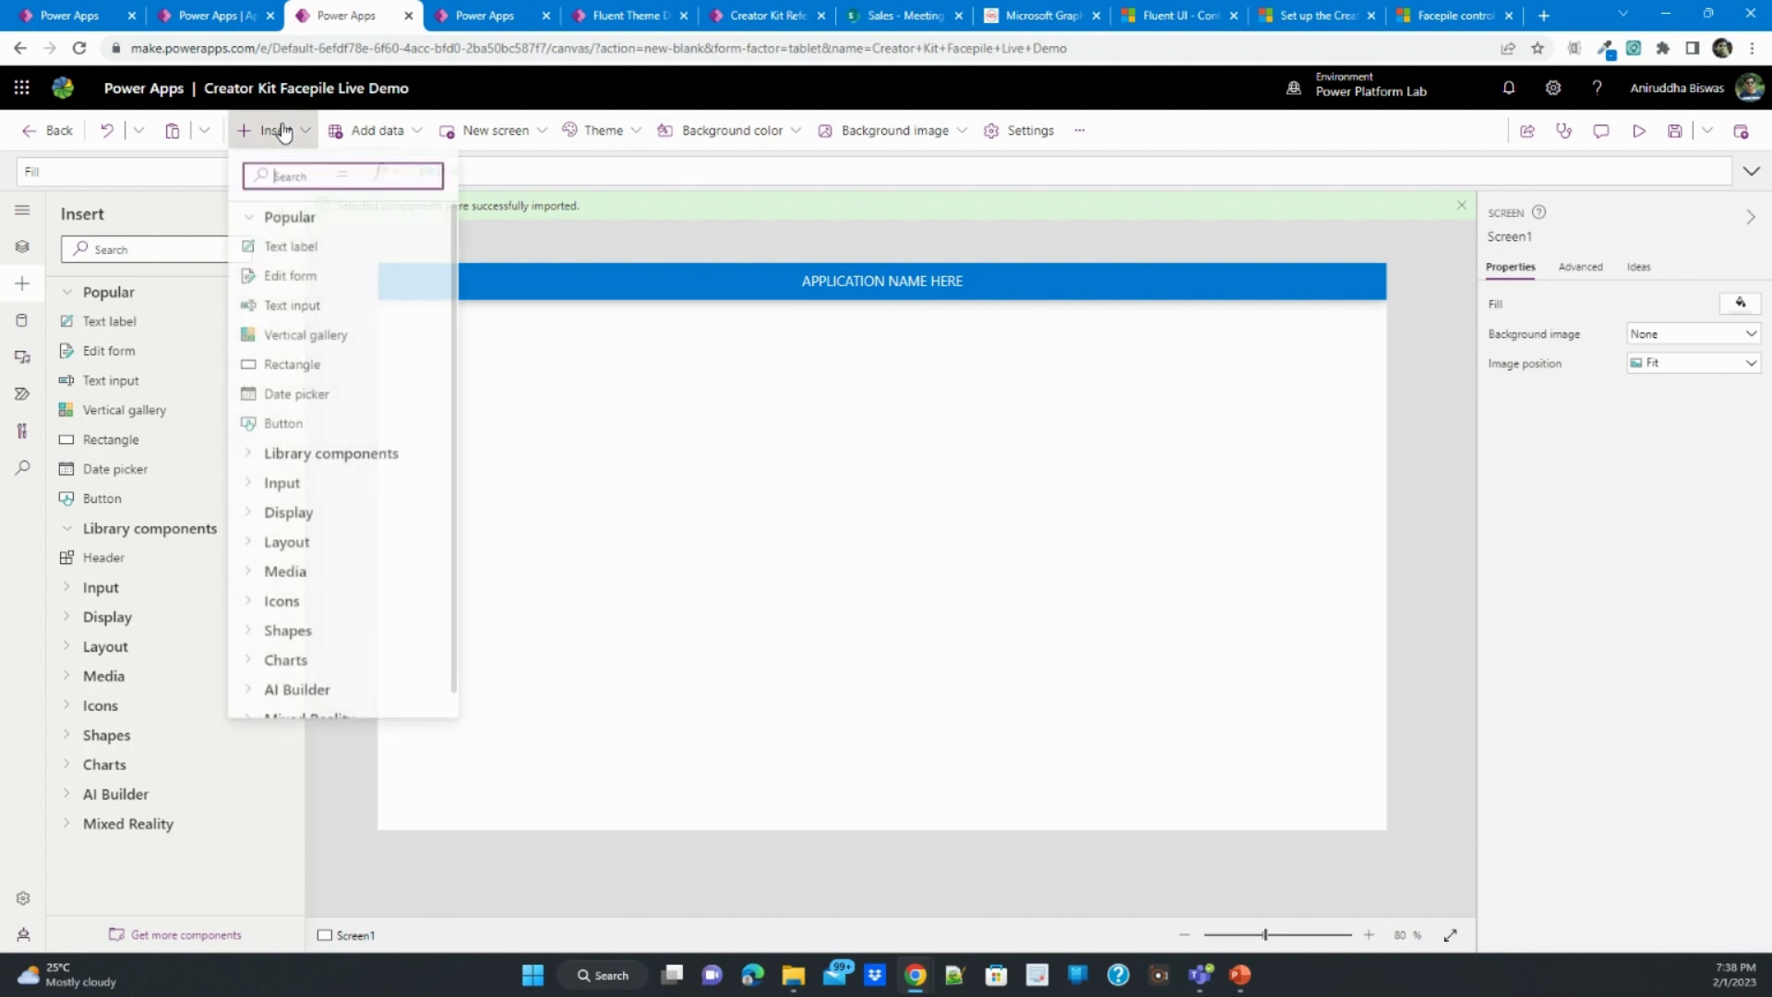
click(308, 280)
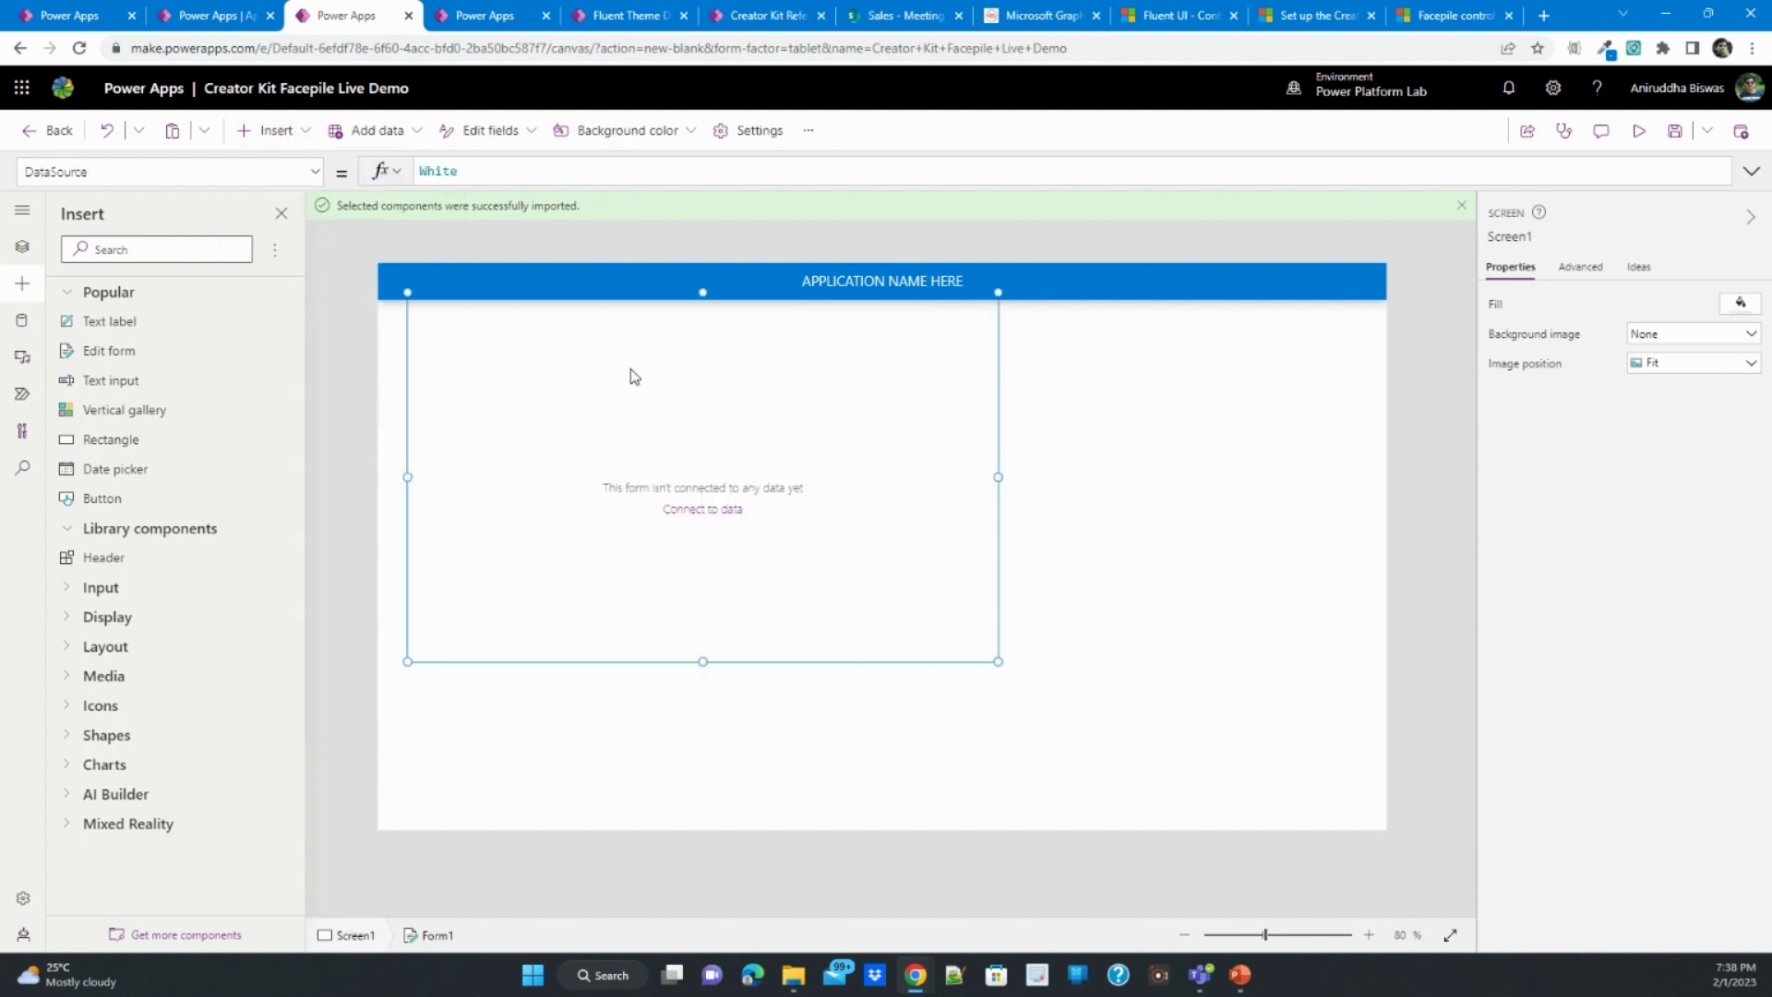
drag(564, 287, 538, 319)
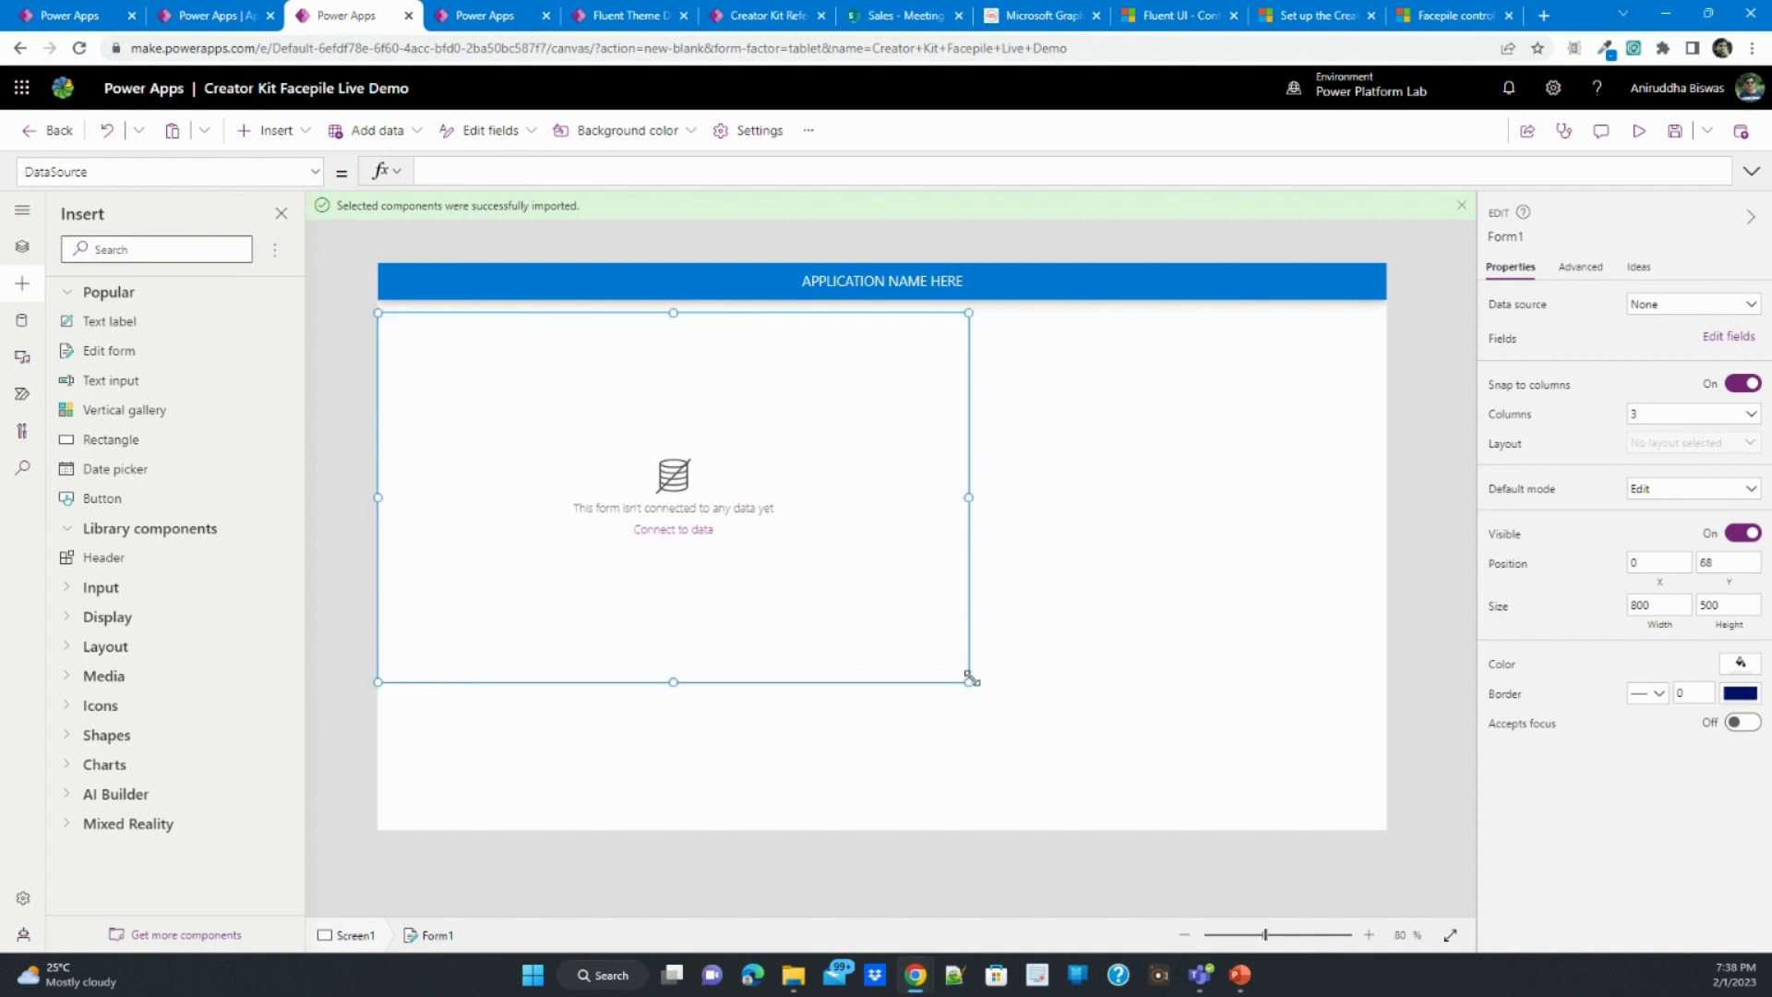
drag(969, 679, 1387, 768)
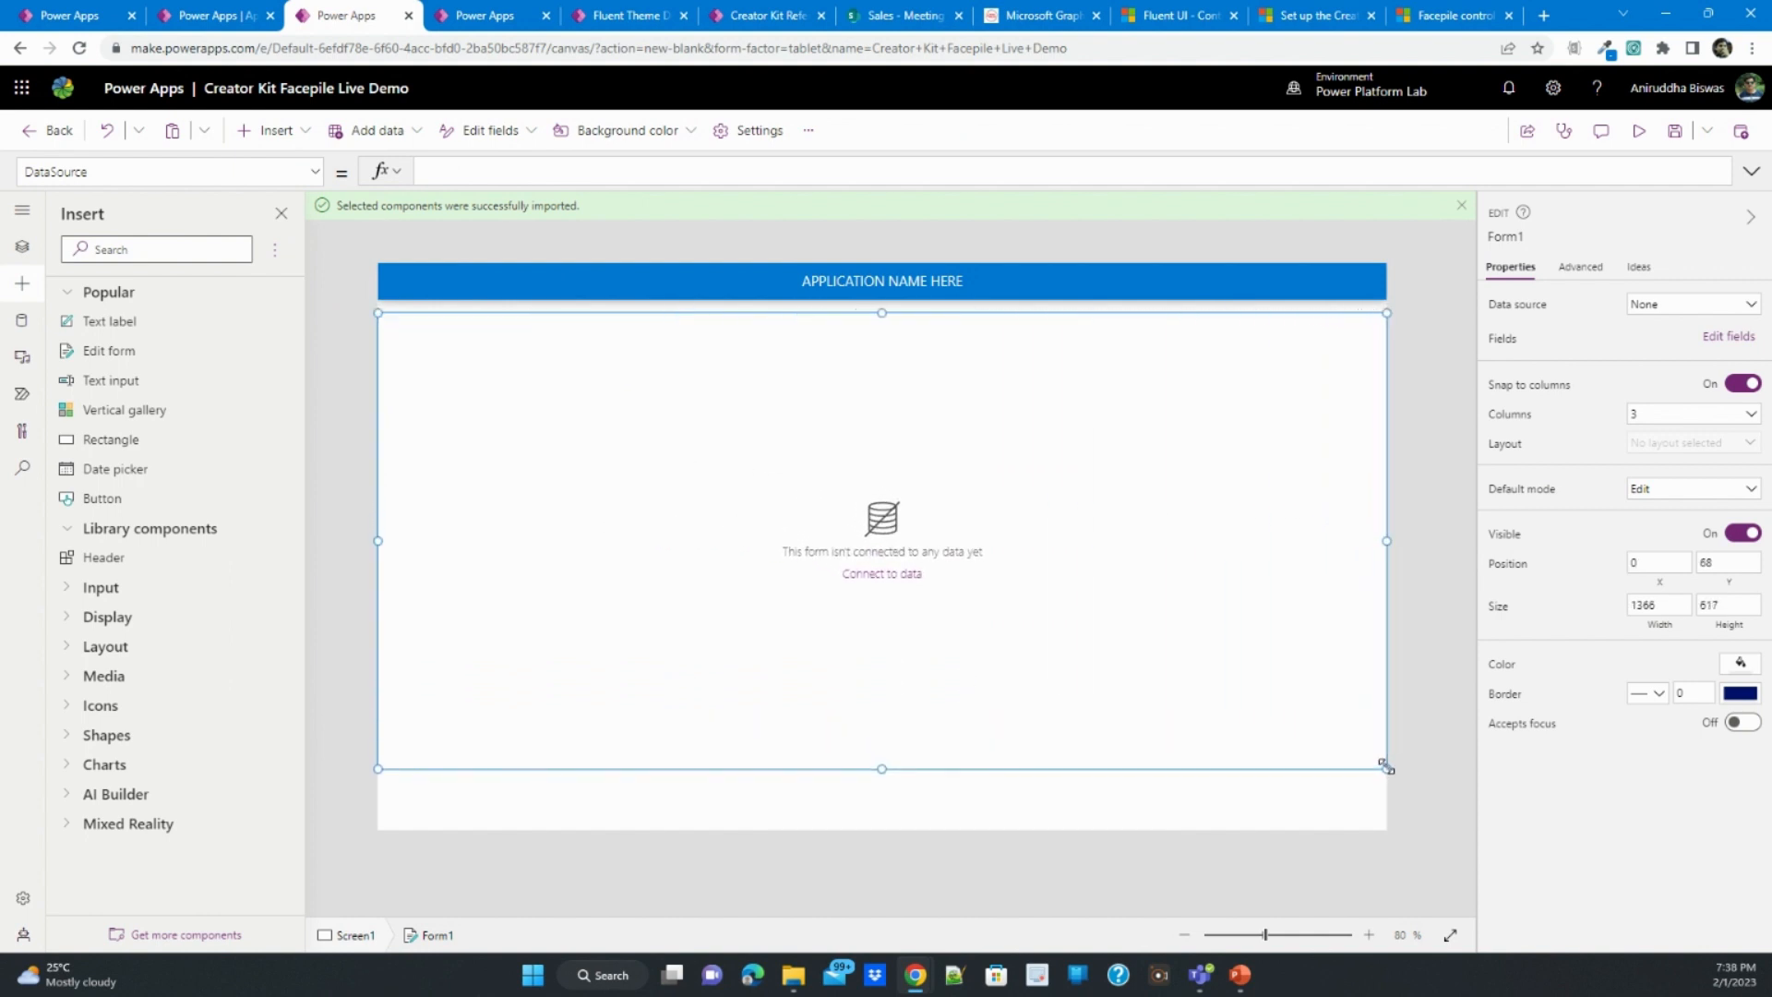
- Connect the form to the Meeting Attendance List and delete its Attachments card
click(1712, 311)
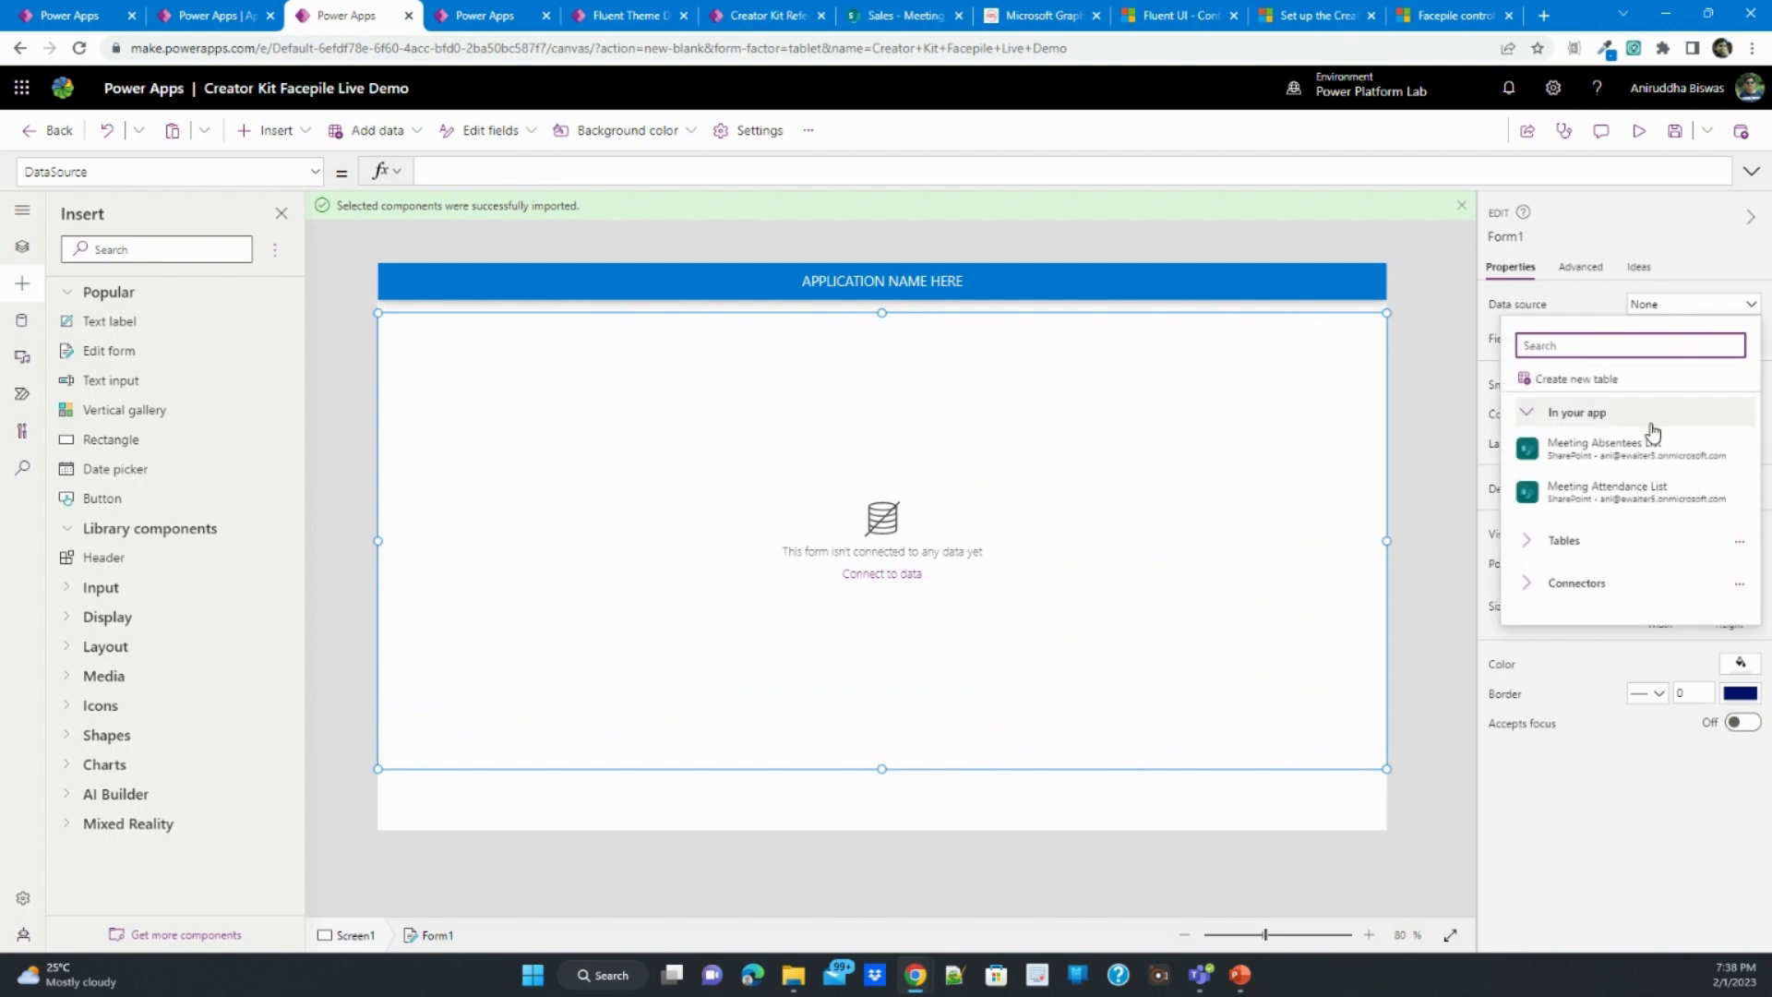
click(1647, 494)
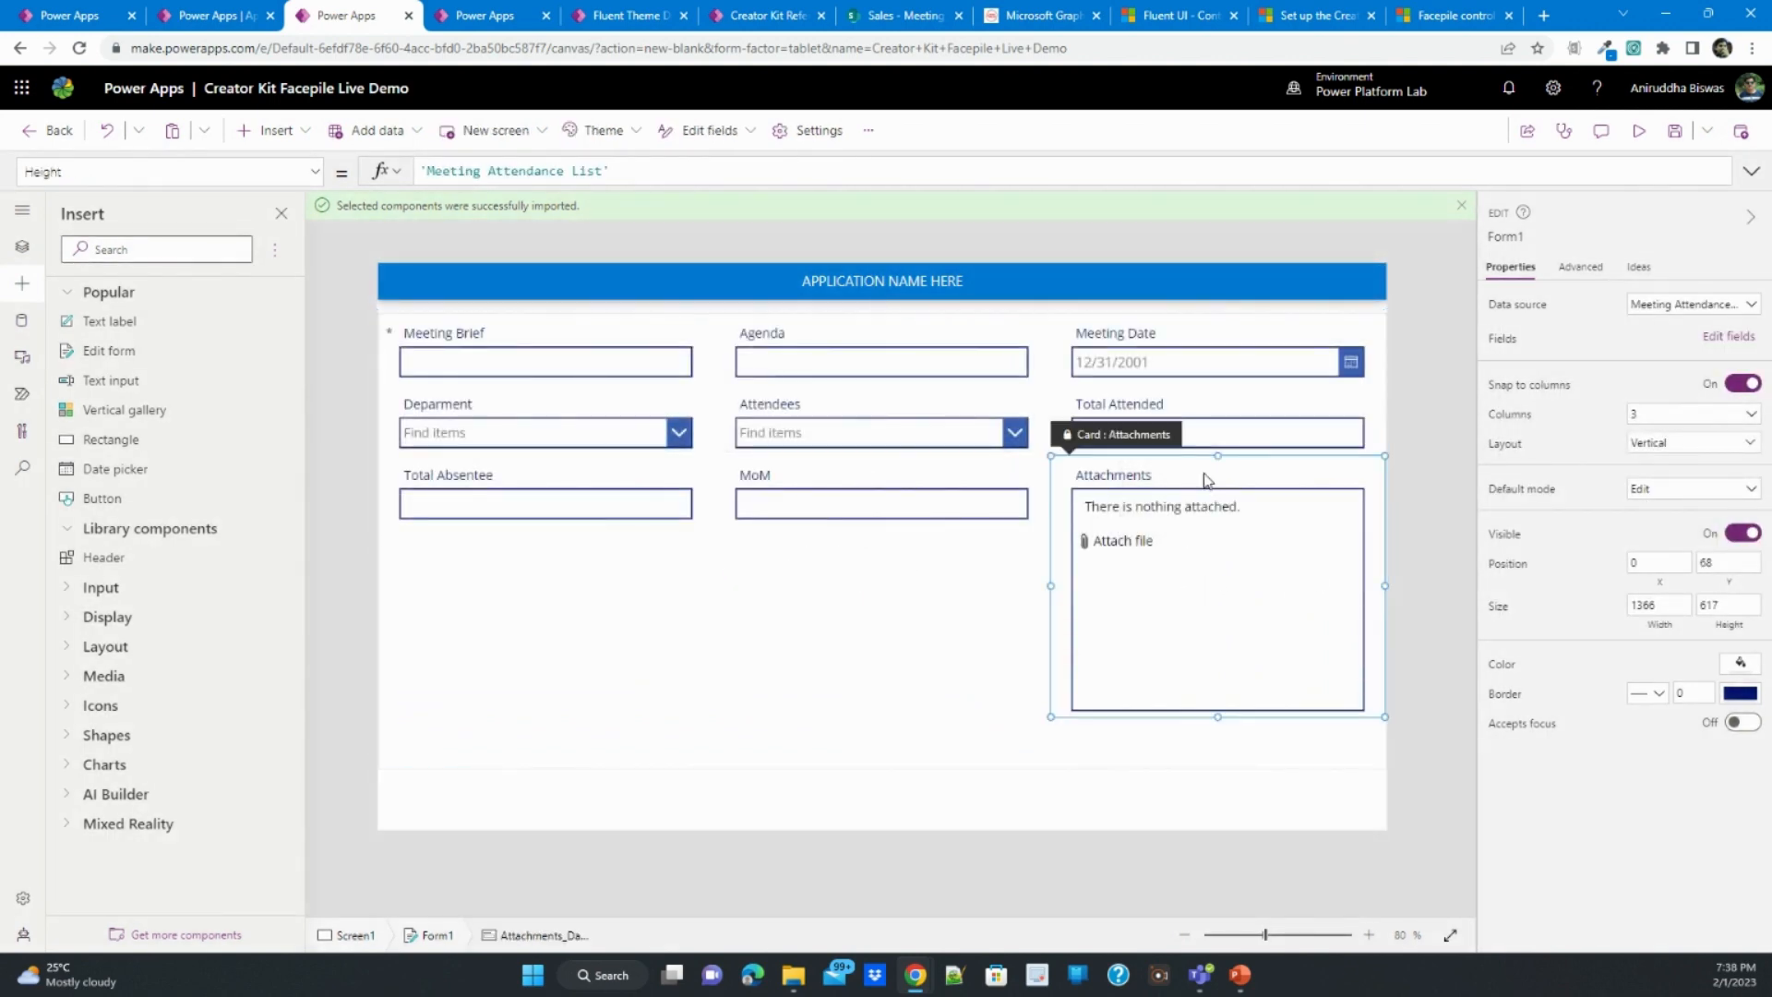
click(1205, 478)
key(Delete)
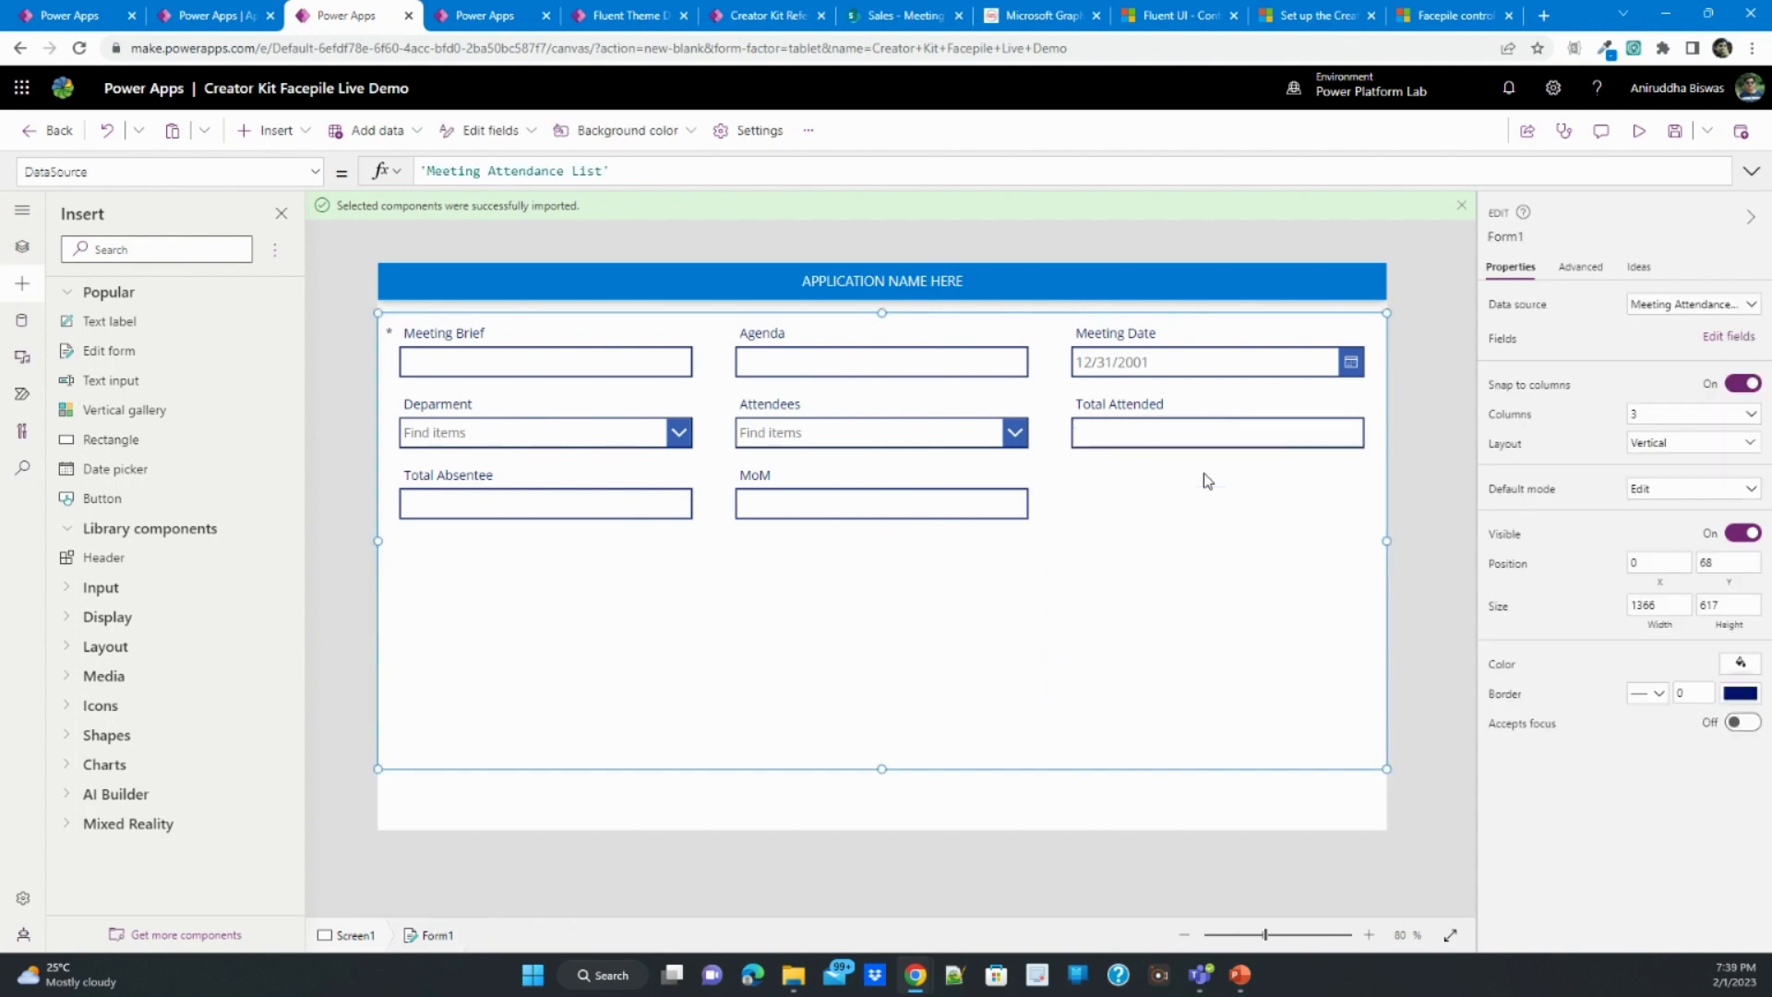
- Apply the Office Blue theme to the app
click(353, 389)
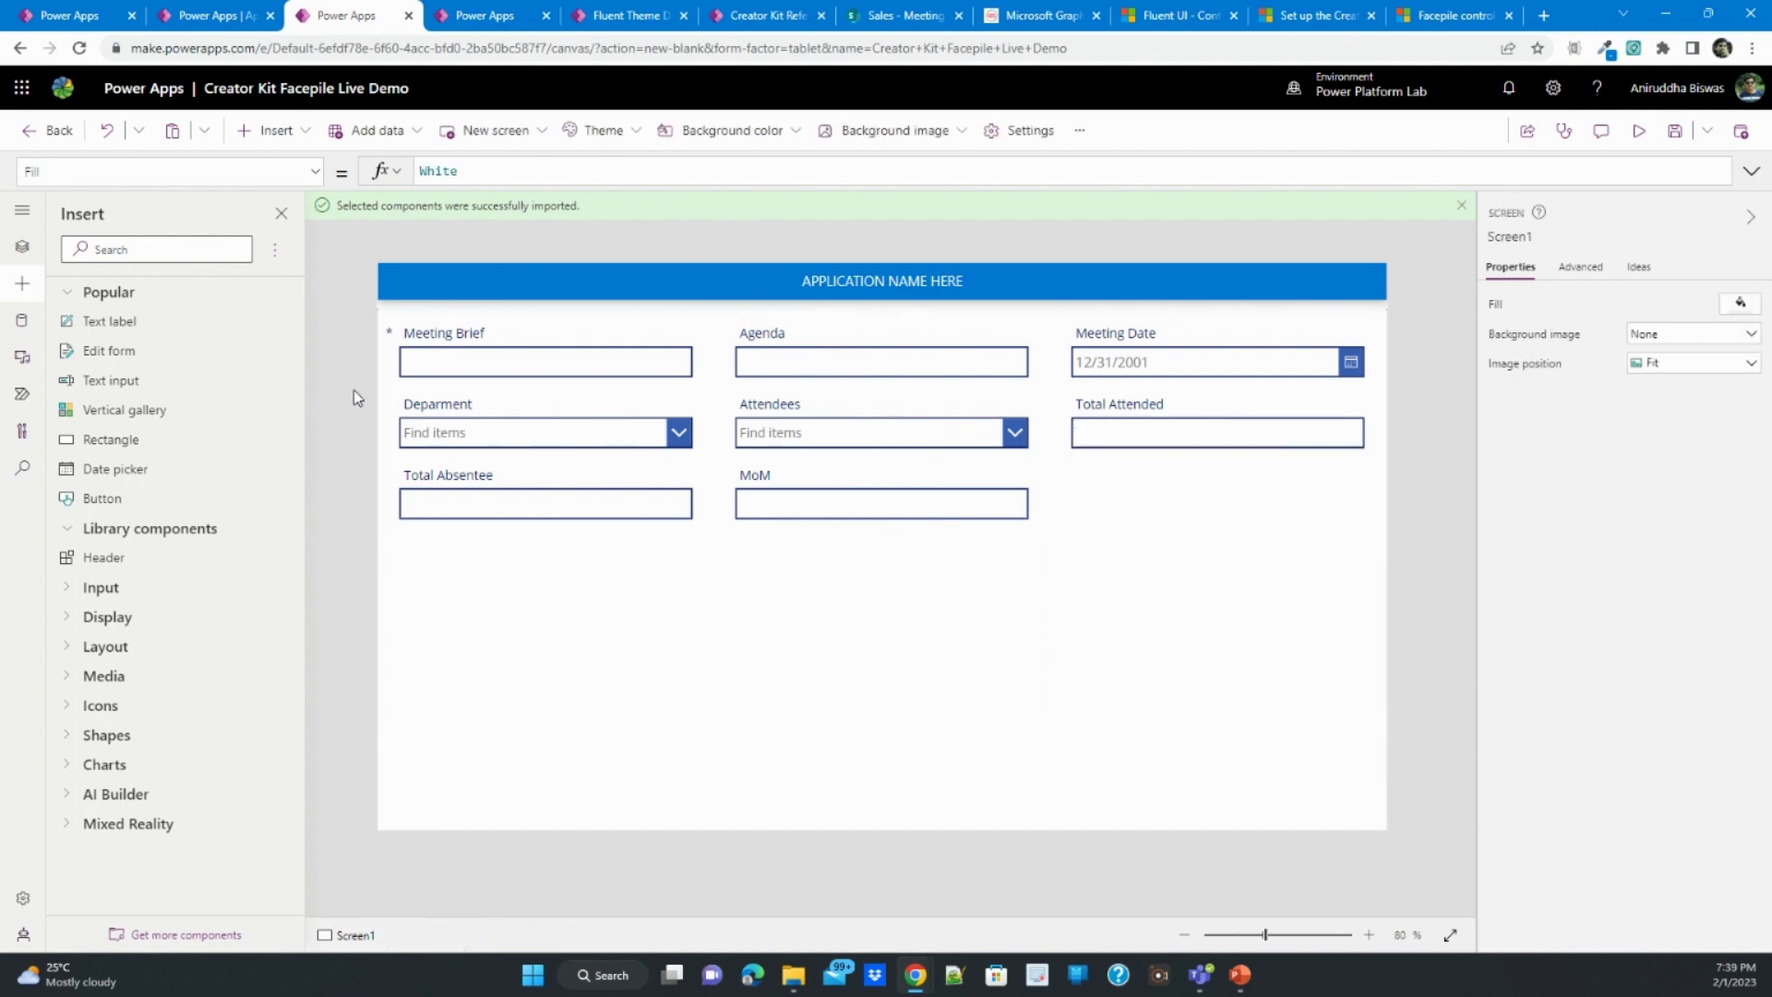
click(595, 130)
scroll(658, 424, down, 3)
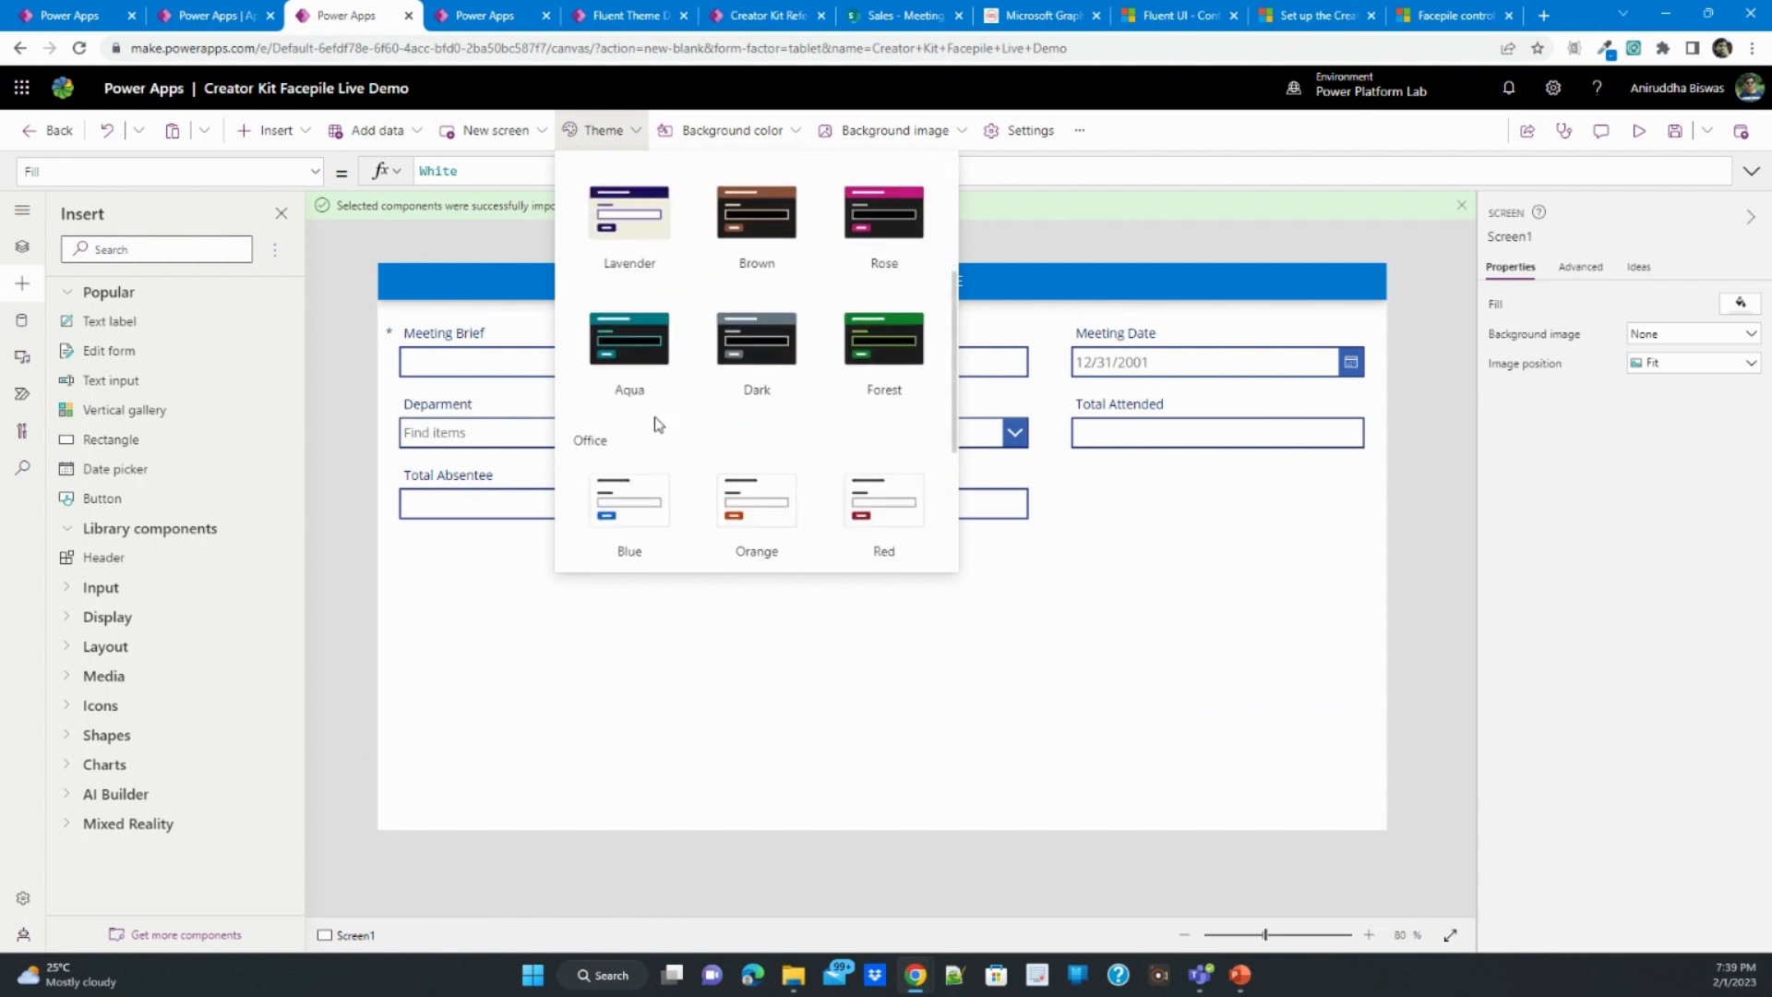
scroll(647, 449, down, 1)
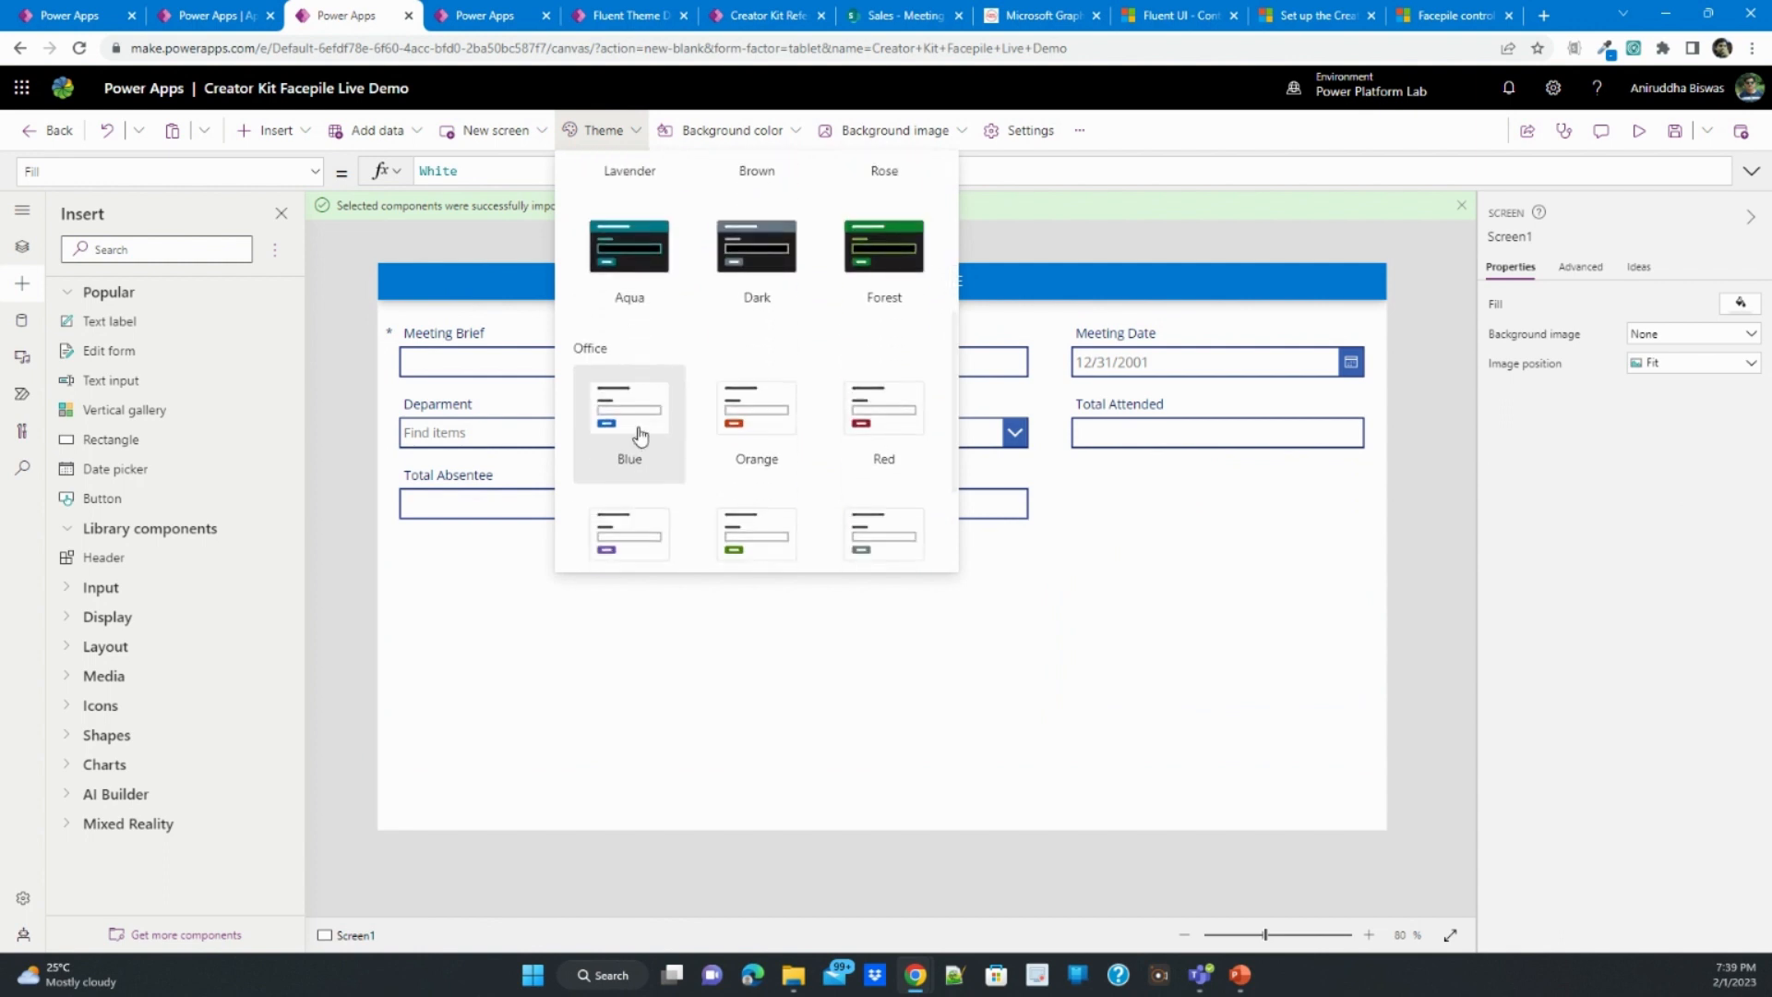
click(640, 436)
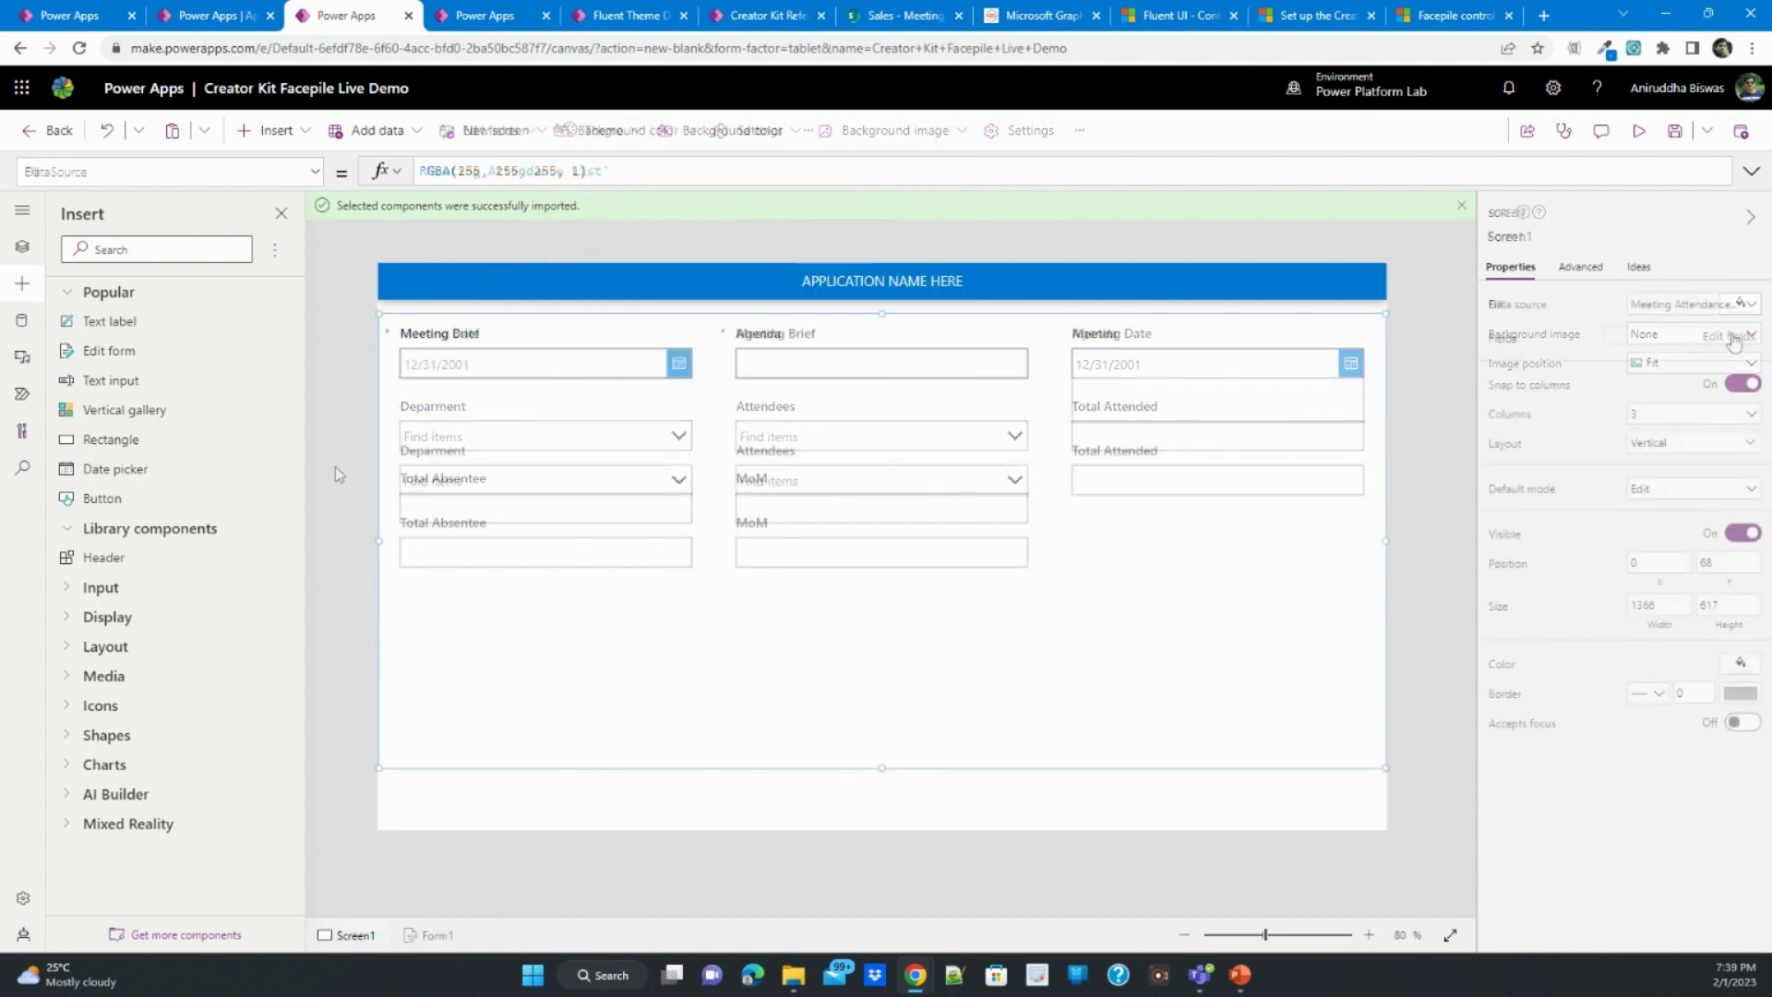
- Add a custom card to the form between Attendees and Total Attended, and place the Meeting Date field after Agenda
click(1729, 336)
click(1456, 264)
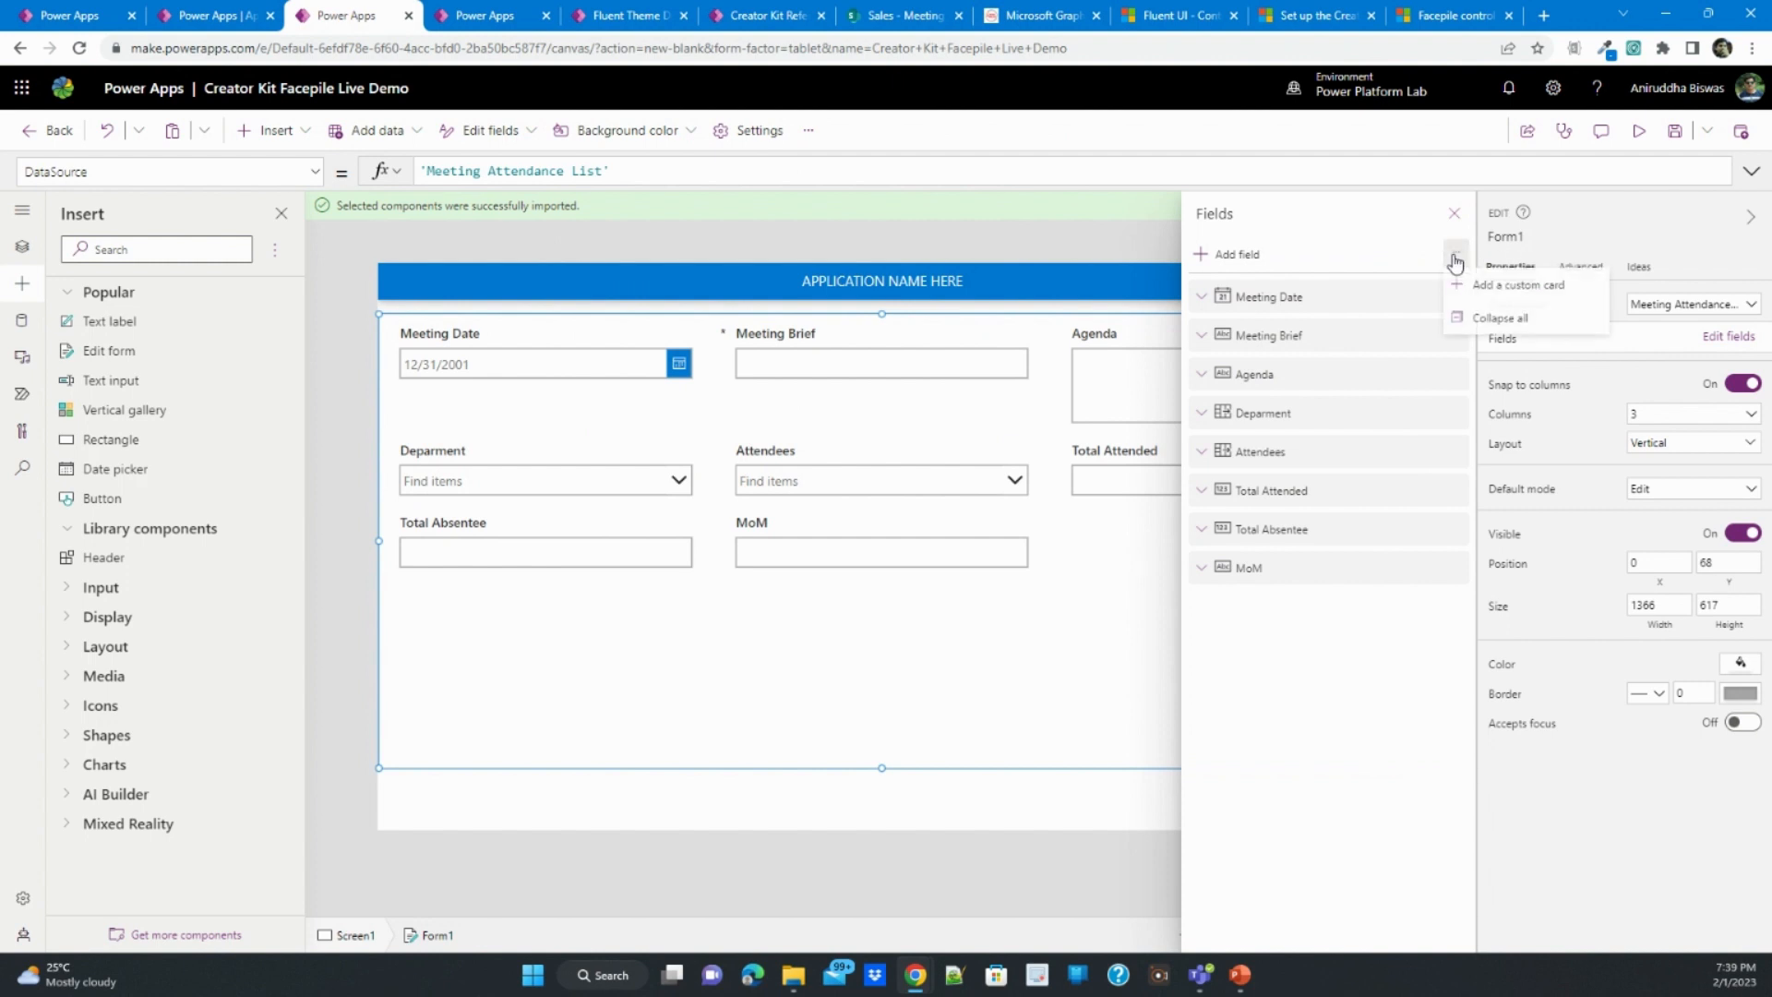
click(1477, 284)
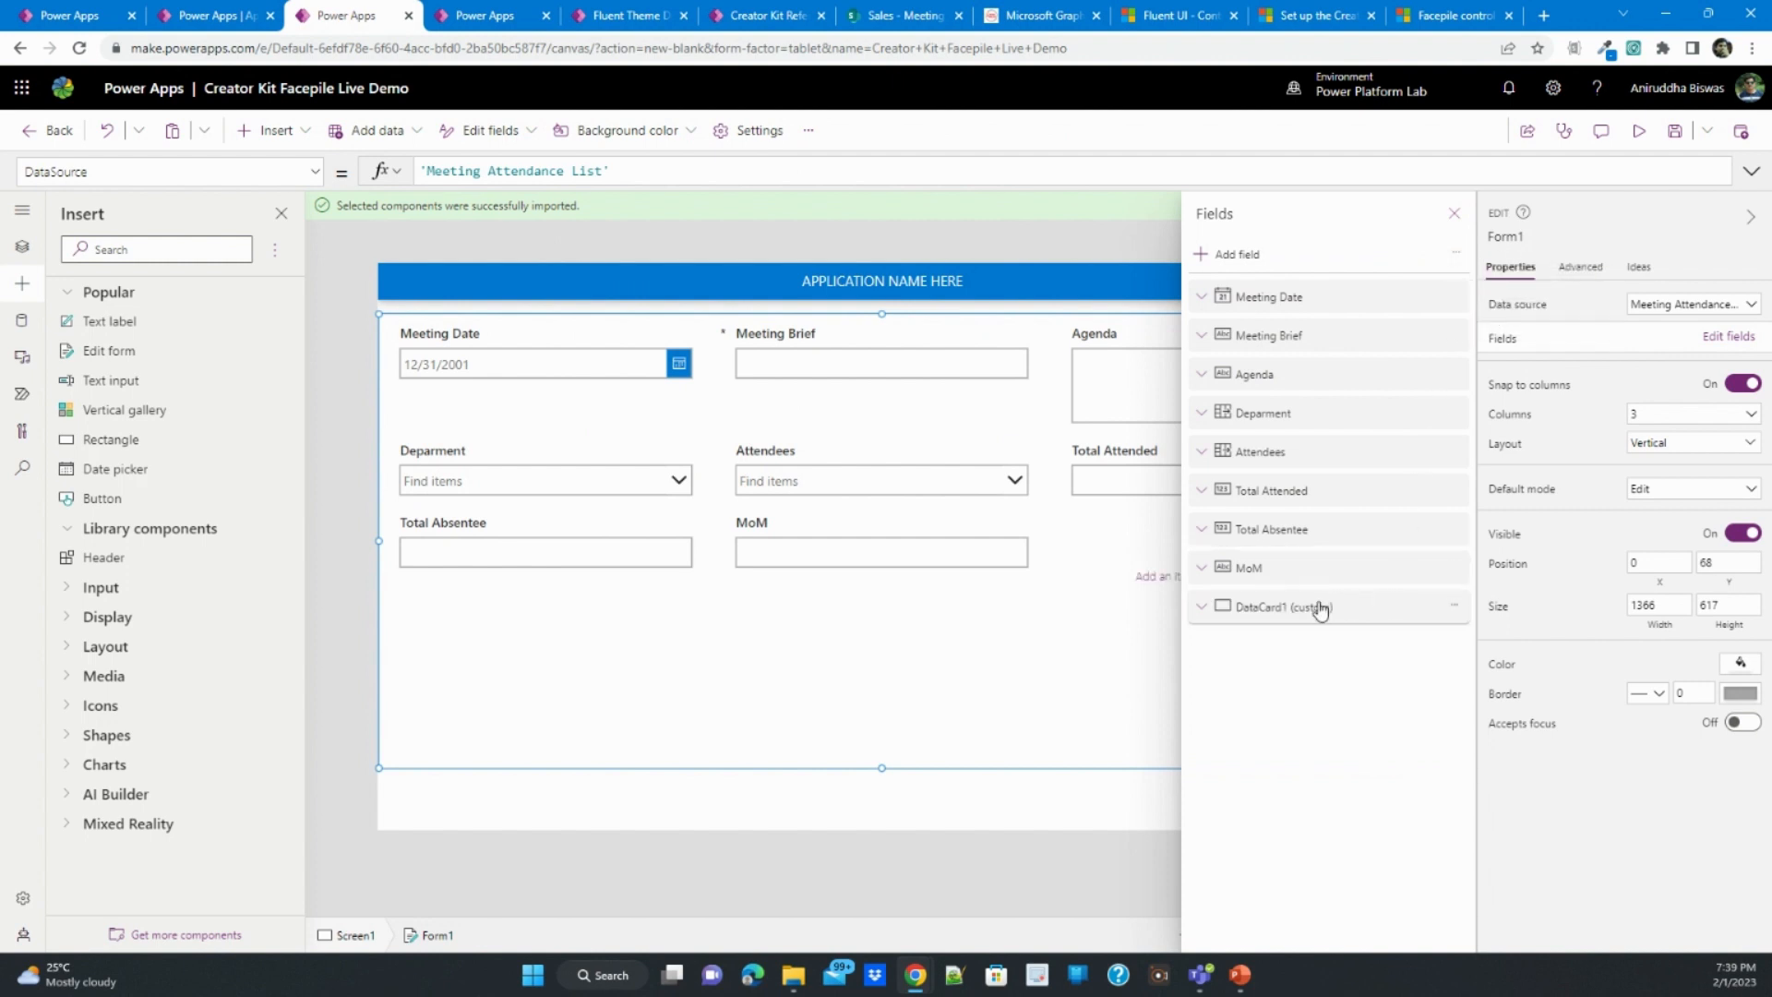
drag(1317, 606, 1317, 480)
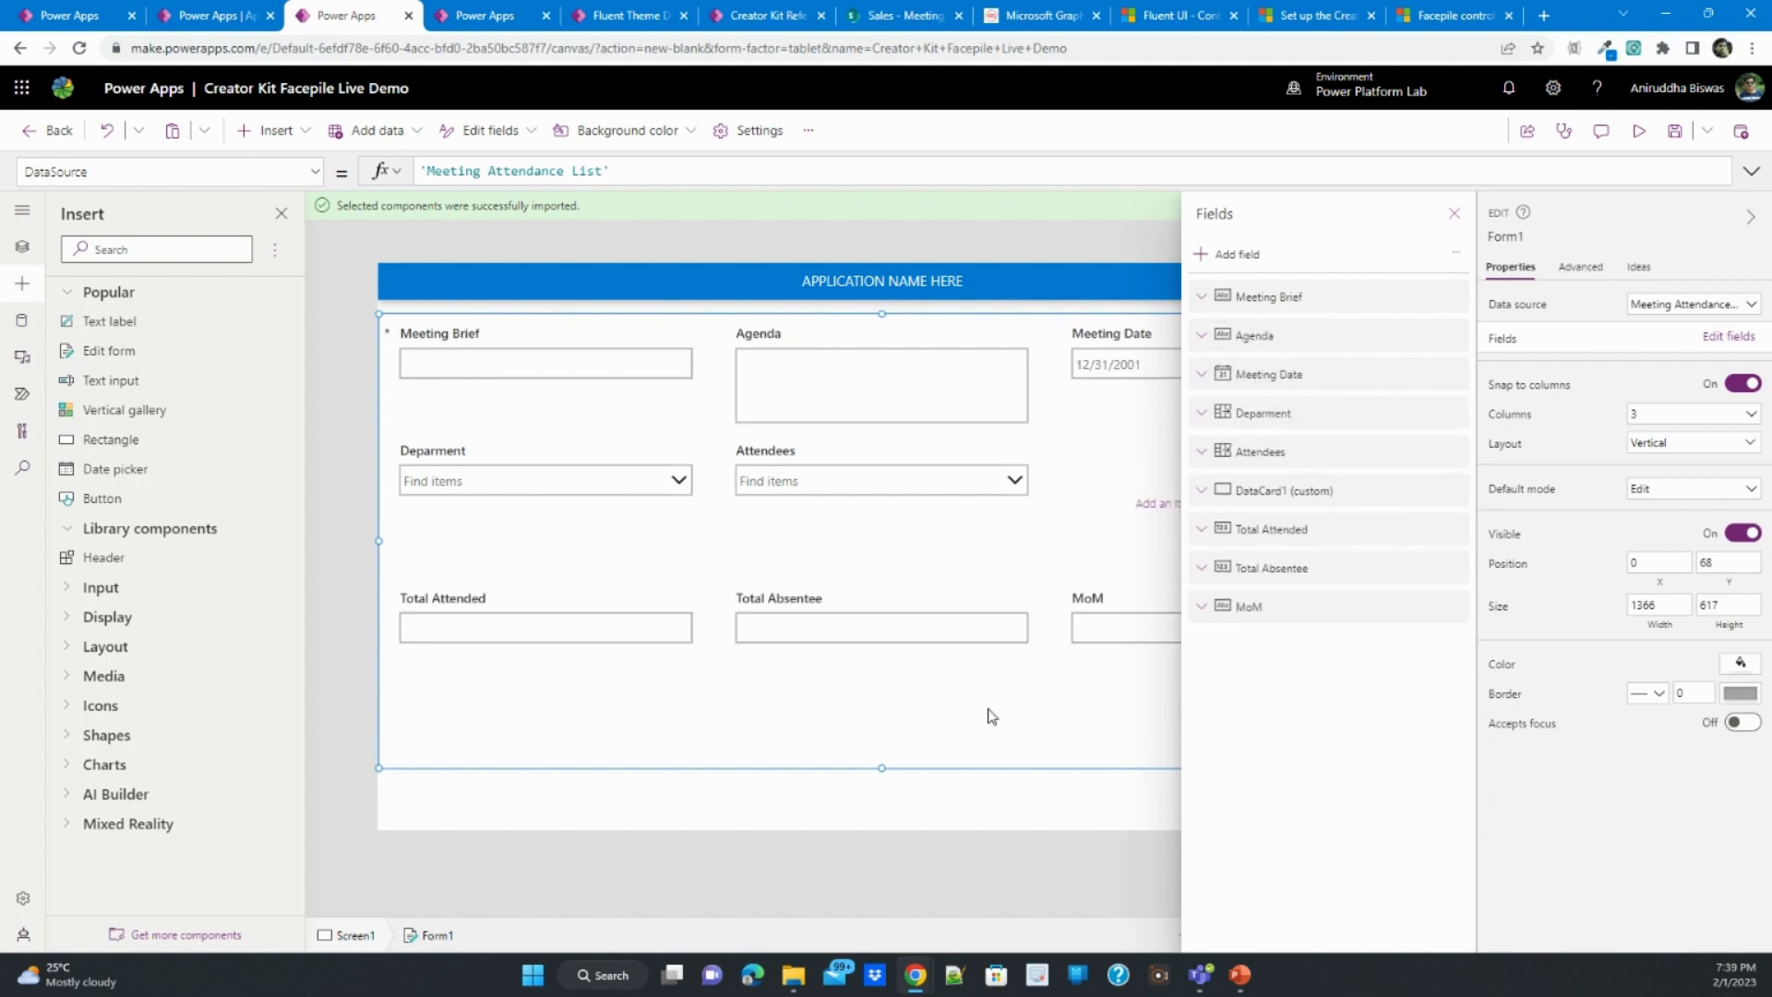
click(1455, 214)
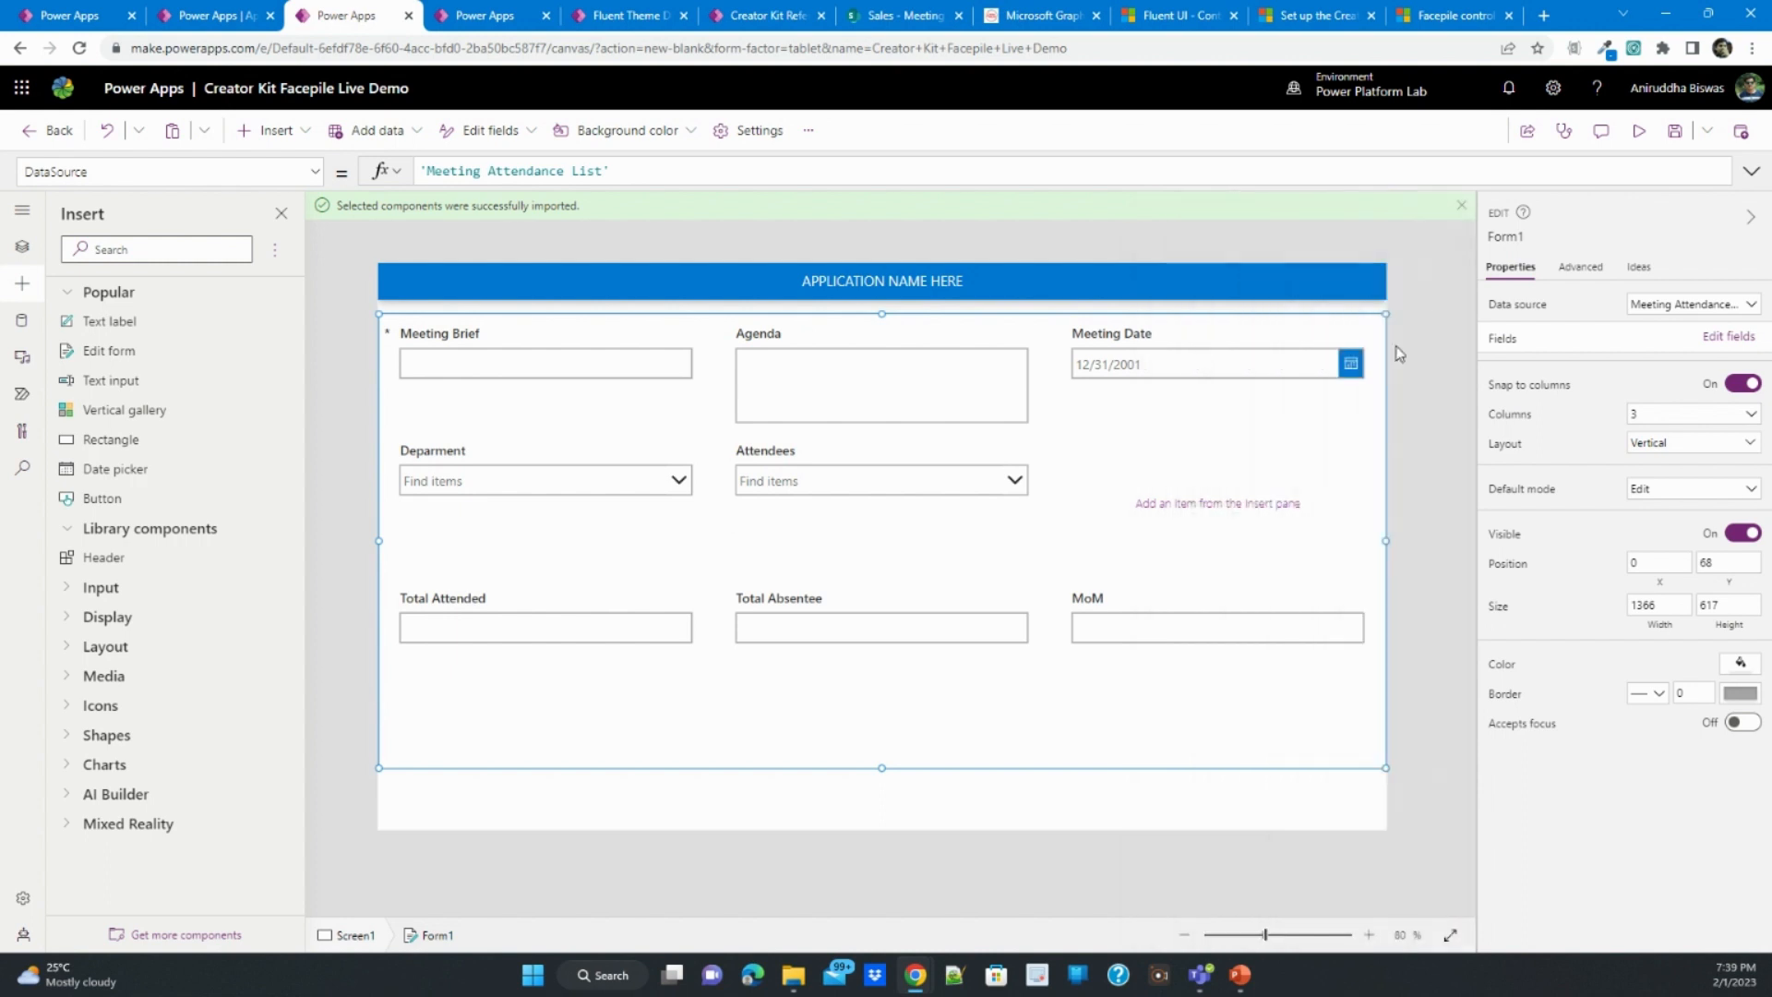
- Import the Fluent Facepile (1.0.14) Preview code component and insert it into the form's empty custom card
click(1237, 499)
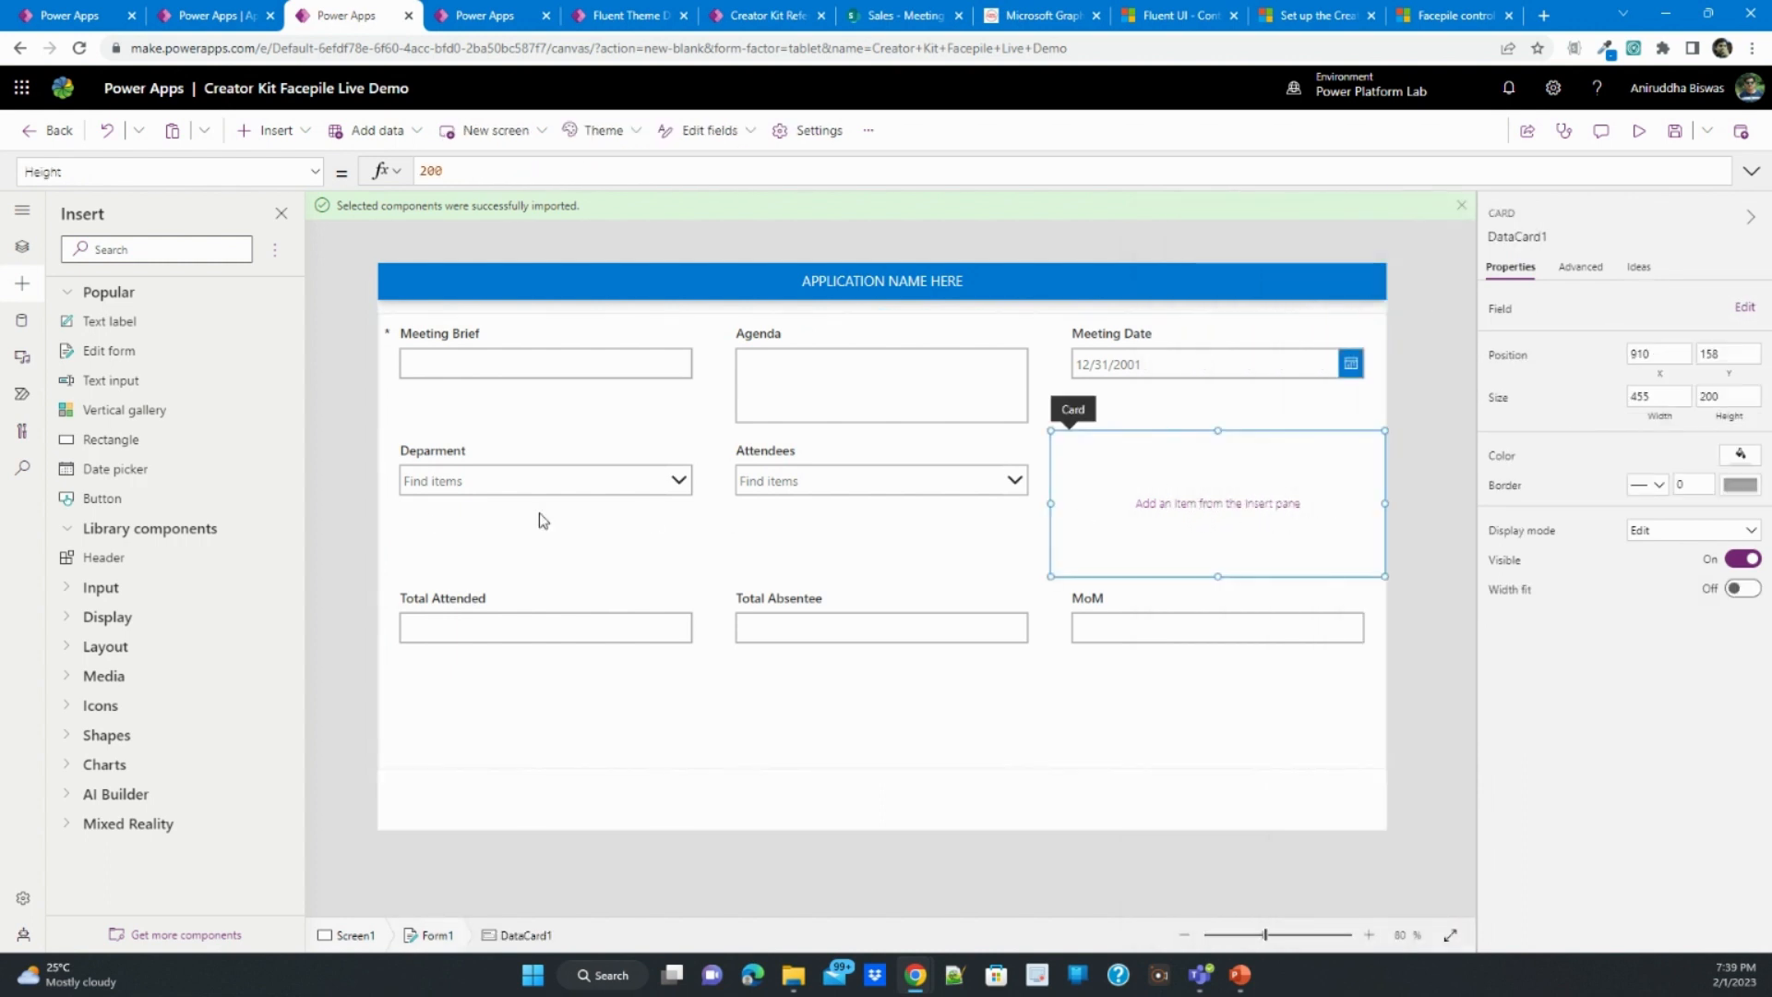
click(162, 935)
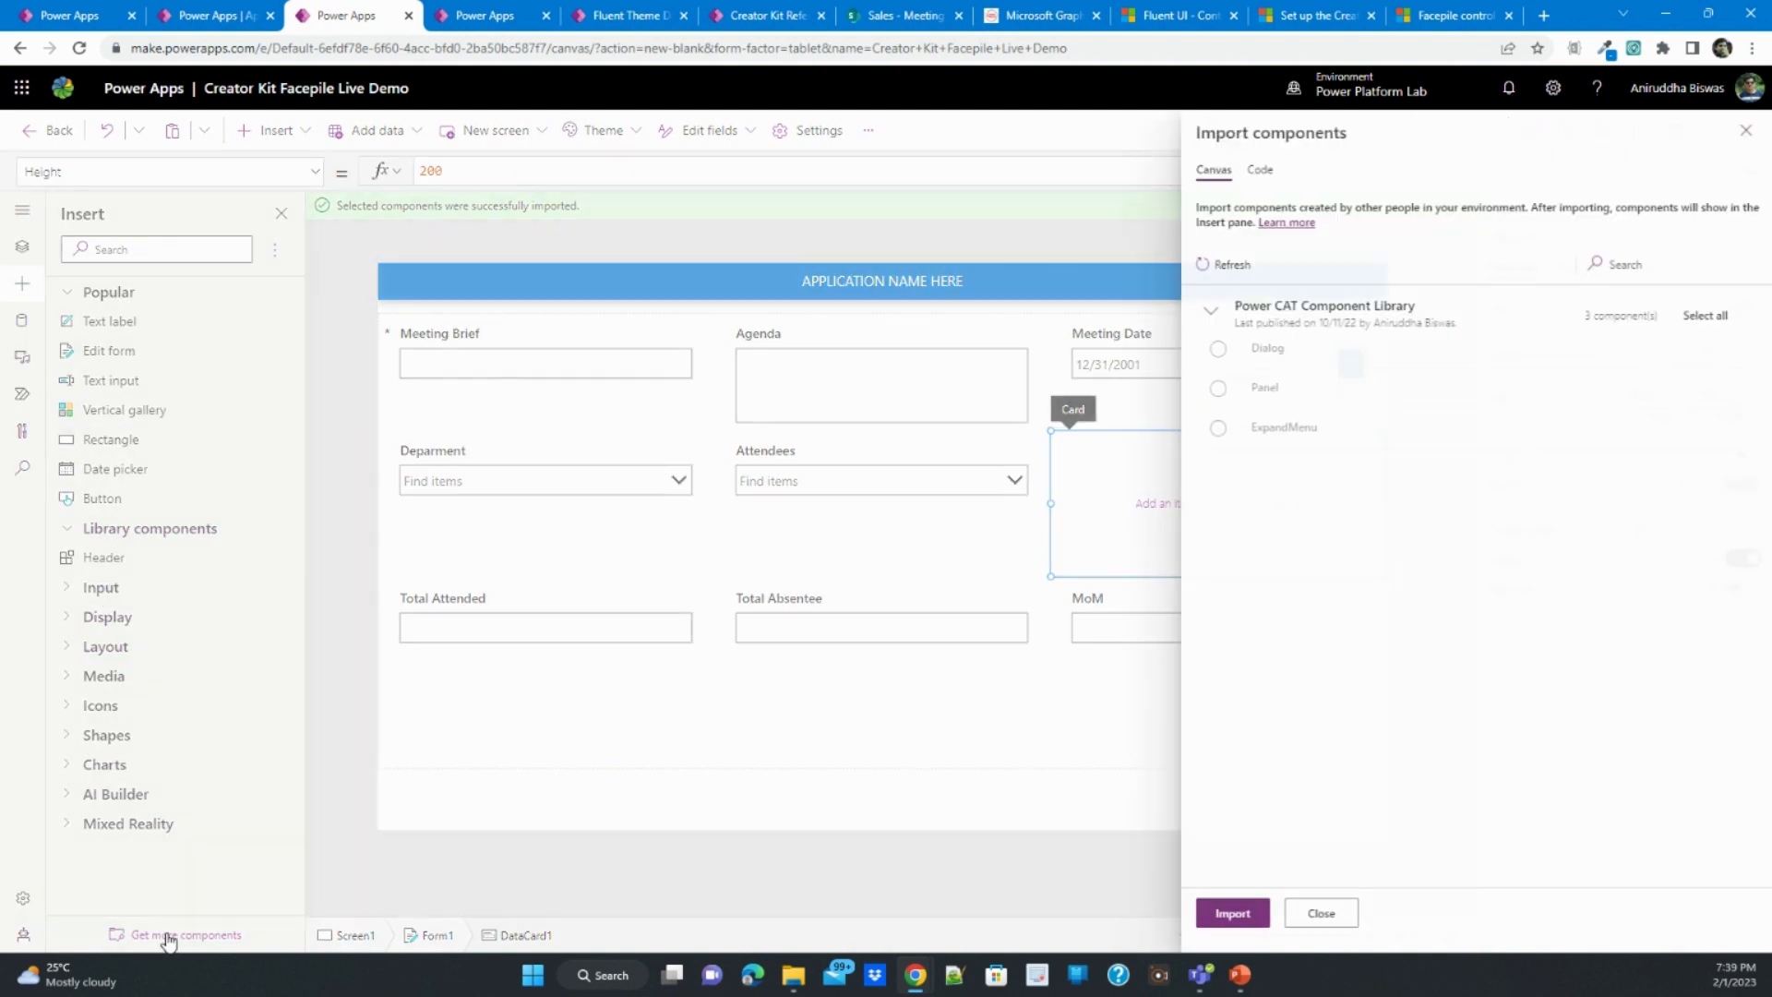
click(1256, 170)
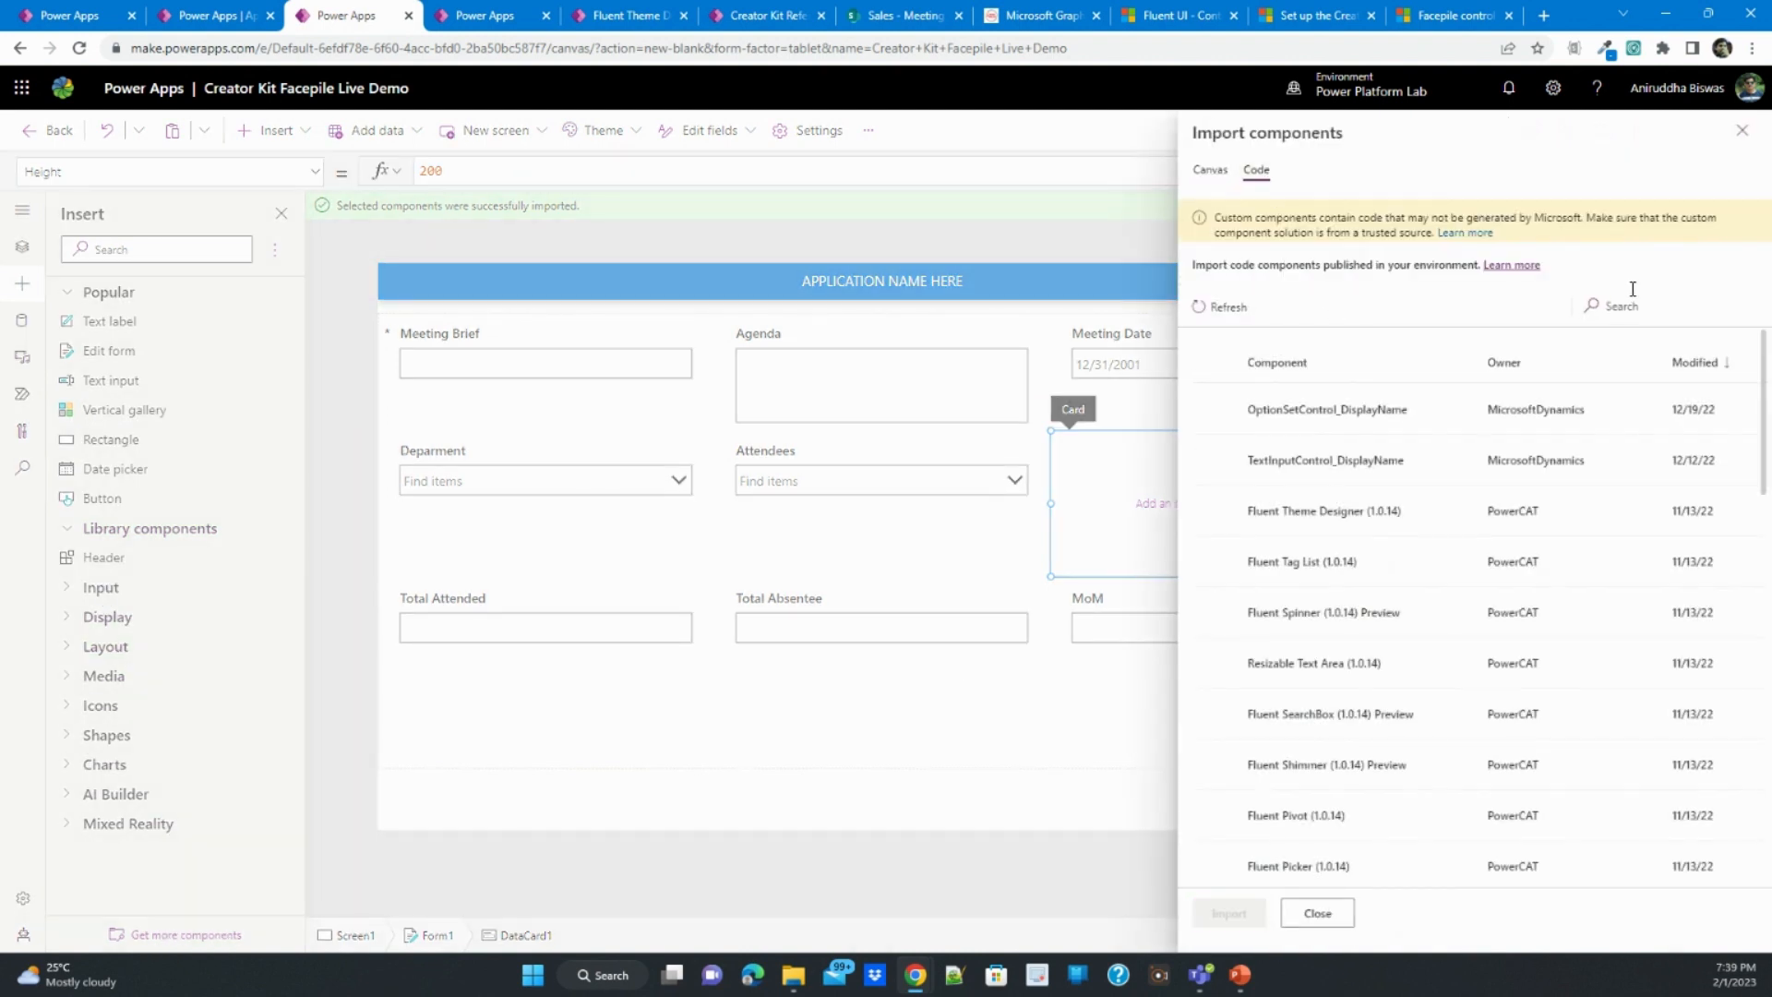
click(1648, 303)
text(face)
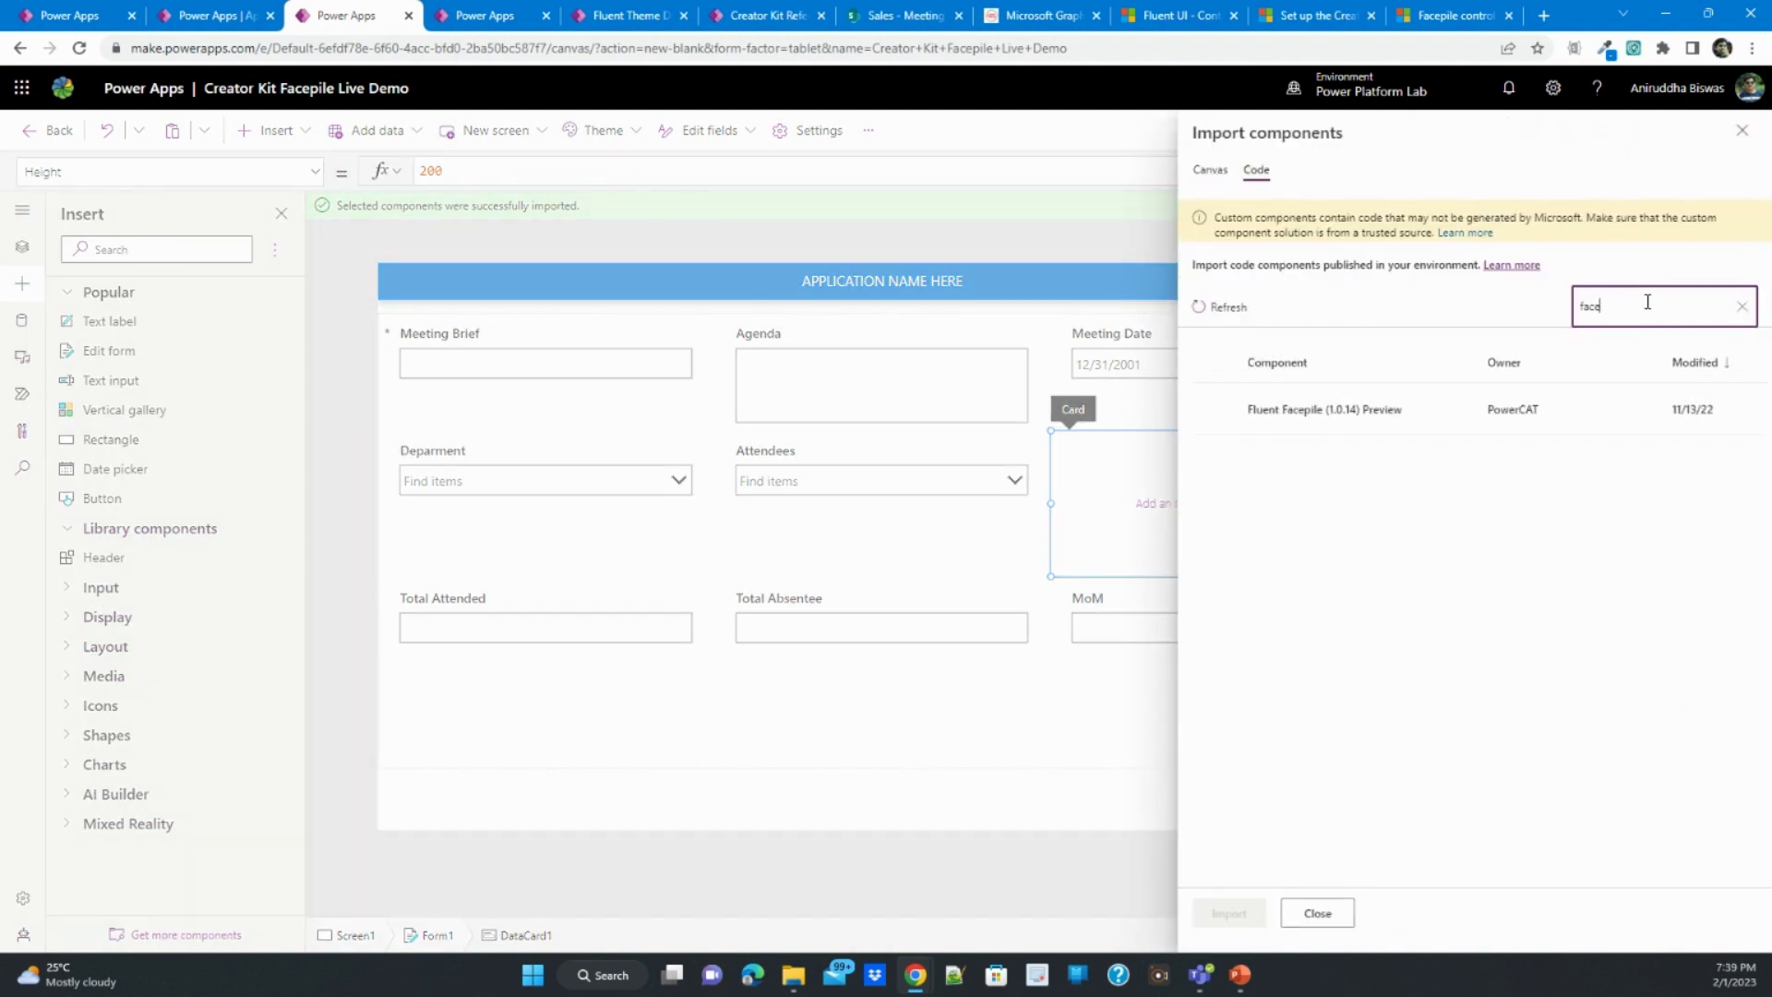
click(1216, 408)
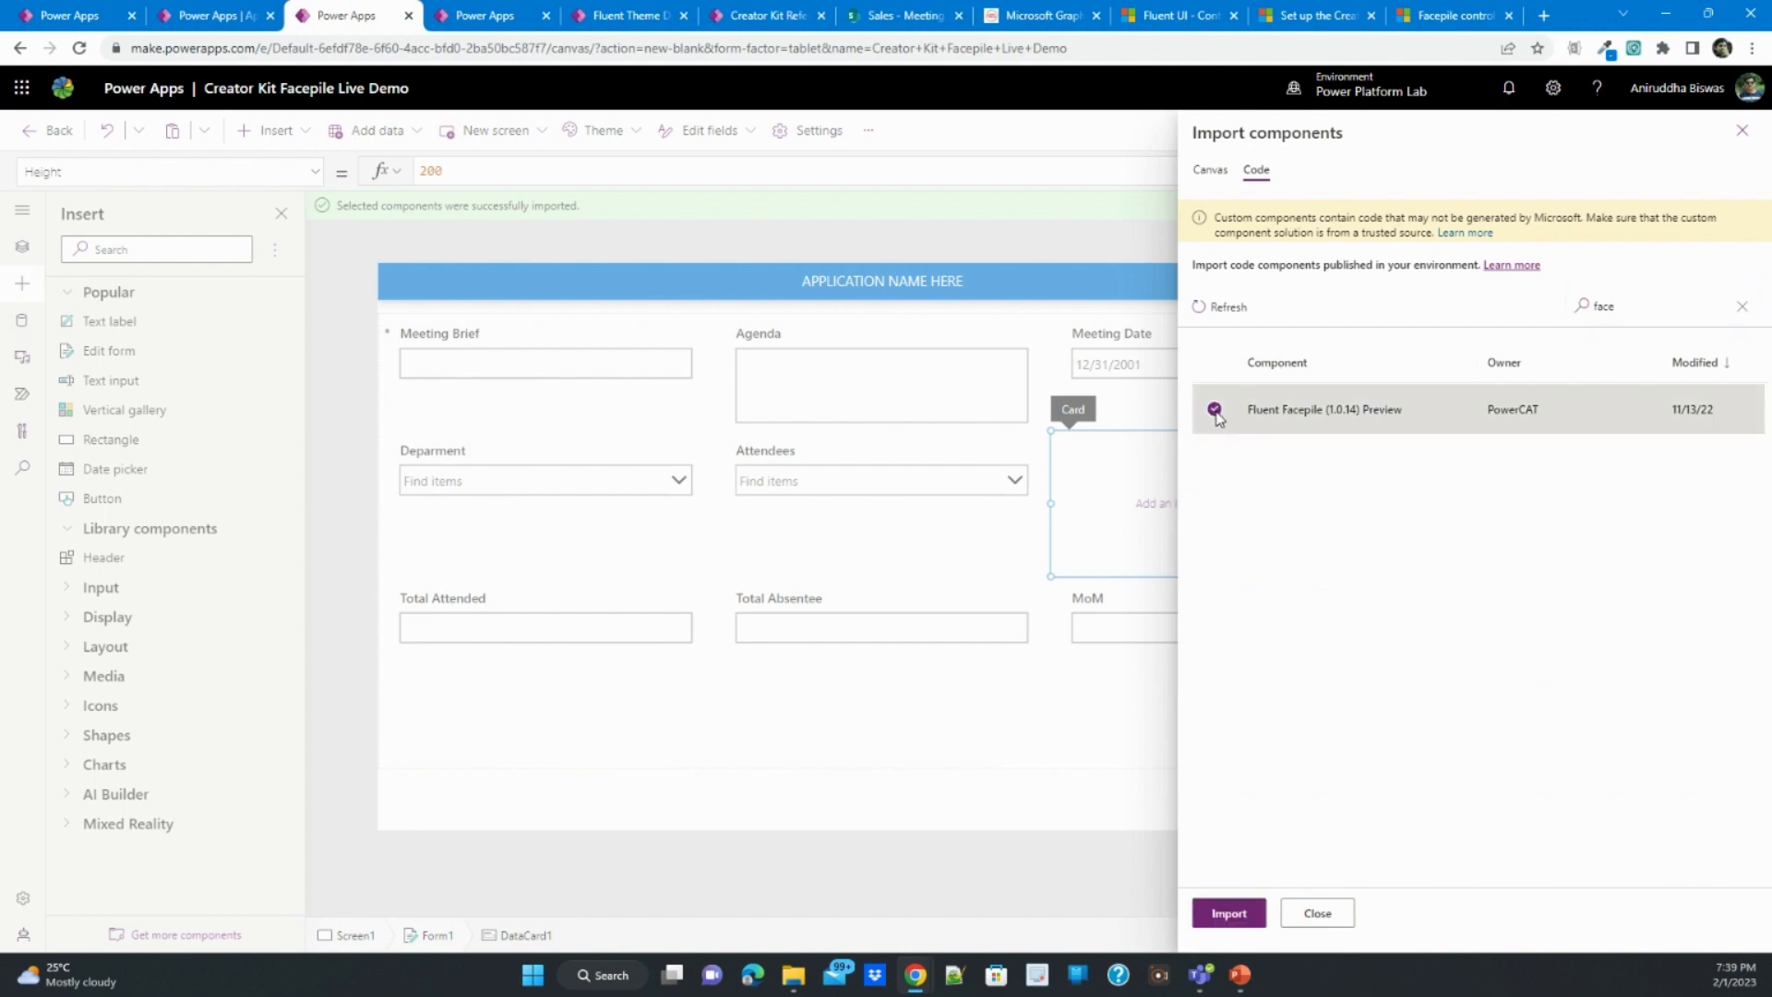
click(1228, 912)
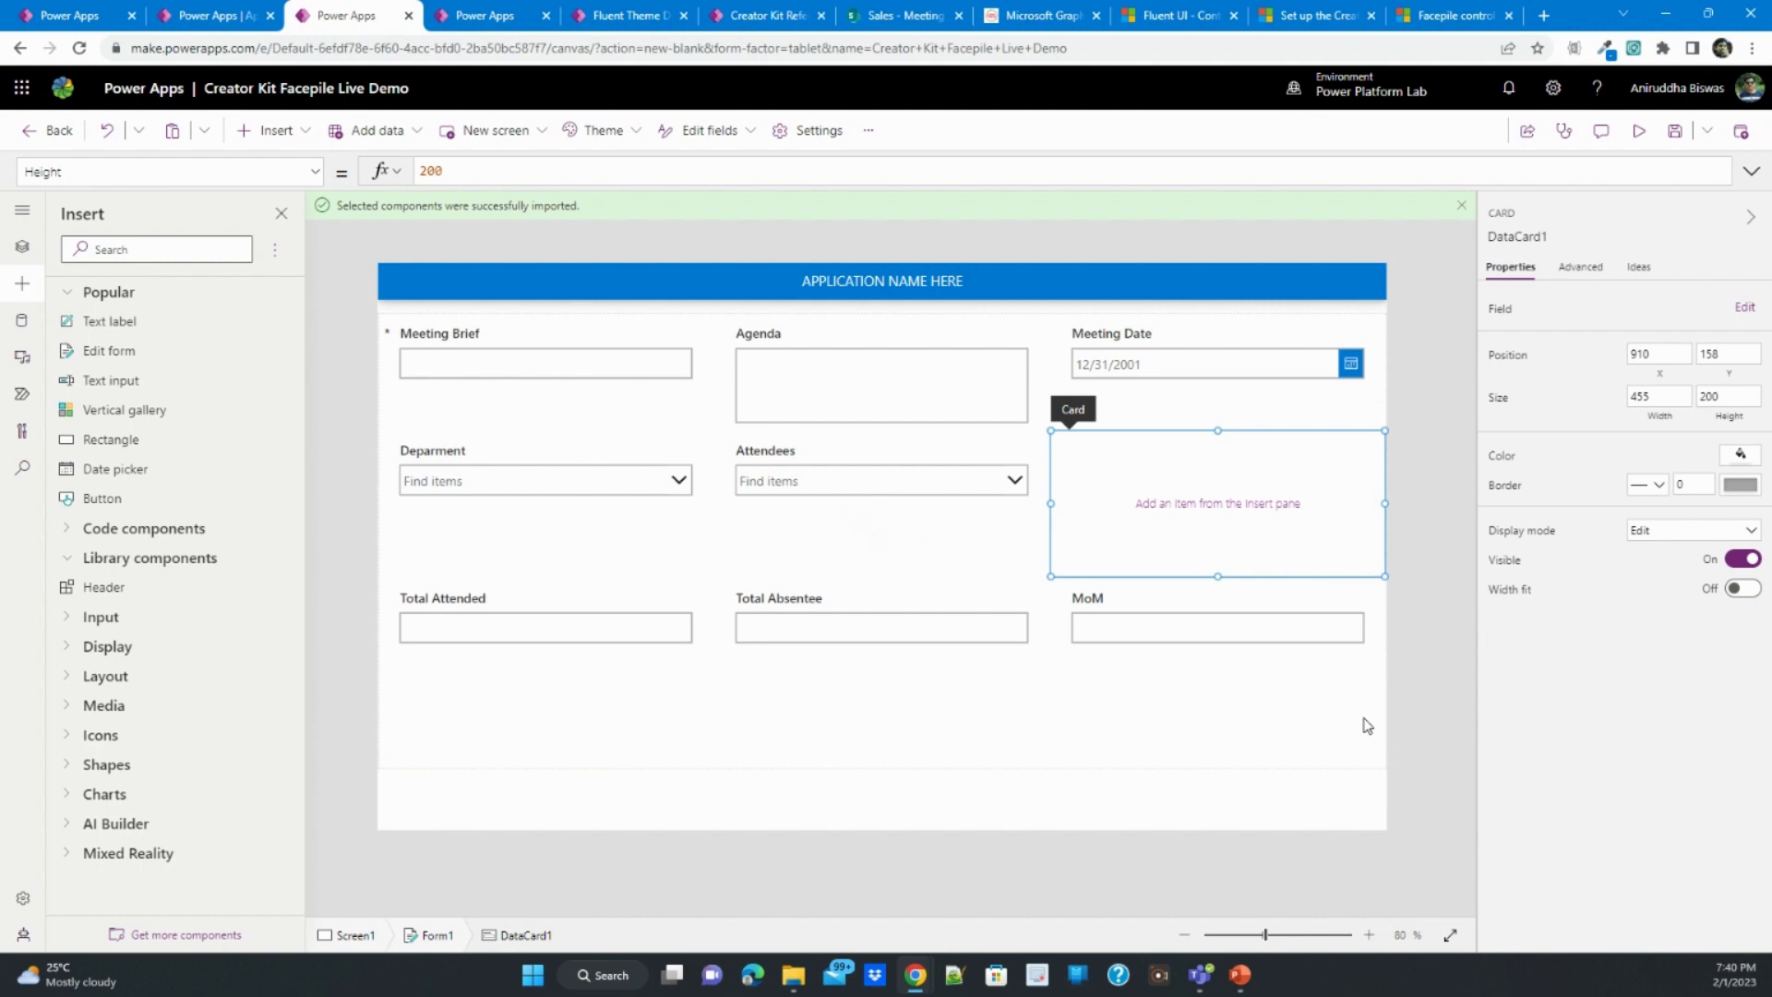
click(66, 534)
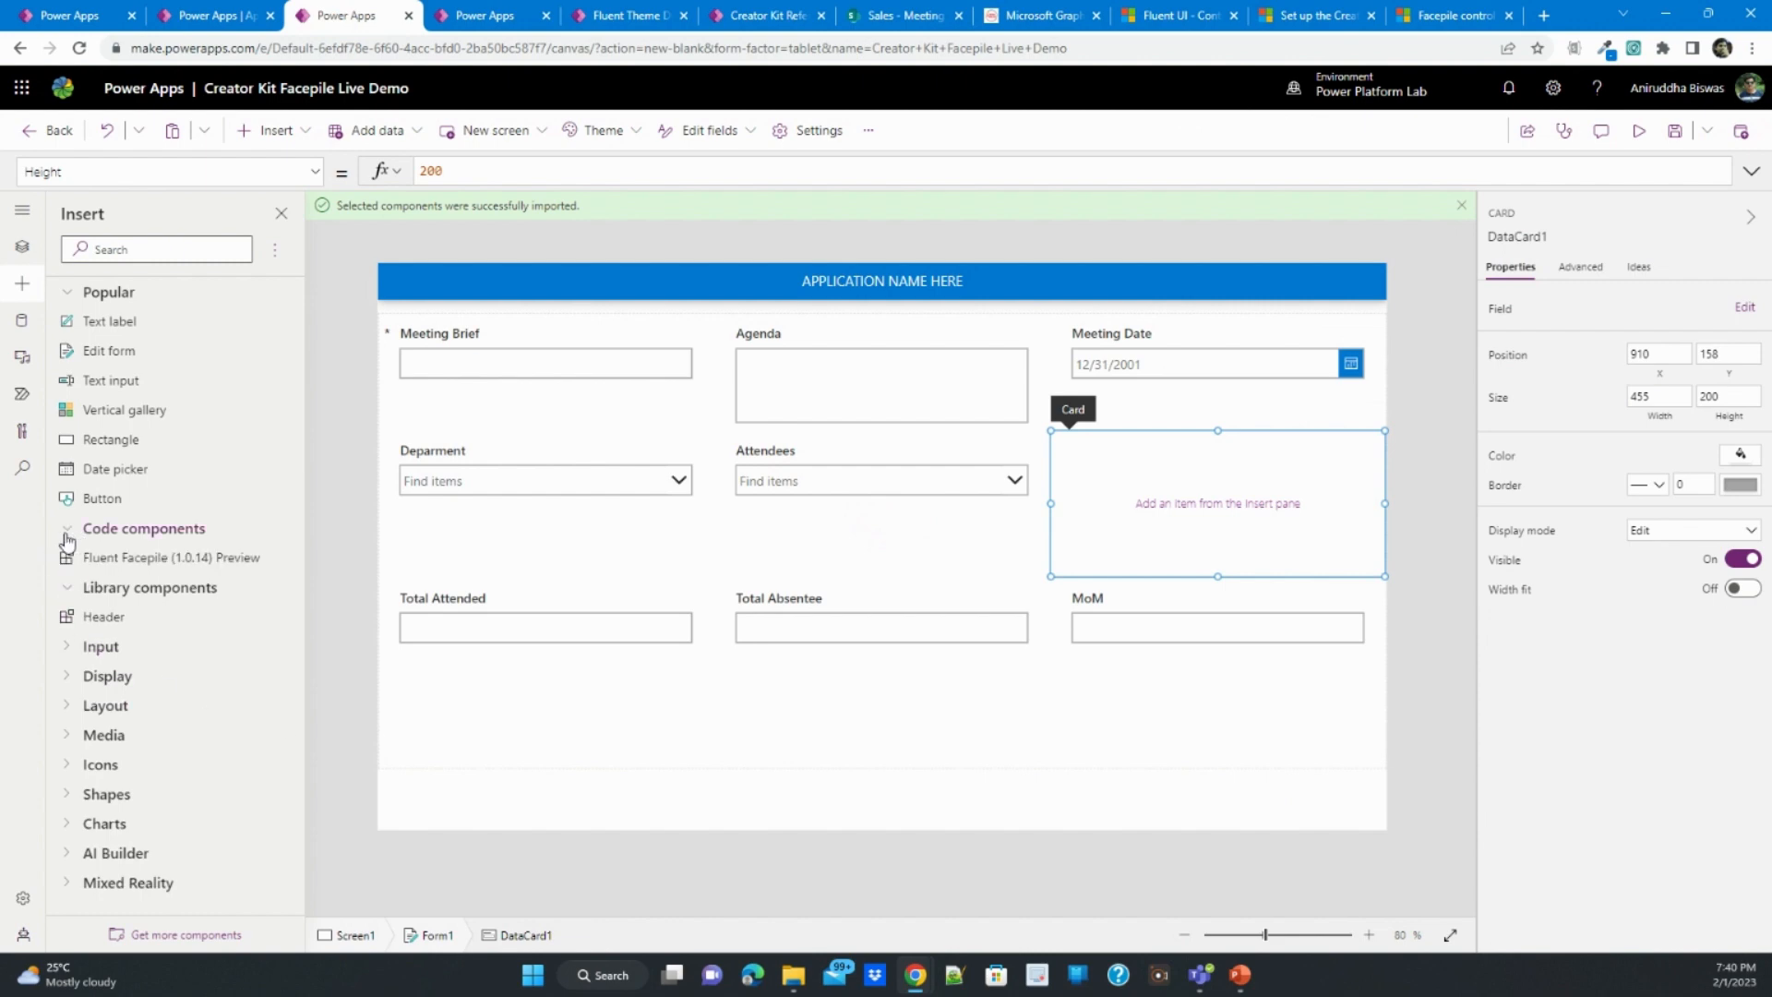
click(134, 558)
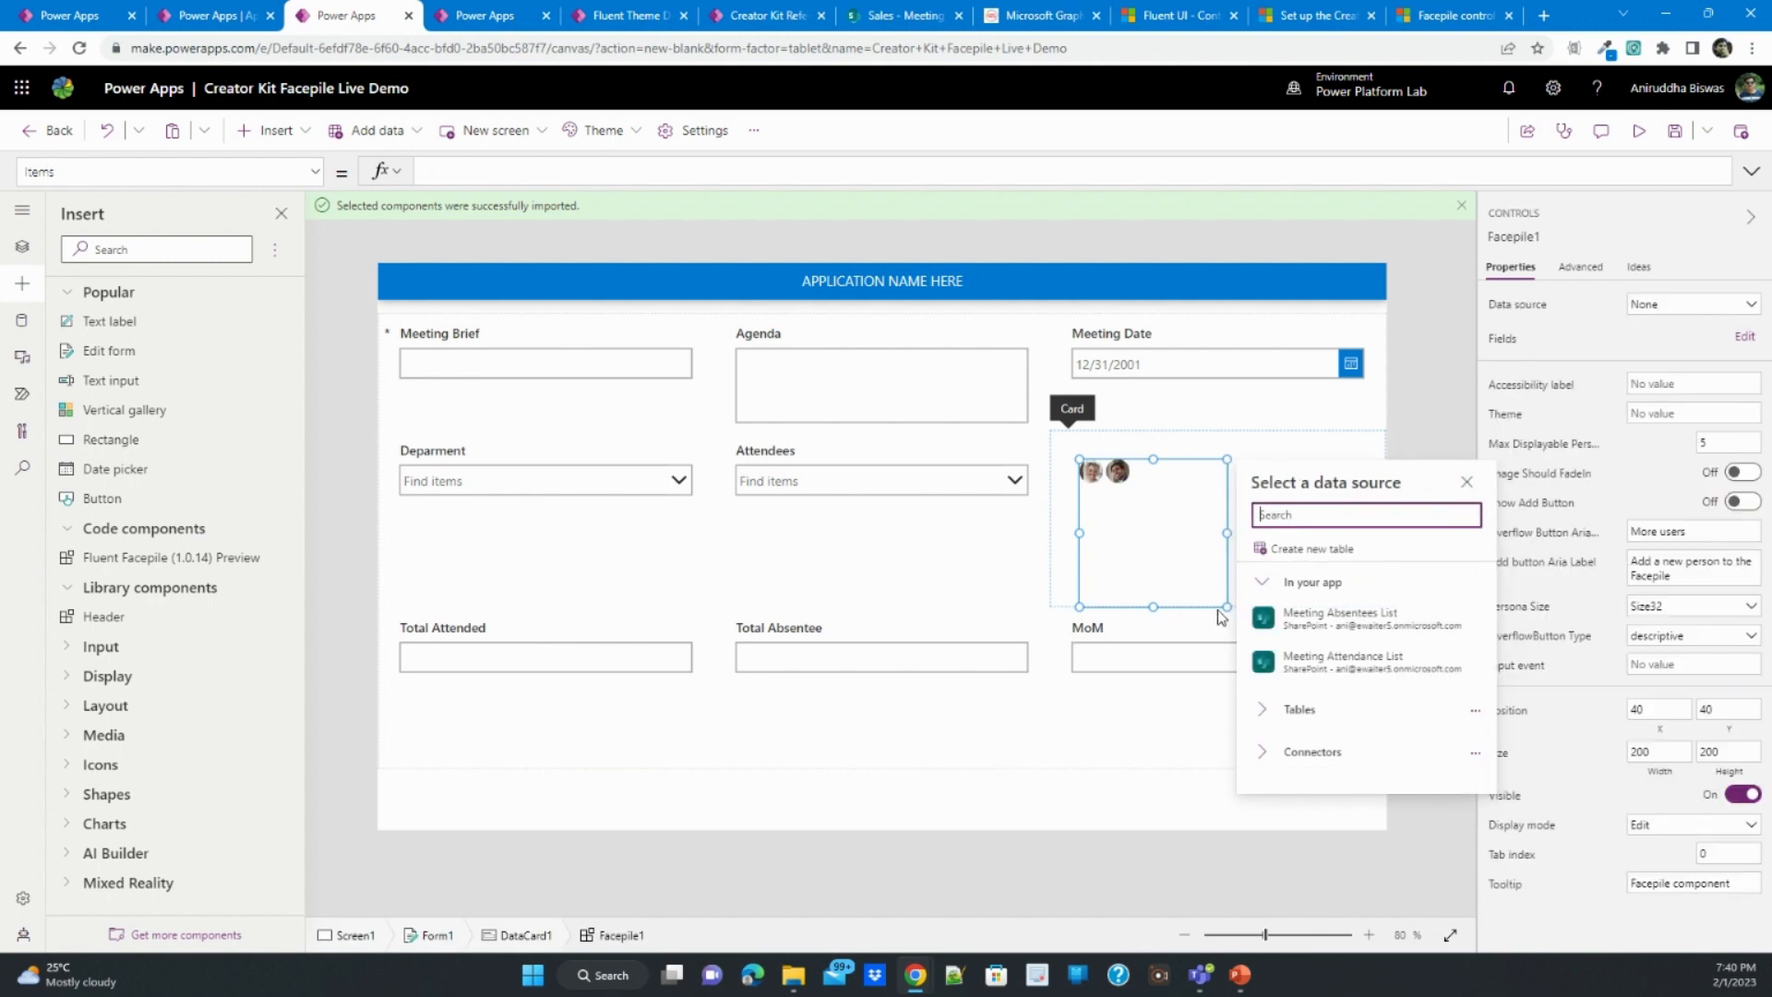
- Resize the Facepile to 200 by 68 within its card and set its persona size to Size56
drag(1227, 607, 1224, 605)
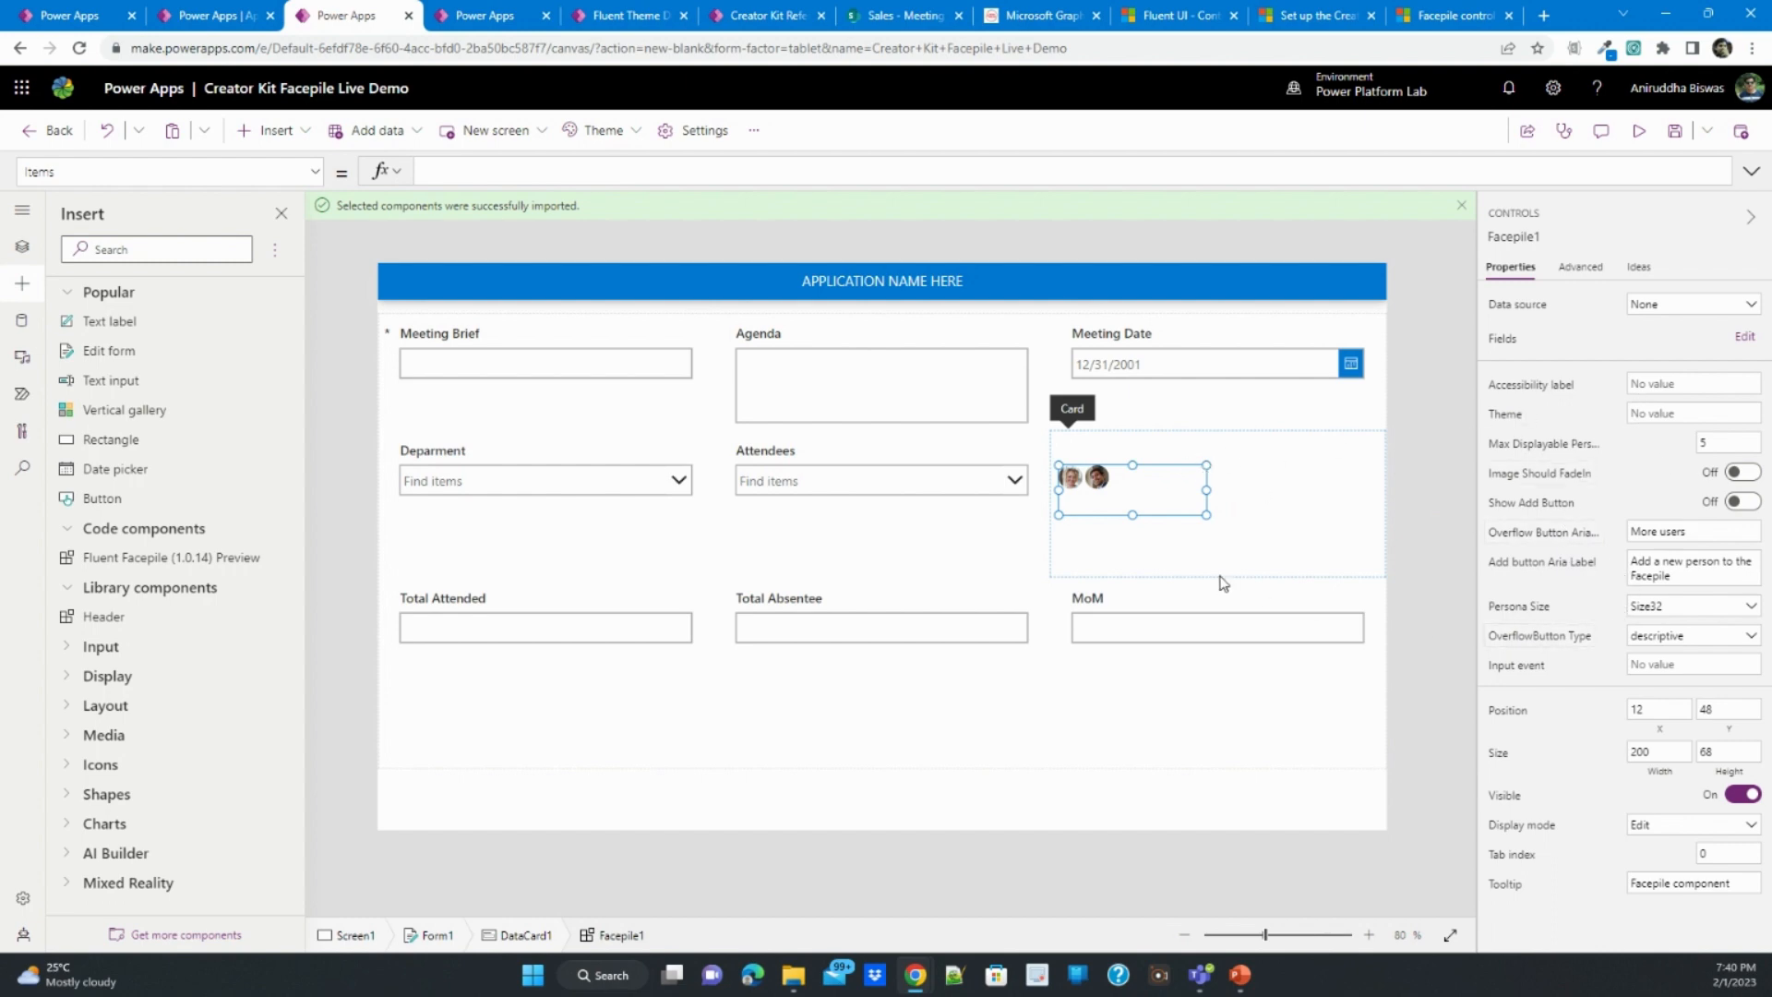
click(1653, 606)
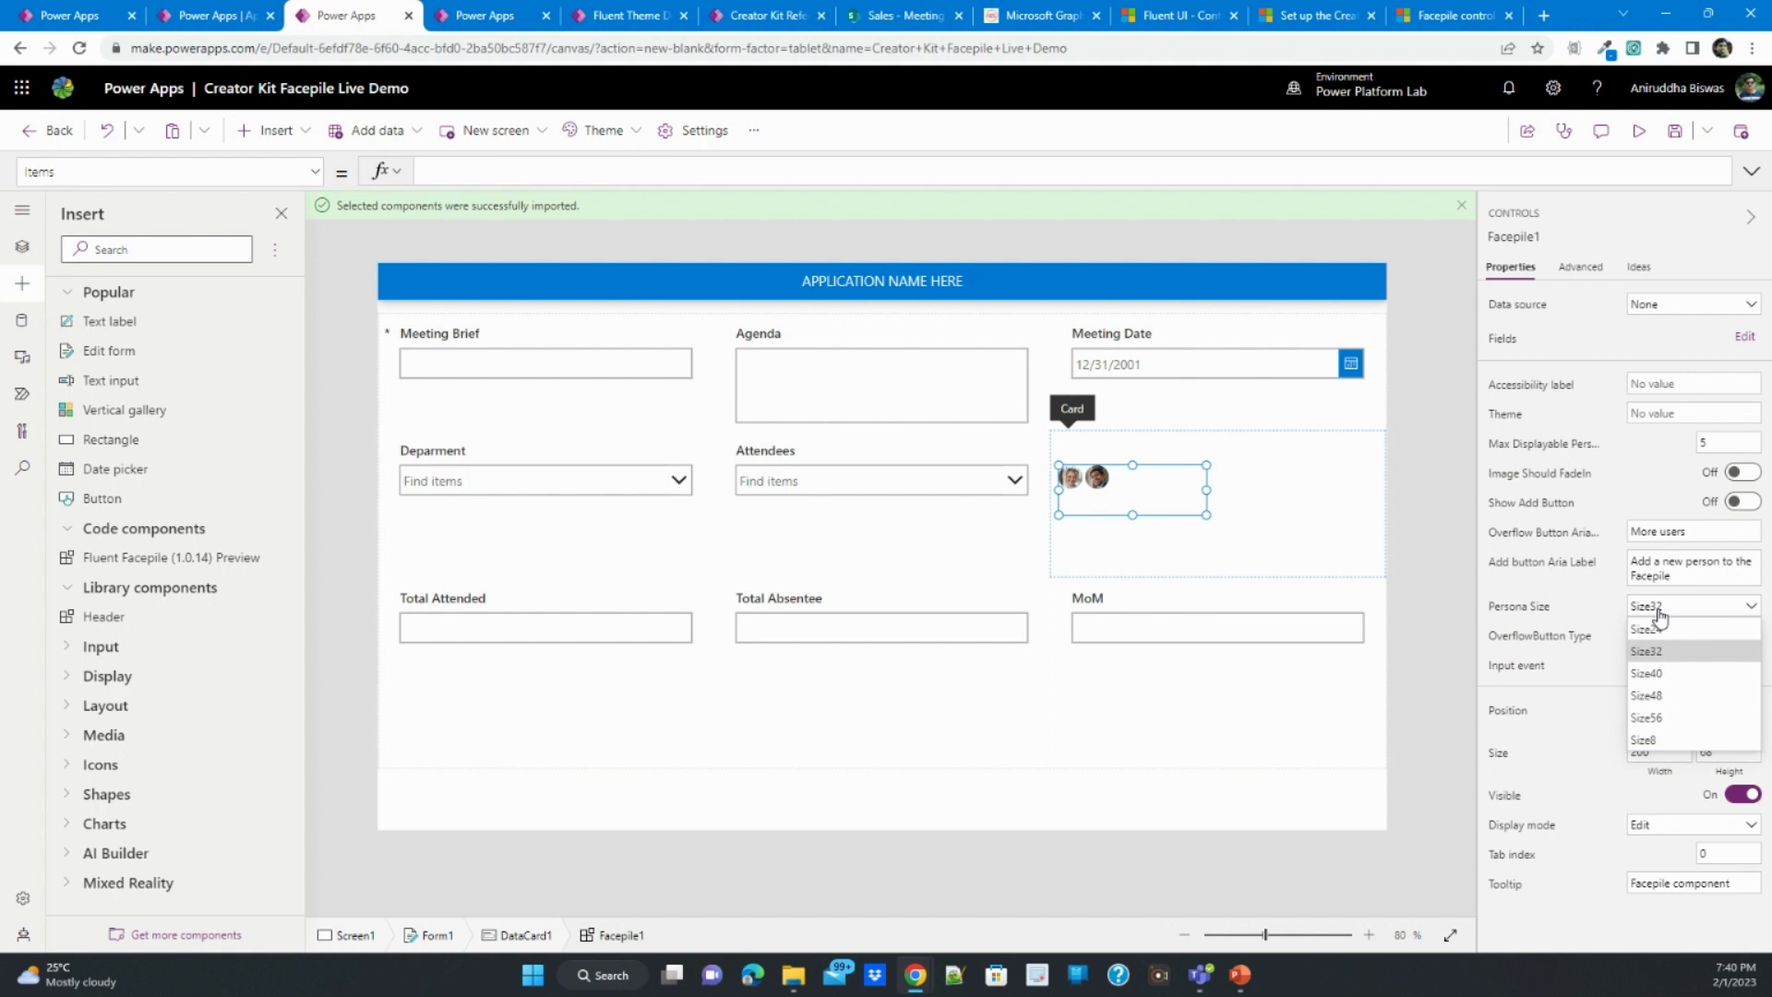
click(1667, 701)
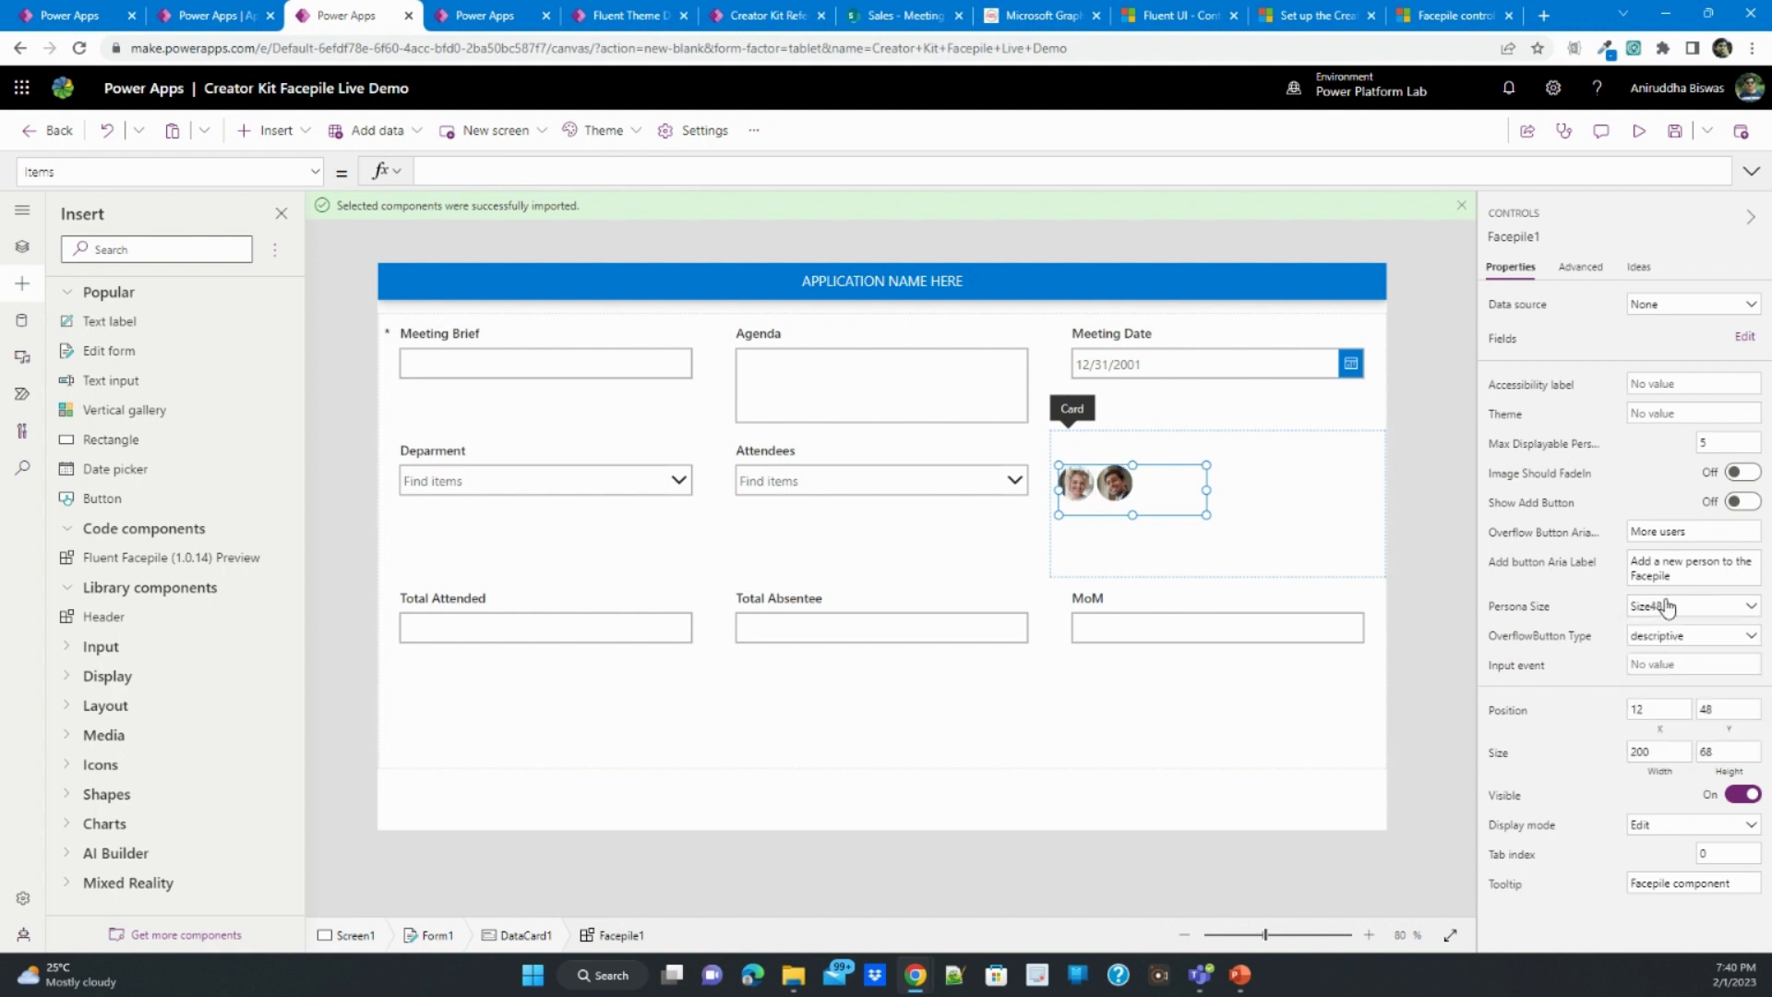
click(1666, 607)
click(1679, 725)
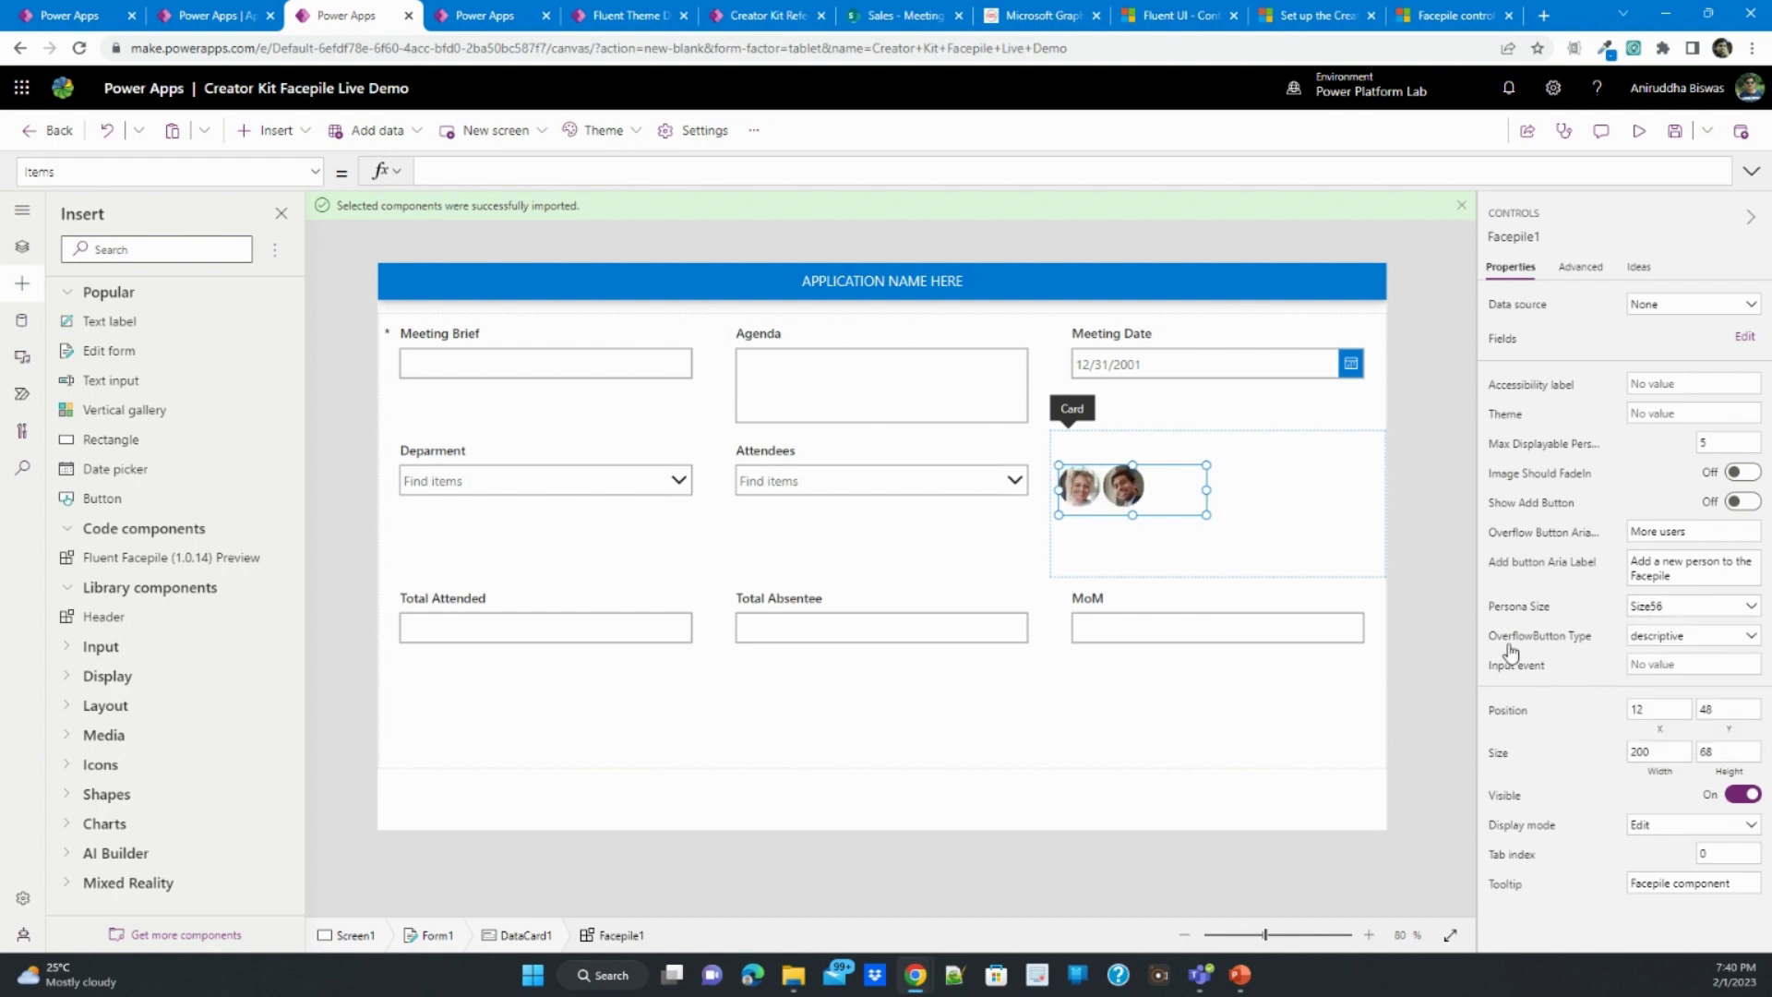
- Widen the Facepile to 400 and turn on its Show Add Button and Image Should FadeIn options
click(1312, 544)
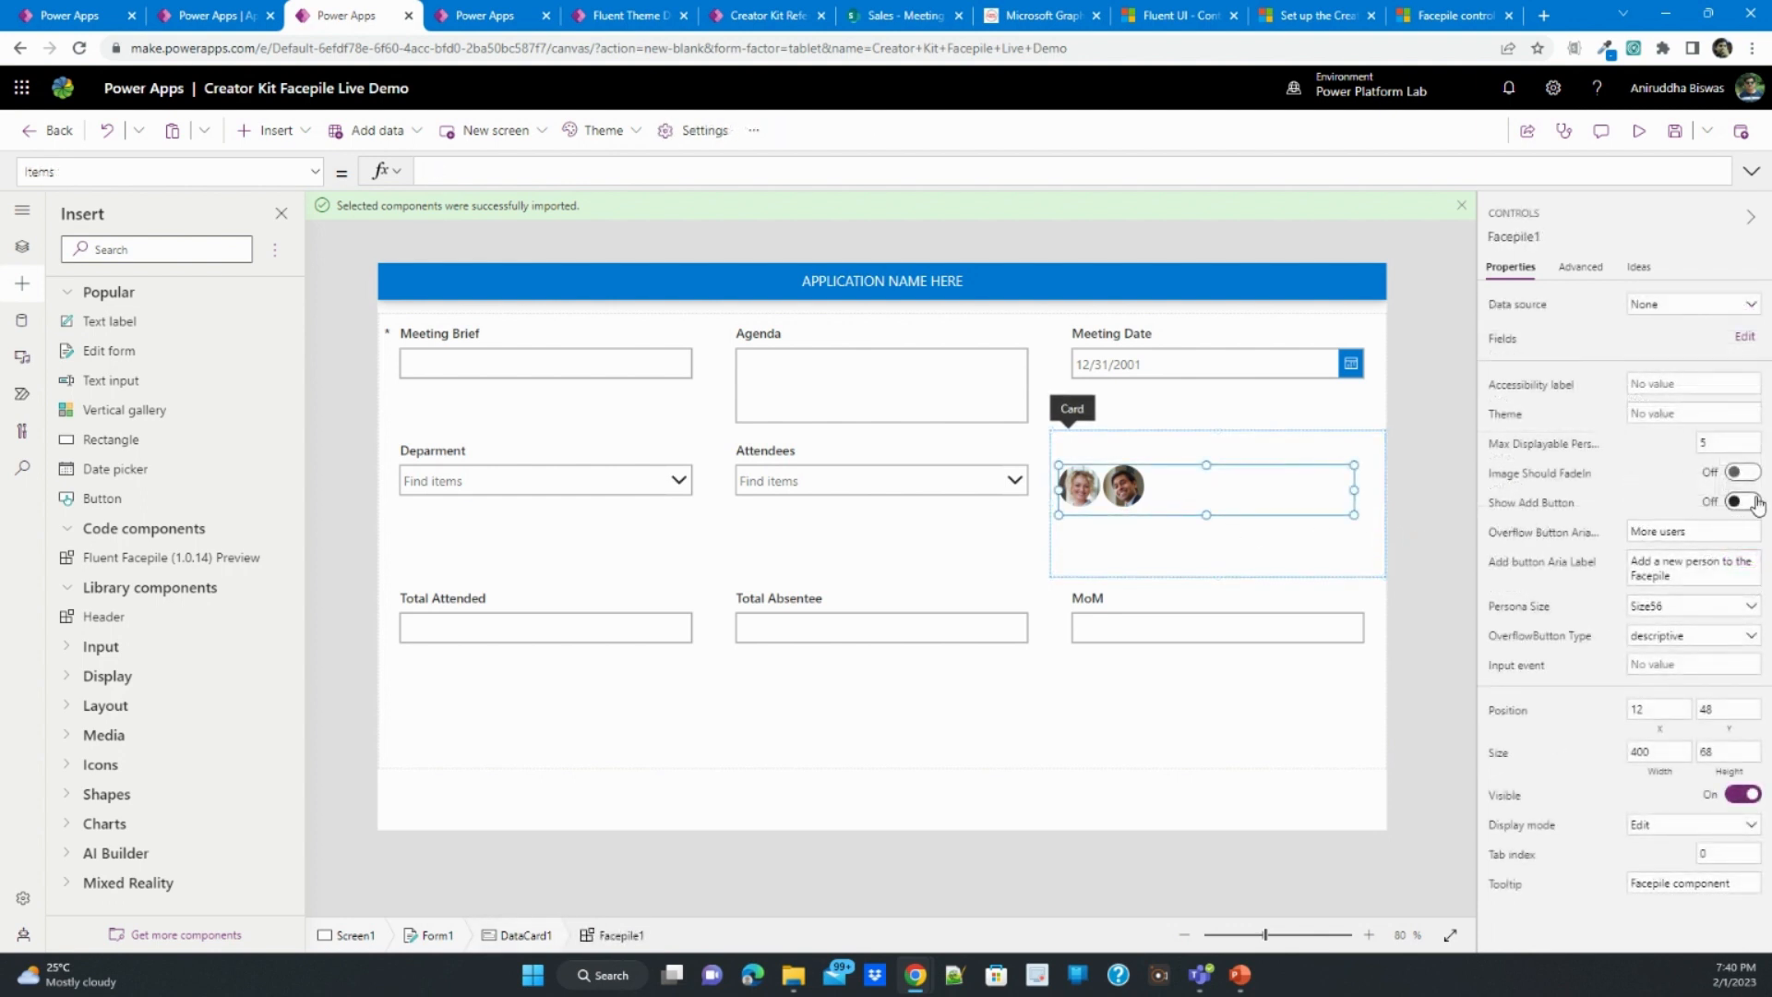
click(1754, 505)
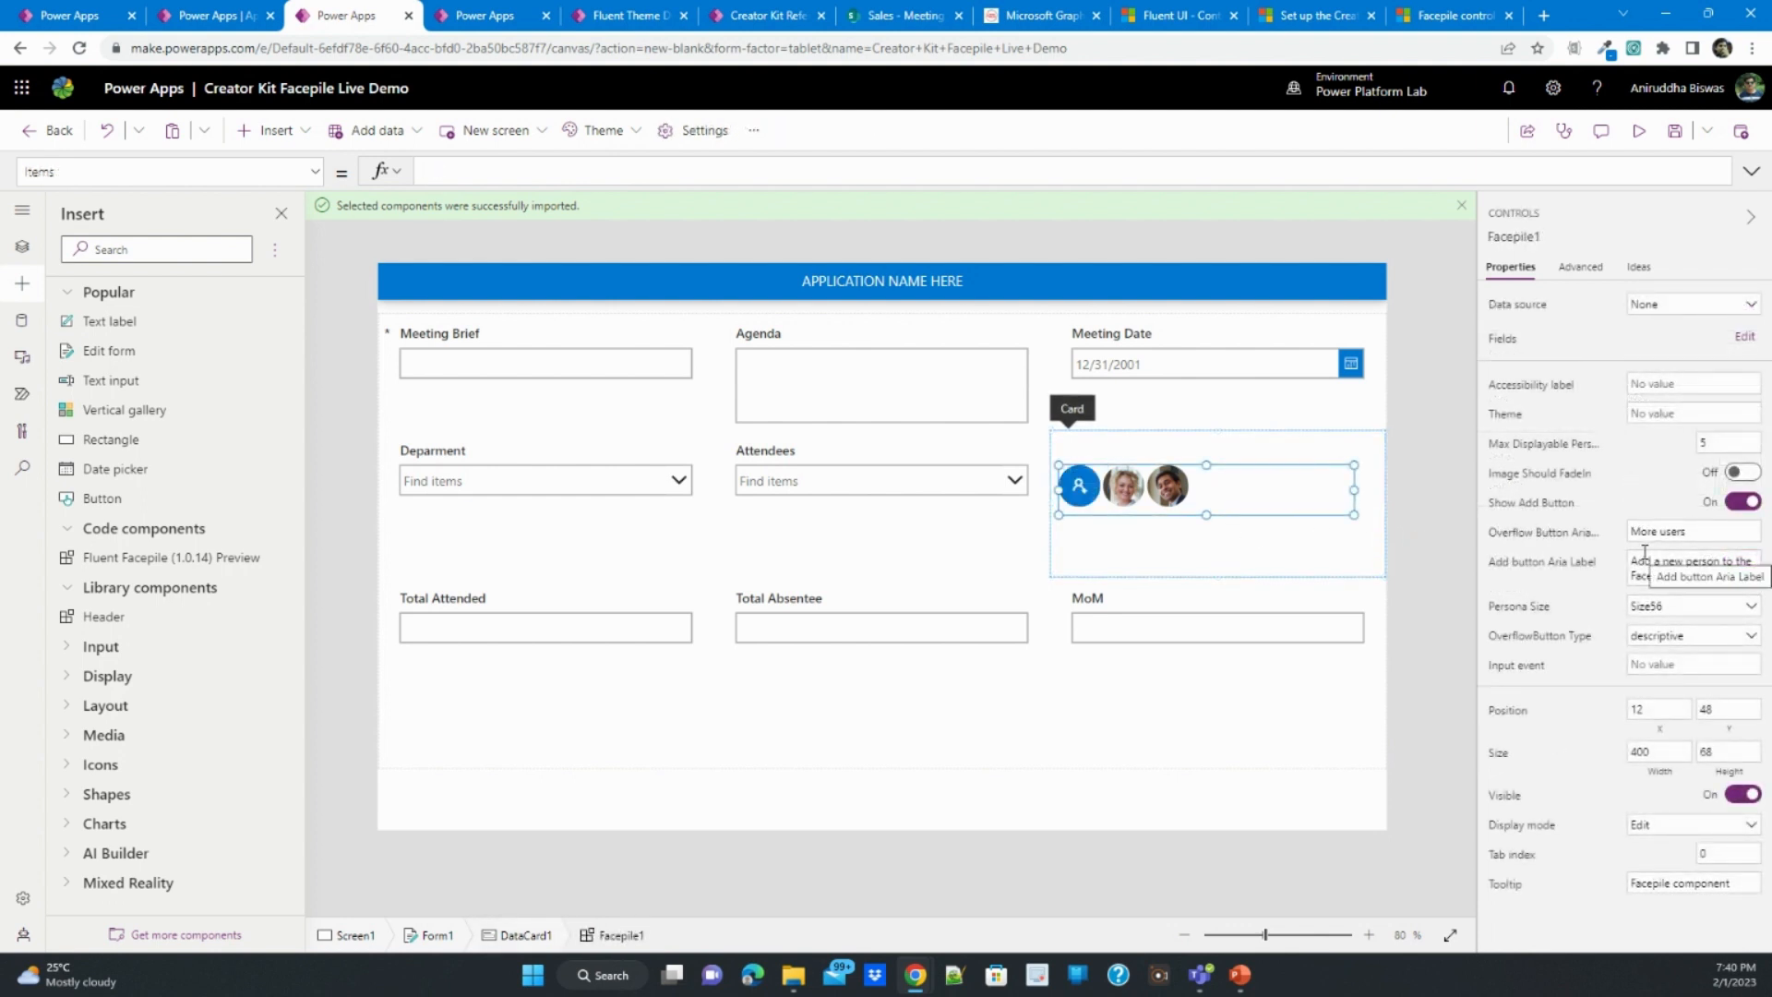
click(1759, 475)
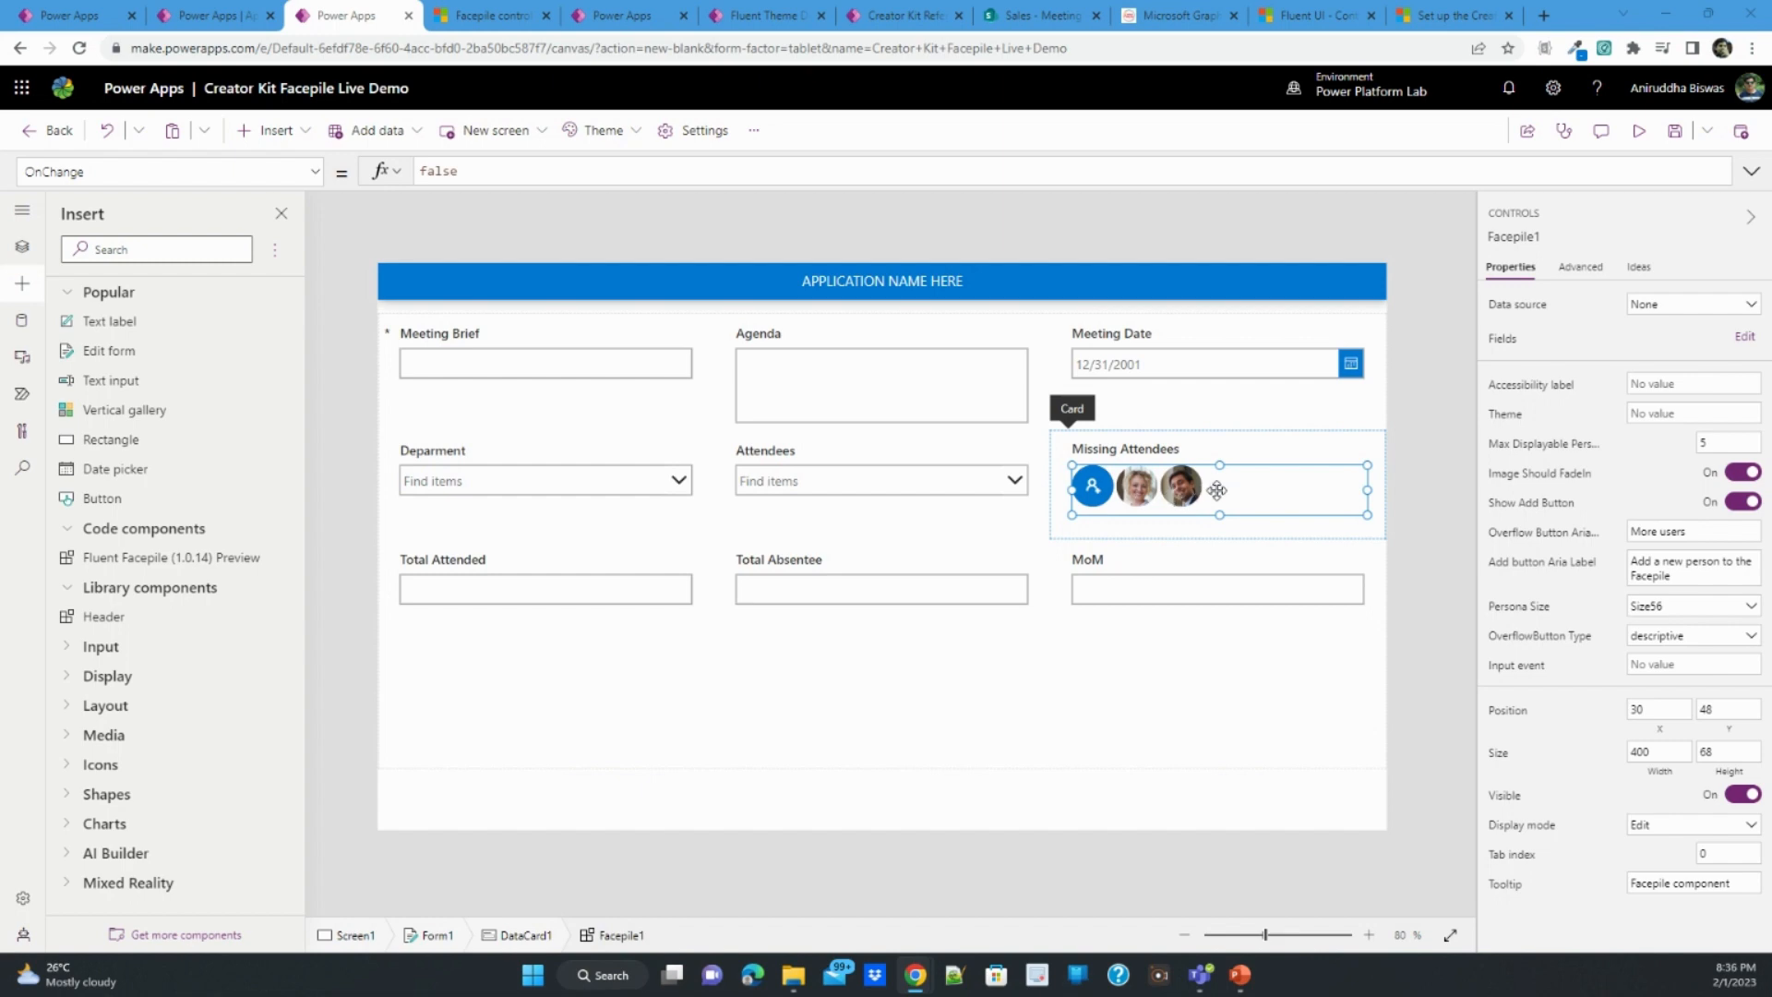
- Copy the example Switch formula for On Select behavior from the Facepile control documentation on Microsoft Learn
click(475, 16)
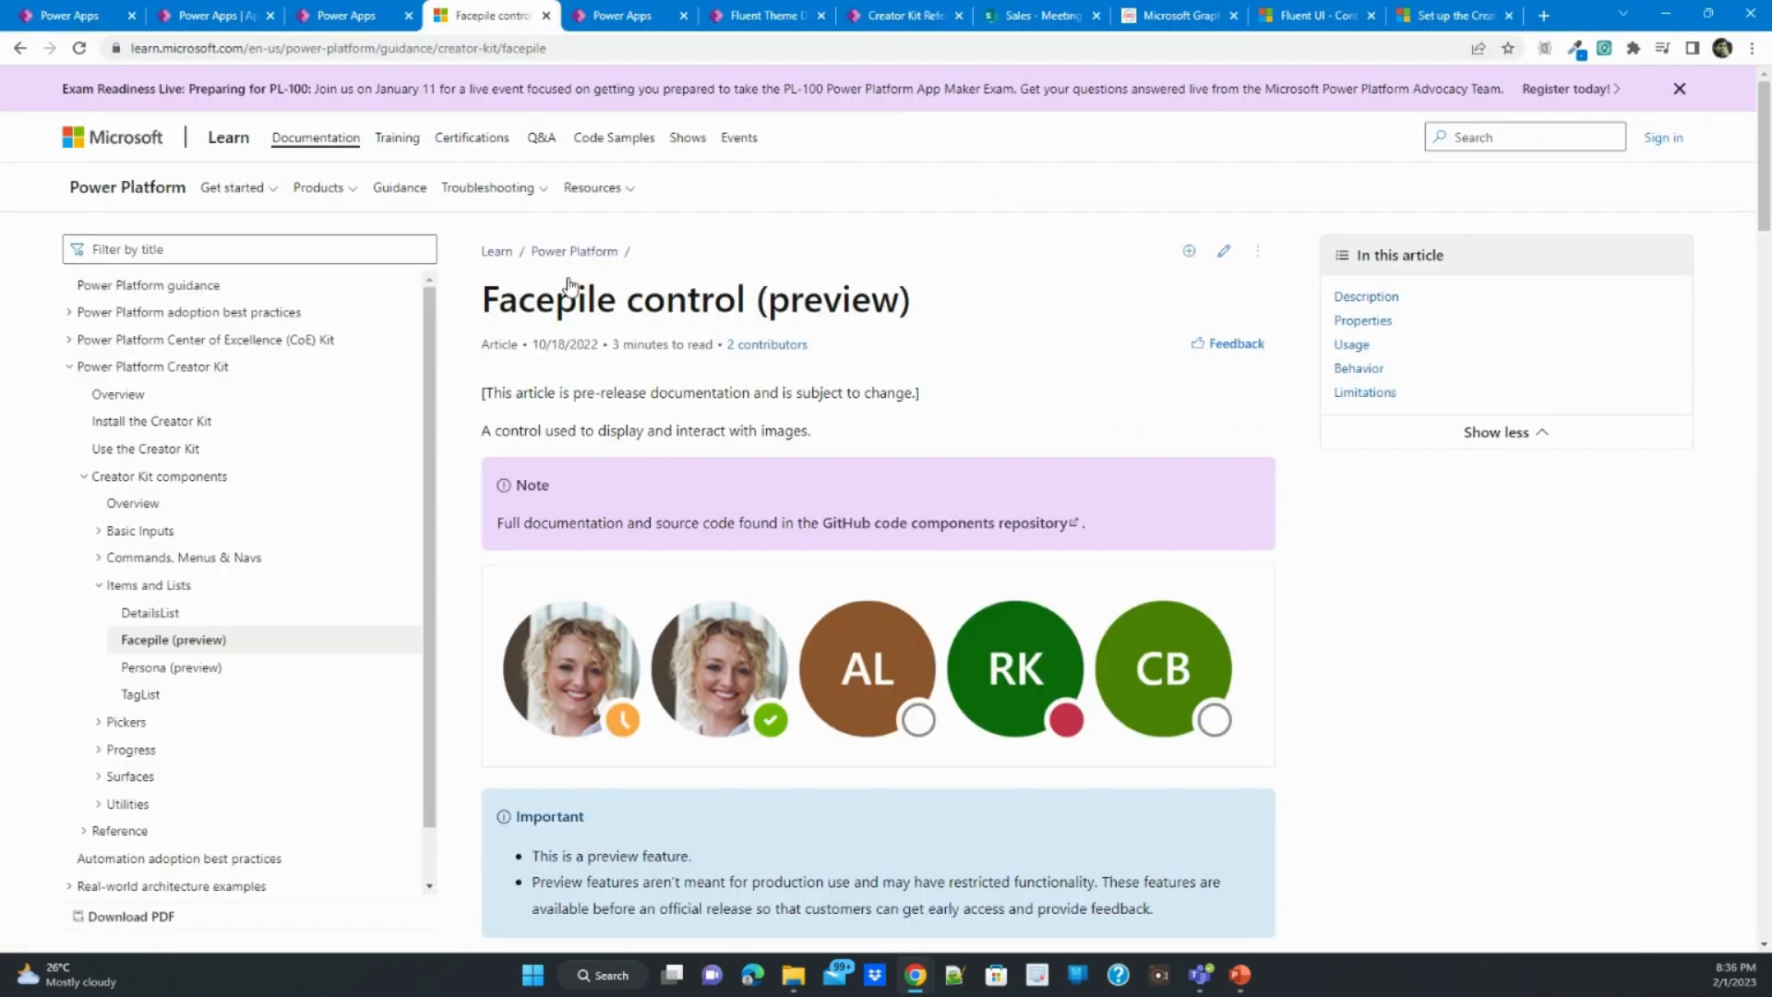
scroll(907, 545, down, 15)
scroll(907, 557, down, 16)
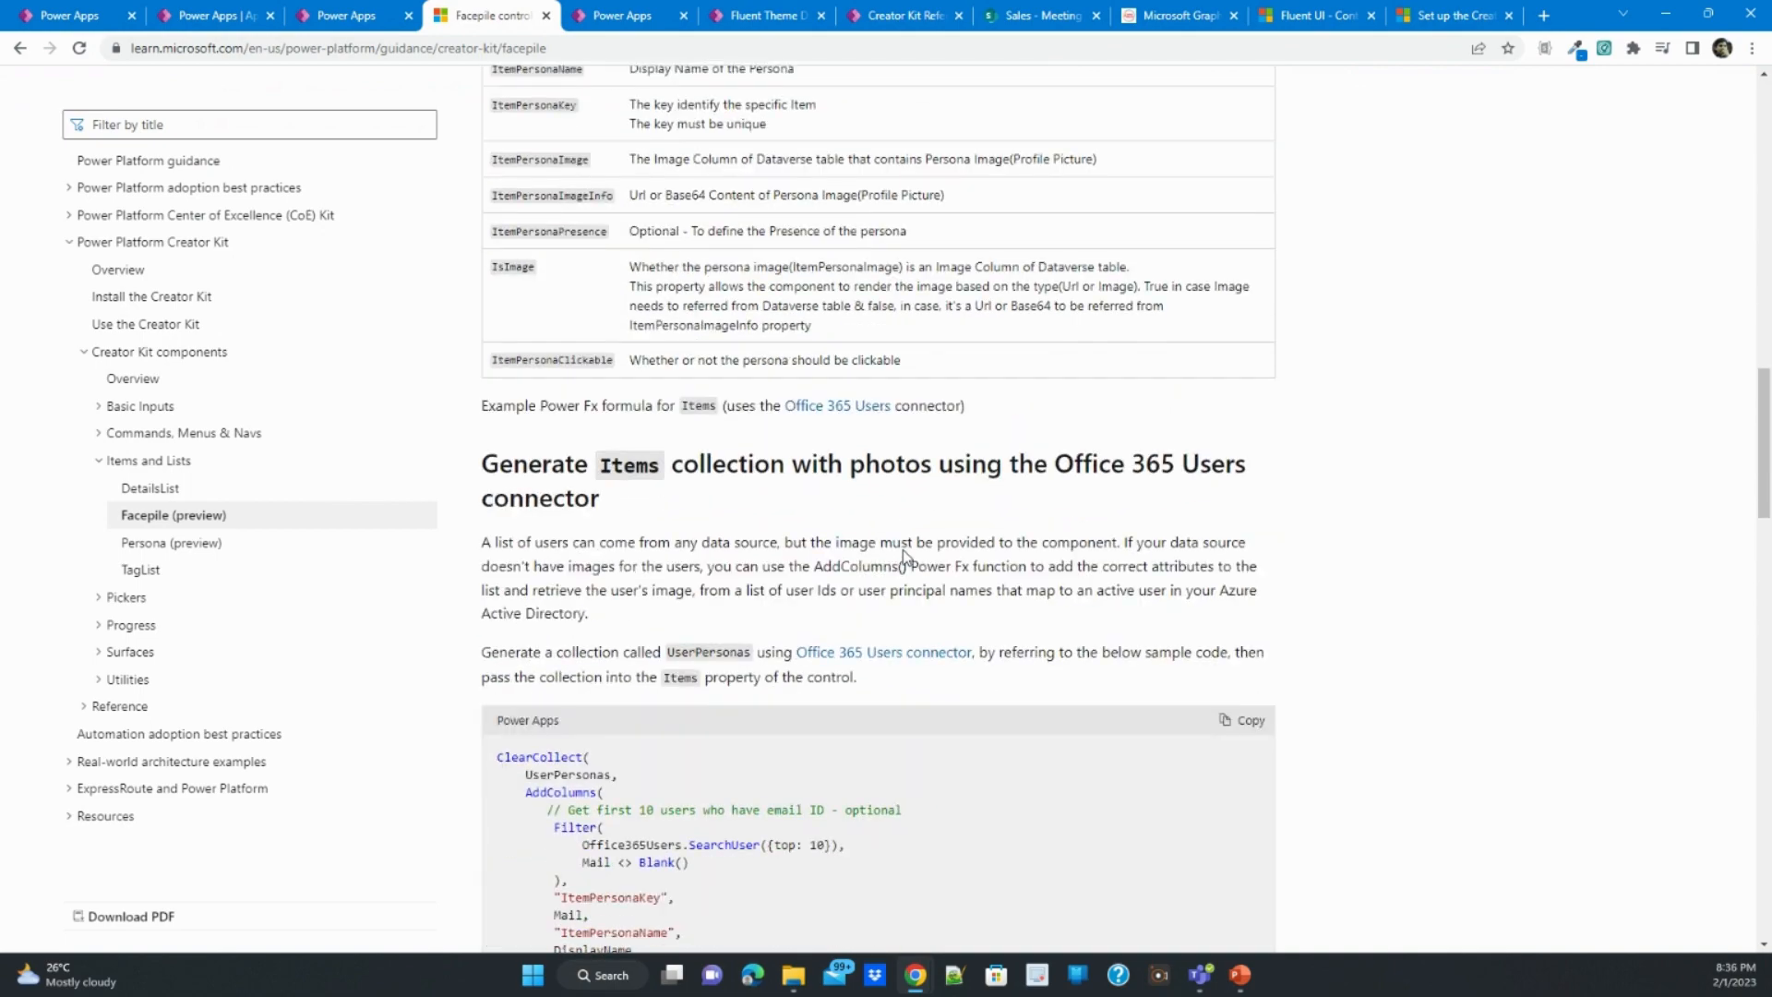
scroll(902, 550, down, 8)
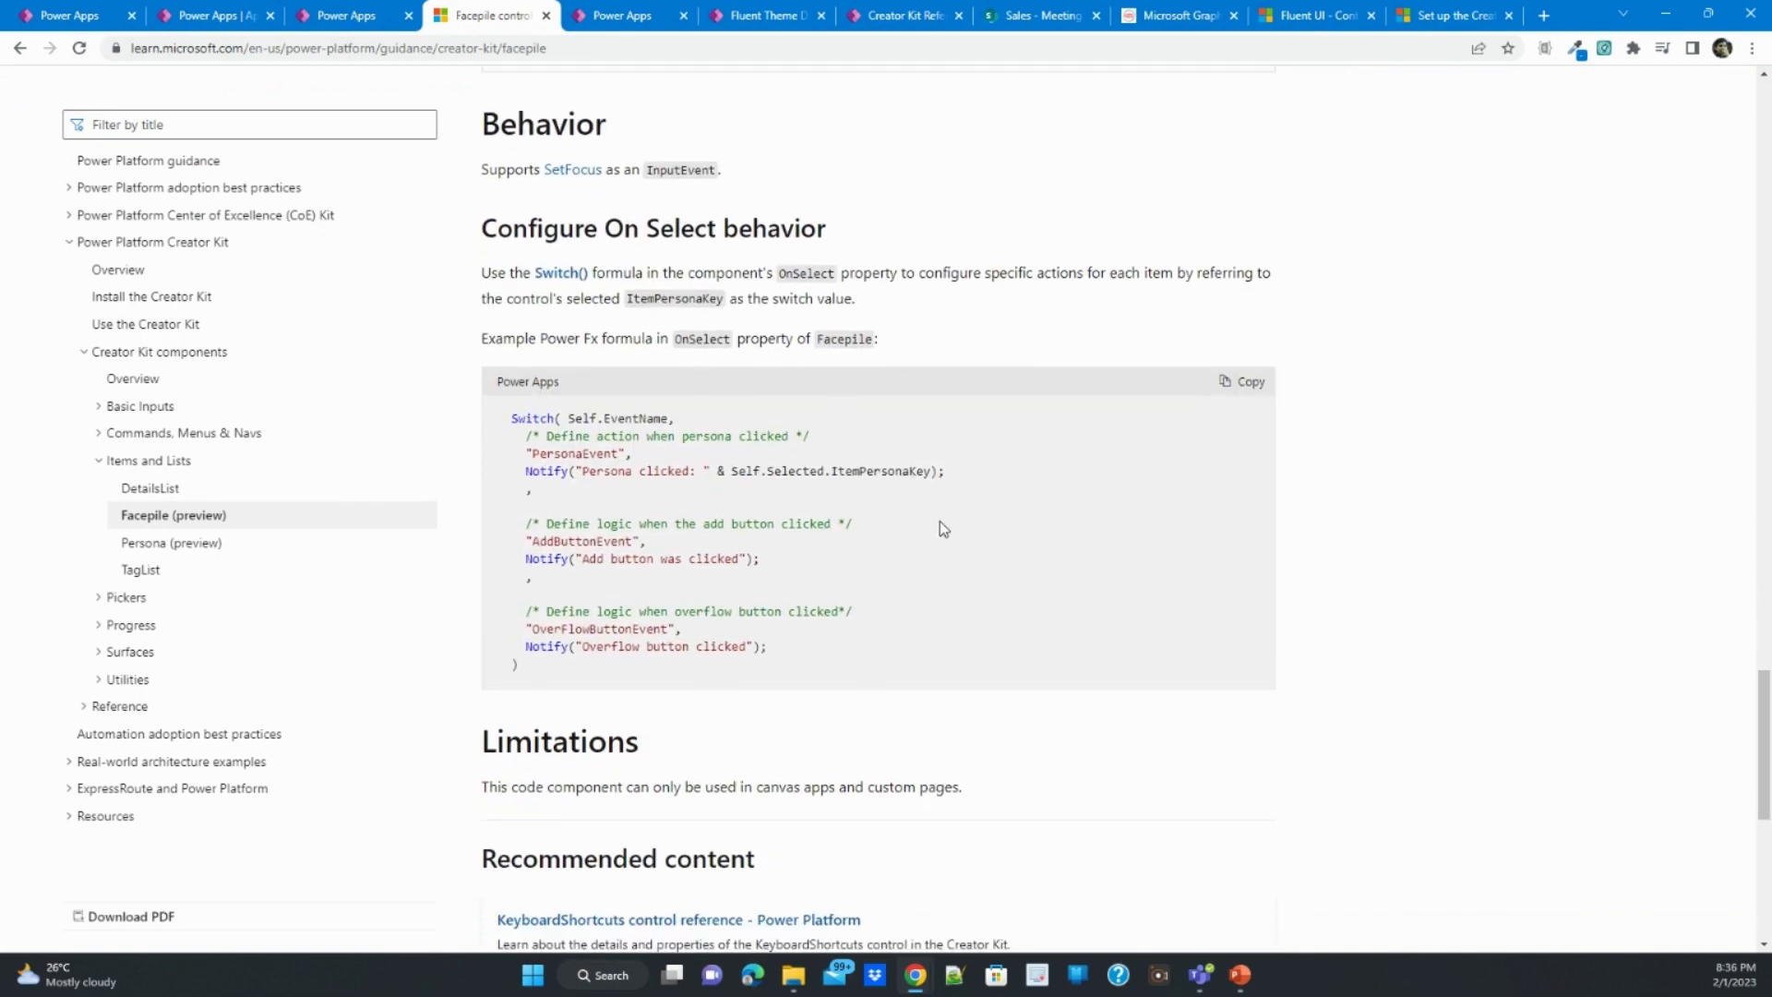
click(1237, 384)
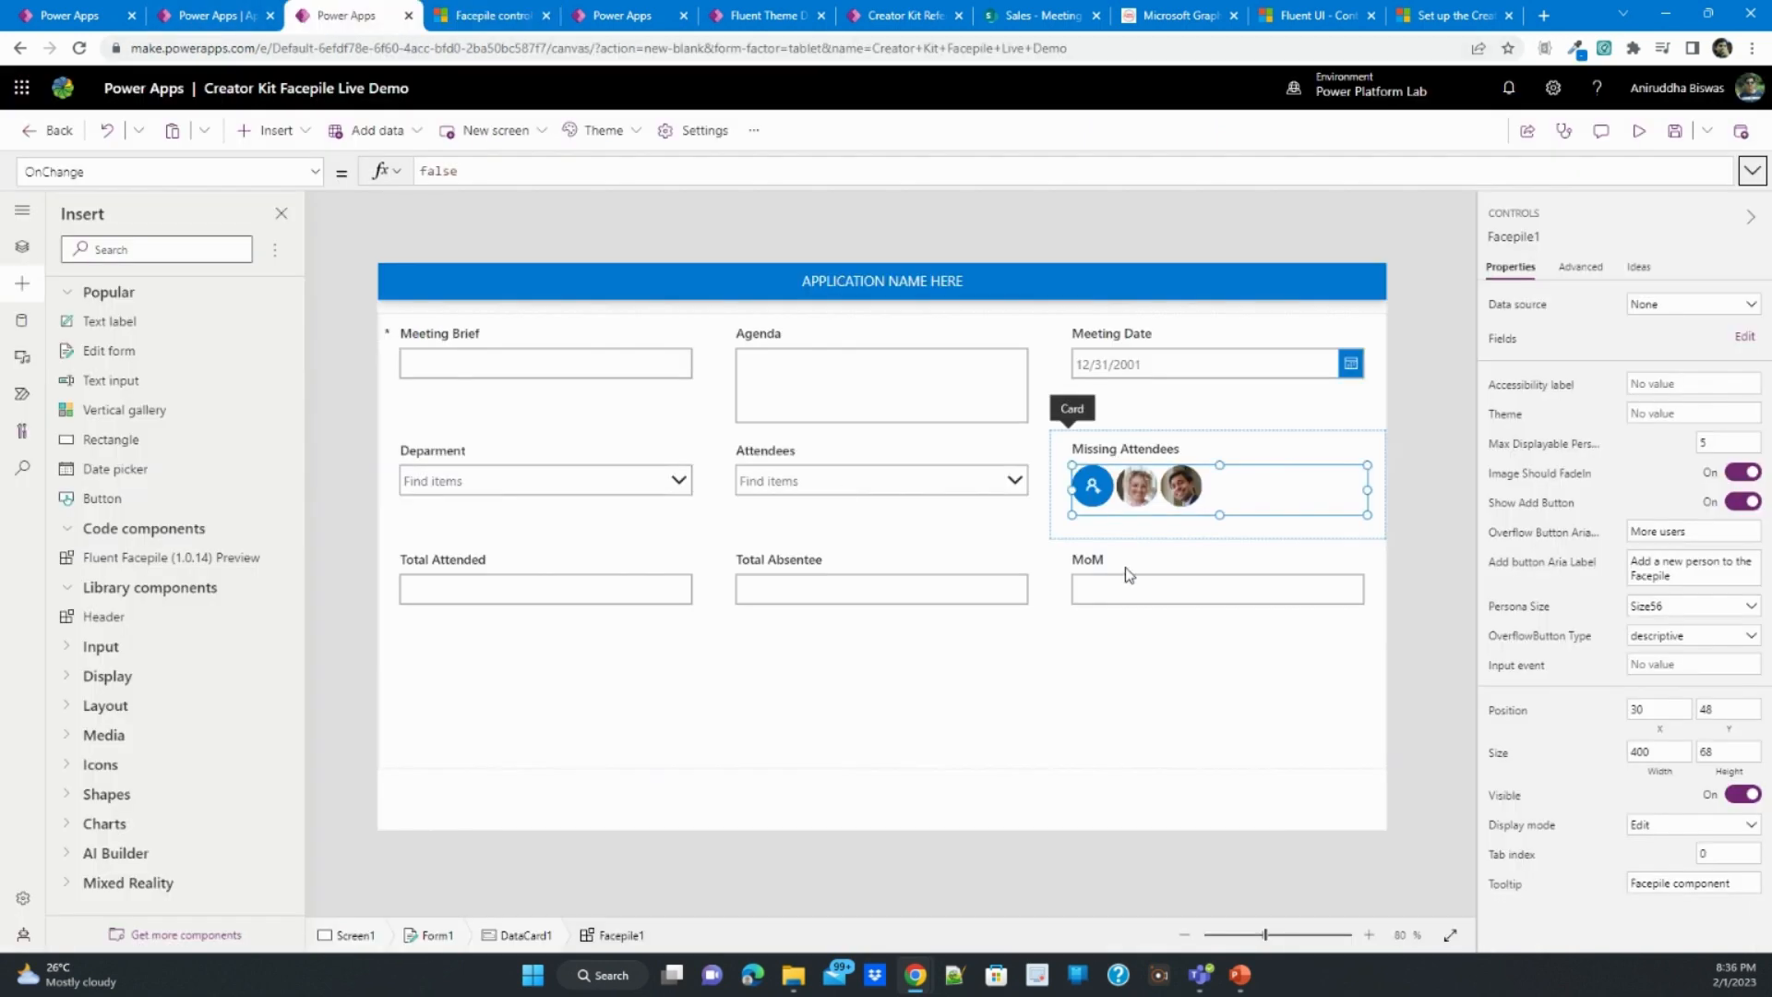
- Replace the Facepile's OnChange formula with the copied Switch code and remove "& Self.Selected.ItemPersonaKey" from the persona notification
click(1753, 171)
key(ctrl+a)
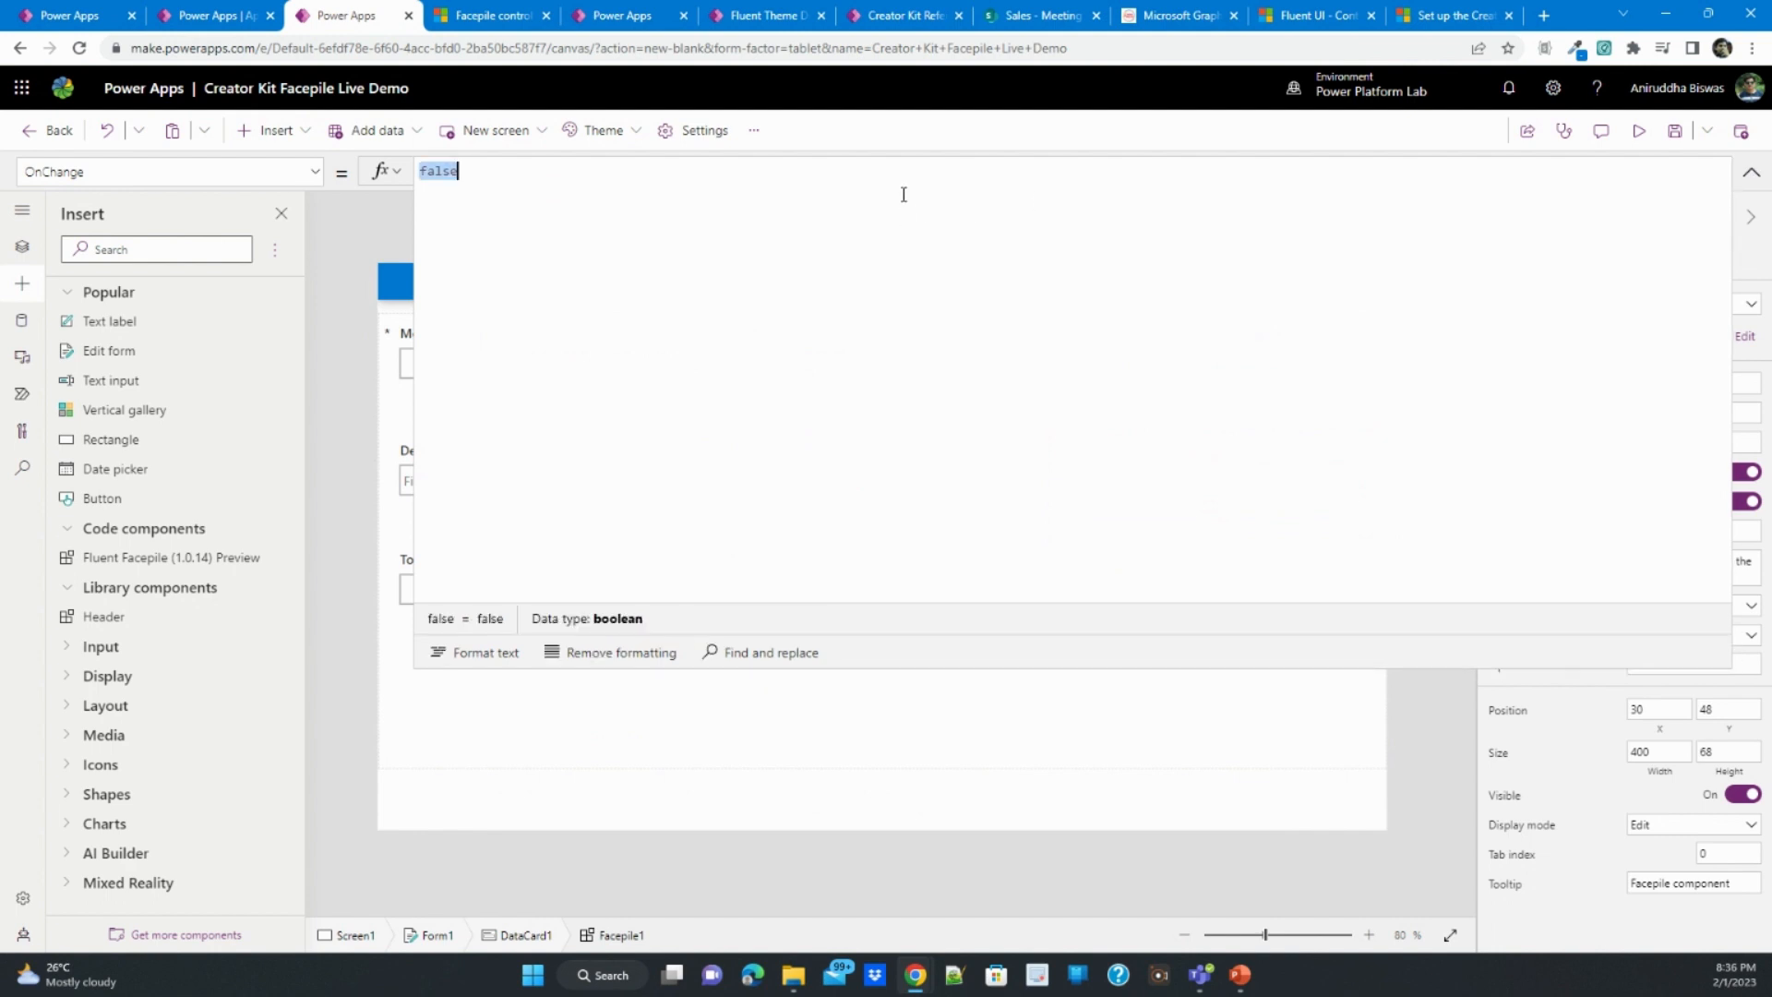
key(ctrl+v)
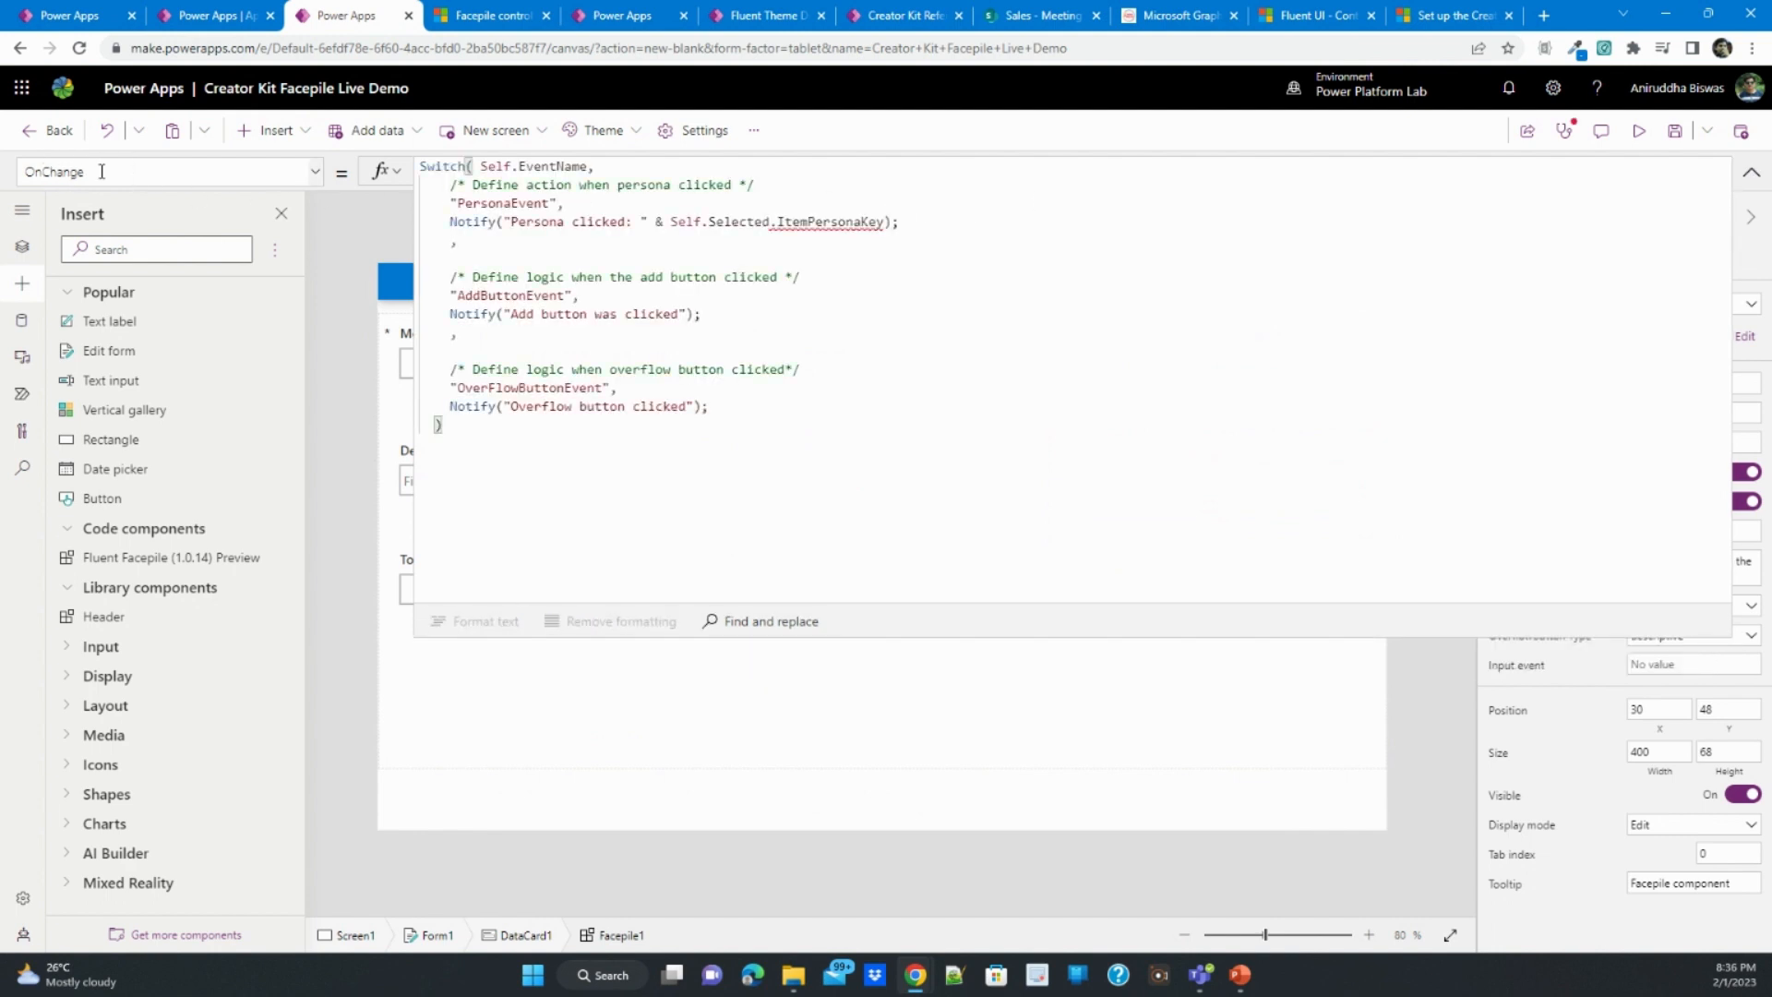
click(648, 255)
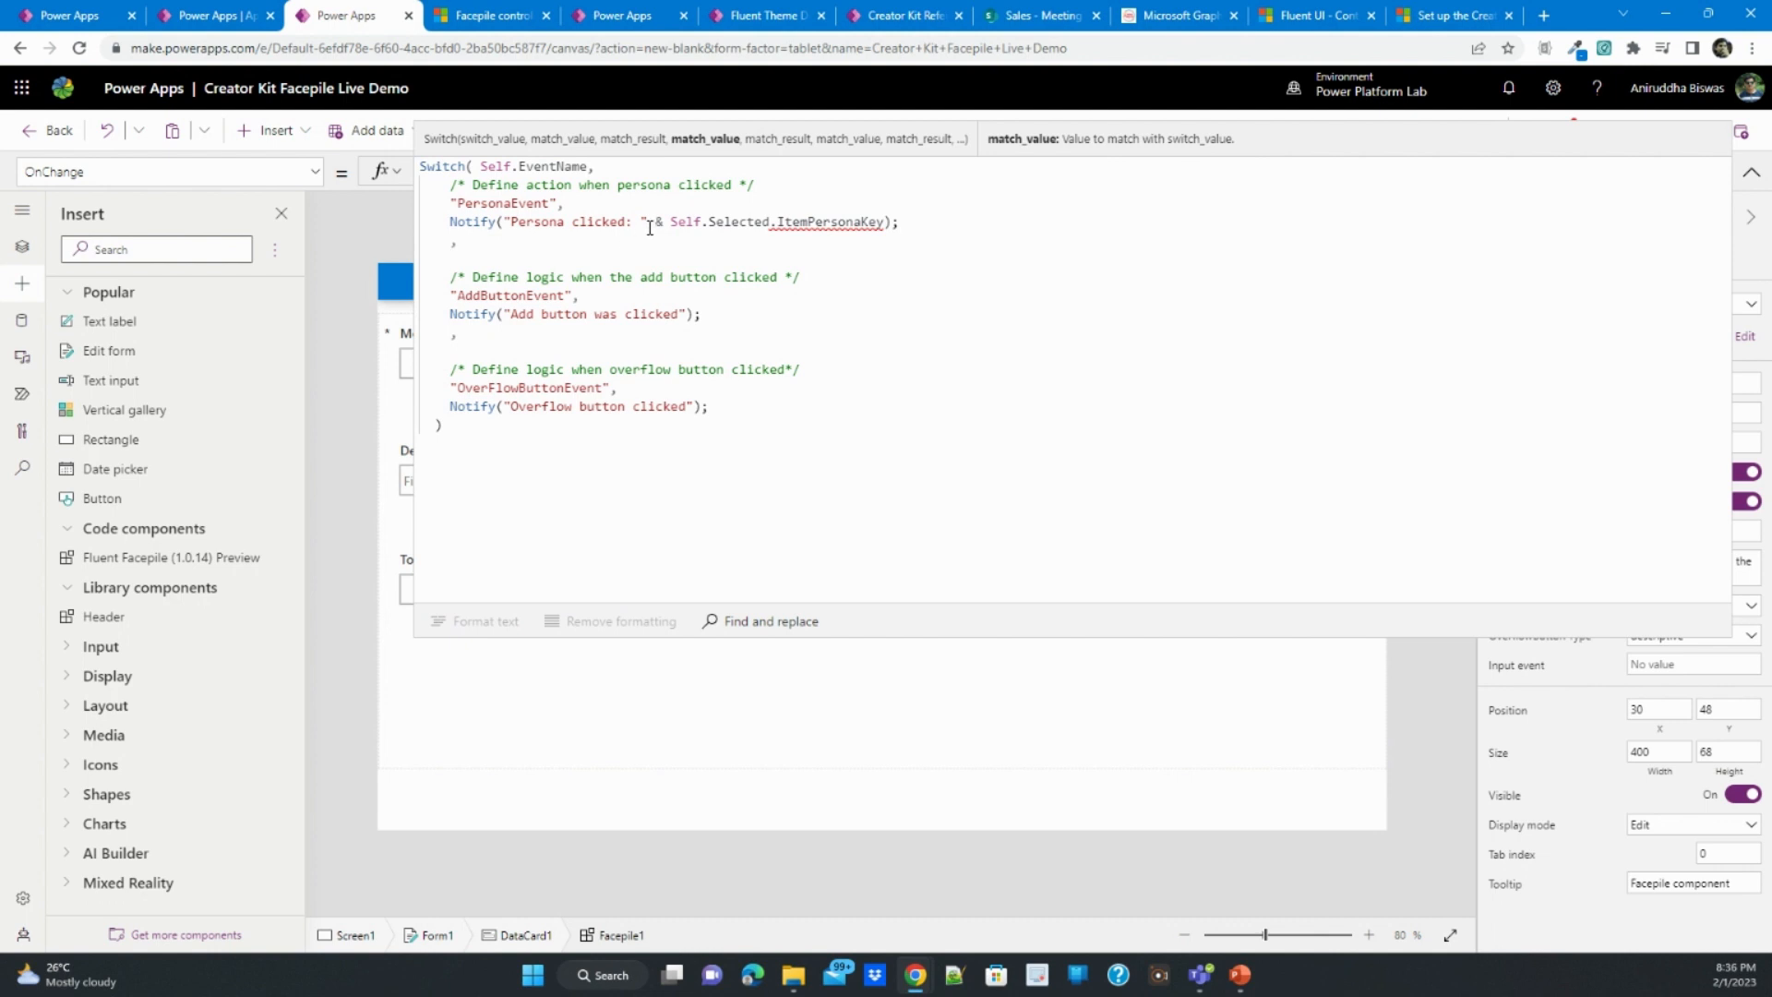
drag(650, 222, 884, 220)
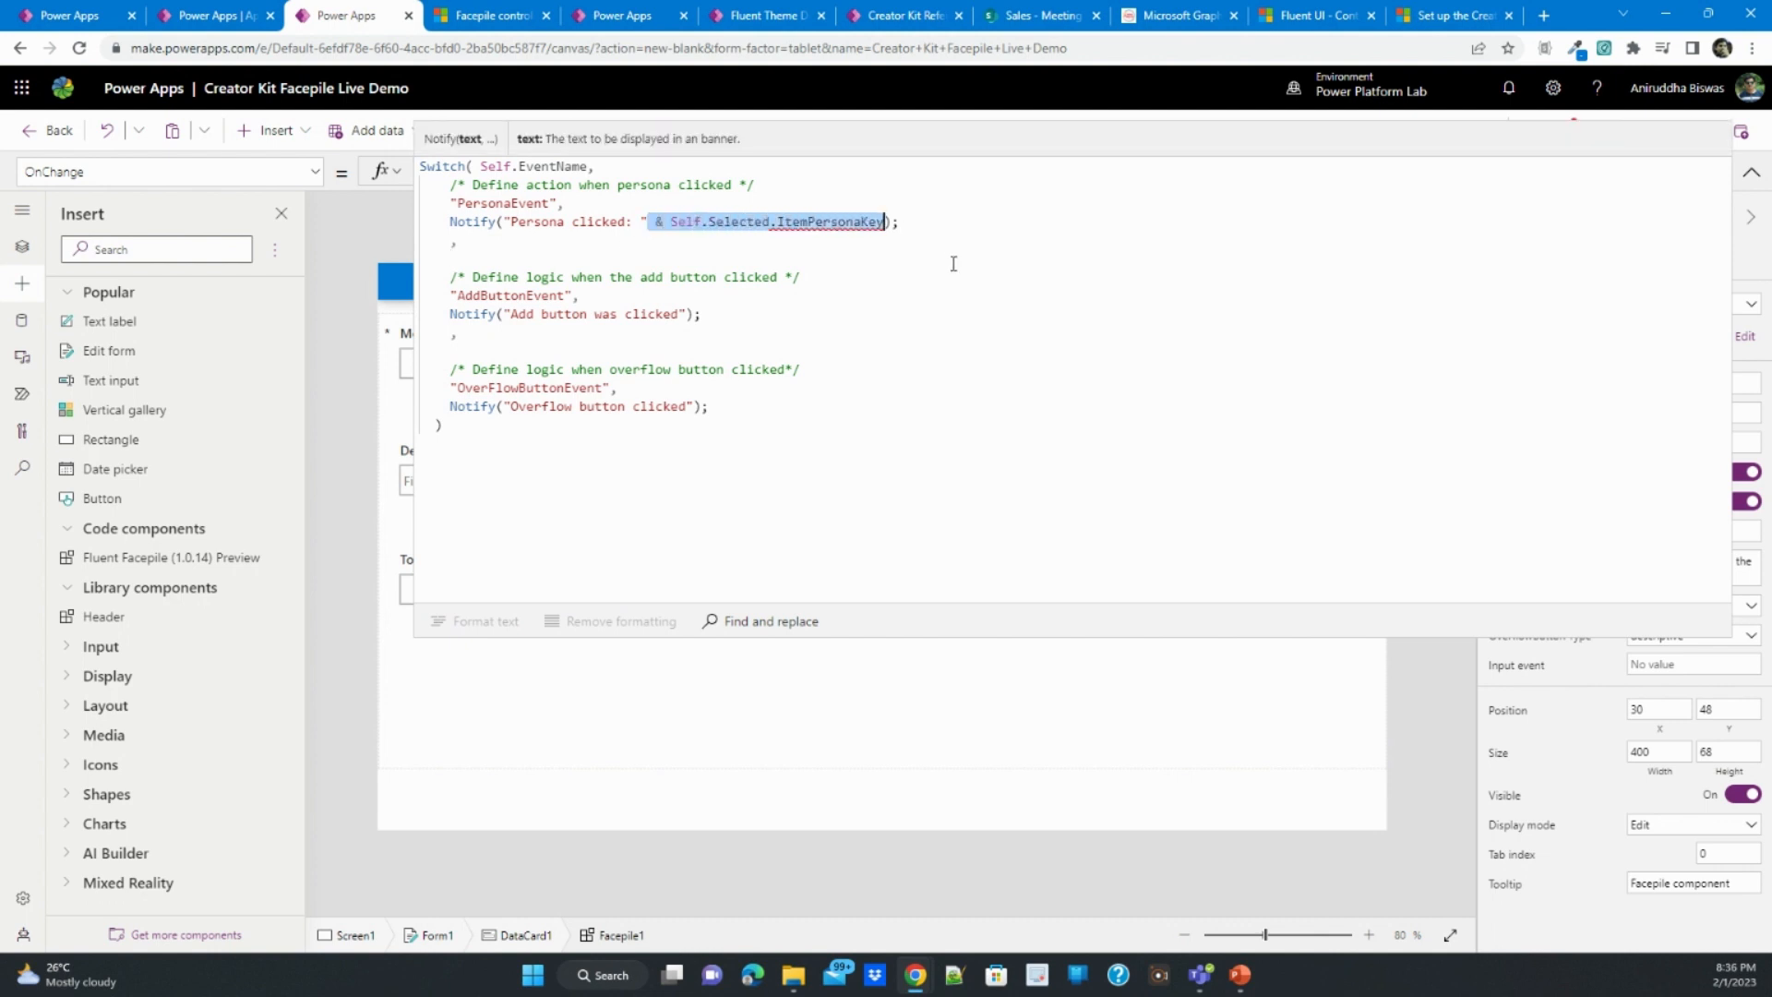
key(Delete)
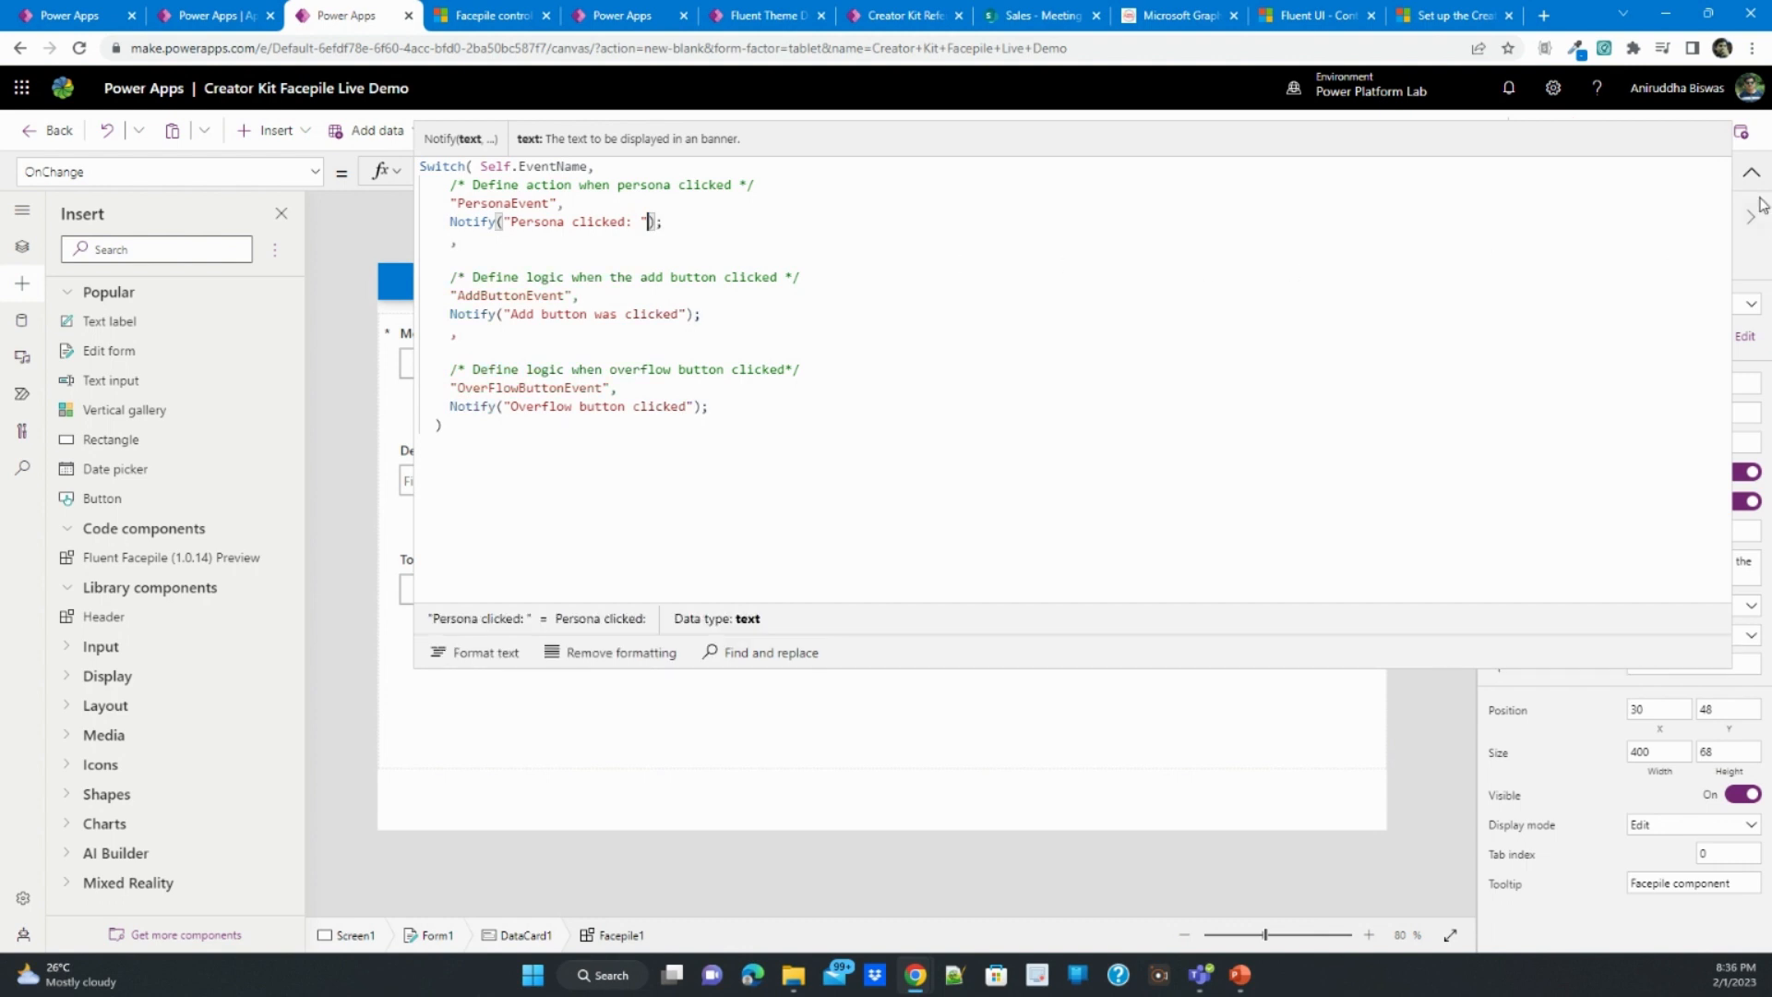
click(1751, 172)
- Preview the app, test the Facepile's add button under Missing Attendees, and return to the editor
click(1639, 130)
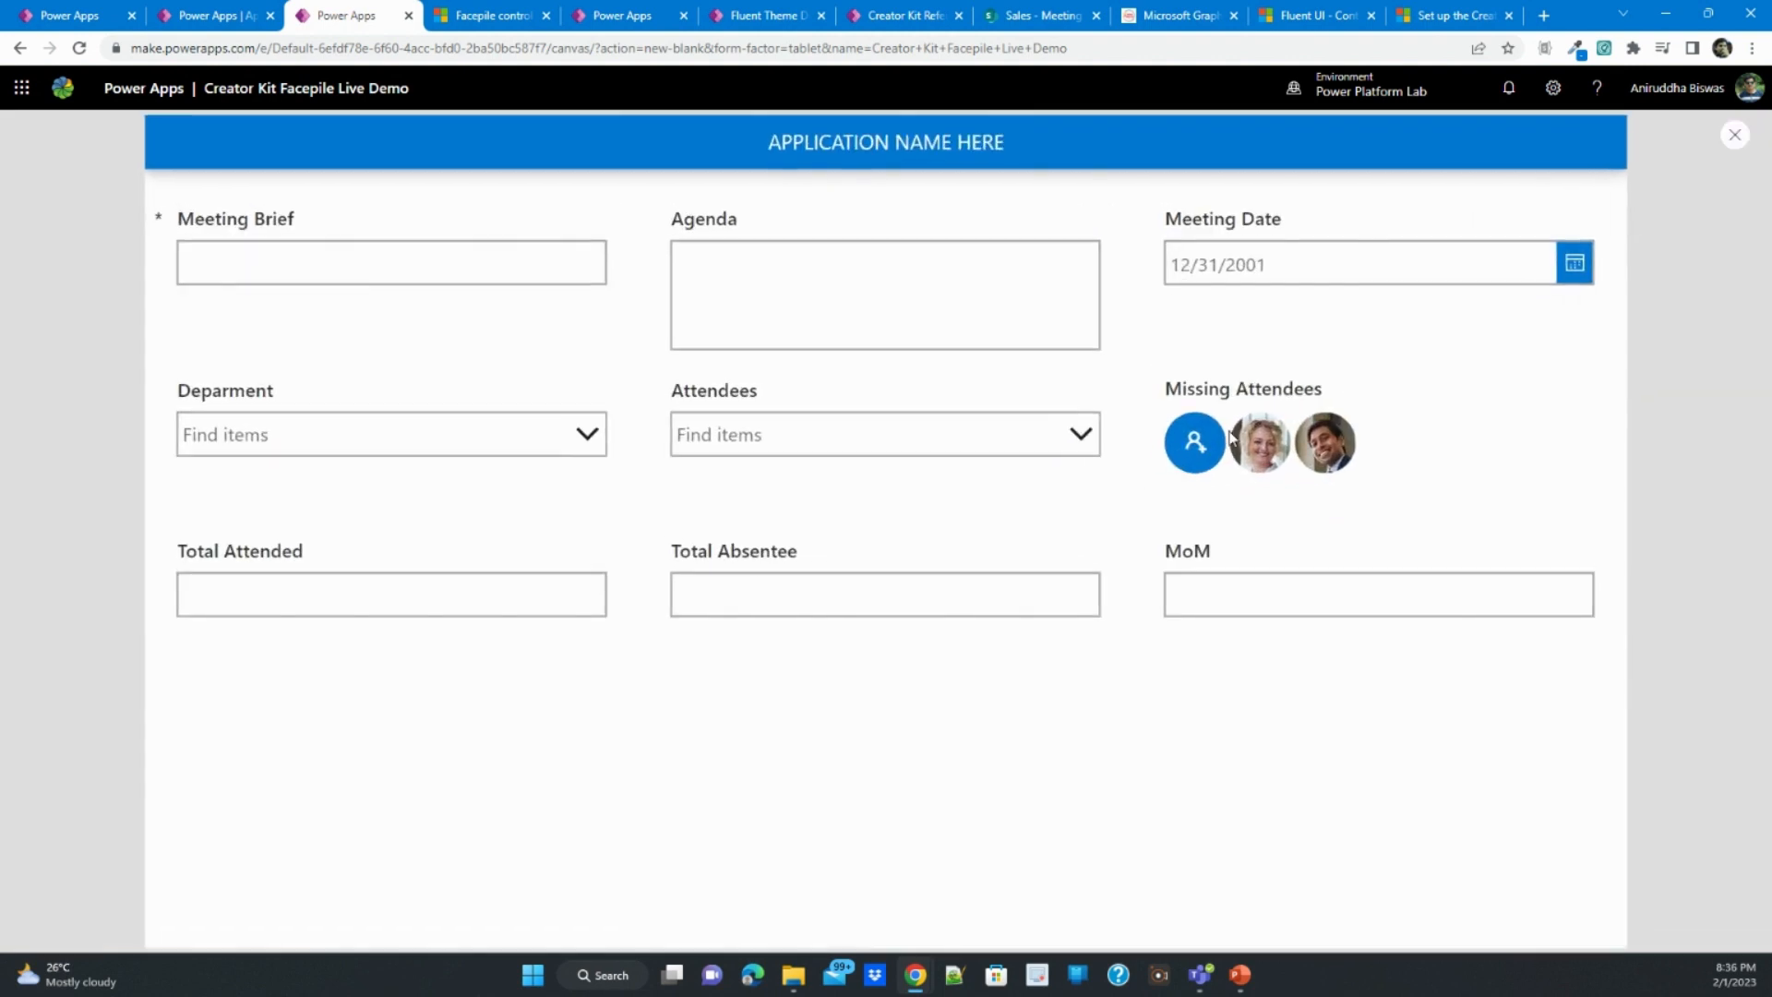
click(1193, 461)
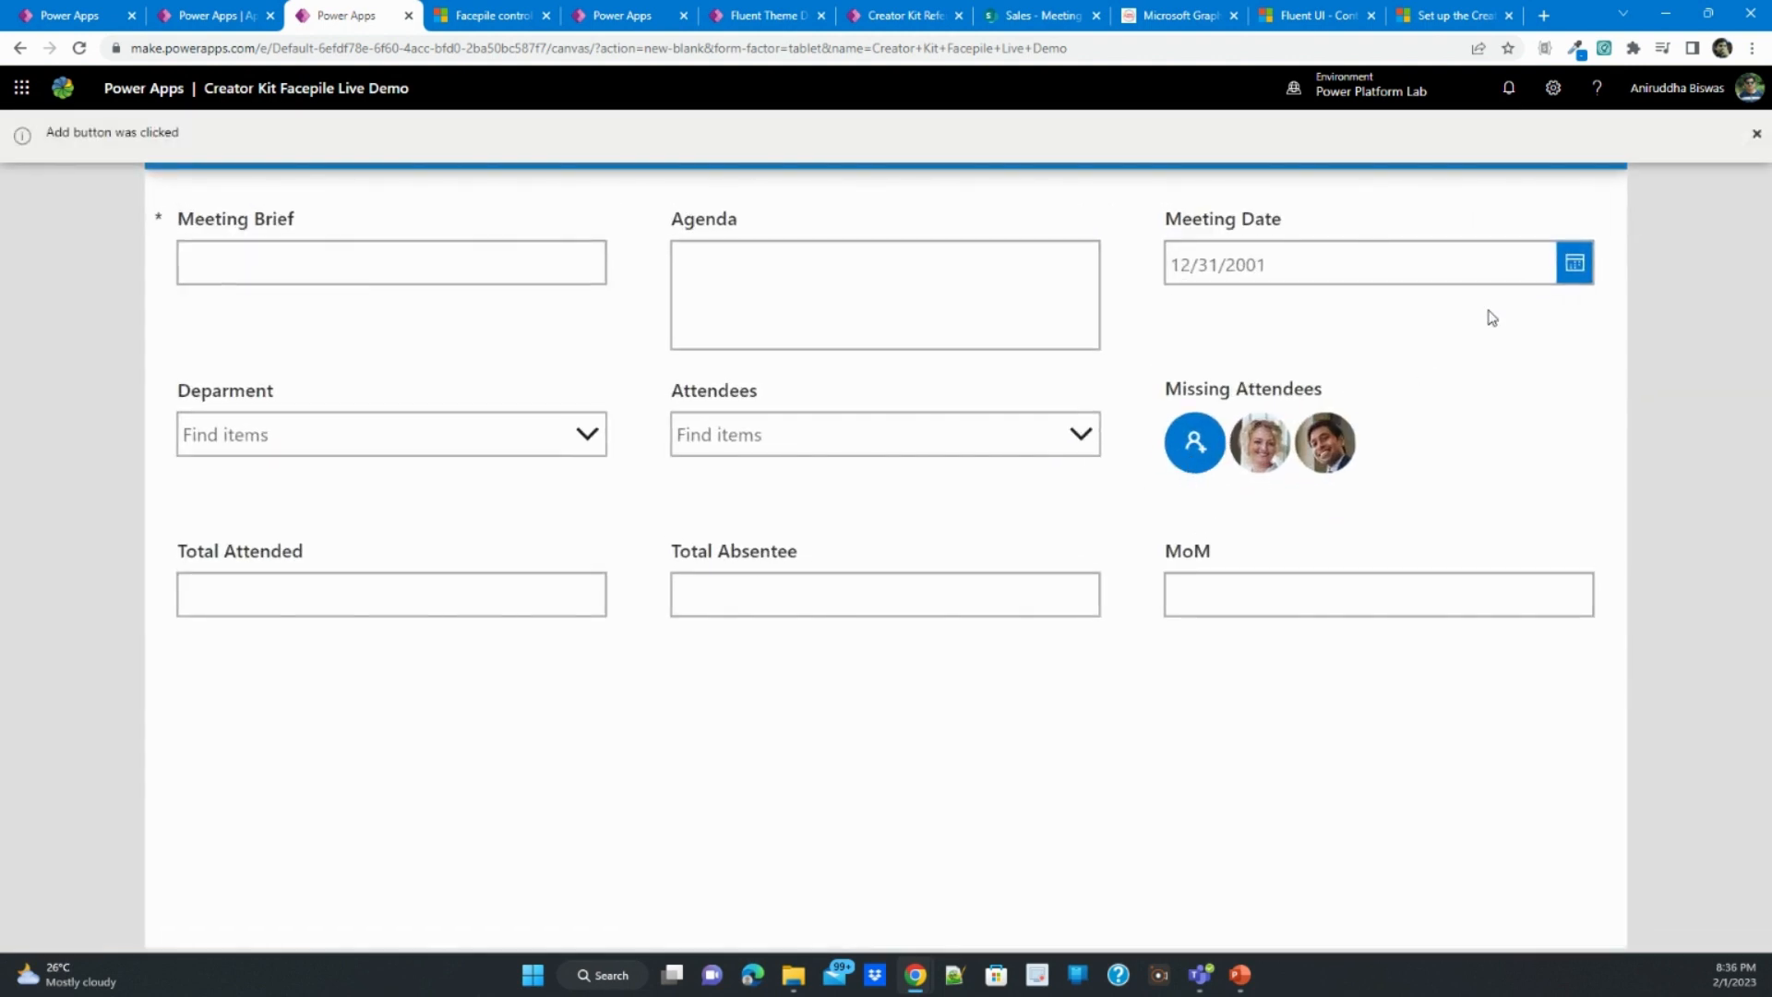
click(1756, 134)
click(1757, 133)
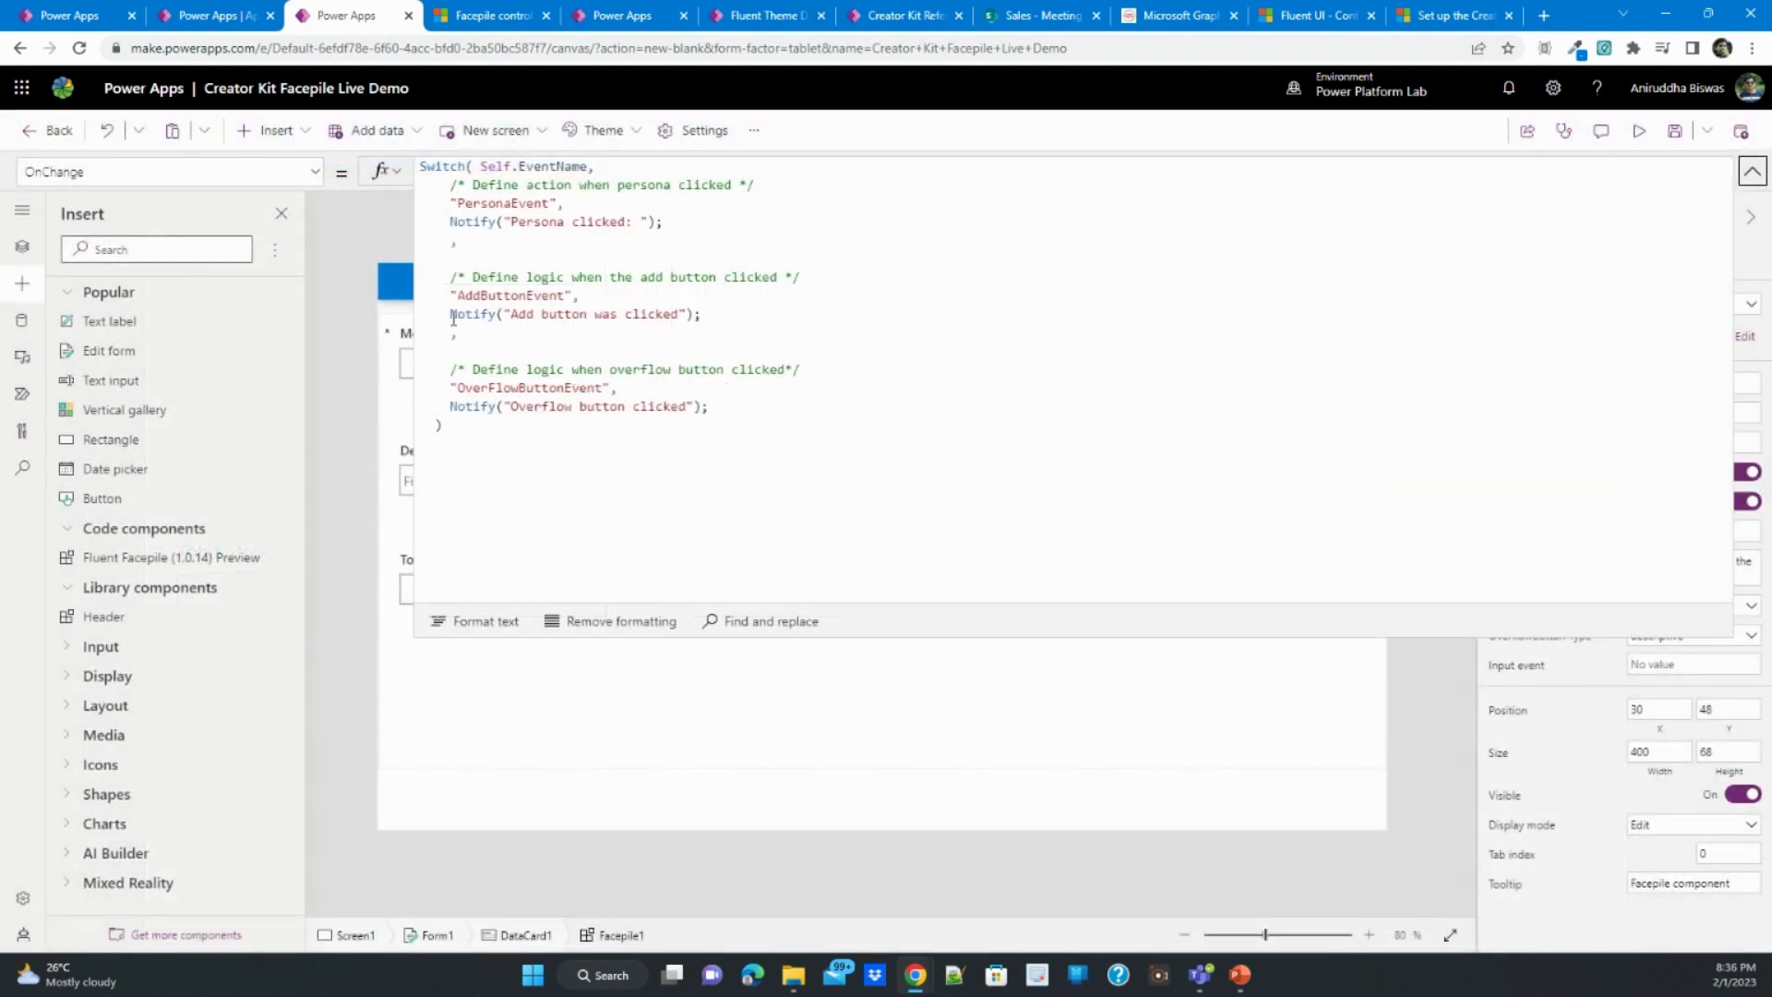
- In the Facepile's OnChange formula, replace the AddButtonEvent notification with UpdateContext({showDialogue:true})
click(453, 320)
shift+click(697, 315)
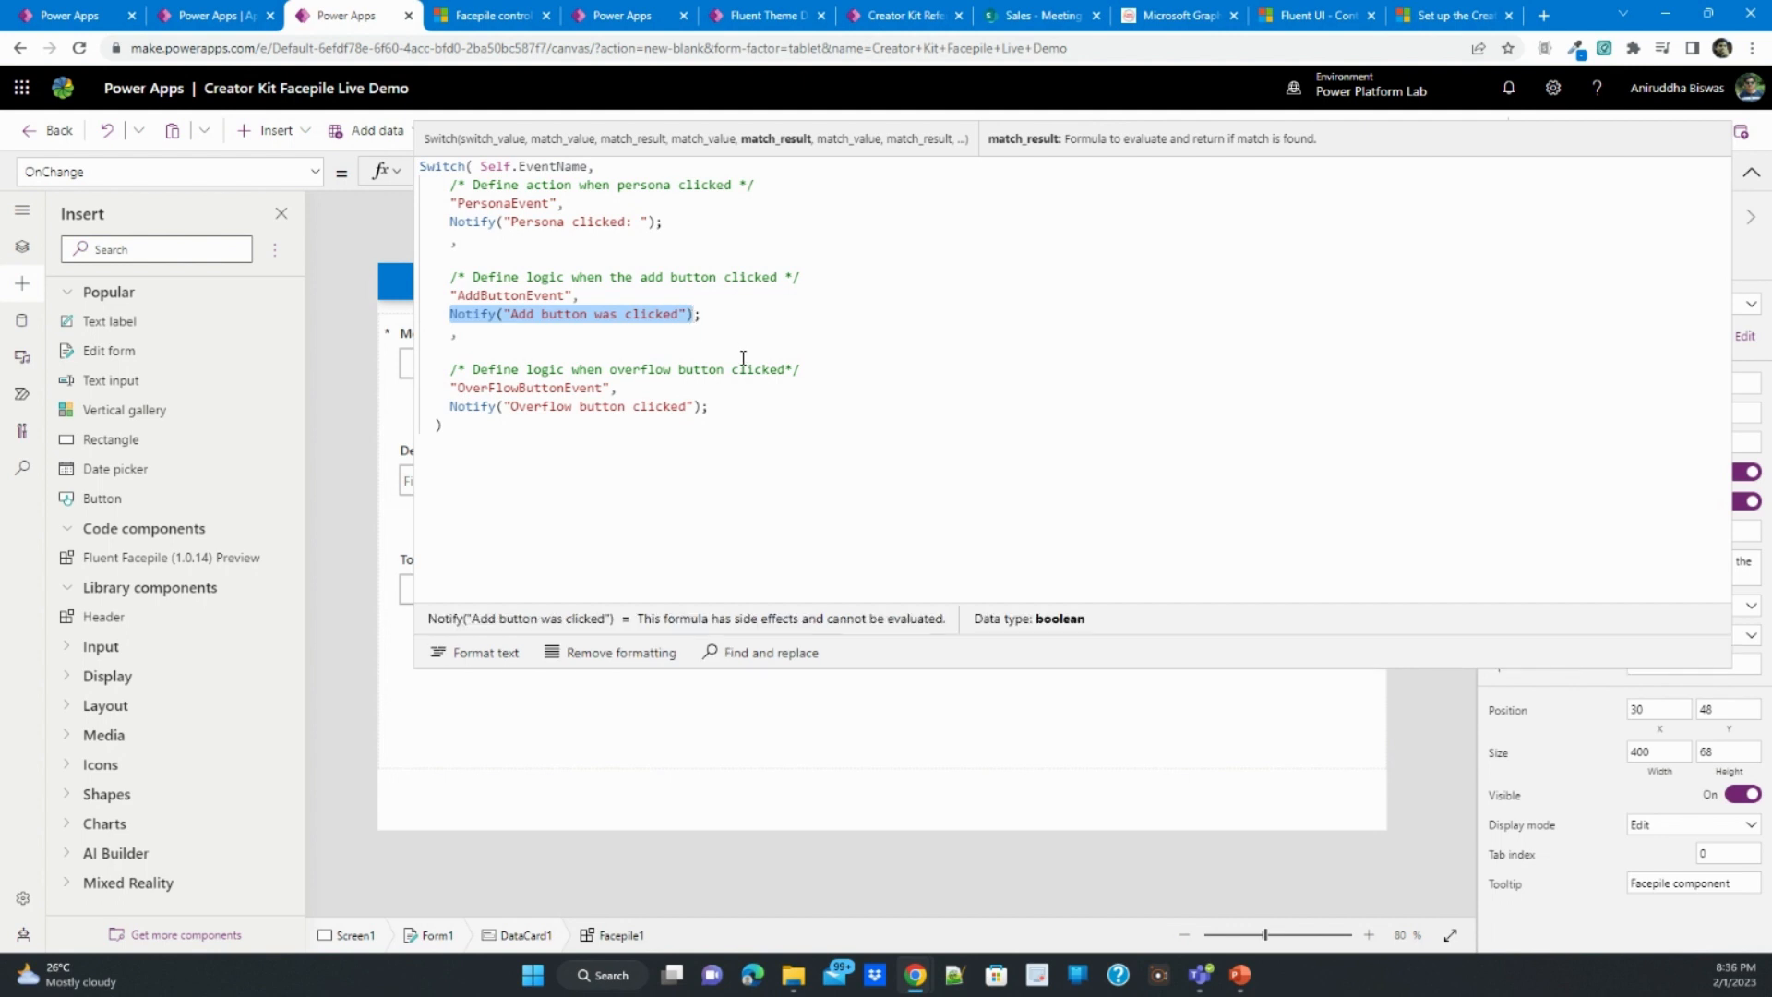
key(BackSpace)
text(update;)
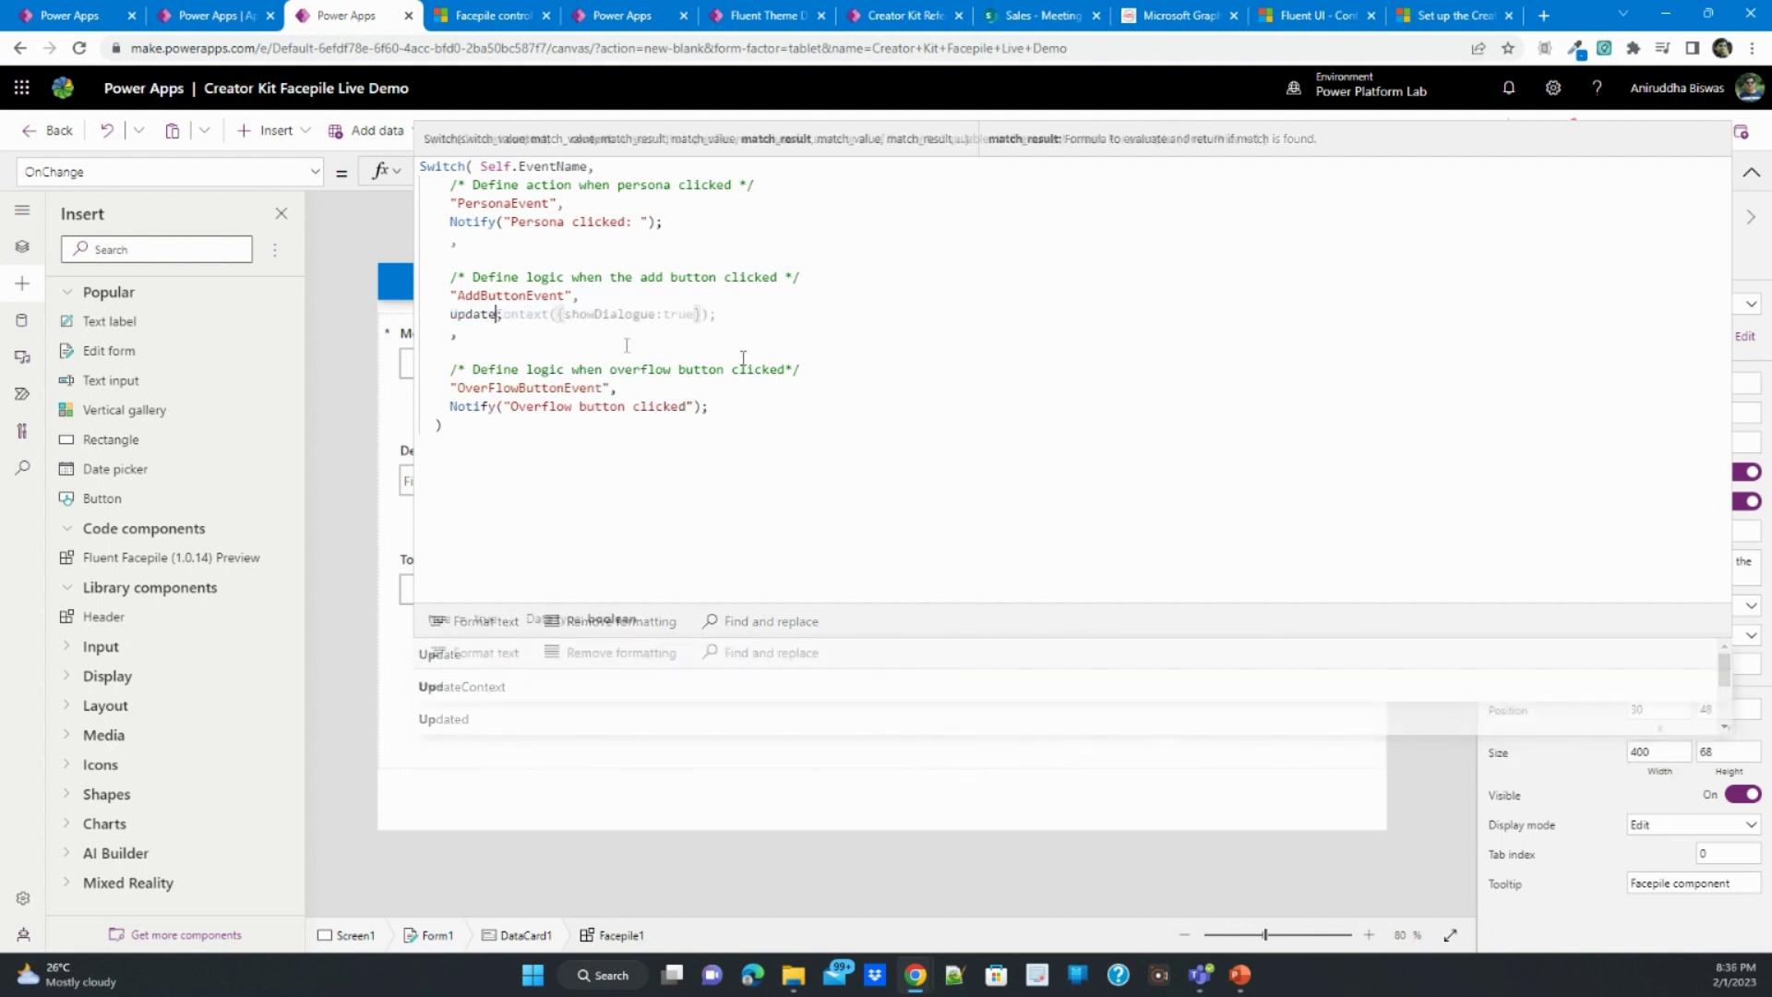
key(Tab)
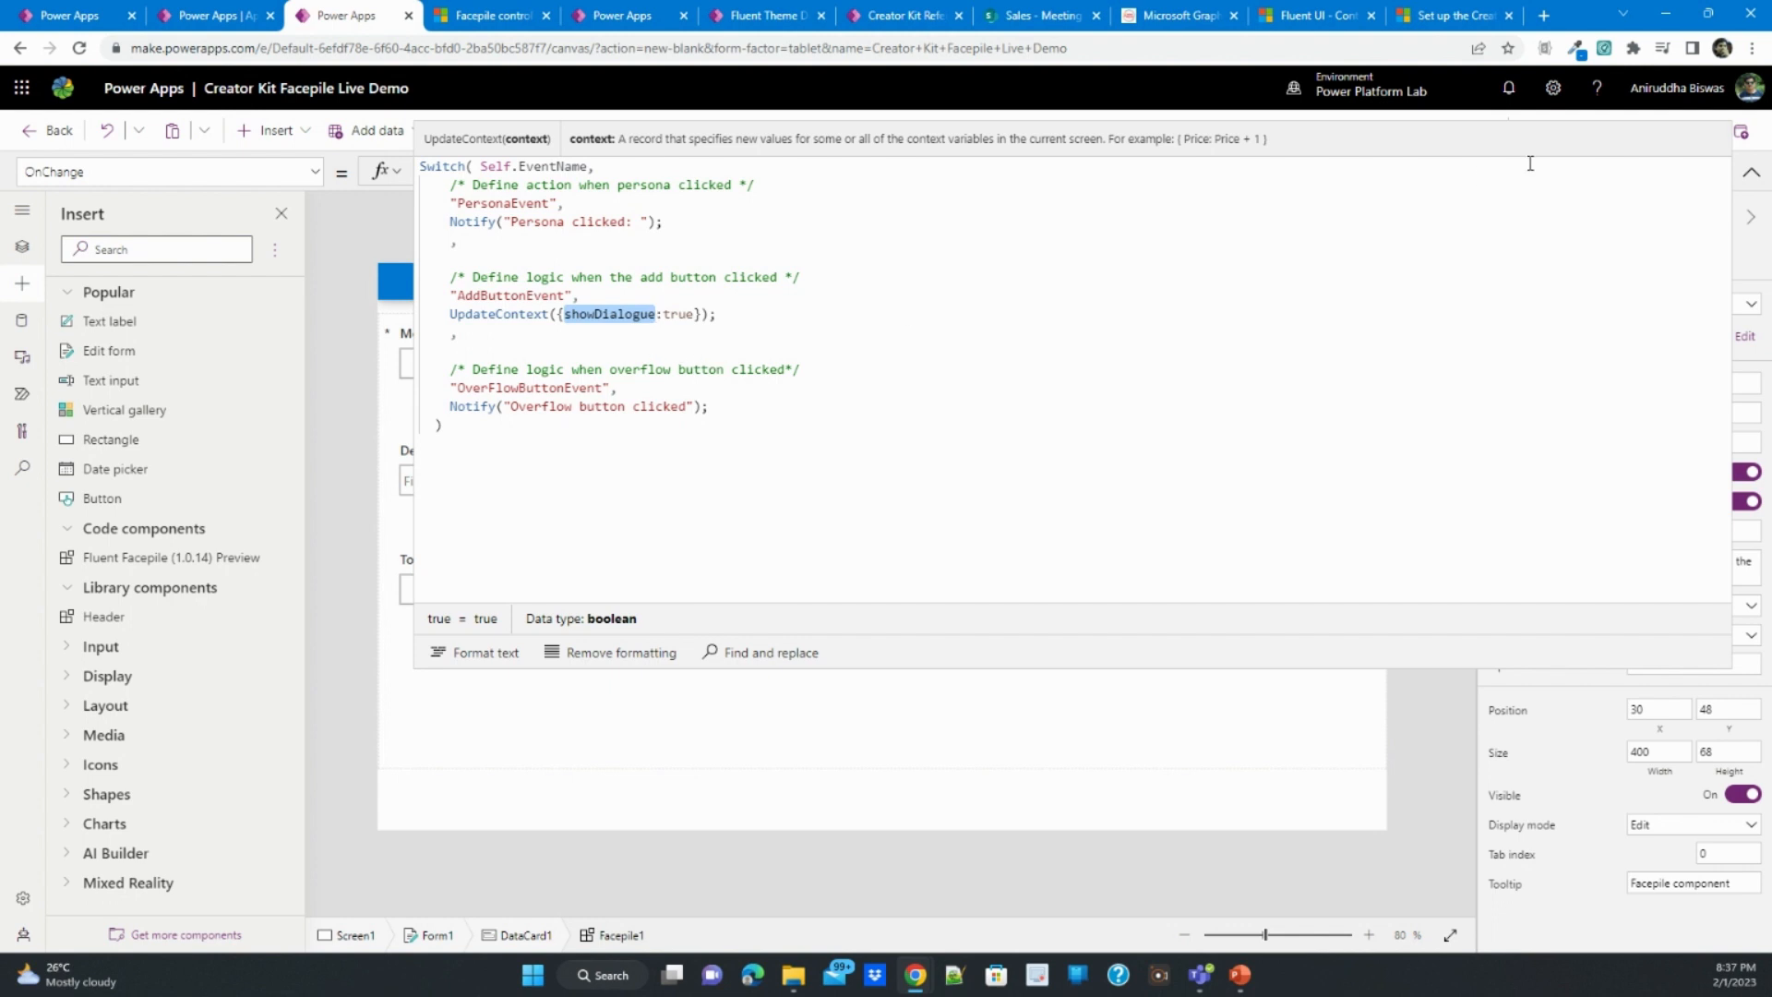
click(1752, 173)
- Examine the canvas components offered for import in the Power CAT Component Library, without importing any
click(933, 735)
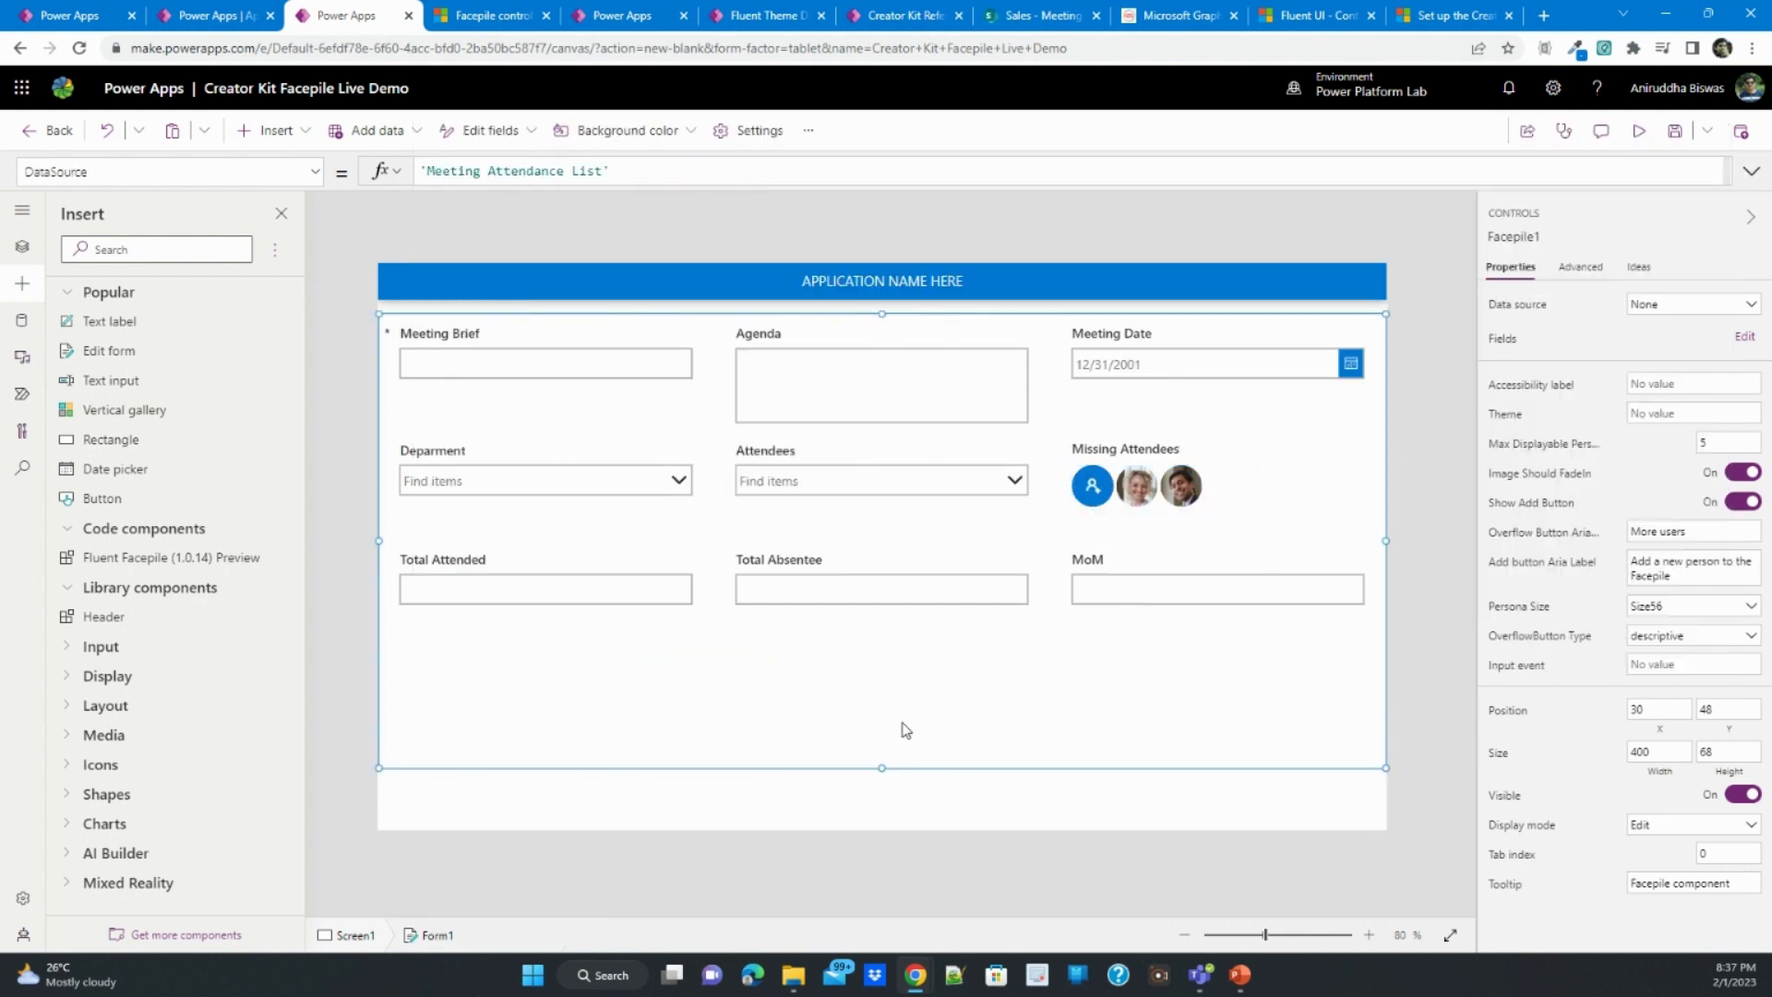
click(695, 802)
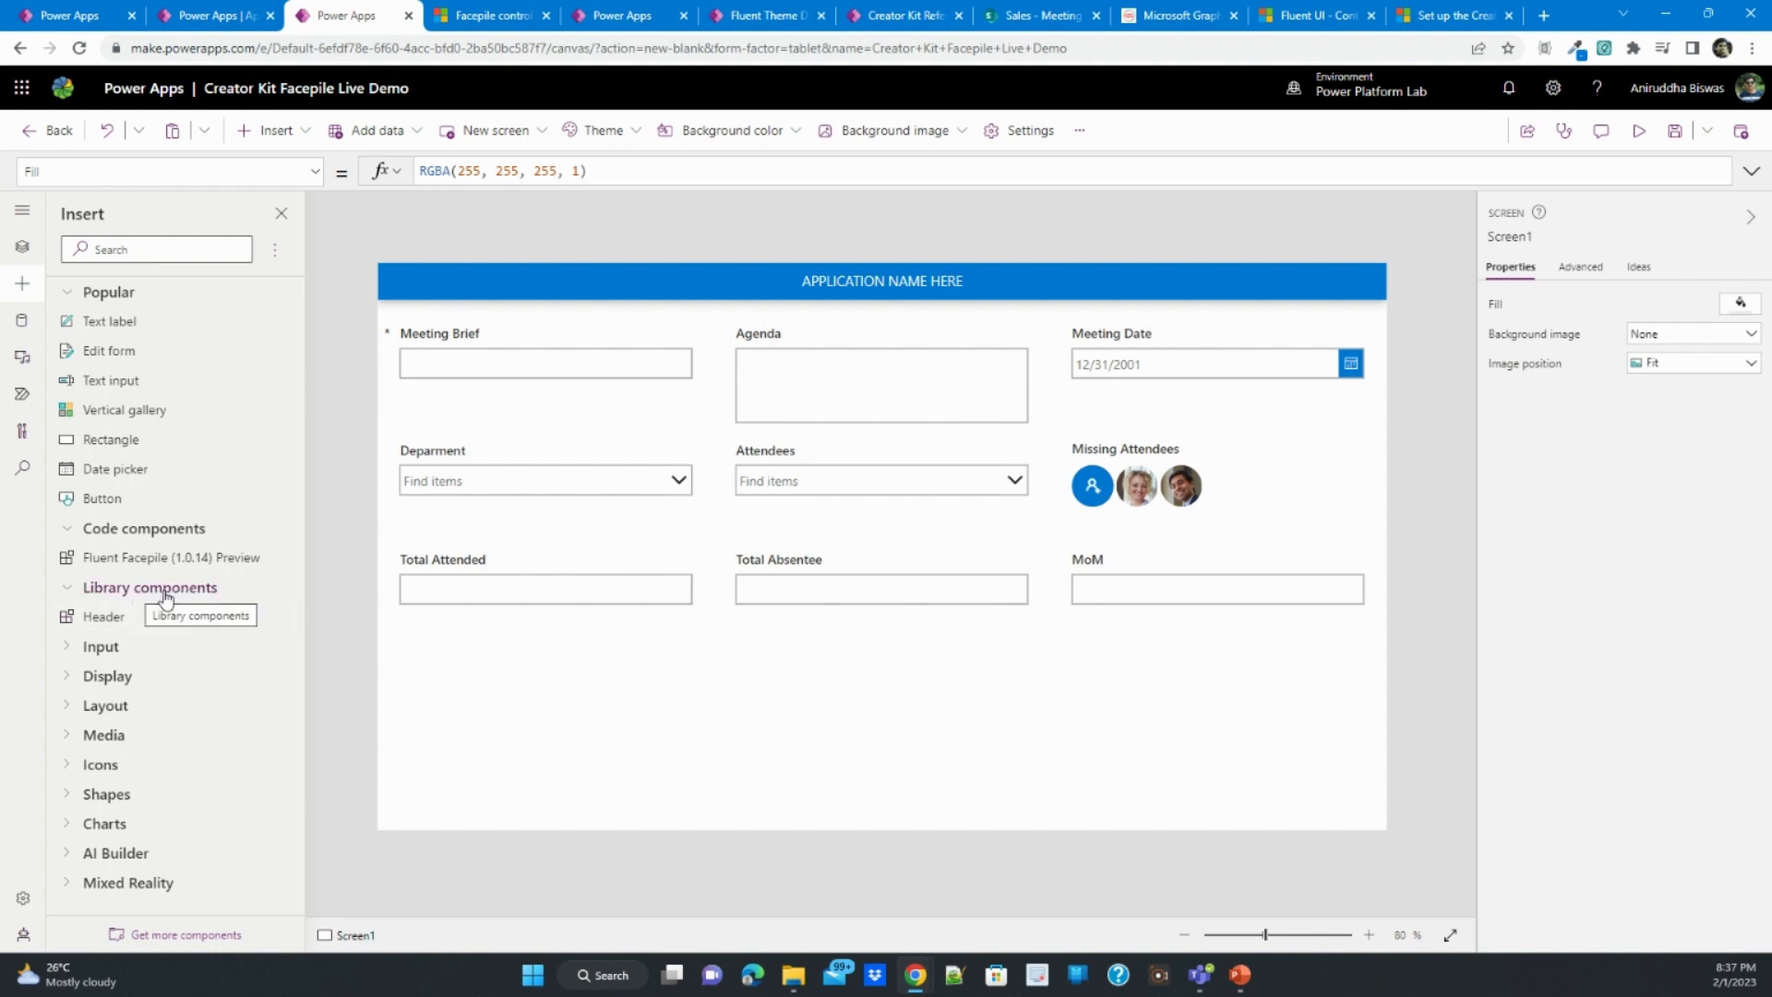
click(185, 935)
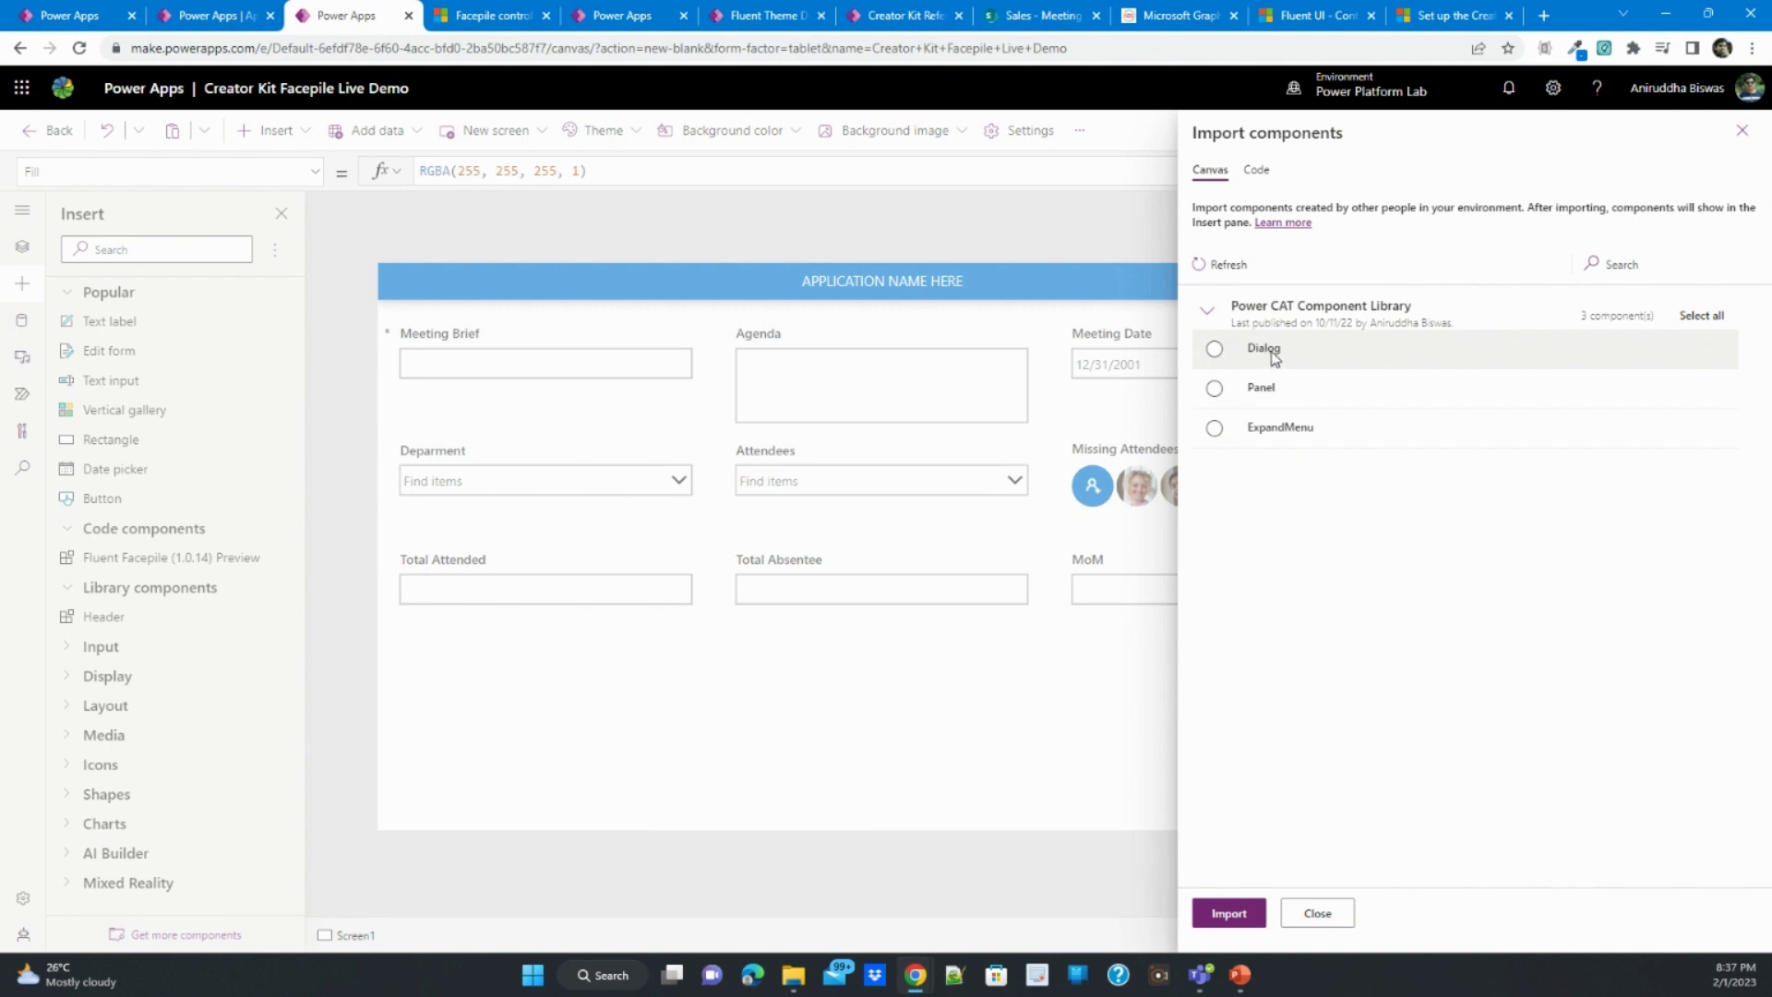
click(1327, 917)
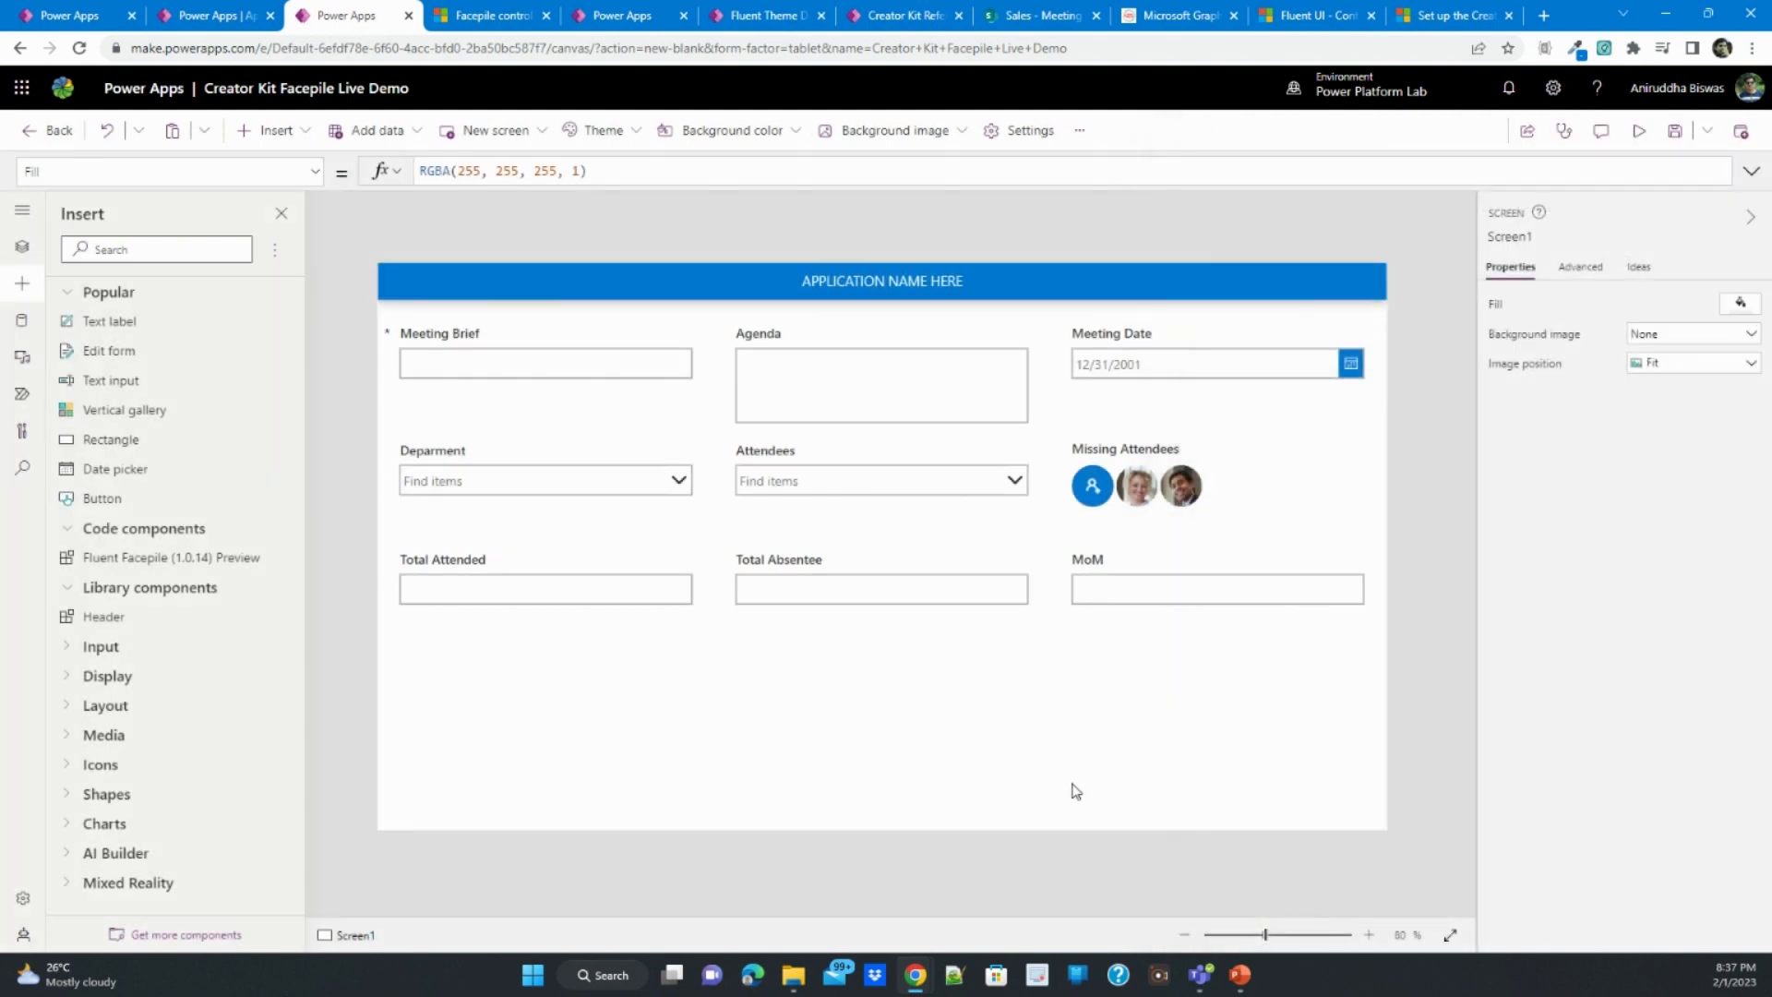
- Insert a container on Screen1 and stretch it over the whole screen, 1366 by 768 at position 0, 0
click(1024, 750)
click(594, 792)
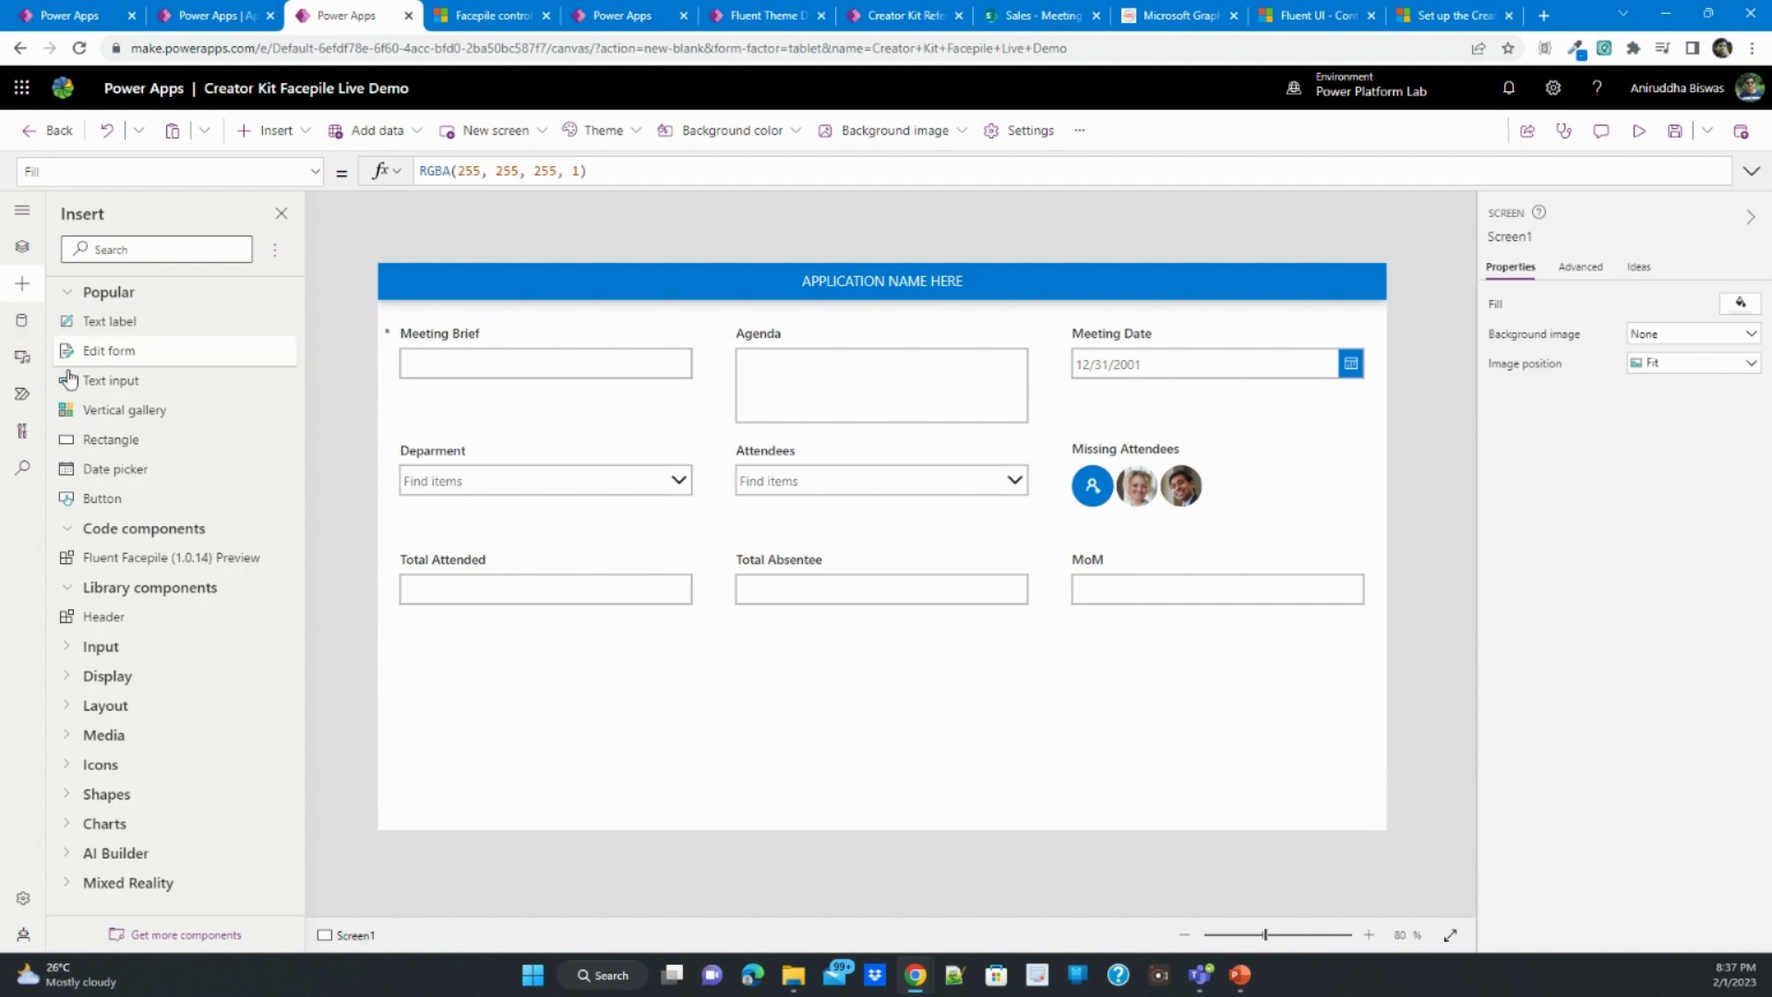
click(22, 247)
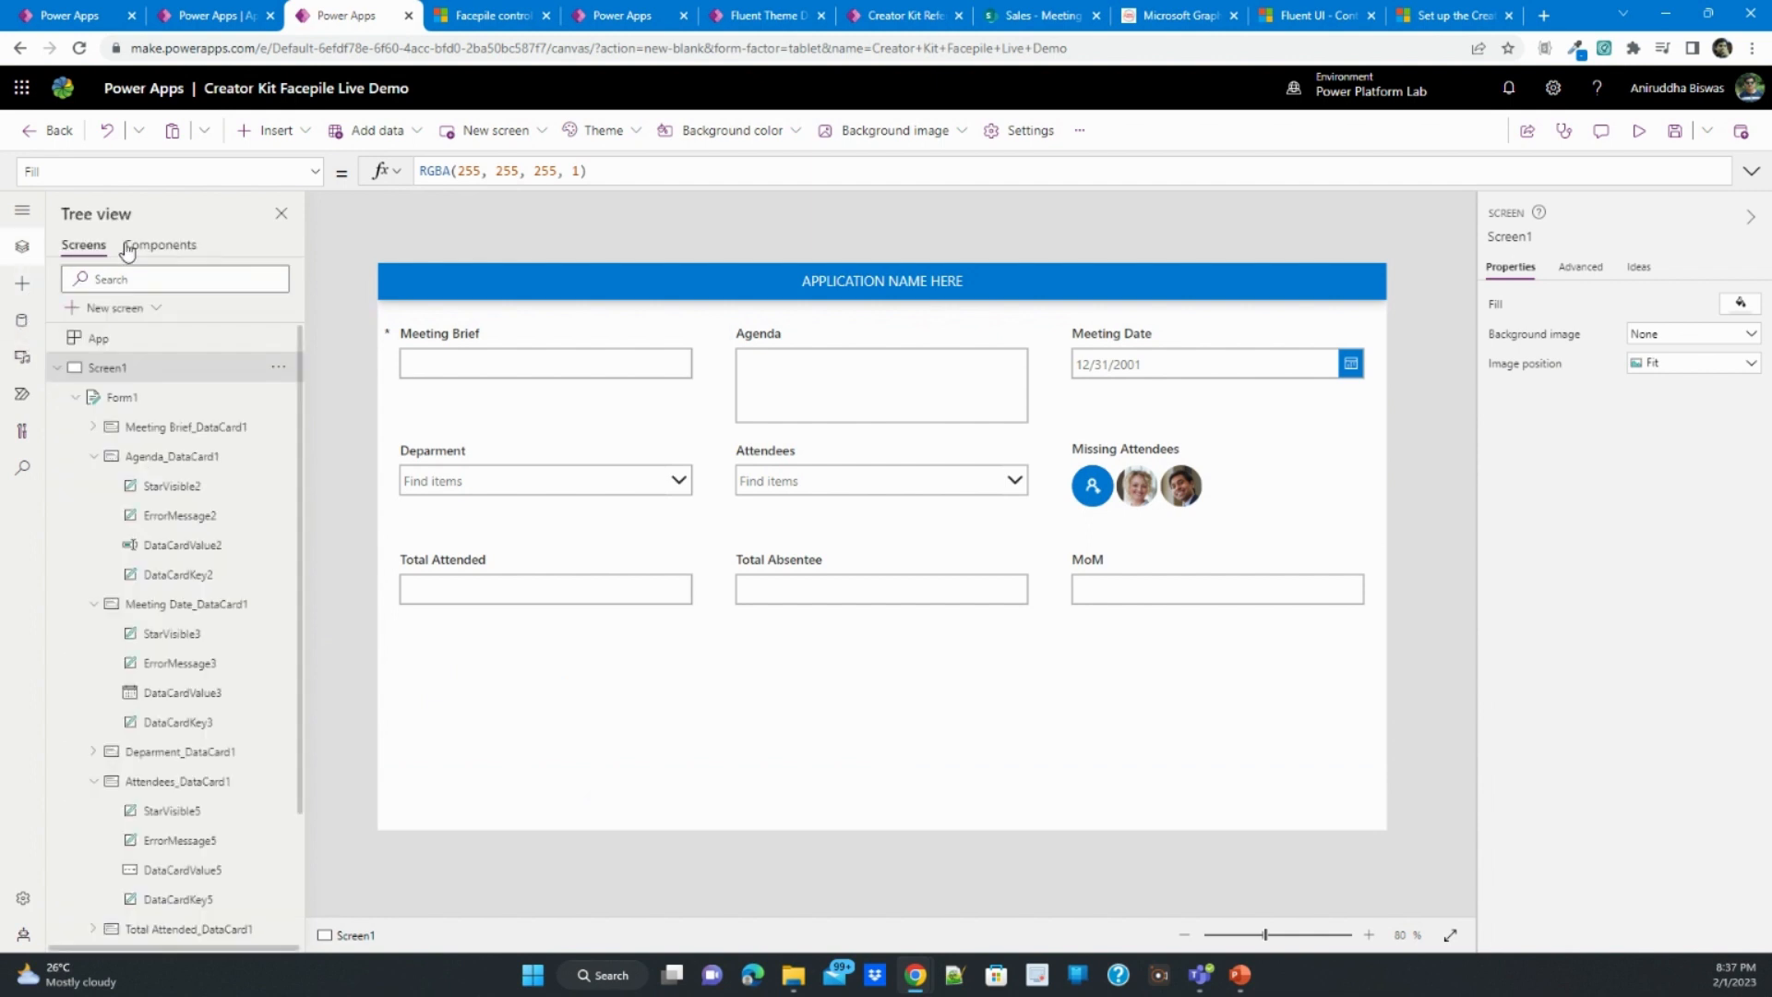
click(277, 131)
click(119, 714)
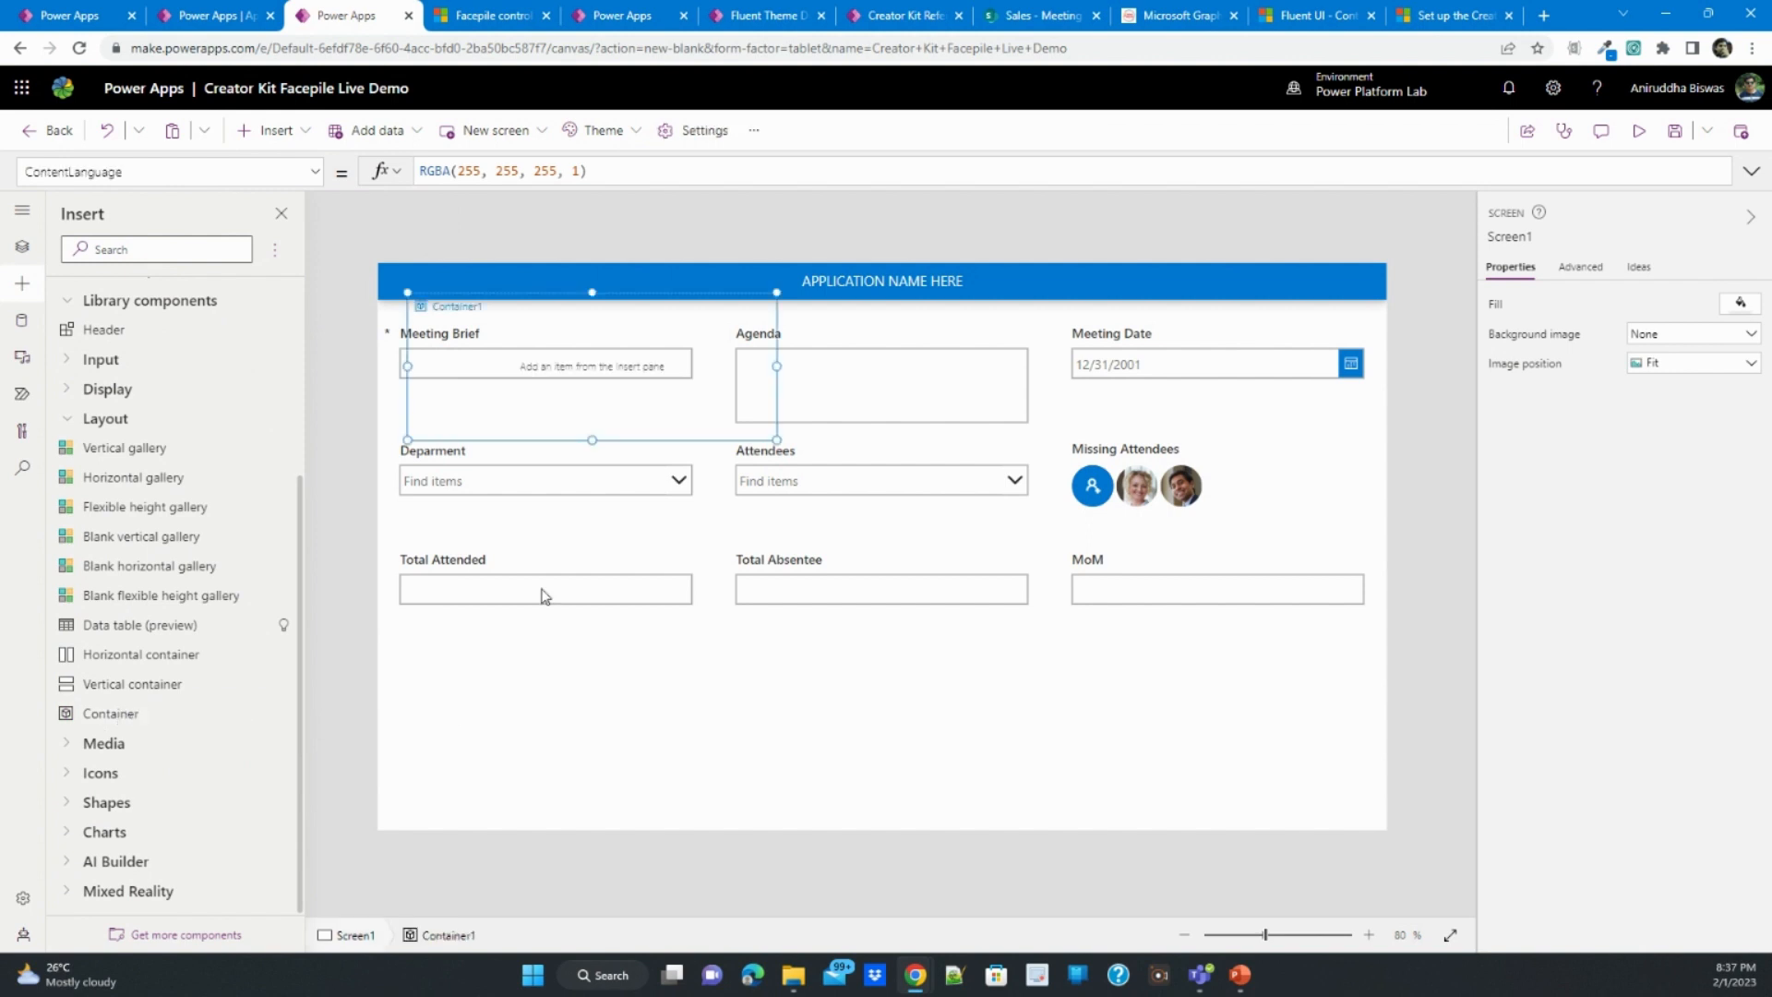
drag(530, 300, 463, 255)
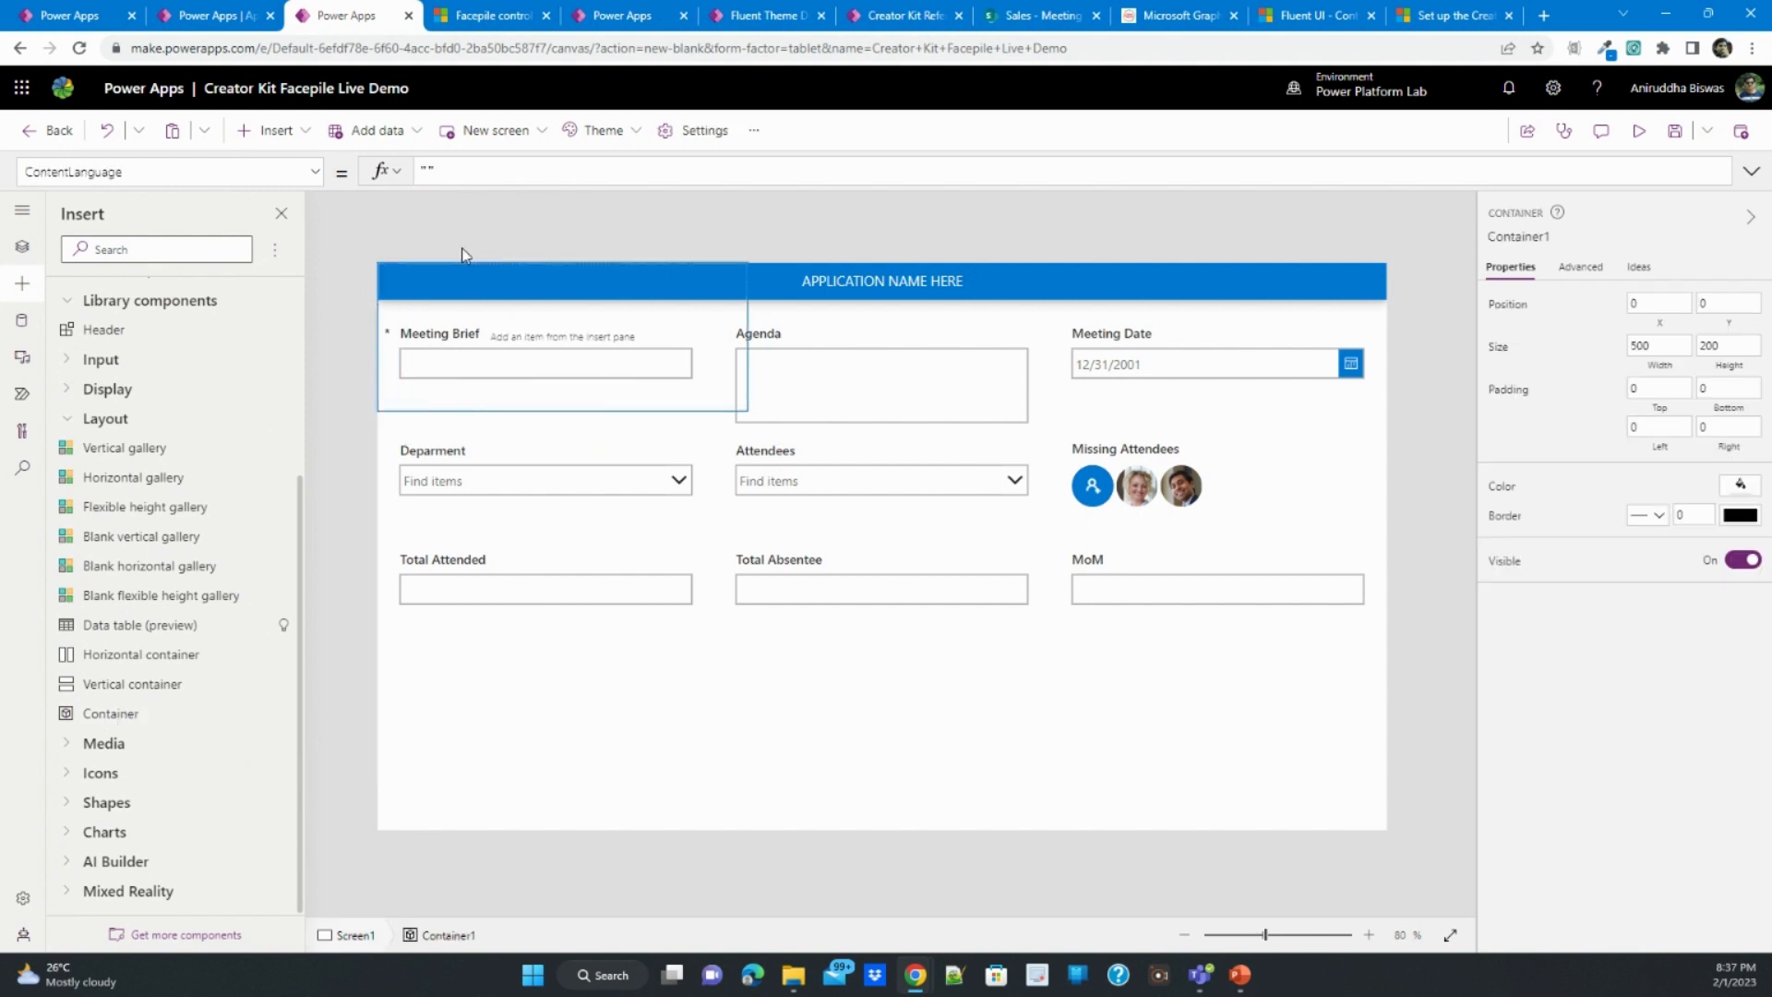
drag(748, 412, 1468, 881)
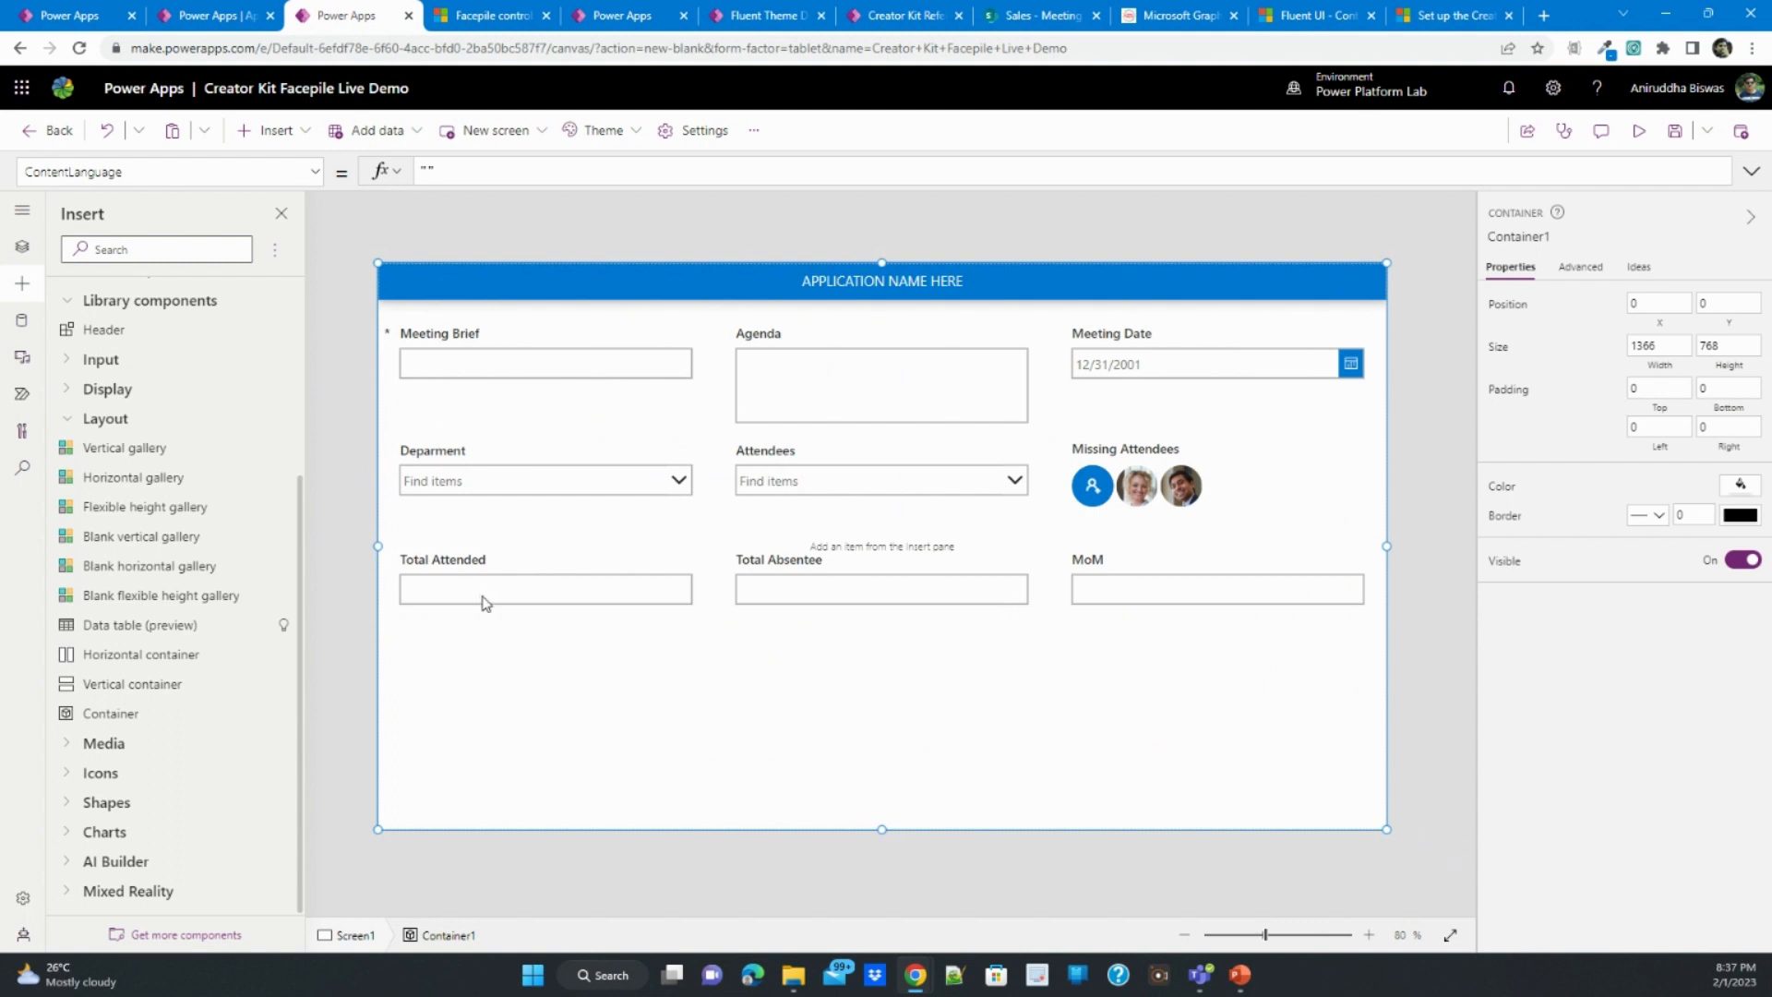
- Set the full-screen container's Fill to the semi-transparent black RGBA(0, 0, 0, .5)
click(315, 172)
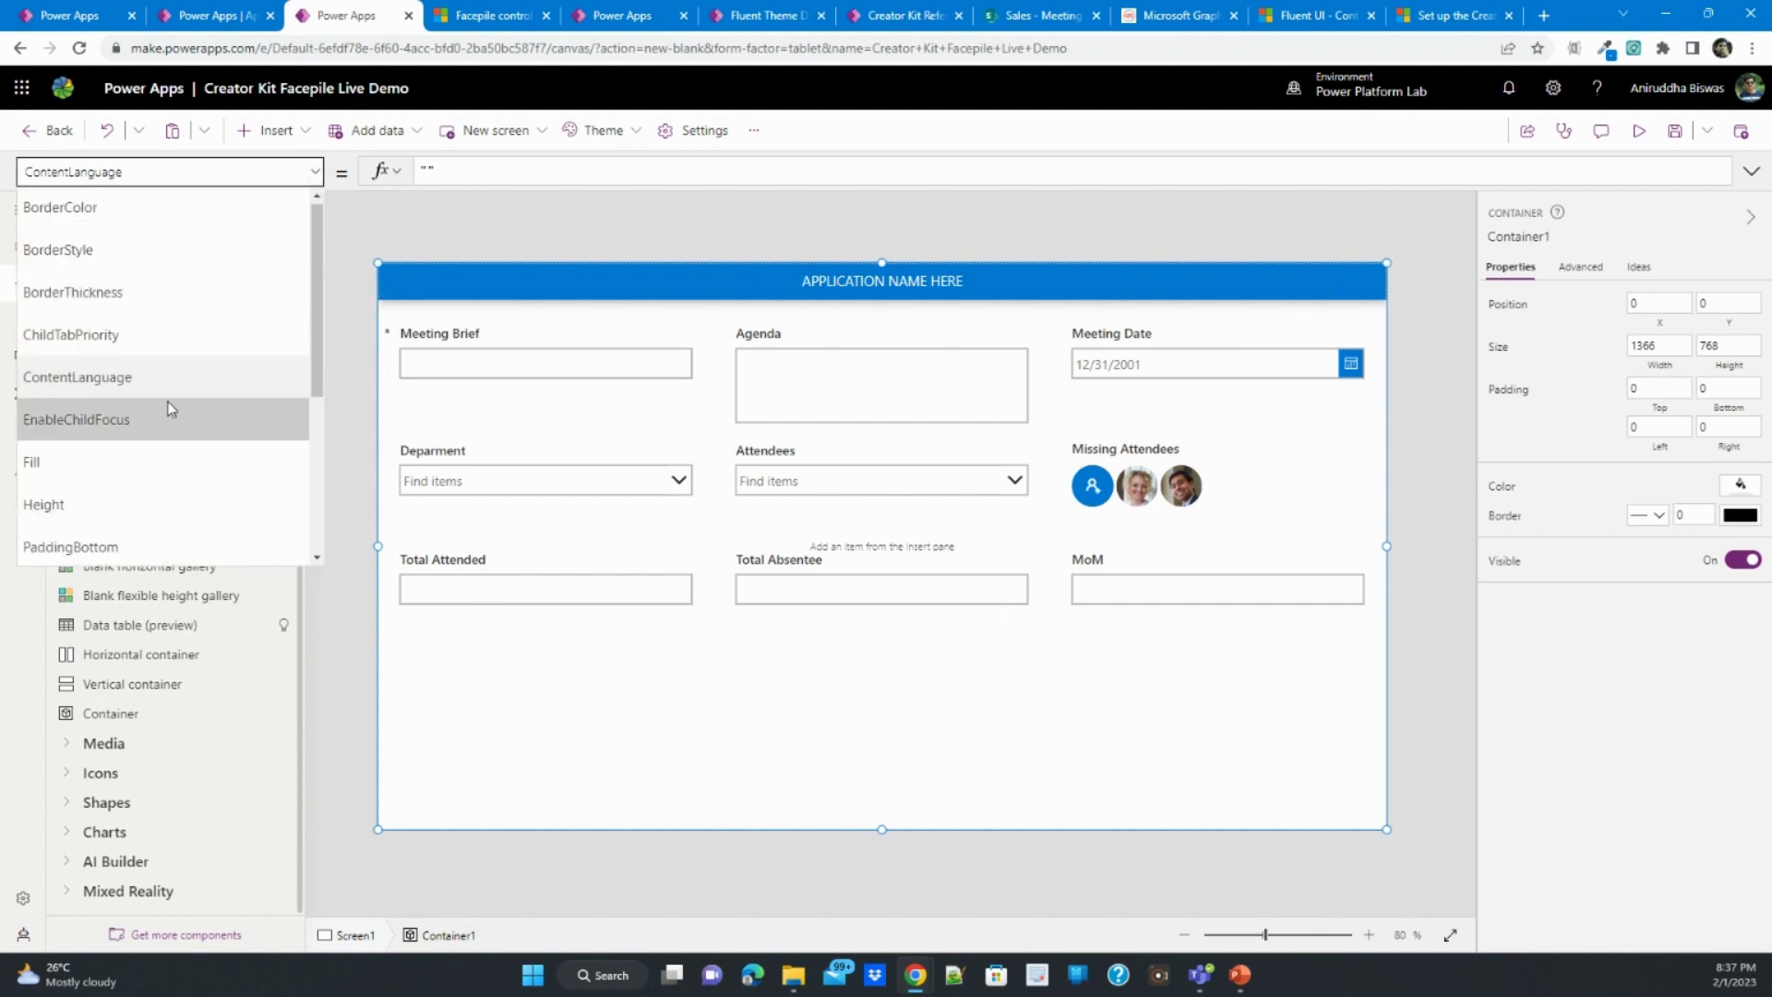
click(170, 461)
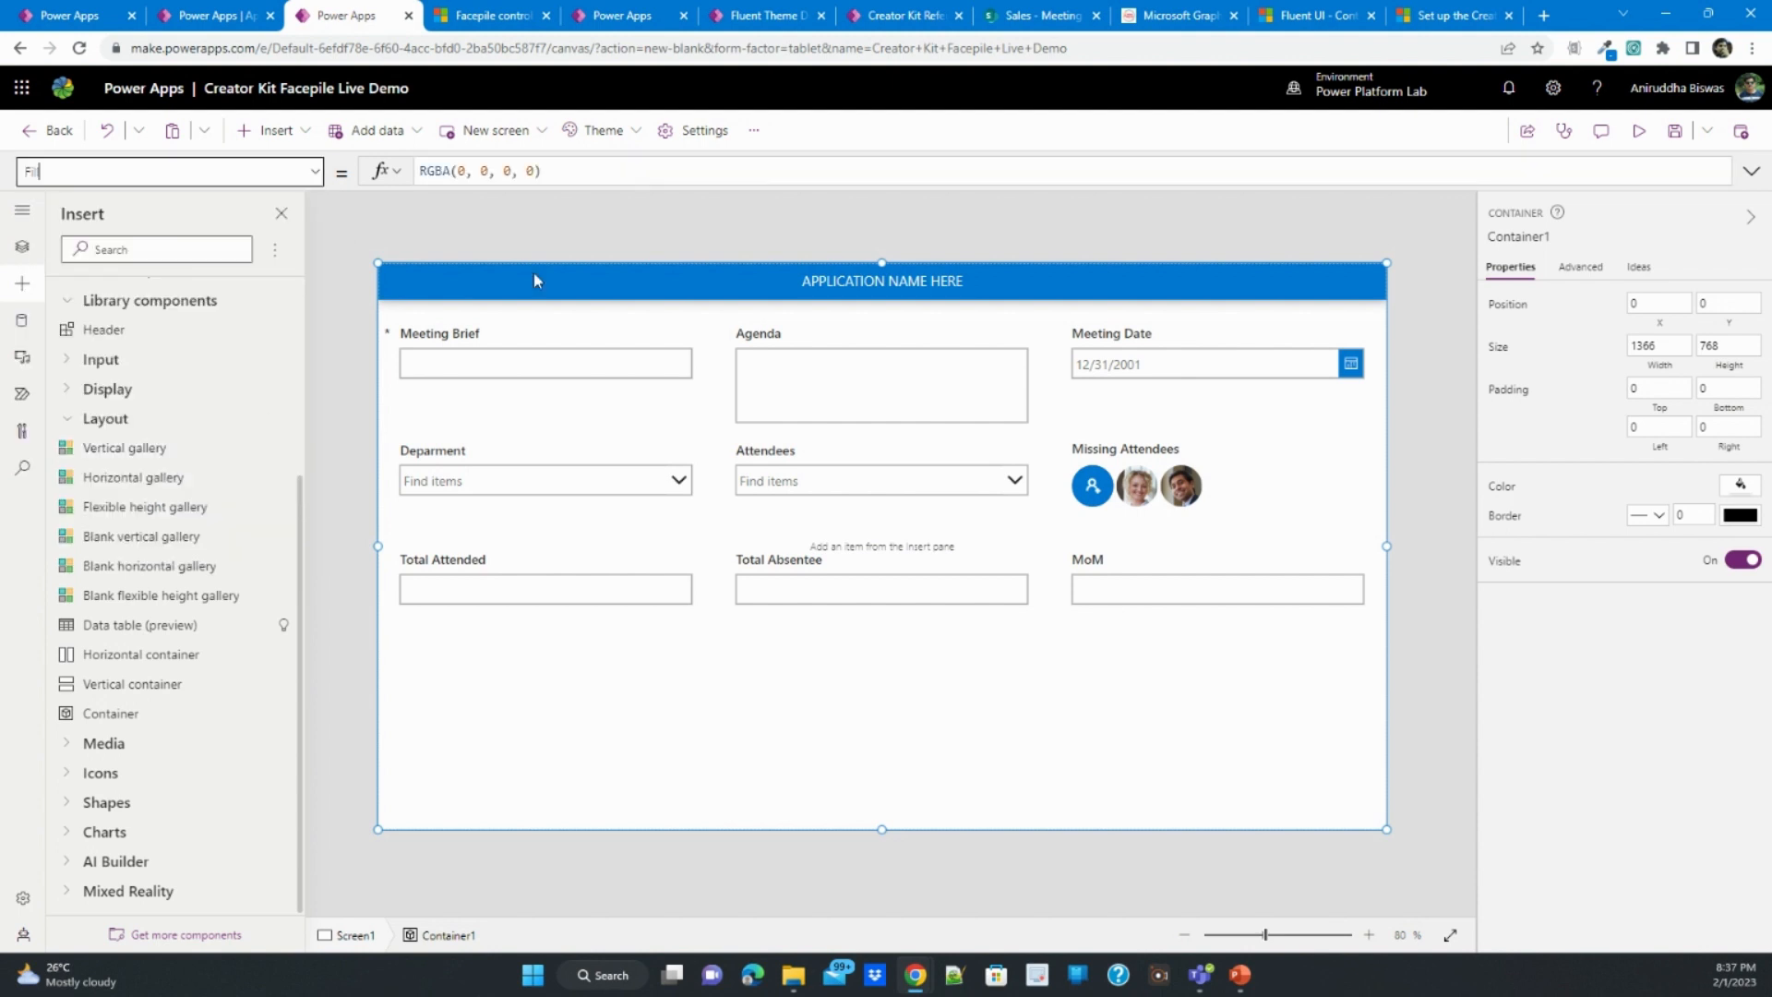
double_click(531, 171)
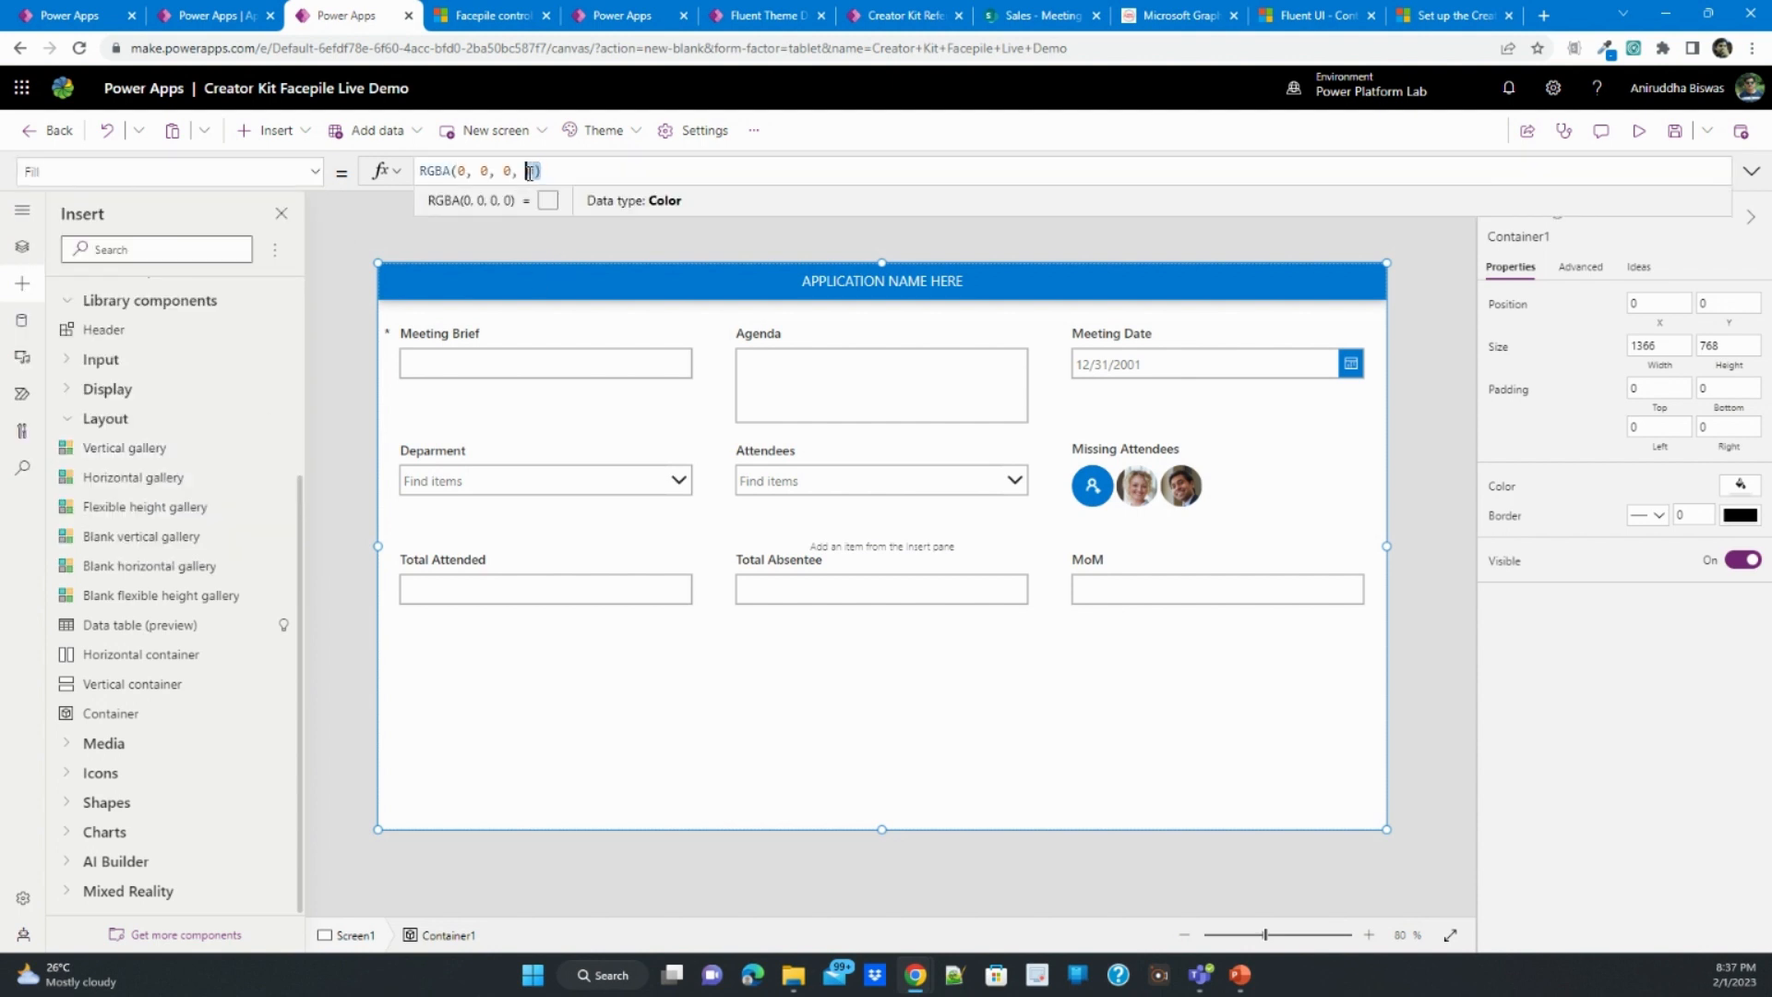
text(.5)
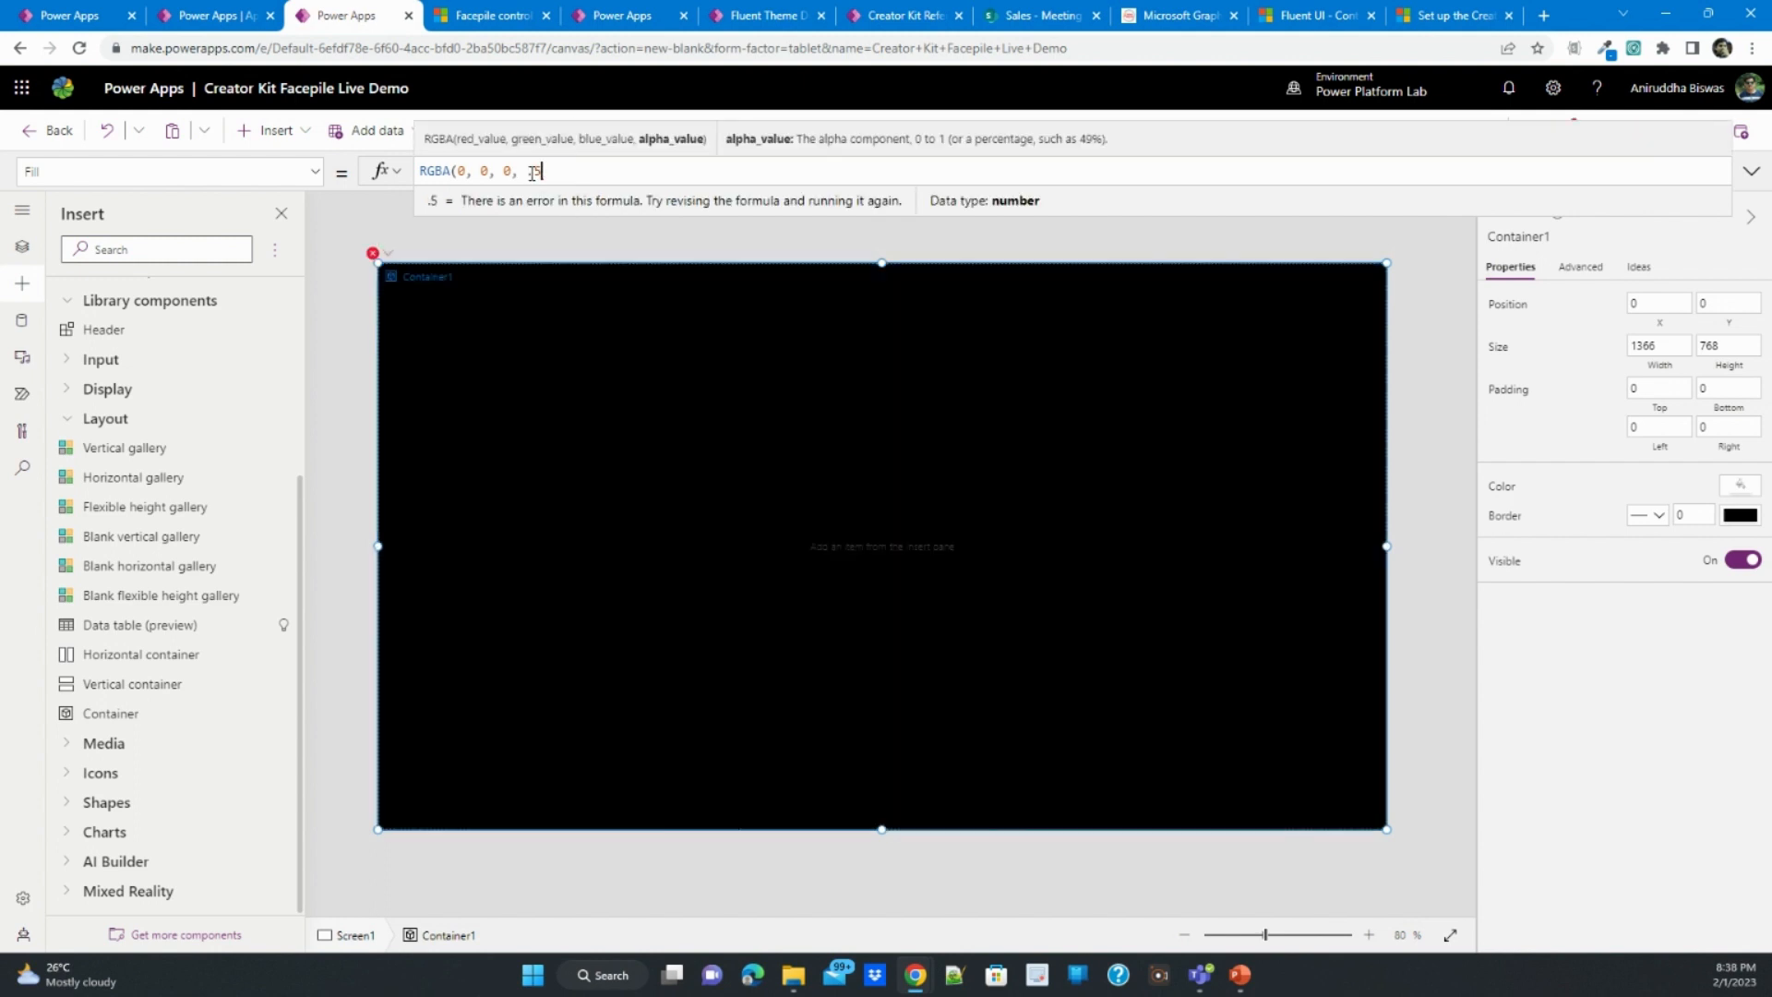
text())
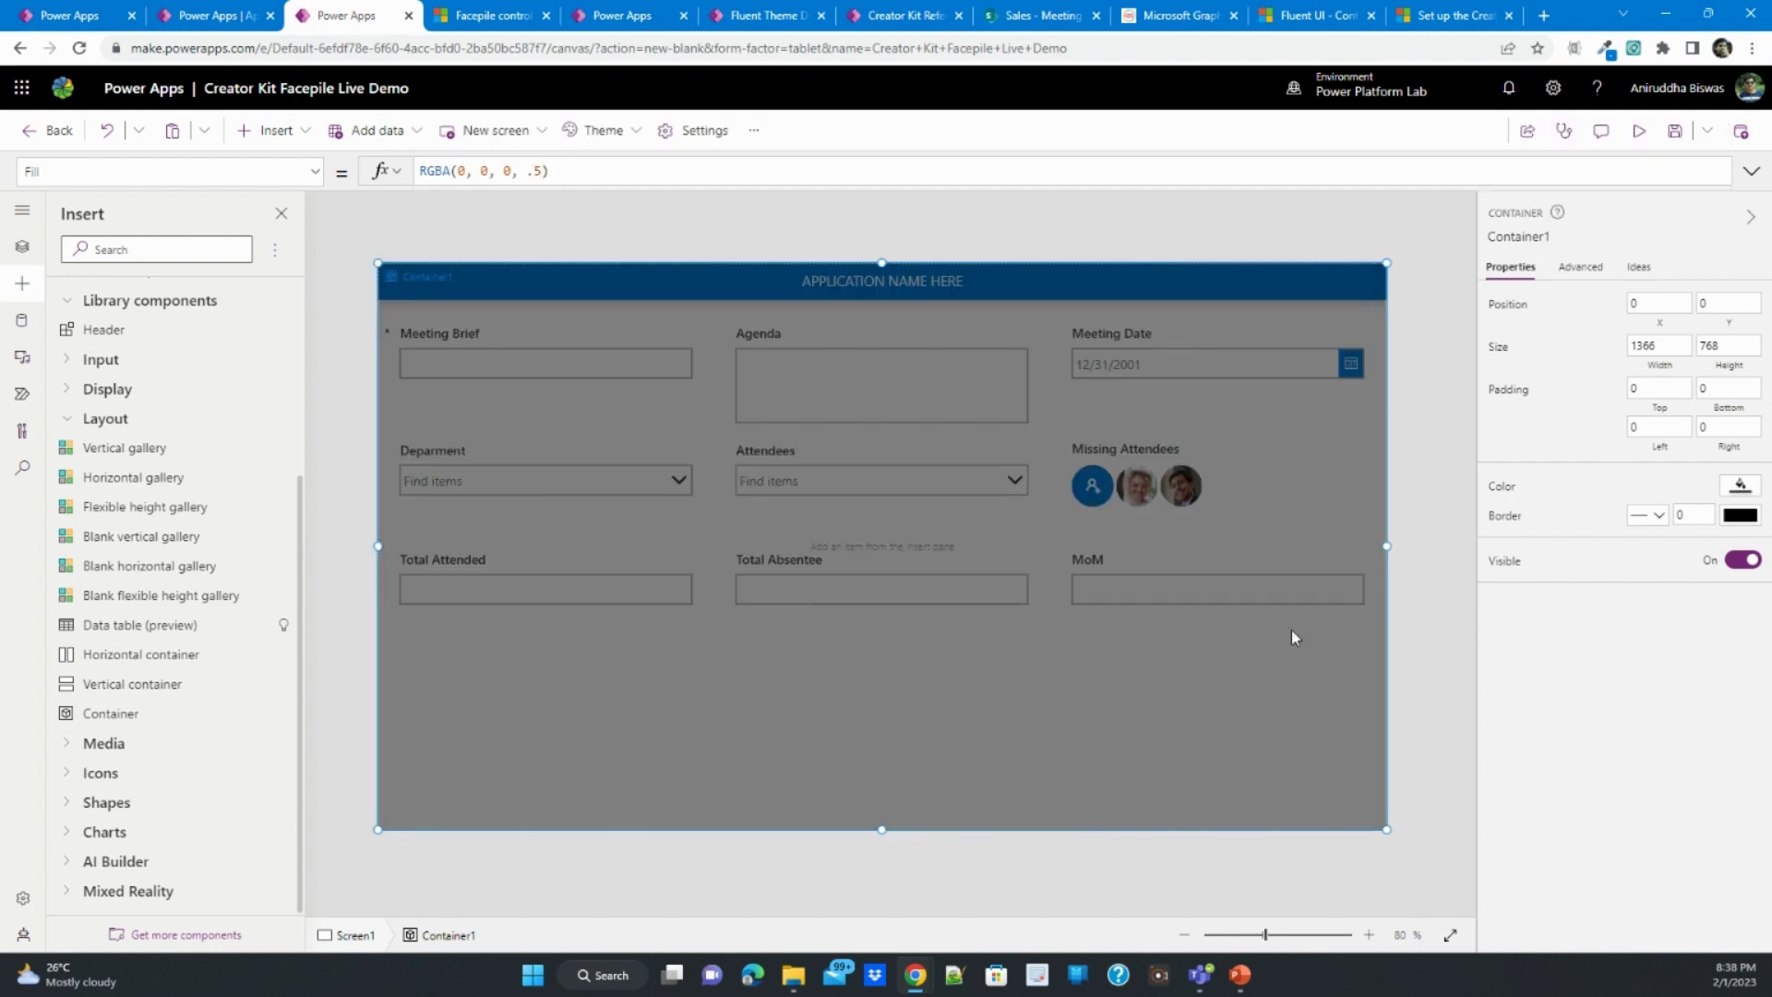
- Insert a second container inside the full-screen overlay and size it about 1097 by 592 at position 140, 76
click(125, 726)
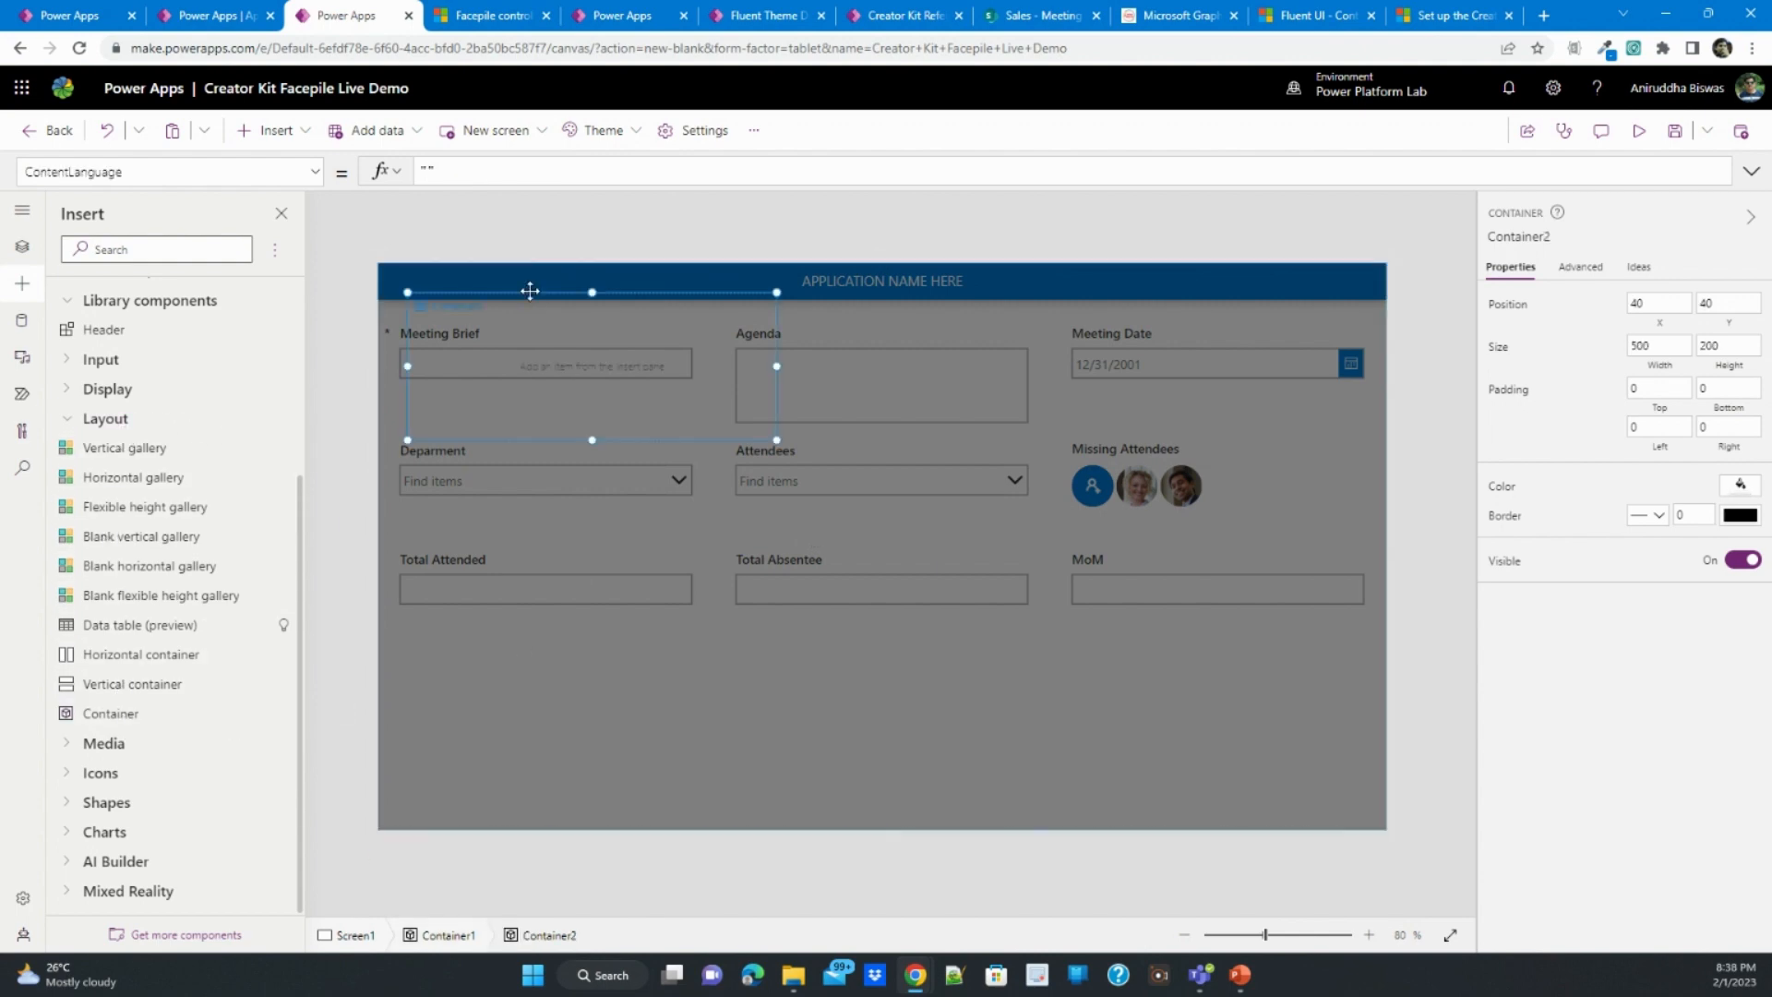
drag(531, 298, 605, 370)
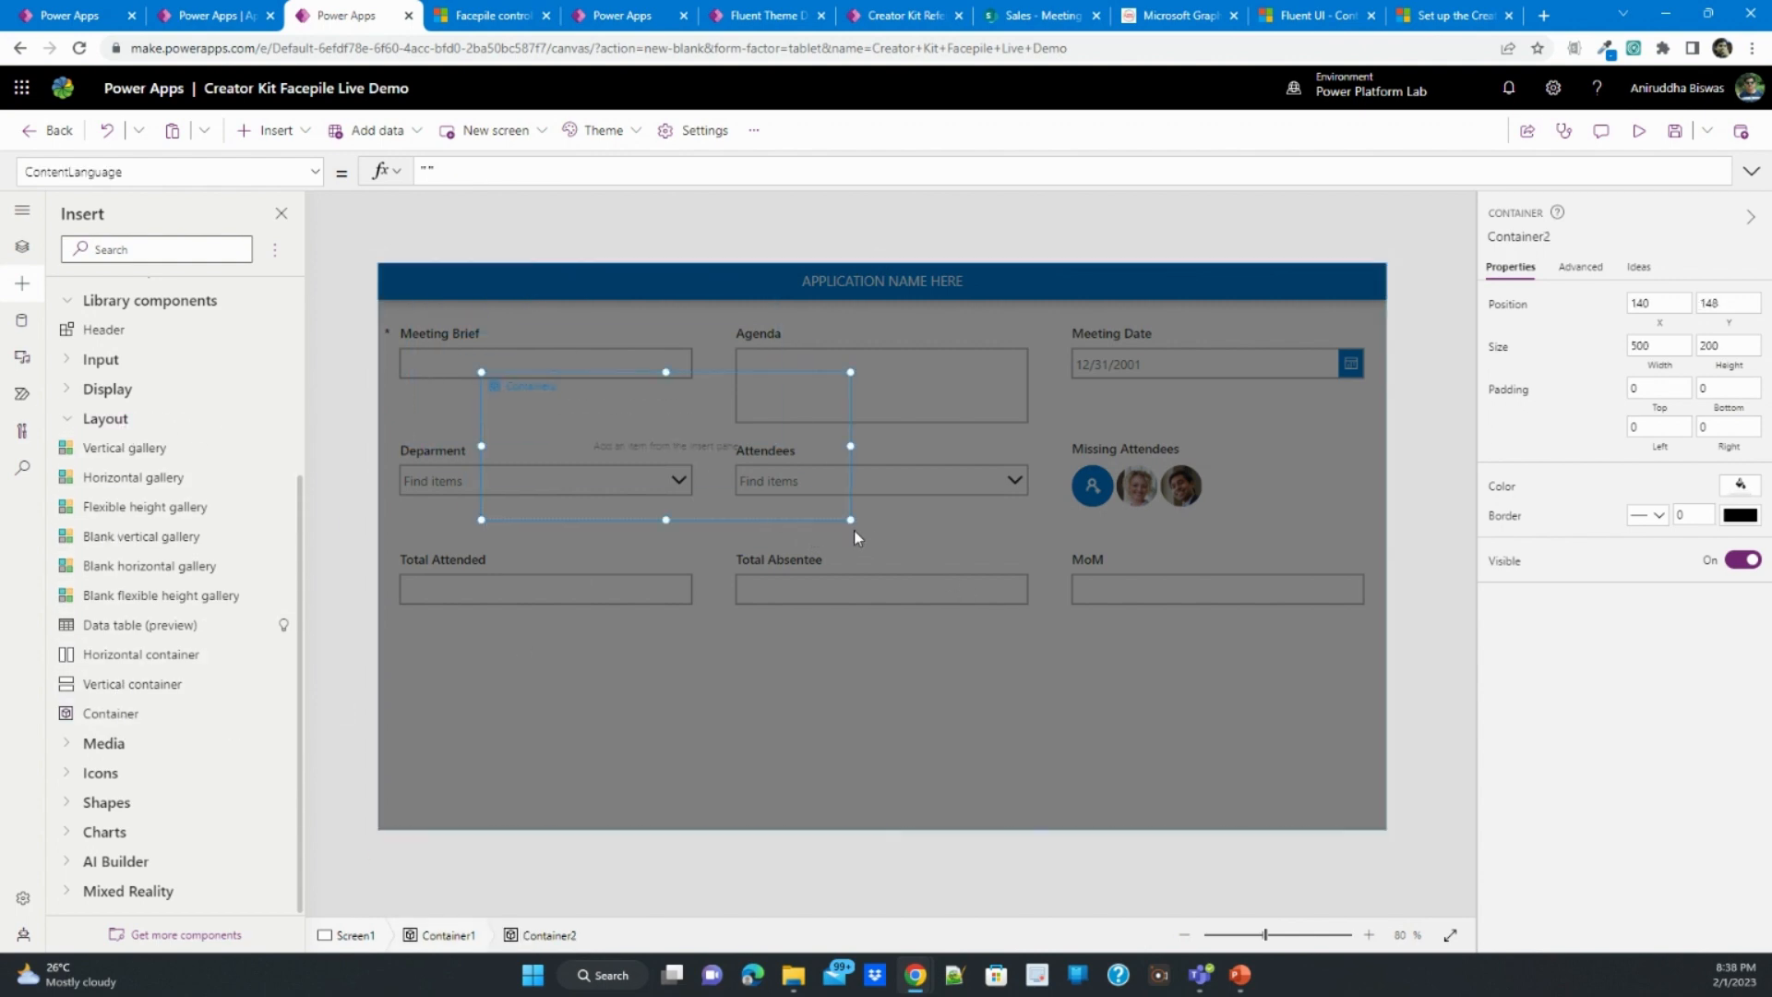
drag(851, 521, 1291, 756)
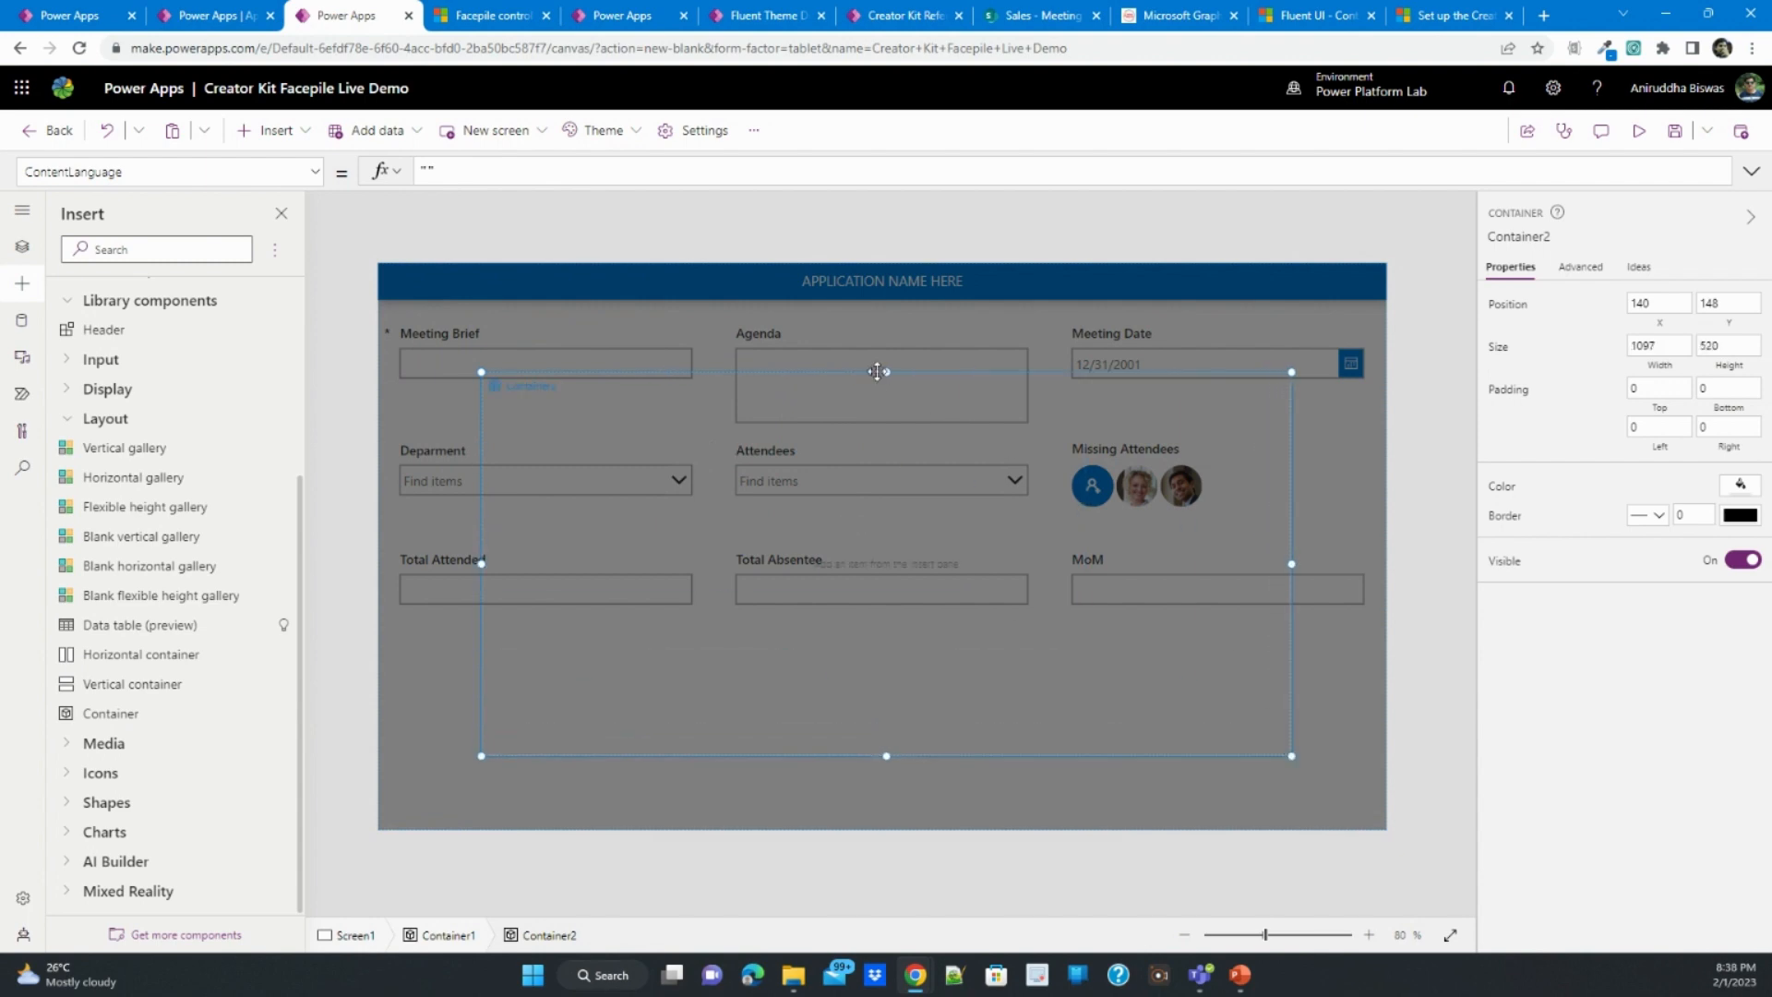
drag(881, 371, 885, 318)
- Set the inner container's Fill to RGBA(255, 255, 255, 1) and extend its height downward to about 613
click(315, 172)
click(146, 462)
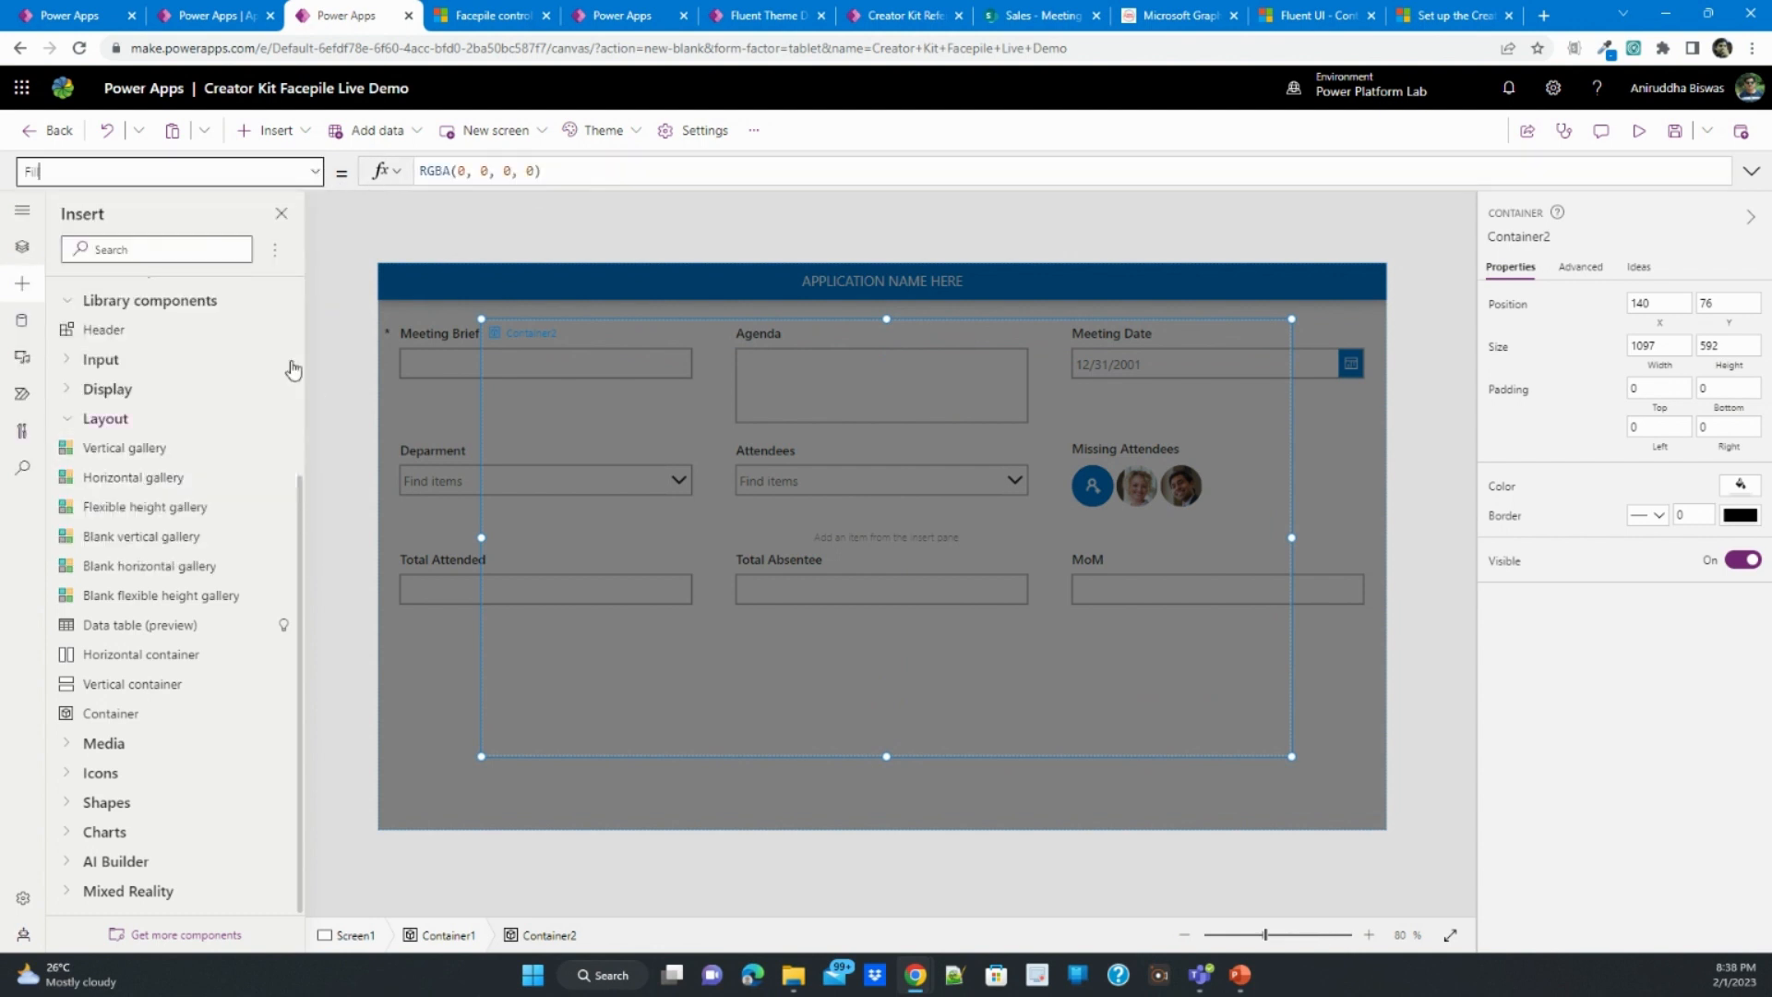
click(459, 170)
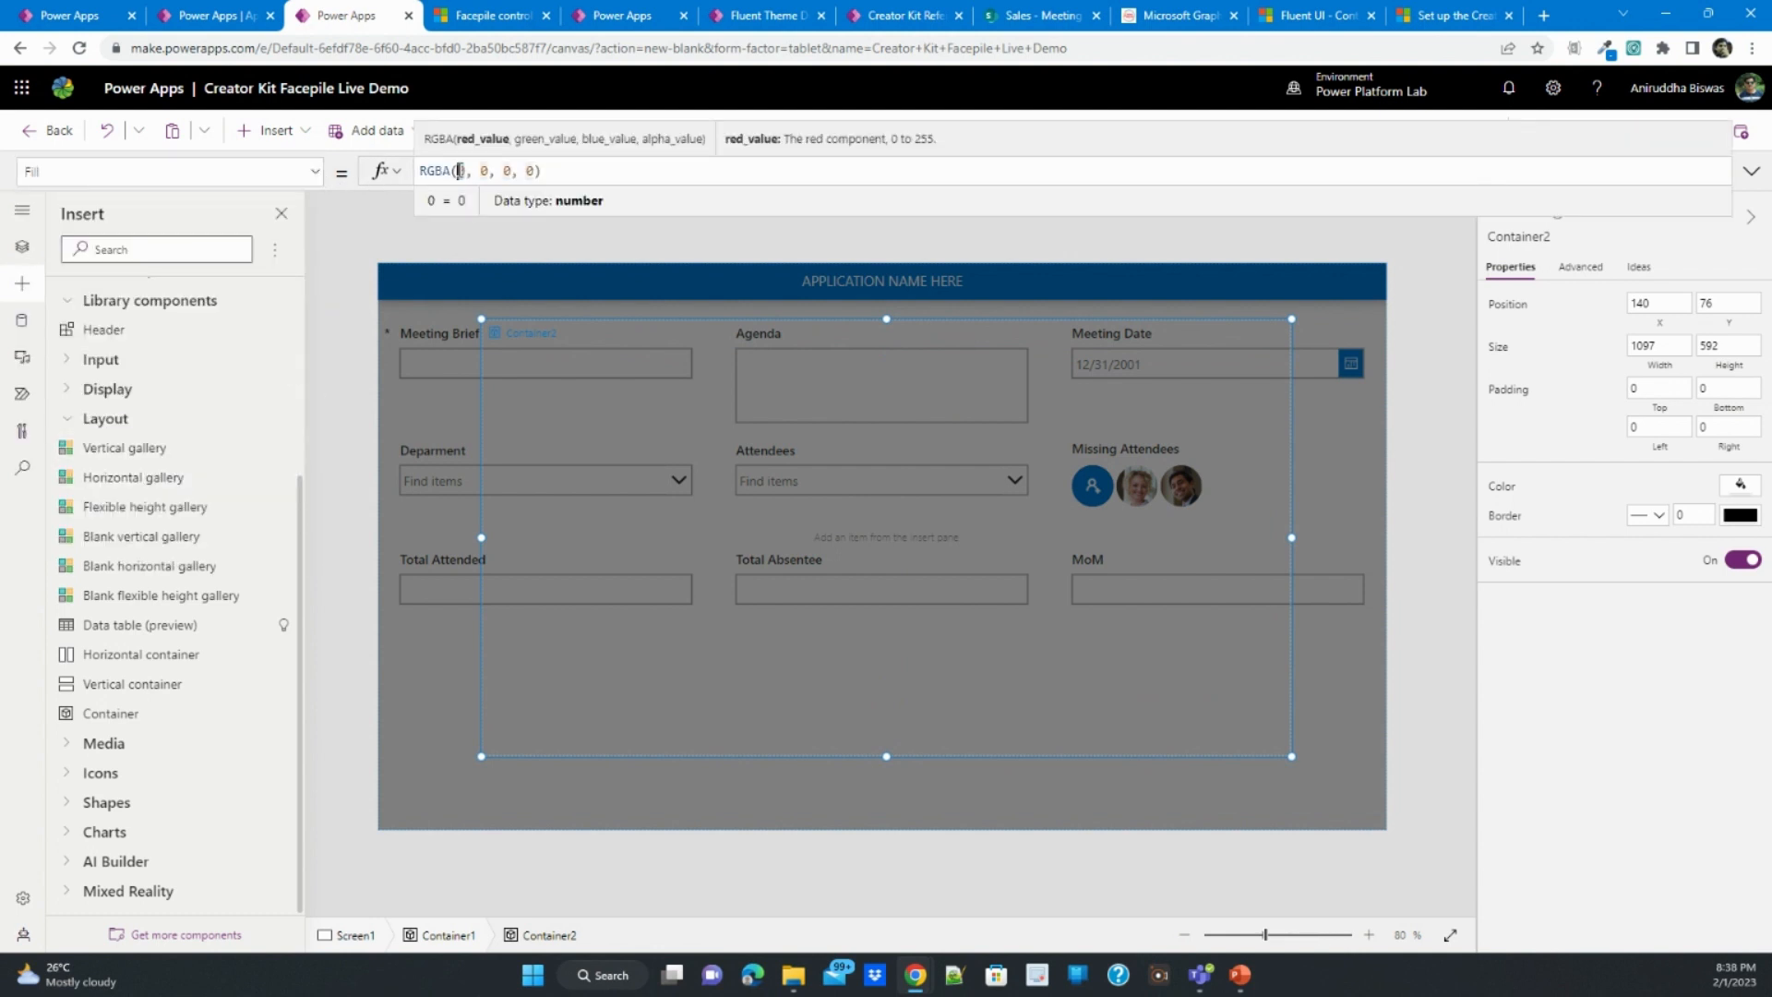
text(255, 255, 255, 1)
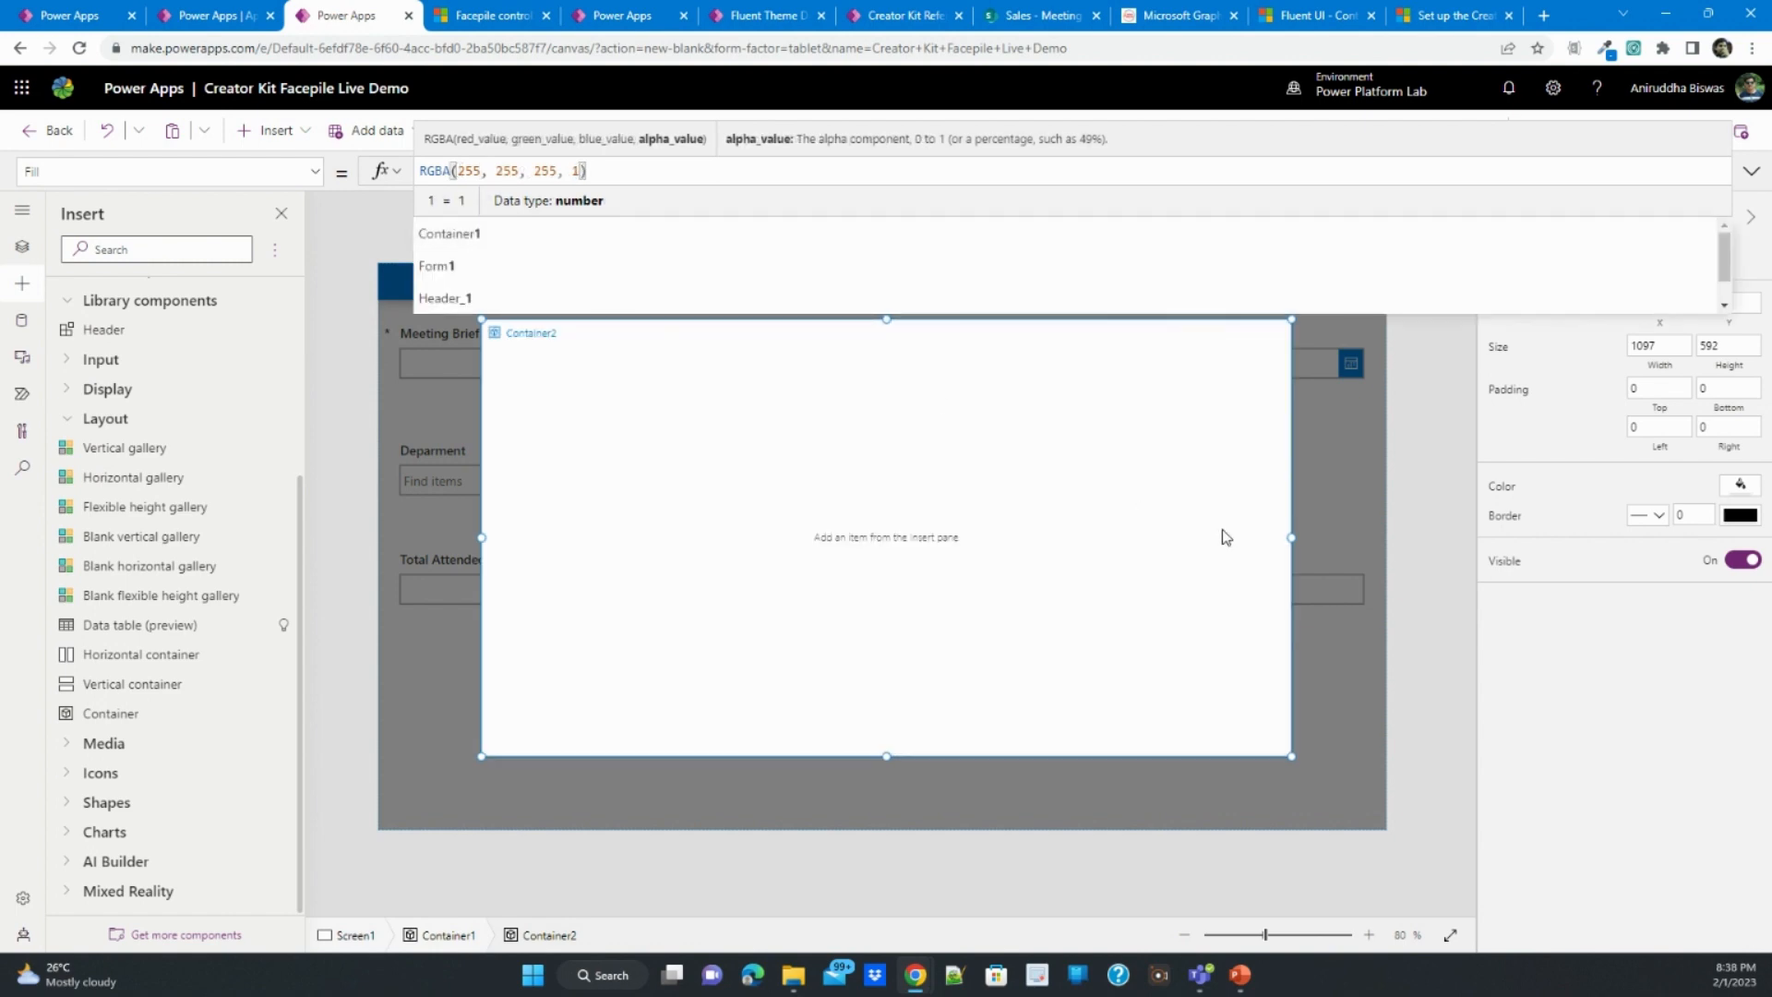
click(1351, 571)
click(1109, 571)
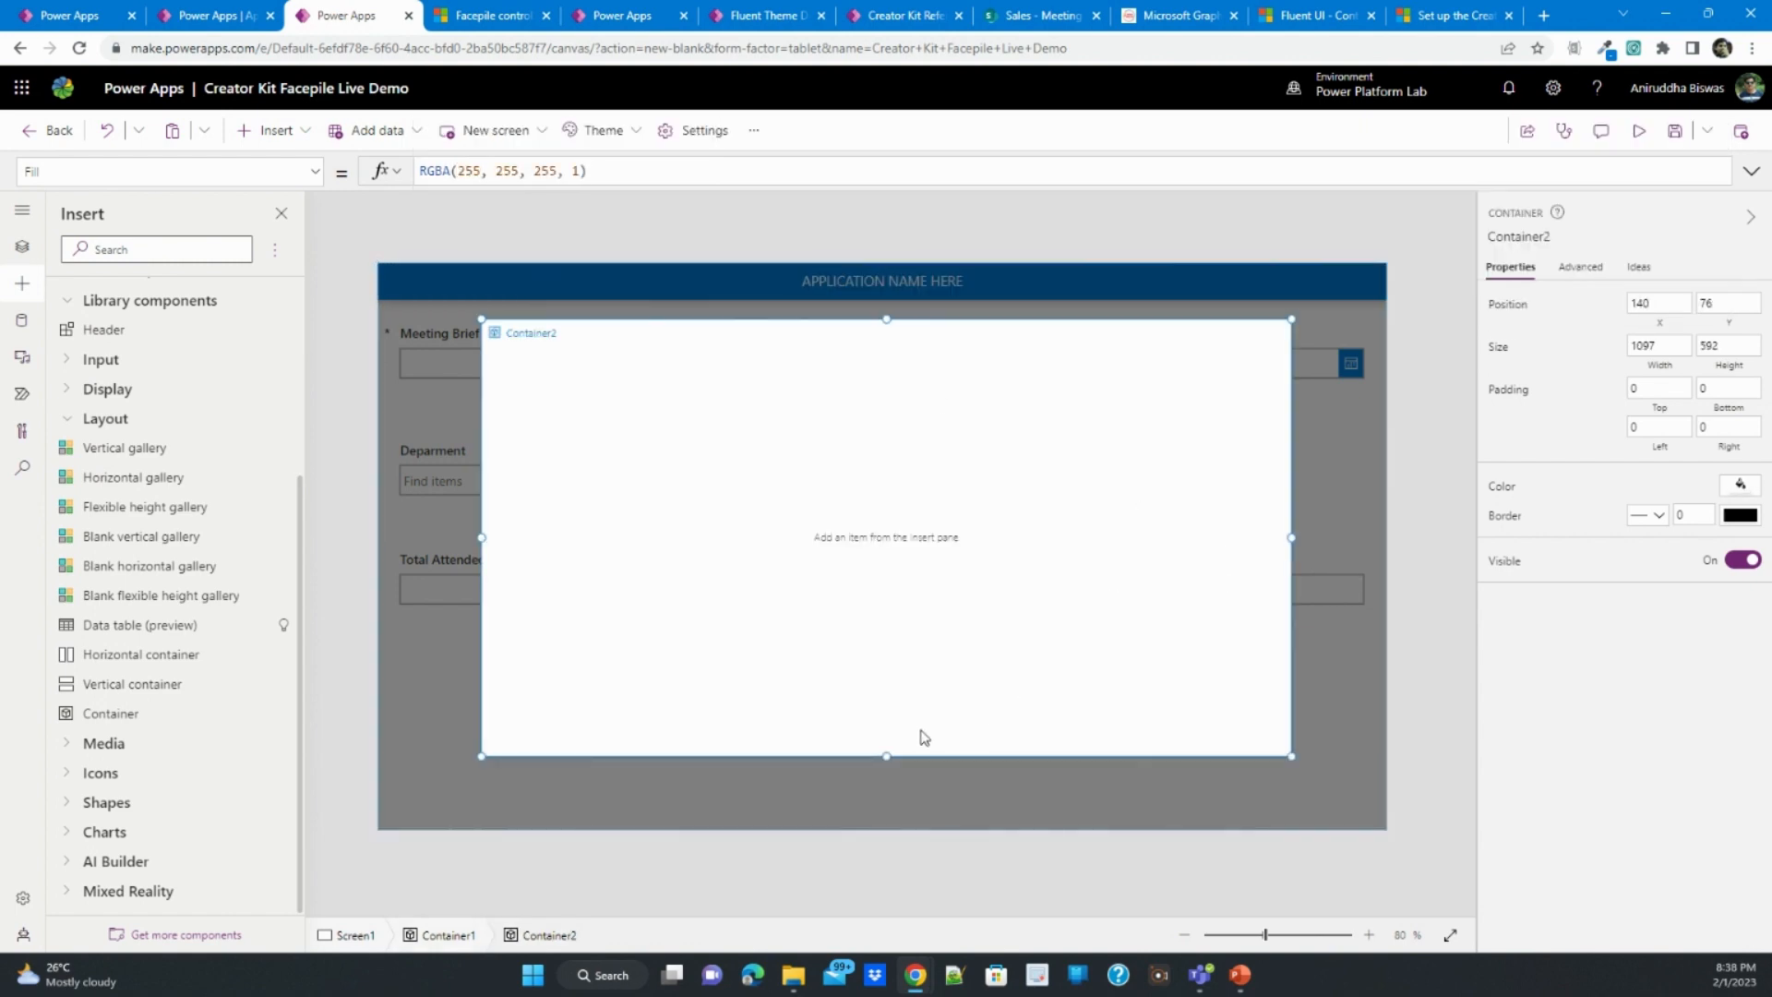
drag(879, 757, 882, 771)
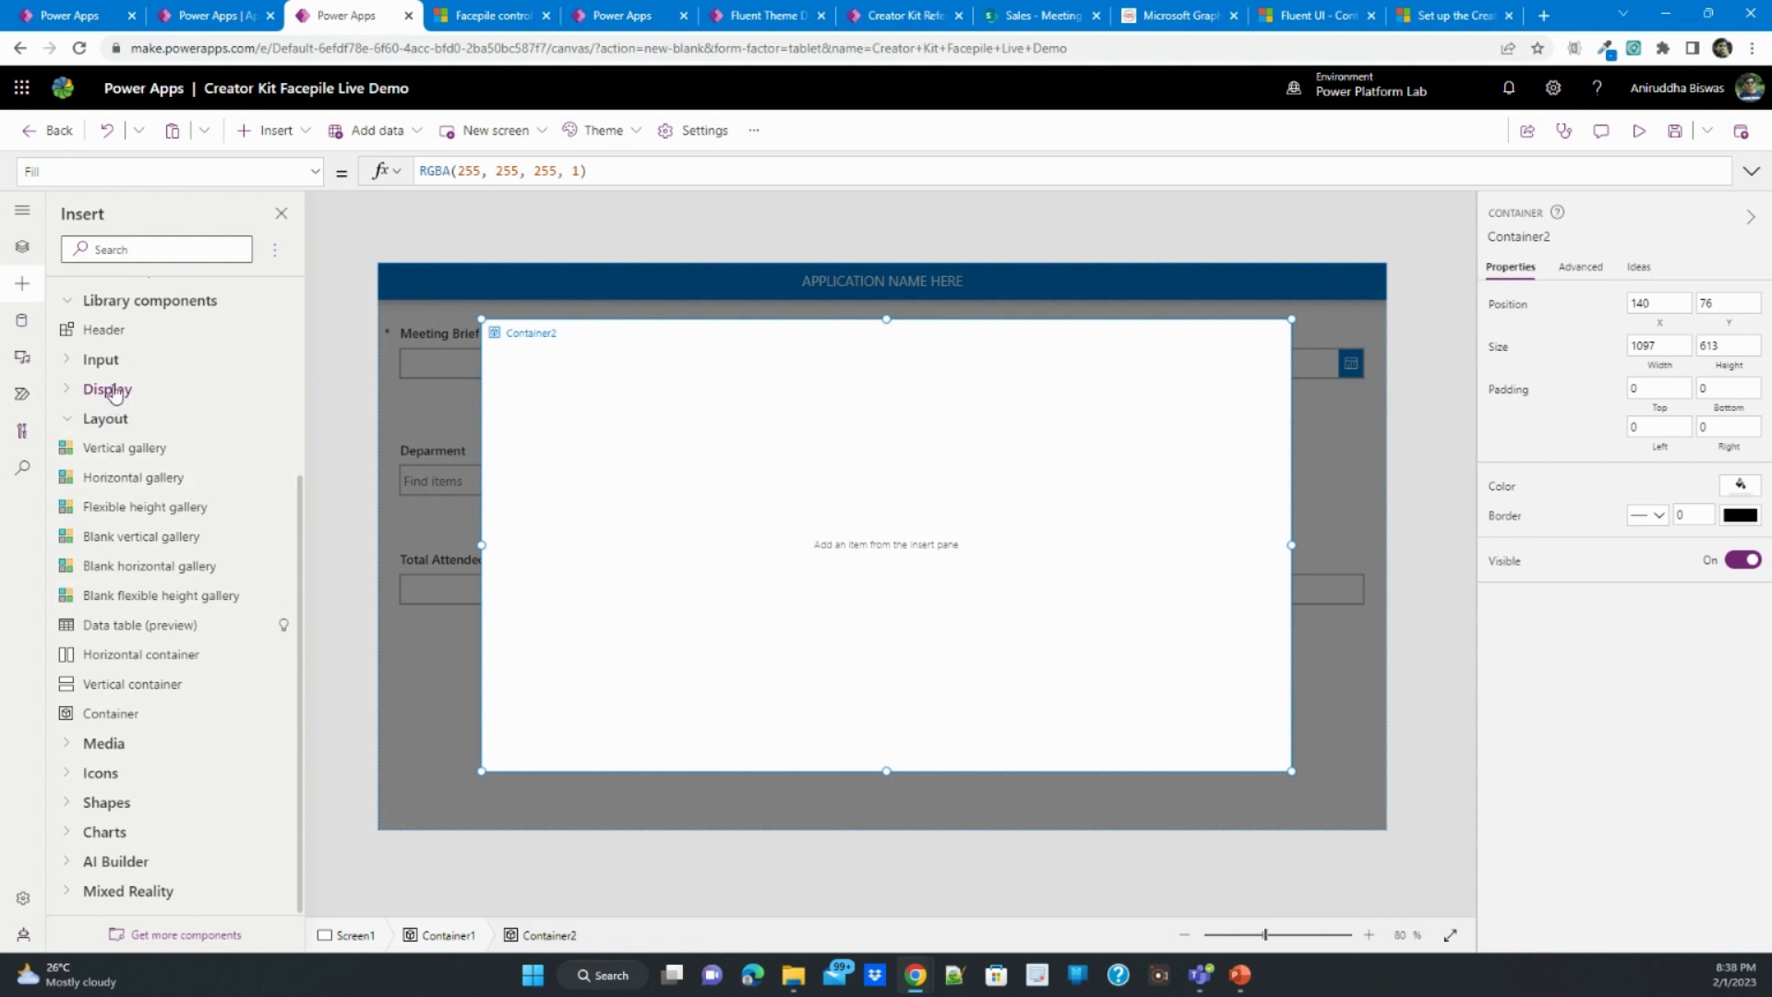
- Insert the Header library component across the top of the white inner container
scroll(107, 358, up, 1)
scroll(107, 358, up, 3)
click(104, 422)
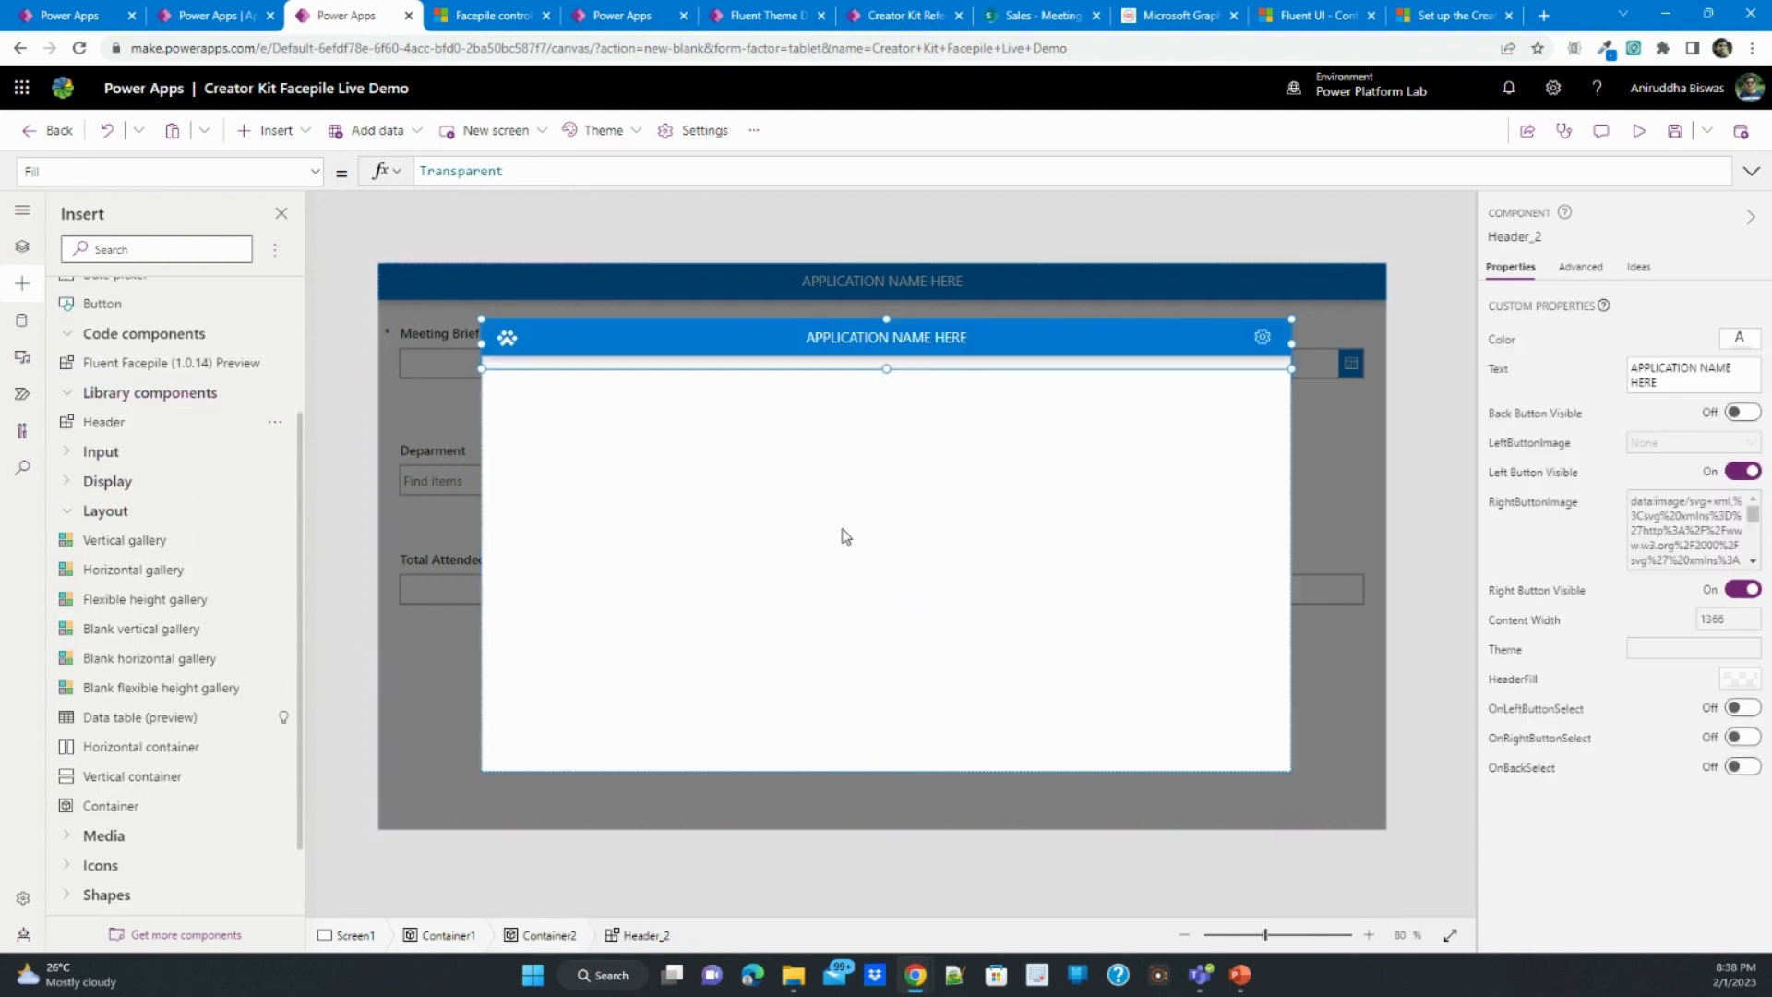
click(961, 505)
click(994, 339)
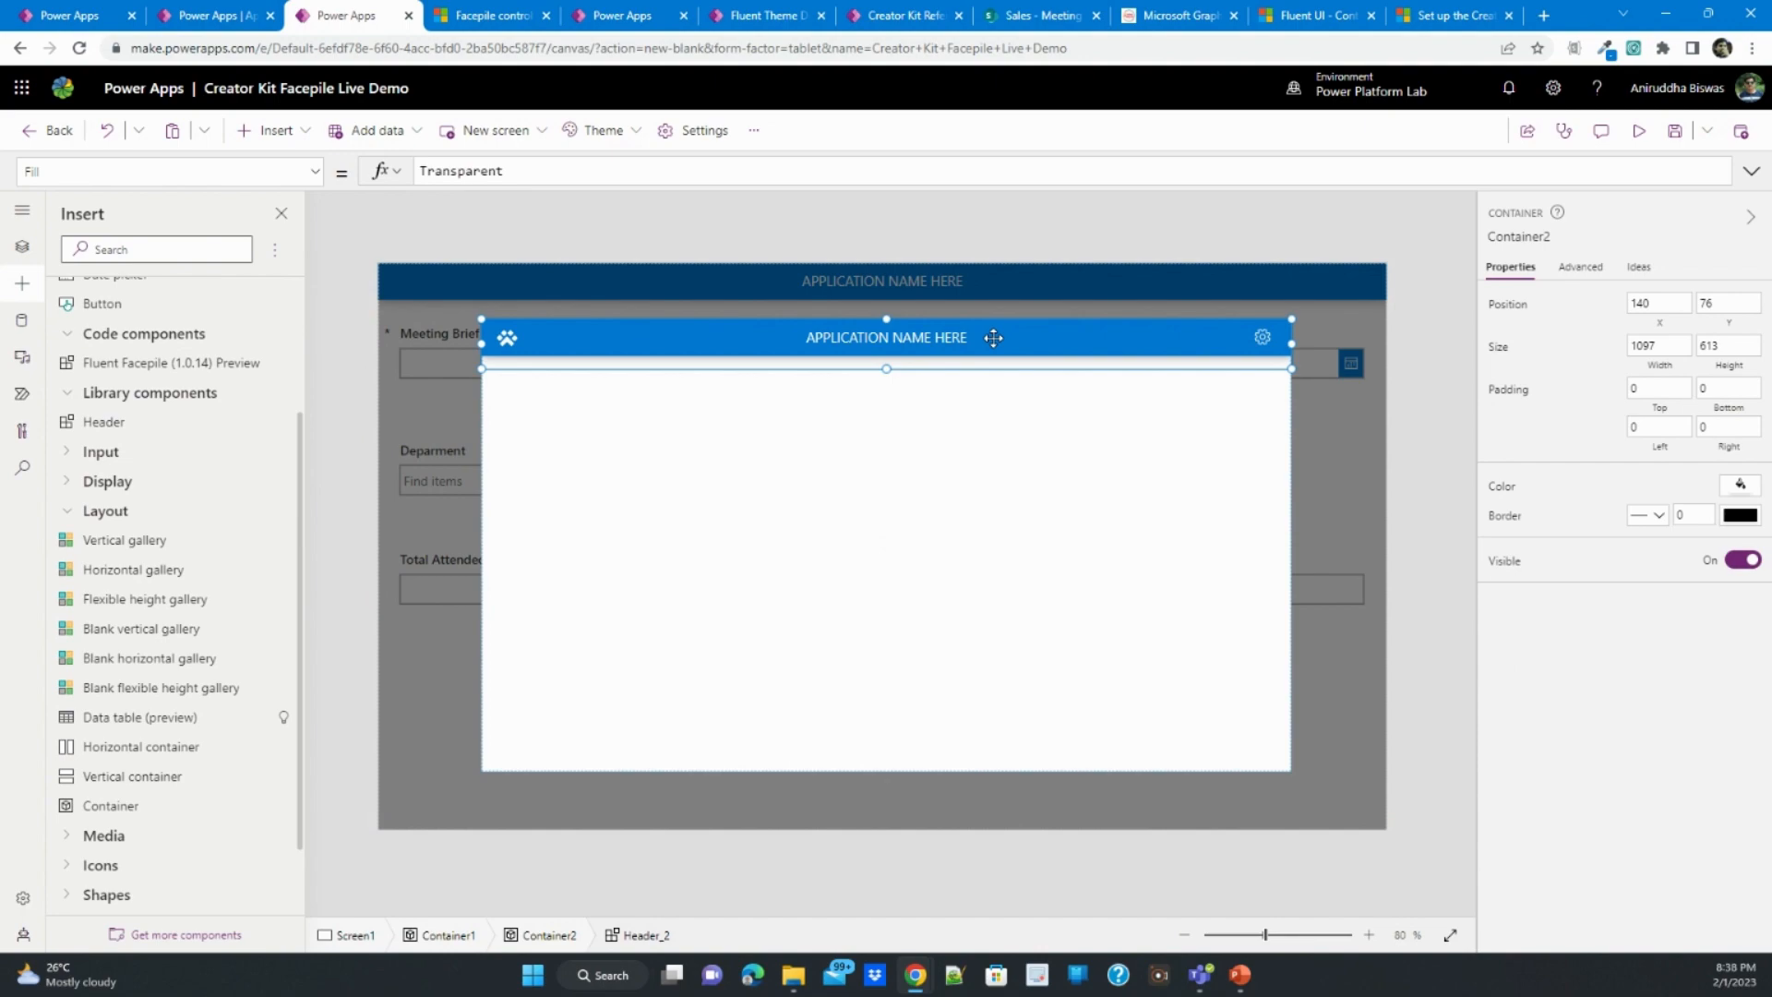
click(999, 453)
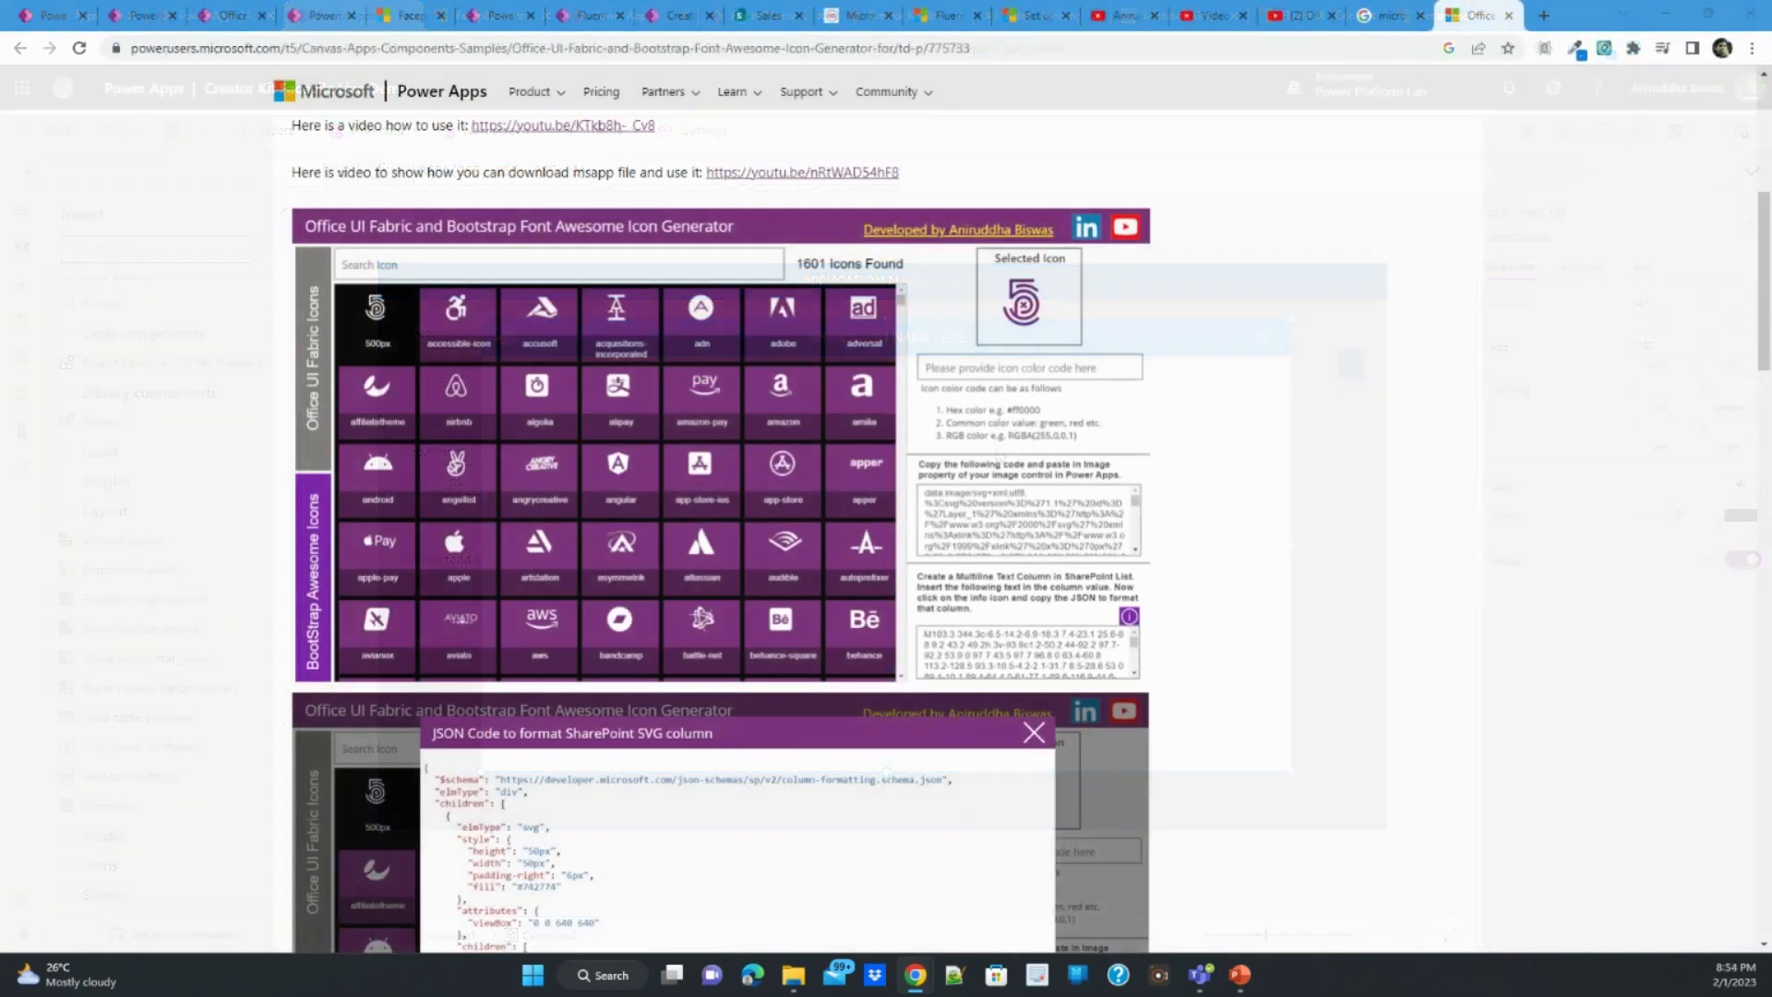
- Examine the Power Apps Community post on the Office UI Fabric and Bootstrap Font Awesome Icon Generator, including its attached msapp file
scroll(1207, 555, up, 7)
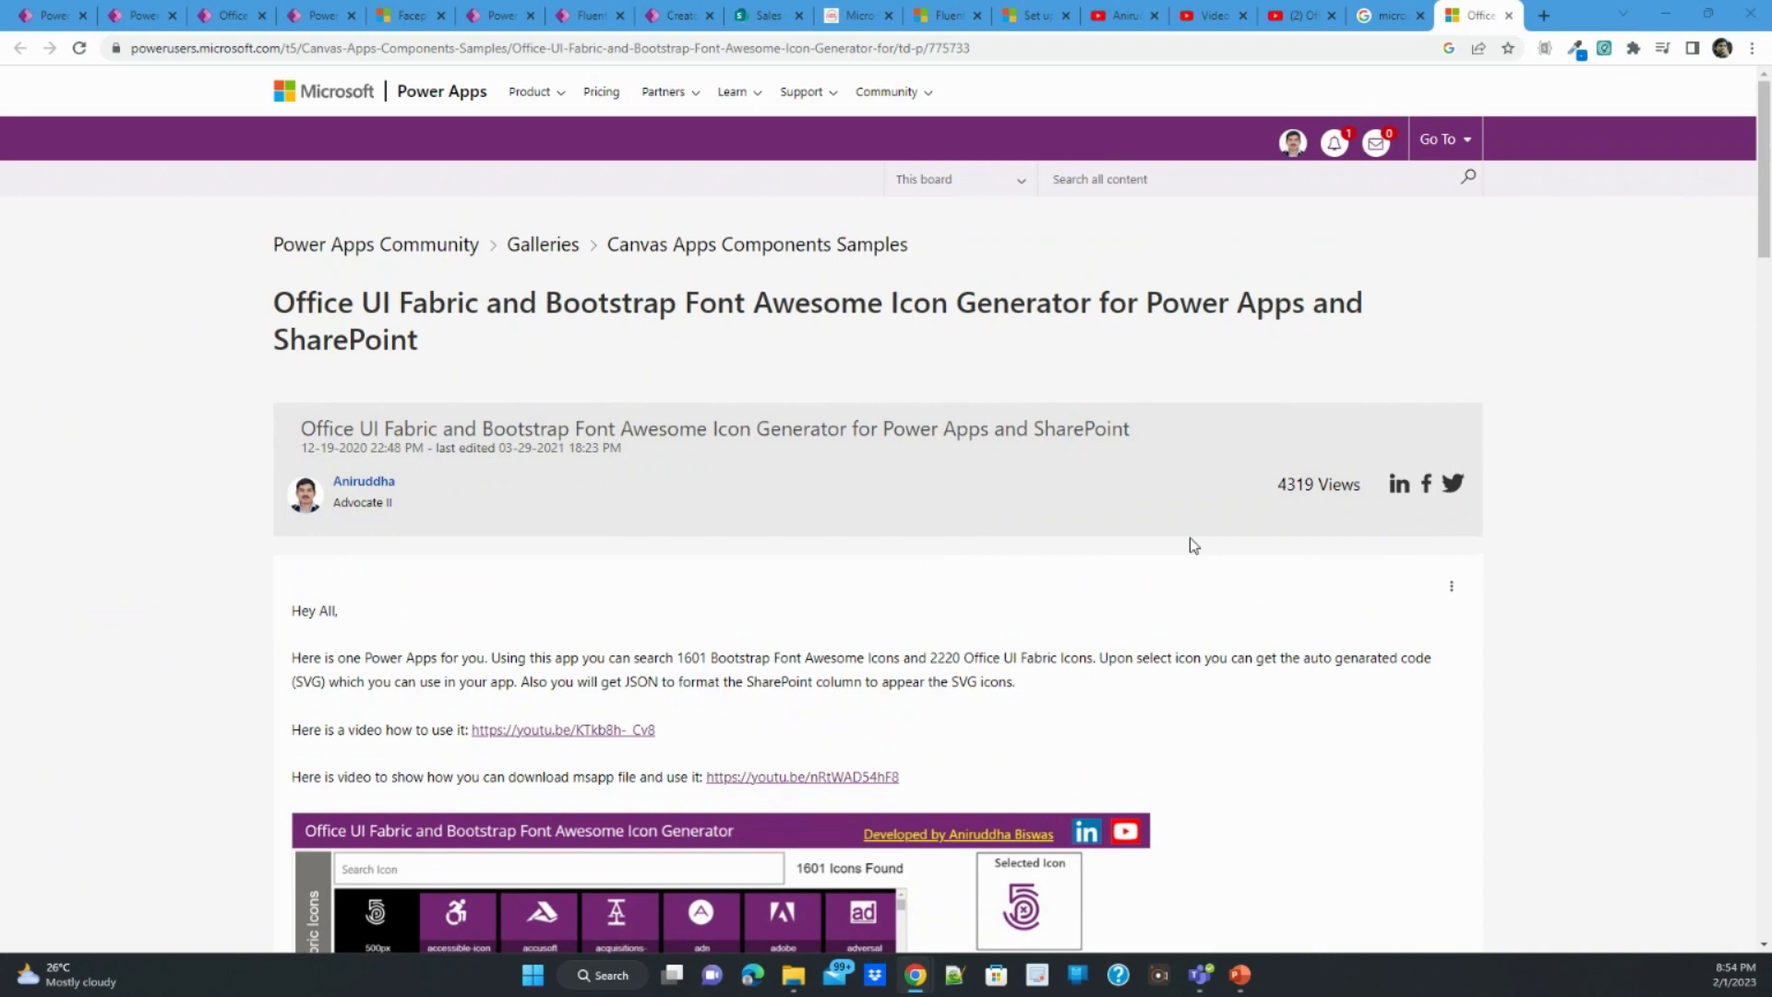
scroll(1190, 539, down, 20)
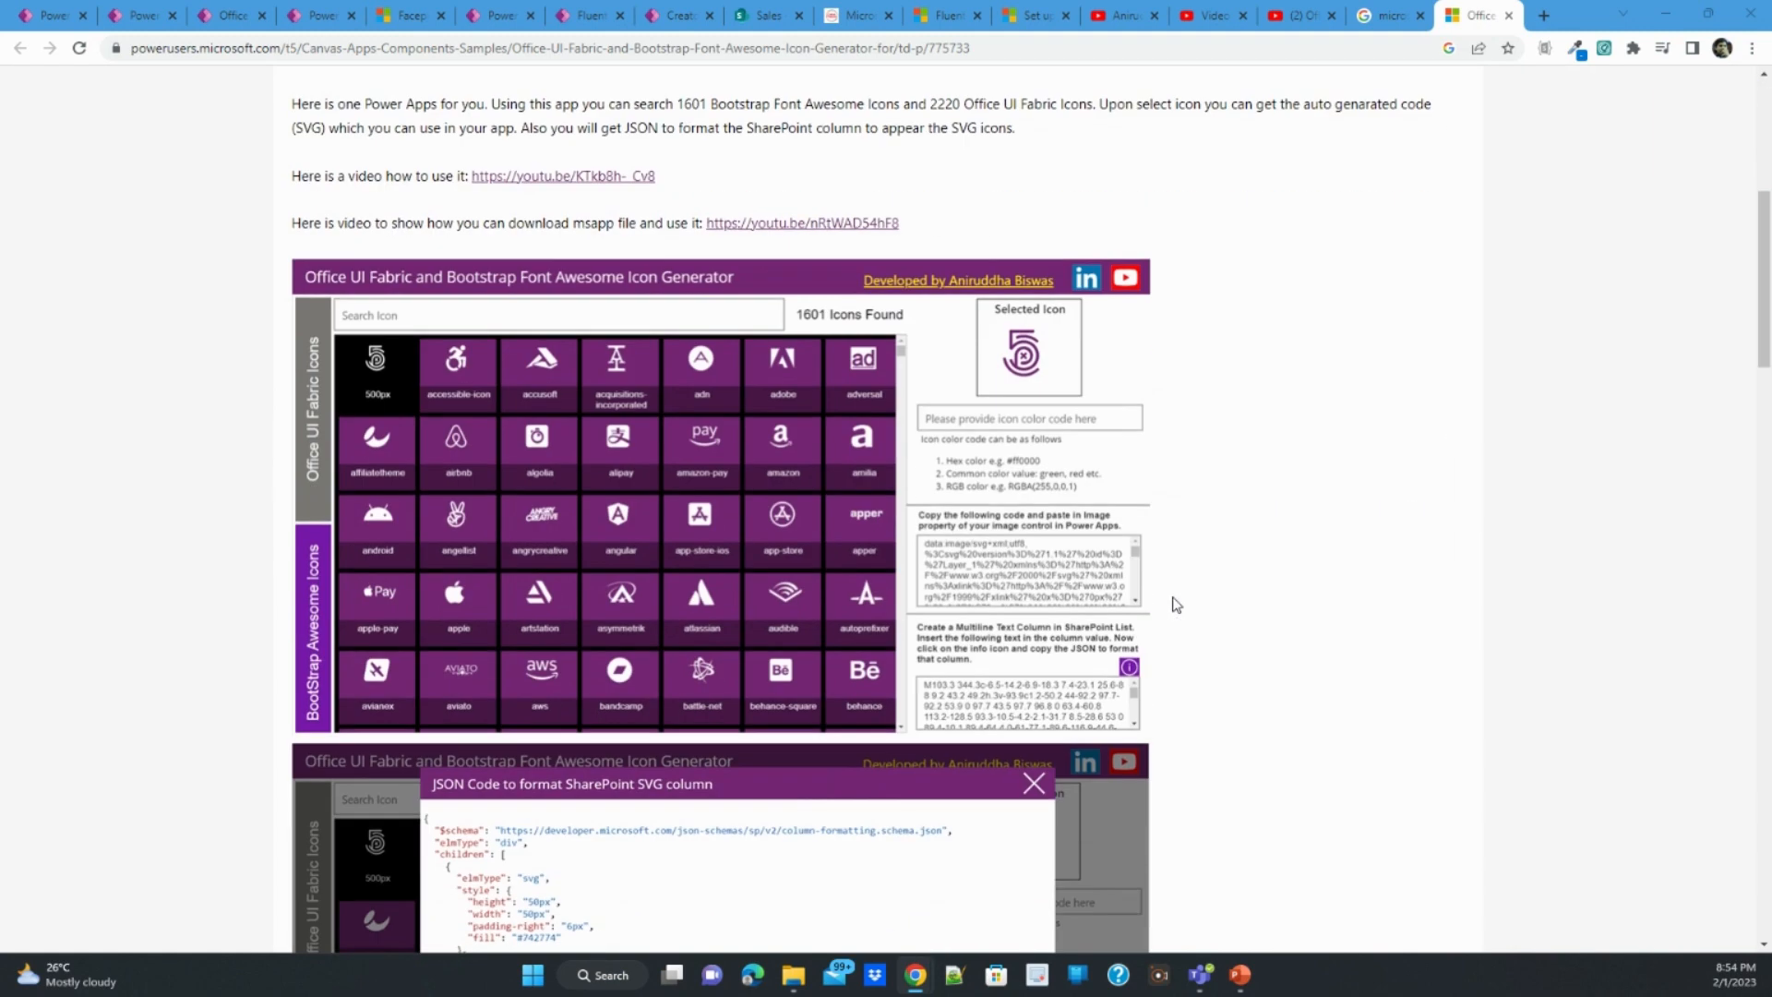
scroll(1176, 605, down, 1)
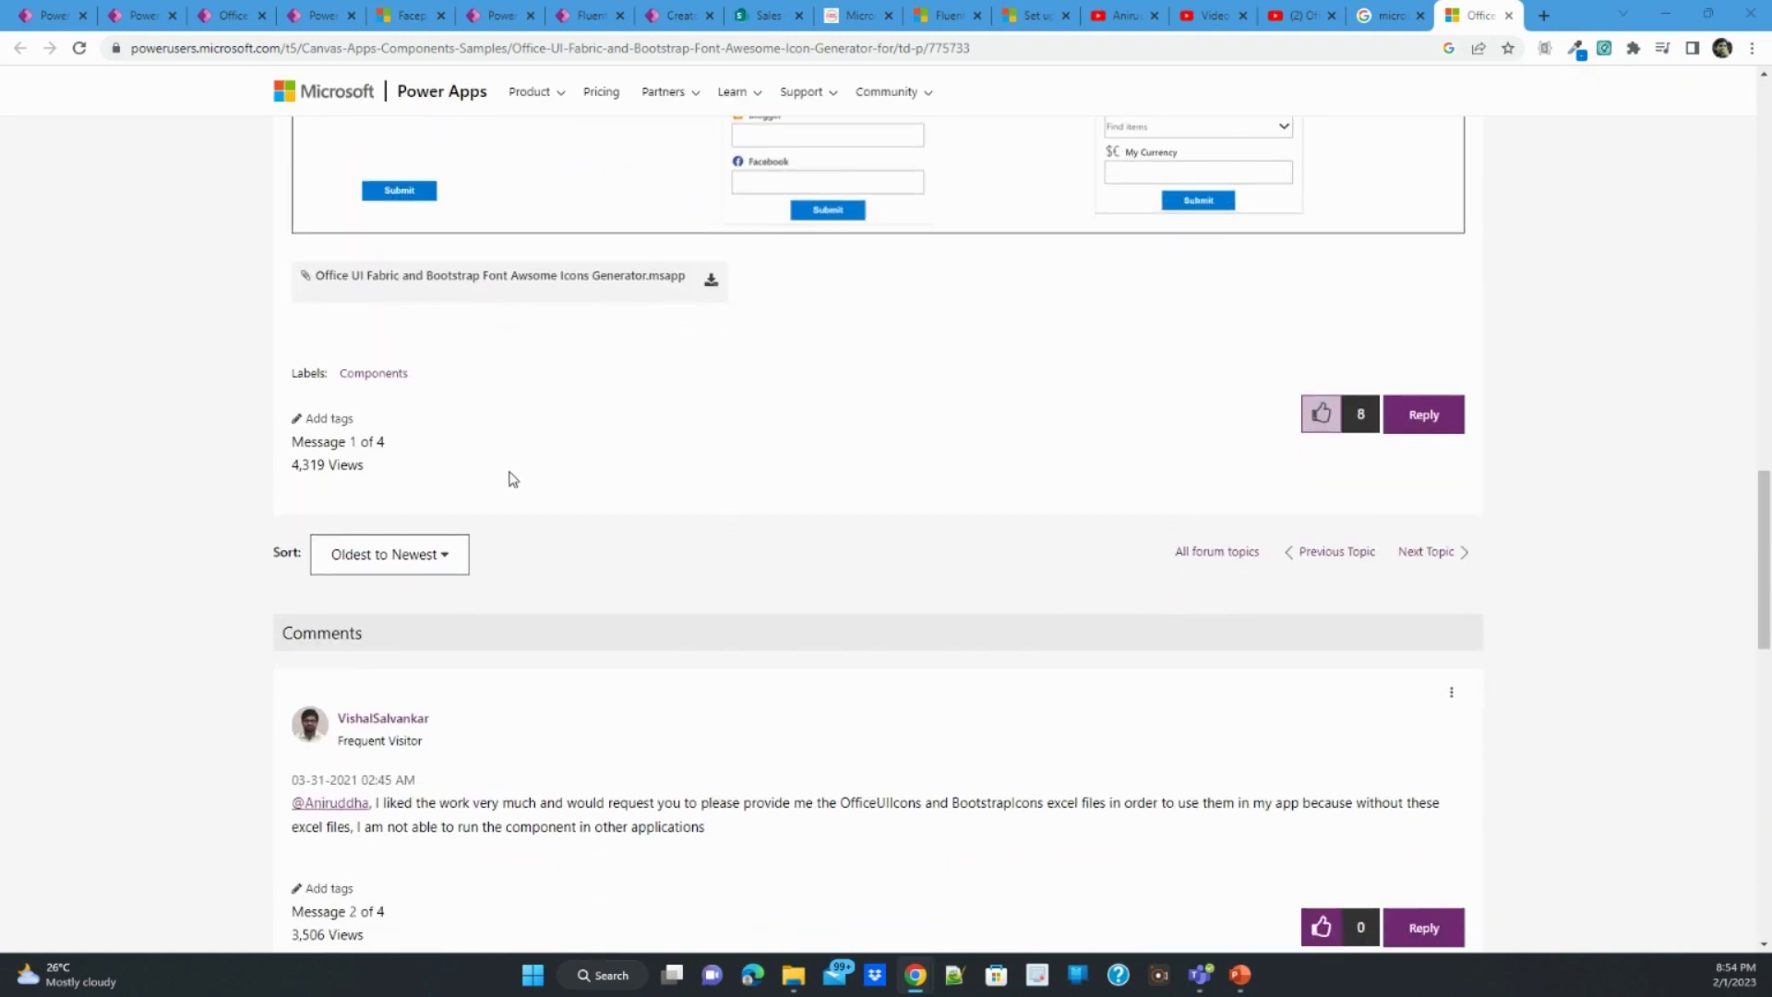
scroll(513, 479, down, 2)
scroll(512, 482, up, 3)
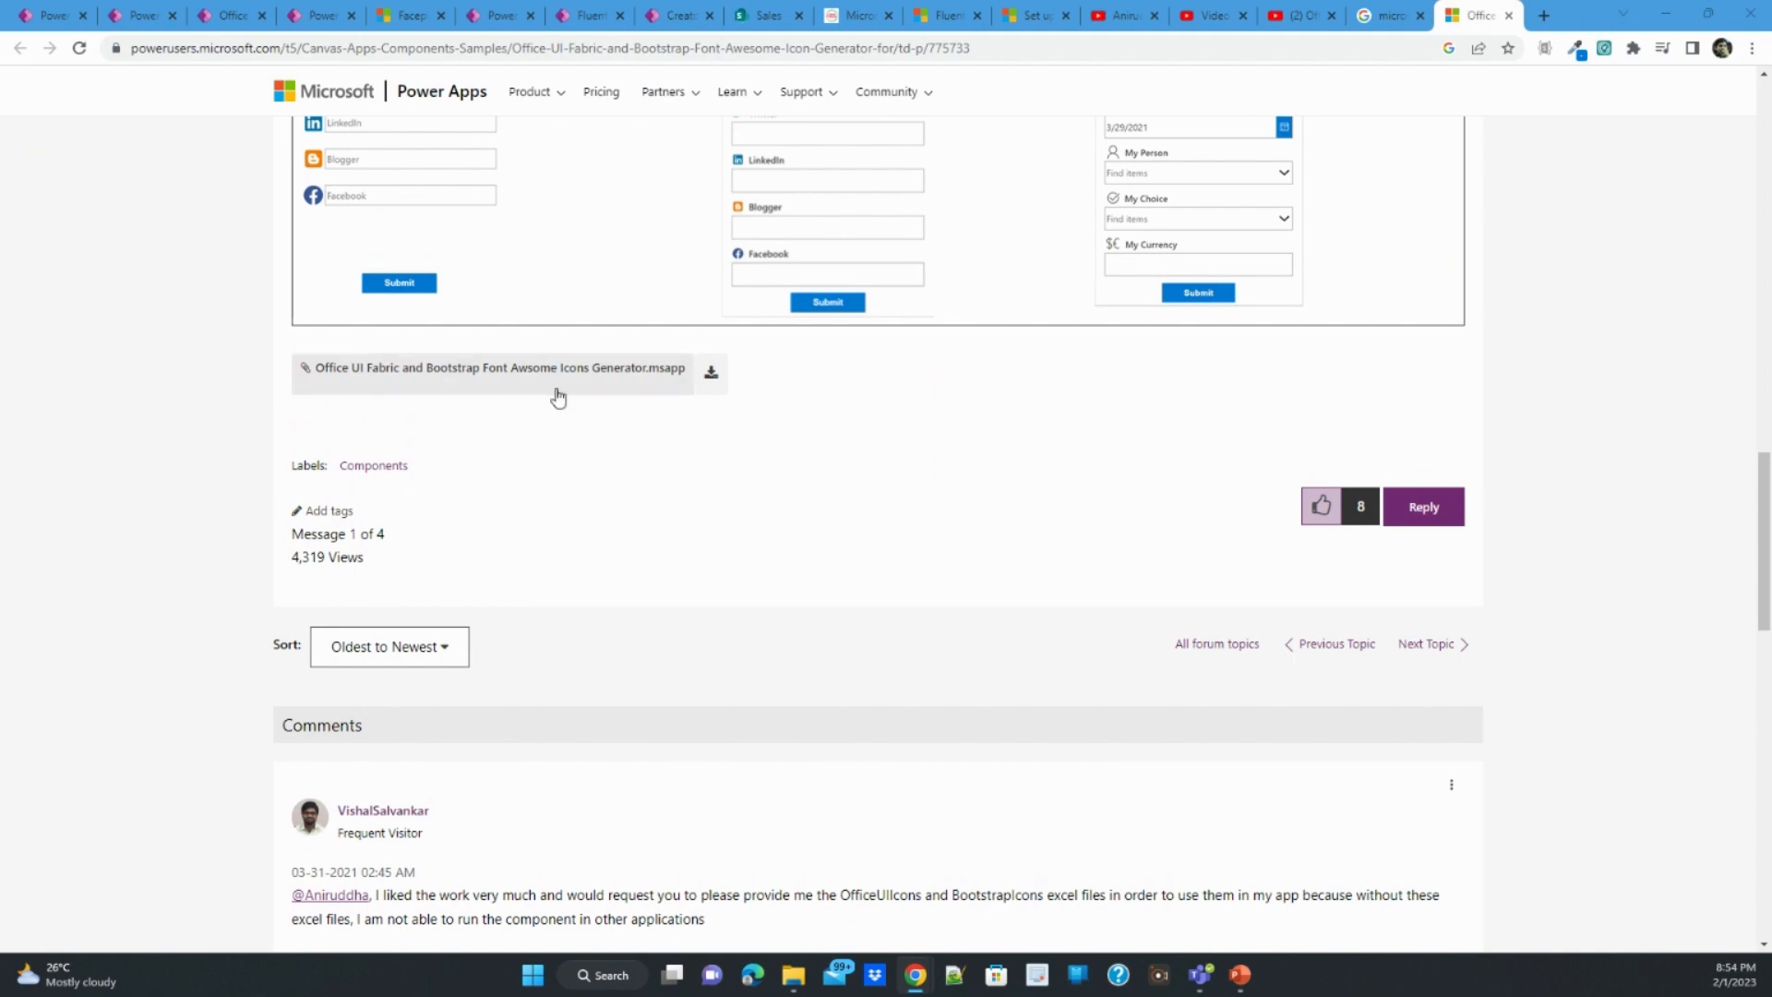
scroll(960, 480, up, 6)
scroll(964, 475, up, 10)
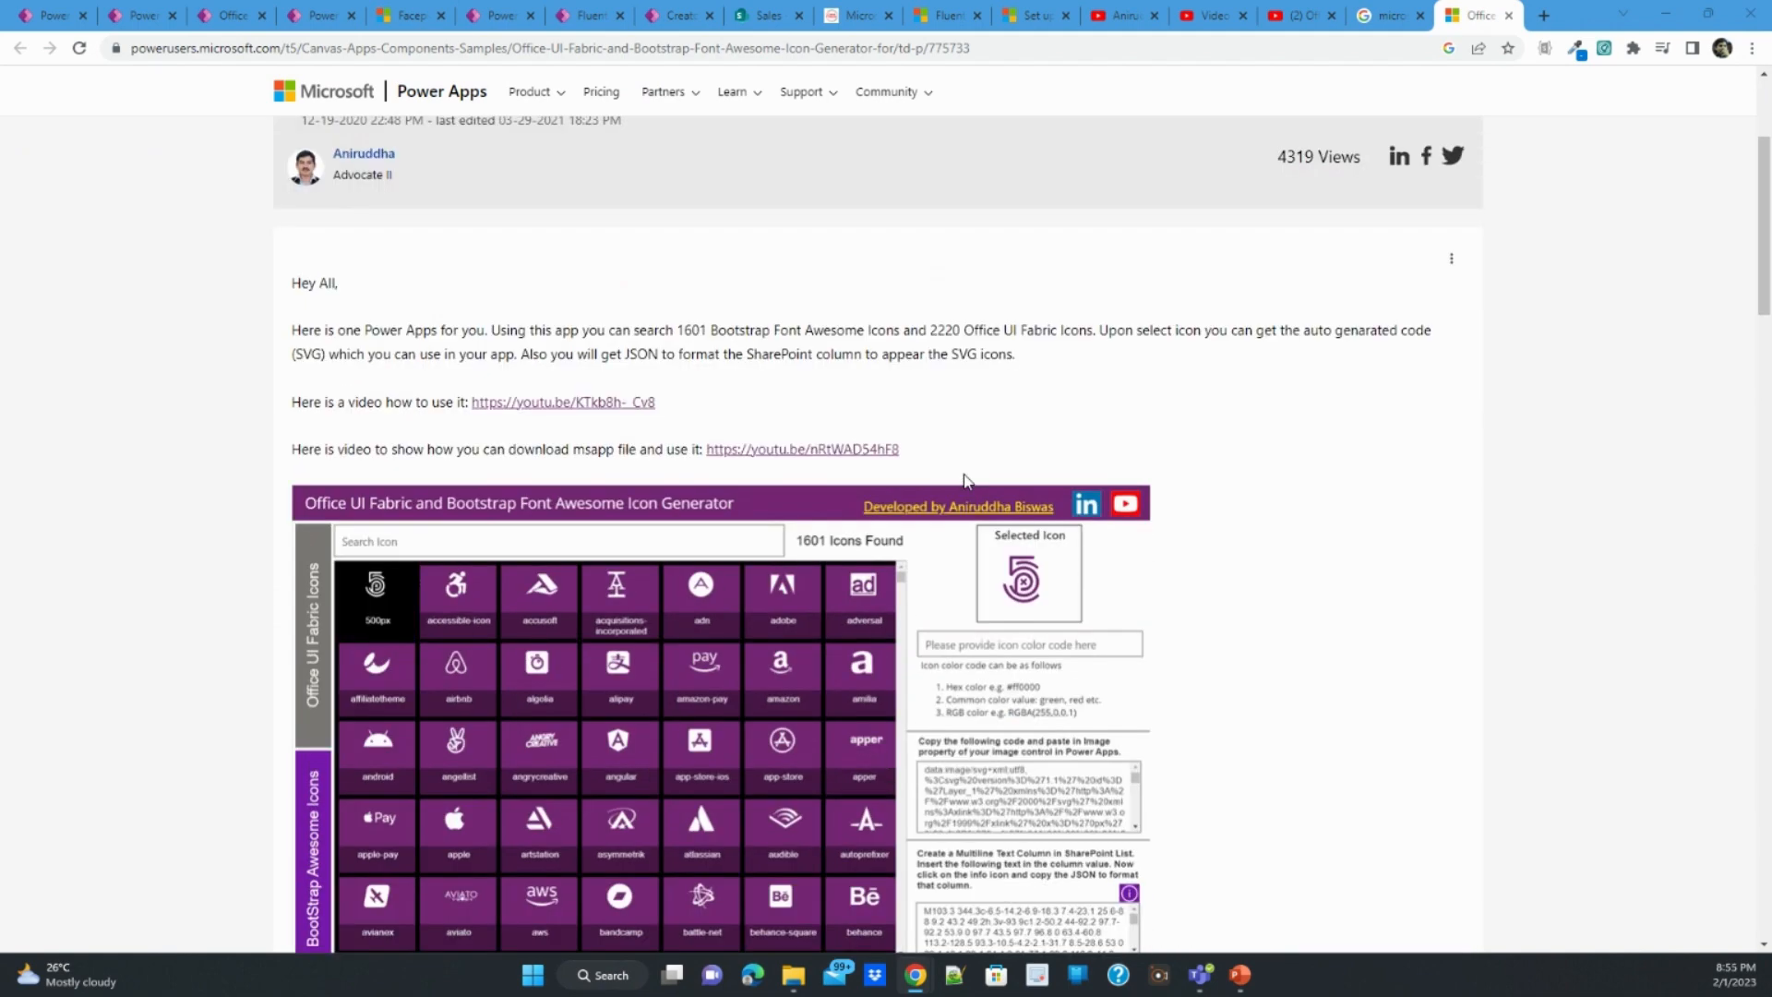
scroll(961, 480, down, 3)
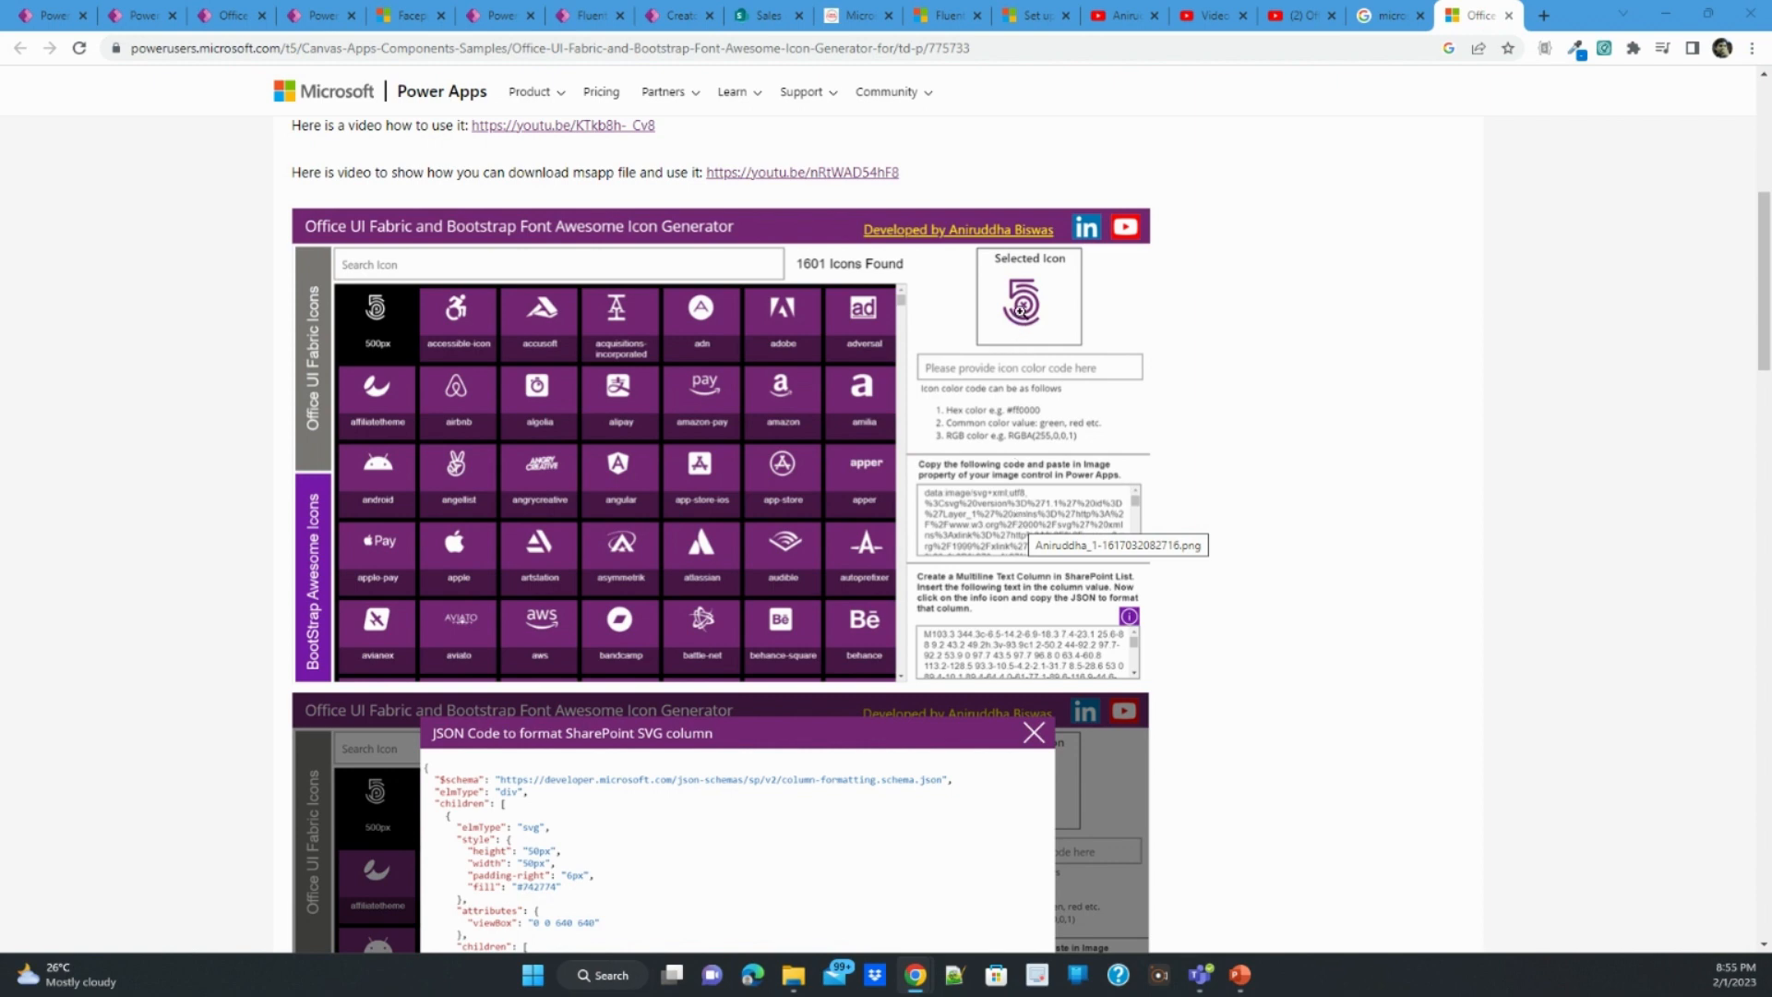
- In the running Icon Generator app, search Office UI Fabric icons for "clear", choose the Clear icon and copy its SVG image code
click(138, 12)
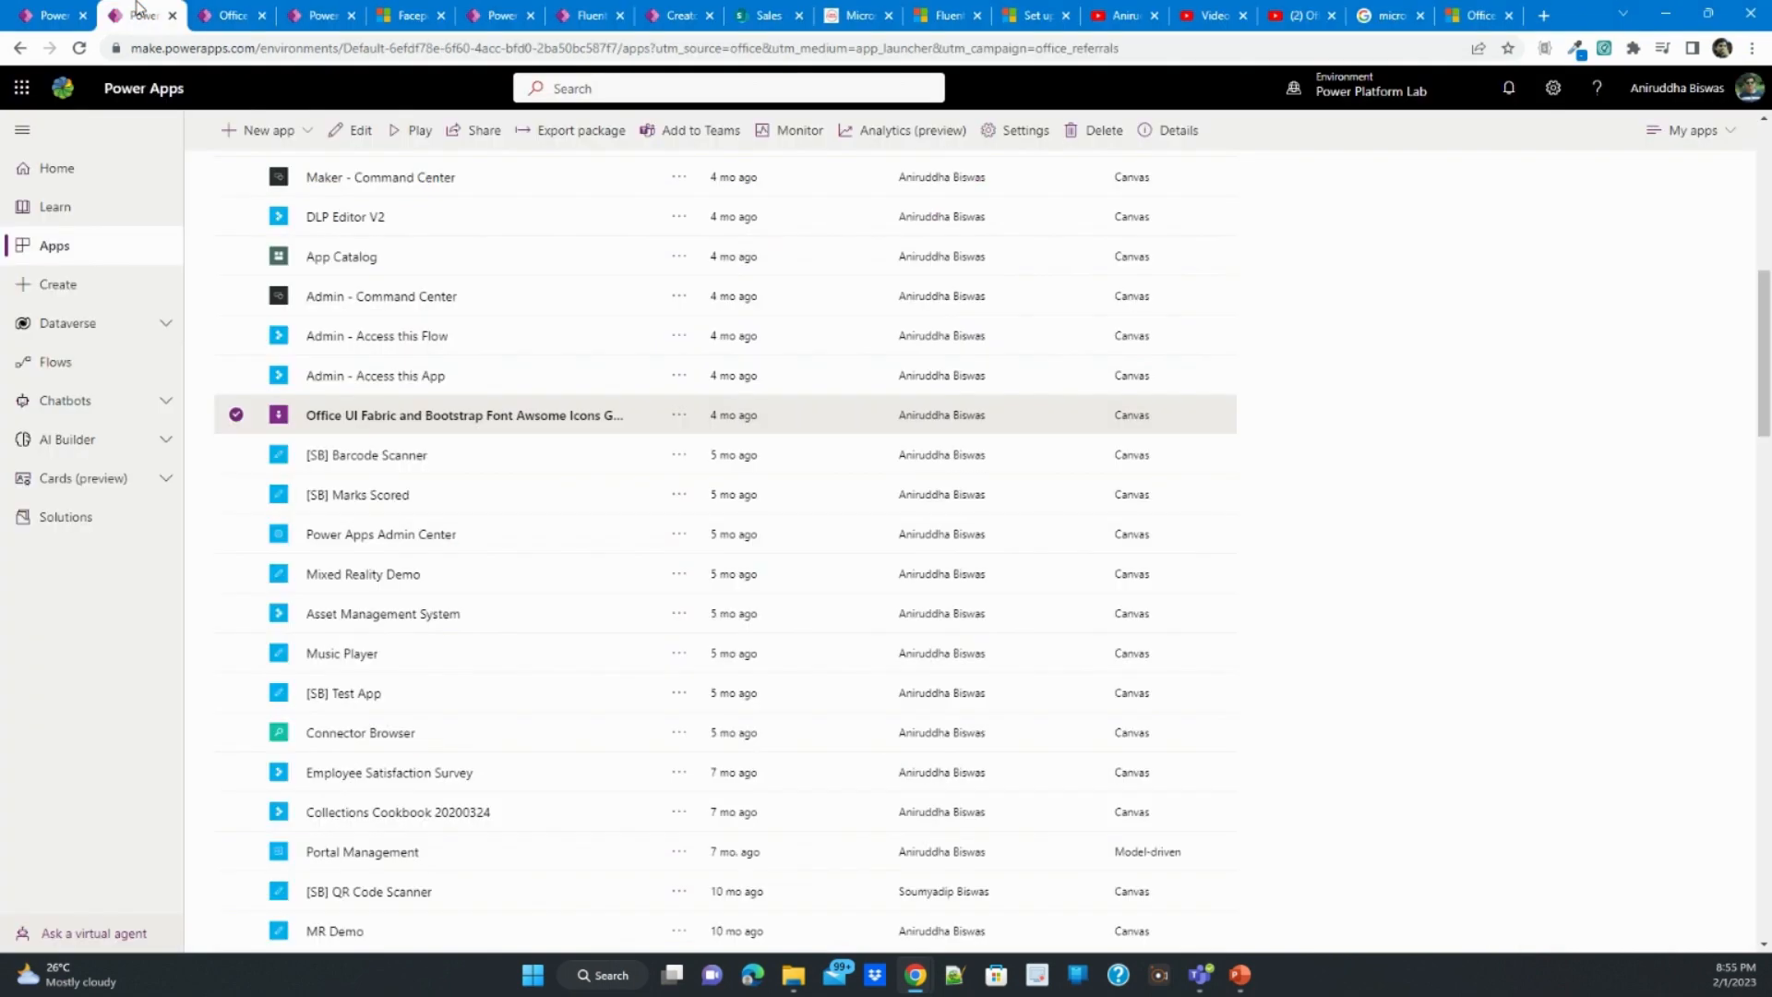
click(208, 19)
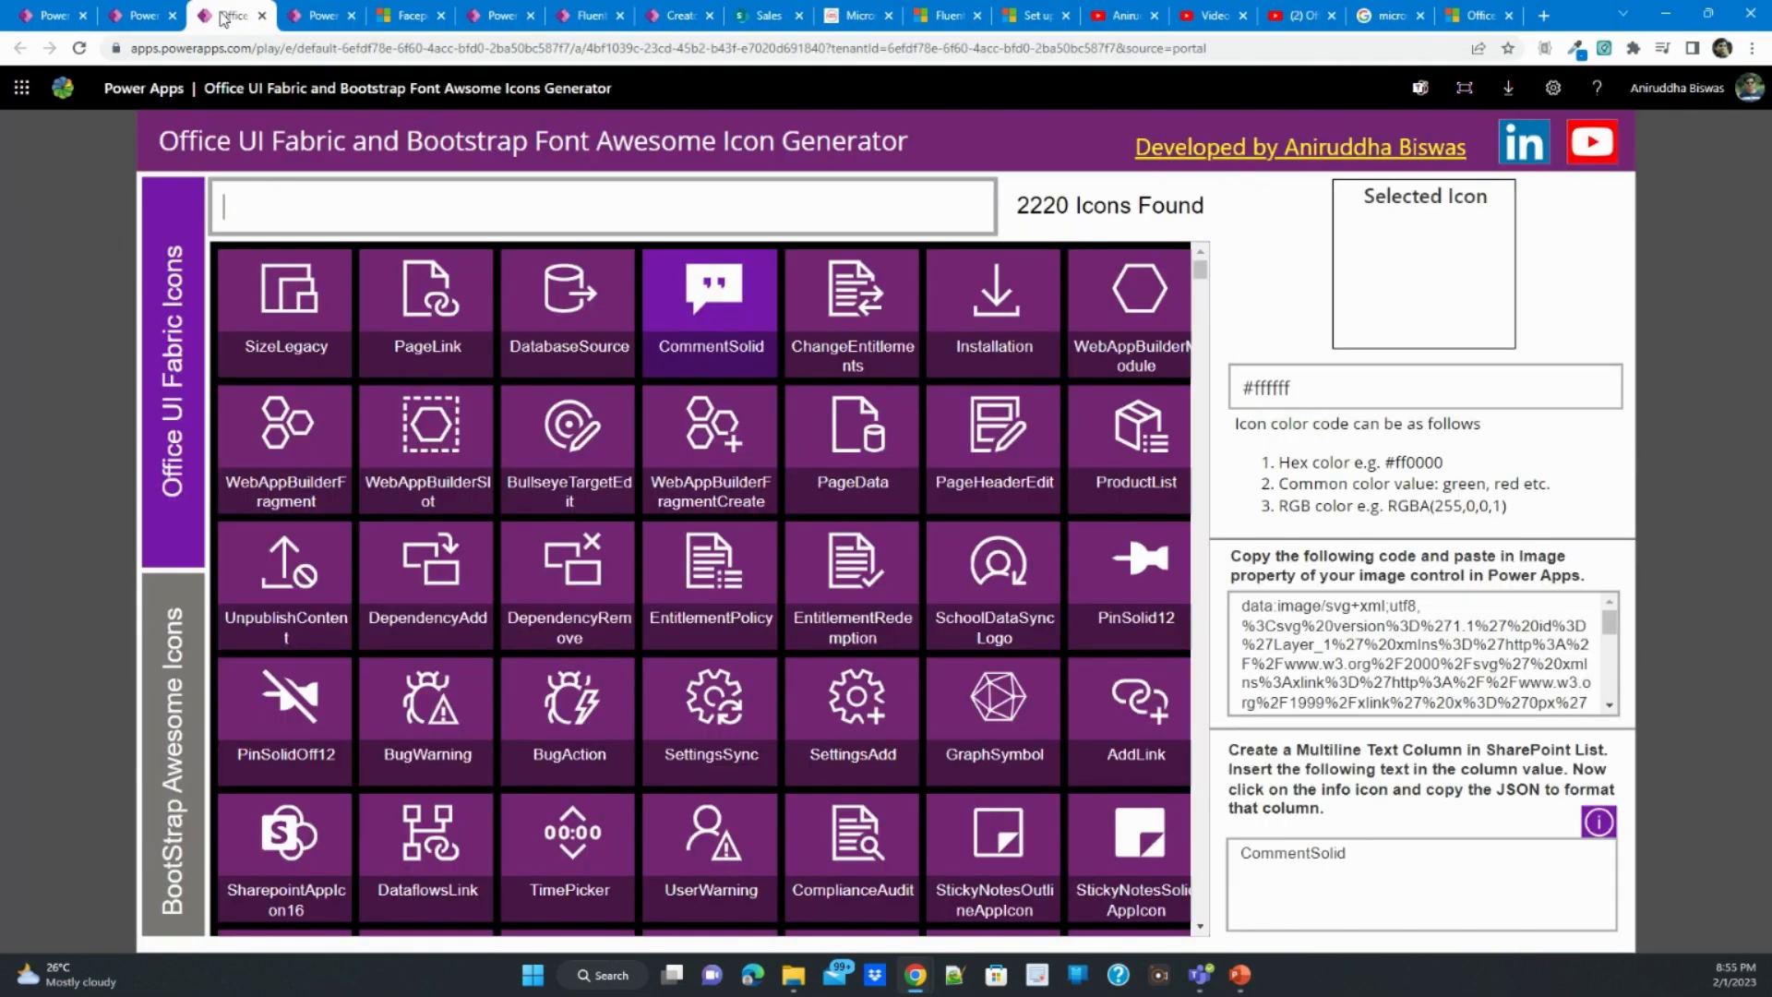
click(396, 205)
text(clear)
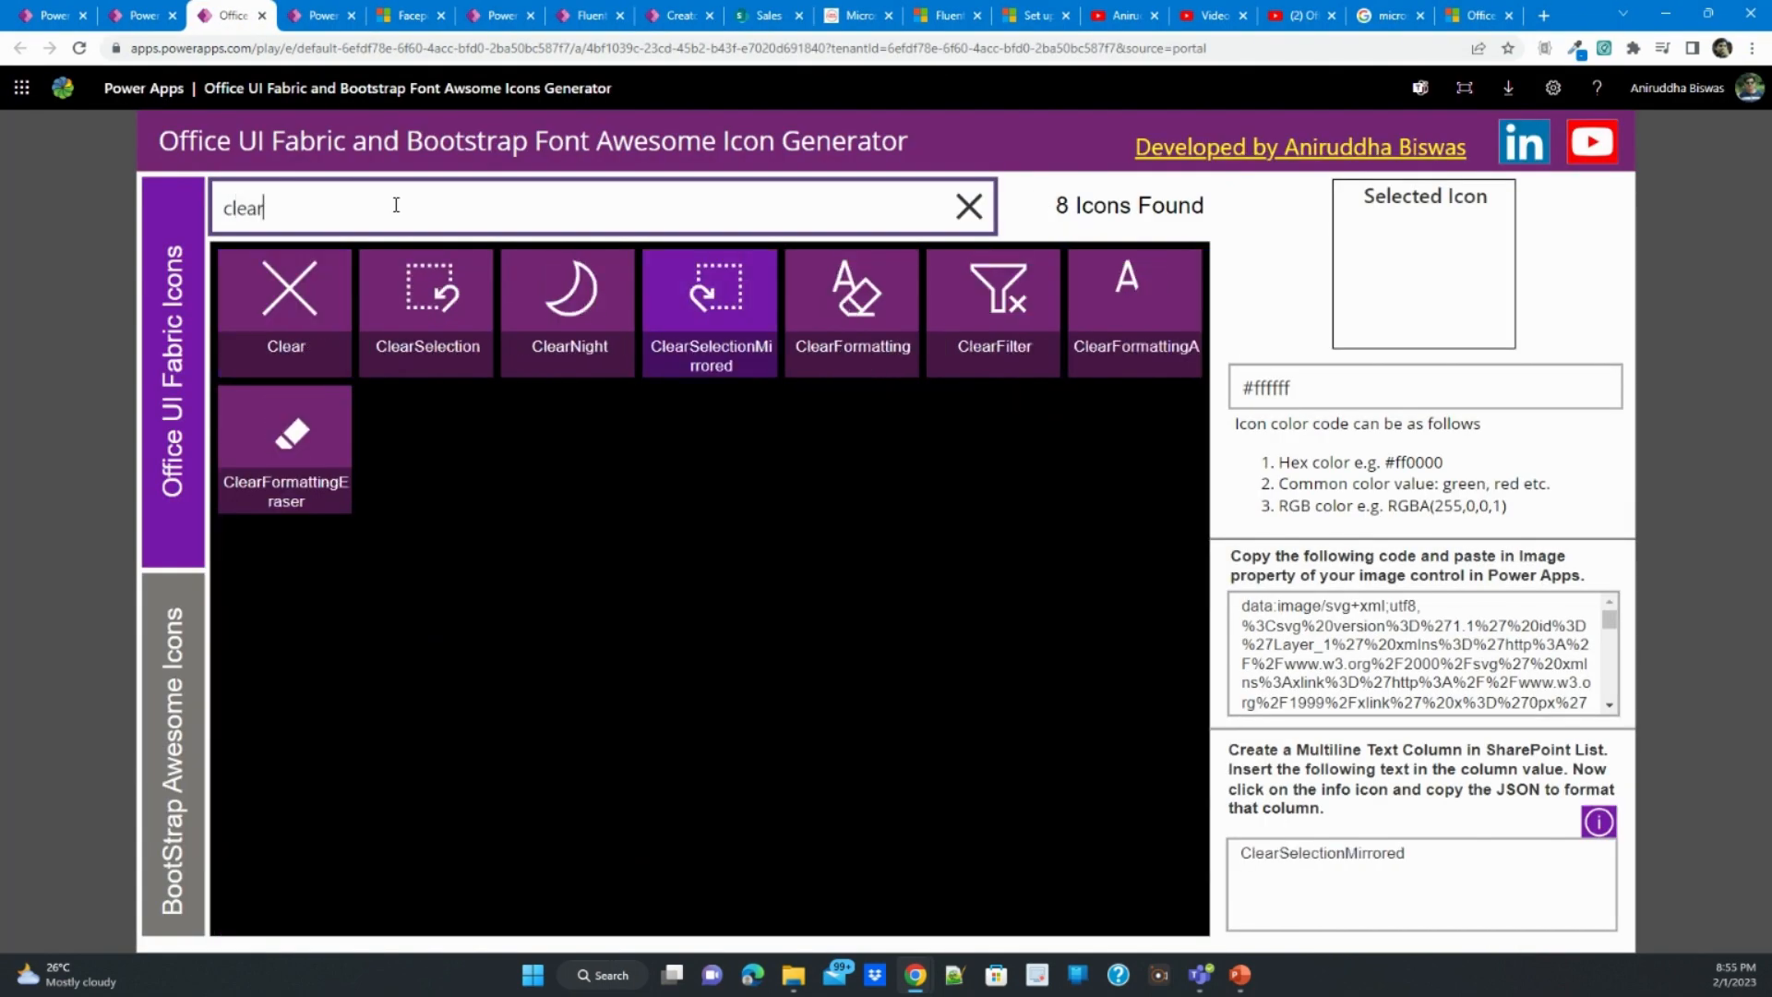
click(323, 288)
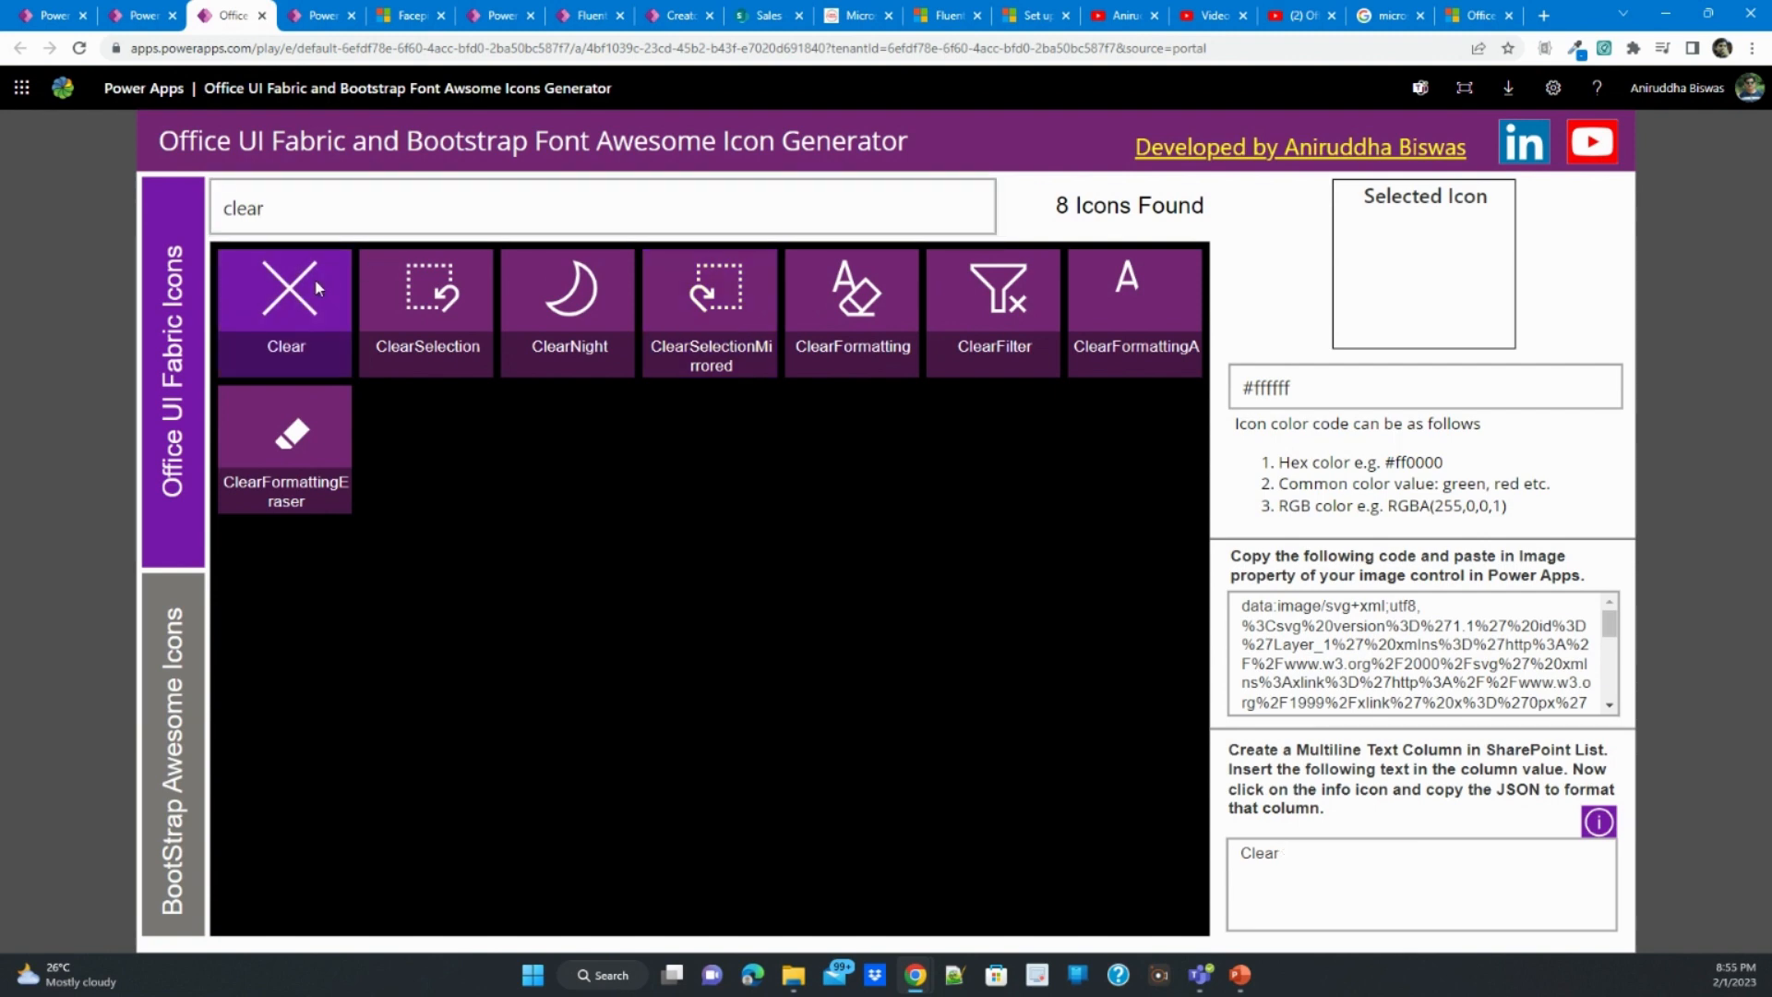
triple_click(1464, 651)
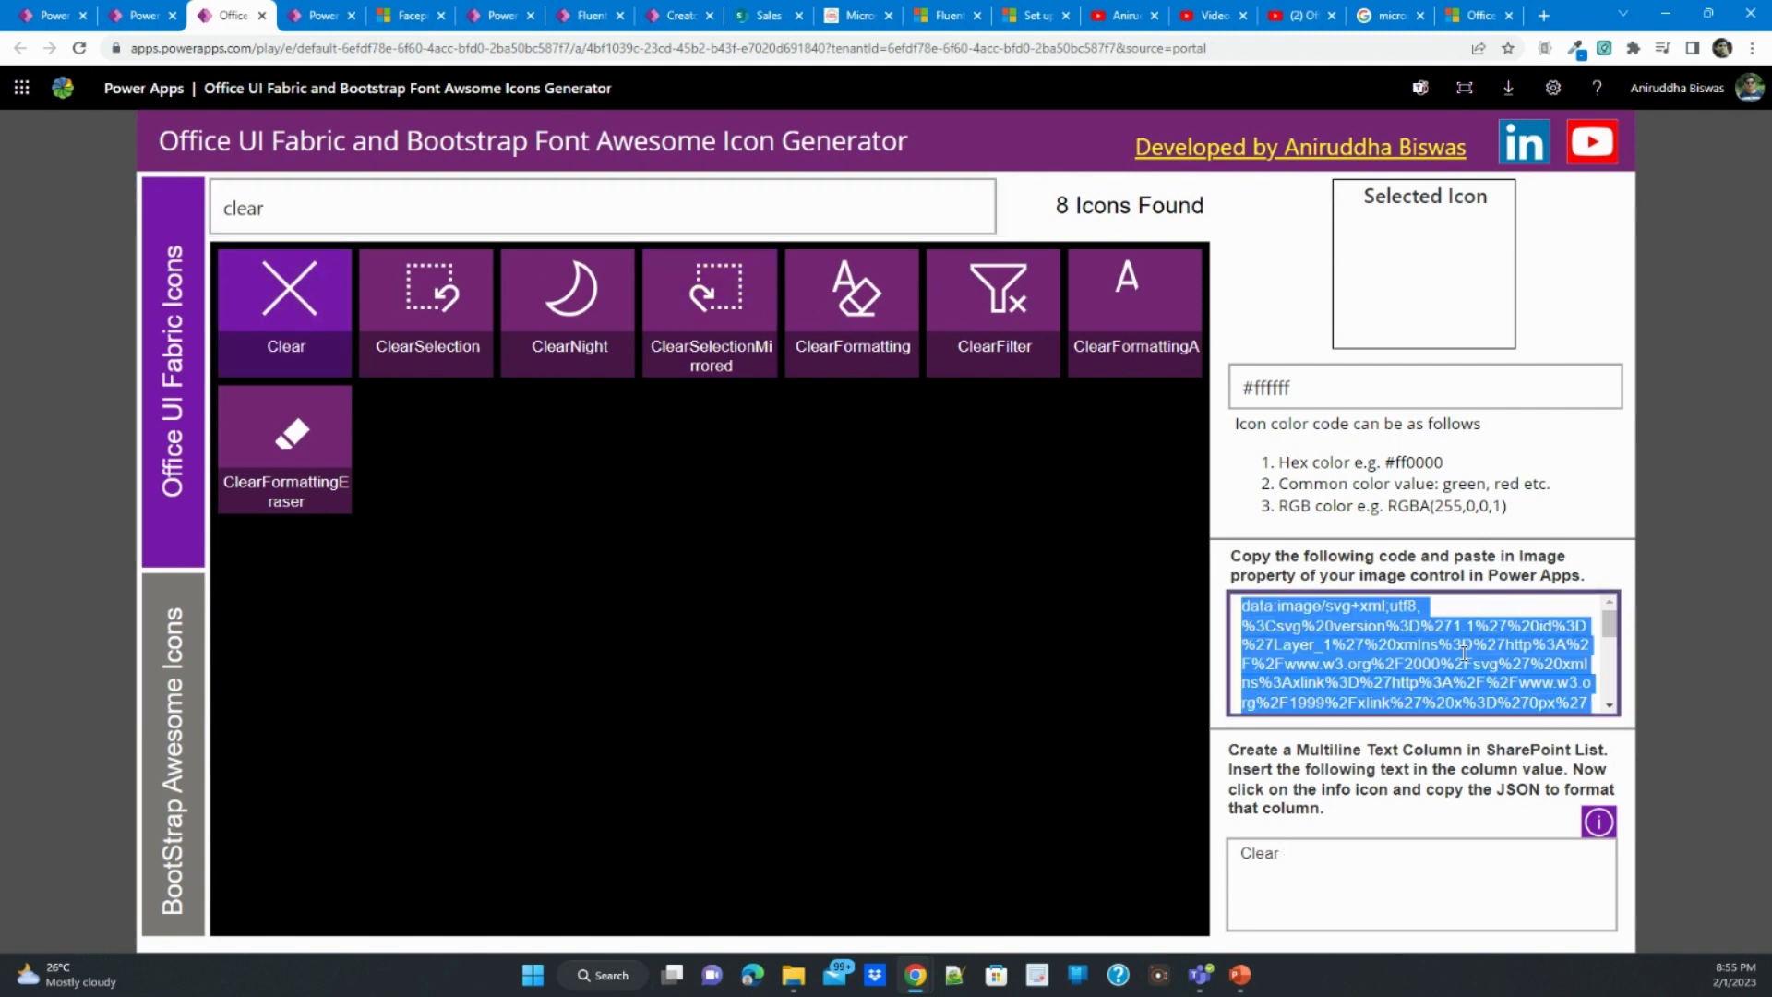
- Back in the Facepile demo app's editor, replace the dialog header's RightButtonImage formula with the copied Clear icon SVG code
click(312, 19)
click(1242, 340)
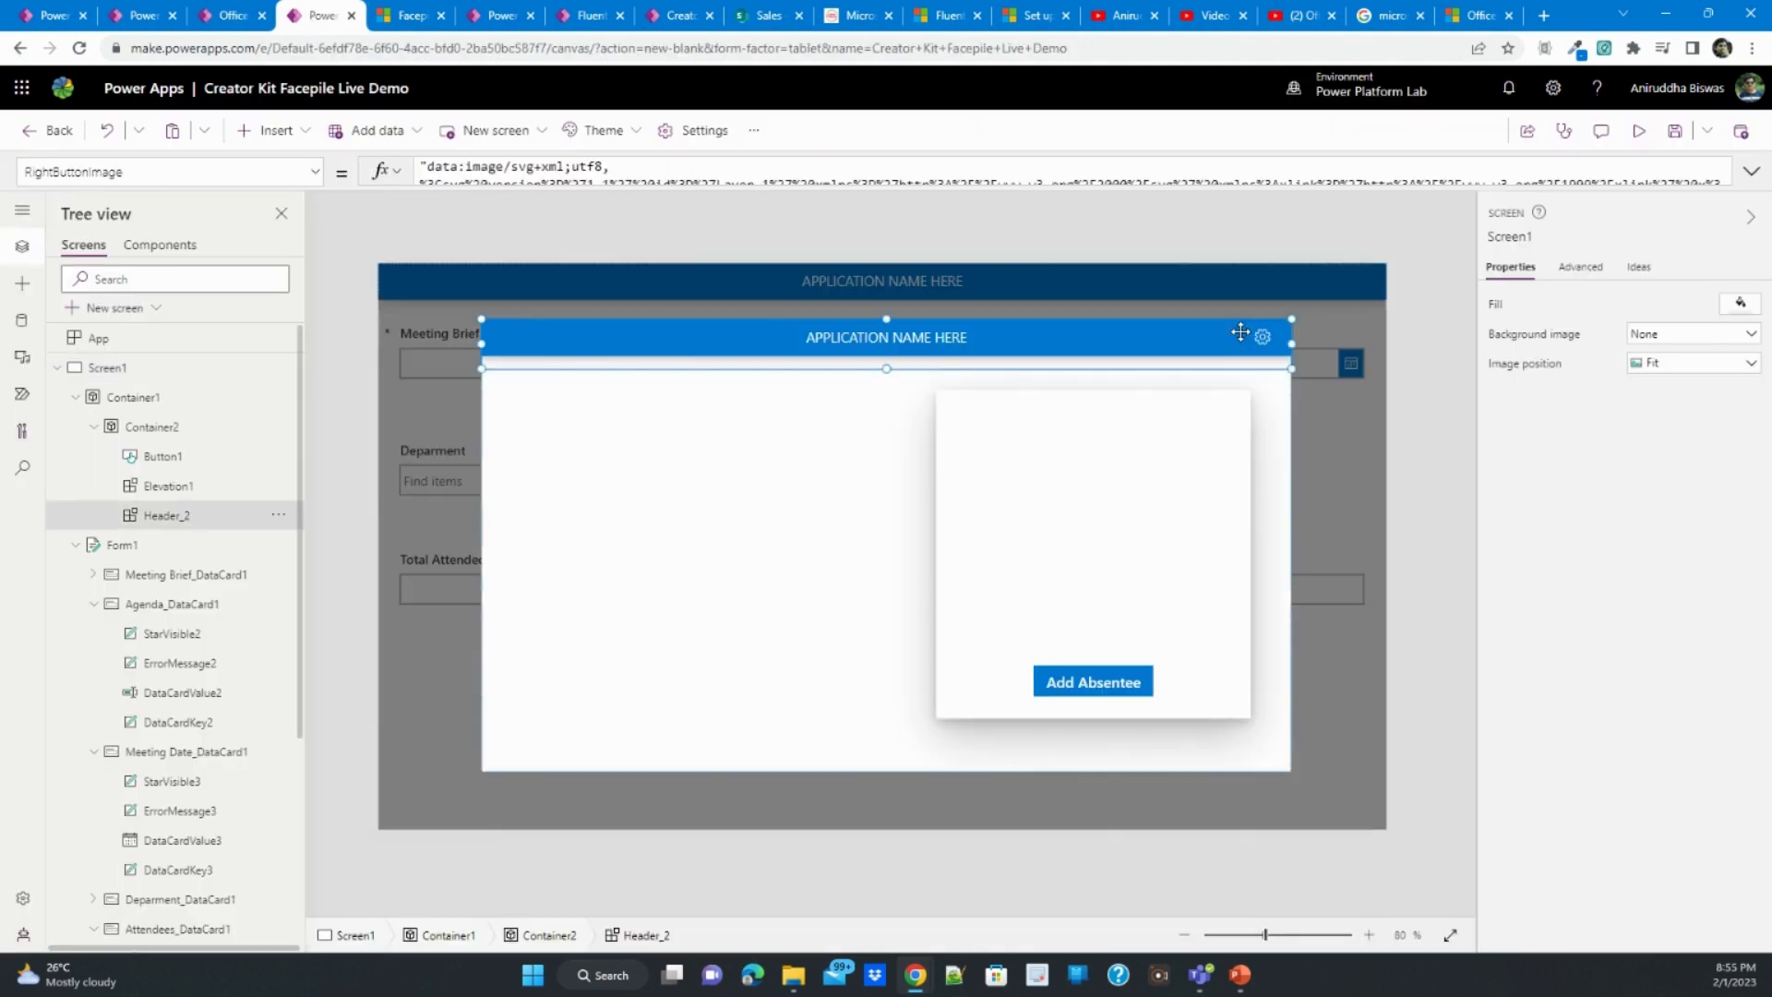
click(1752, 175)
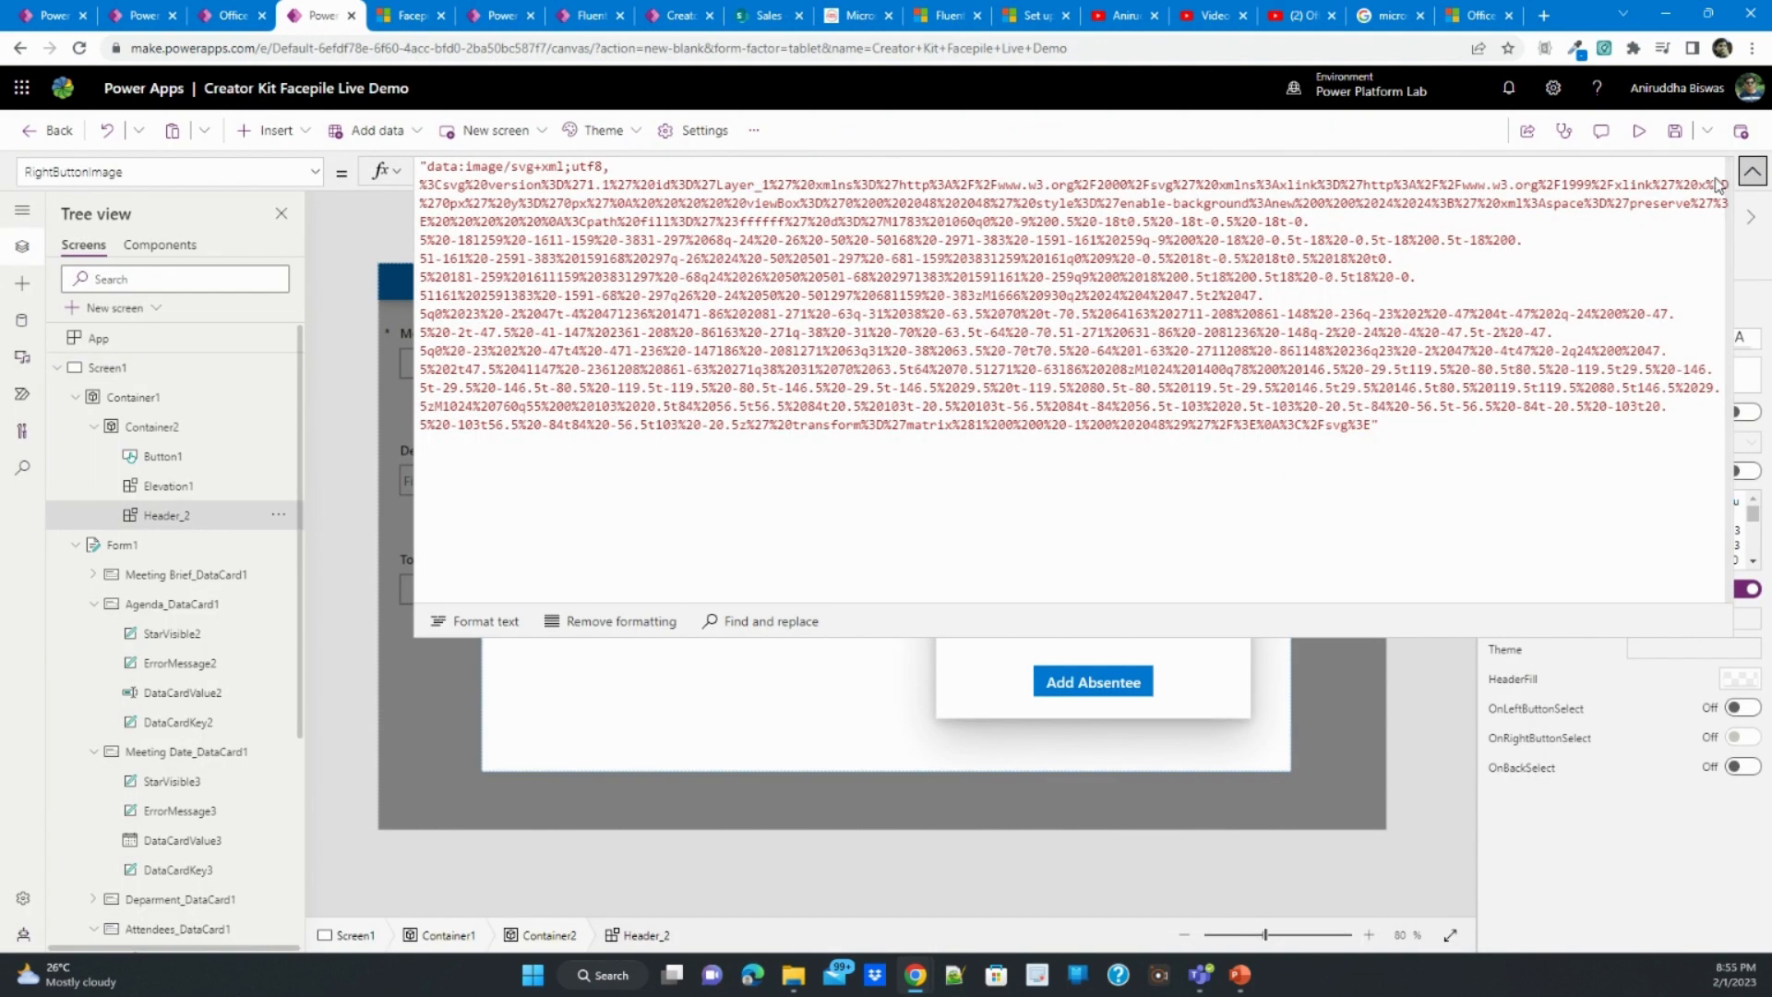
click(437, 173)
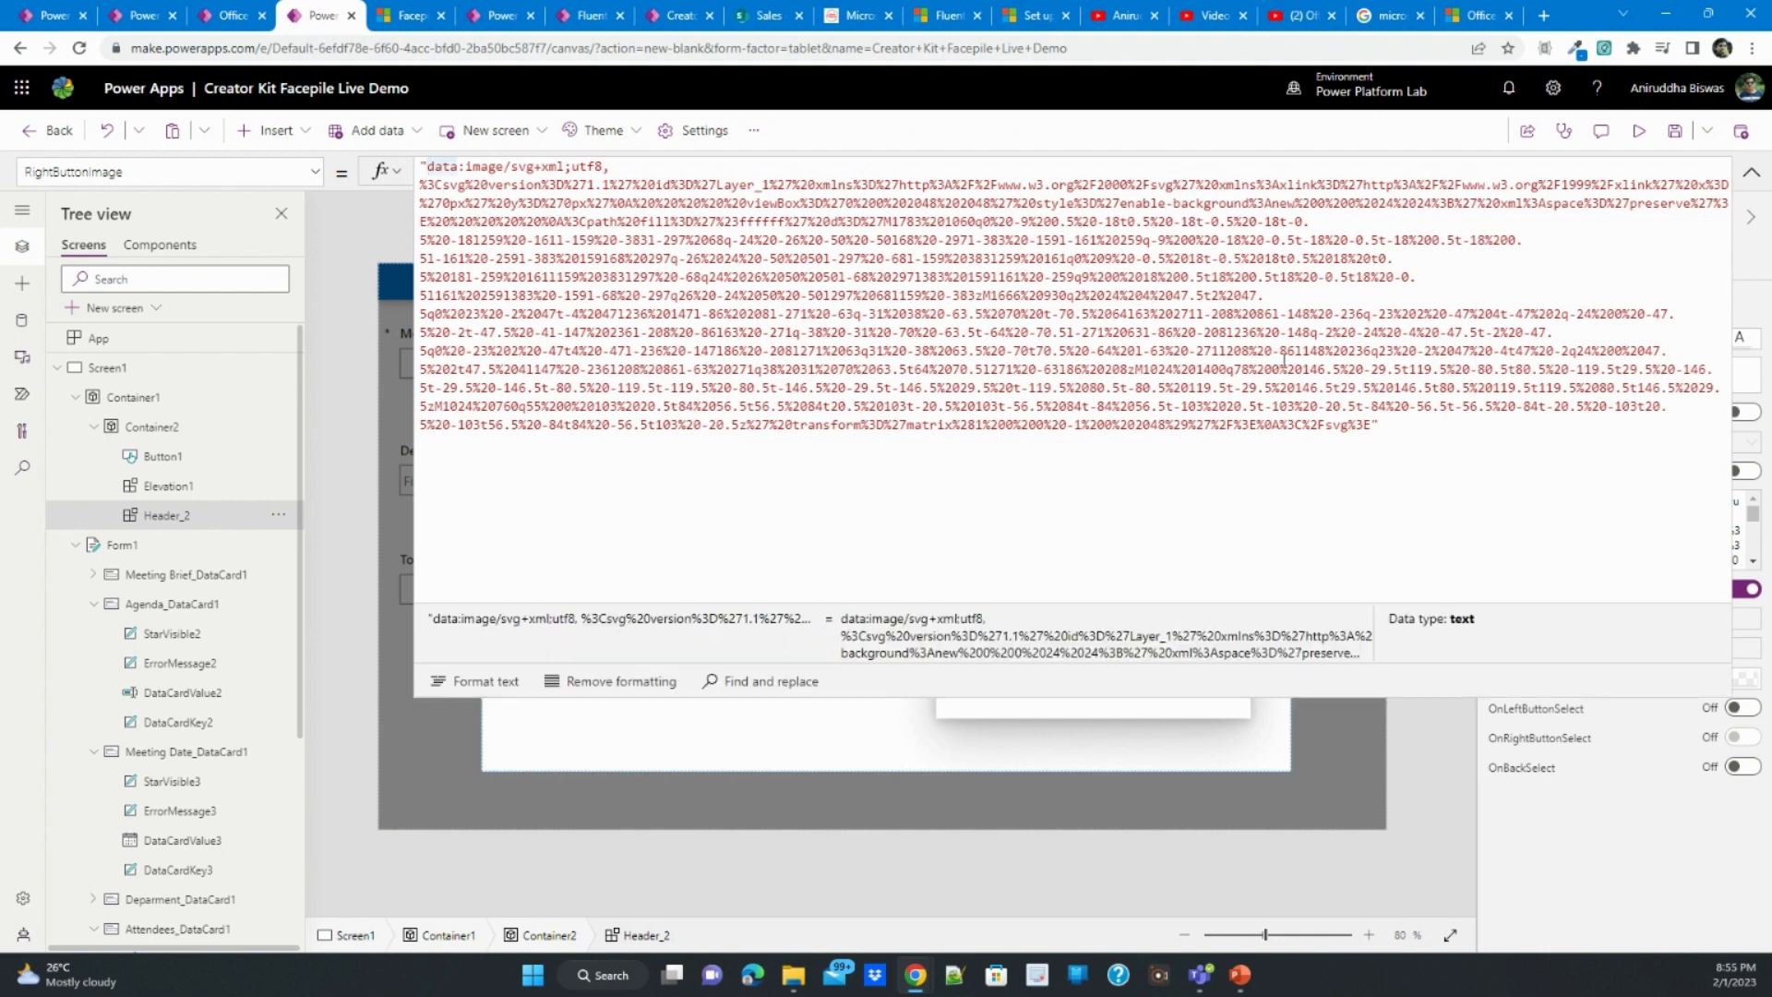
key(ctrl+a)
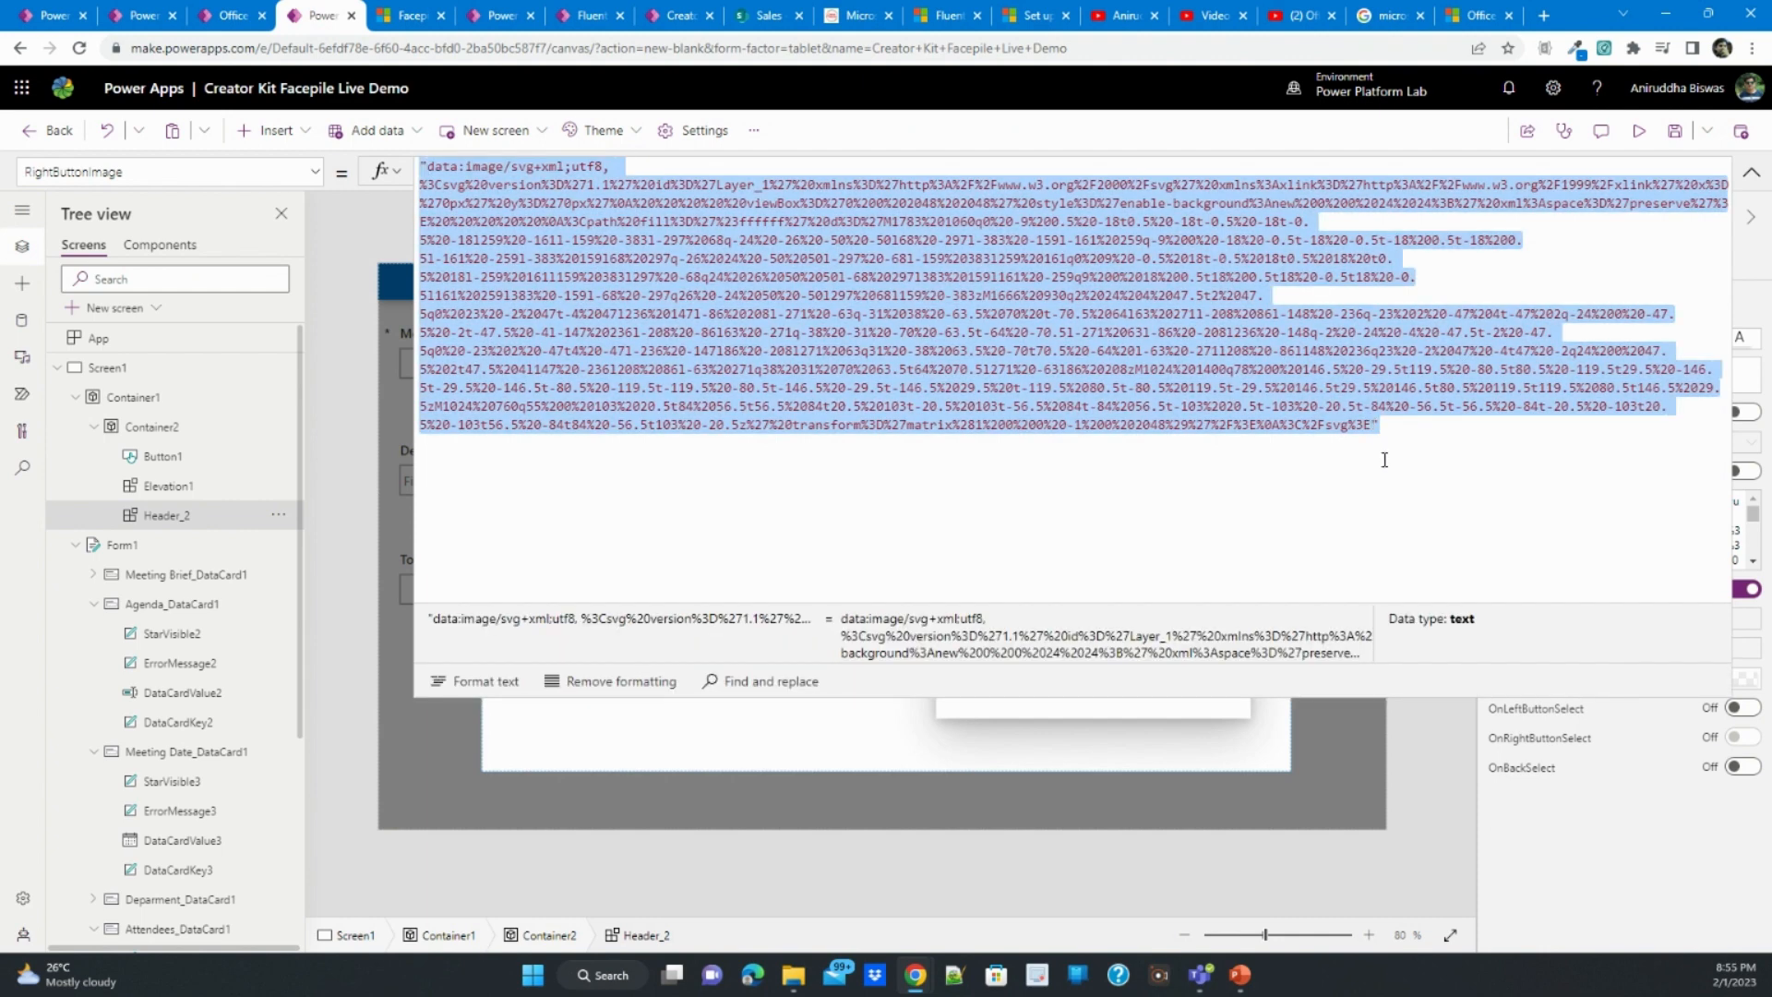
key(ctrl+v)
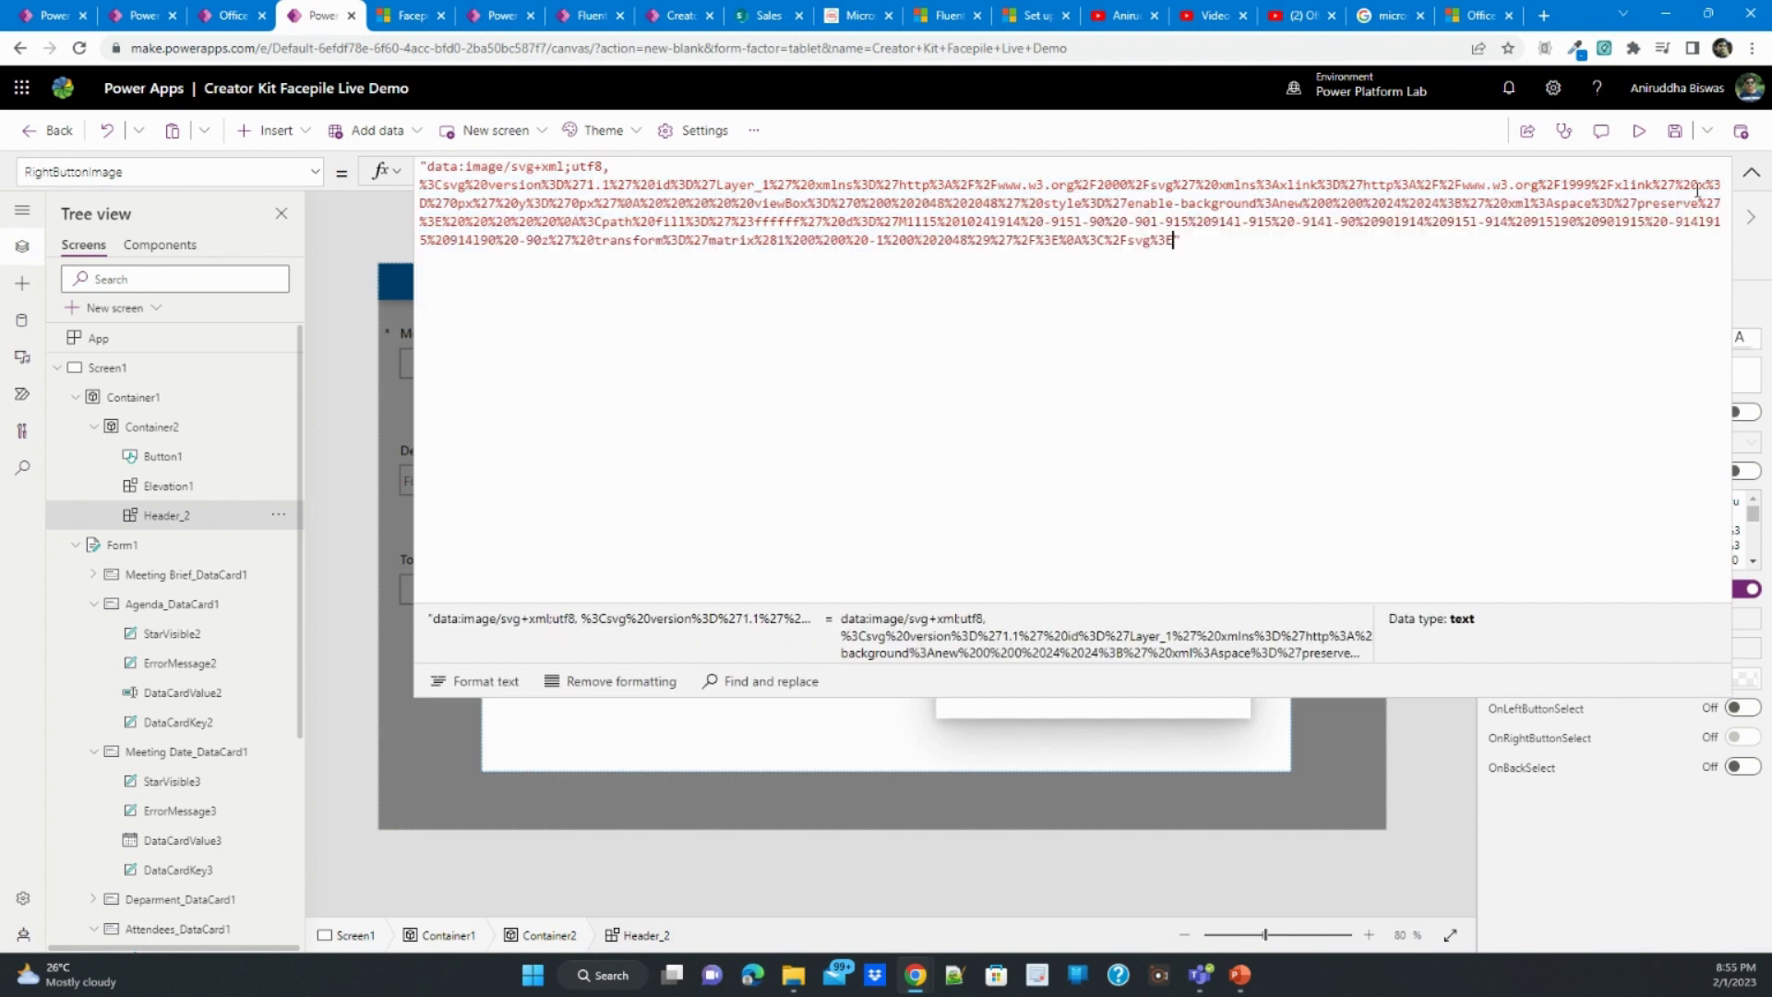
click(1752, 173)
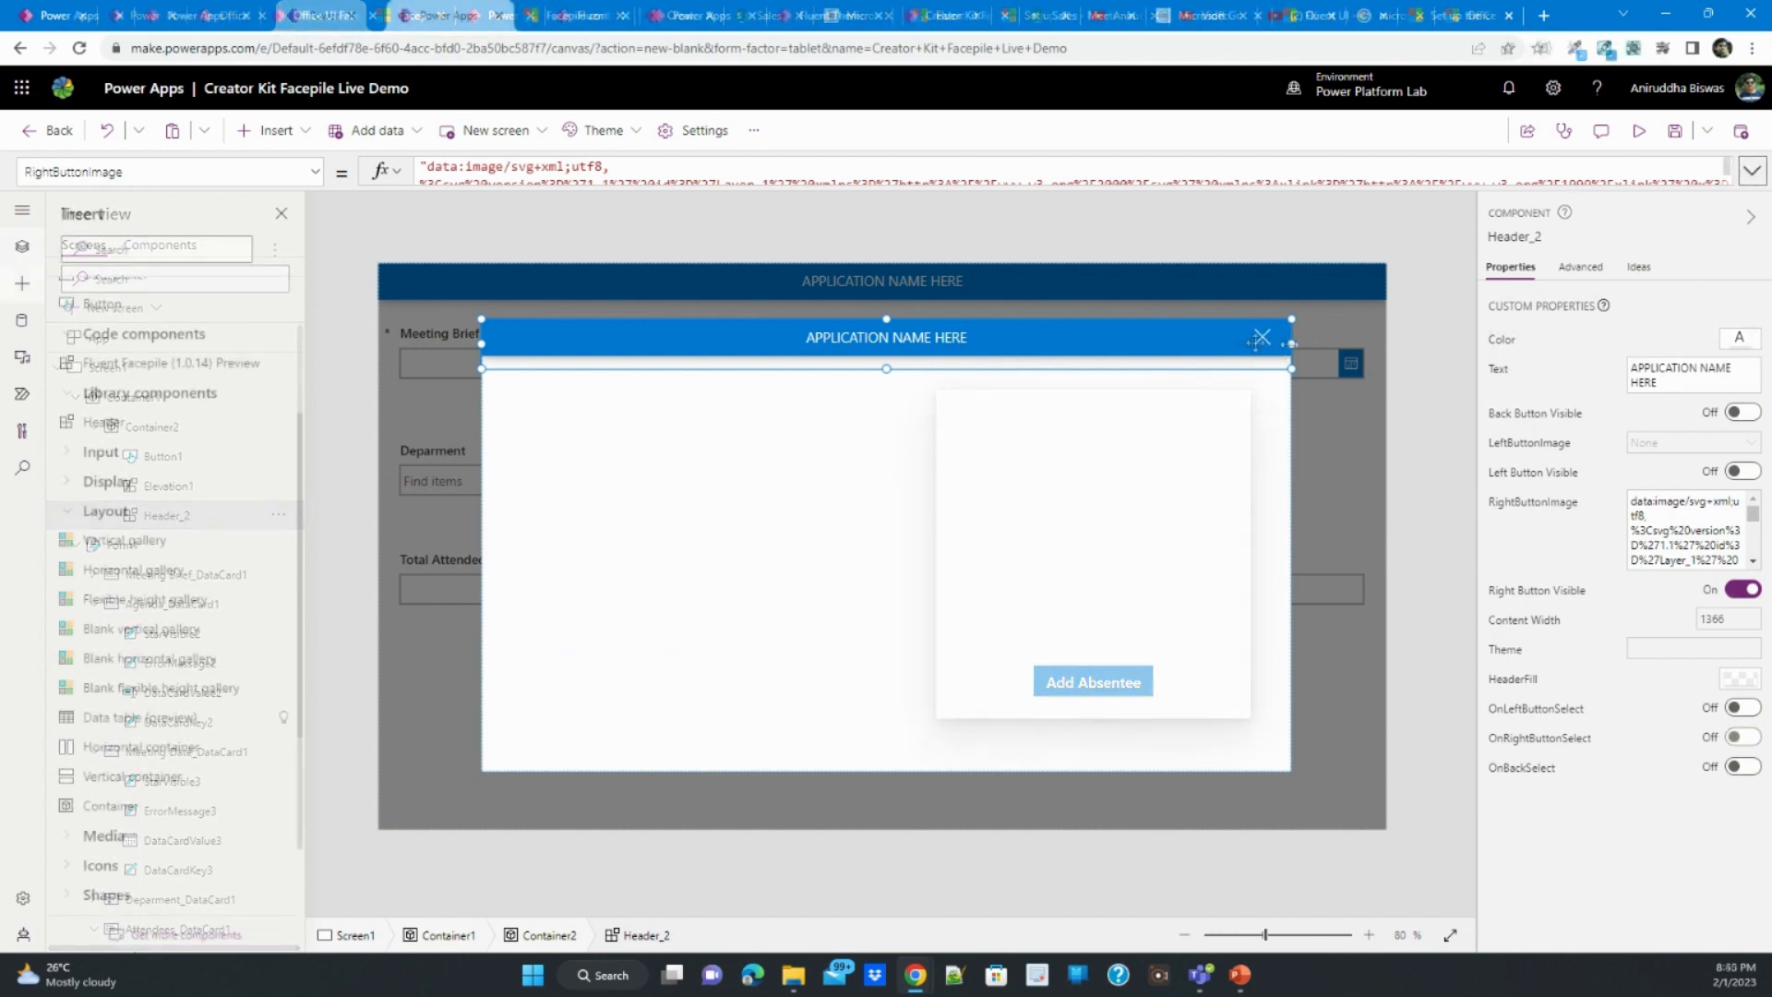
- Set the dialog header's OnRightButtonSelect formula to UpdateContext({showDialogue:false})
click(314, 172)
scroll(185, 406, down, 2)
scroll(175, 438, up, 3)
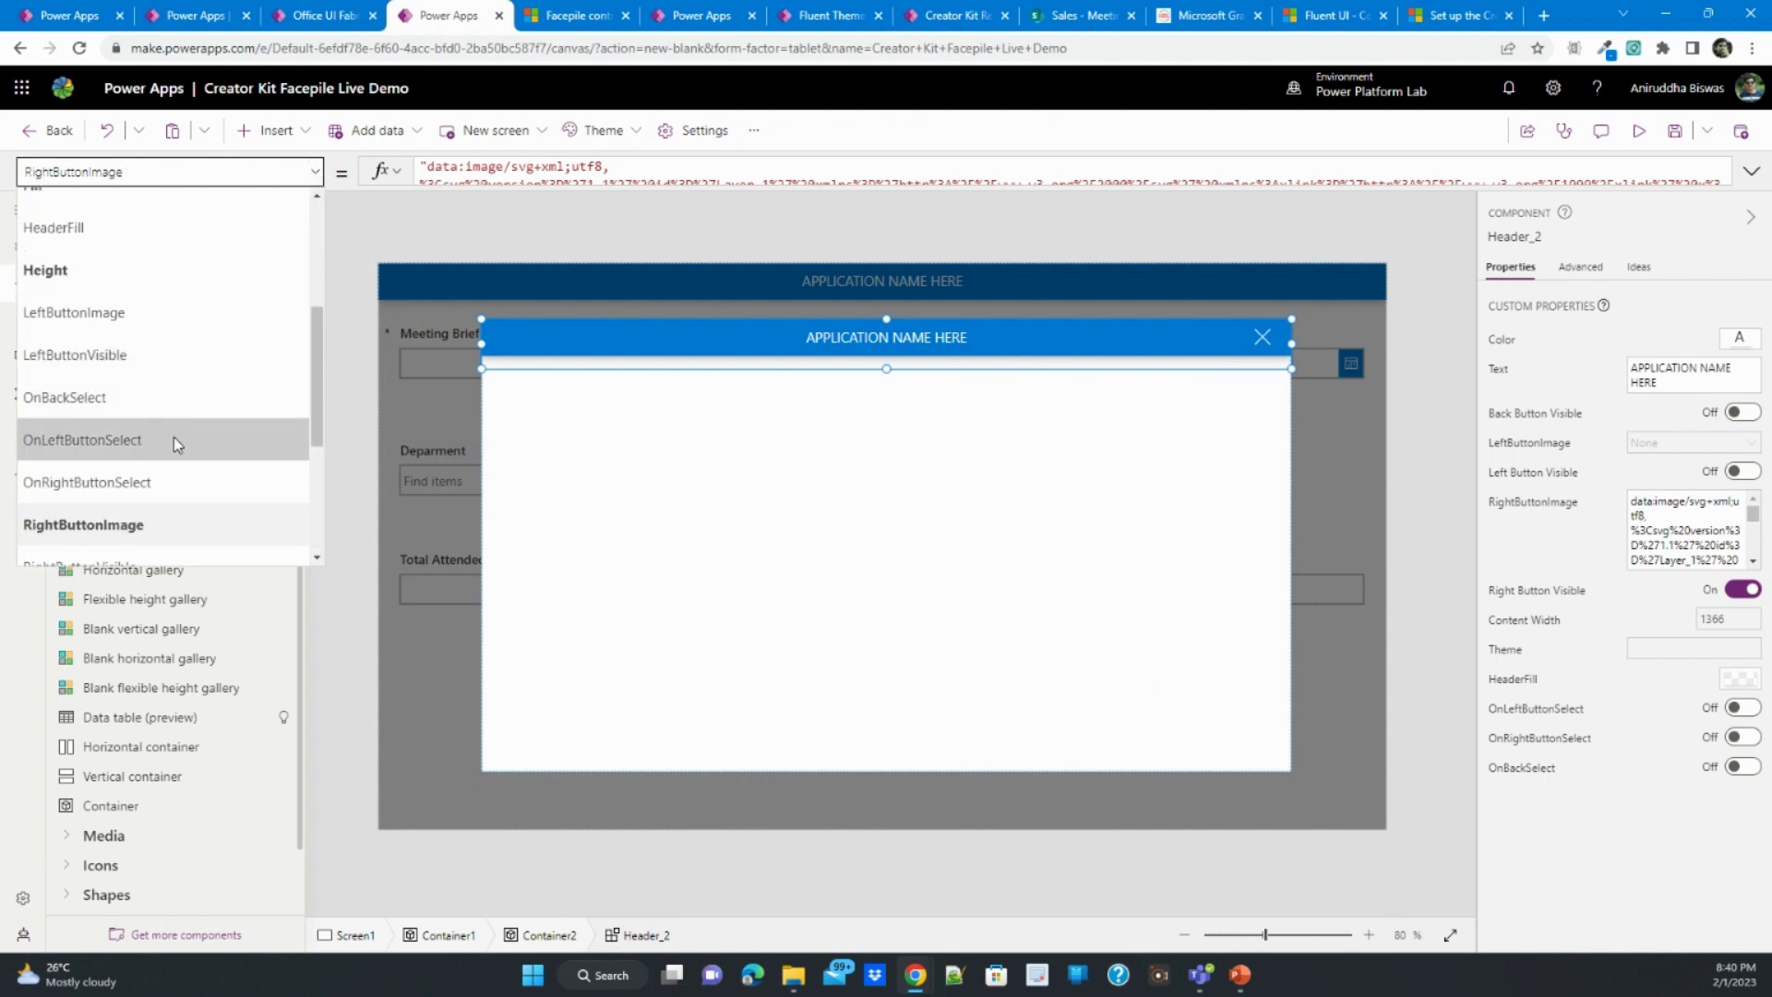
click(171, 478)
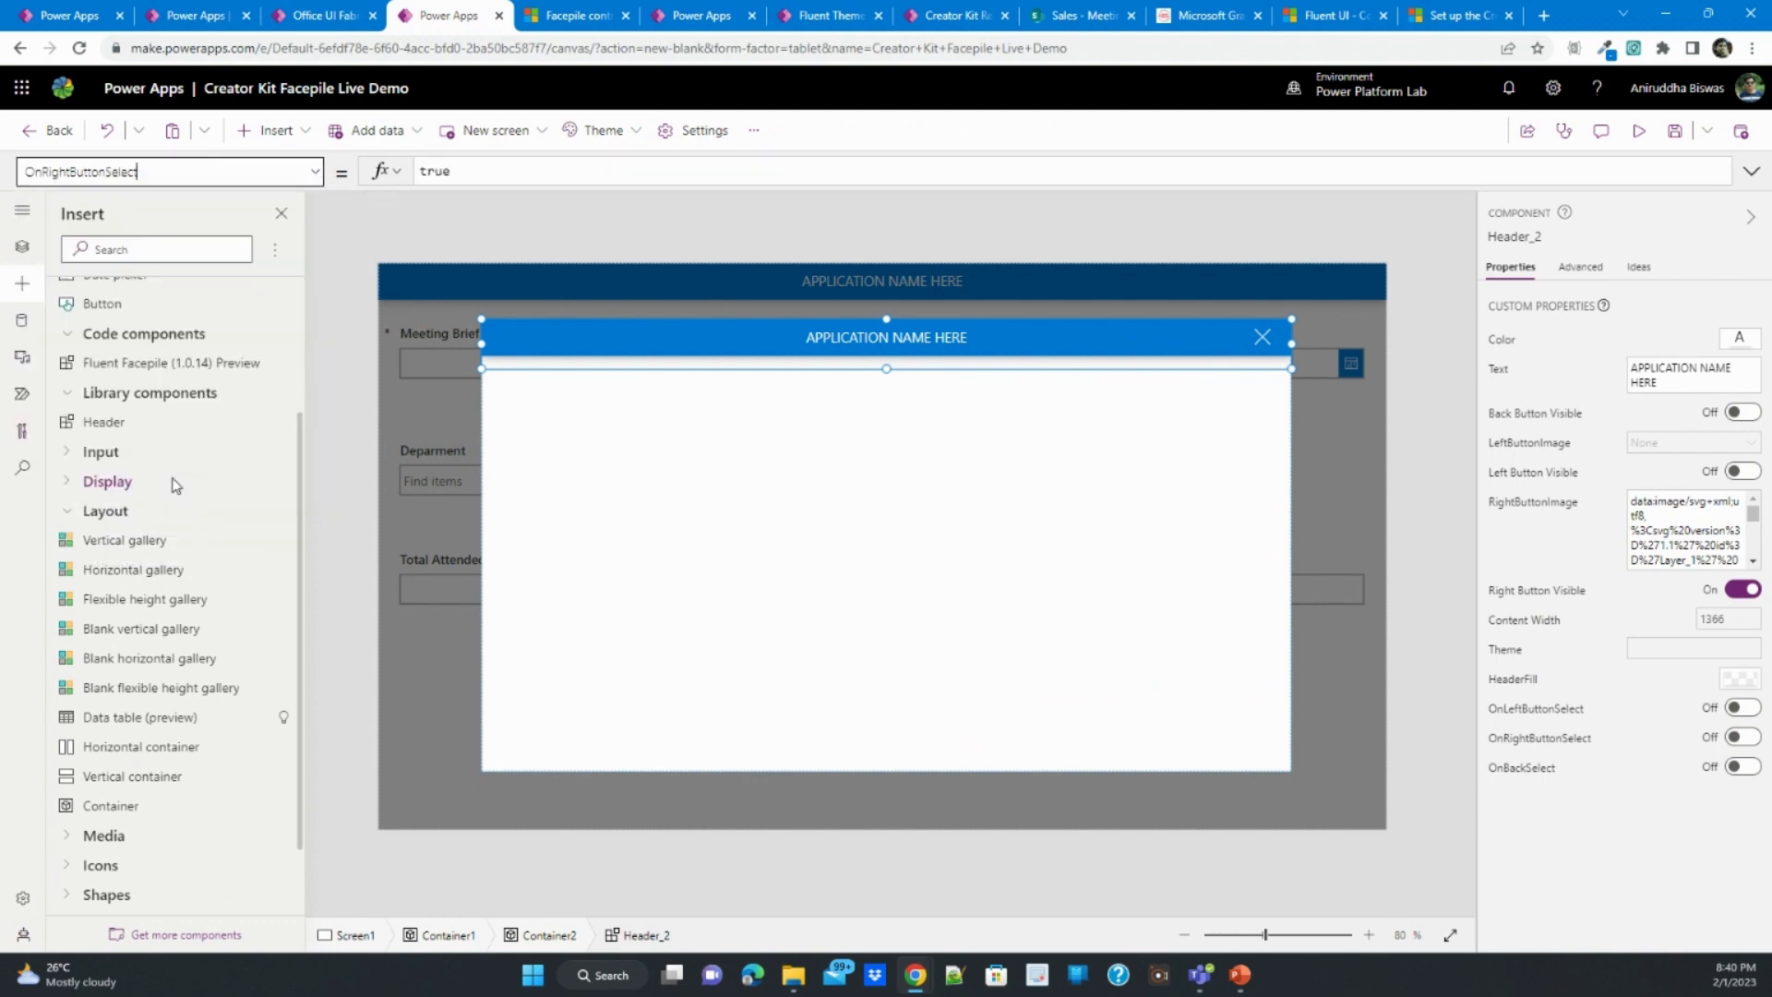
double_click(428, 171)
text(up)
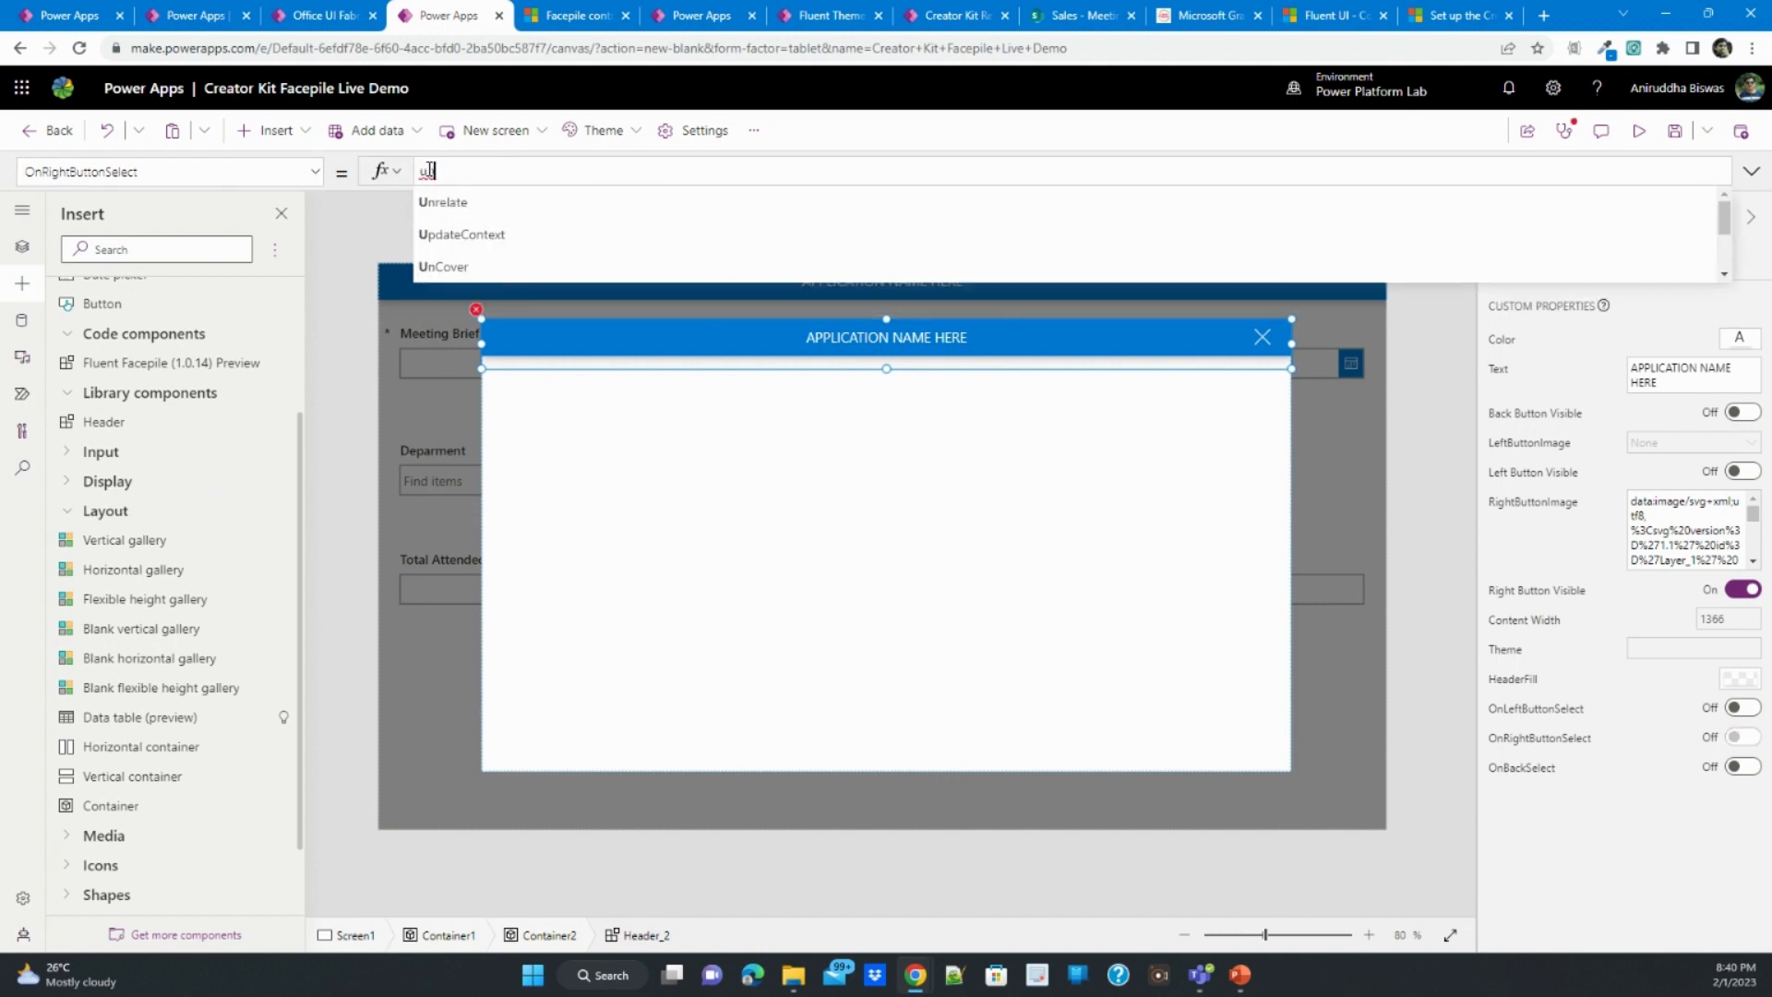
text(dateContext({showDialogue:false)
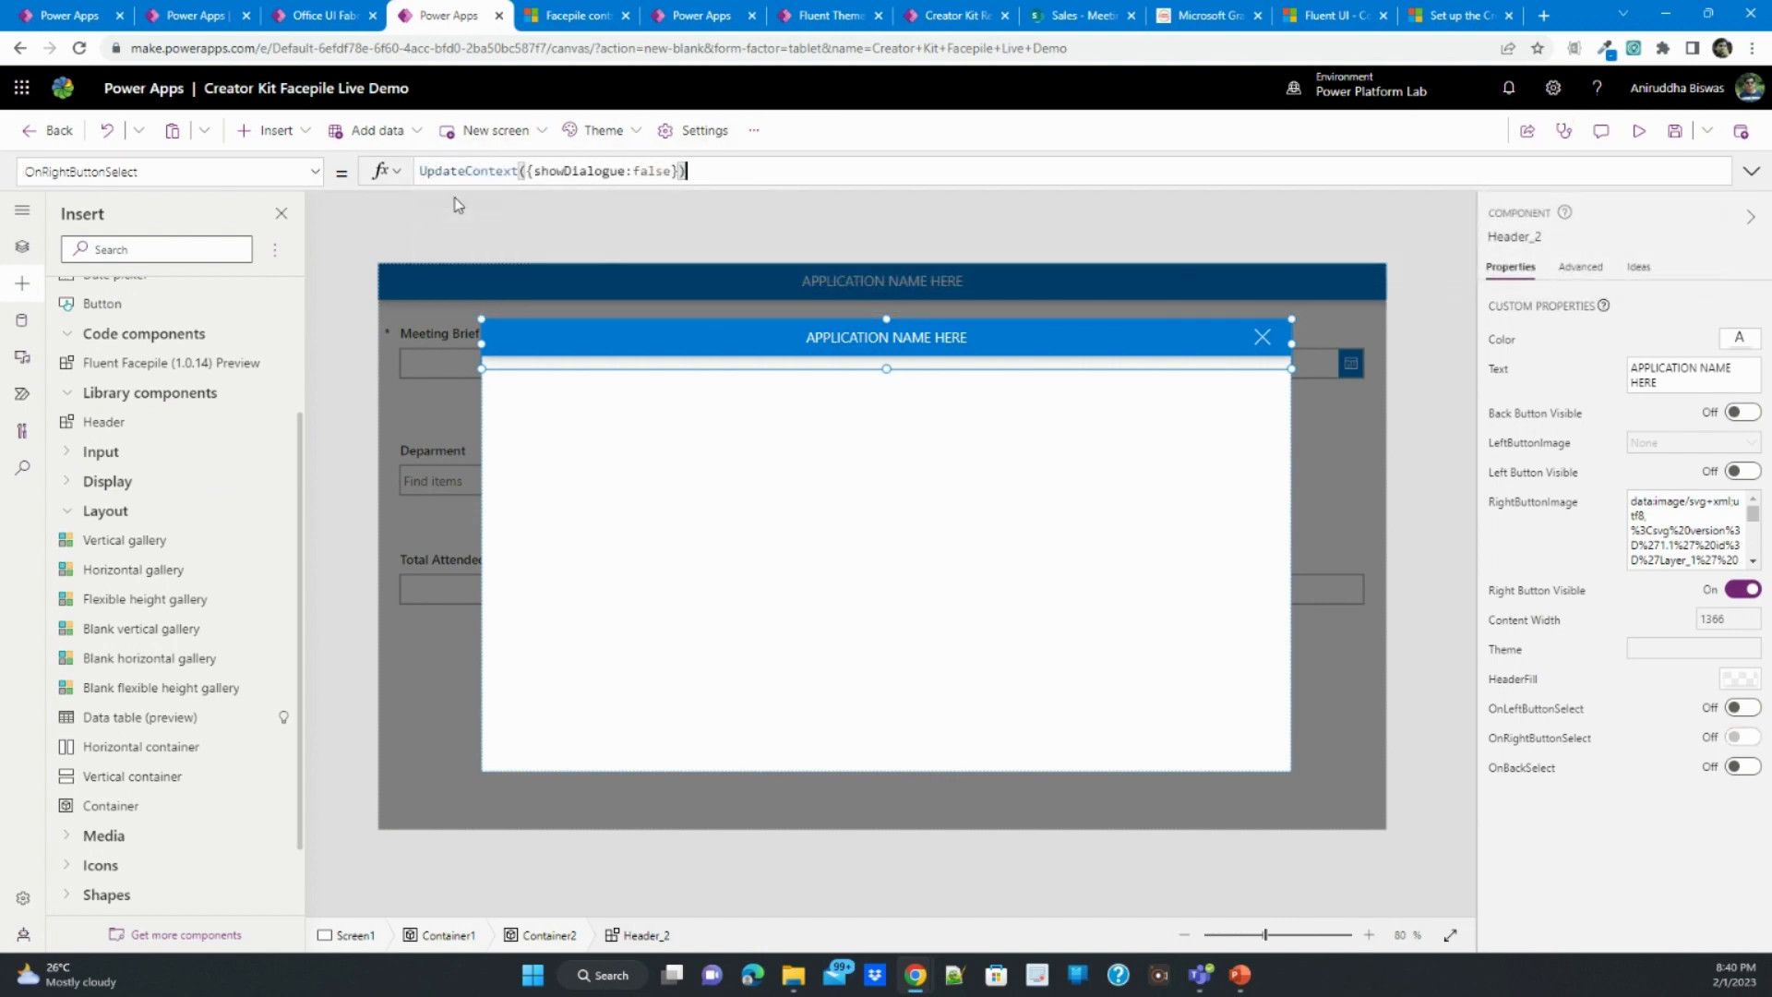
click(1440, 388)
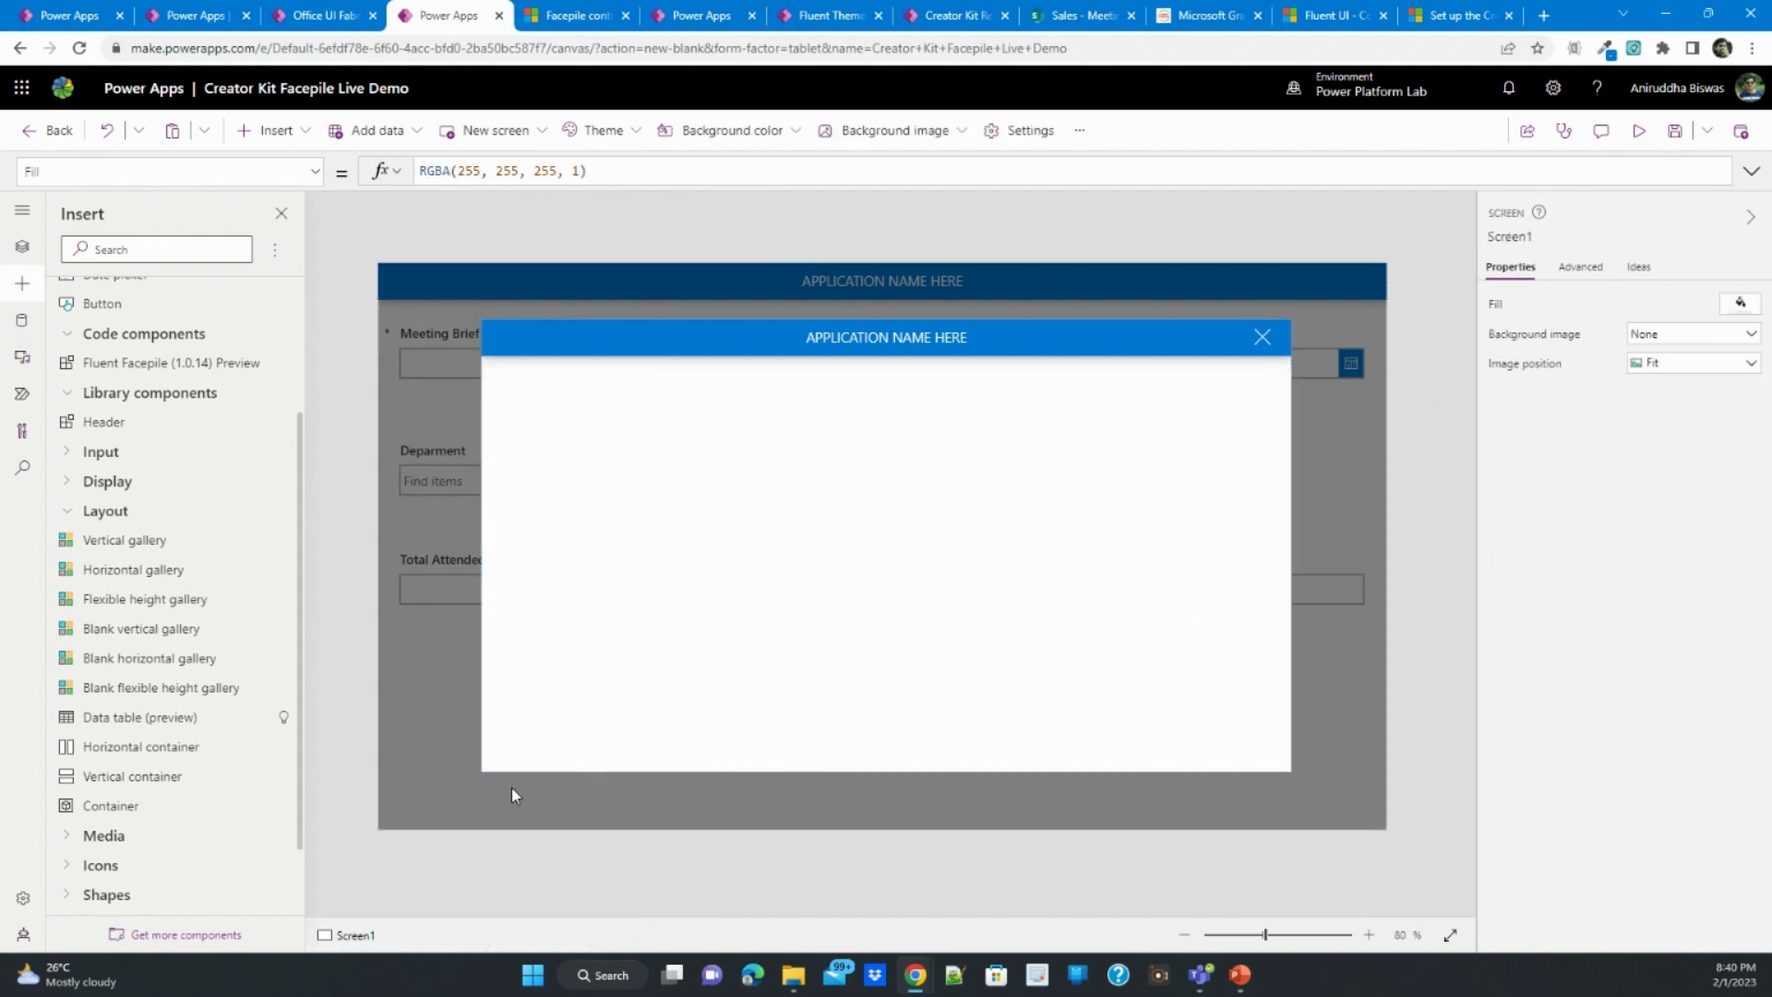
- Copy the showDialogue variable name from the dialog header's formula into the Visible property of the semi-transparent outer container, Container1
click(1261, 337)
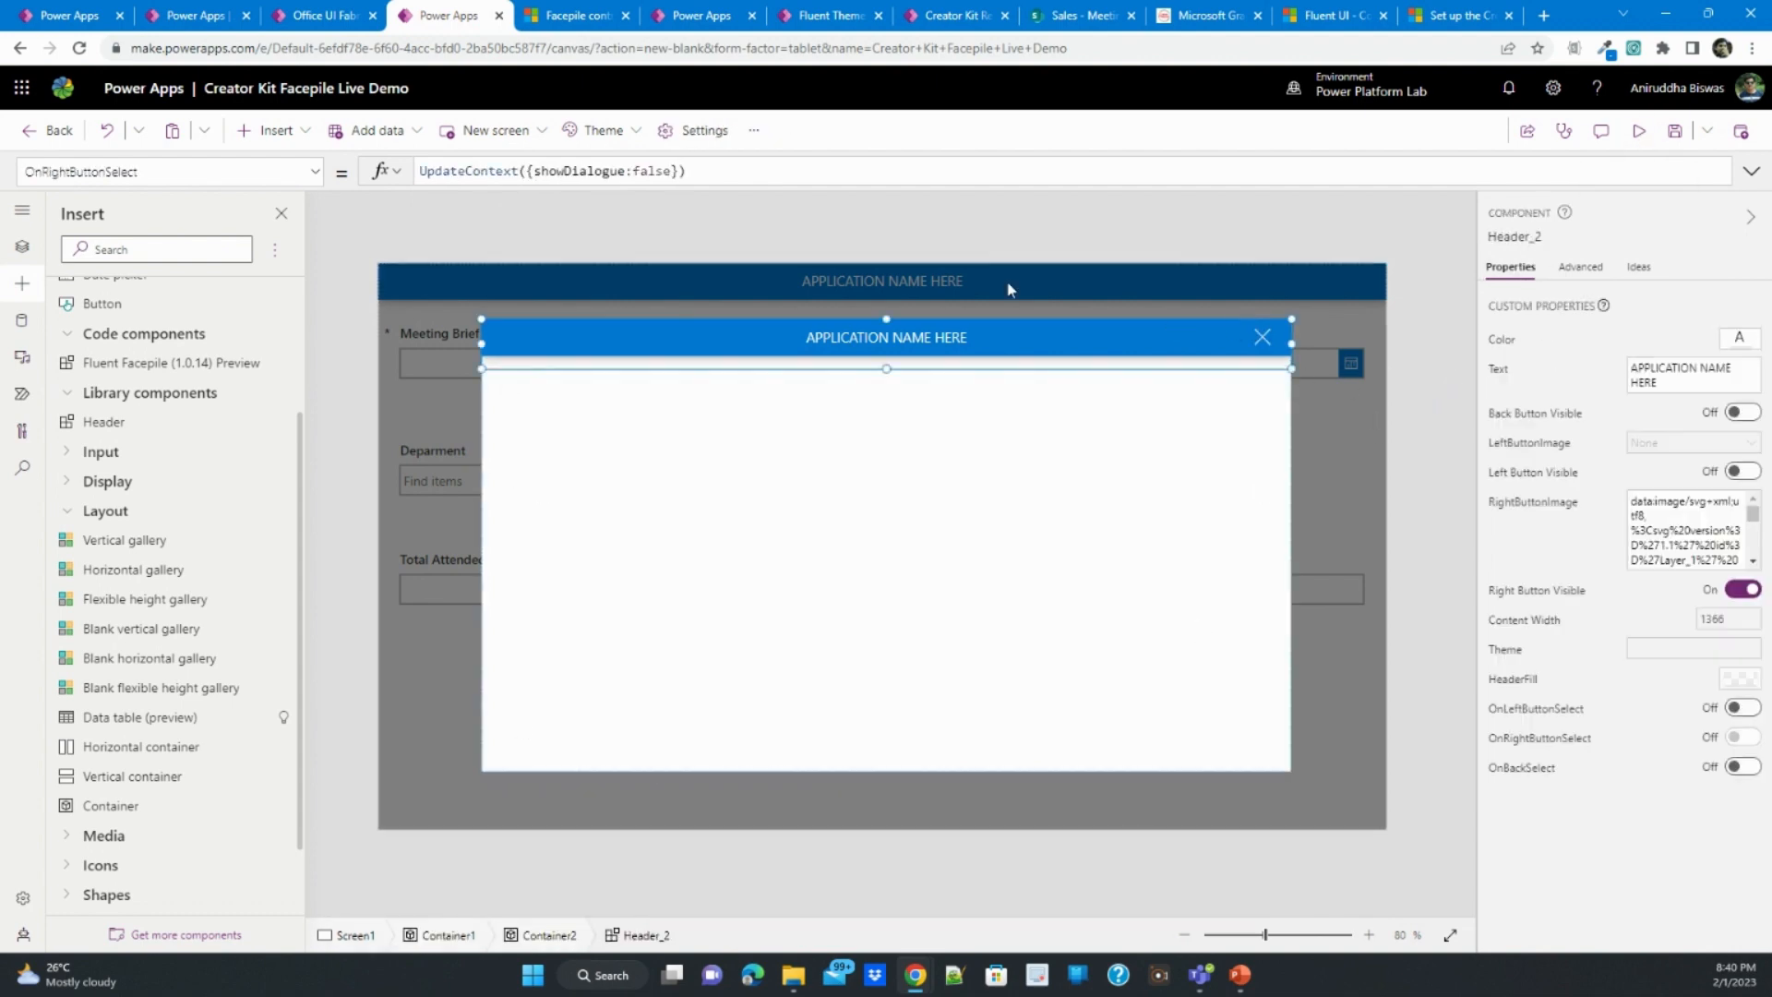
double_click(591, 172)
key(ctrl+c)
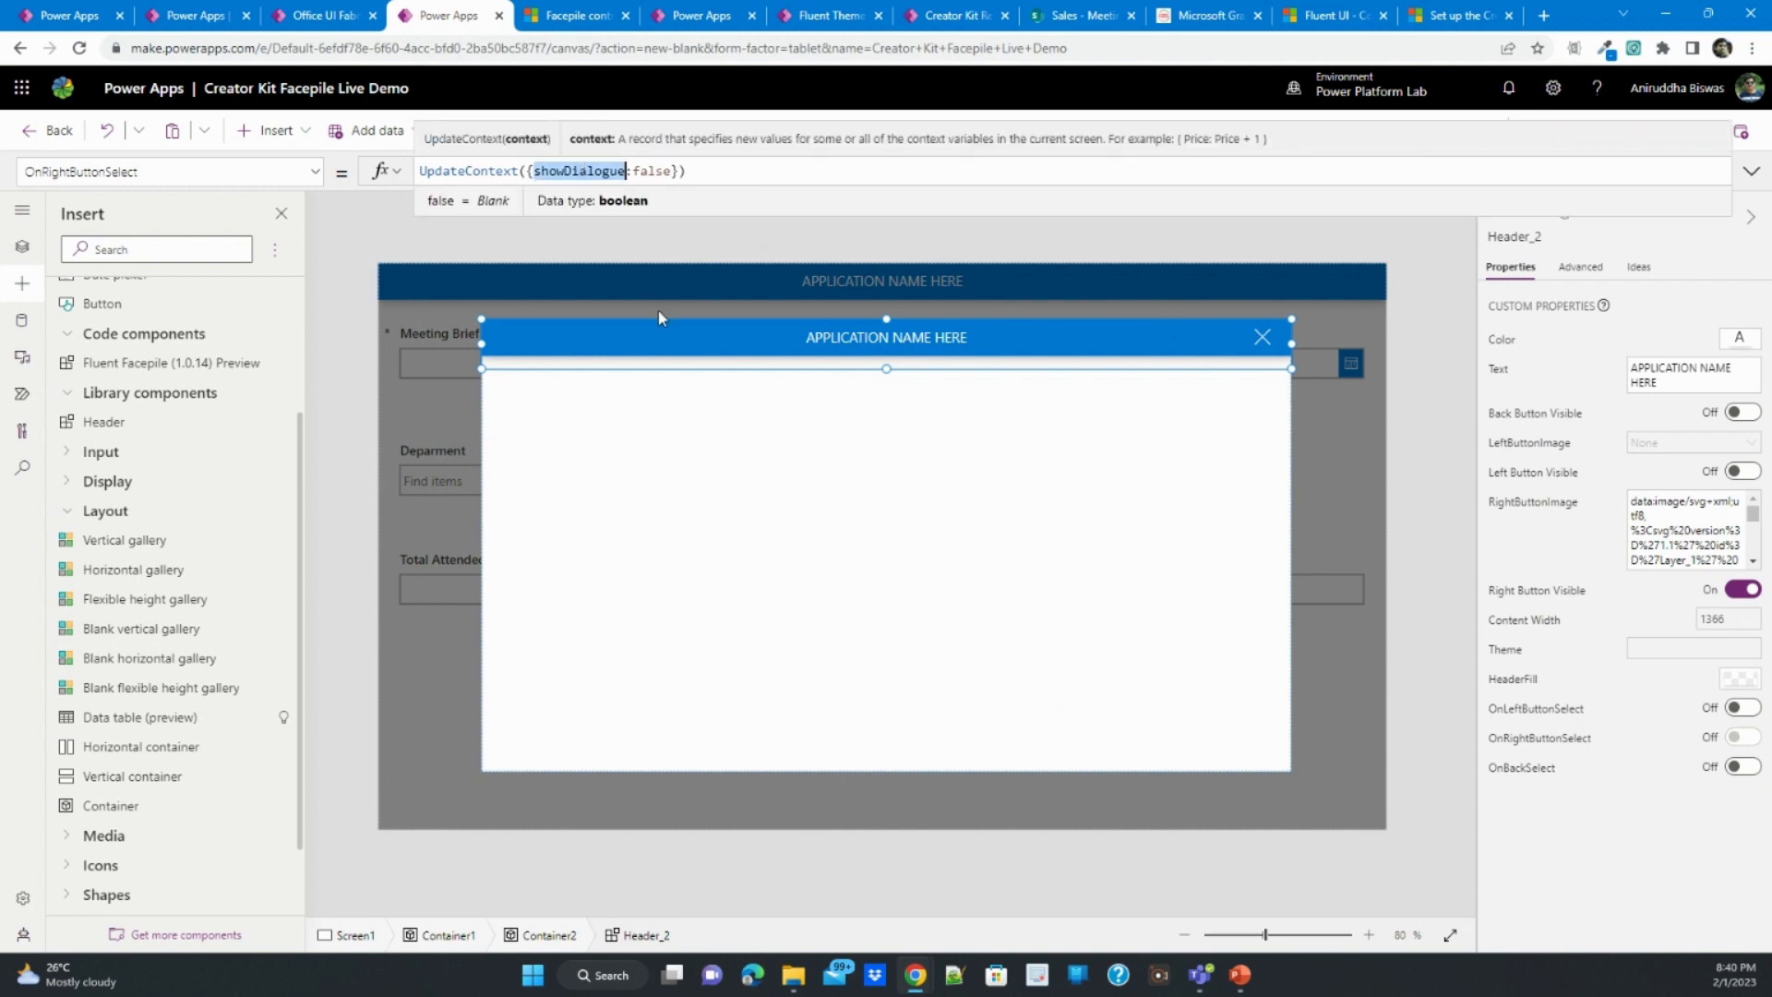
click(459, 688)
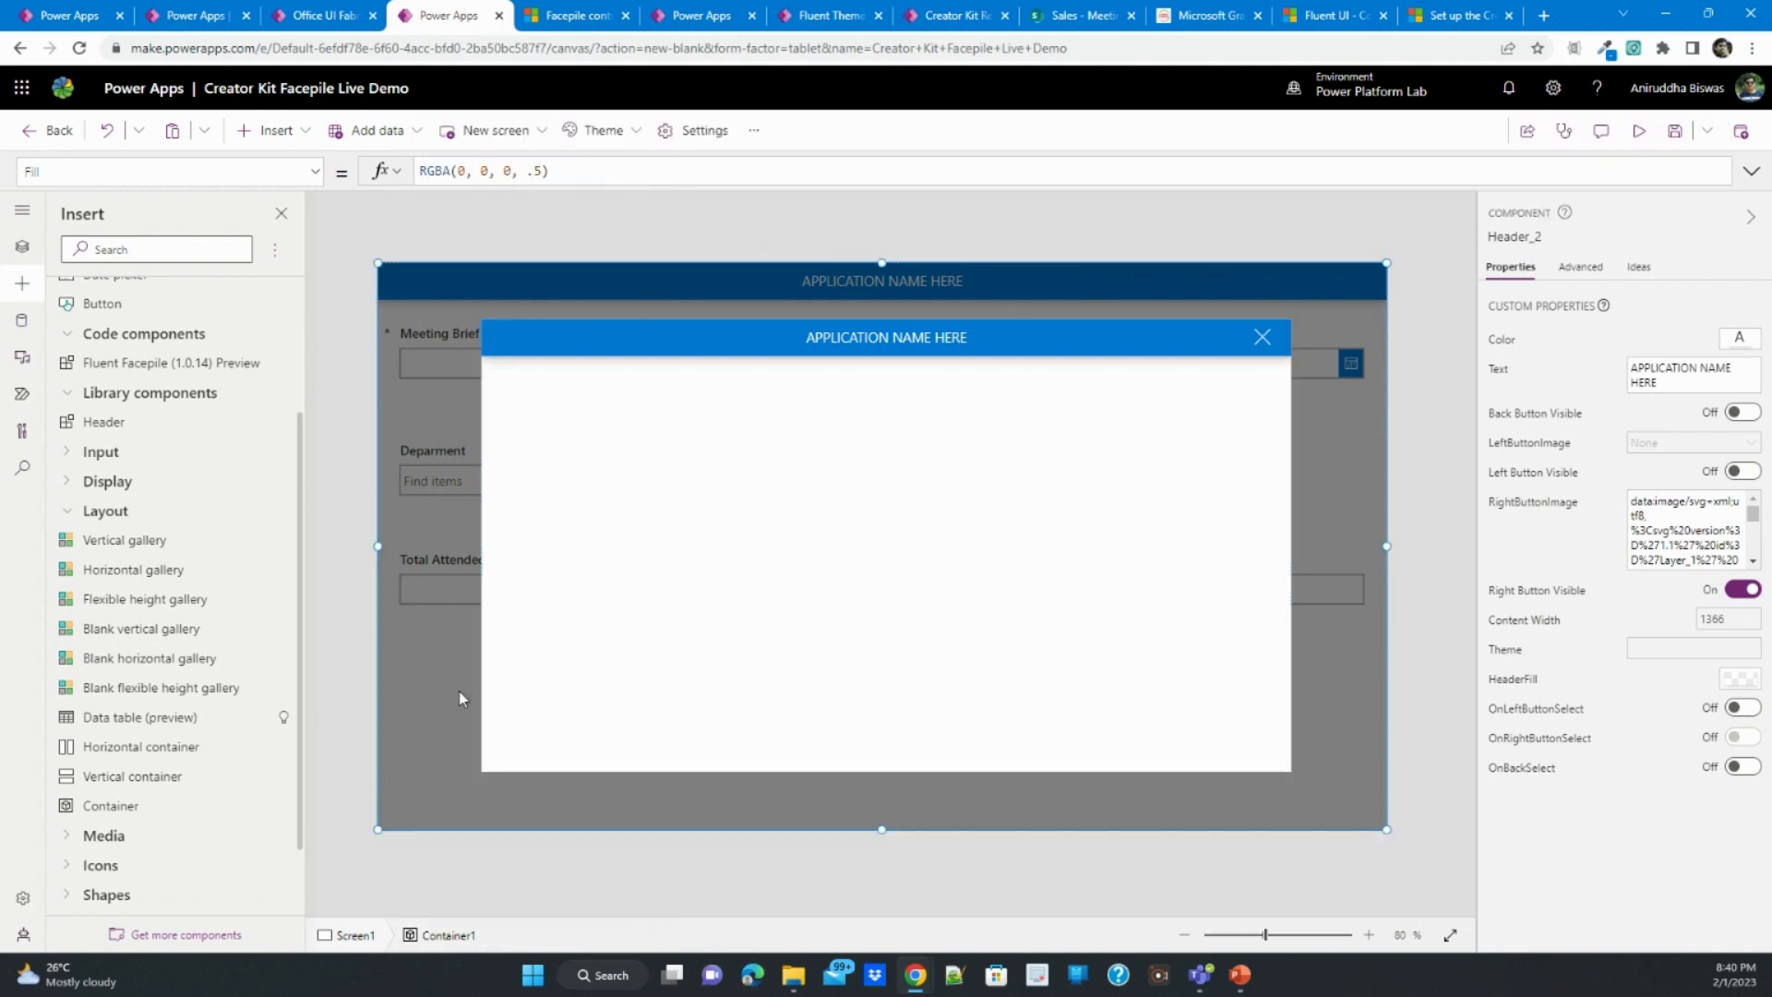
click(317, 172)
scroll(249, 434, down, 1)
click(249, 425)
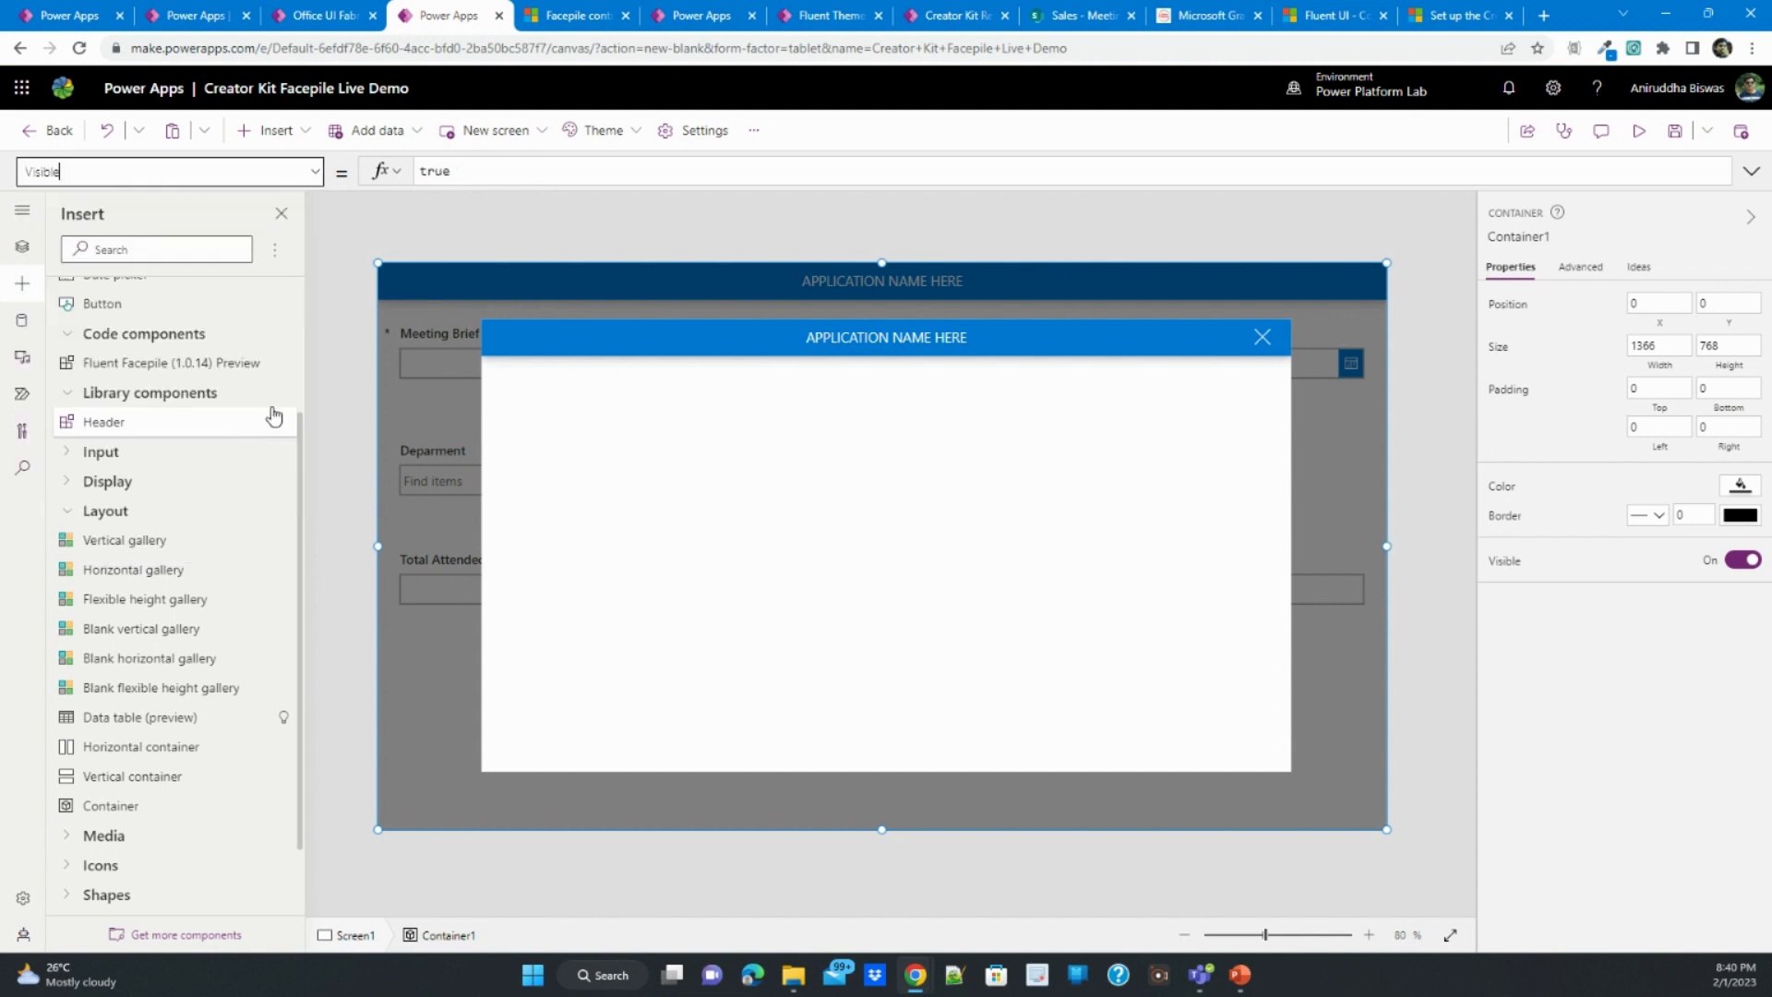
double_click(452, 171)
key(ctrl+v)
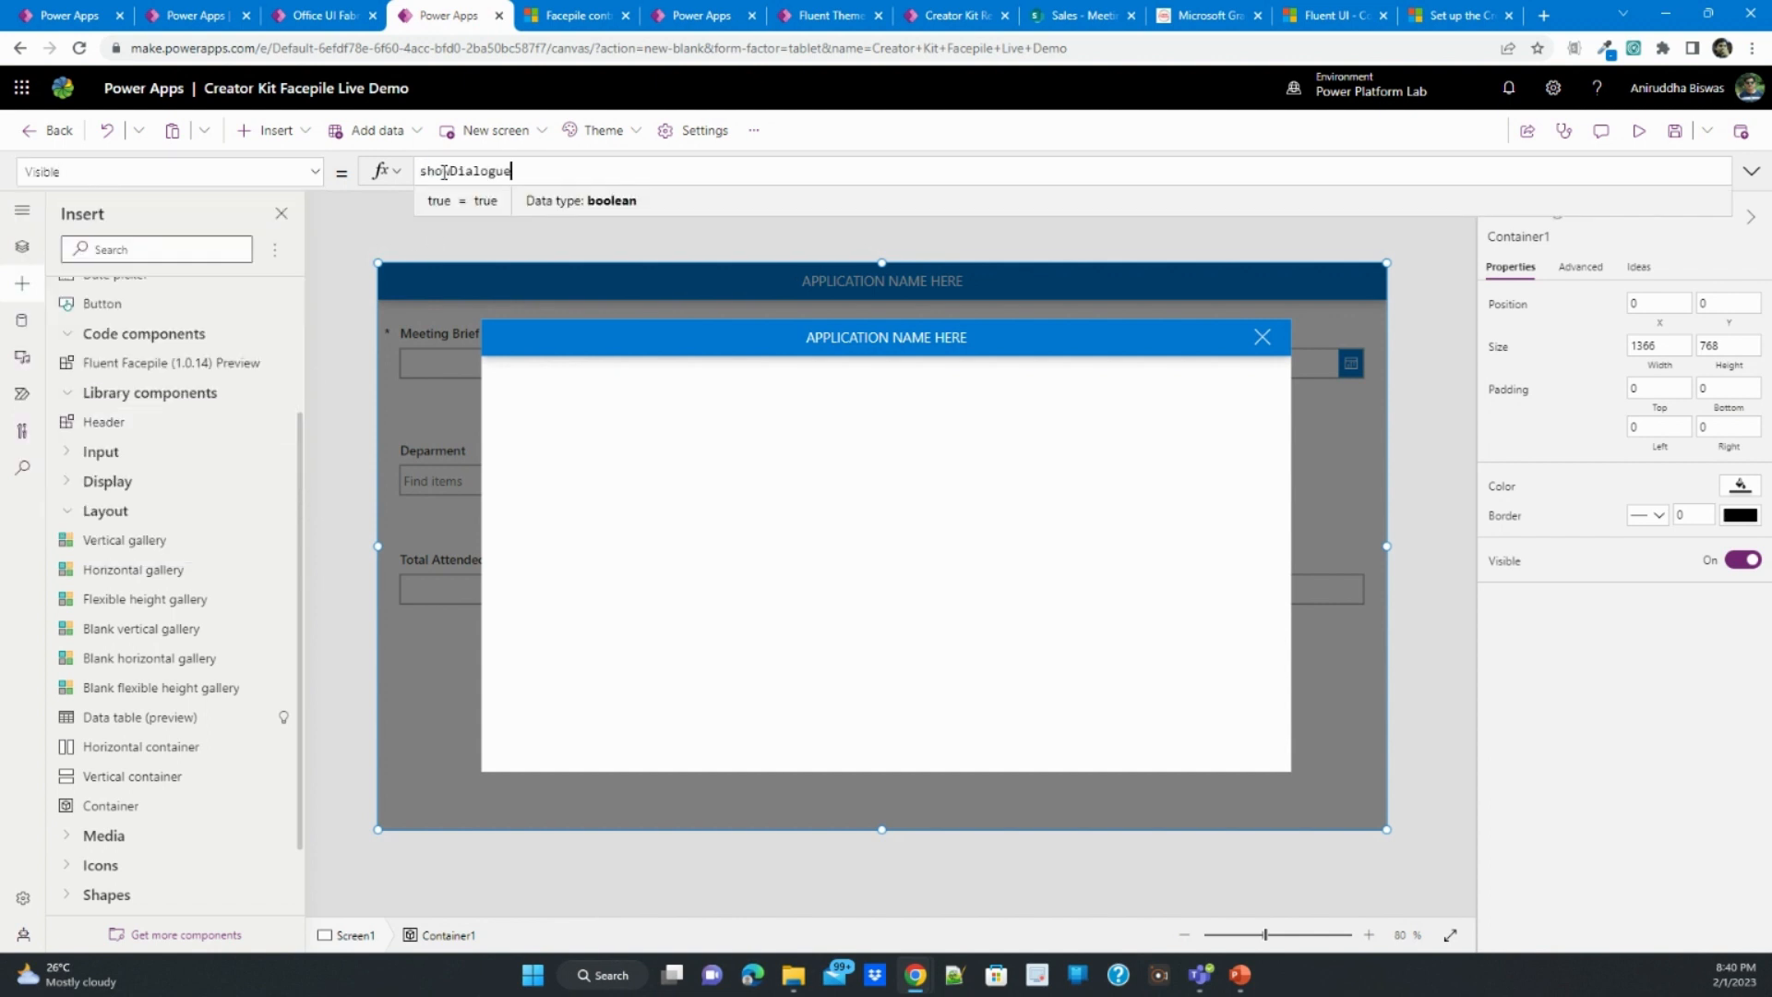
- Preview the app and test opening the dialog with the Facepile add button and closing it with the header's X icon
click(1639, 130)
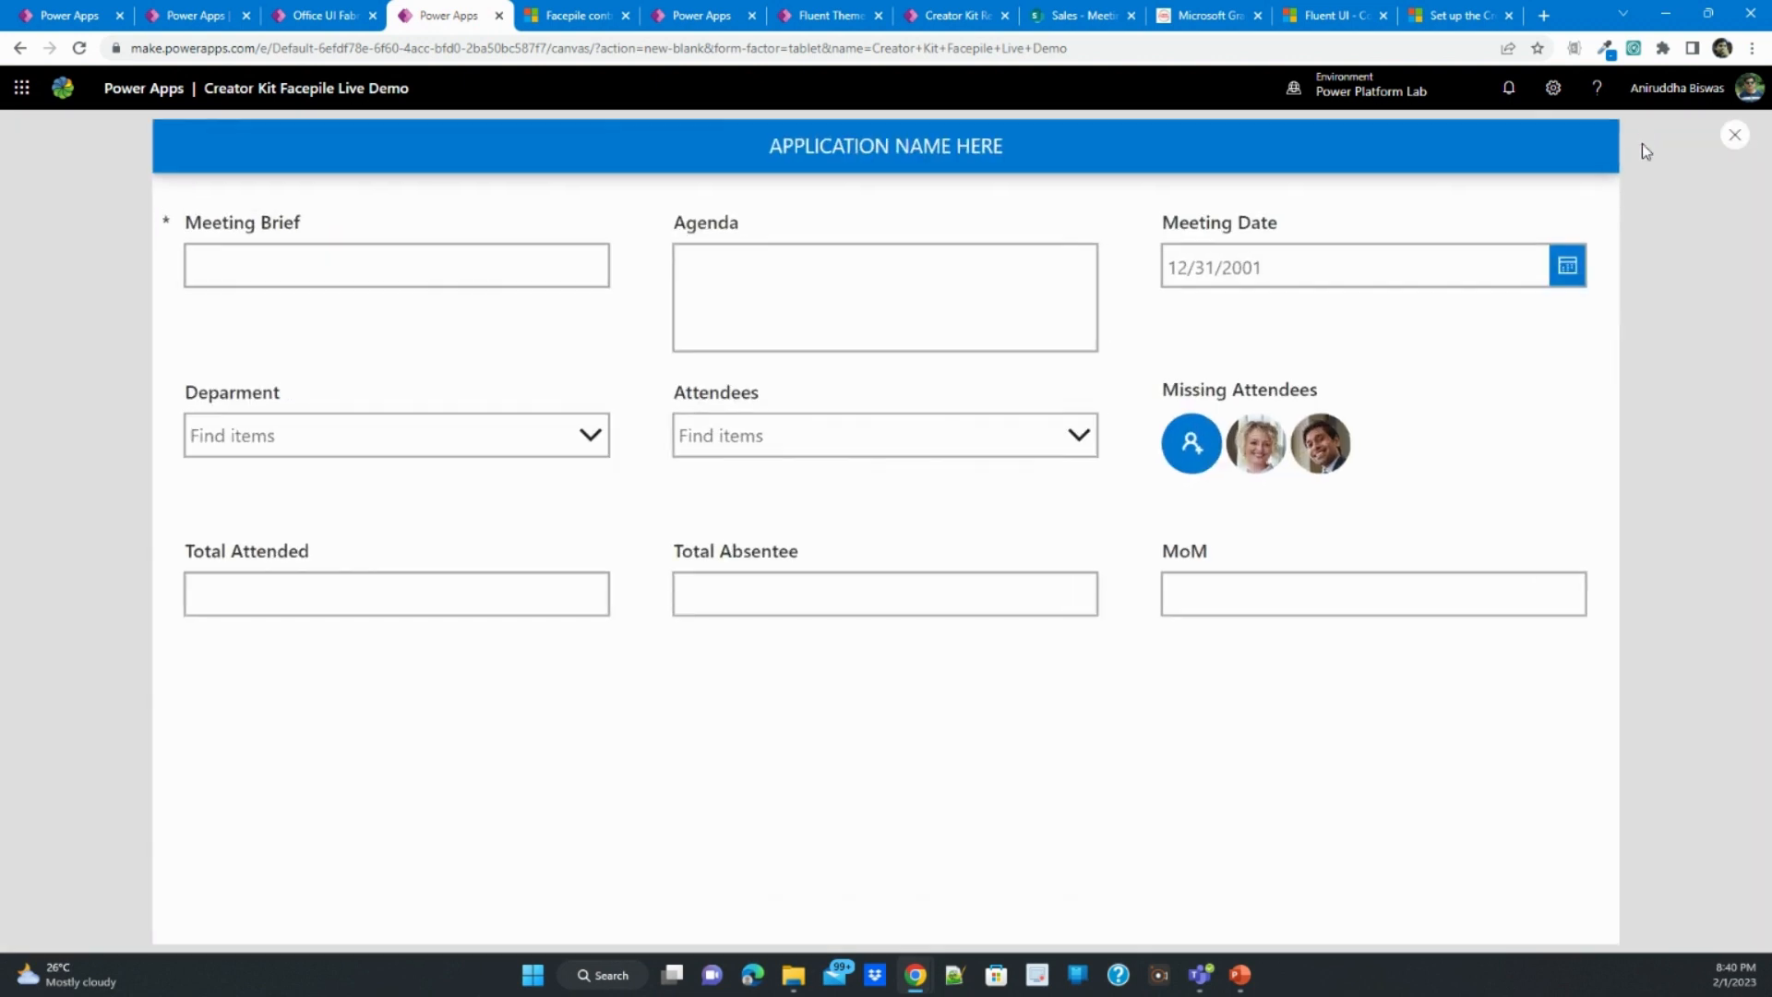
click(1211, 452)
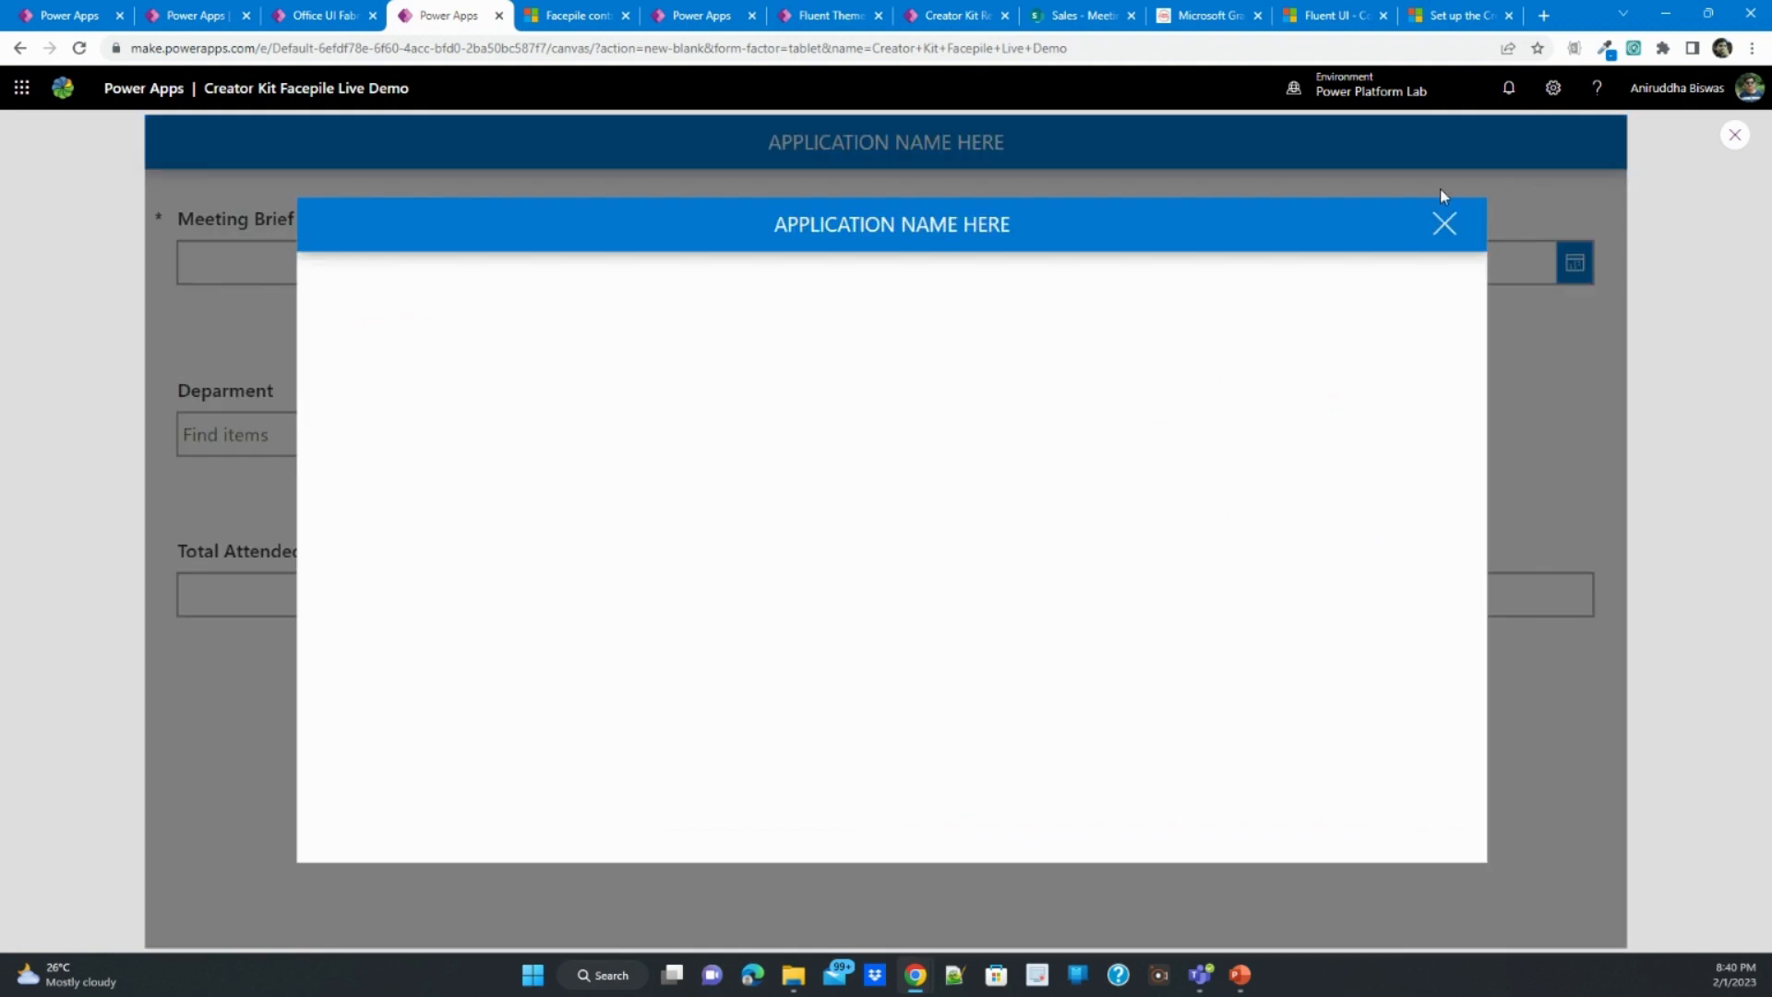
click(1444, 219)
click(1194, 447)
click(1448, 225)
click(1195, 447)
click(1736, 135)
- Import the Fluent Elevation (1.0.14) code component into the app, finding it by searching for "ele"
click(1058, 498)
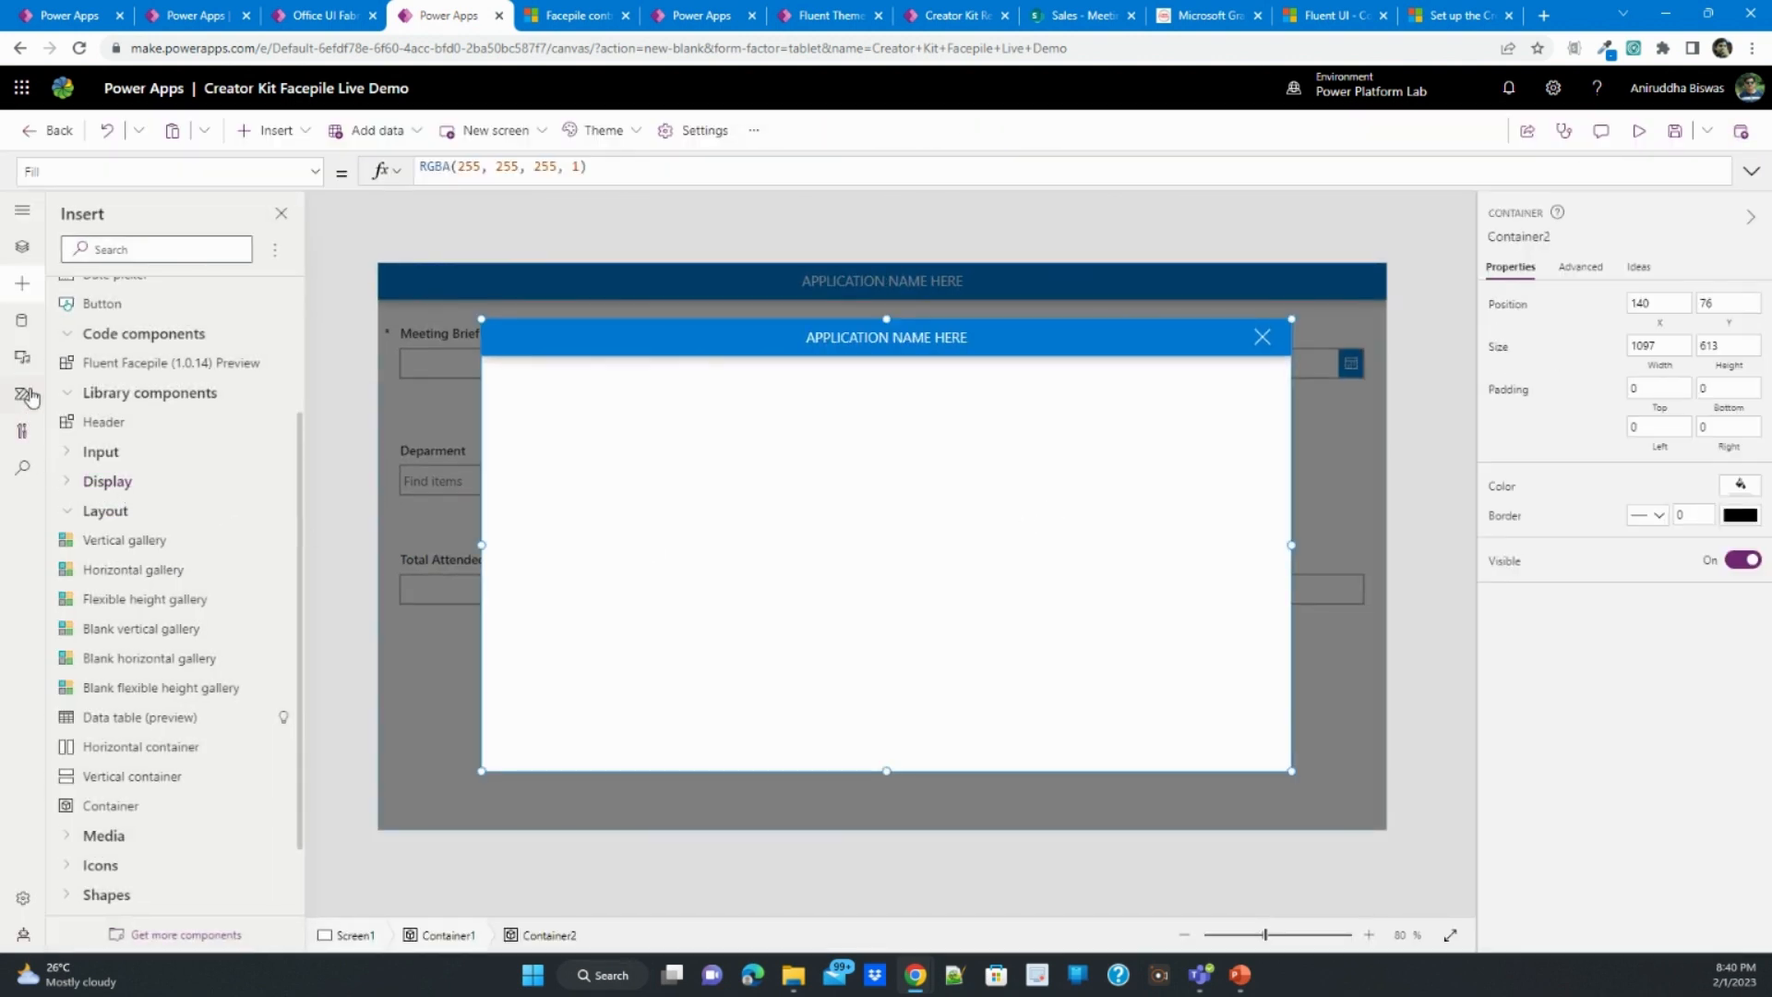
click(185, 936)
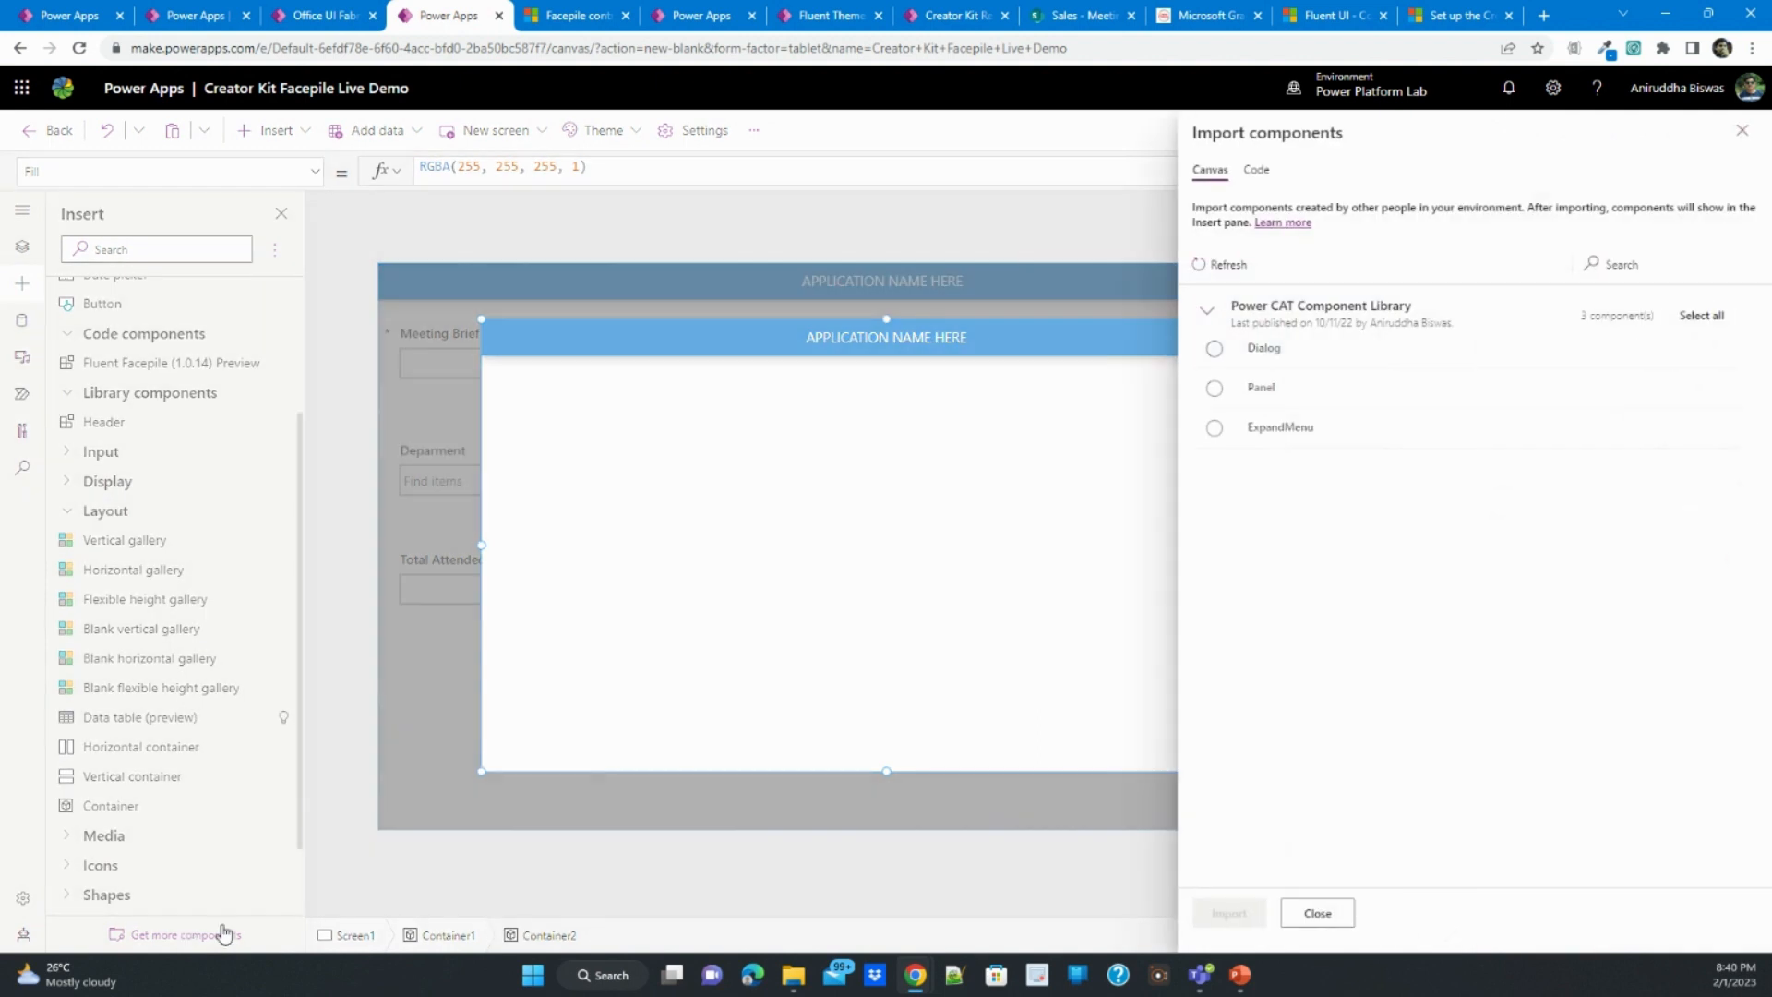
click(1256, 170)
click(1634, 307)
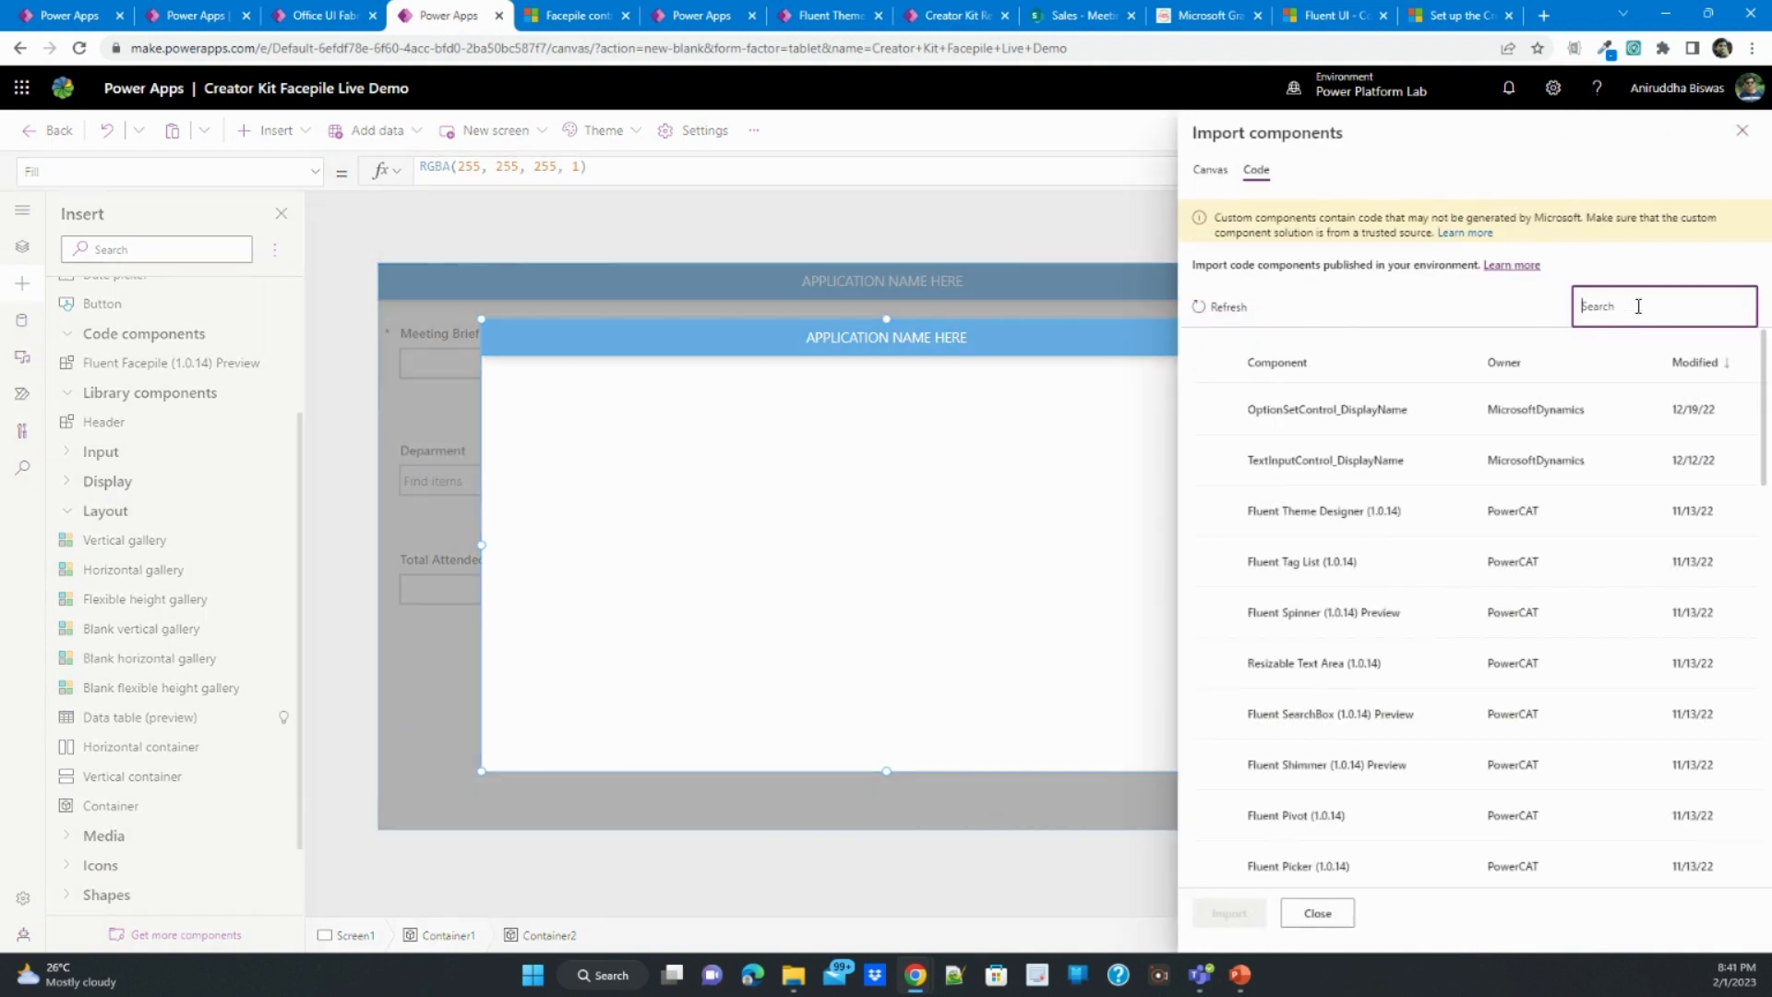
text(ele)
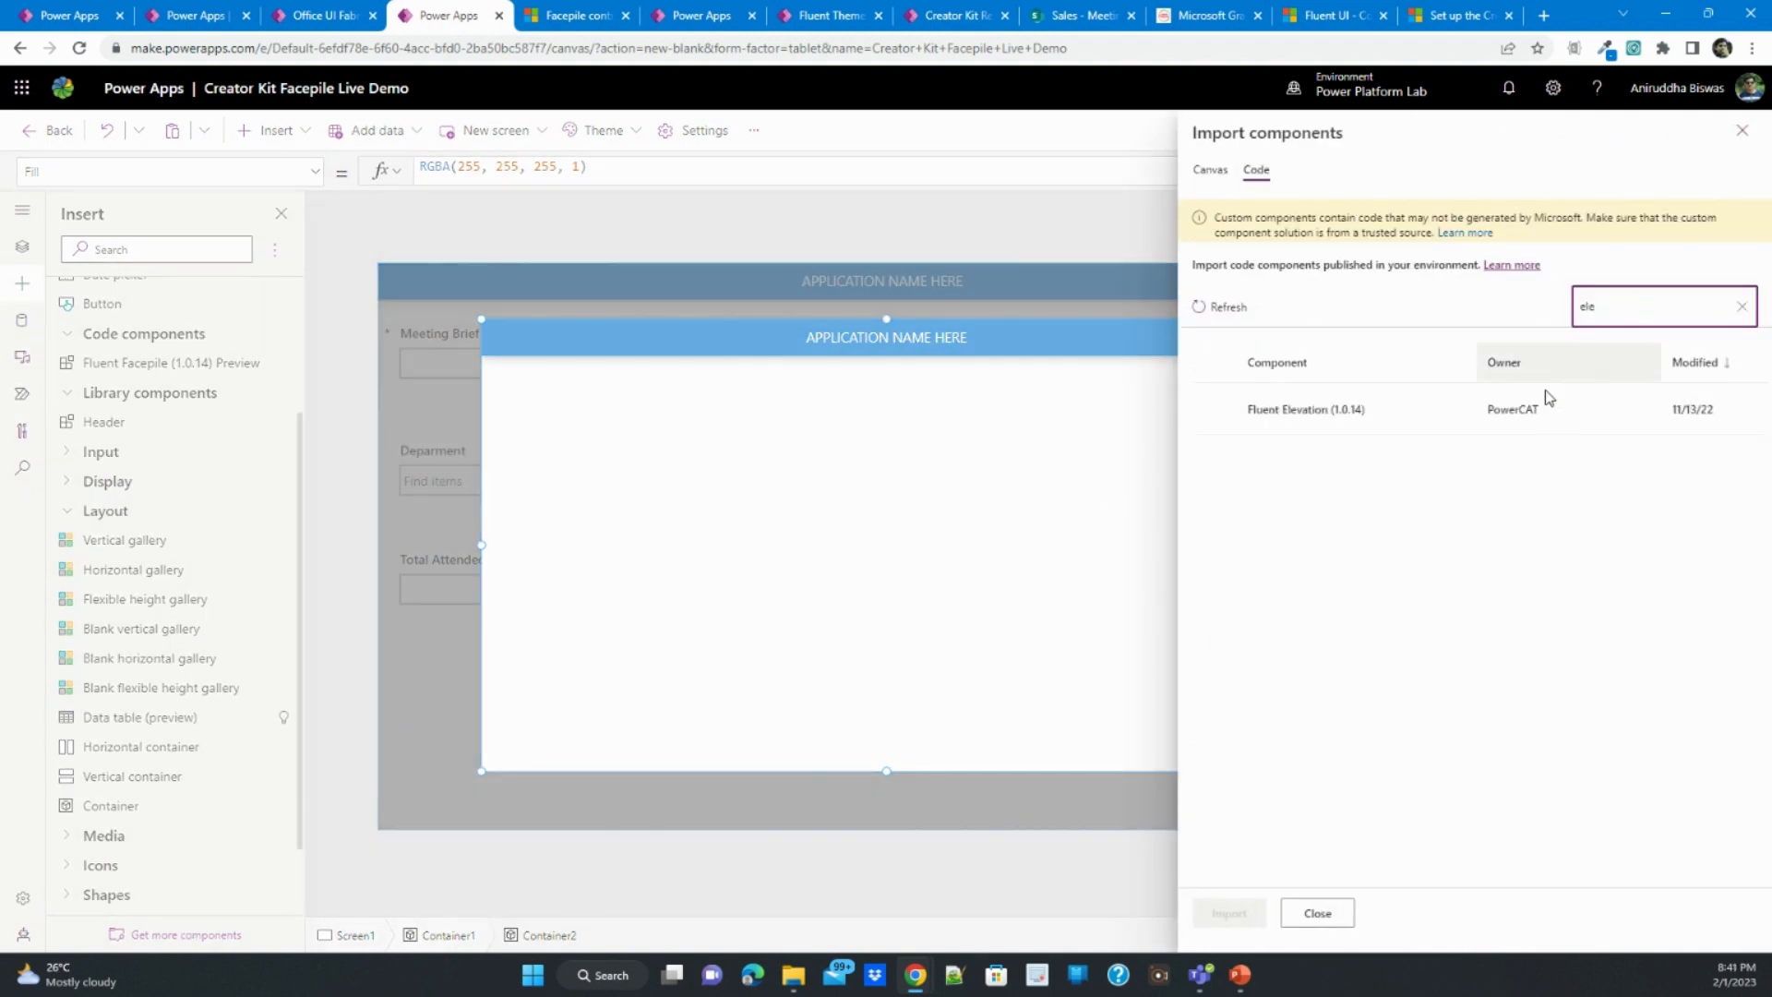
click(1397, 417)
click(1231, 913)
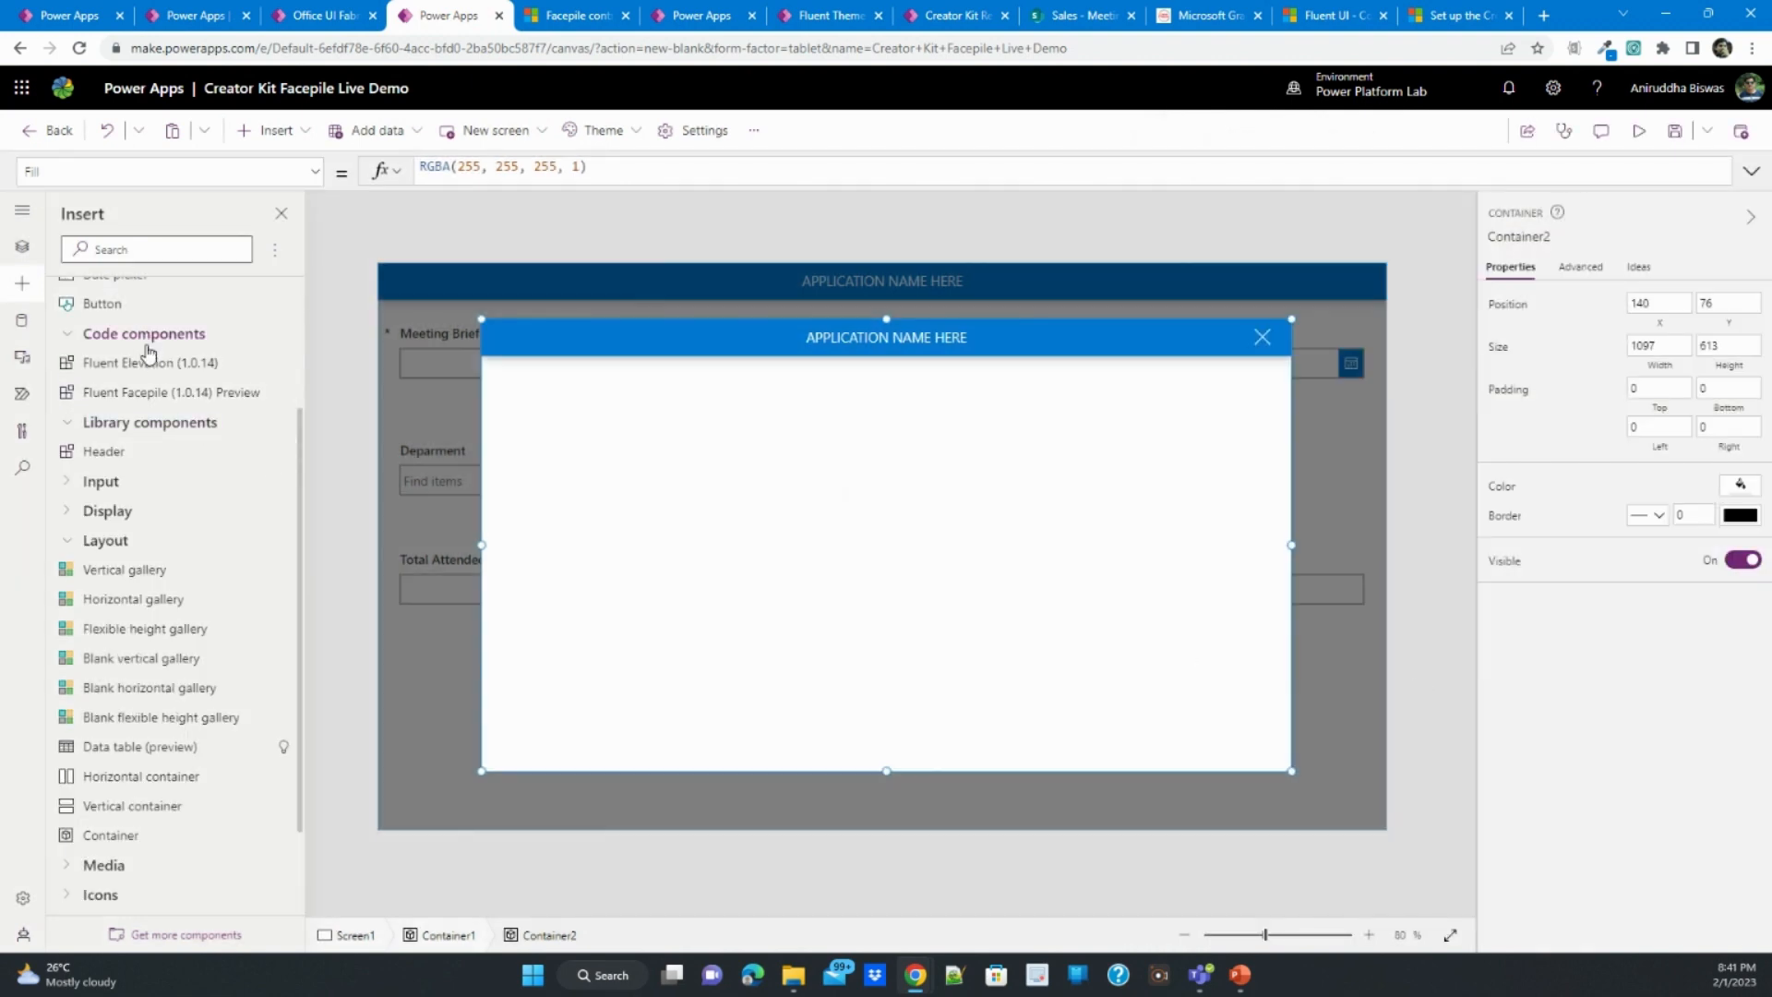
- Insert a Fluent Elevation component in the right half of the white dialog container, sized about 426 by 445
click(147, 362)
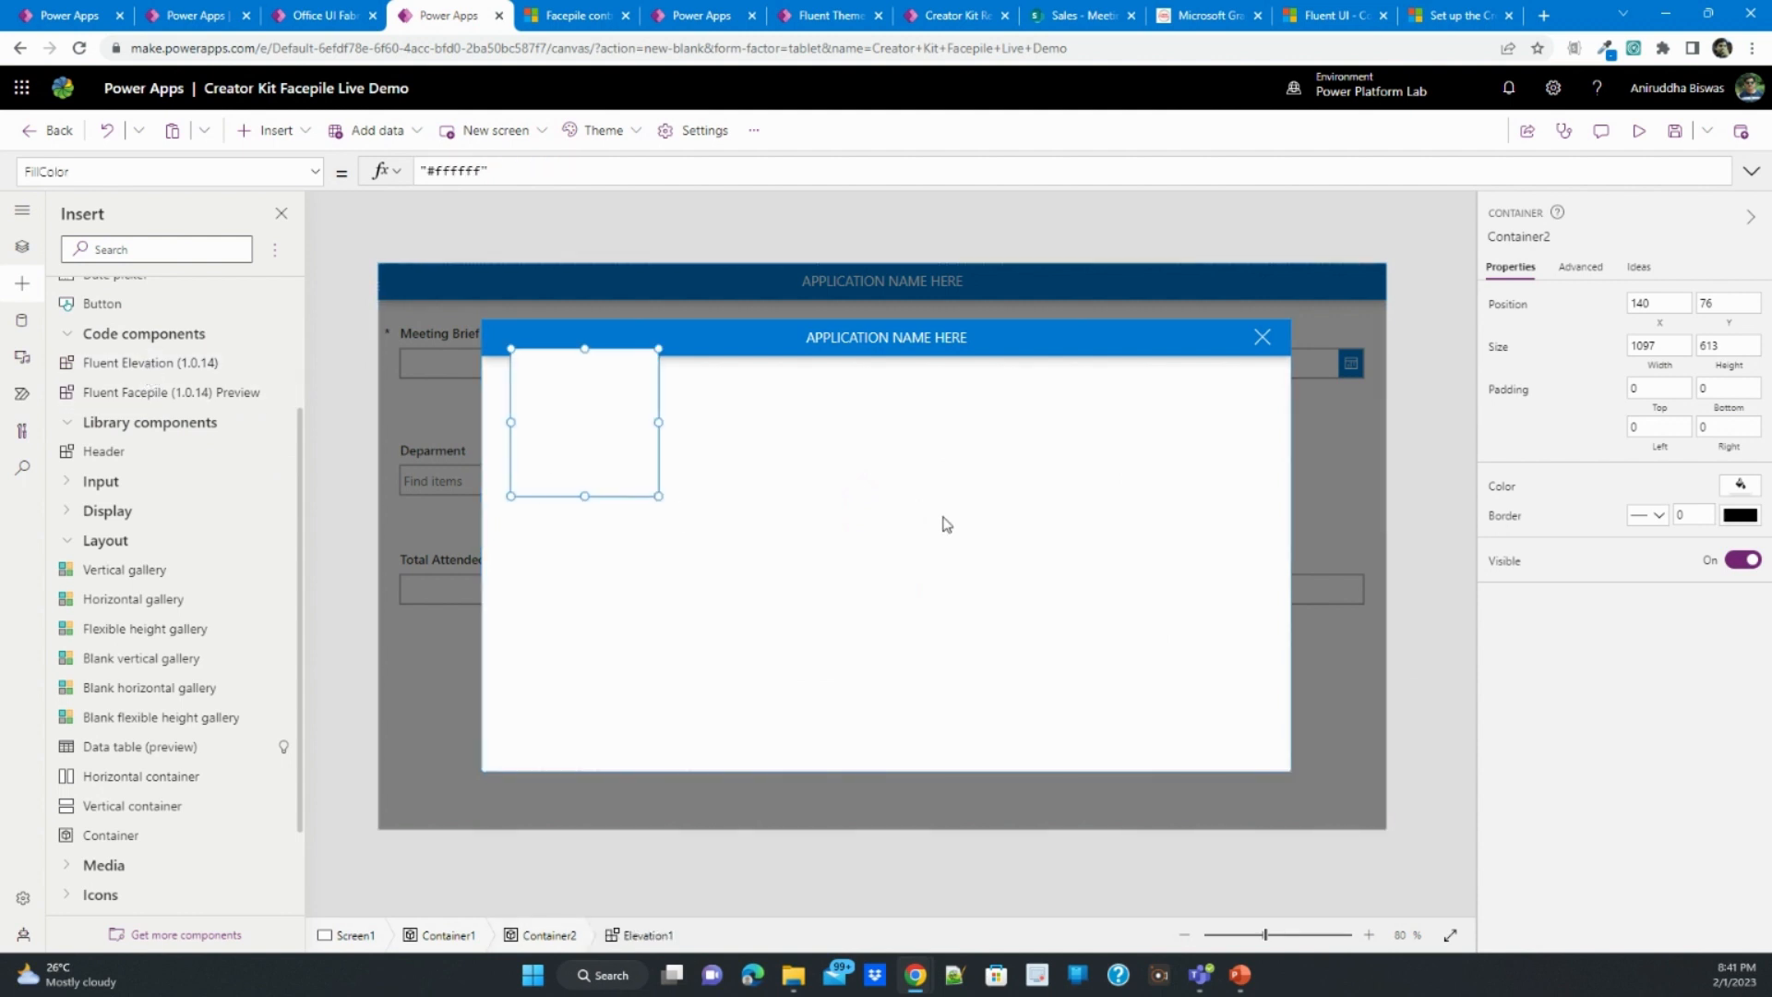
drag(516, 380, 947, 425)
click(1094, 551)
click(1050, 499)
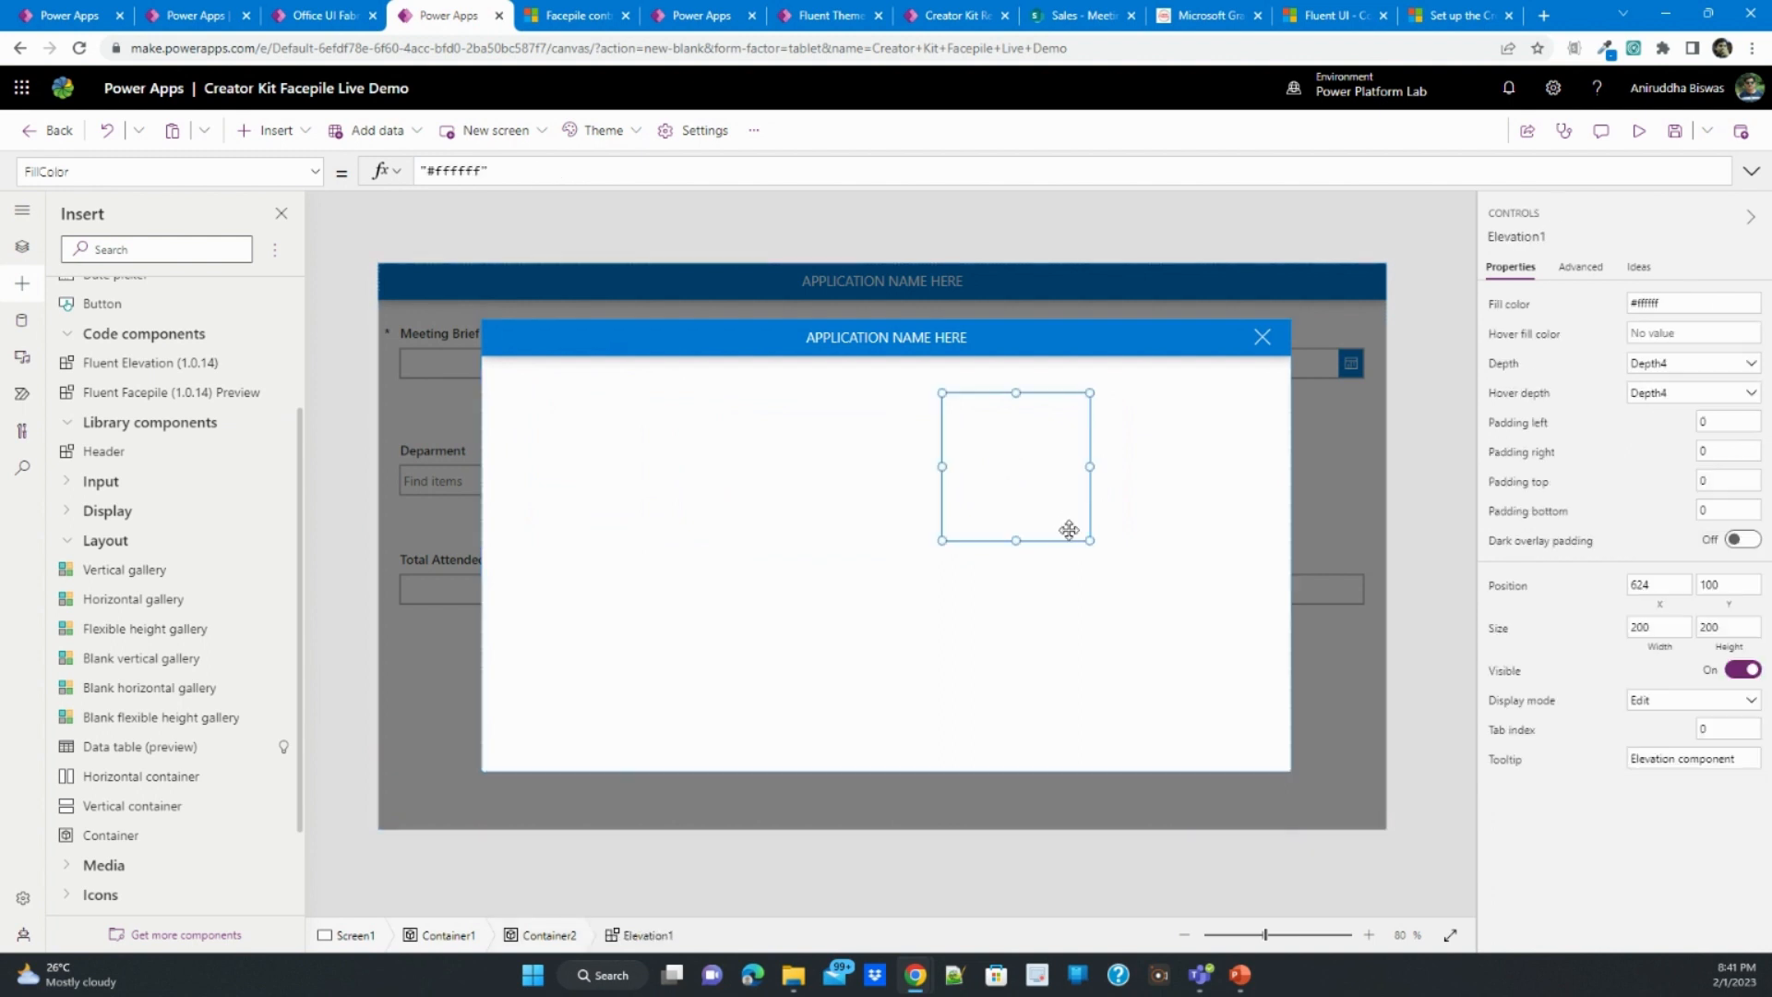
drag(1088, 543, 1256, 724)
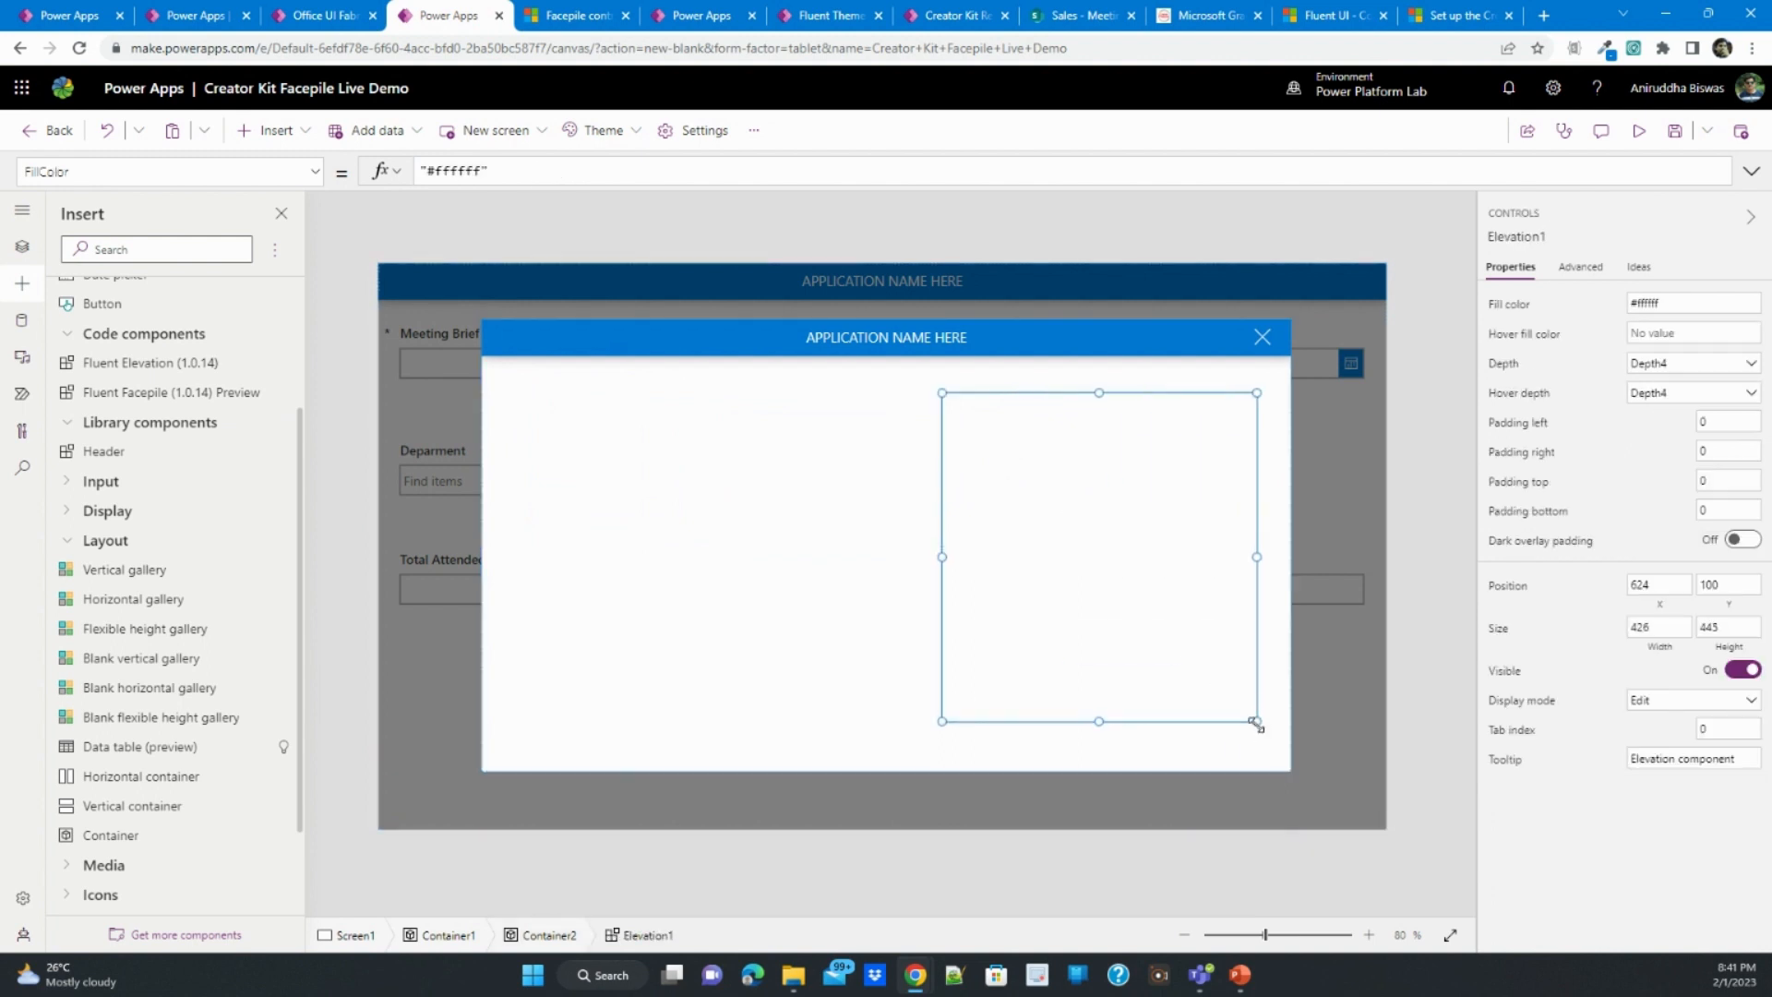
- Set the Elevation component's depth and hover depth to Depth64 and nudge it to about X 616, Y 96
click(1667, 365)
click(1667, 452)
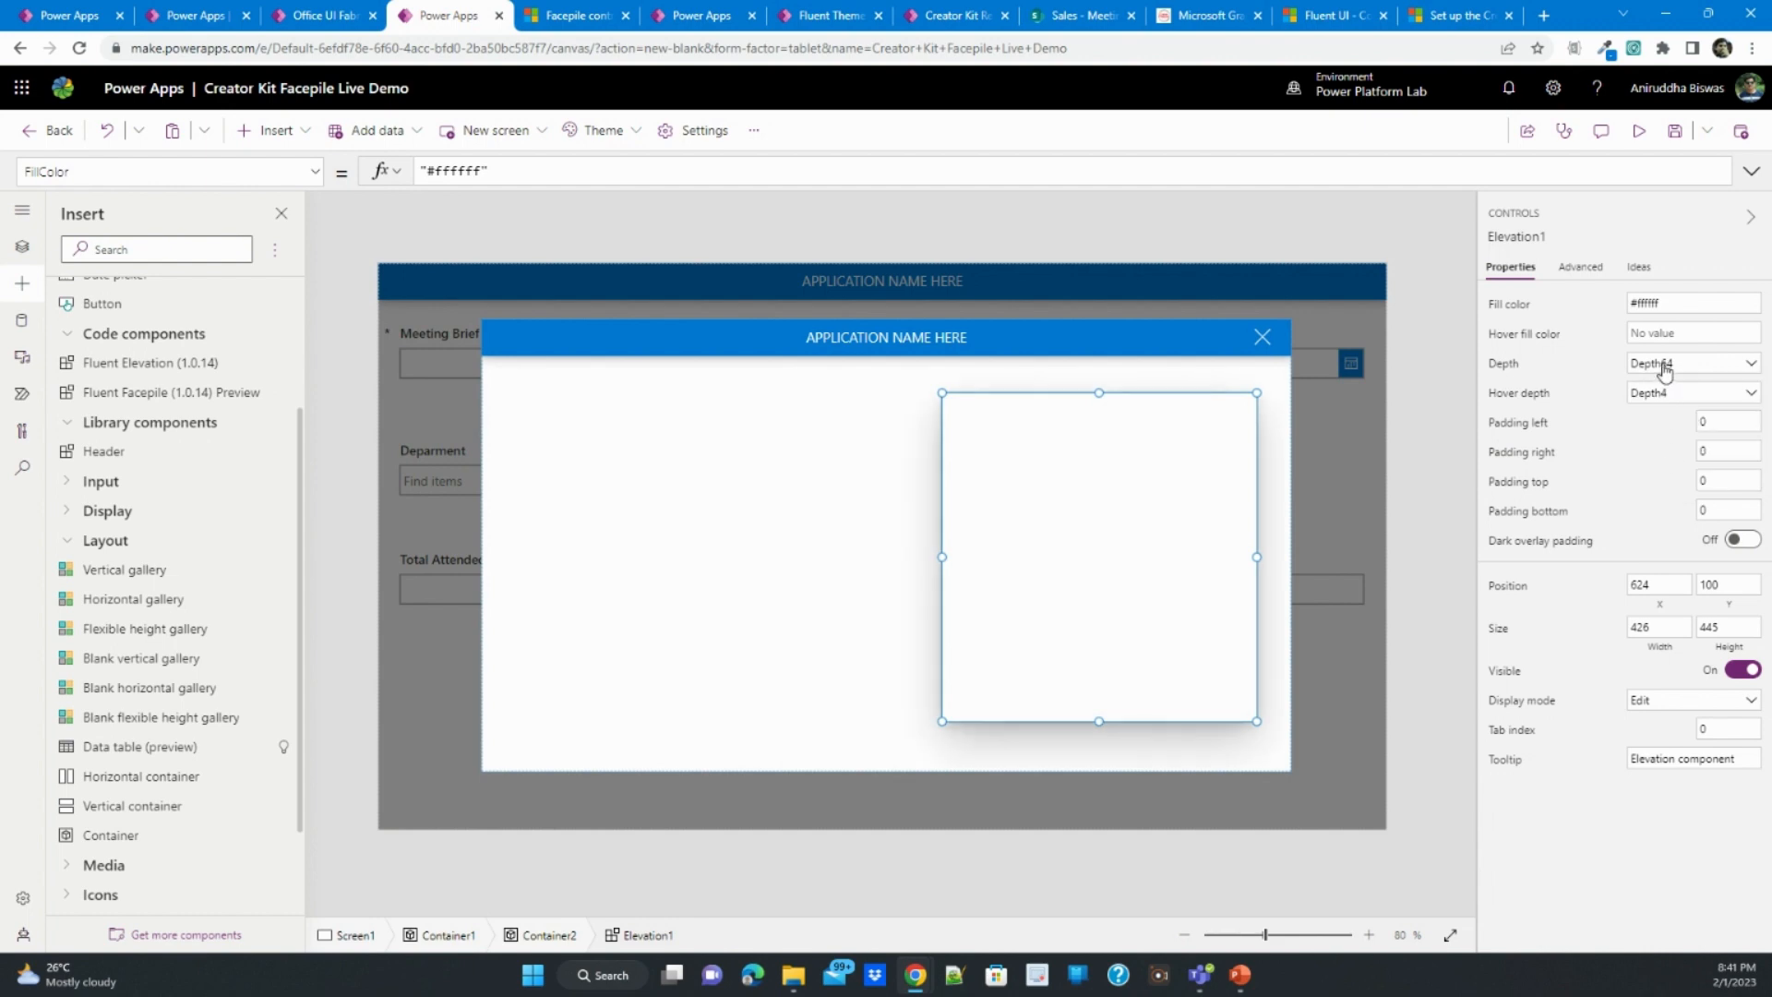
click(1676, 393)
click(1667, 481)
drag(1146, 514, 1139, 510)
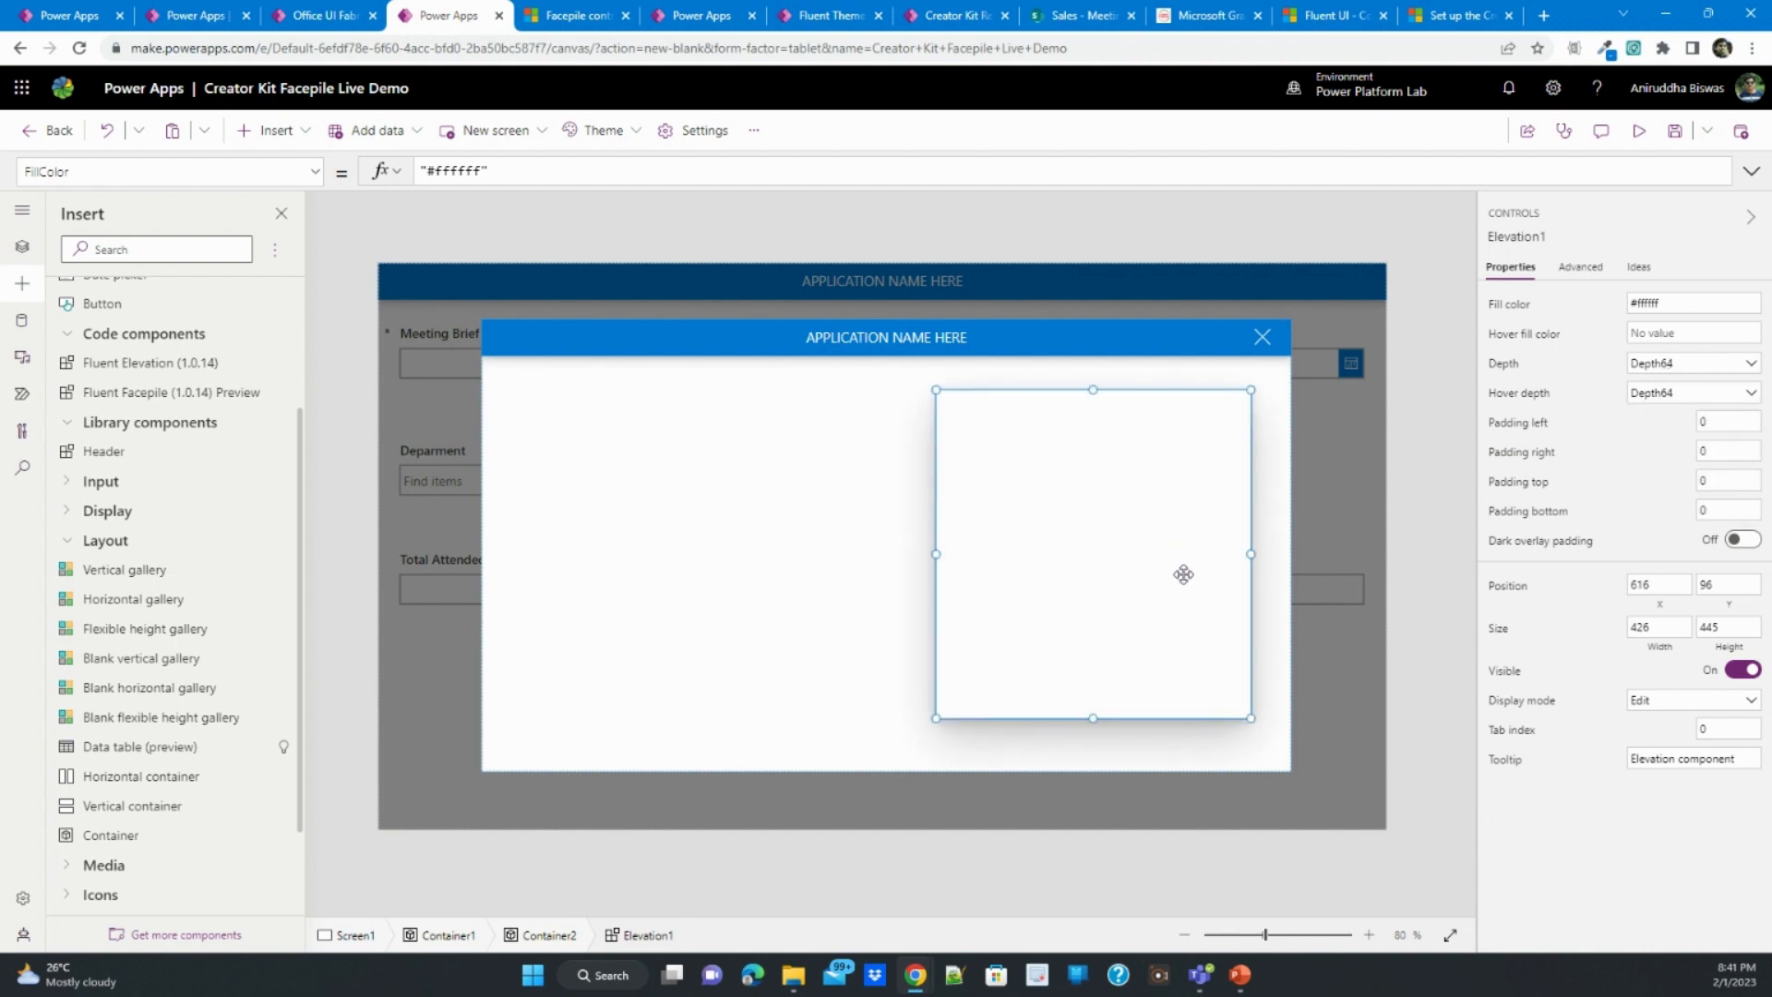
click(1413, 555)
- Insert an edit form over the Elevation card, about 422 by 363 in size, ending above the Add Absentee button
click(1165, 550)
click(275, 132)
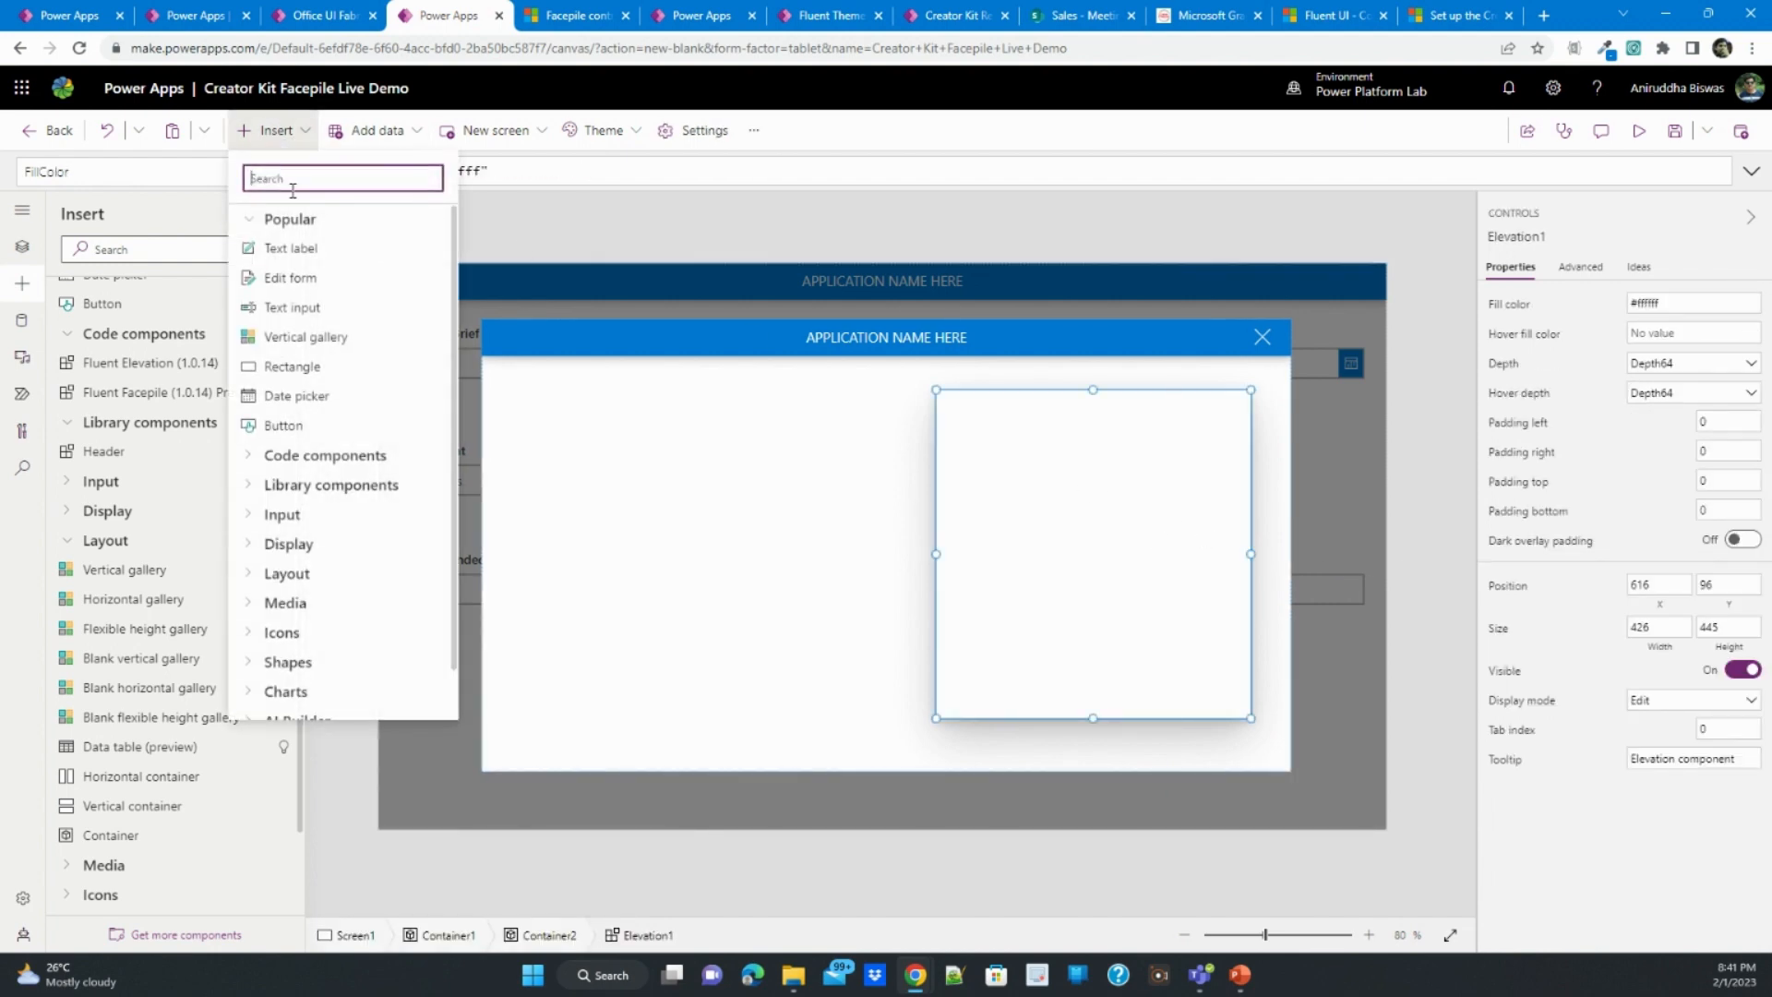
click(296, 277)
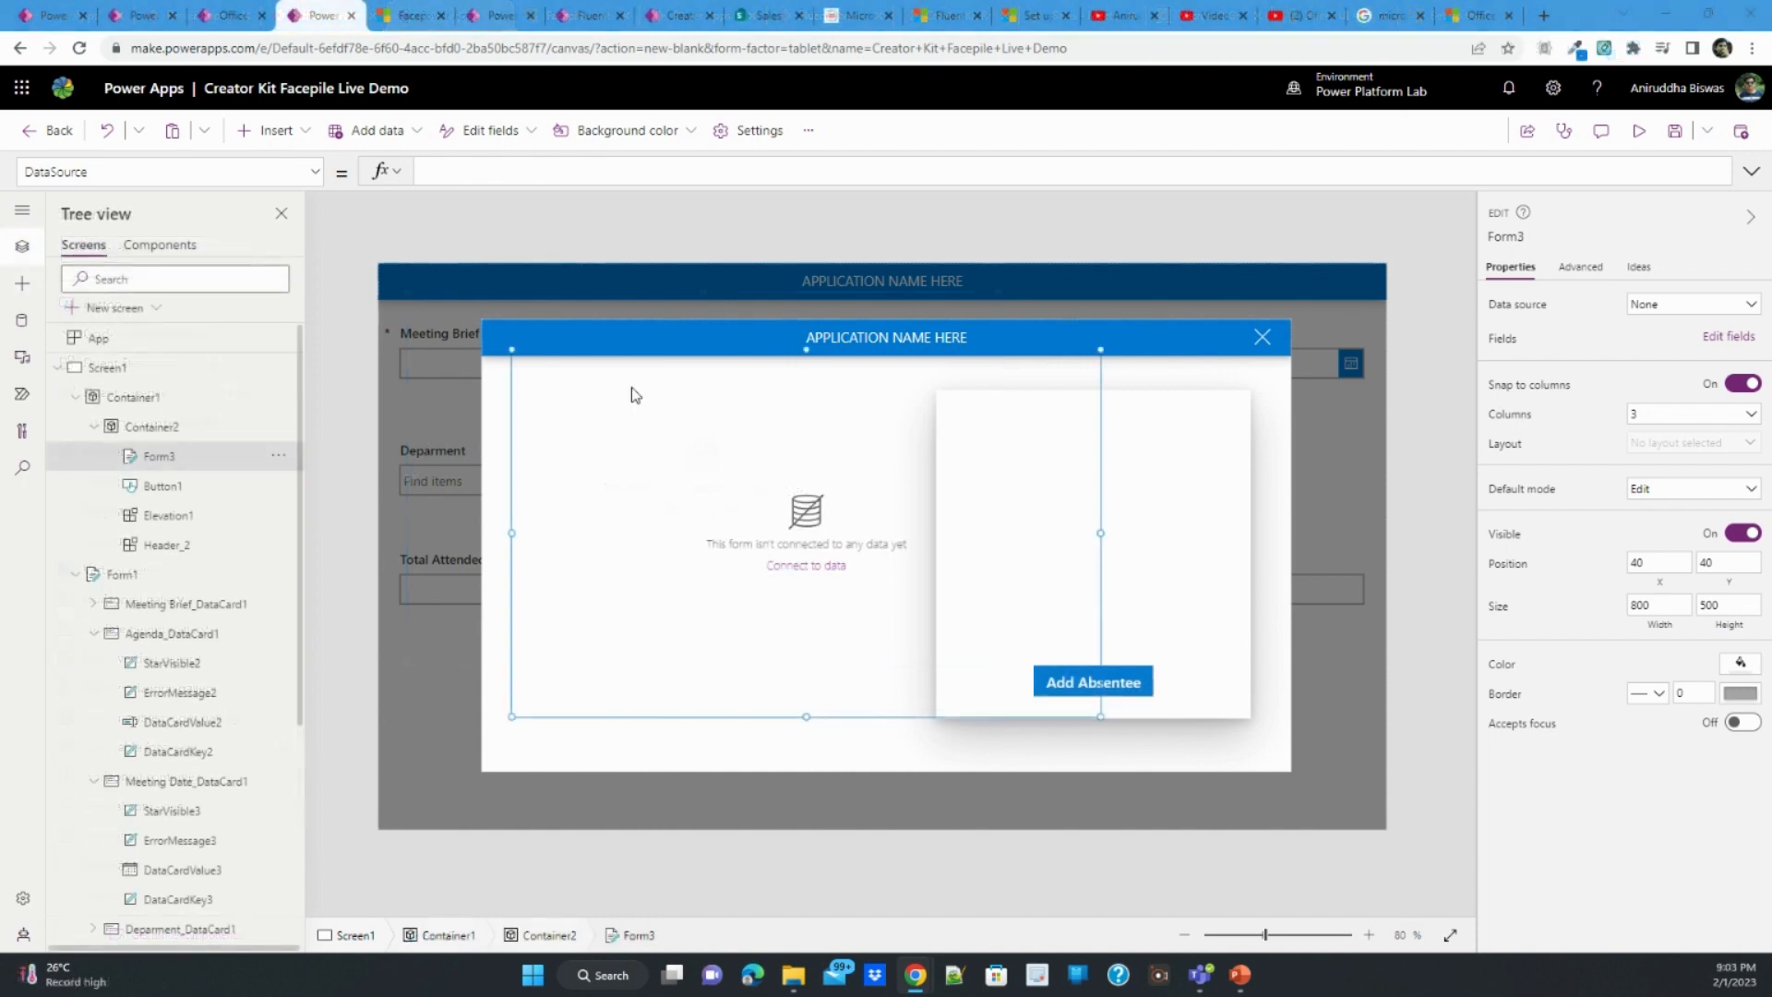
drag(513, 349, 996, 393)
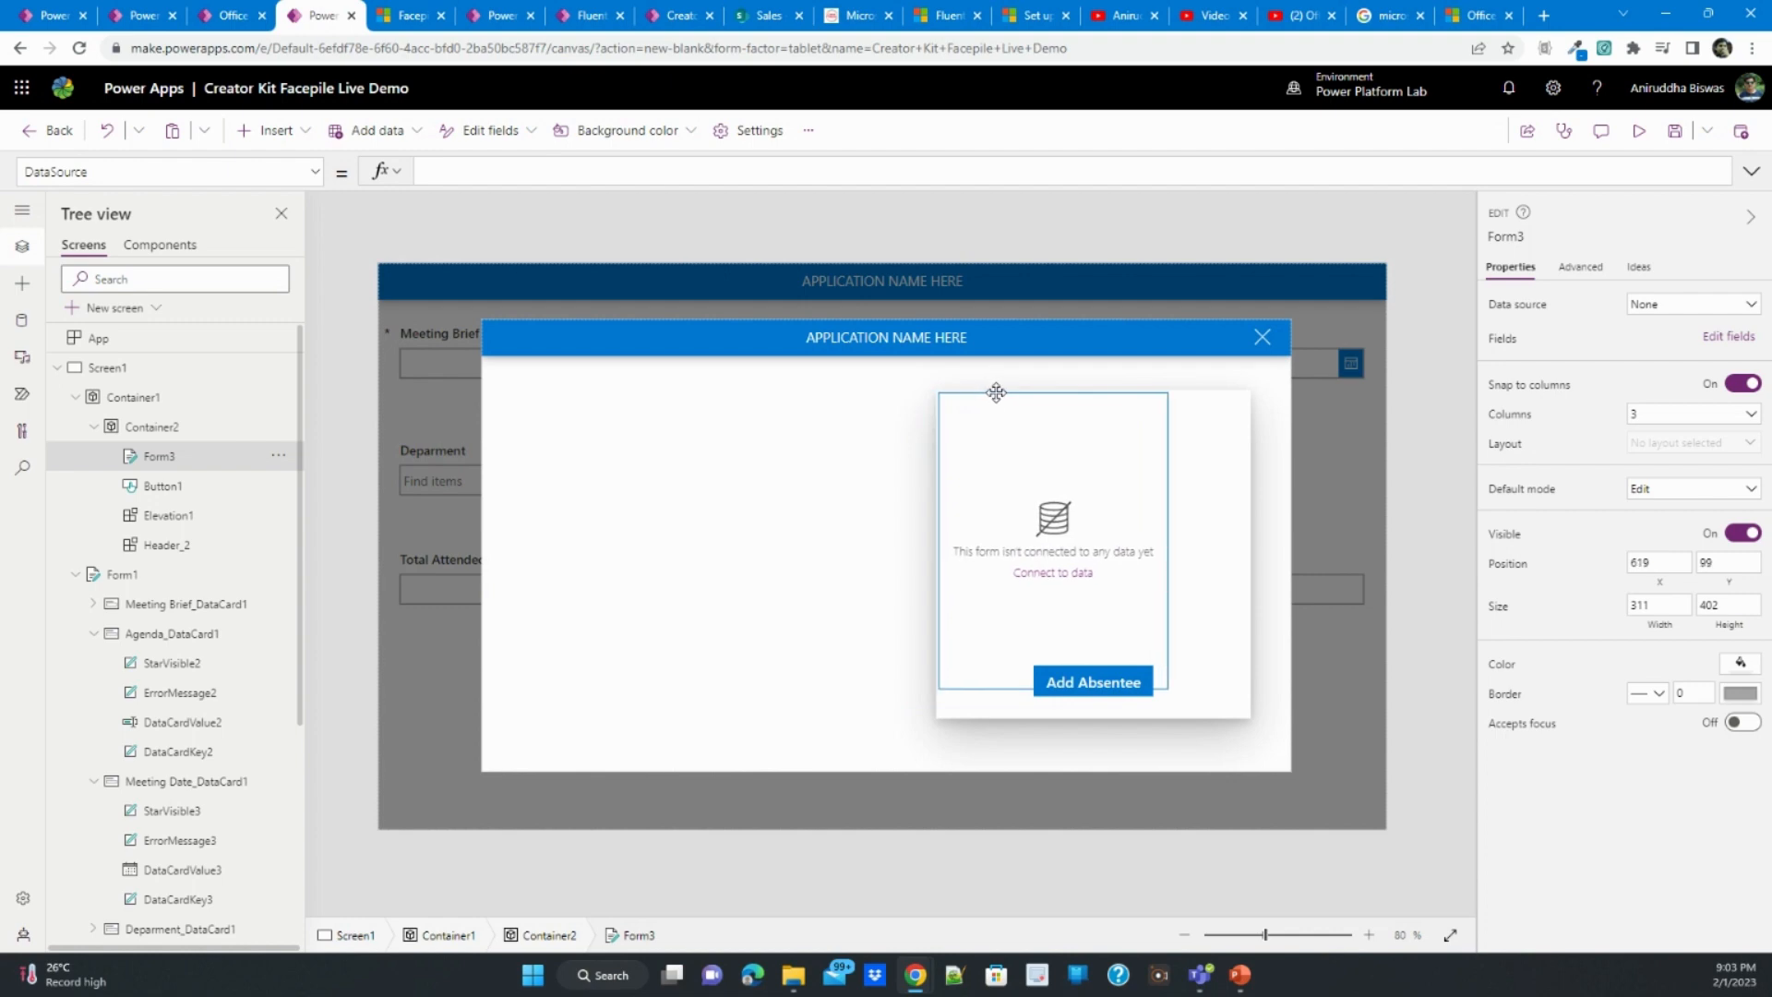
drag(1169, 689, 1249, 657)
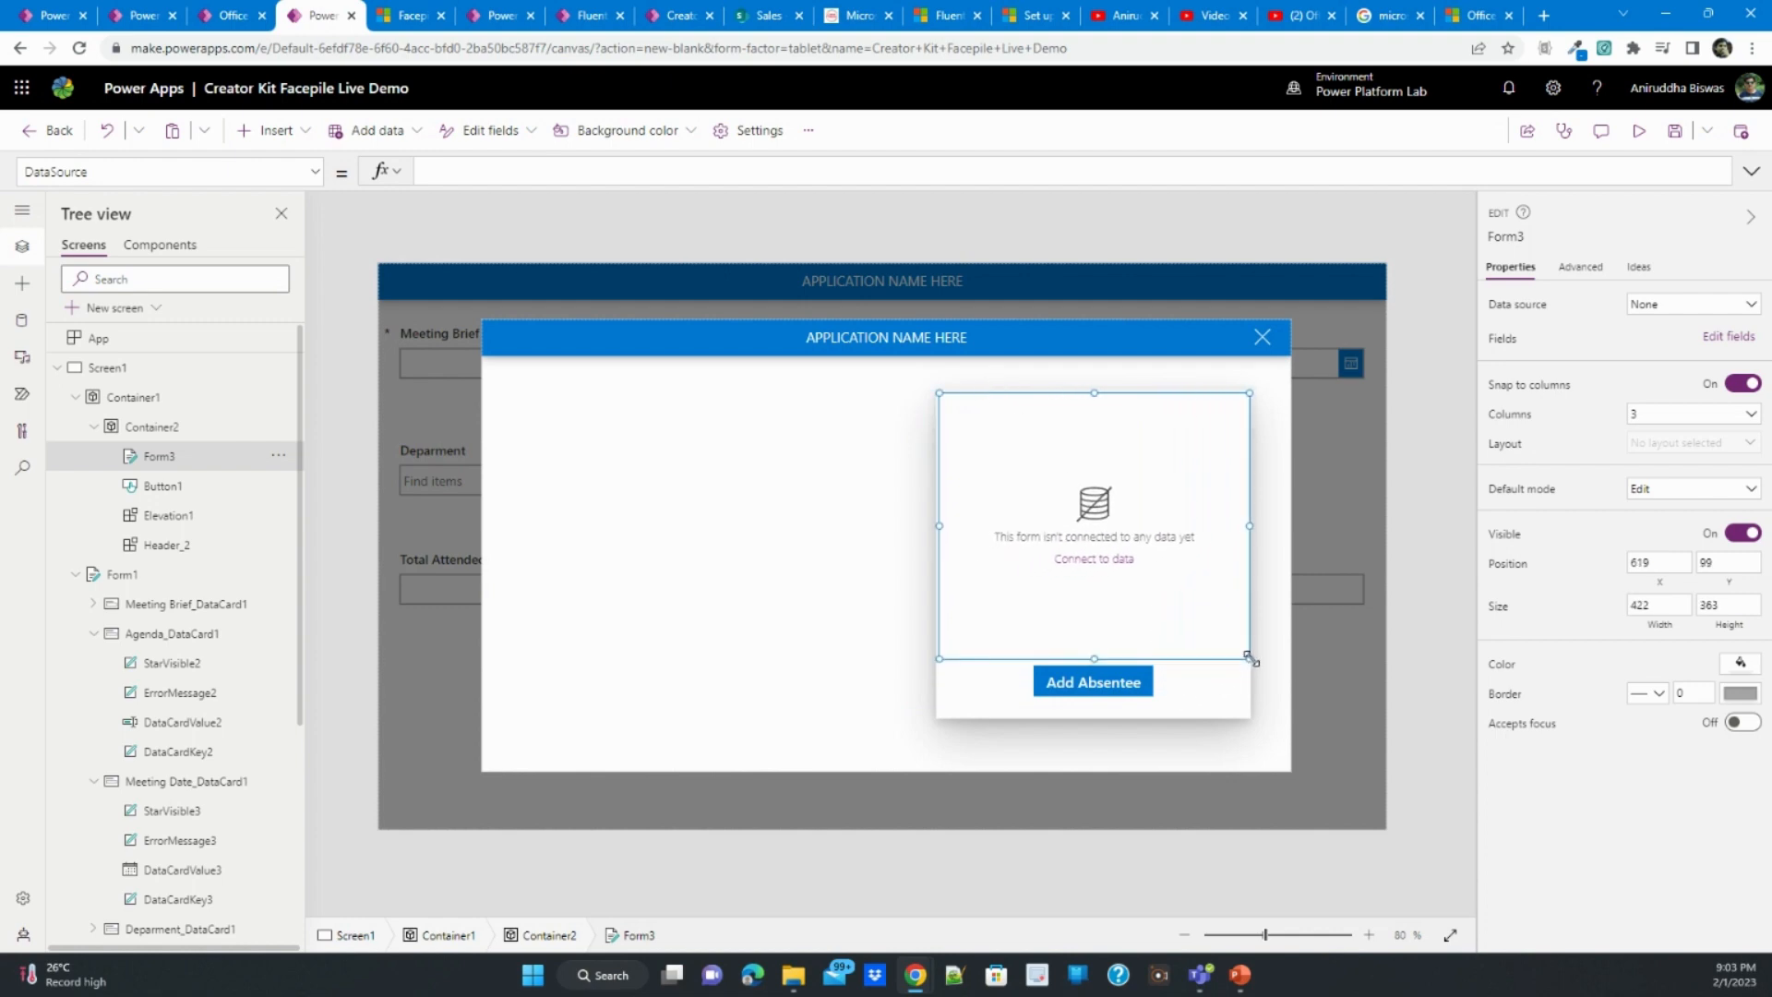
- Connect the dialog's new form to the Meeting Absentees List data source and lay it out in 1 column
click(1649, 307)
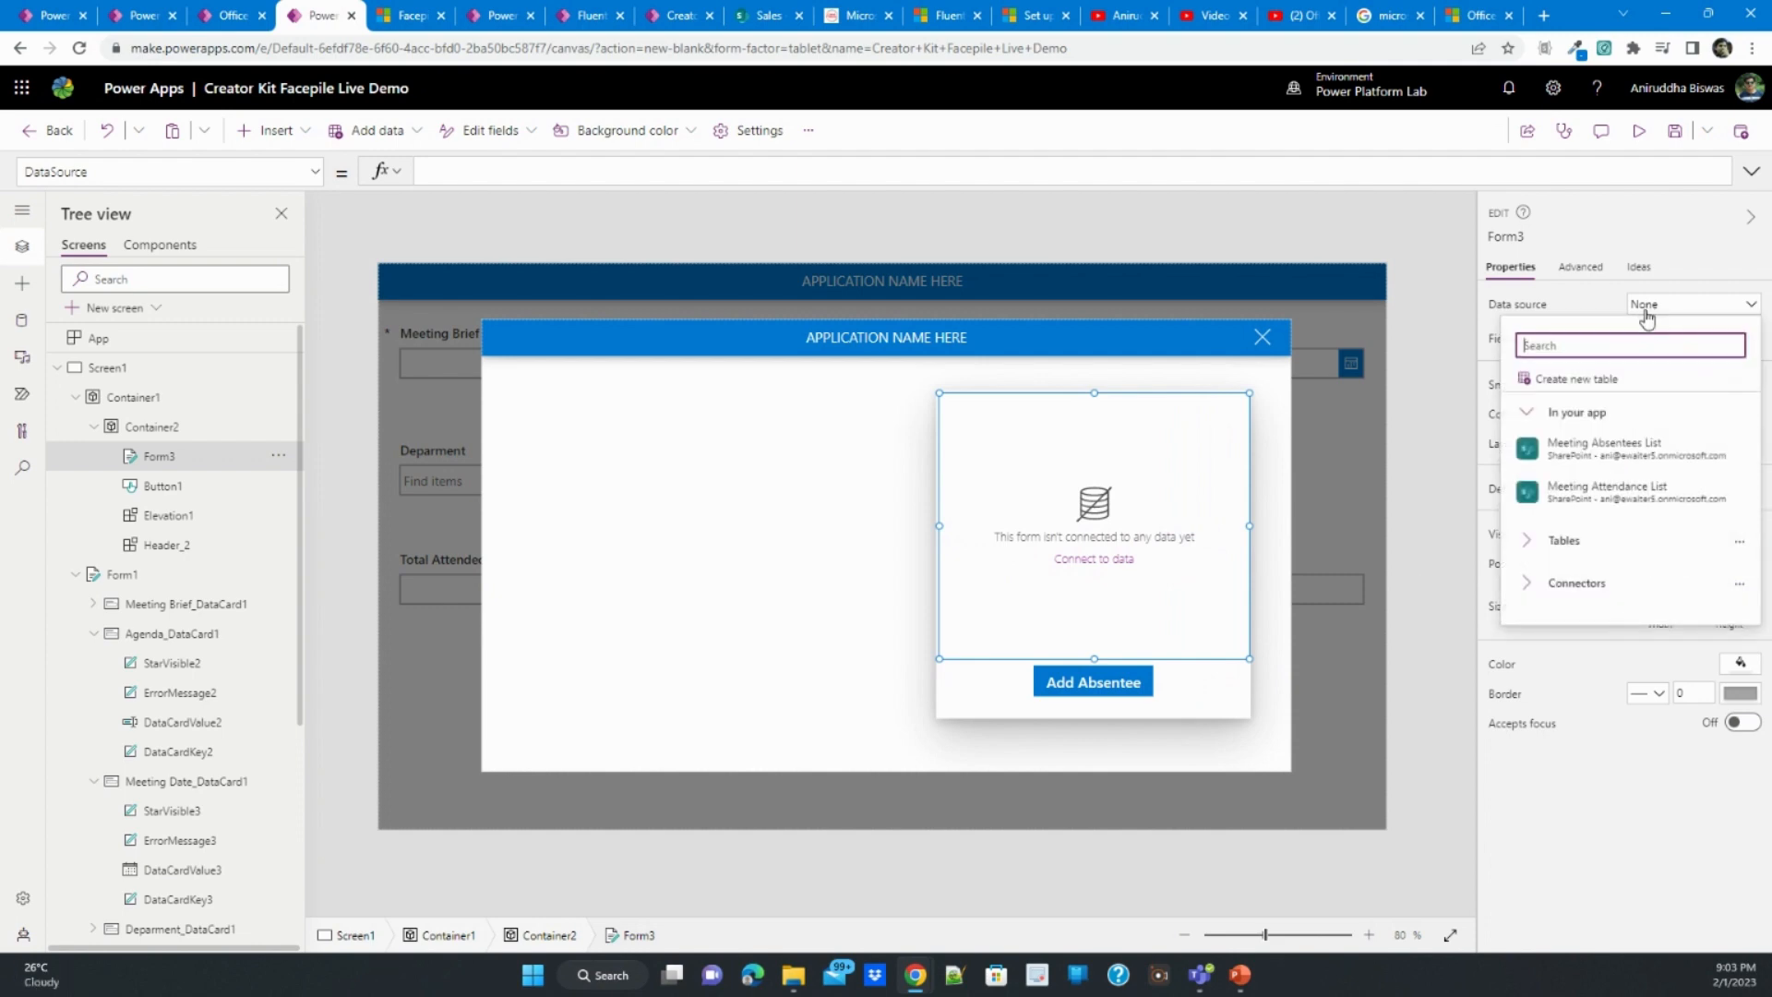
click(1649, 457)
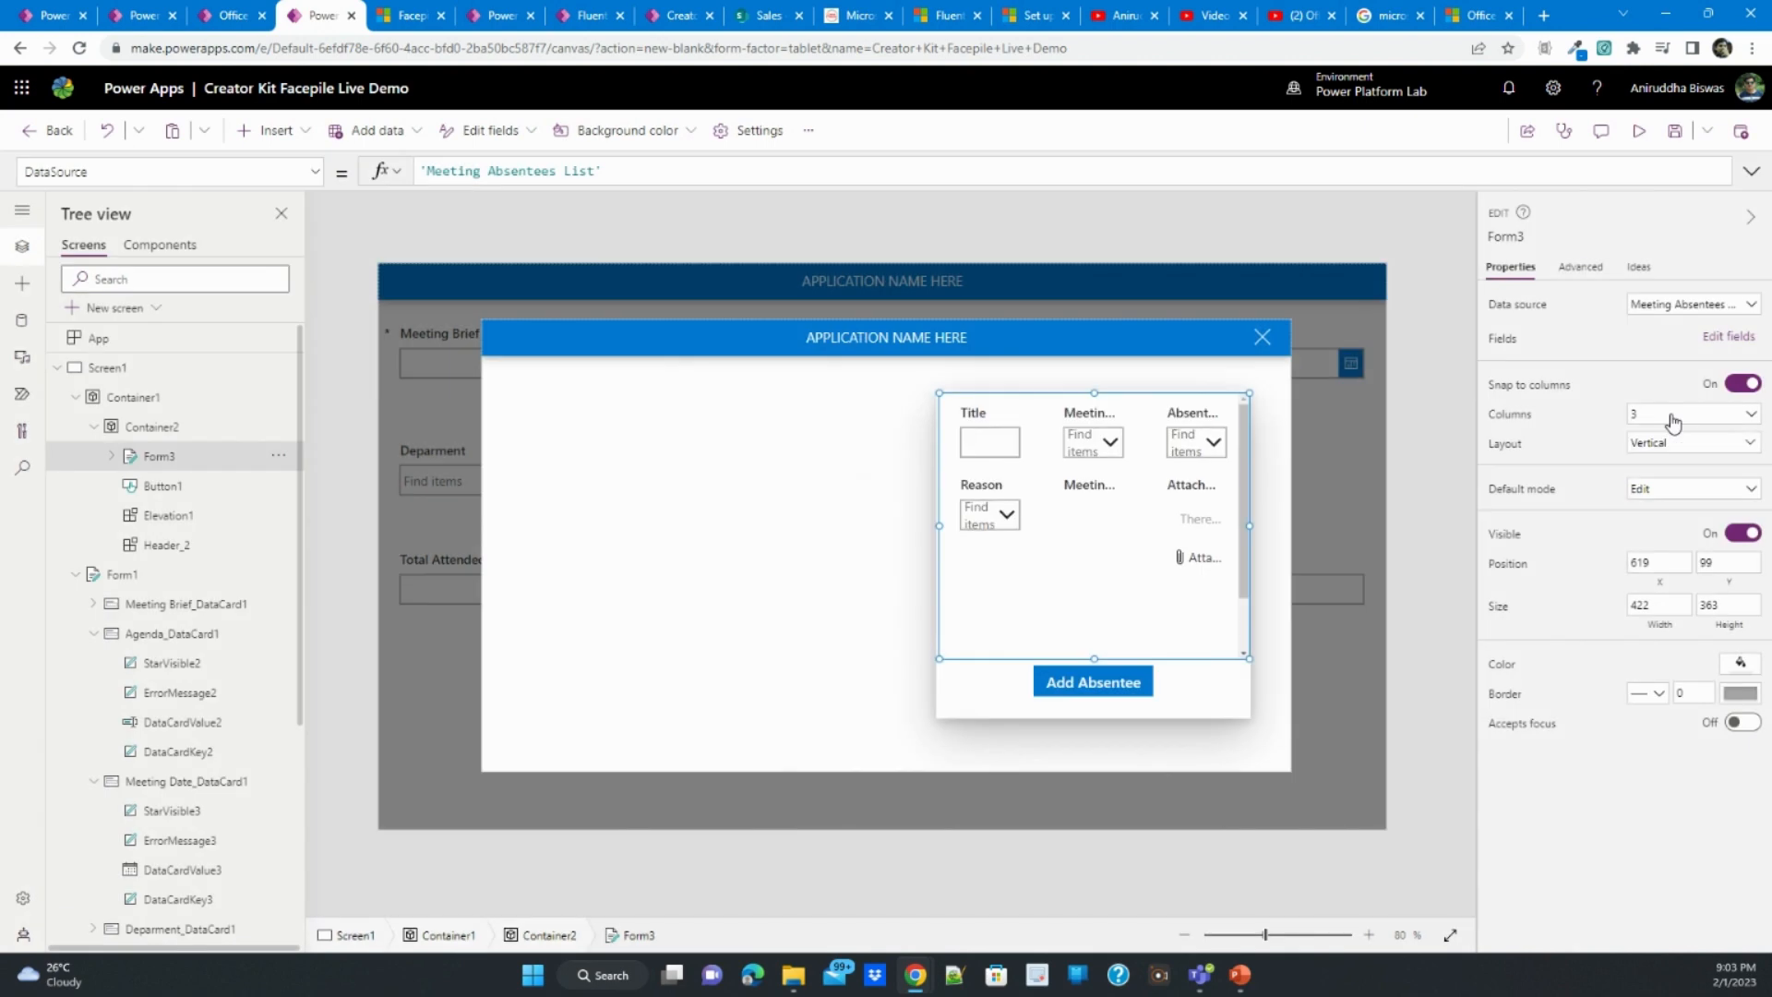
click(1671, 417)
click(1659, 449)
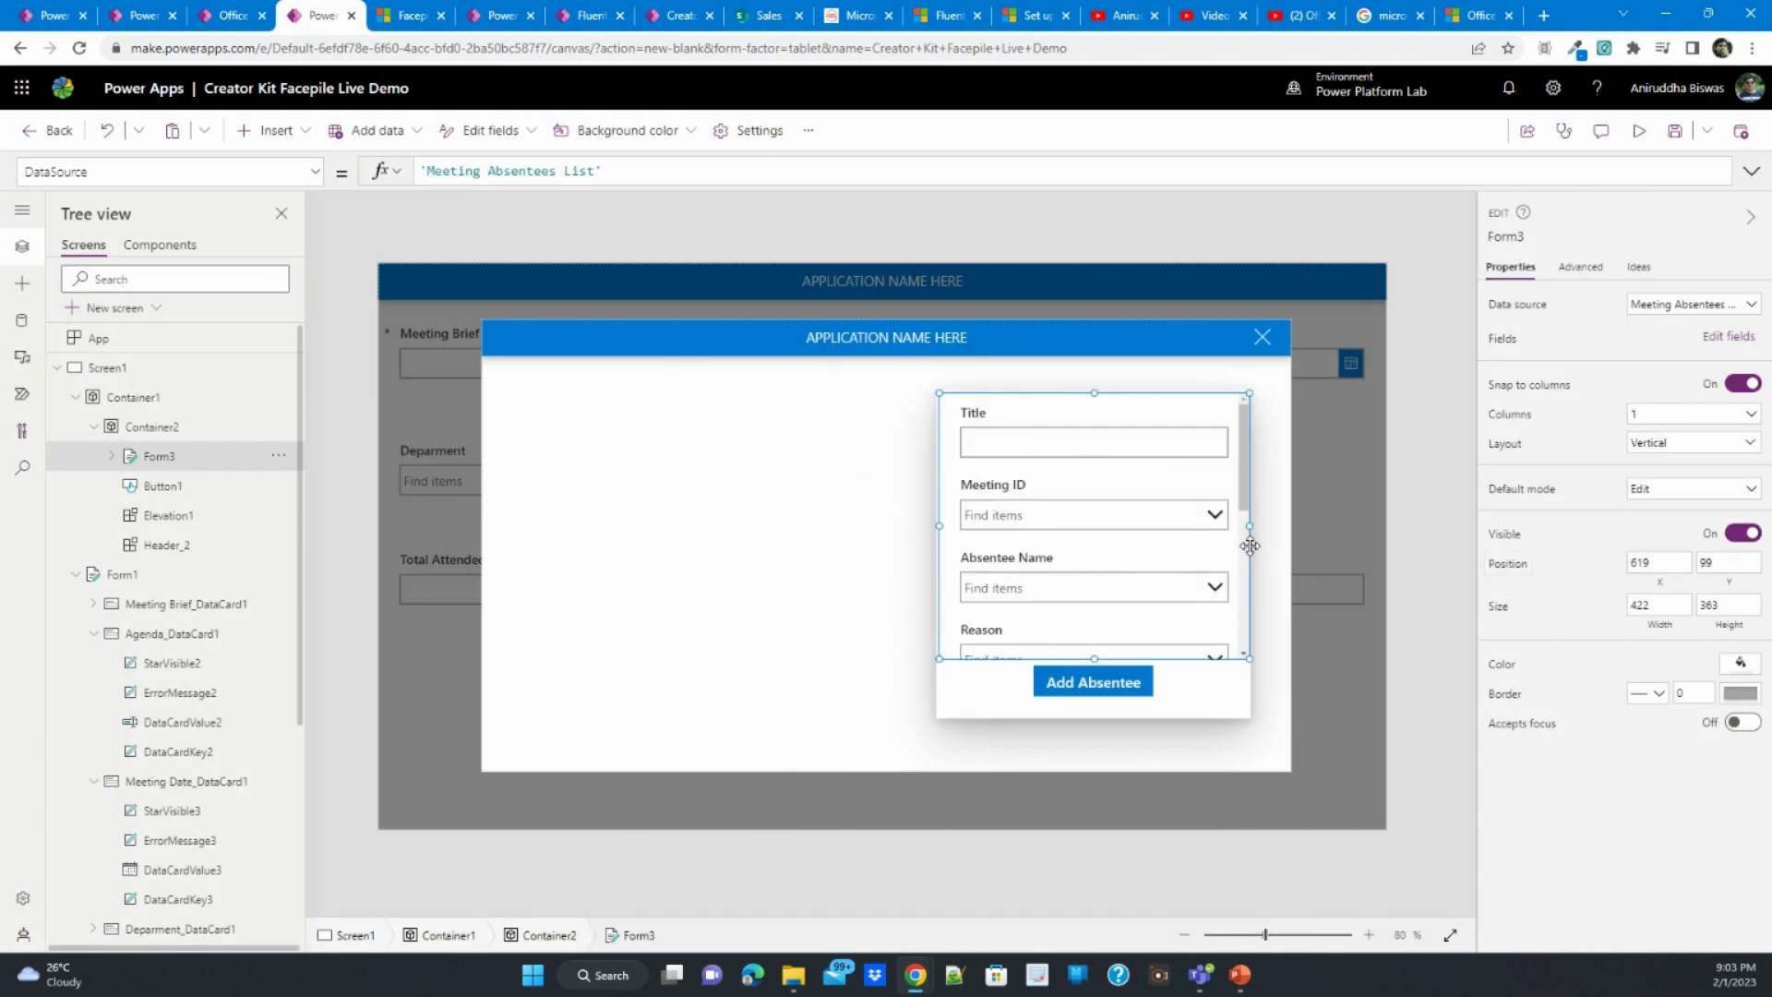
- Delete the Title, Meeting ID, Meeting ID: Title and Attachments cards from the absentee form
click(1092, 421)
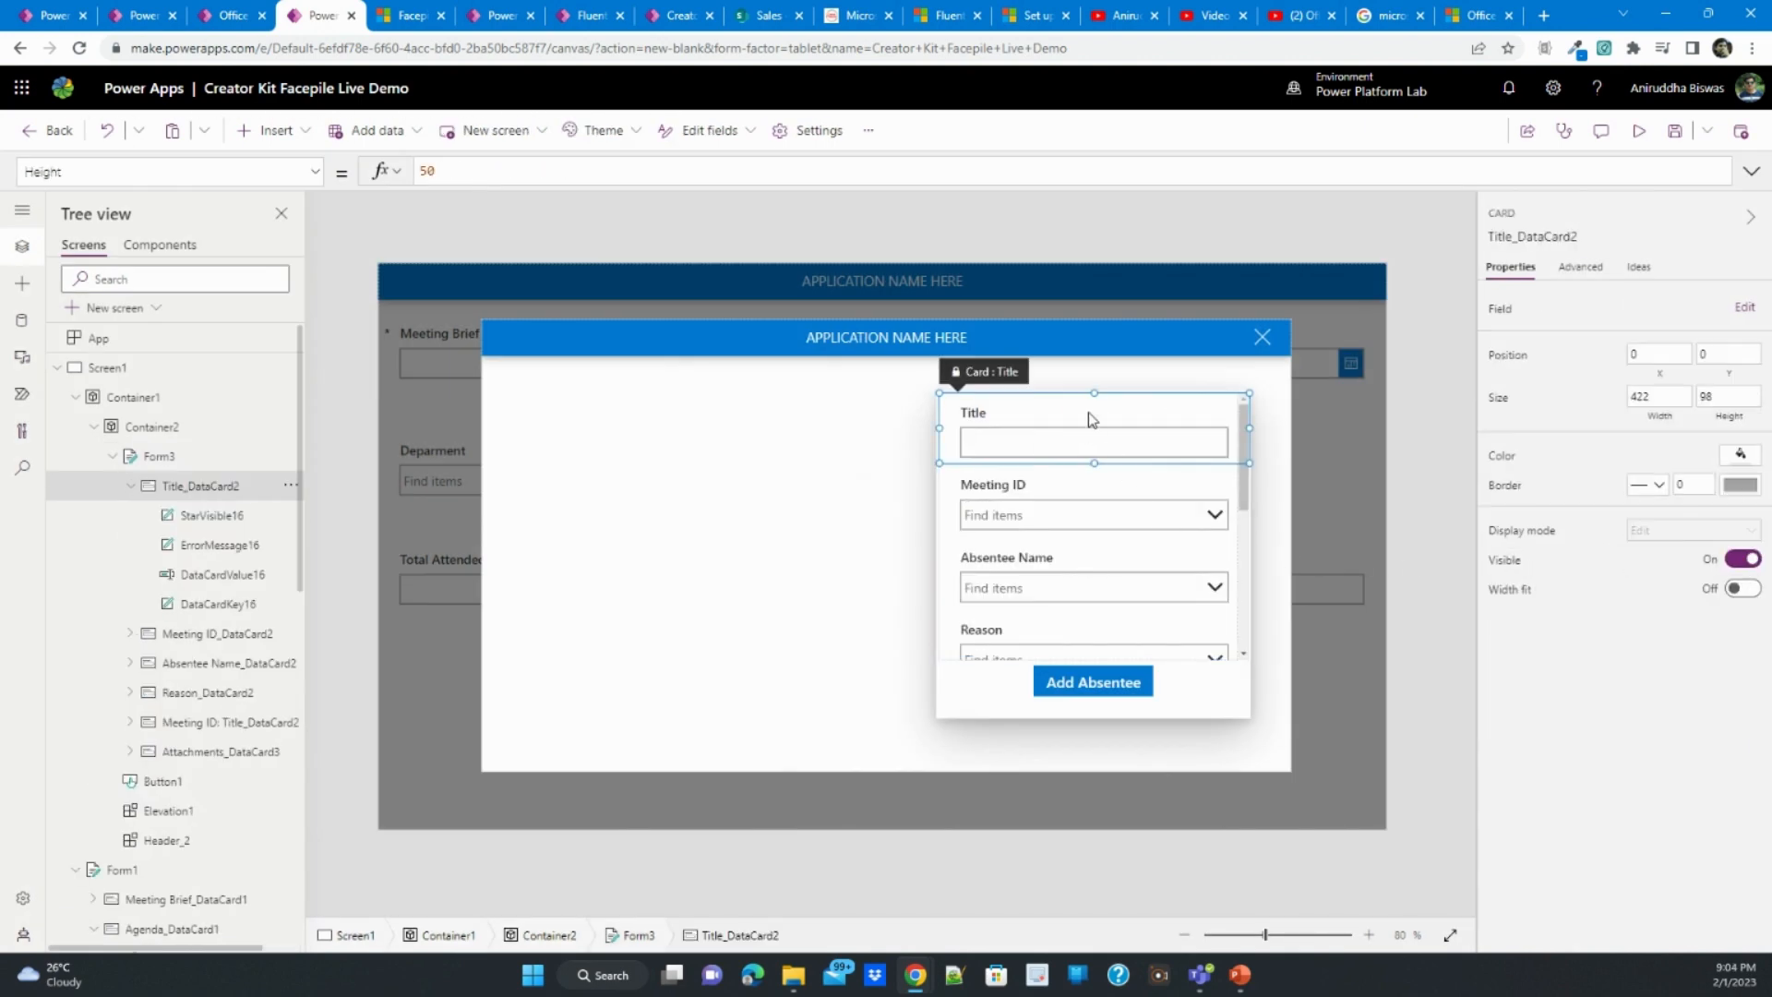
key(Delete)
click(1090, 441)
key(Delete)
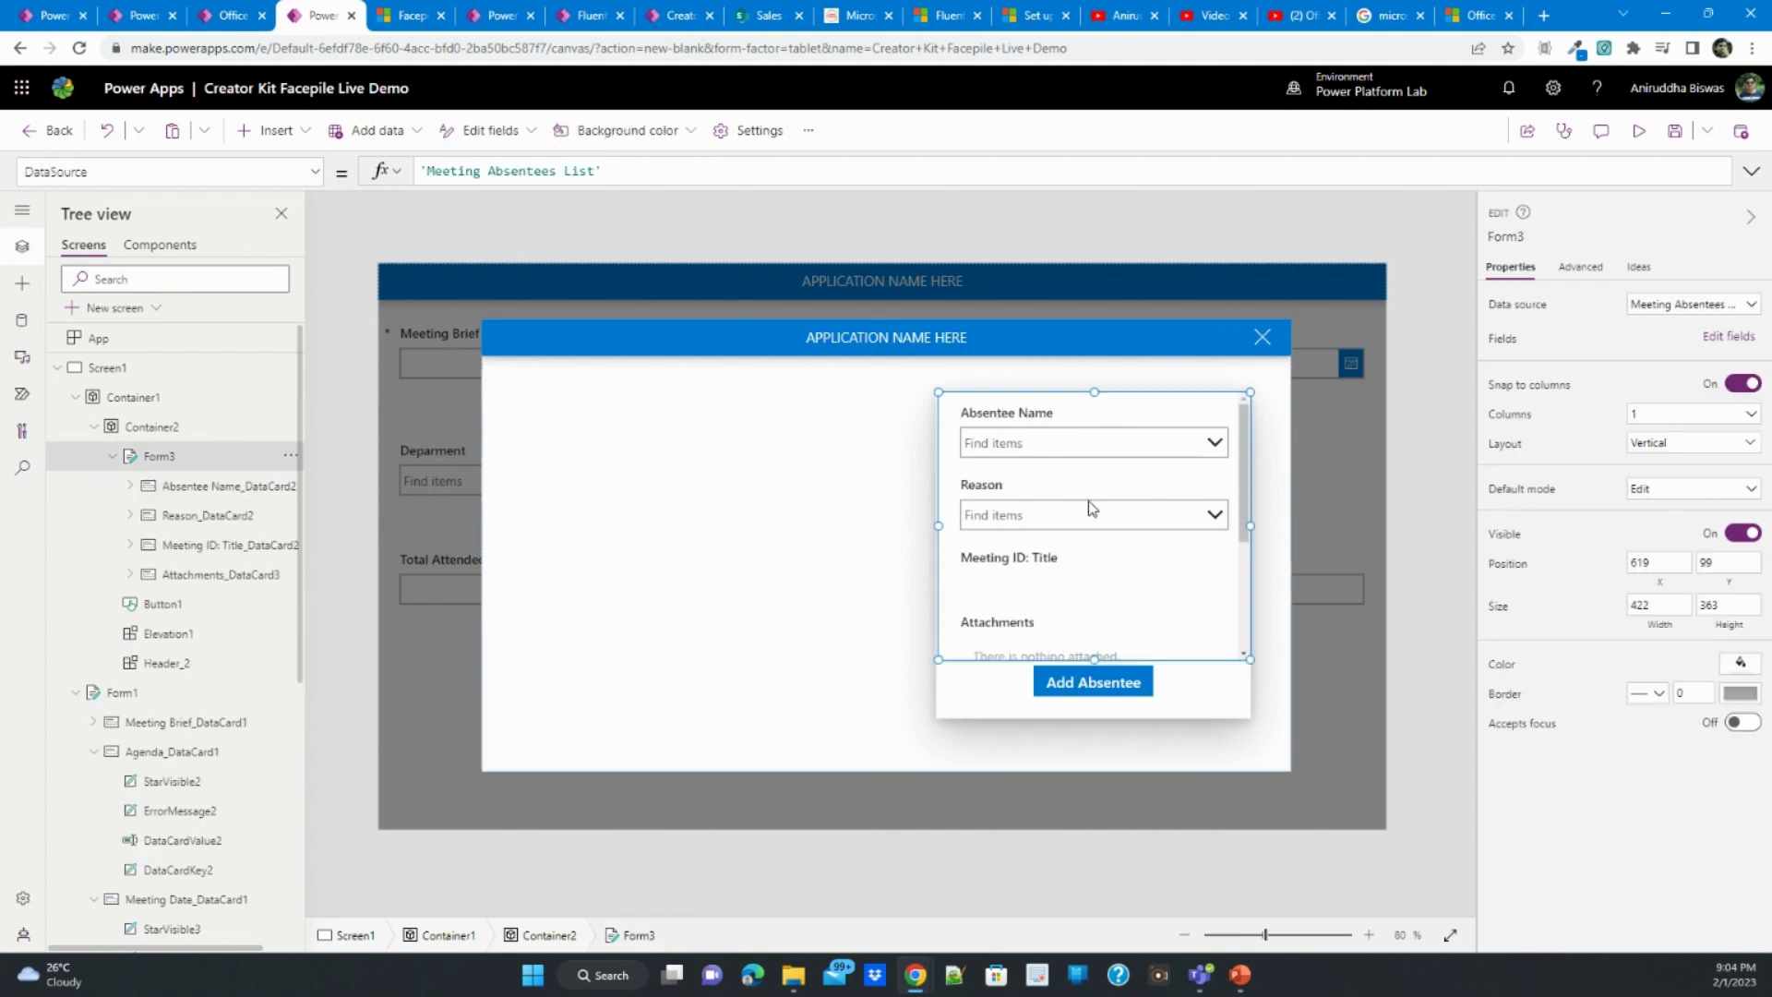
click(1071, 562)
key(Delete)
click(1095, 593)
key(Delete)
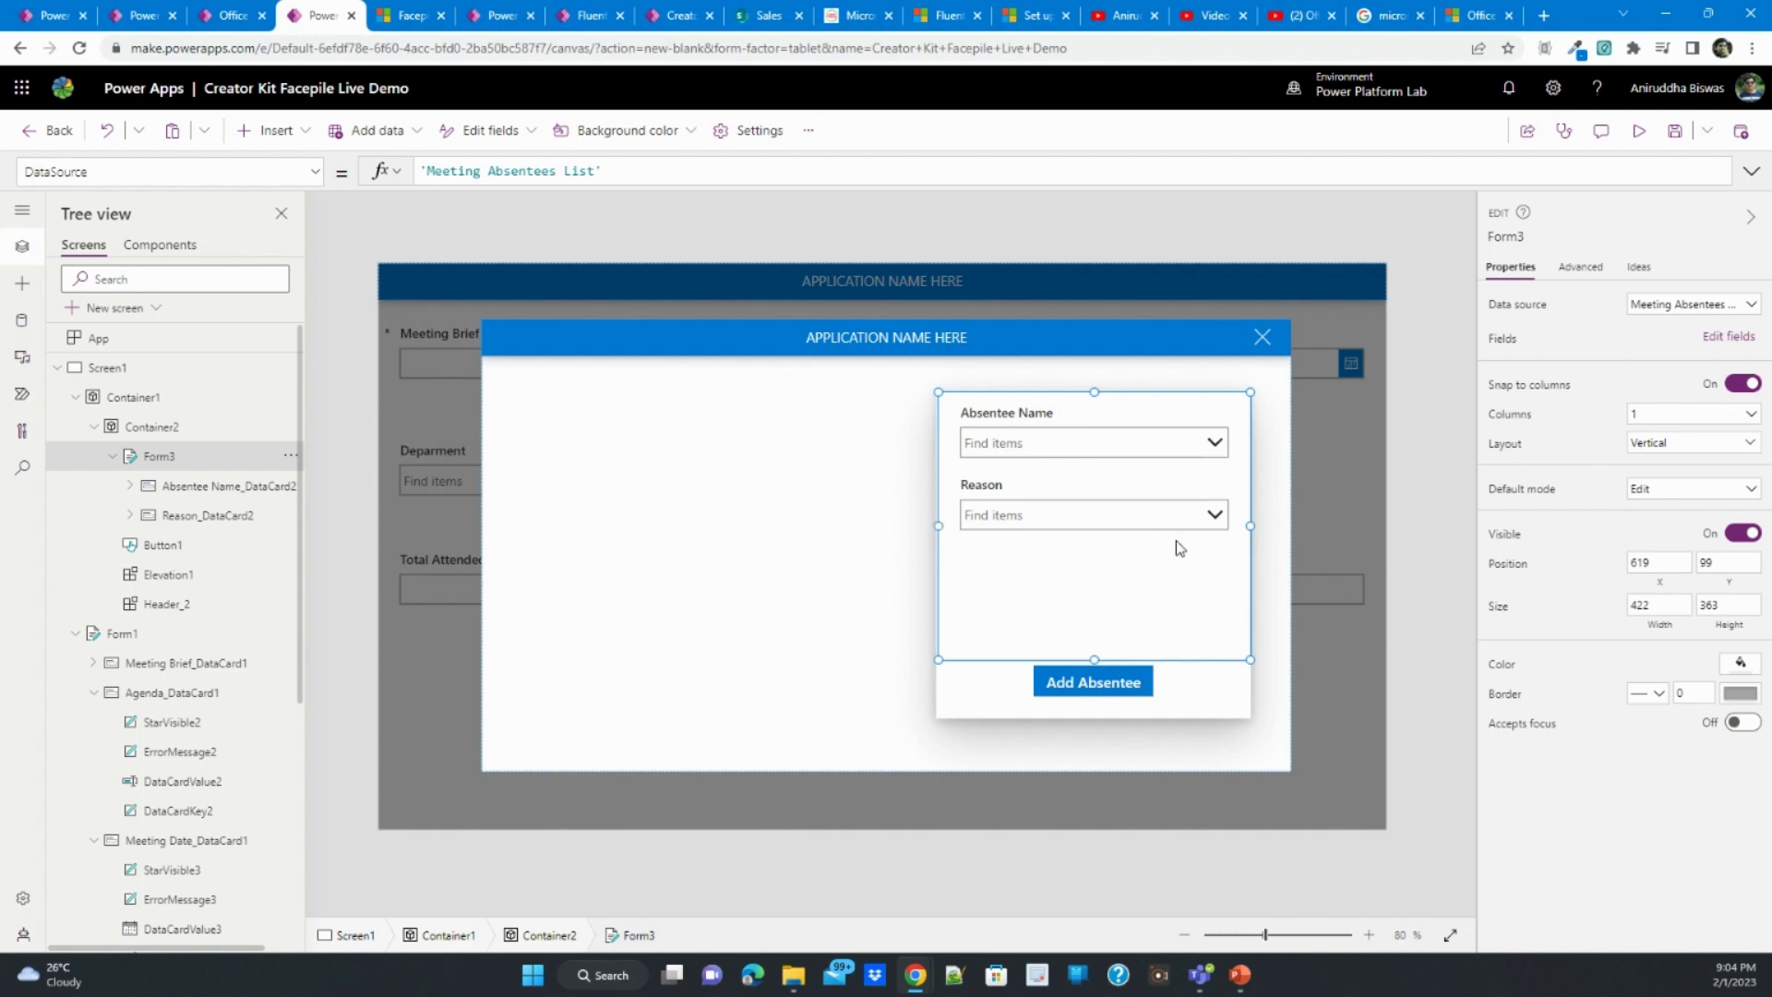
drag(1116, 391, 1116, 391)
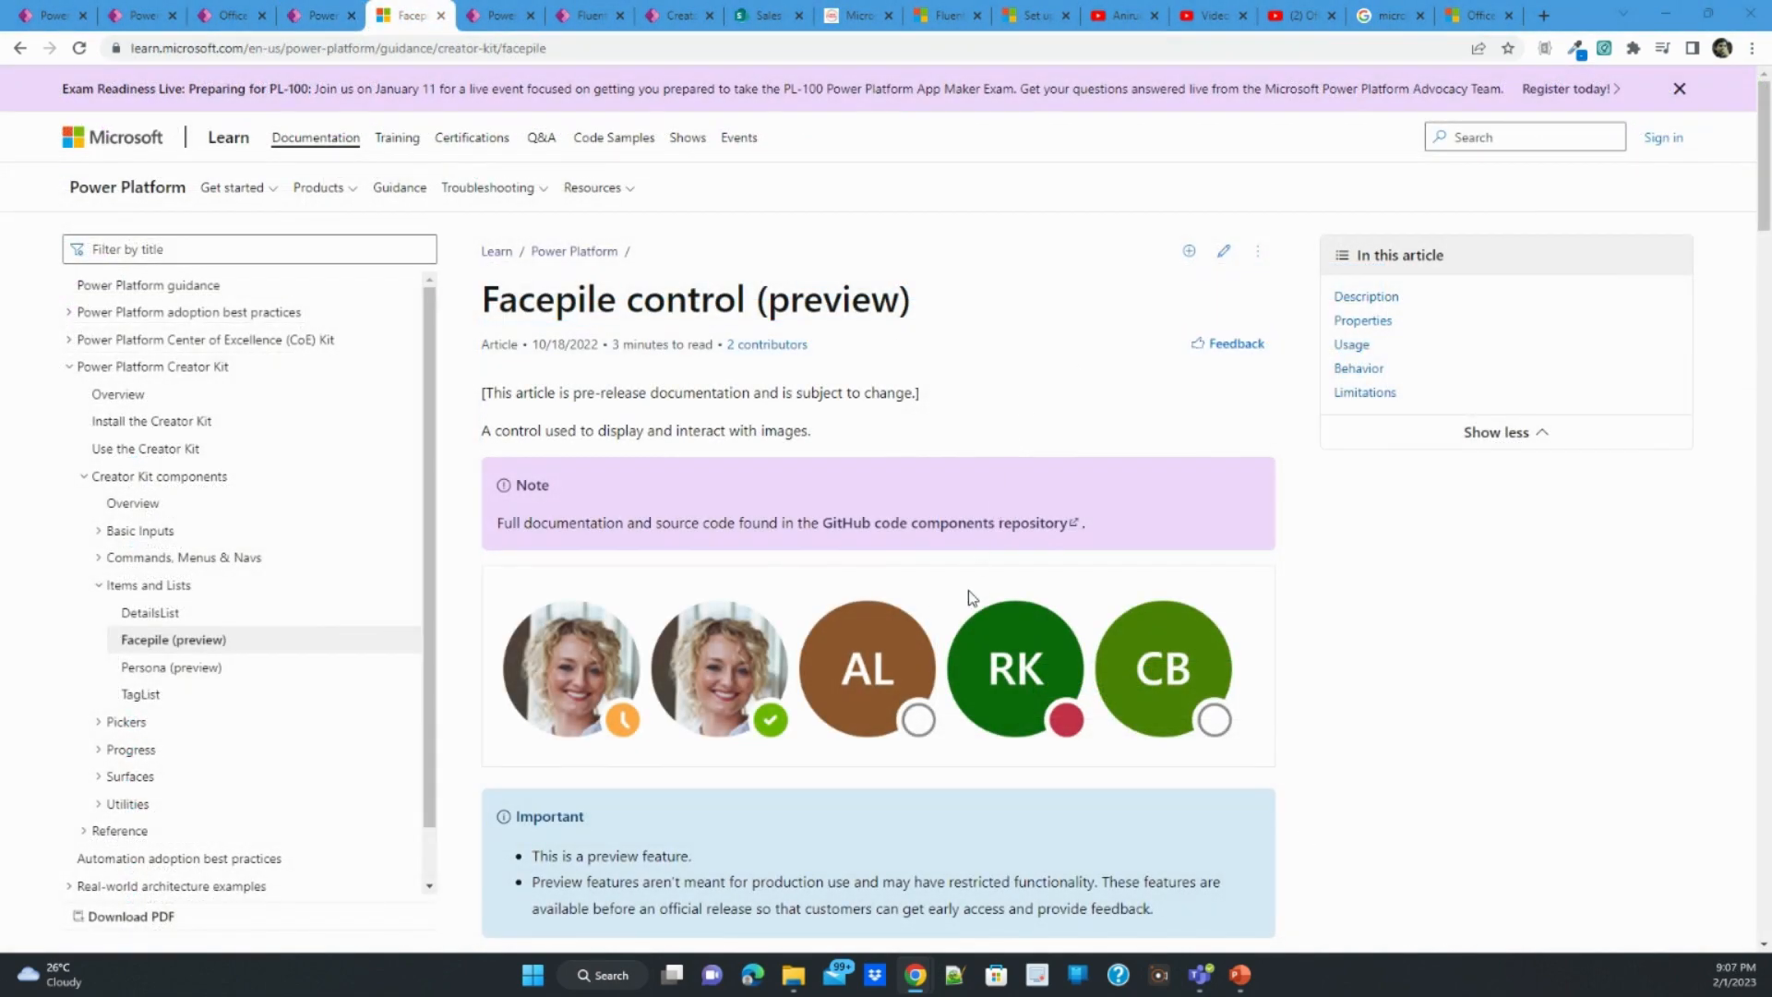
- In the Microsoft Learn article on the Facepile control, examine the sample code that builds the UserPersonas collection with Office 365 Users
scroll(970, 596, down, 20)
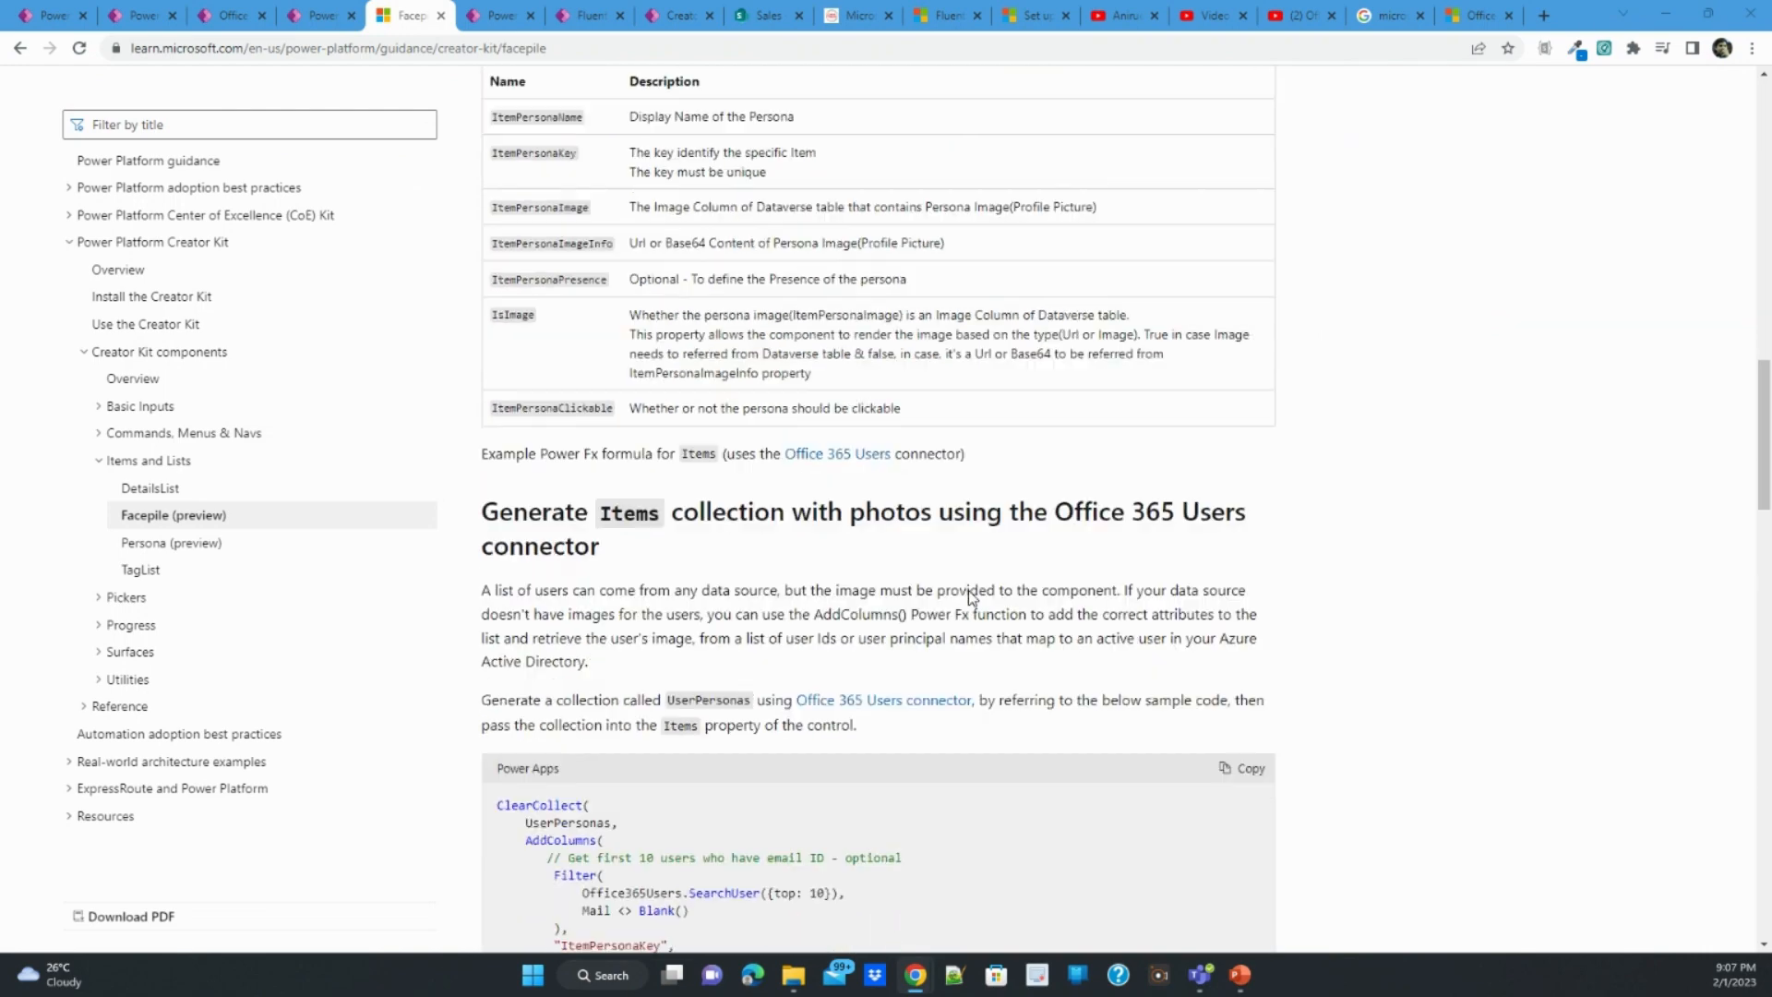
scroll(967, 597, down, 1)
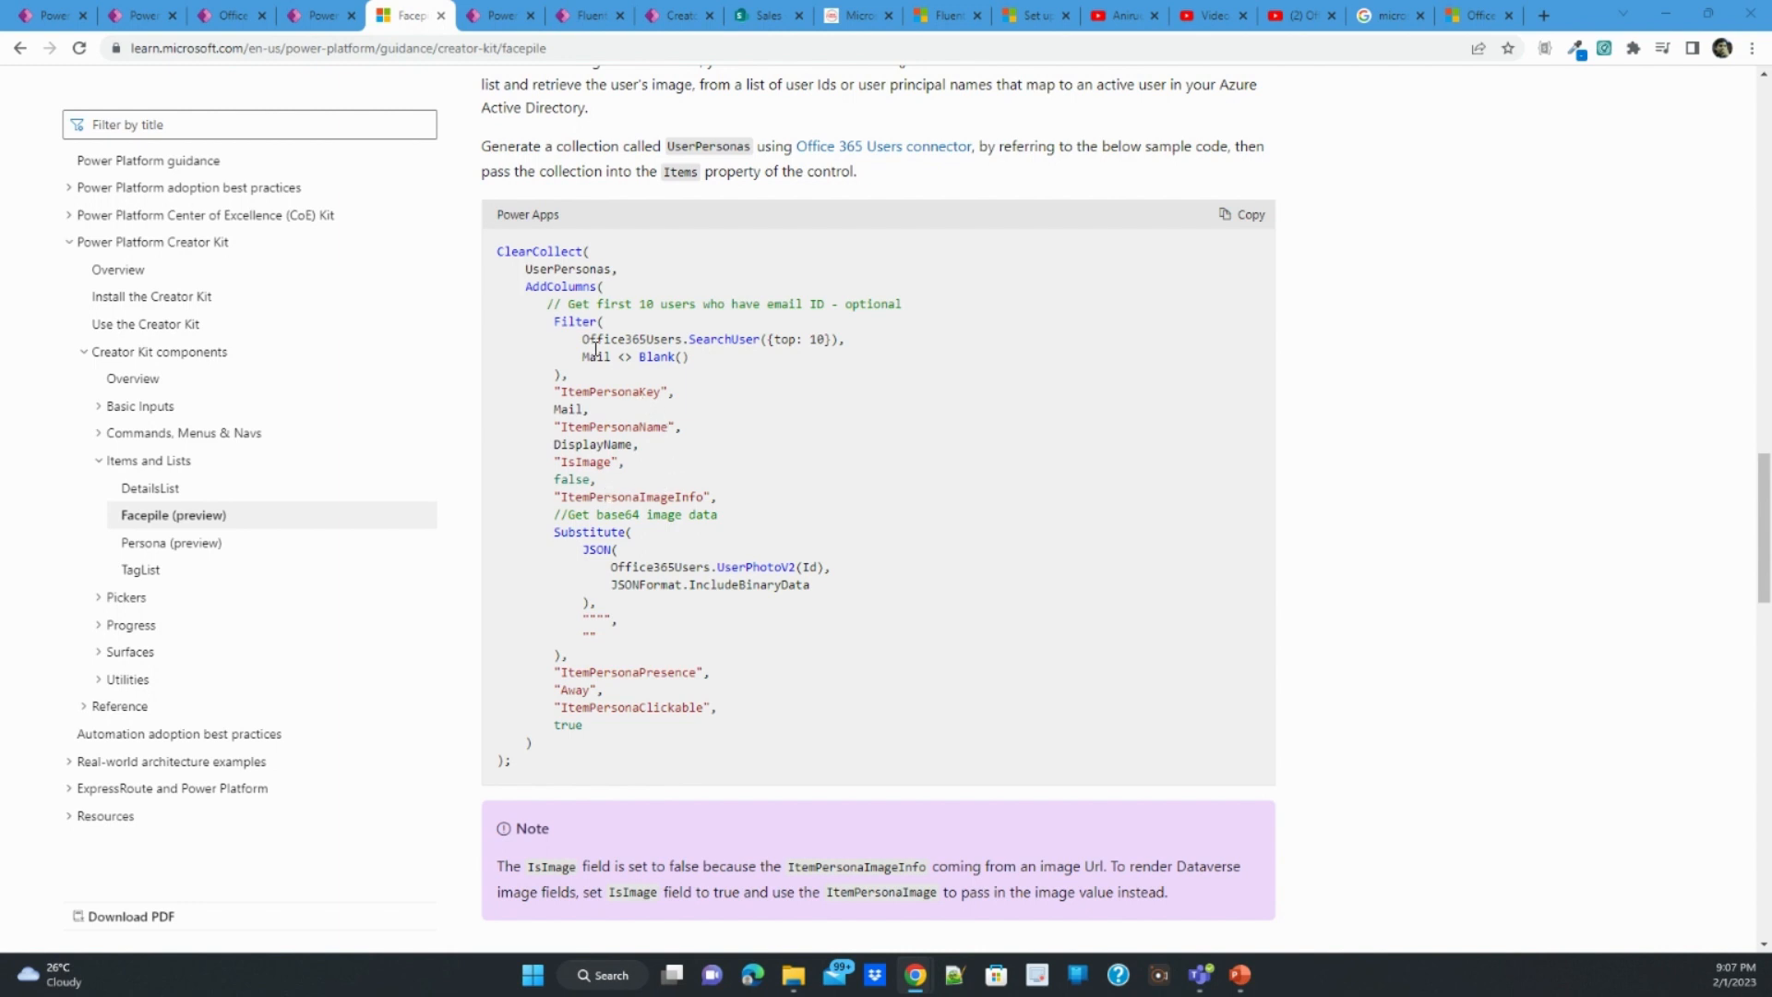
- Switch to the Meeting Attendance App and copy the entire OnSelect formula of its Add Missing Attendee button
double_click(590, 391)
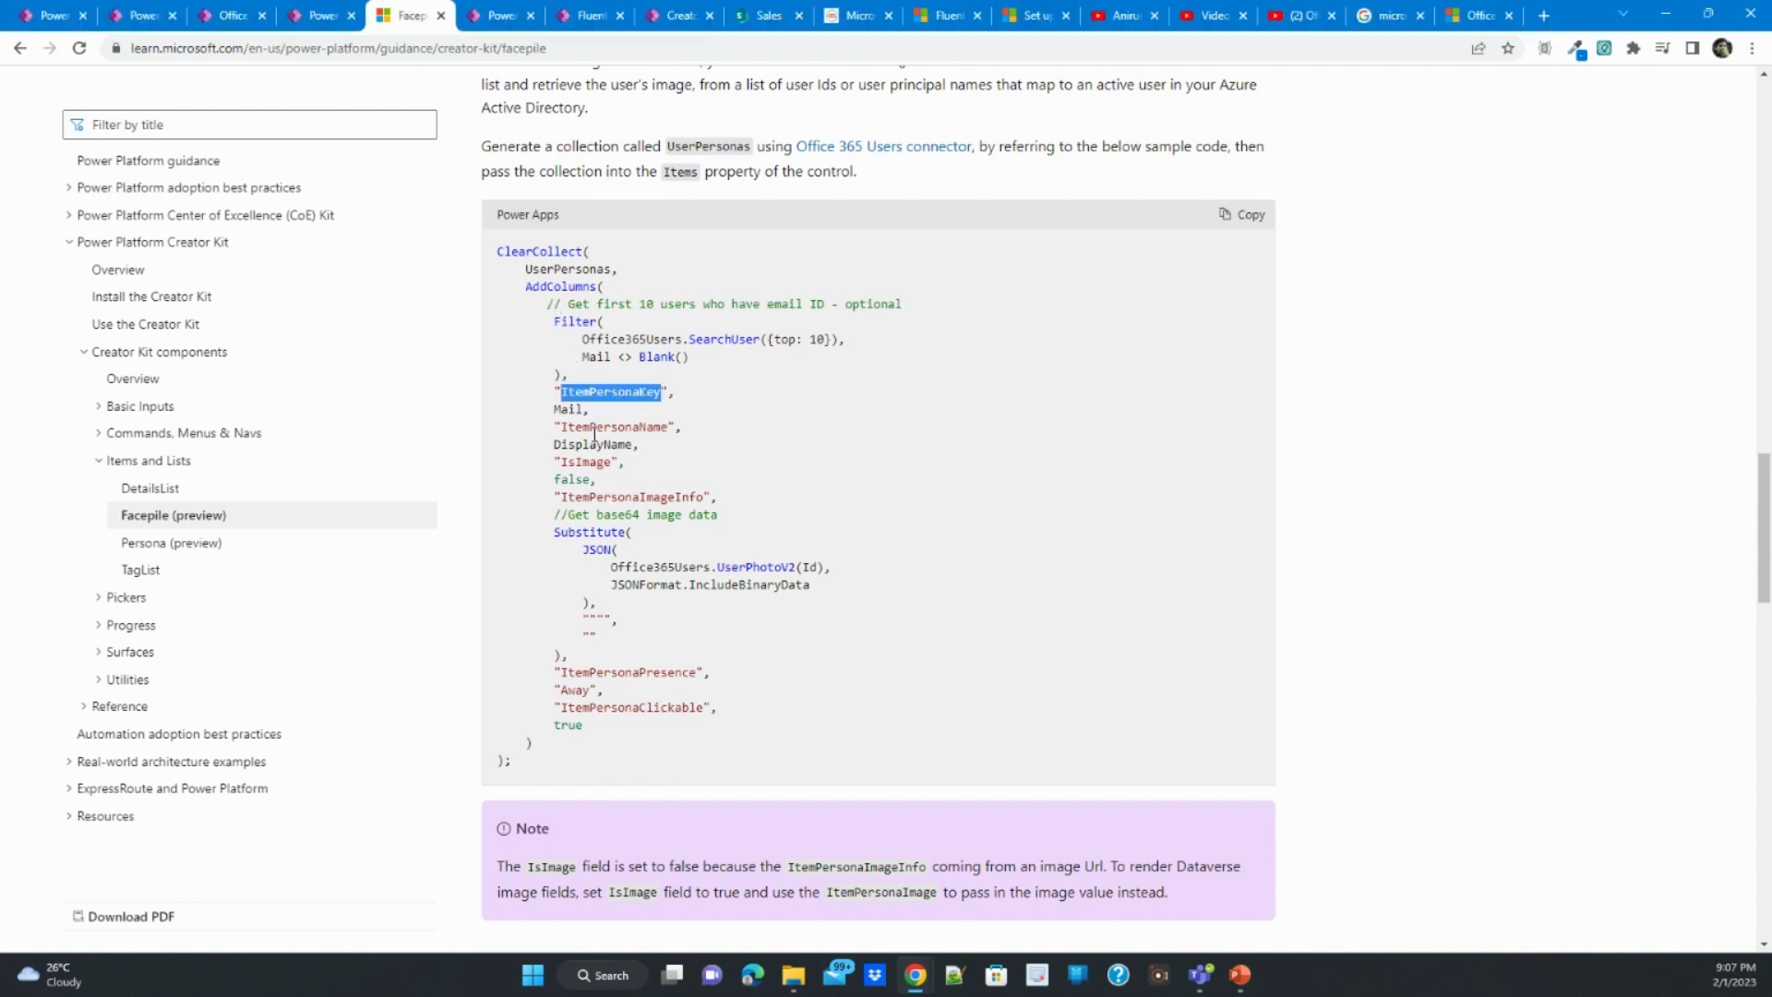
double_click(598, 428)
click(48, 16)
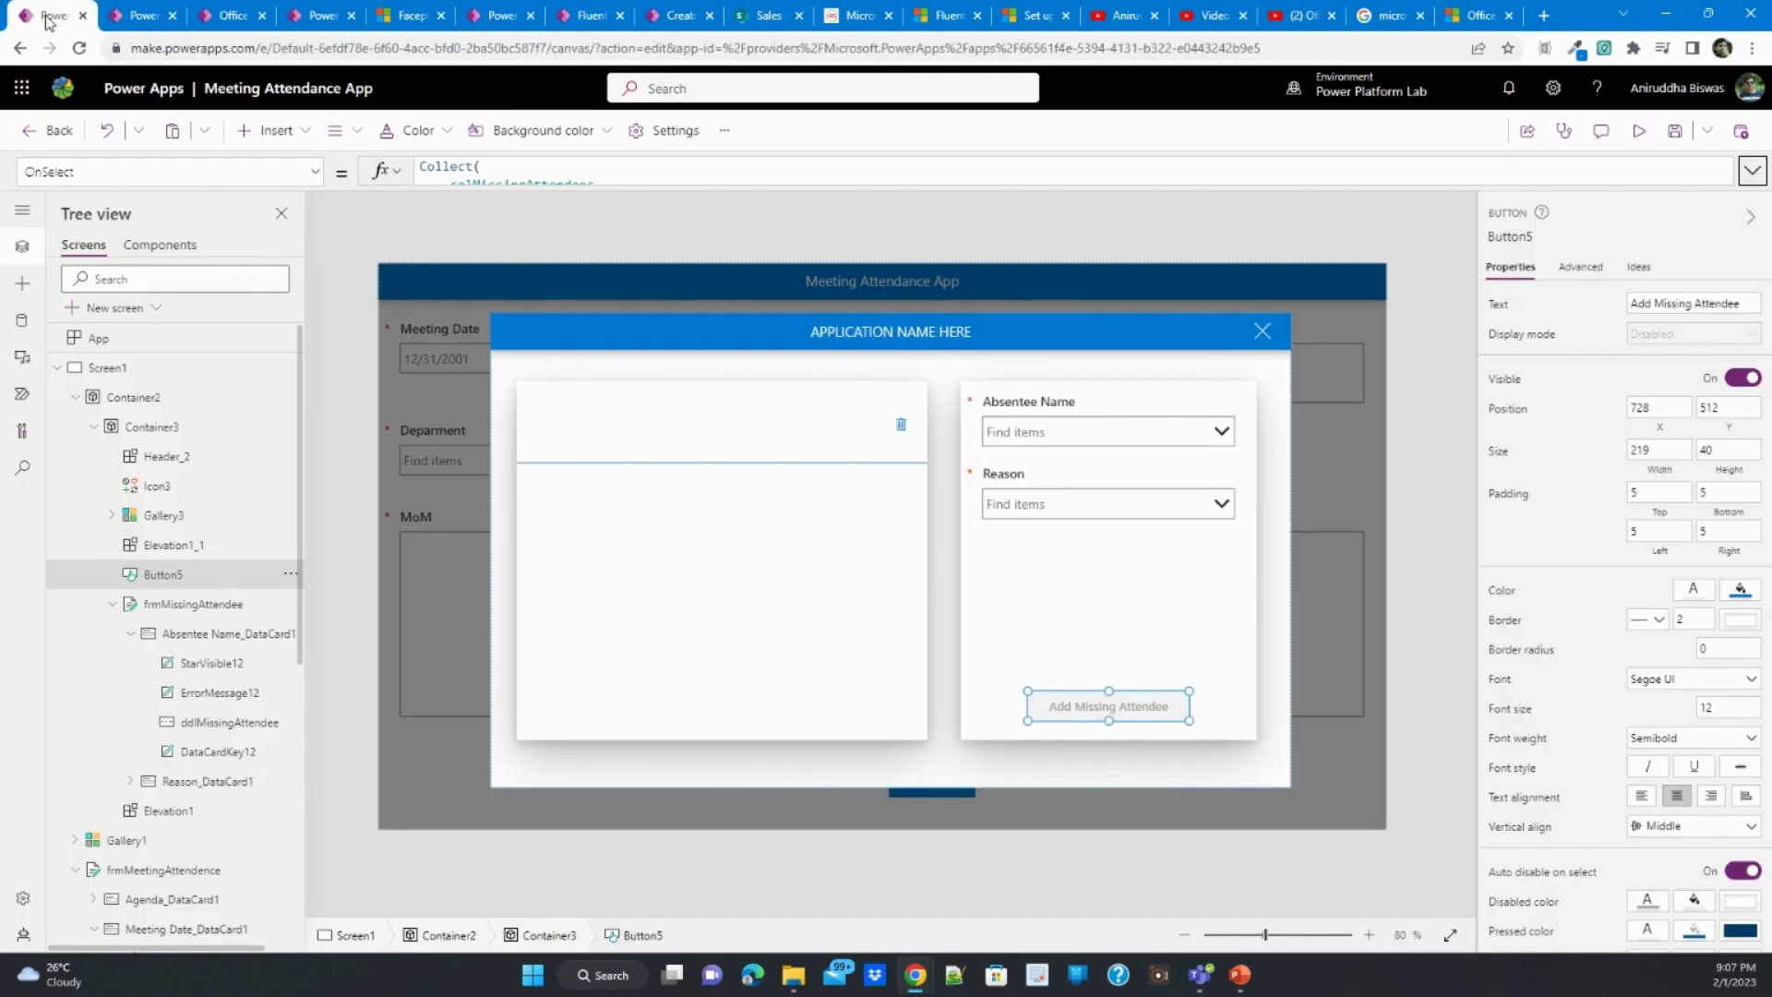
click(1752, 171)
click(638, 263)
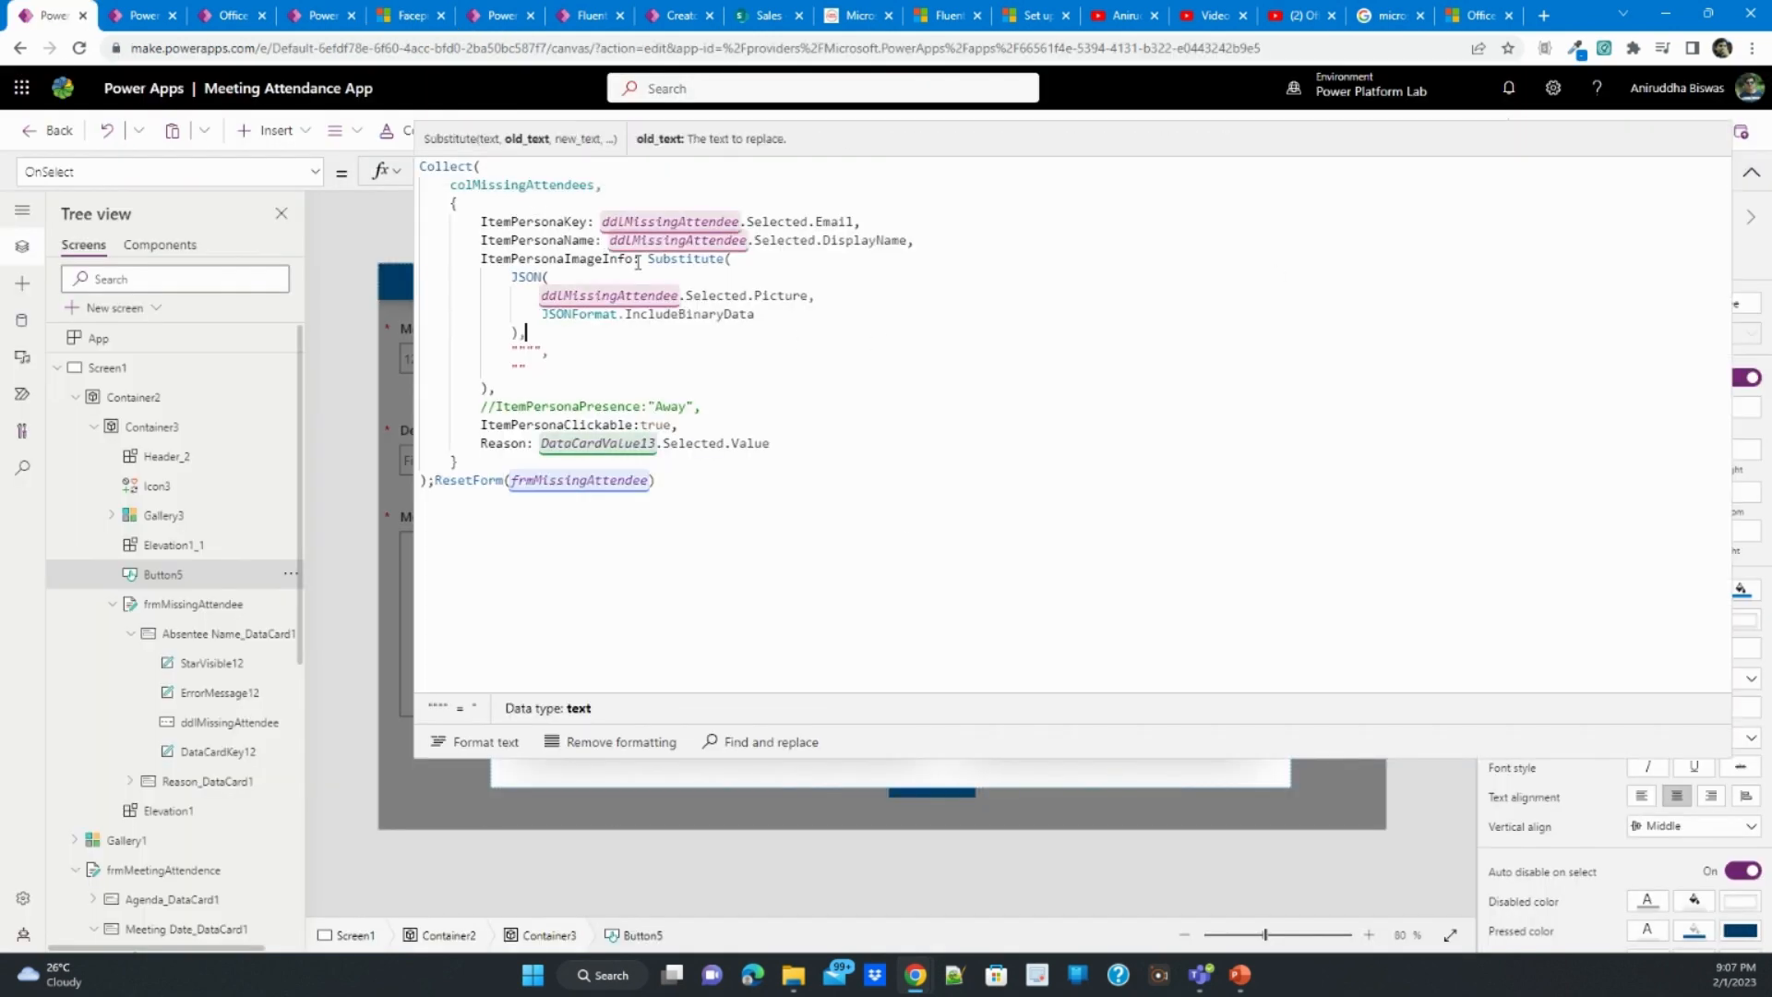
double_click(479, 188)
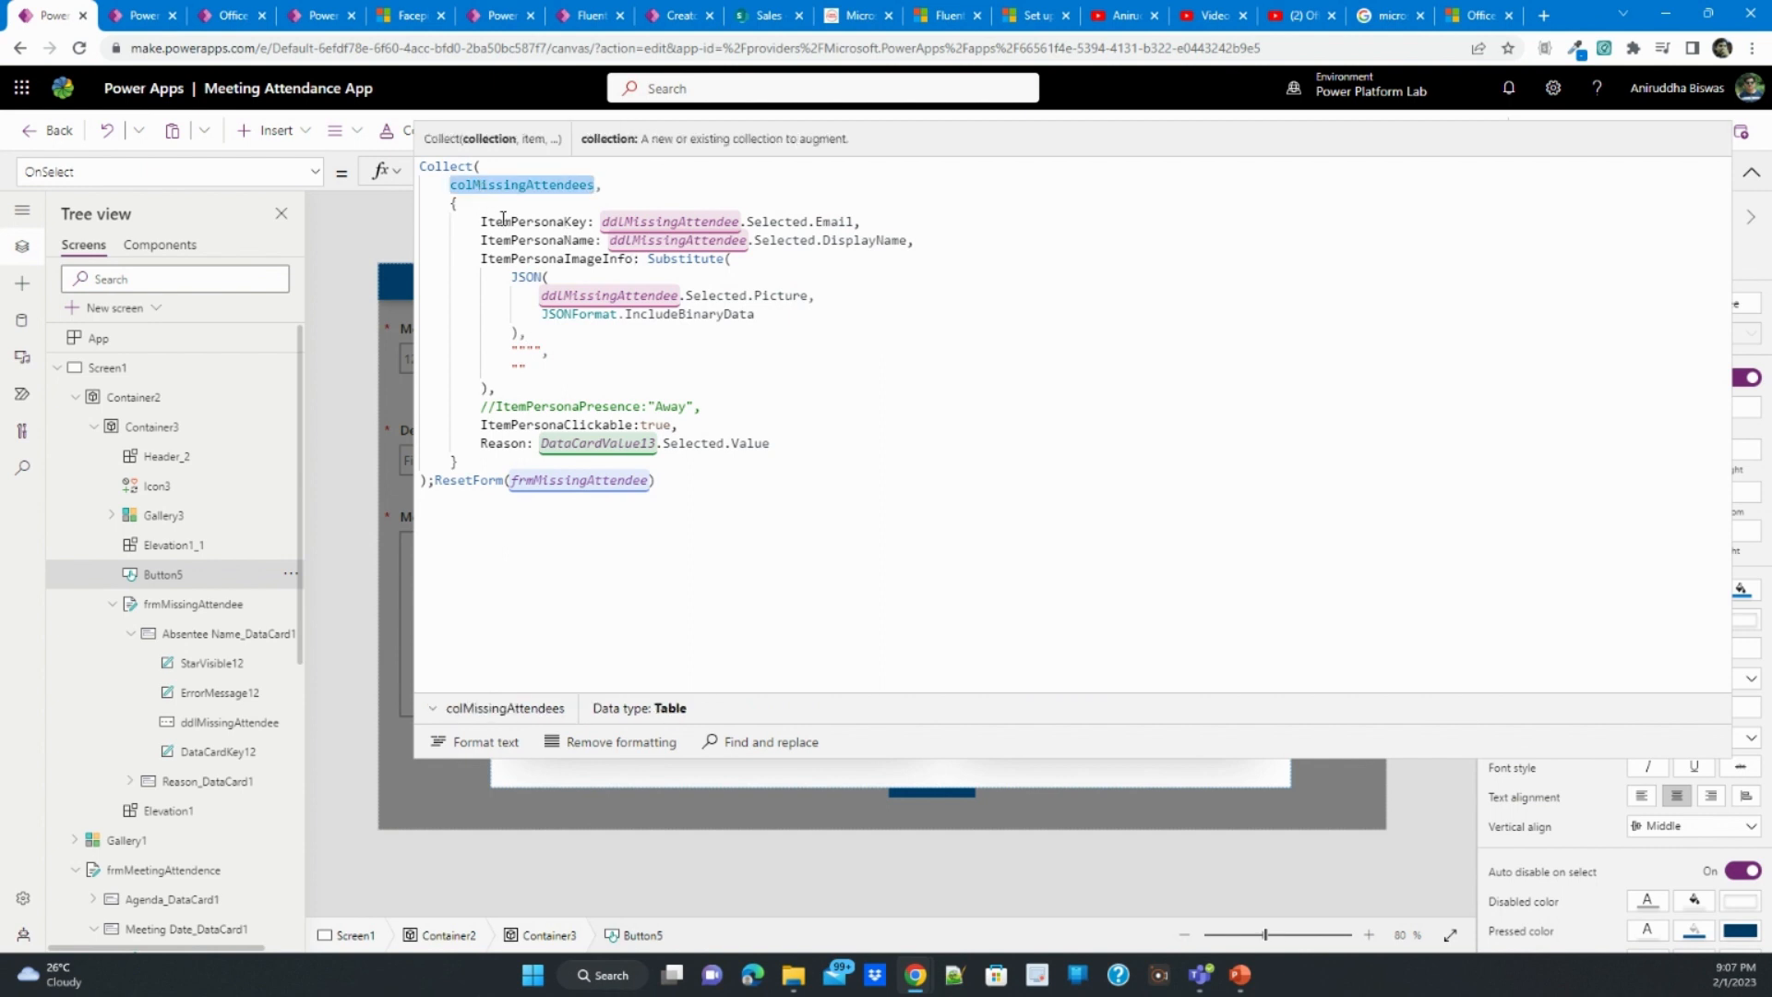
double_click(531, 223)
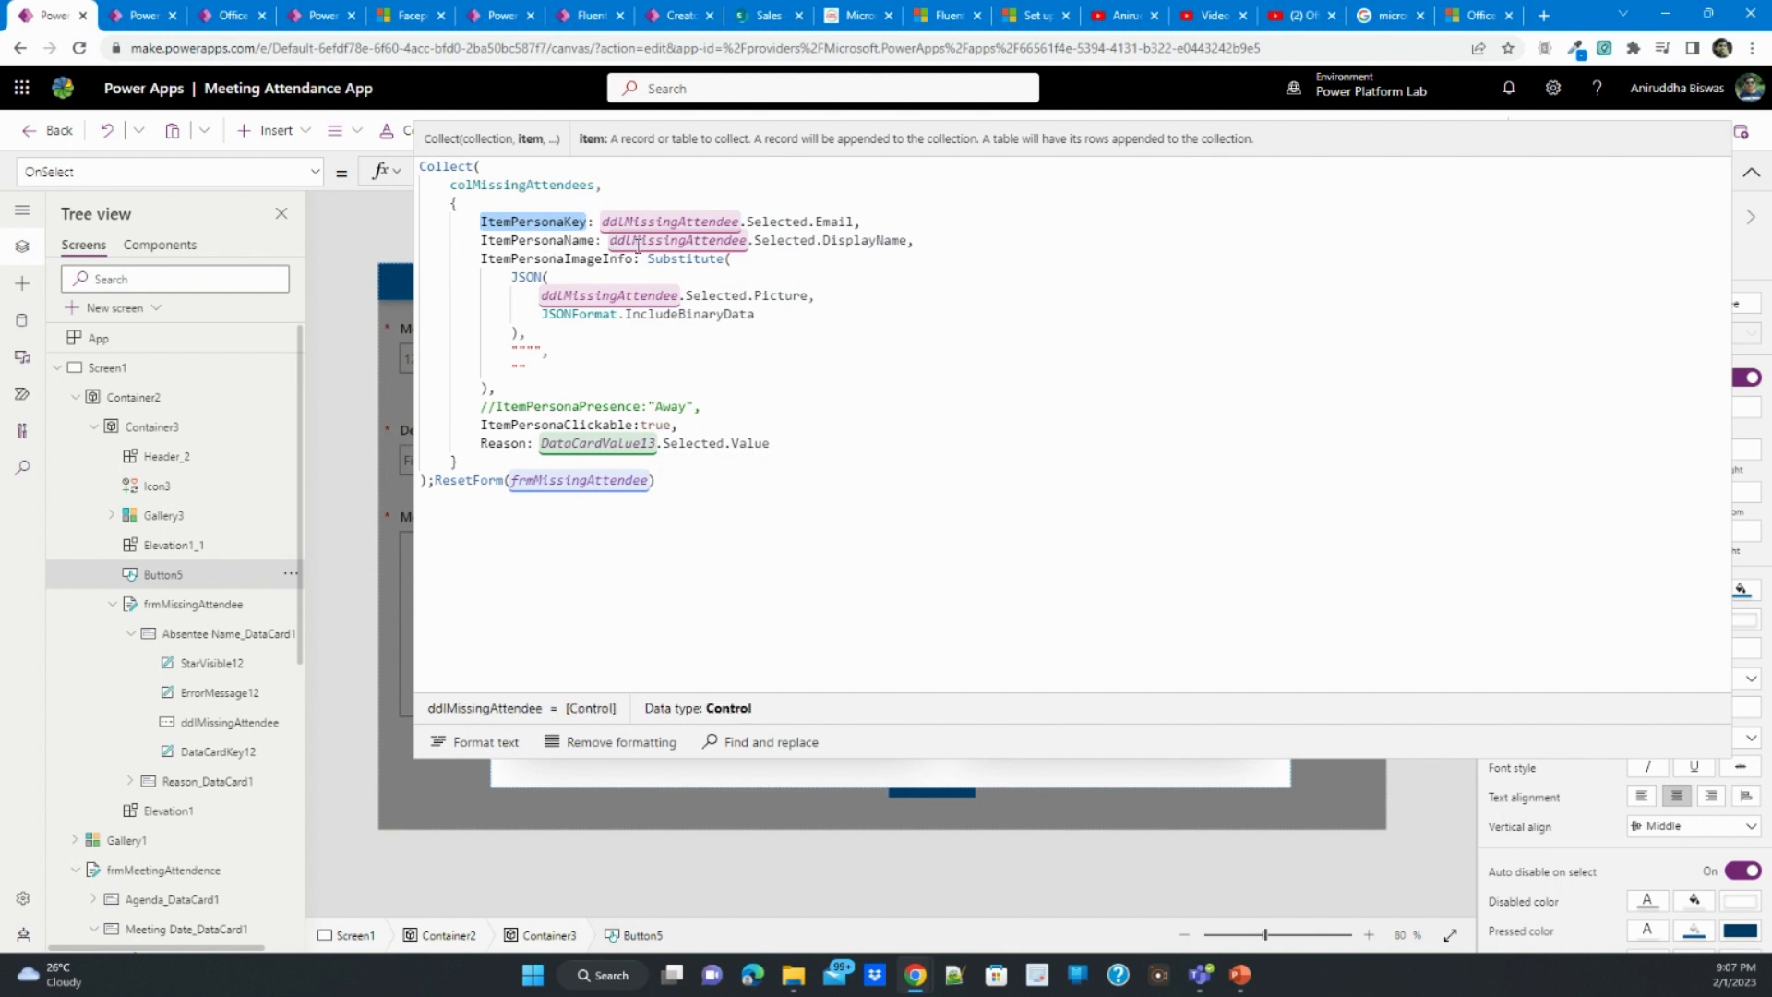
click(716, 316)
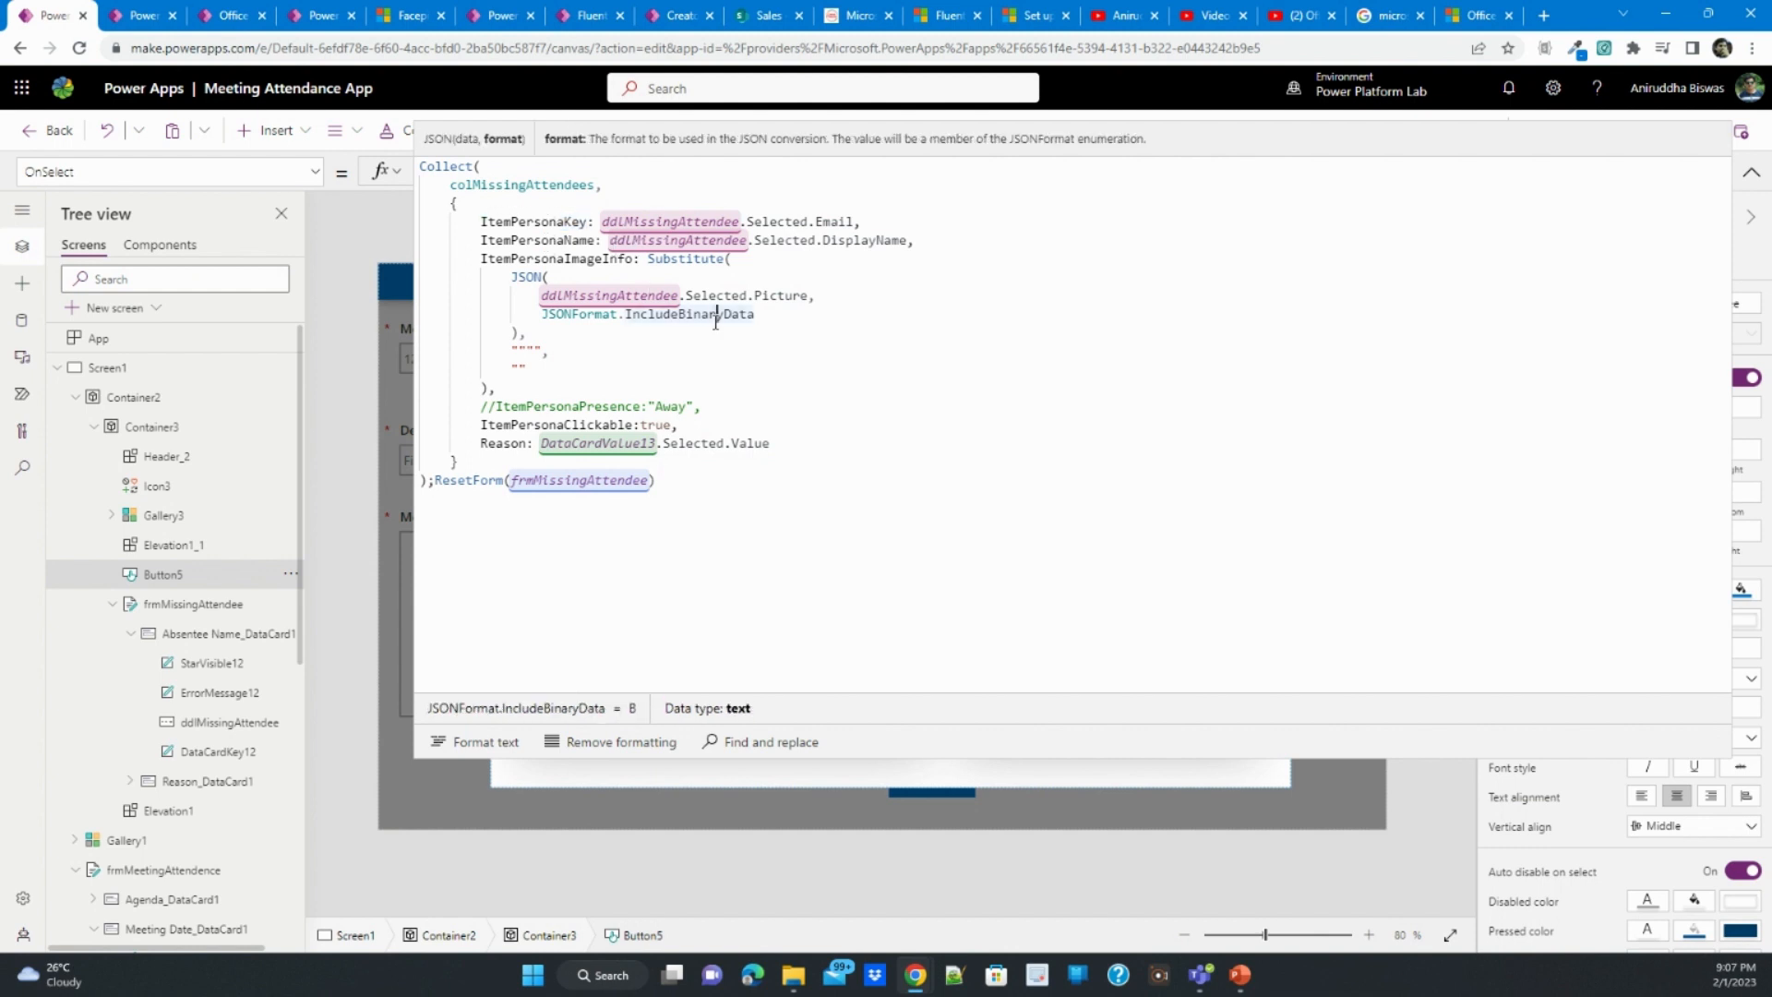
key(ctrl+a)
key(ctrl+c)
click(1747, 174)
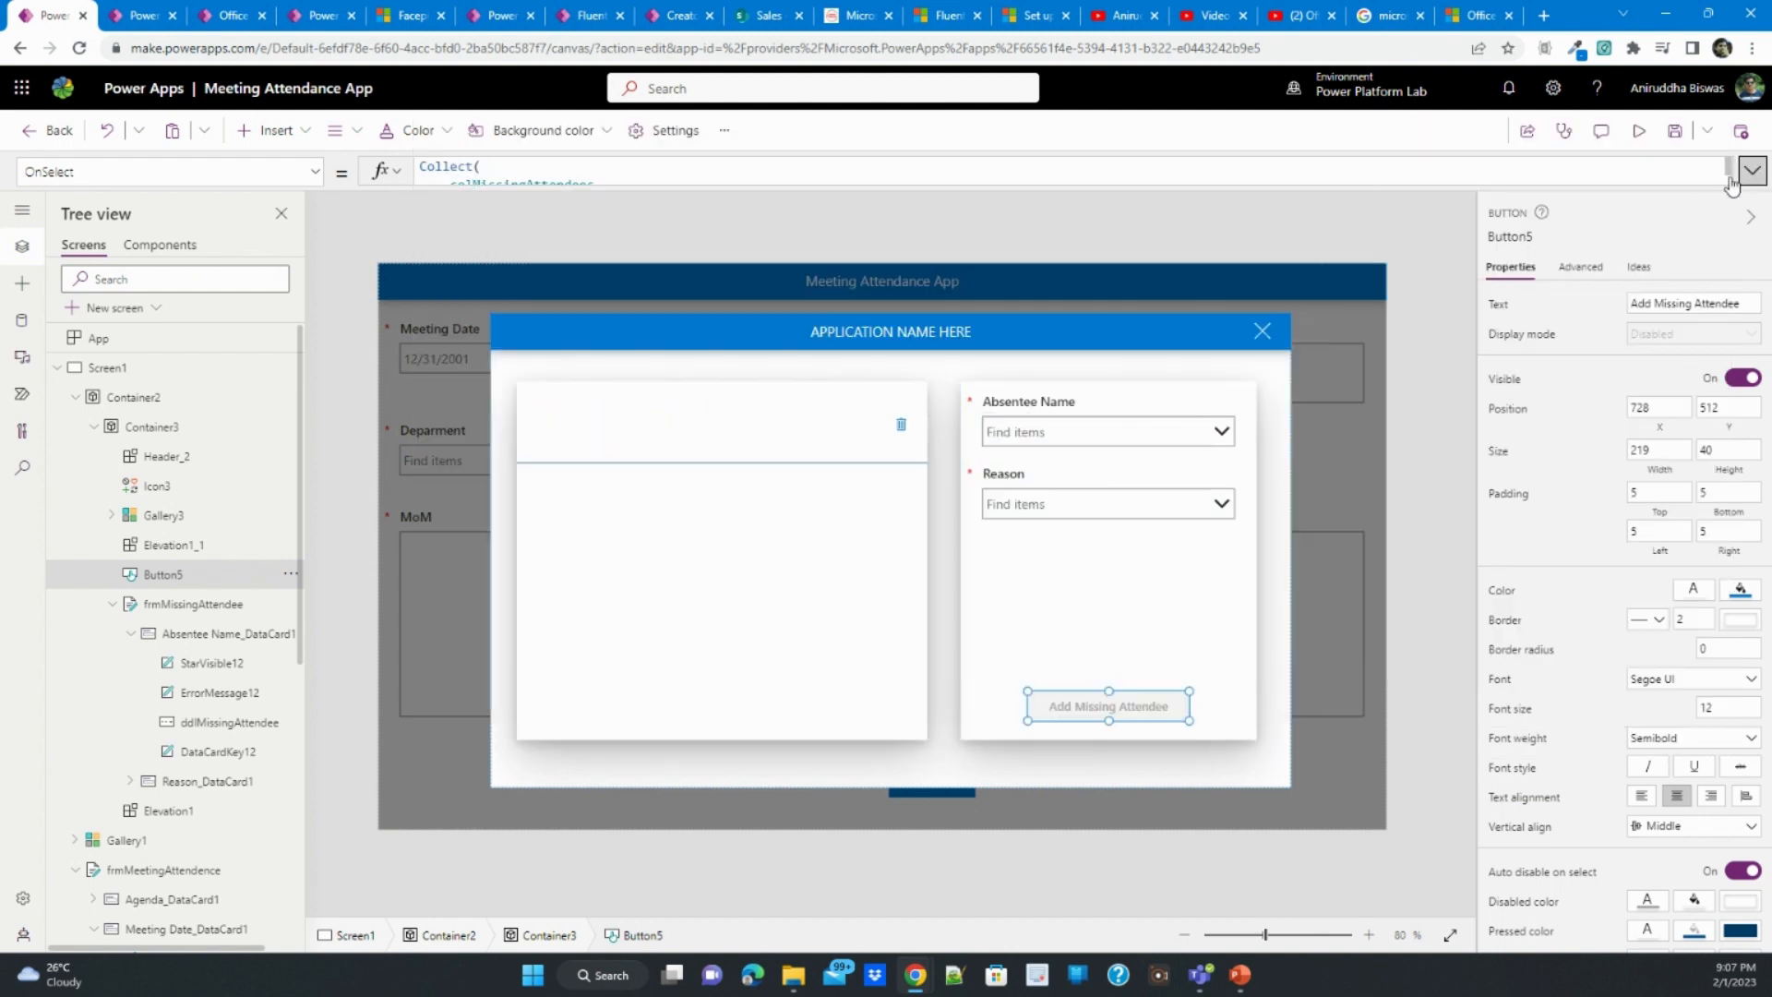
- In the Creator Kit Facepile Live Demo app, replace the Add Absentee button's OnSelect value with the copied Collect formula
click(318, 15)
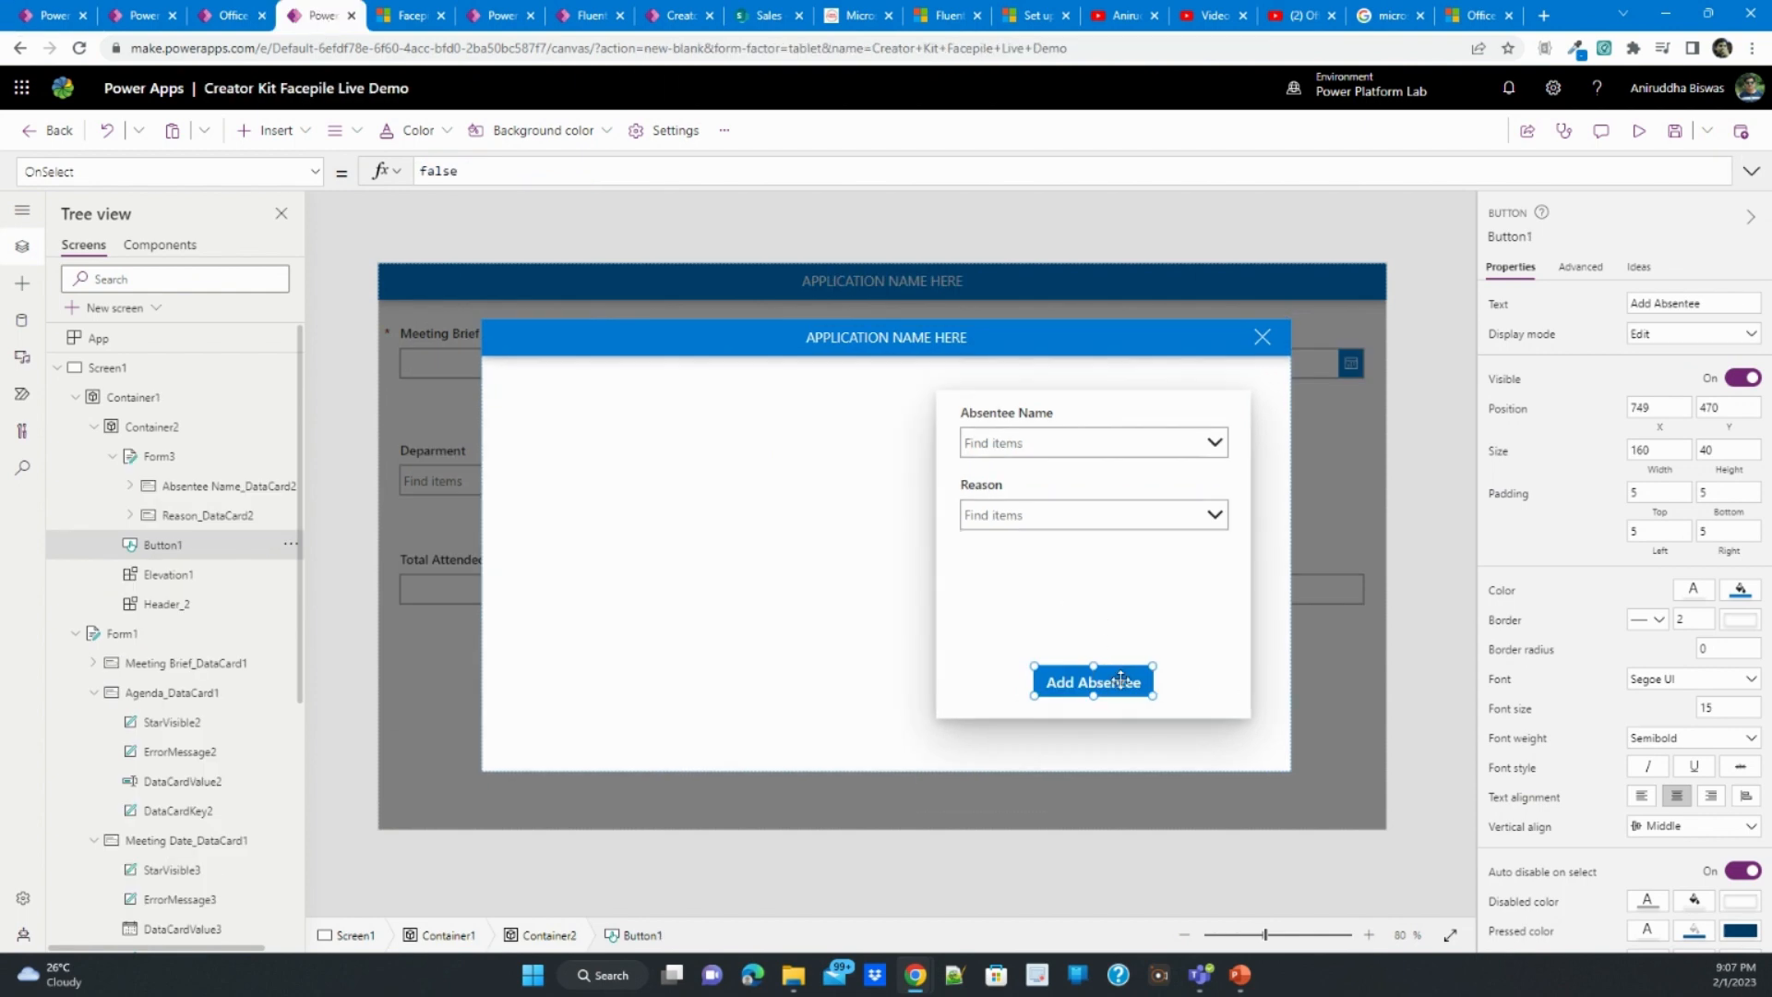
click(1752, 172)
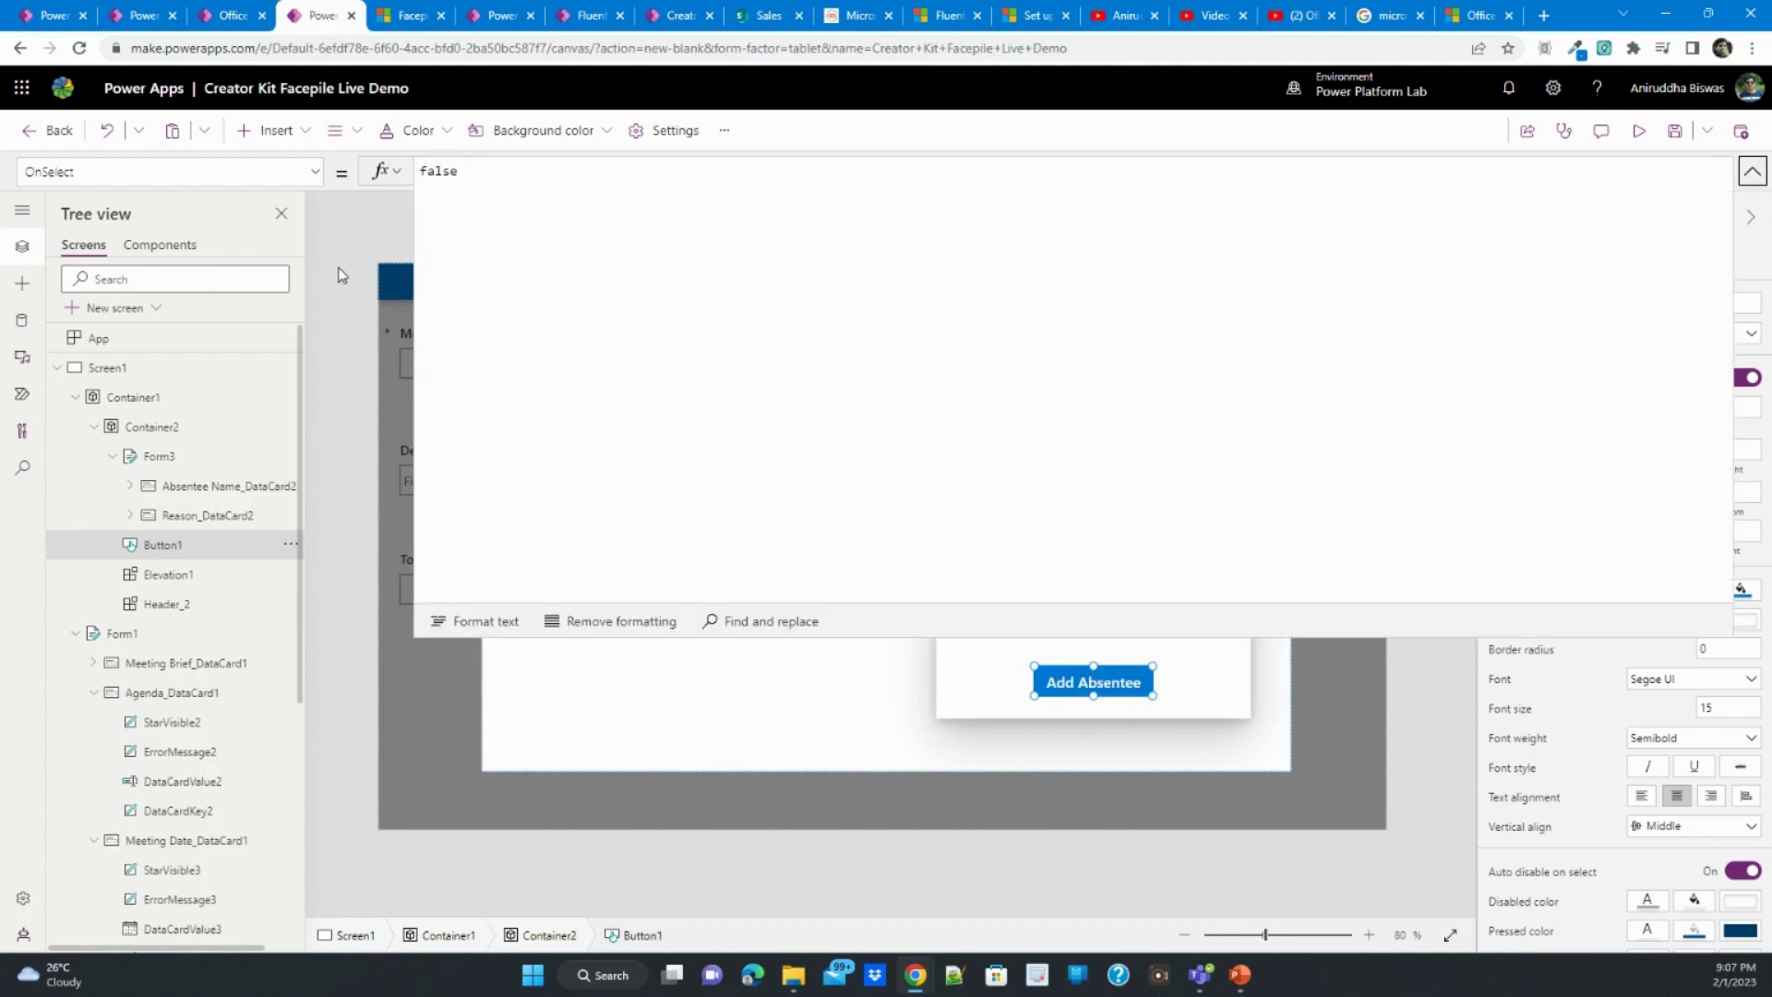
double_click(437, 171)
key(ctrl+v)
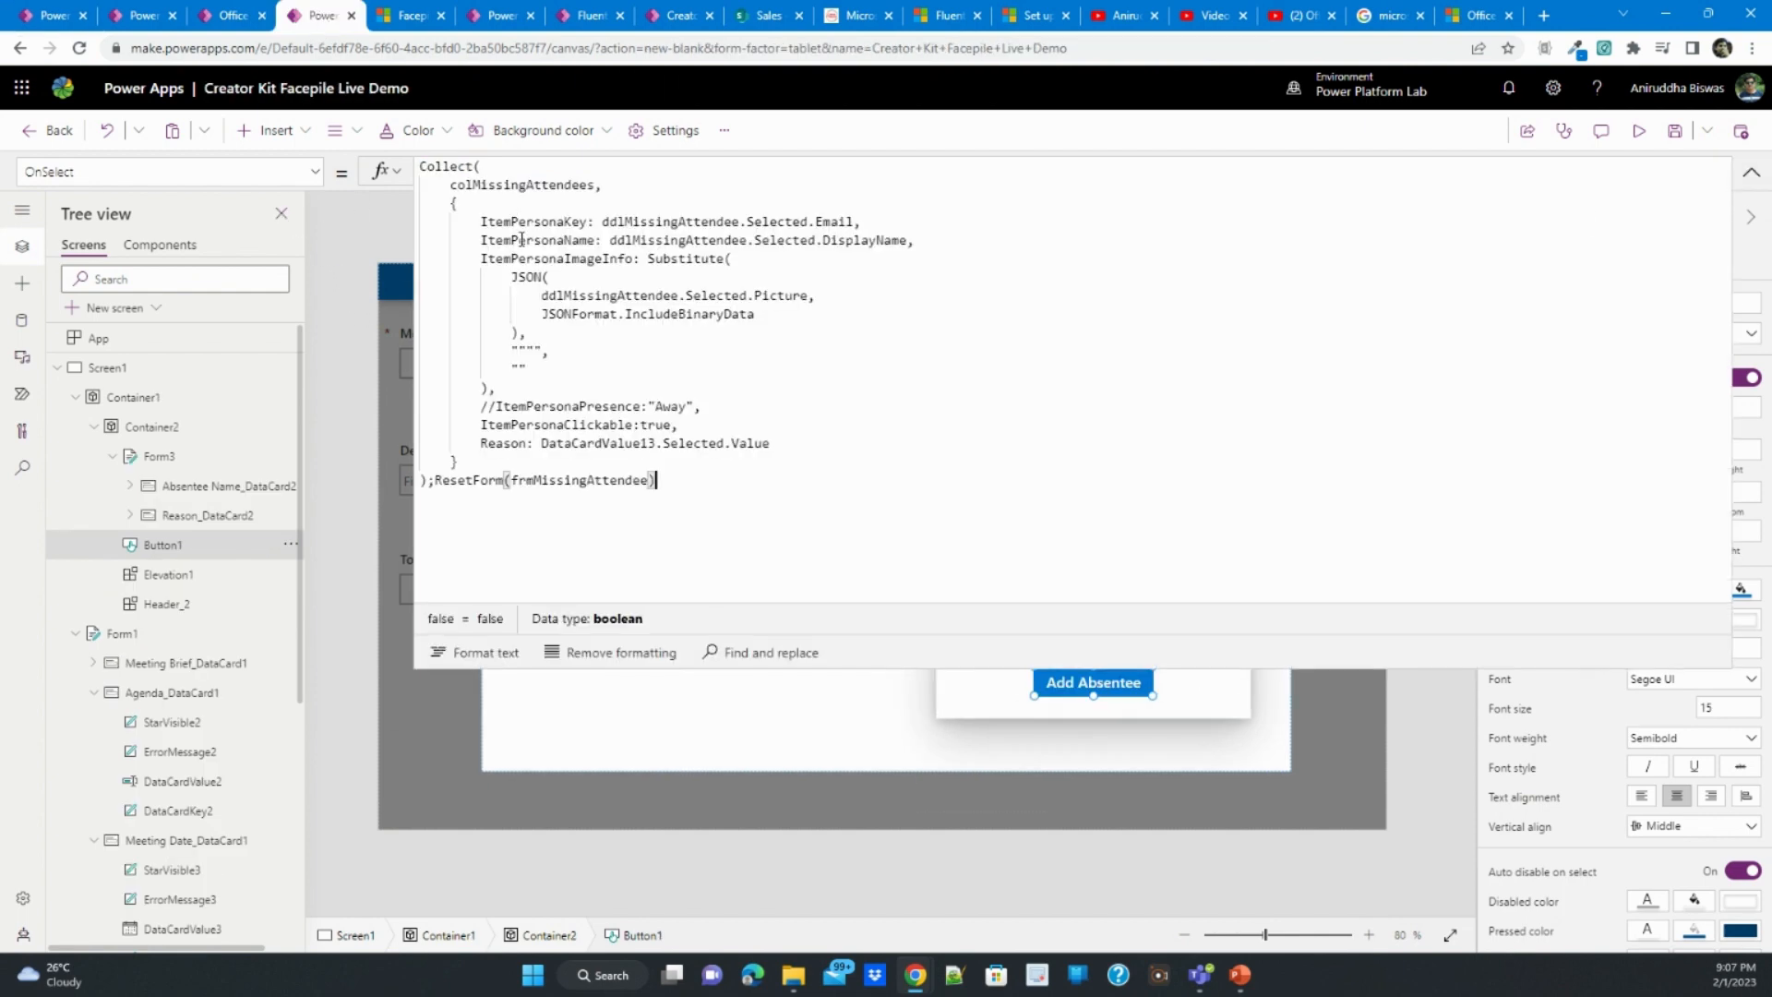
click(1751, 173)
- Point ItemPersonaKey in the Add Absentee button's formula to the Absentee Name combo box, DataCardValue18
click(1200, 445)
click(1214, 442)
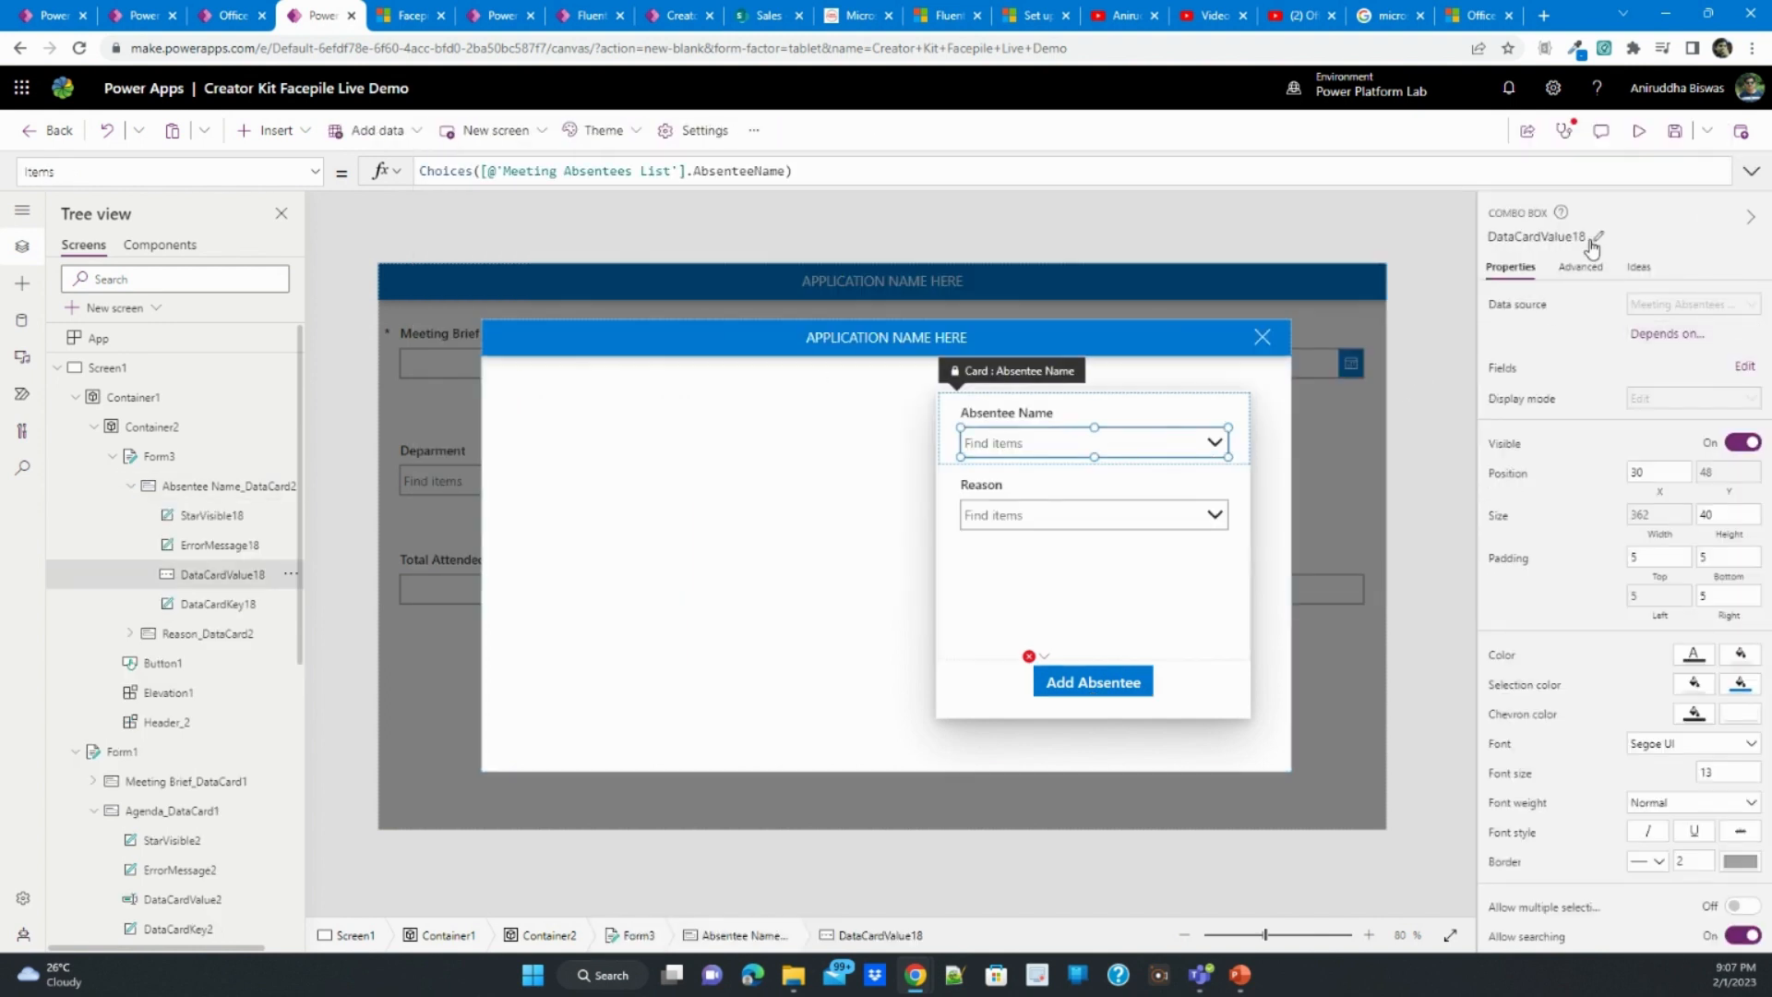
click(1599, 240)
key(ctrl+c)
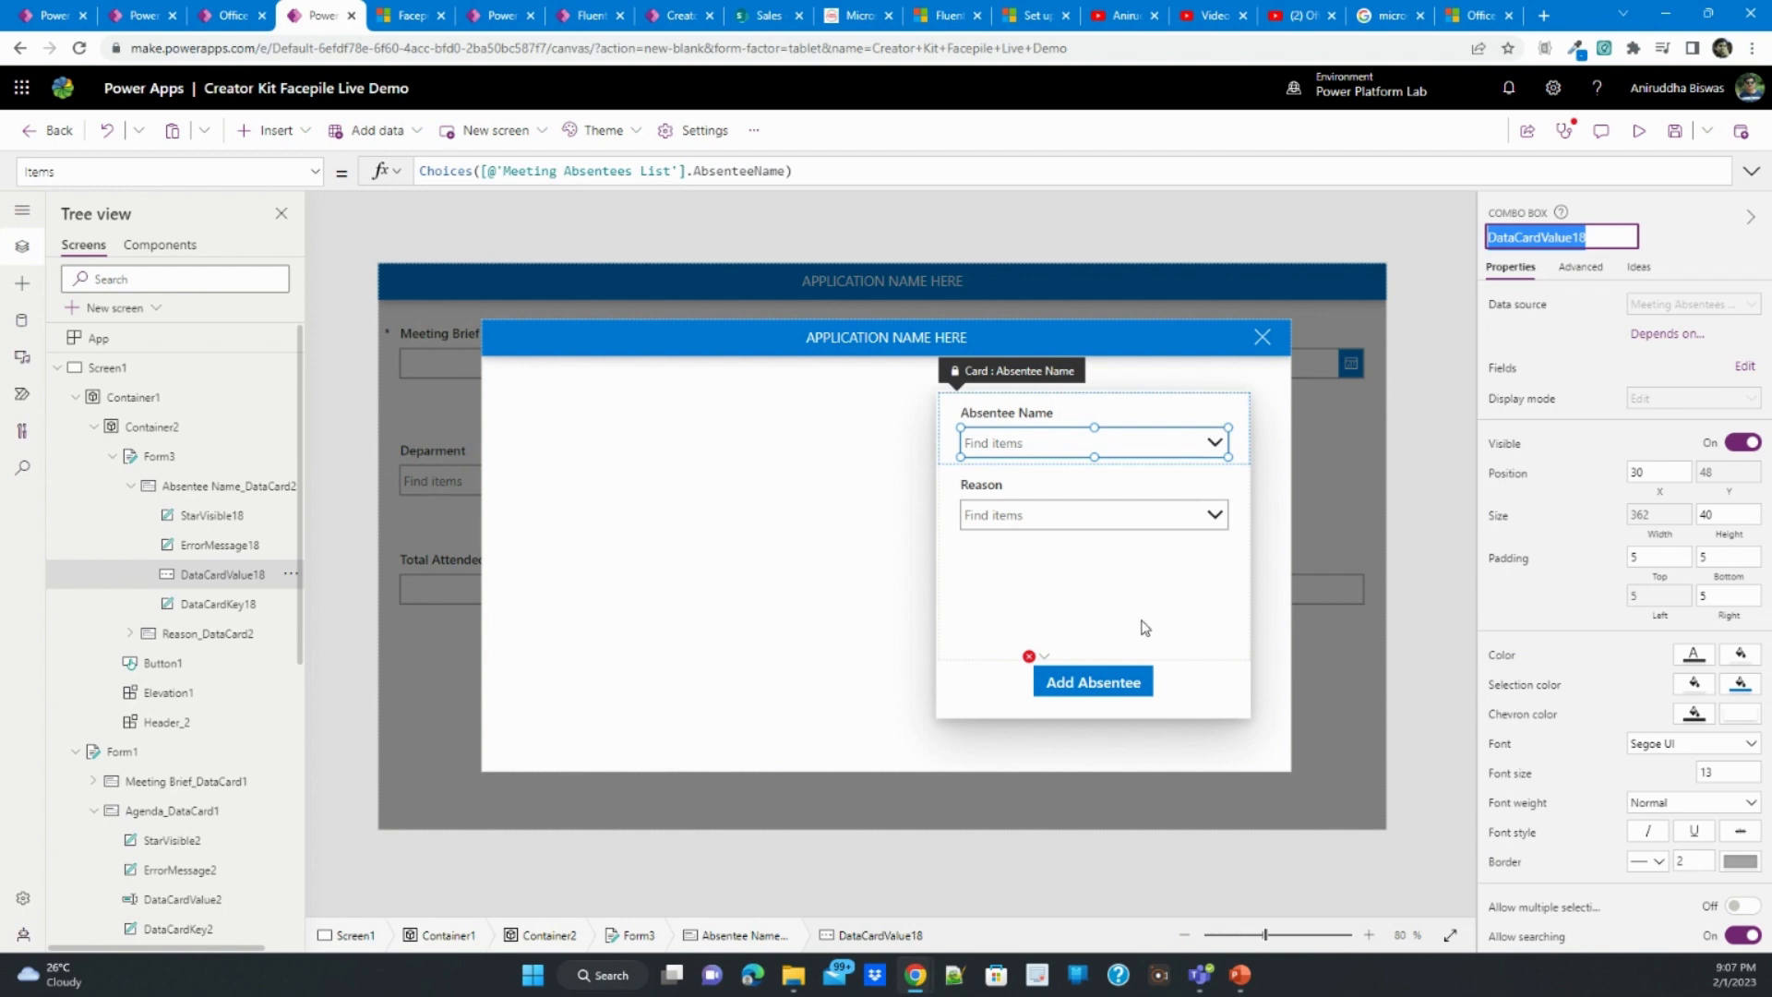
click(1107, 683)
click(1751, 172)
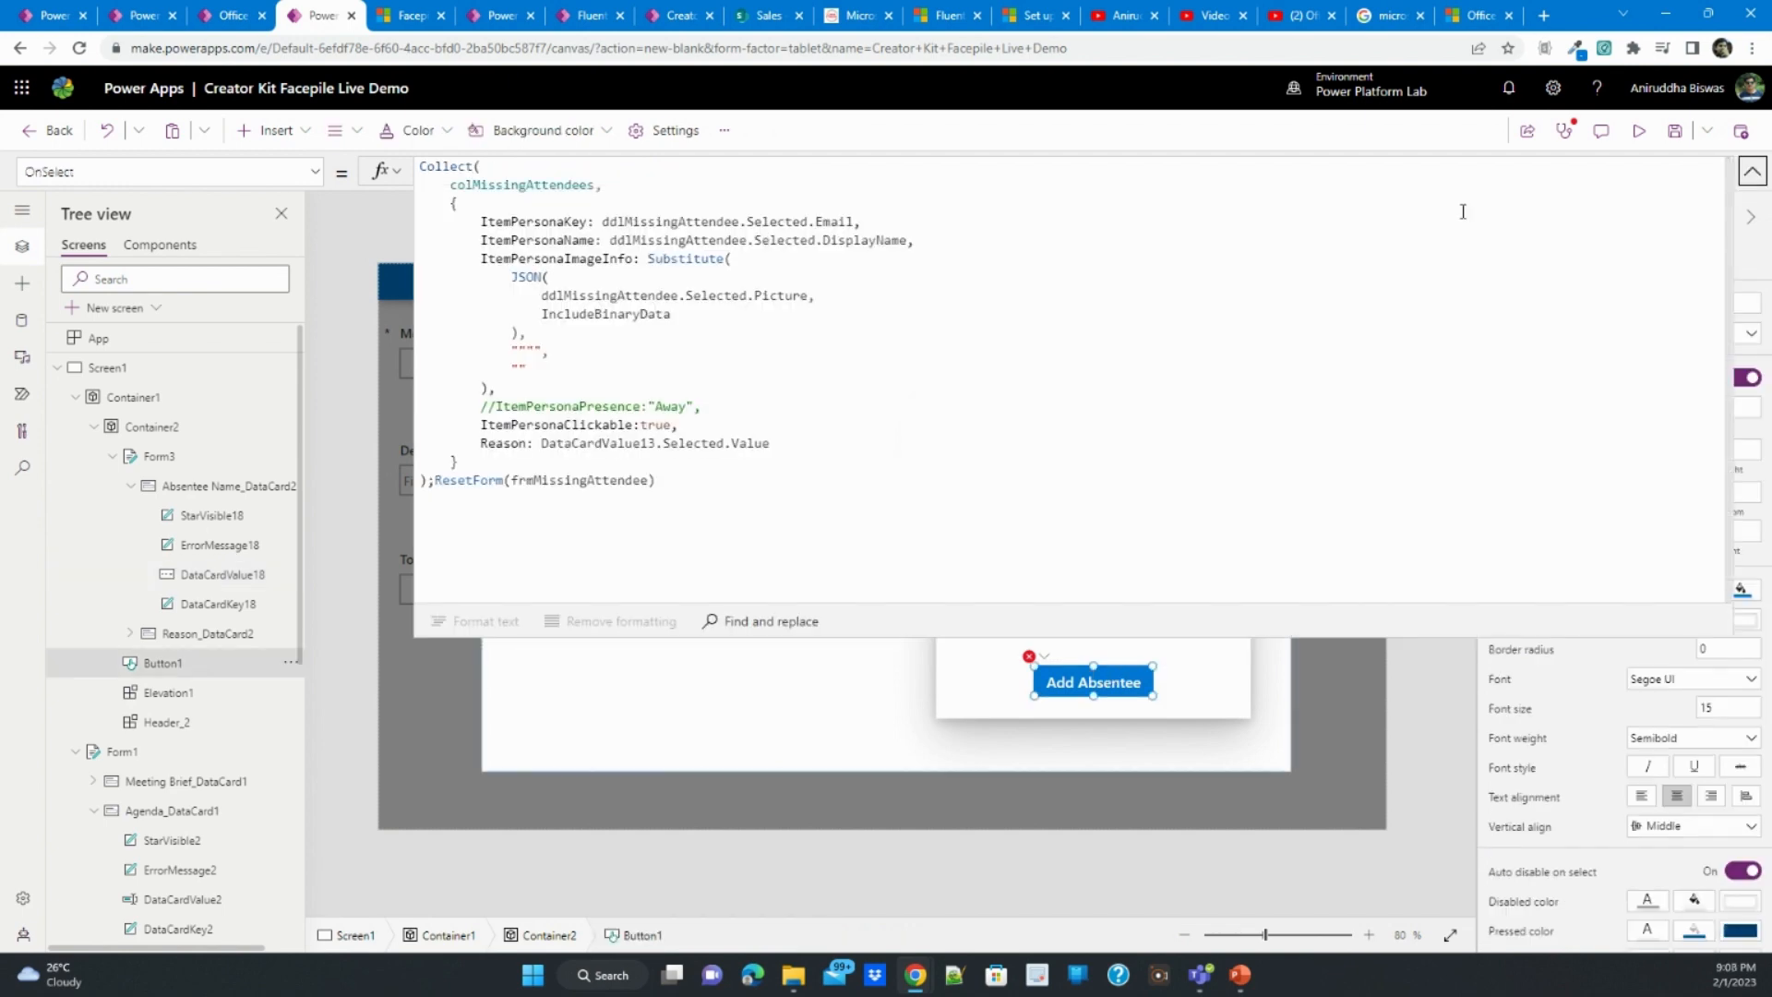
double_click(651, 221)
key(ctrl+v)
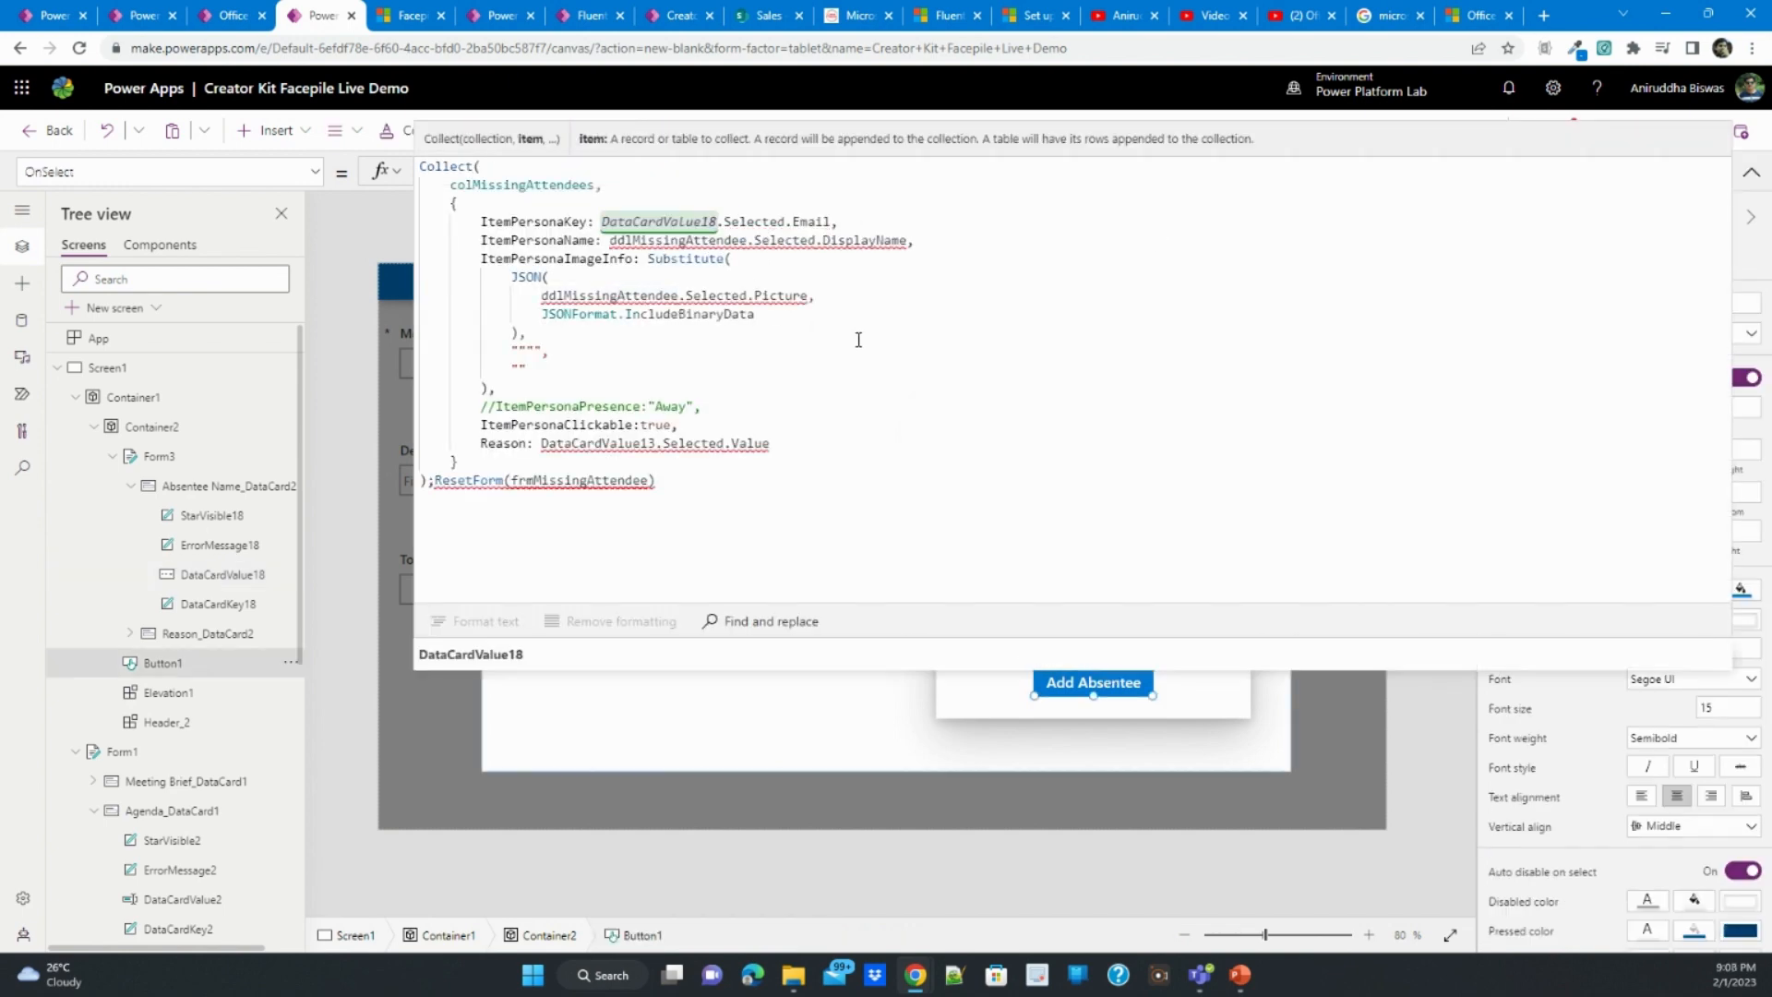
- Replace ddlMissingAttendee with DataCardValue18 in the formula's ItemPersonaName and ItemPersonaImageInfo entries
double_click(543, 224)
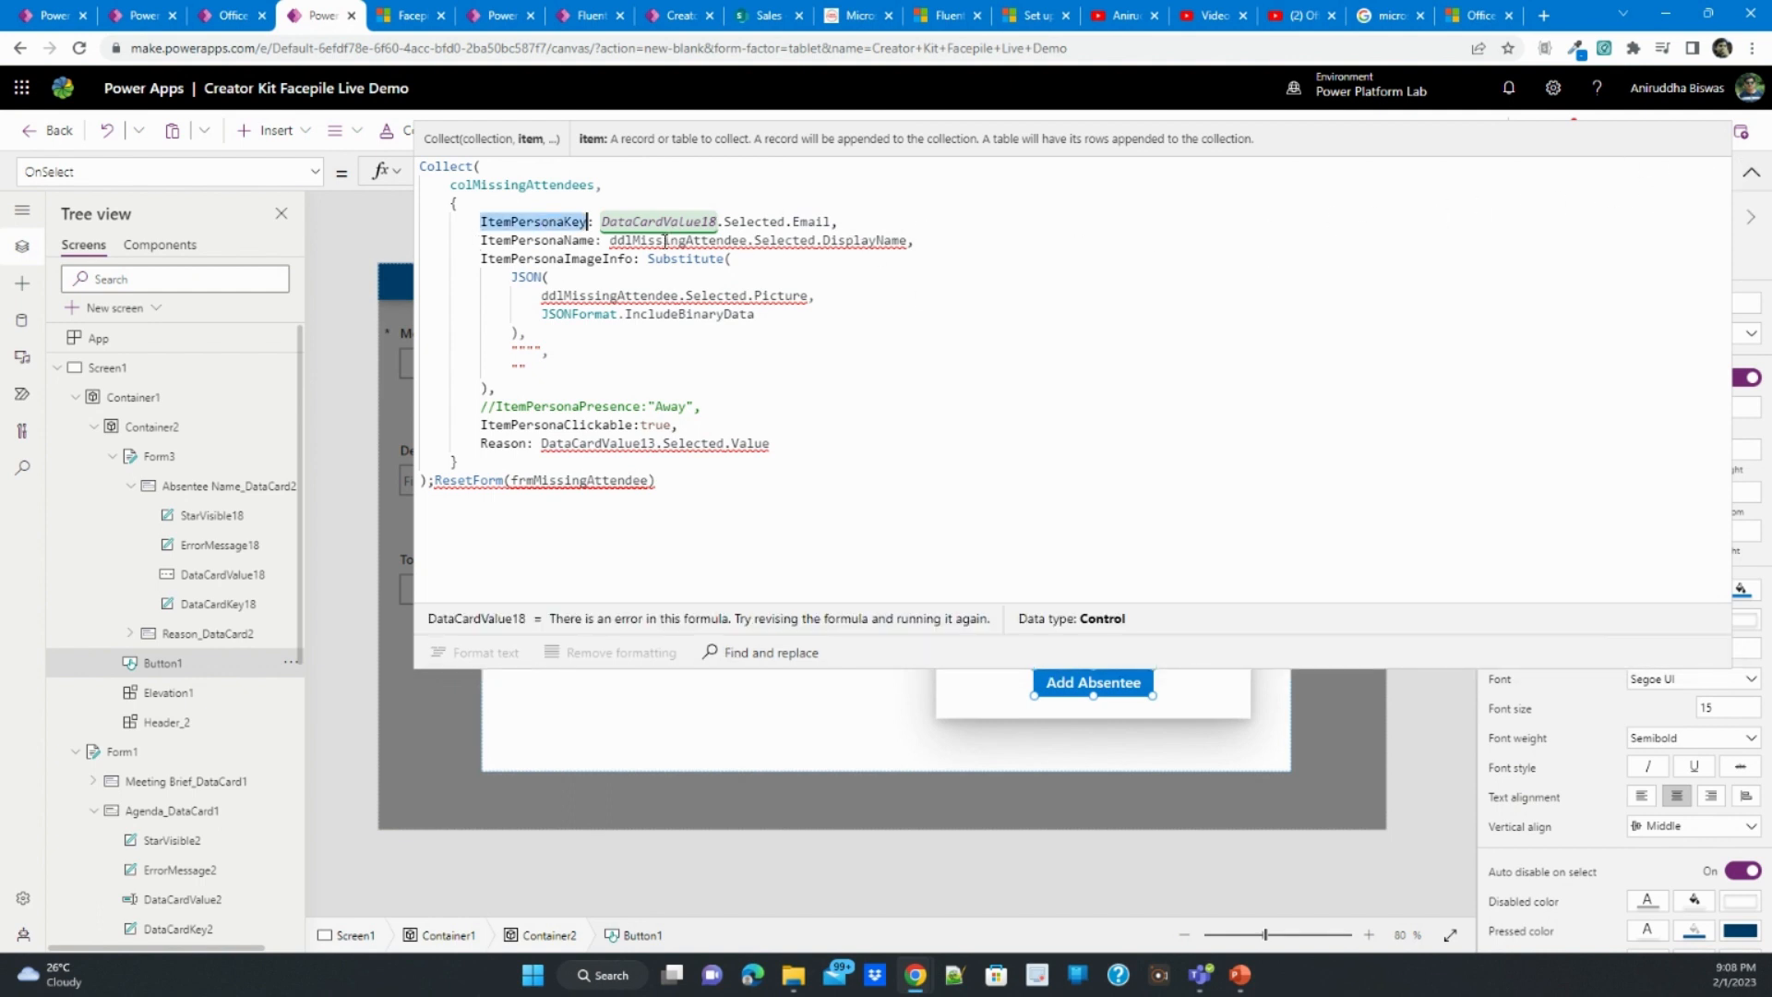
double_click(665, 241)
key(ctrl+v)
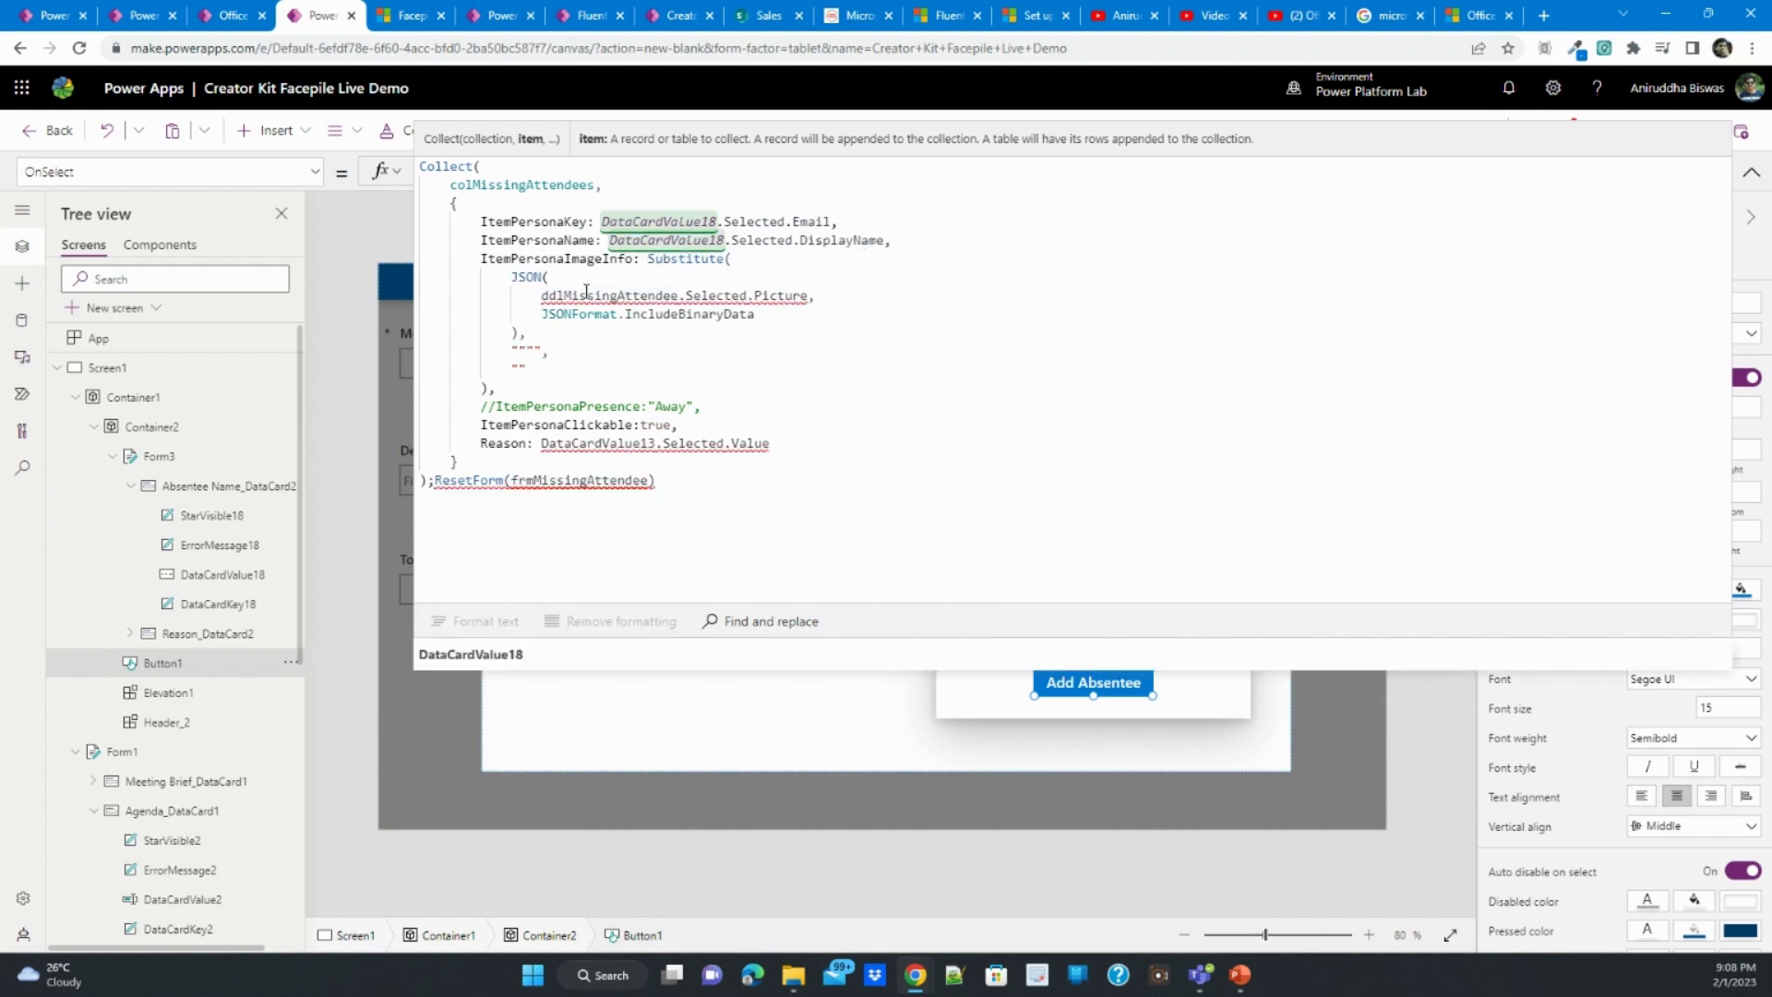
double_click(586, 295)
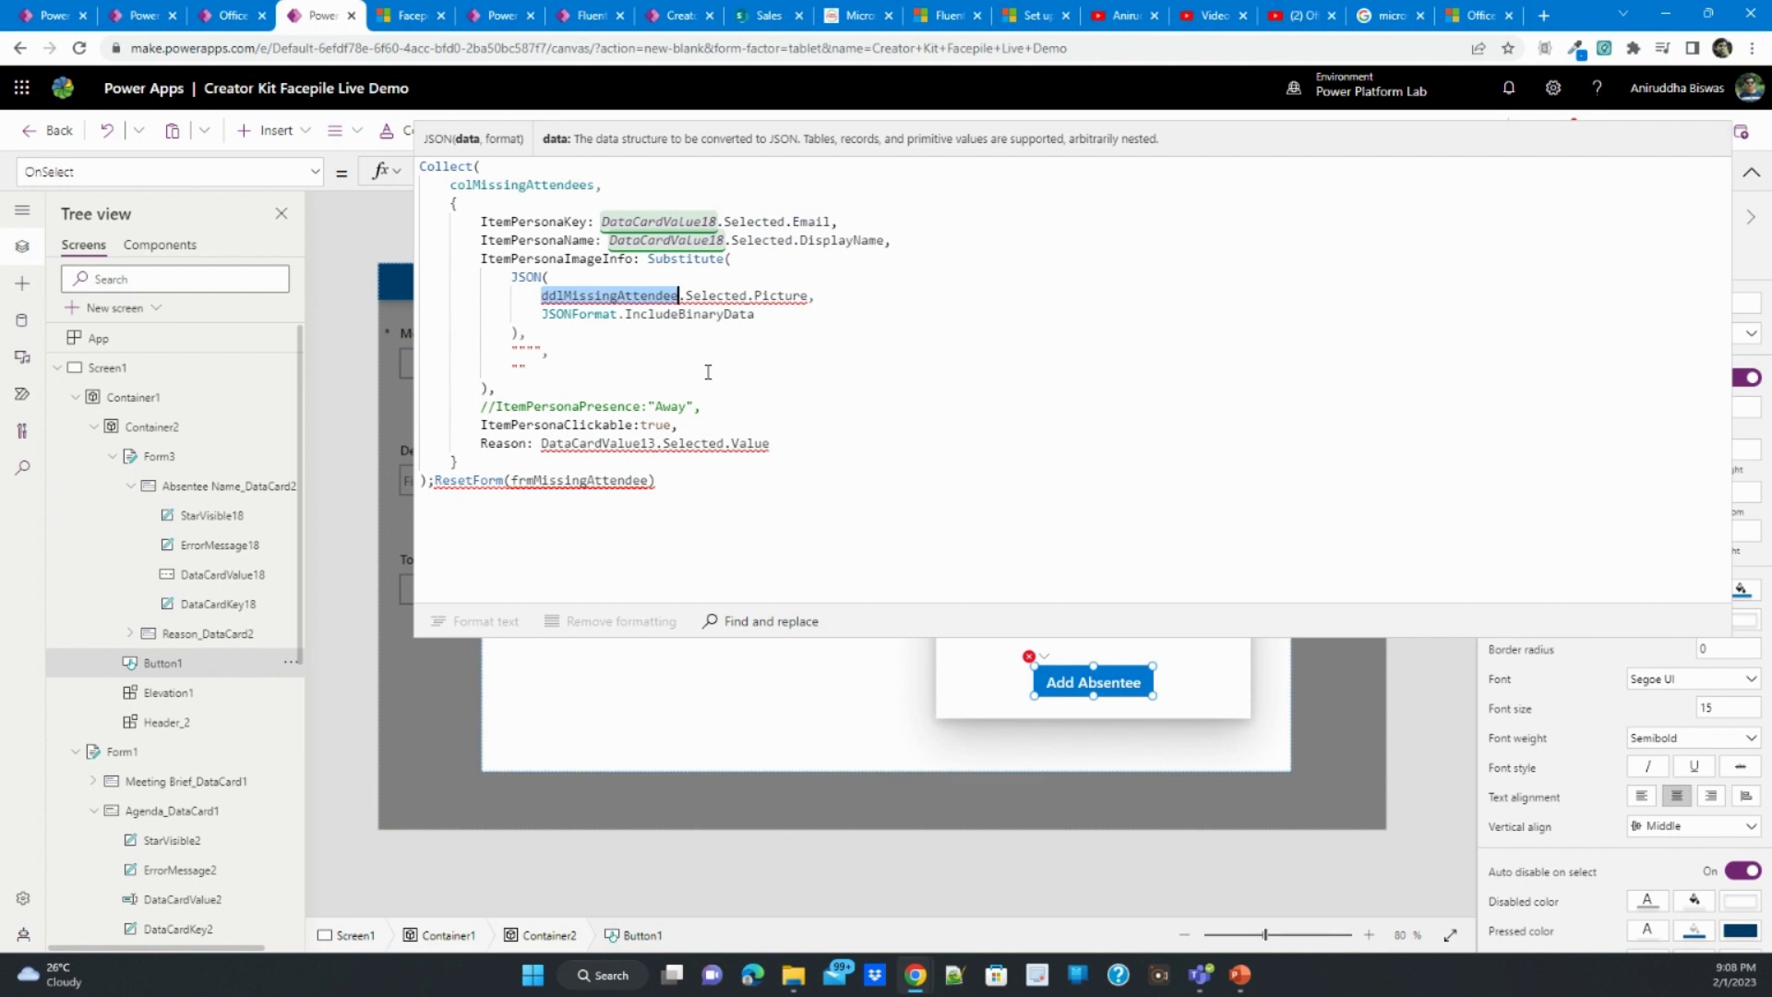
key(ctrl+v)
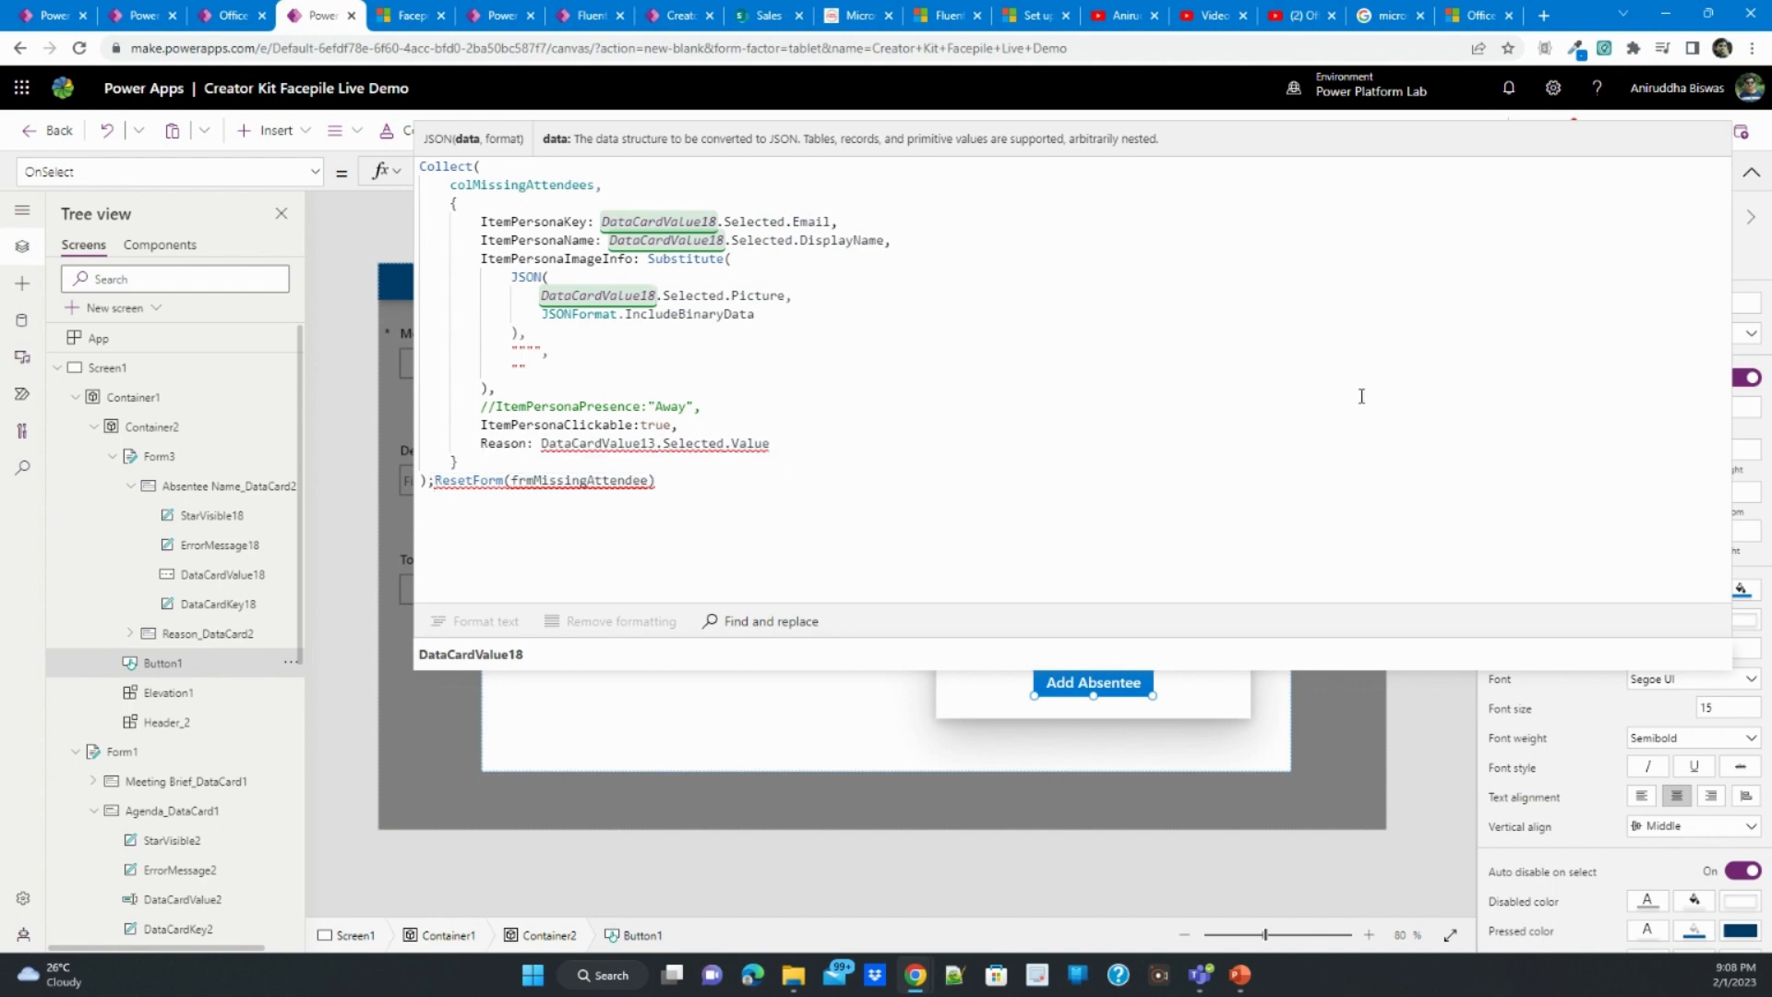
click(1751, 172)
- Change the ResetForm call in the Add Absentee button's formula to reset Form3, the dialog's absentee form
click(1094, 531)
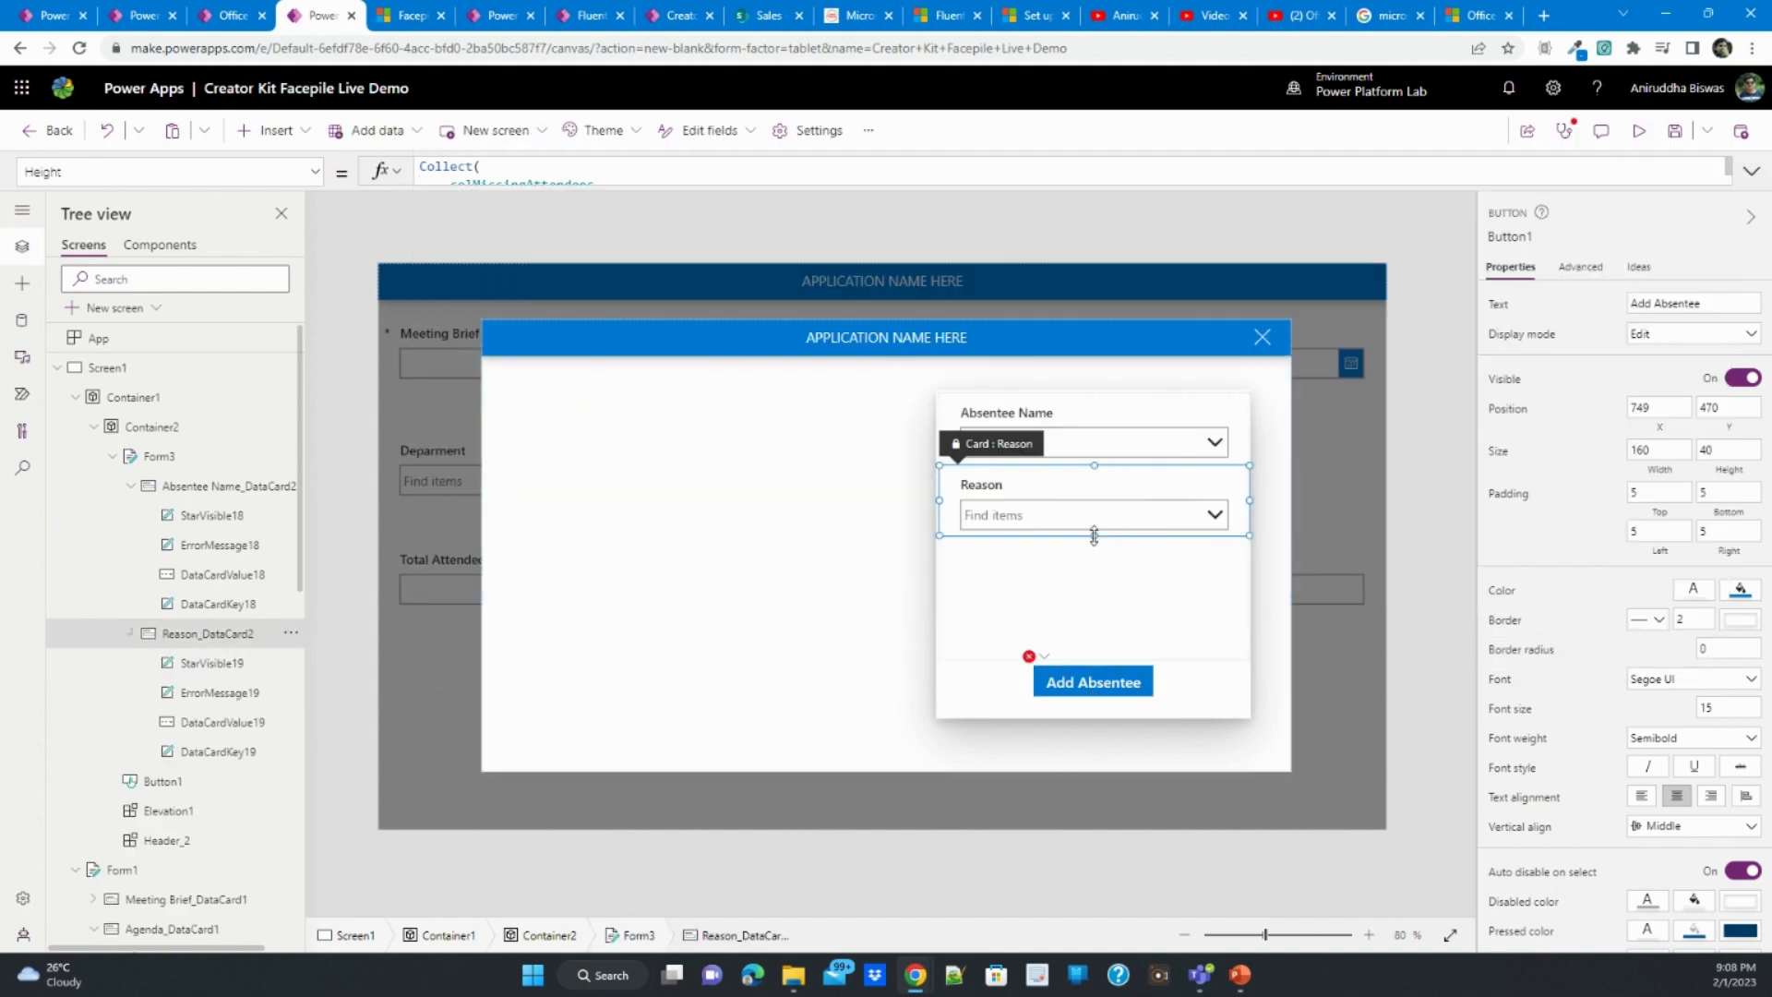
click(277, 459)
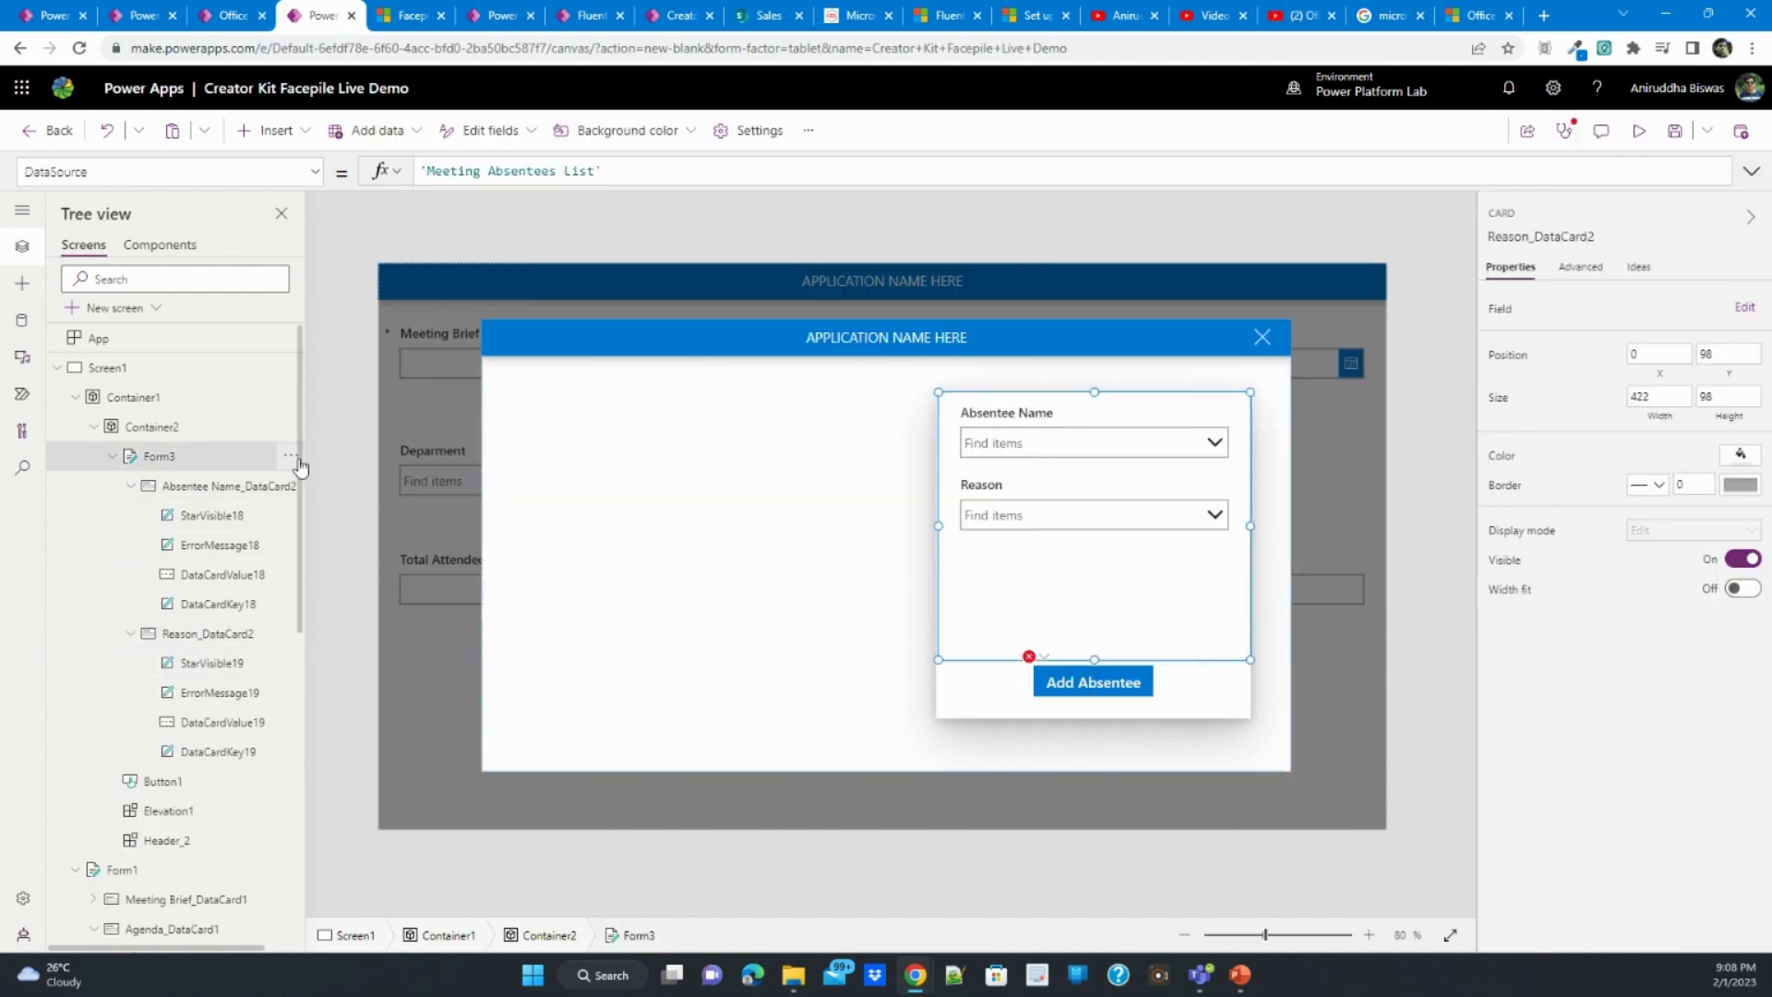
click(289, 461)
click(1077, 680)
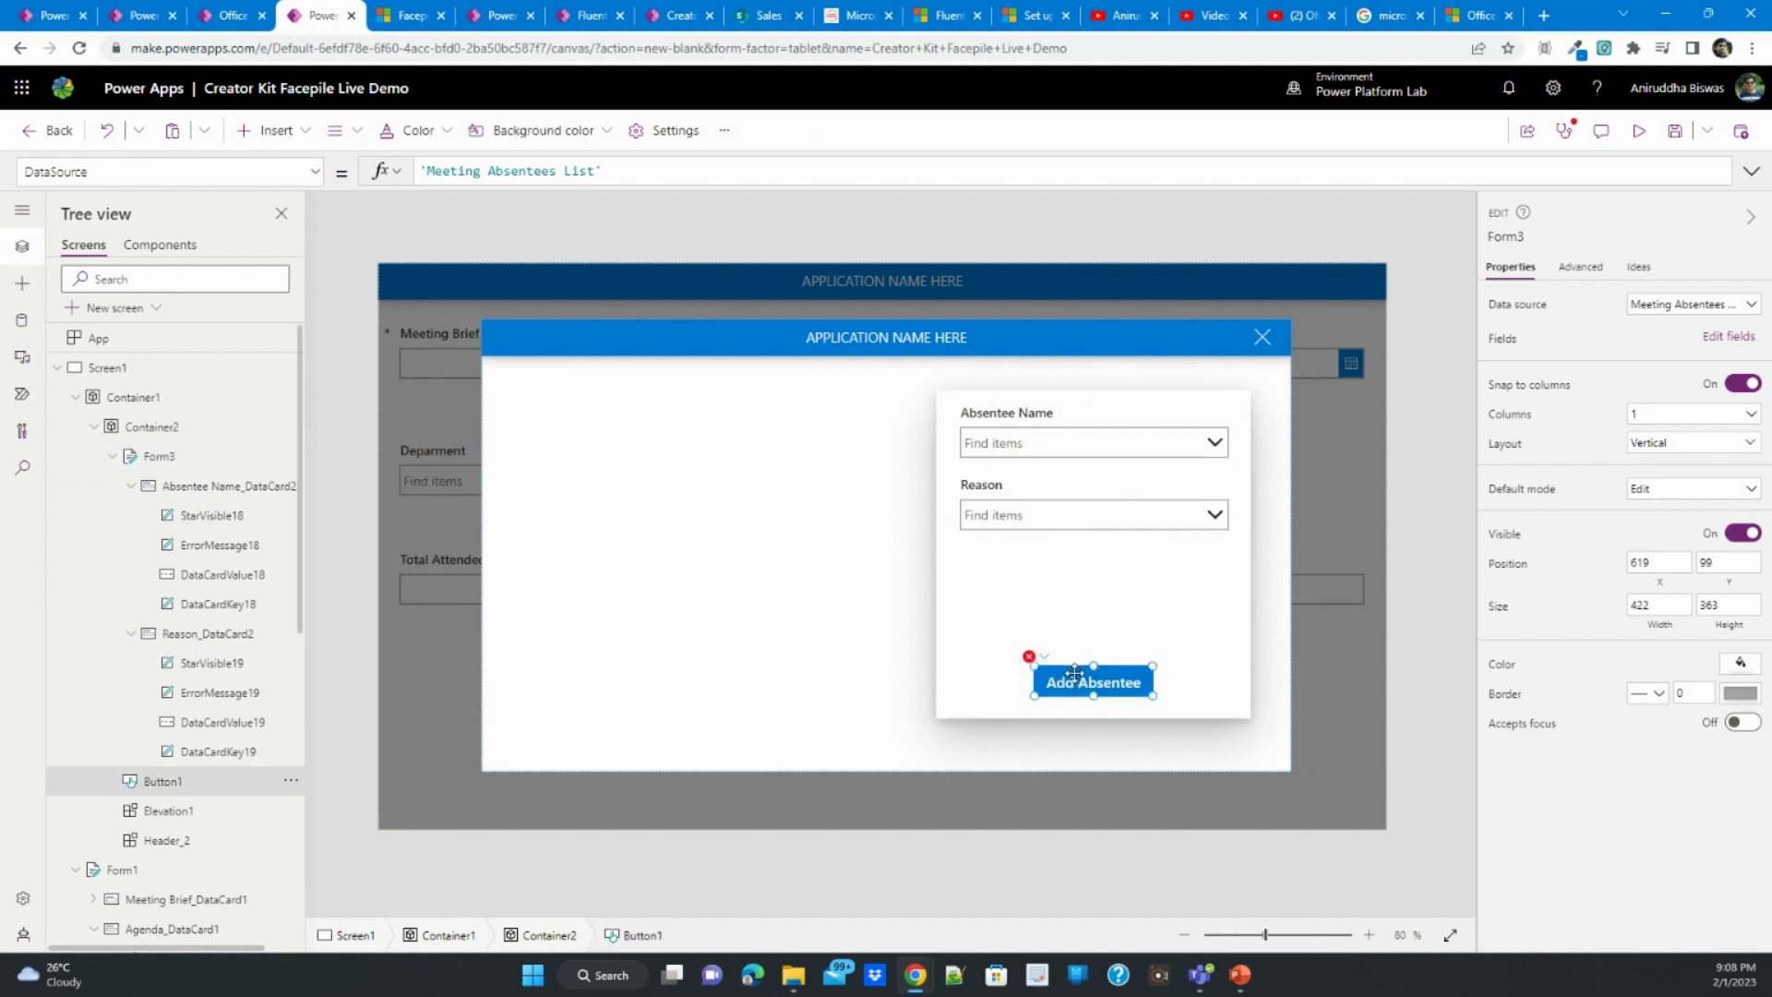
click(1751, 171)
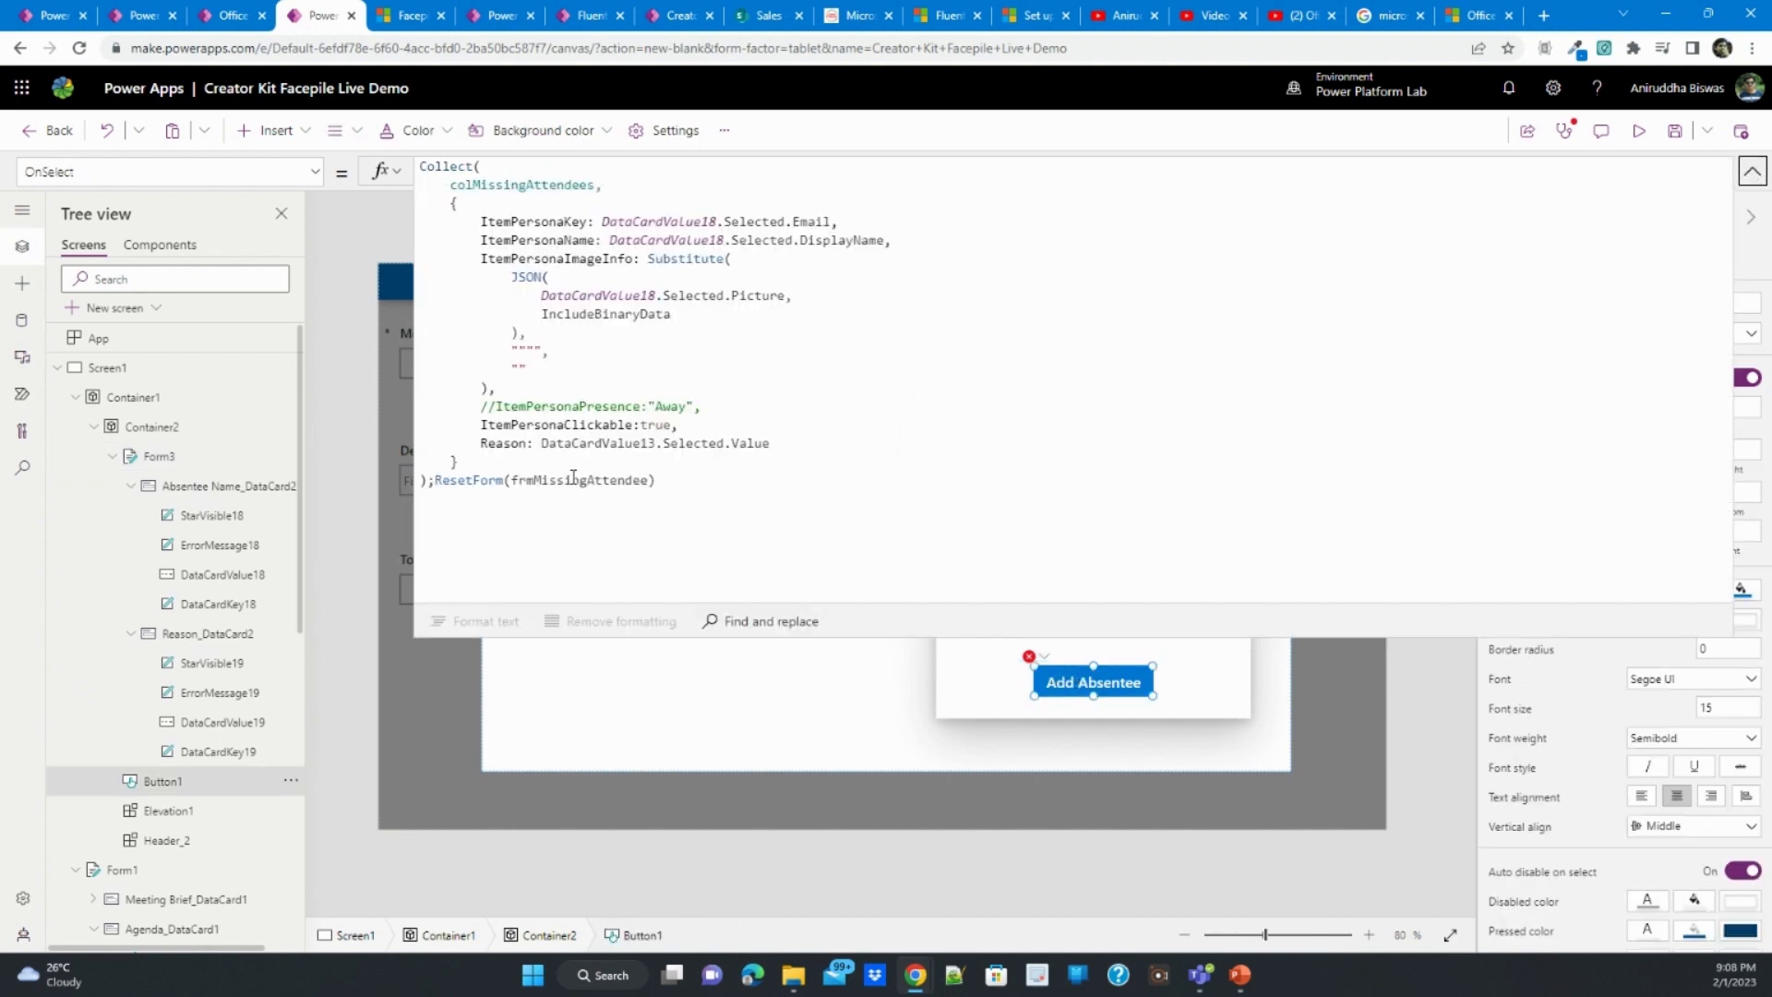
double_click(572, 477)
key(BackSpace)
text(form)
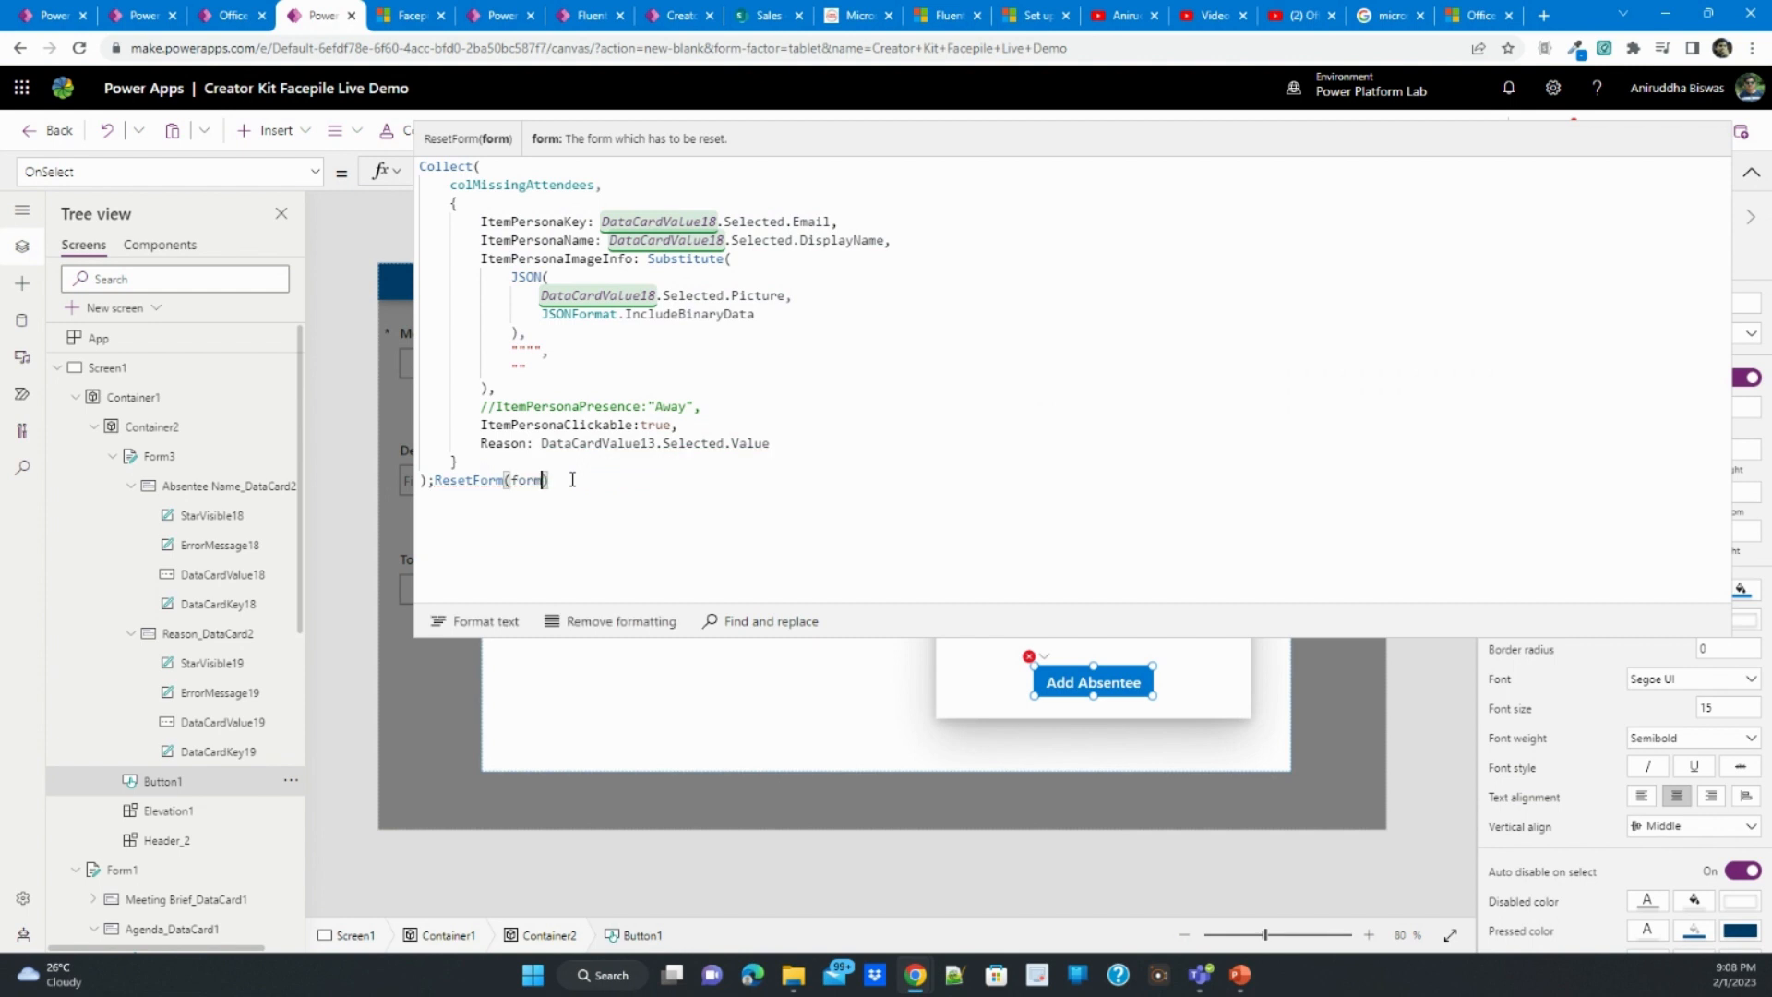
text(3)
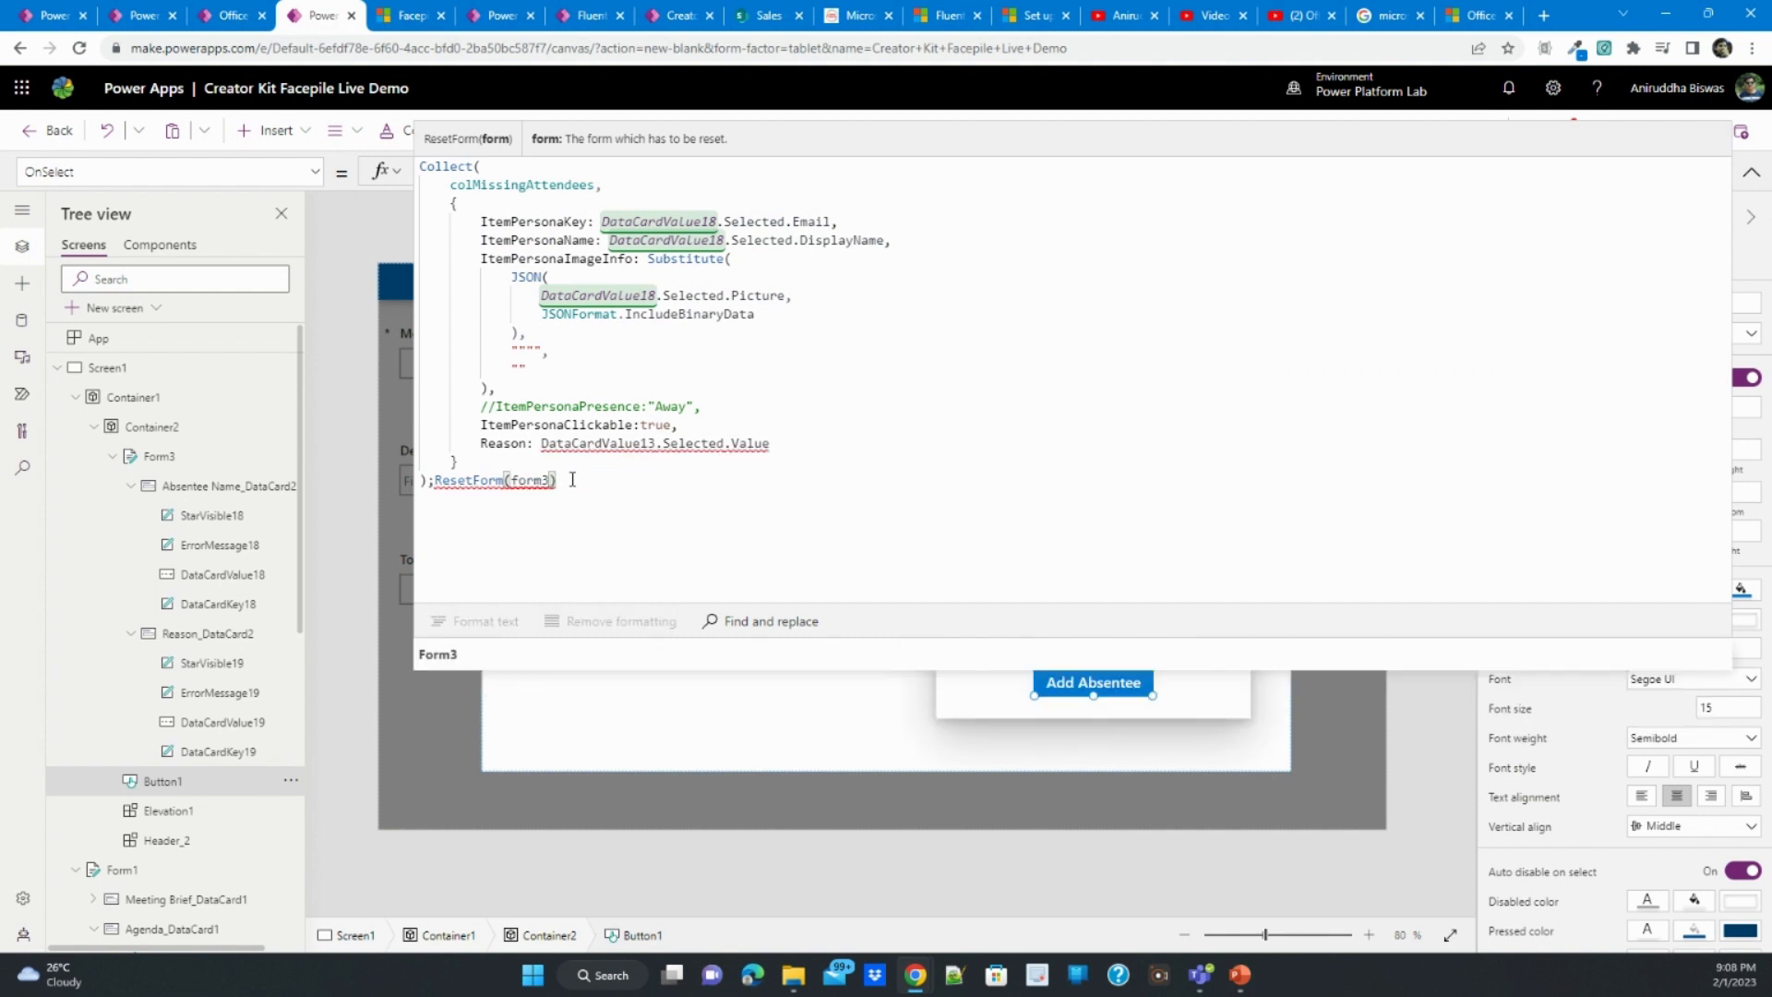
click(556, 651)
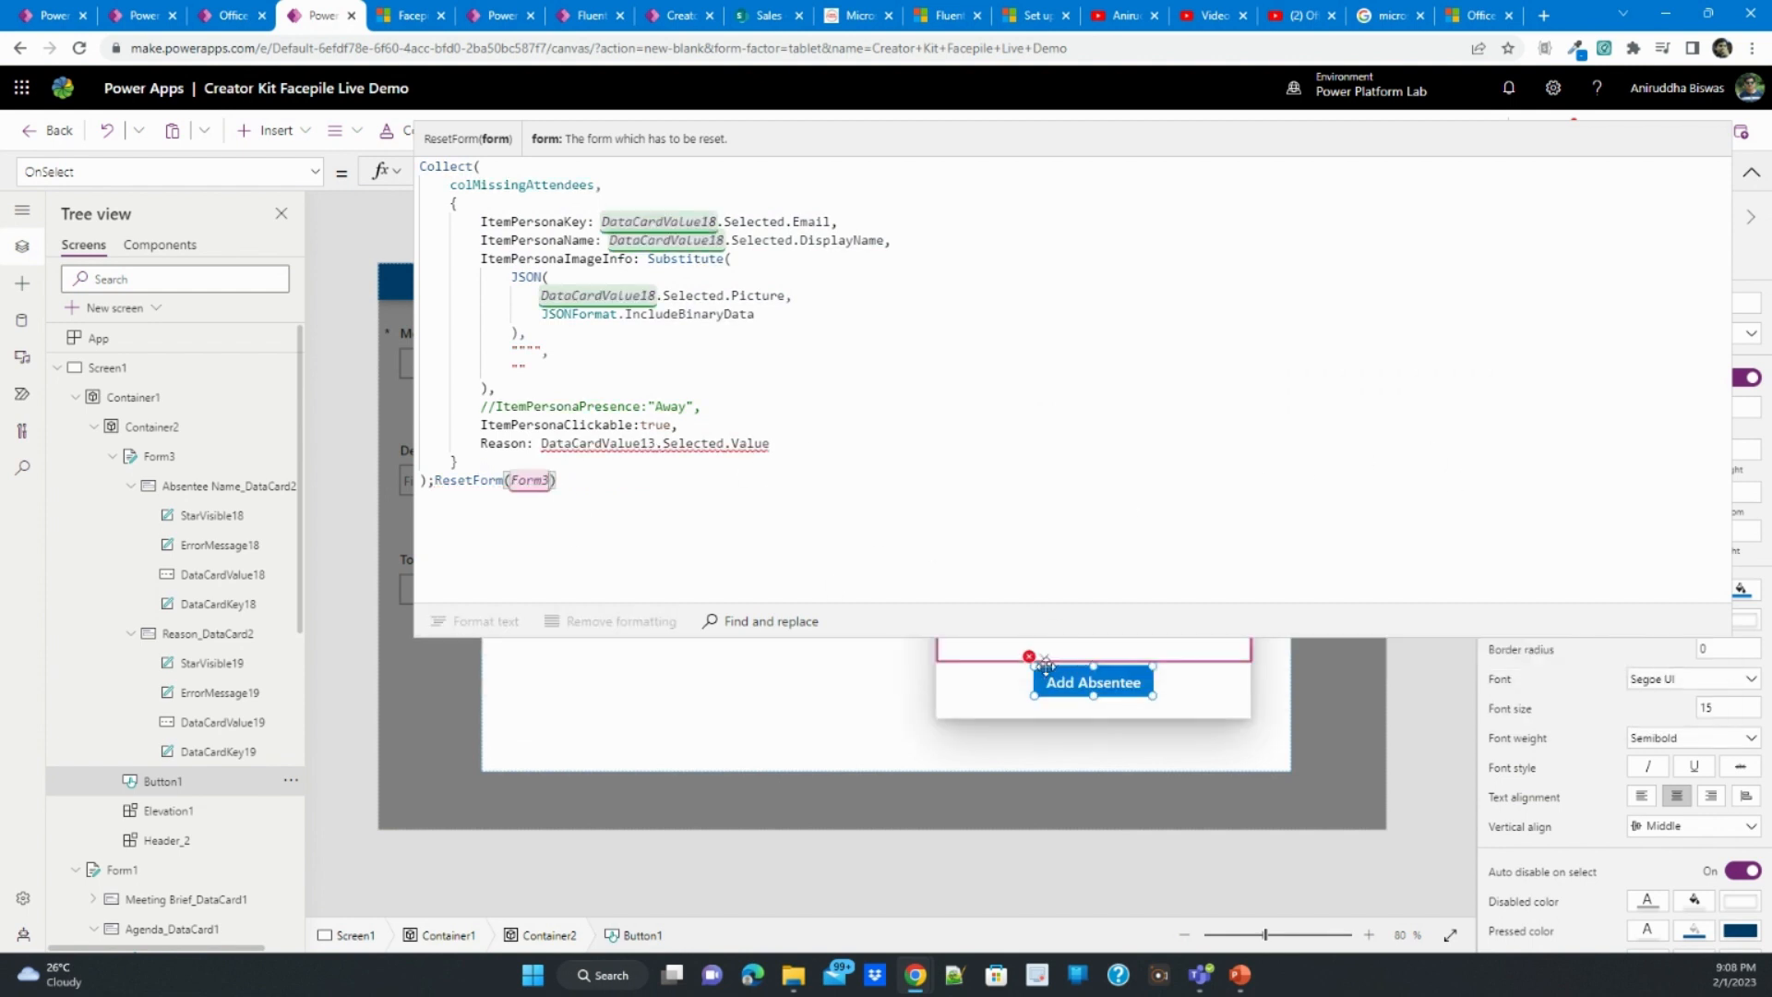
- Set the Reason entry in the Add Absentee button's formula to the Reason combo box value, DataCardValue19.Selected.Value
click(707, 451)
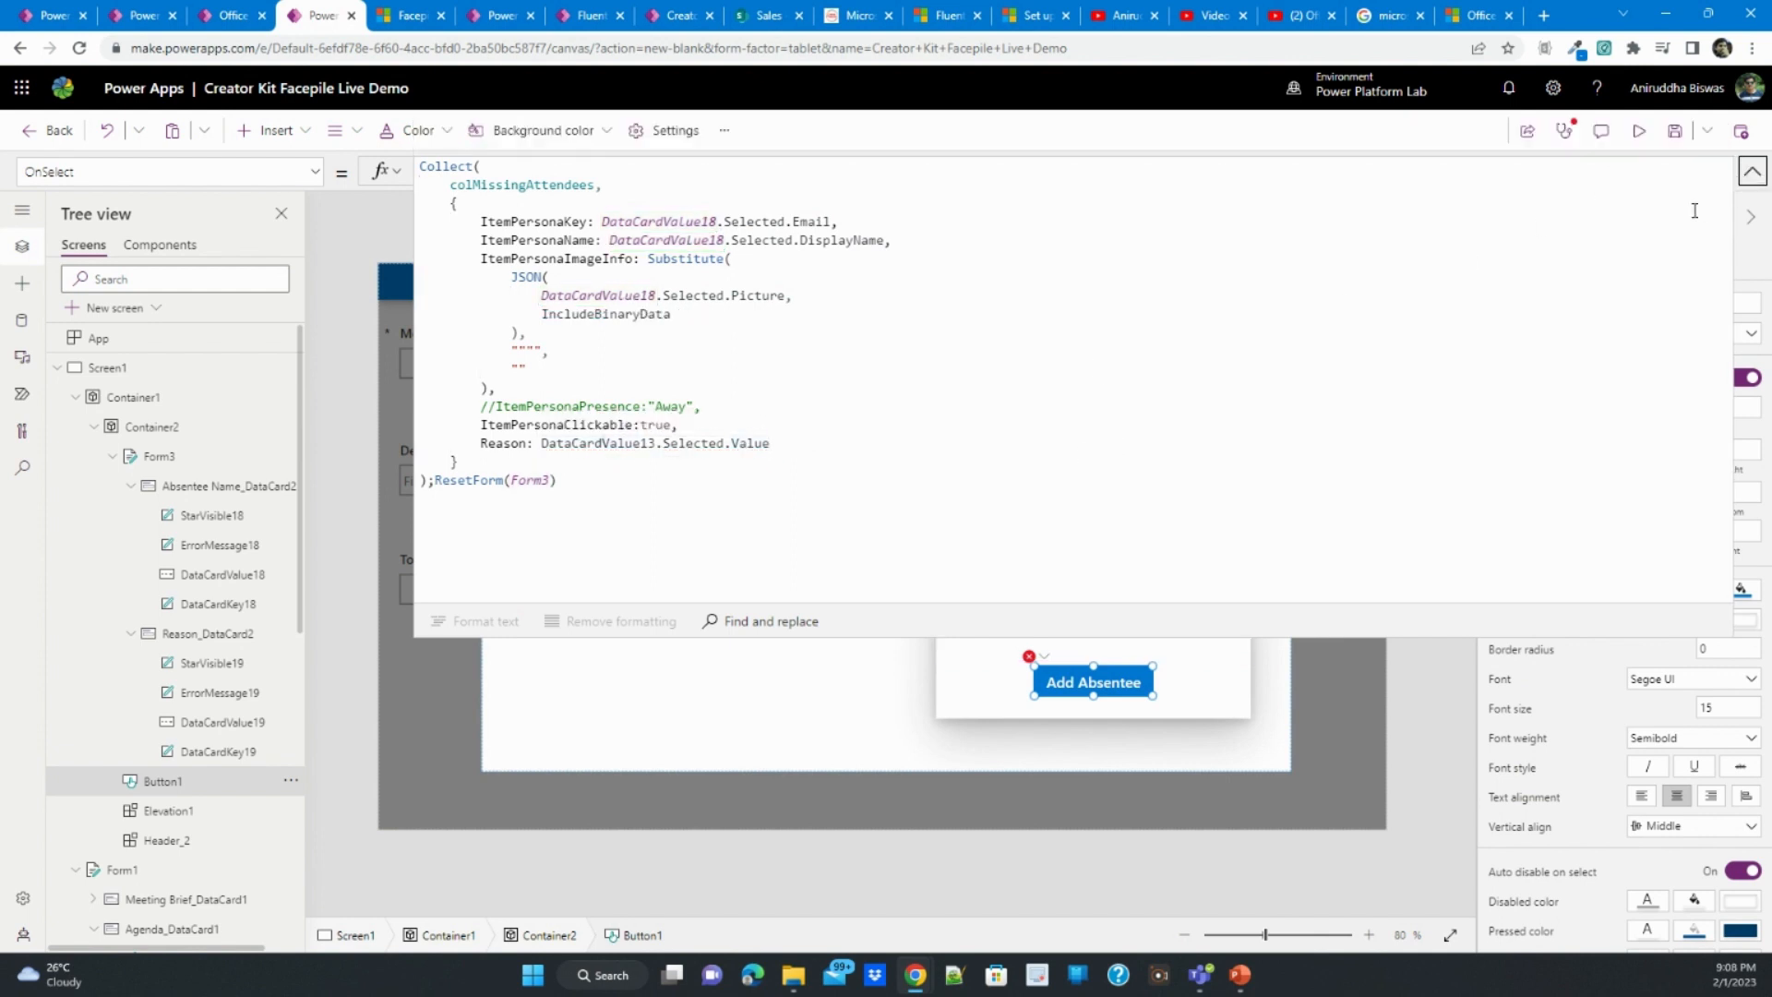
click(1751, 171)
click(1092, 507)
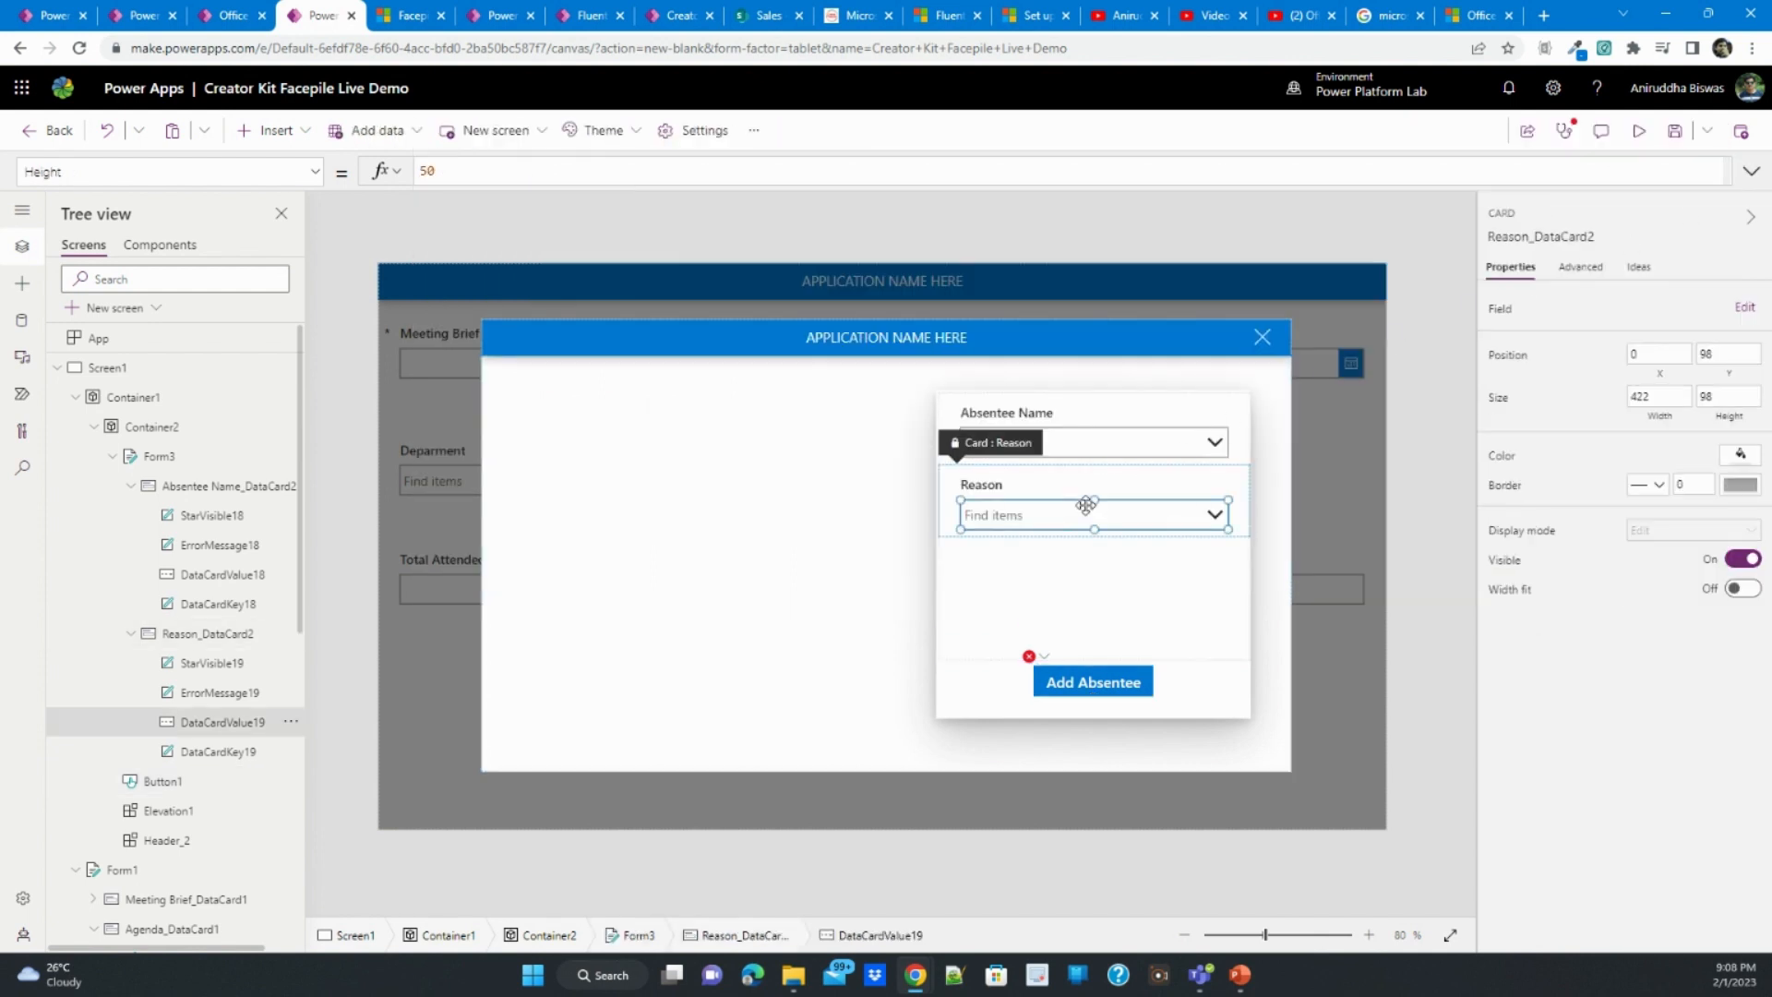
click(1598, 240)
key(ctrl+c)
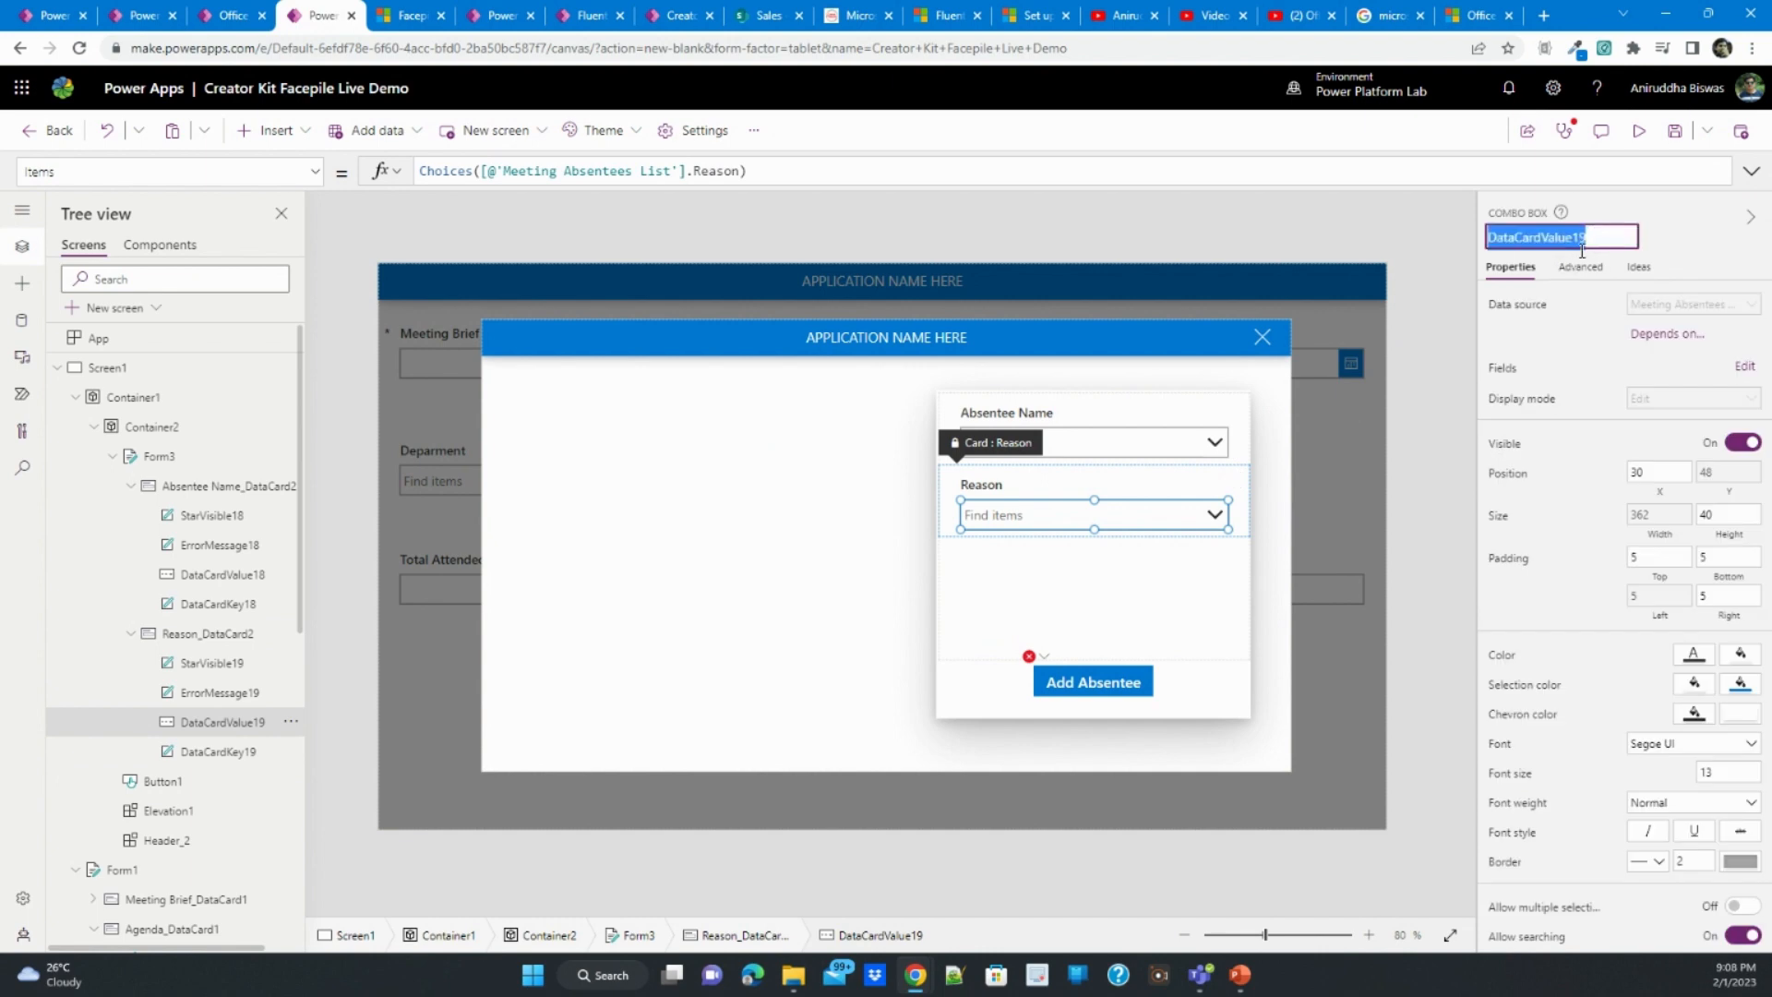
click(1038, 658)
click(1041, 677)
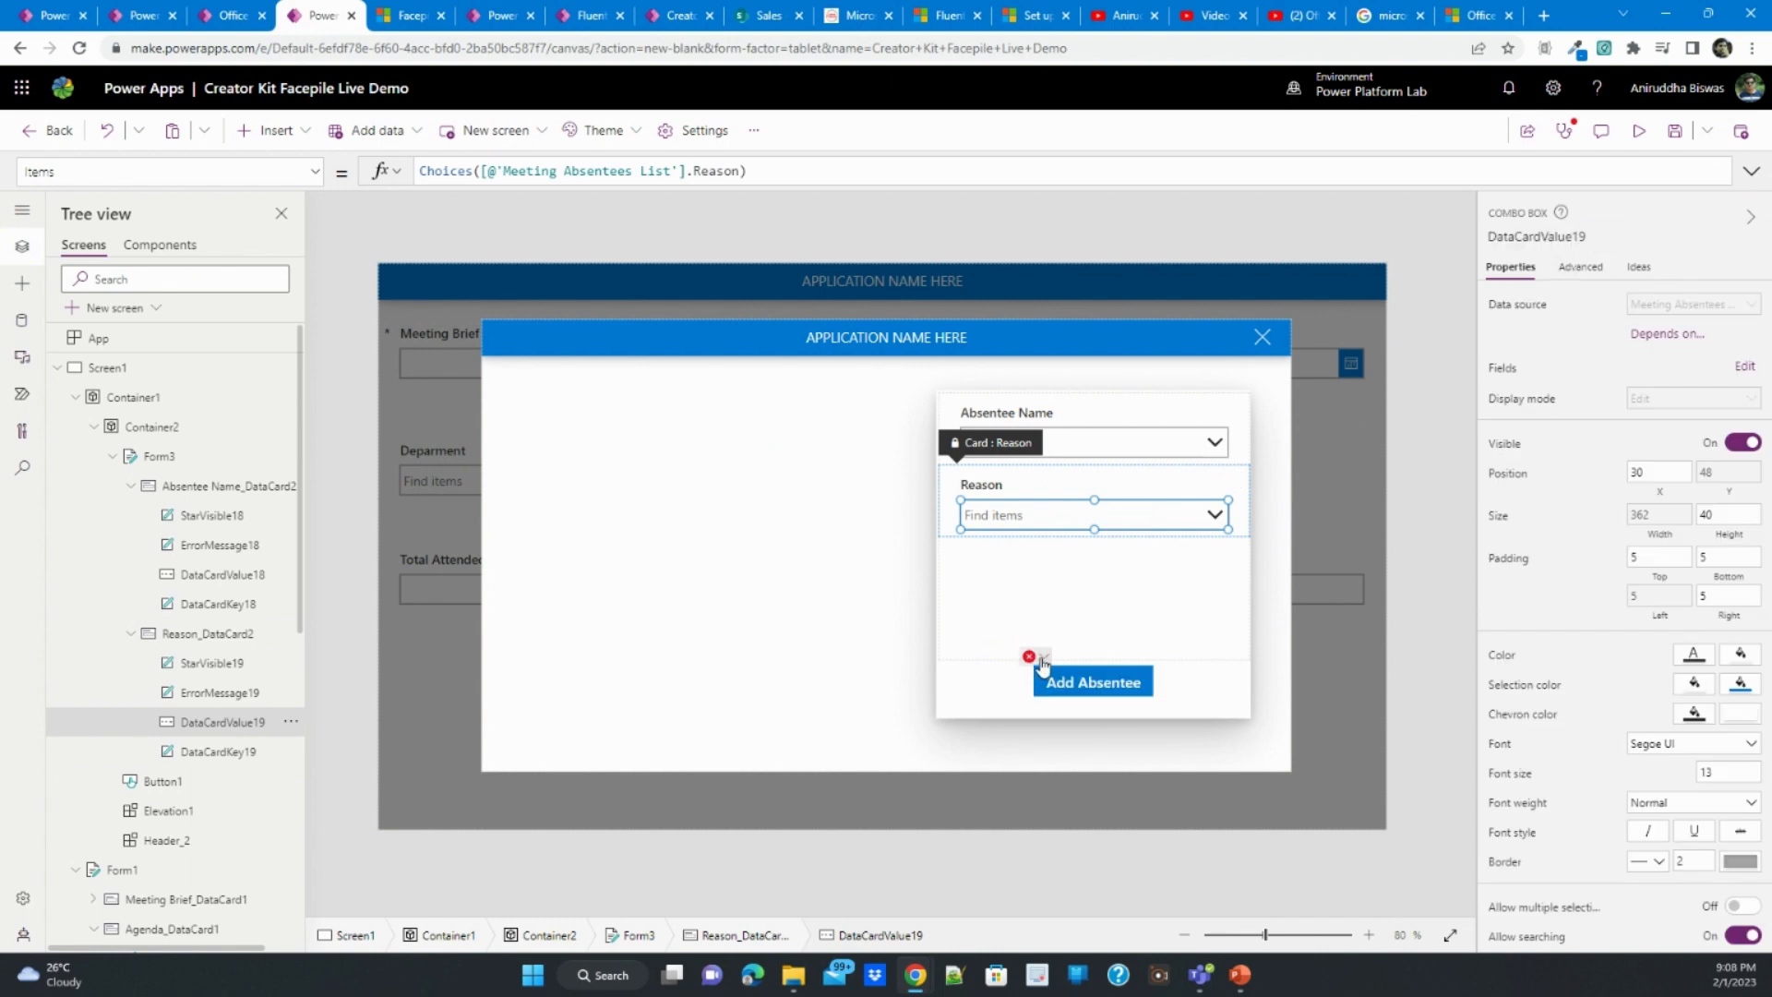
click(1030, 657)
click(1067, 680)
click(1752, 171)
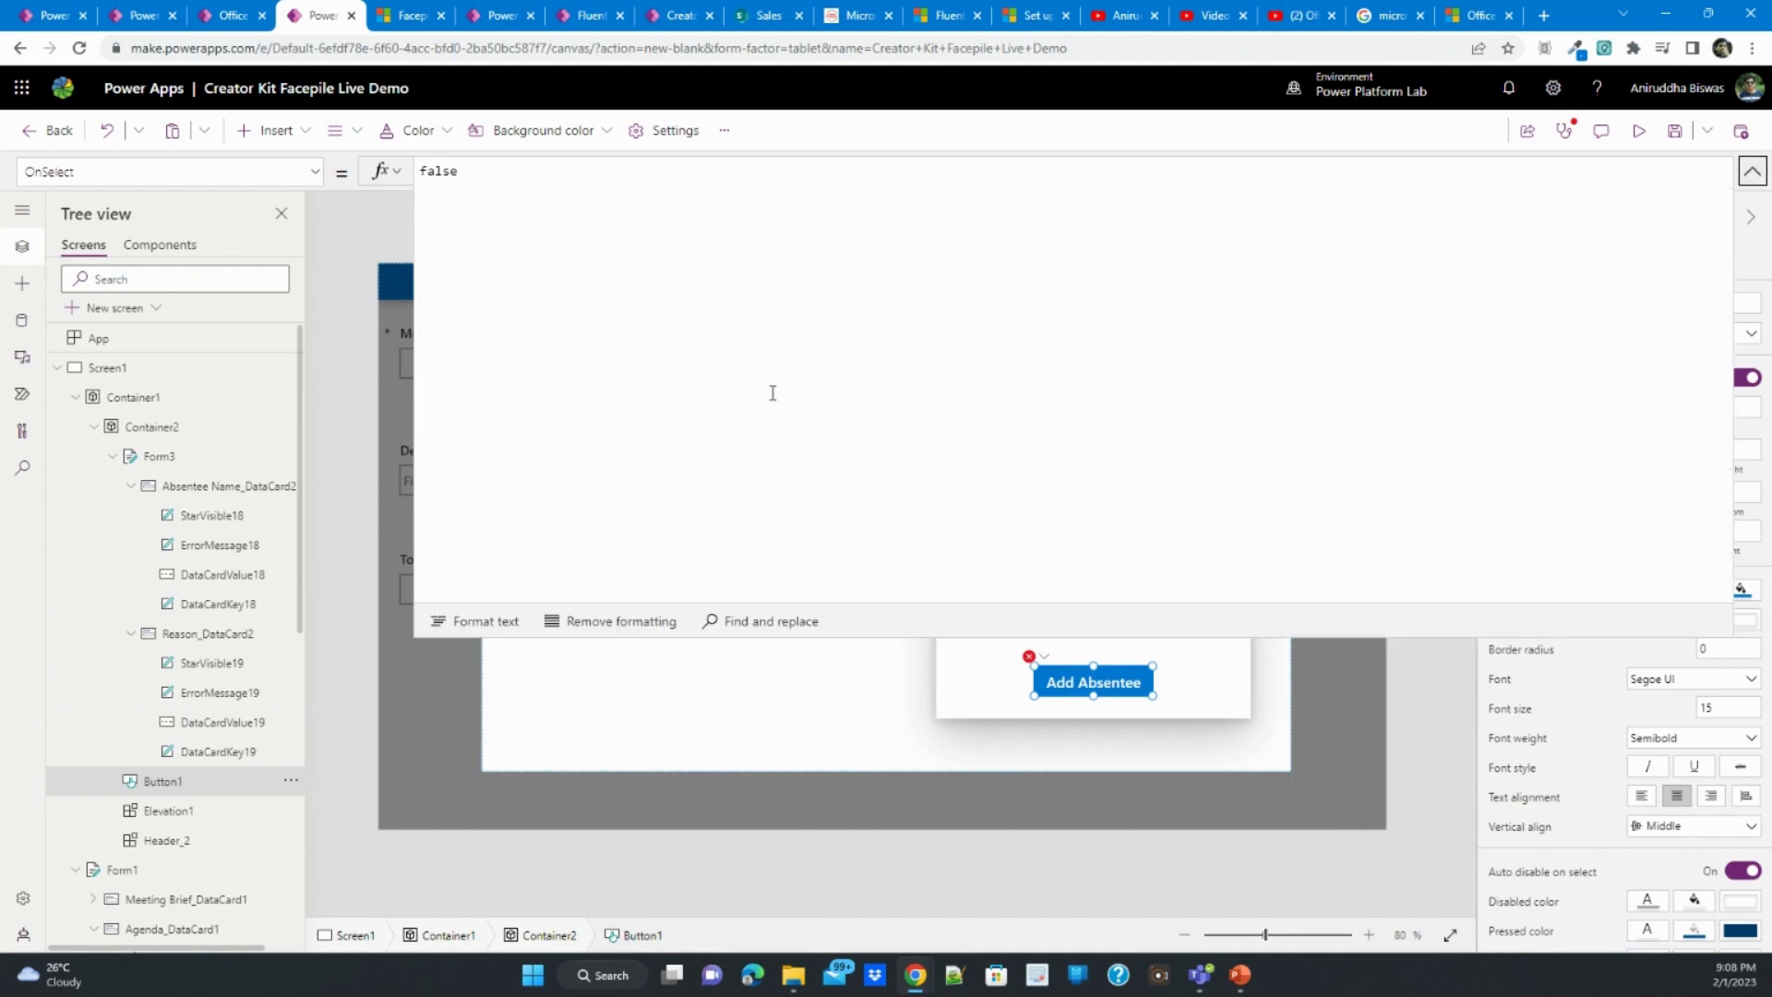
click(1036, 658)
click(1049, 680)
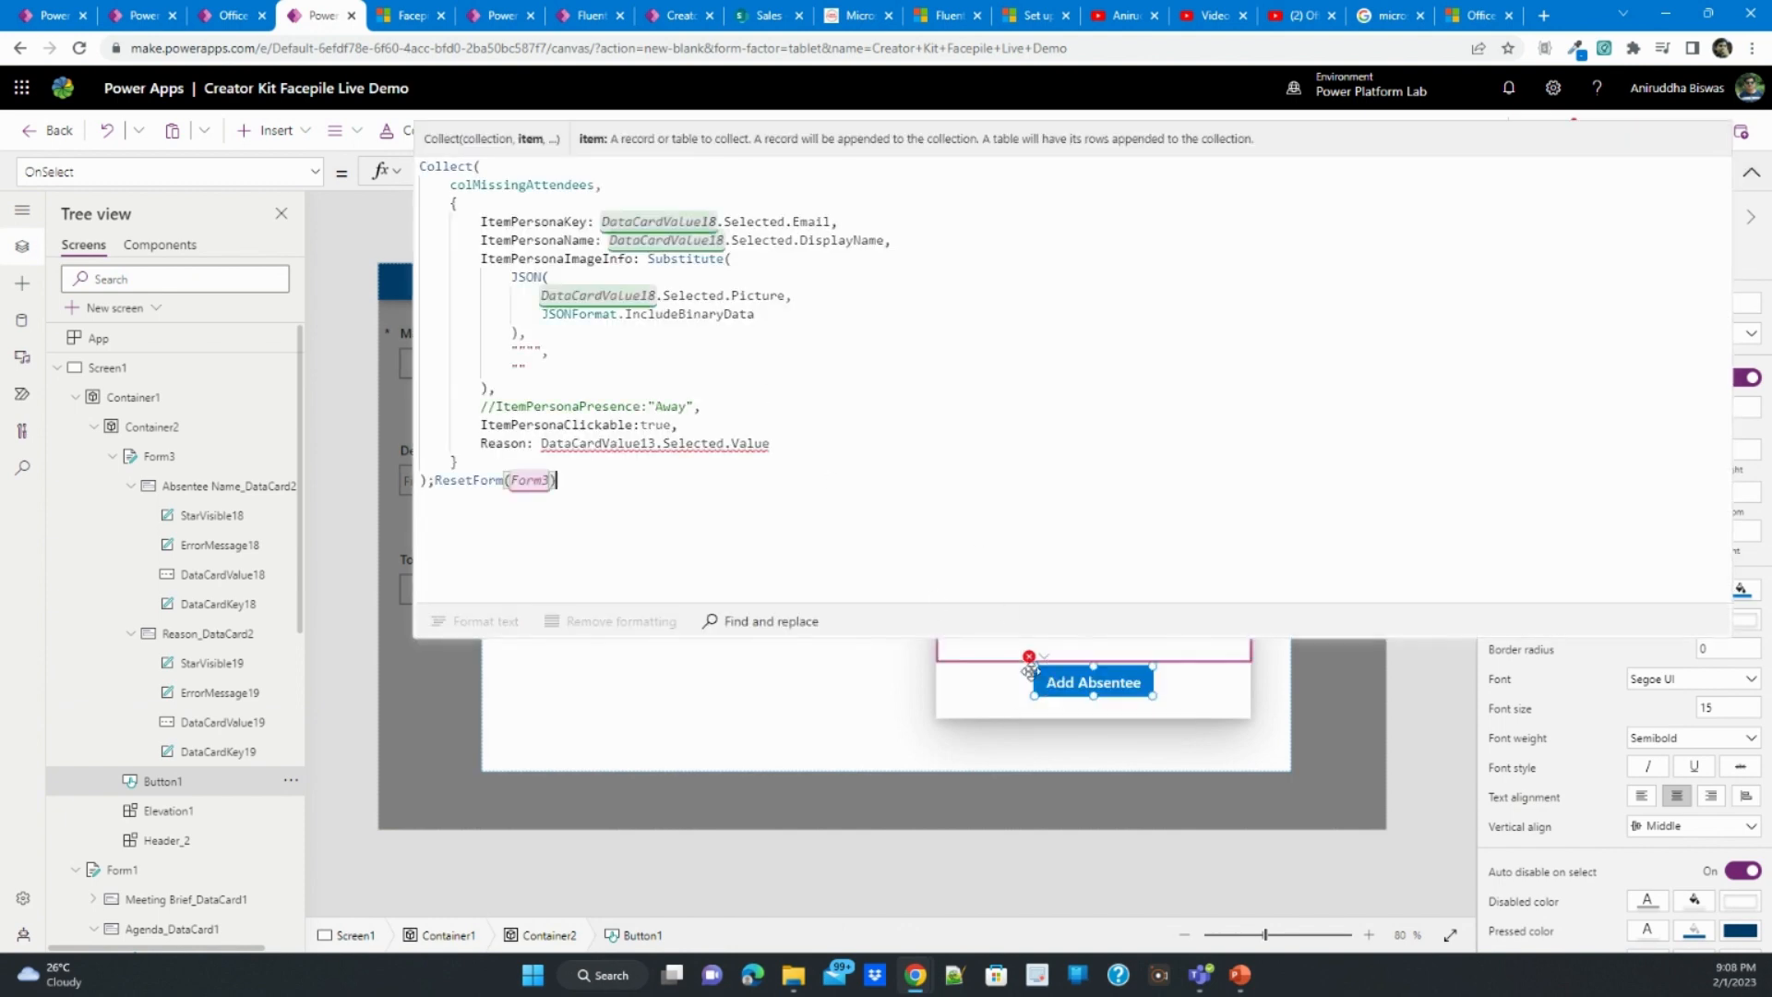
click(621, 447)
double_click(620, 447)
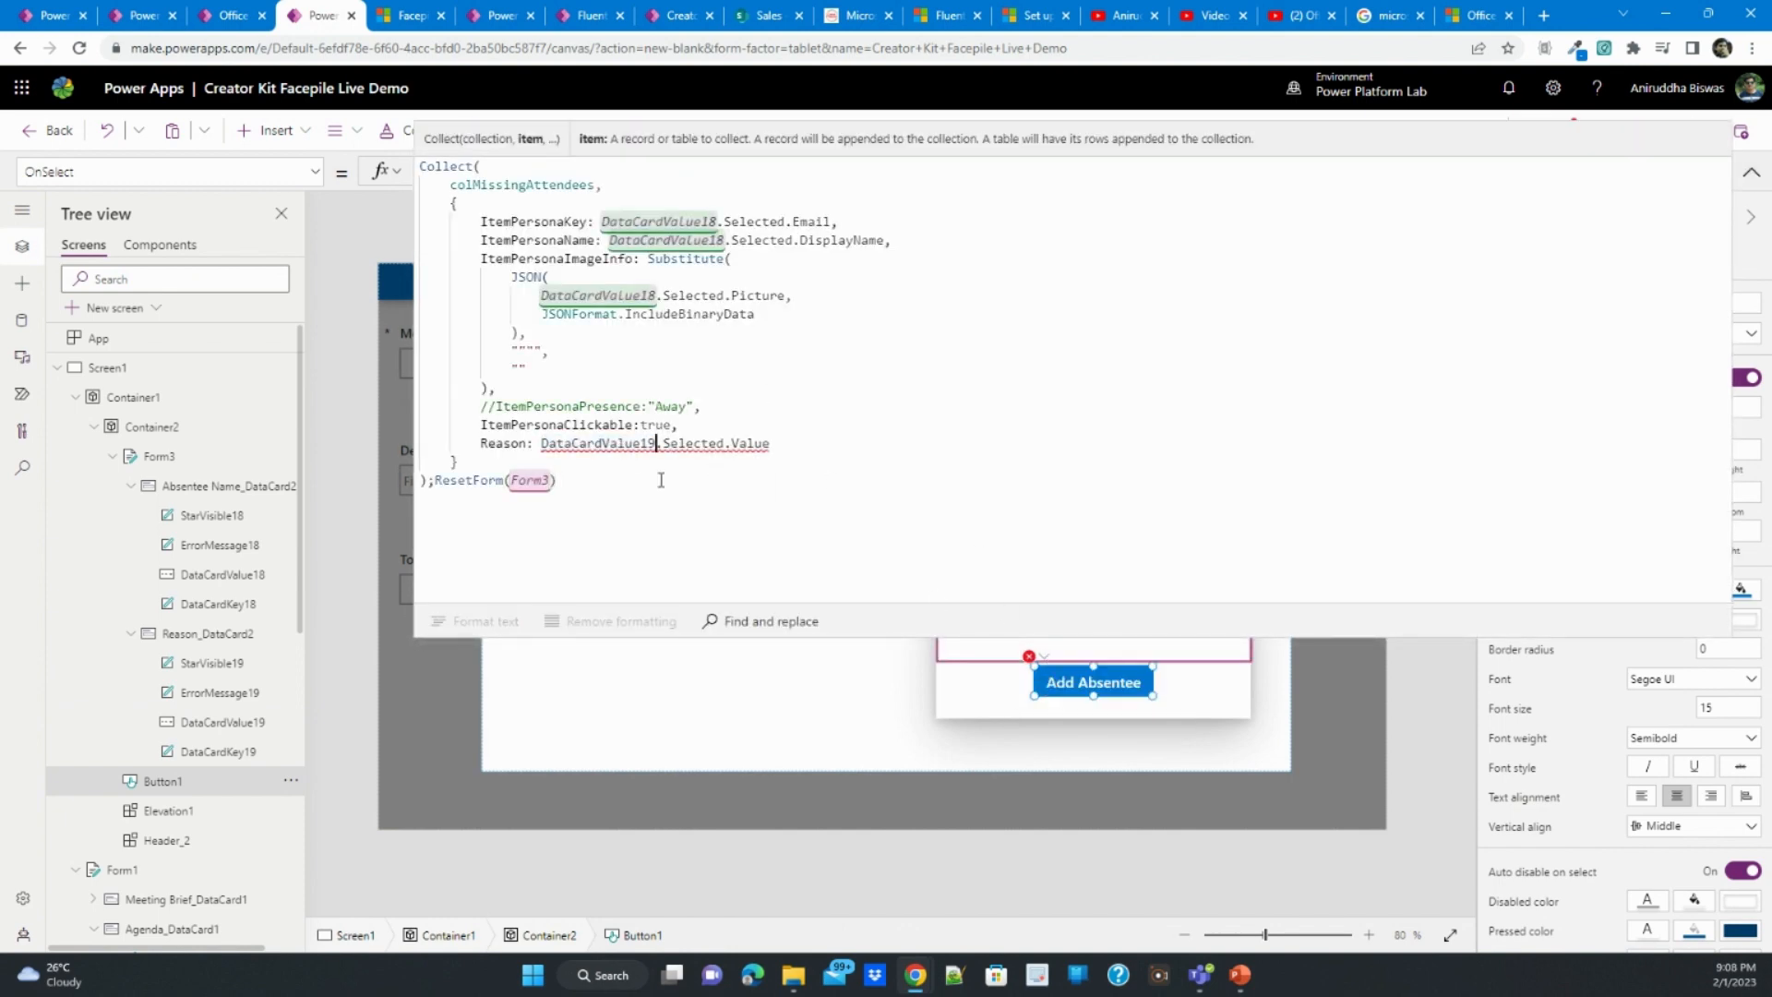
key(ctrl+v)
click(1752, 171)
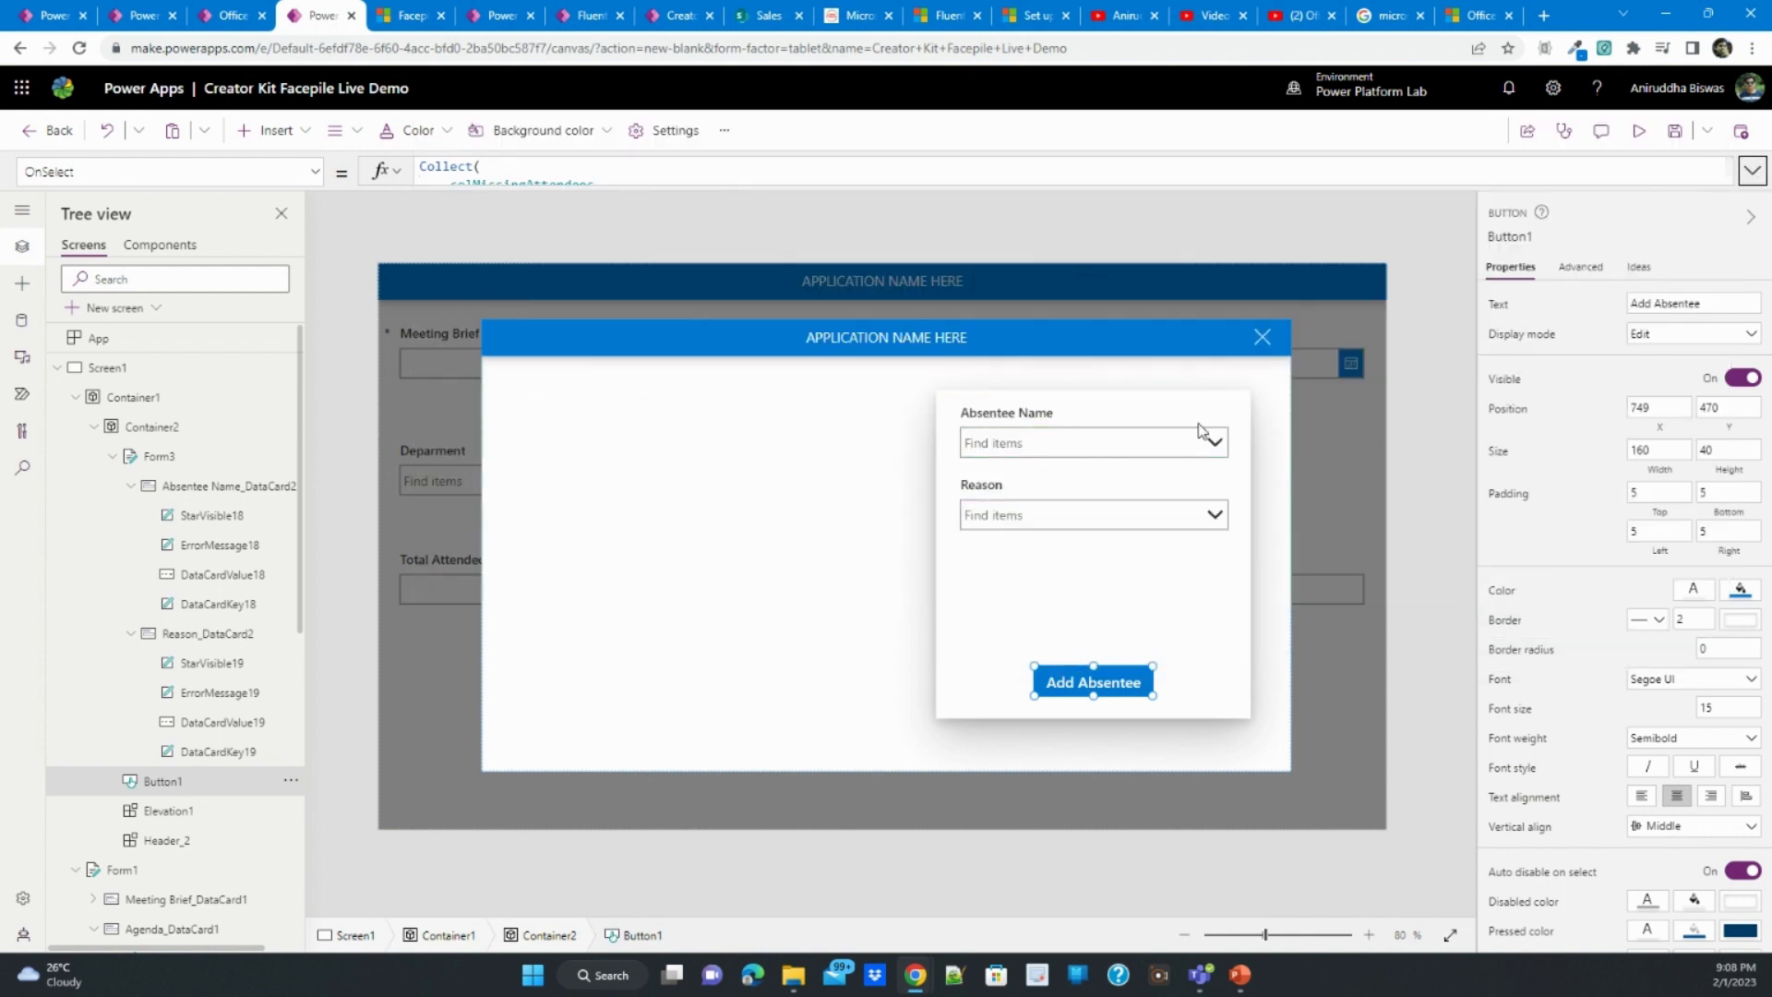
click(1753, 172)
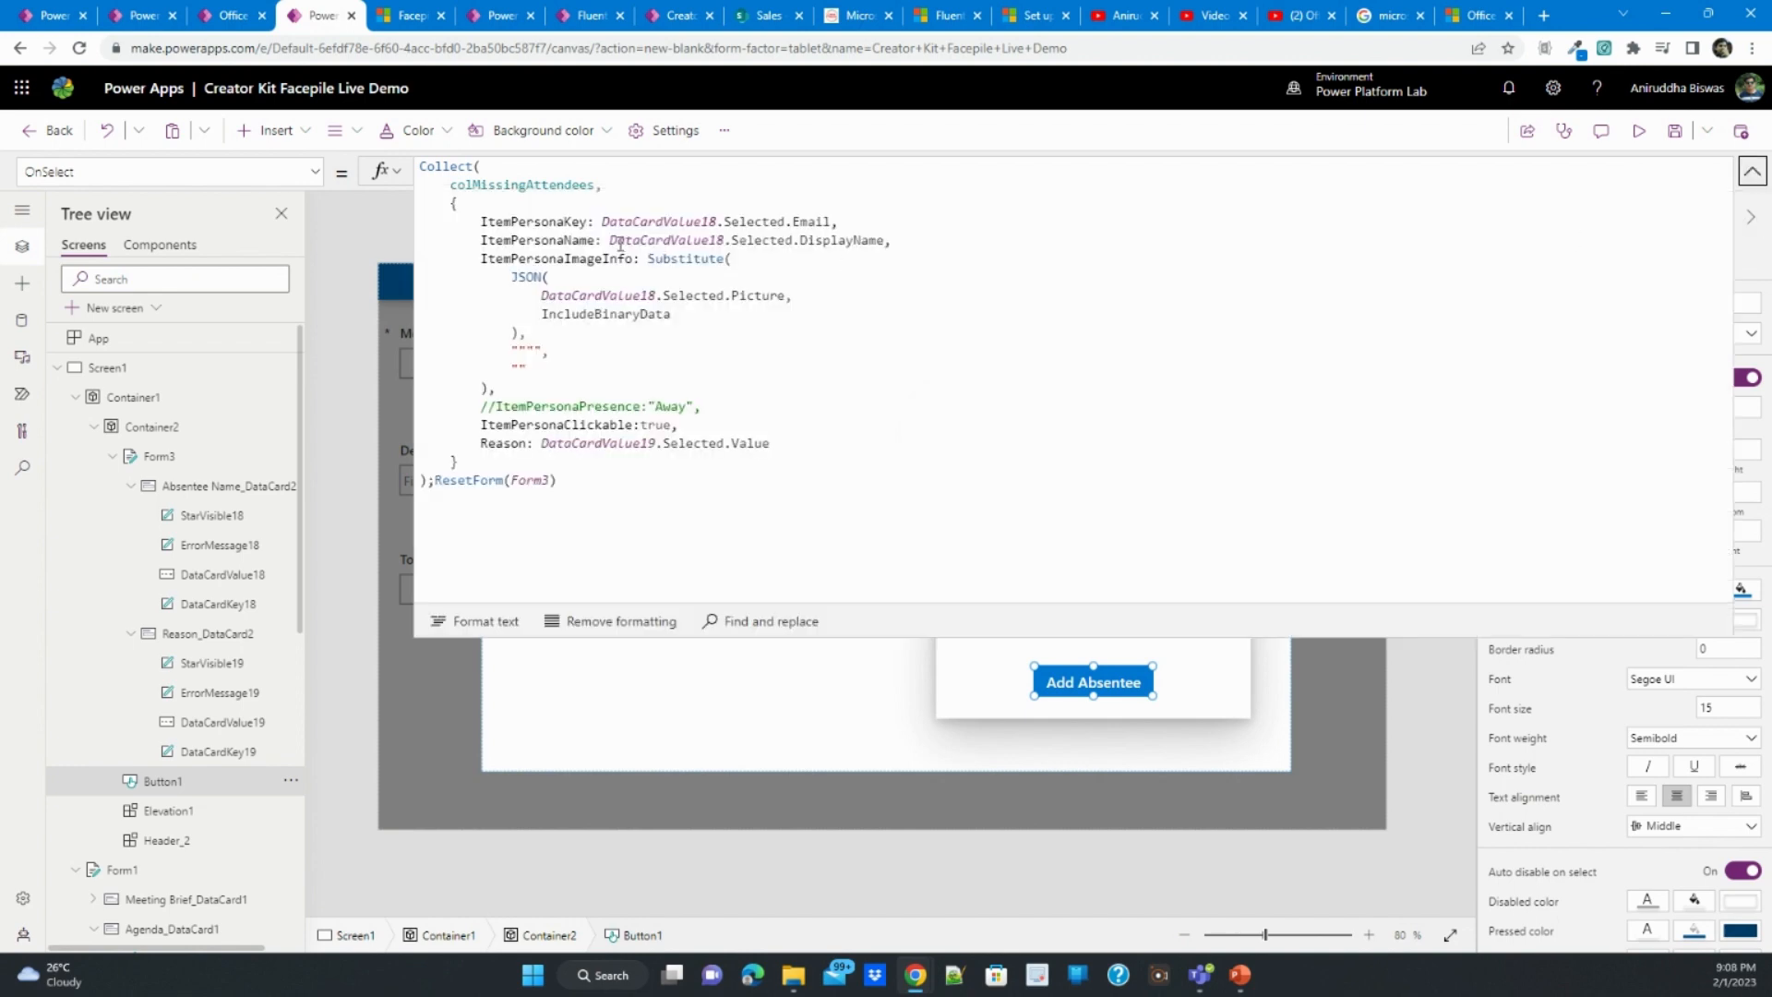
click(1752, 172)
- Set the default mode of the absentee form to New and select the dialog container
click(1006, 576)
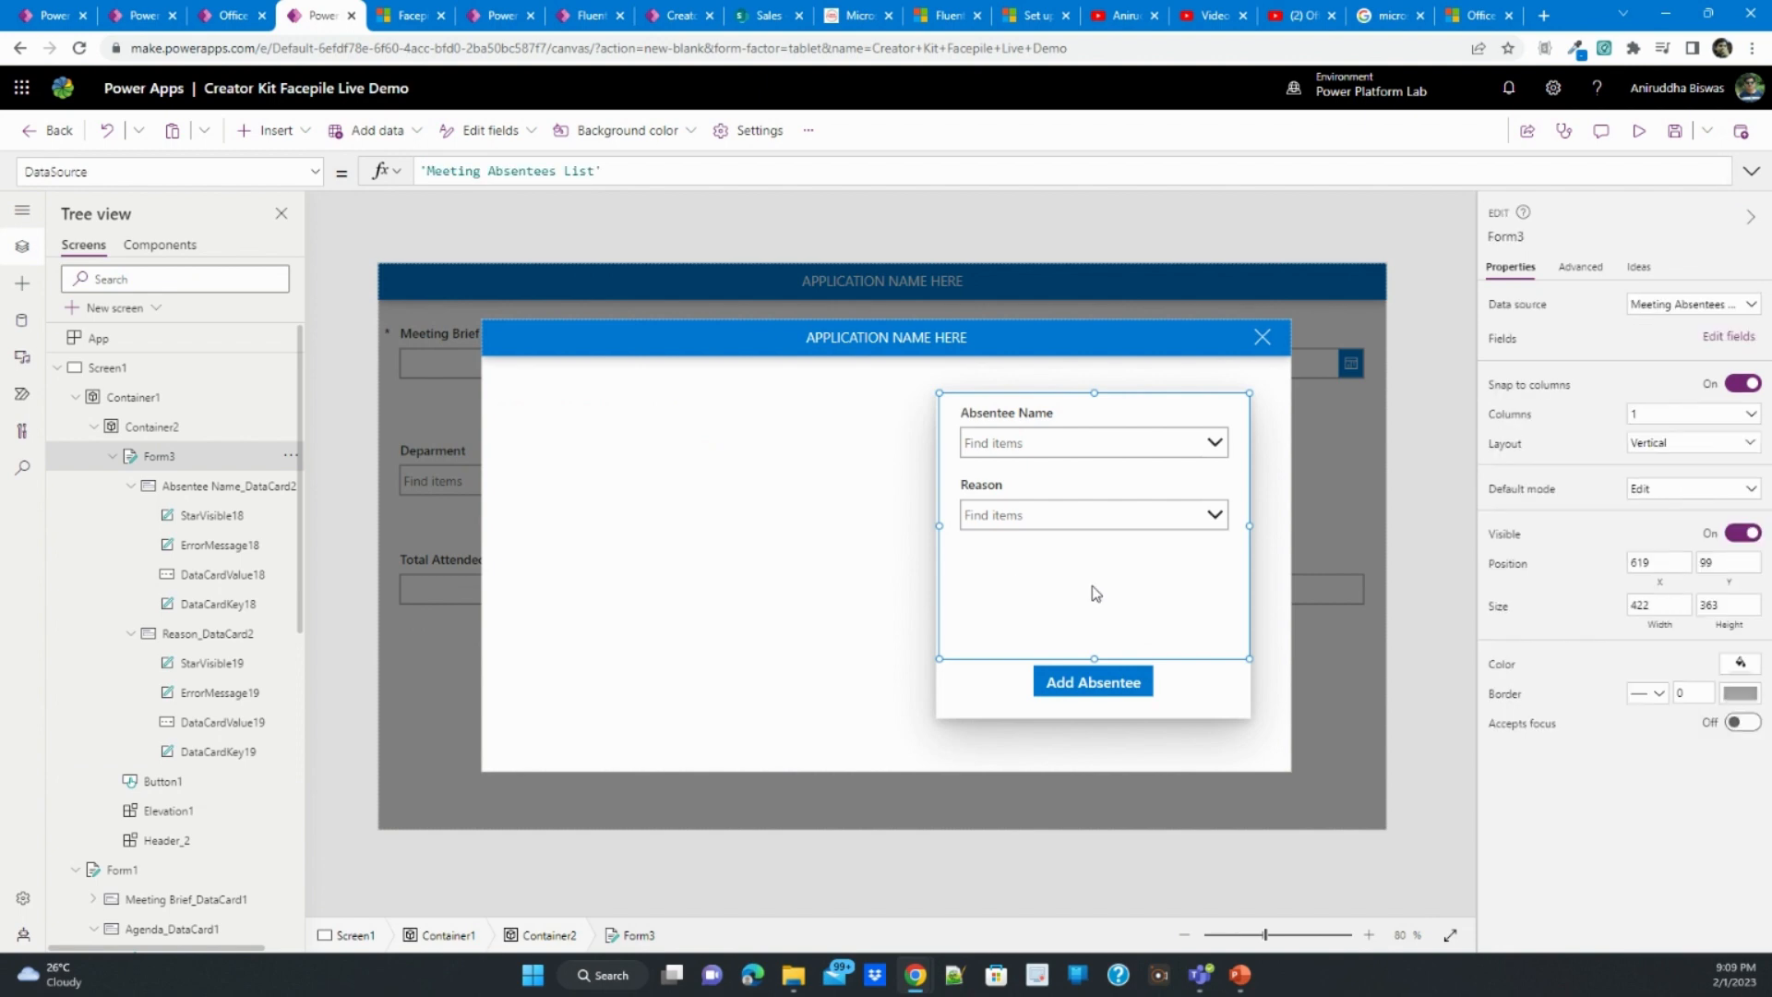
click(1671, 489)
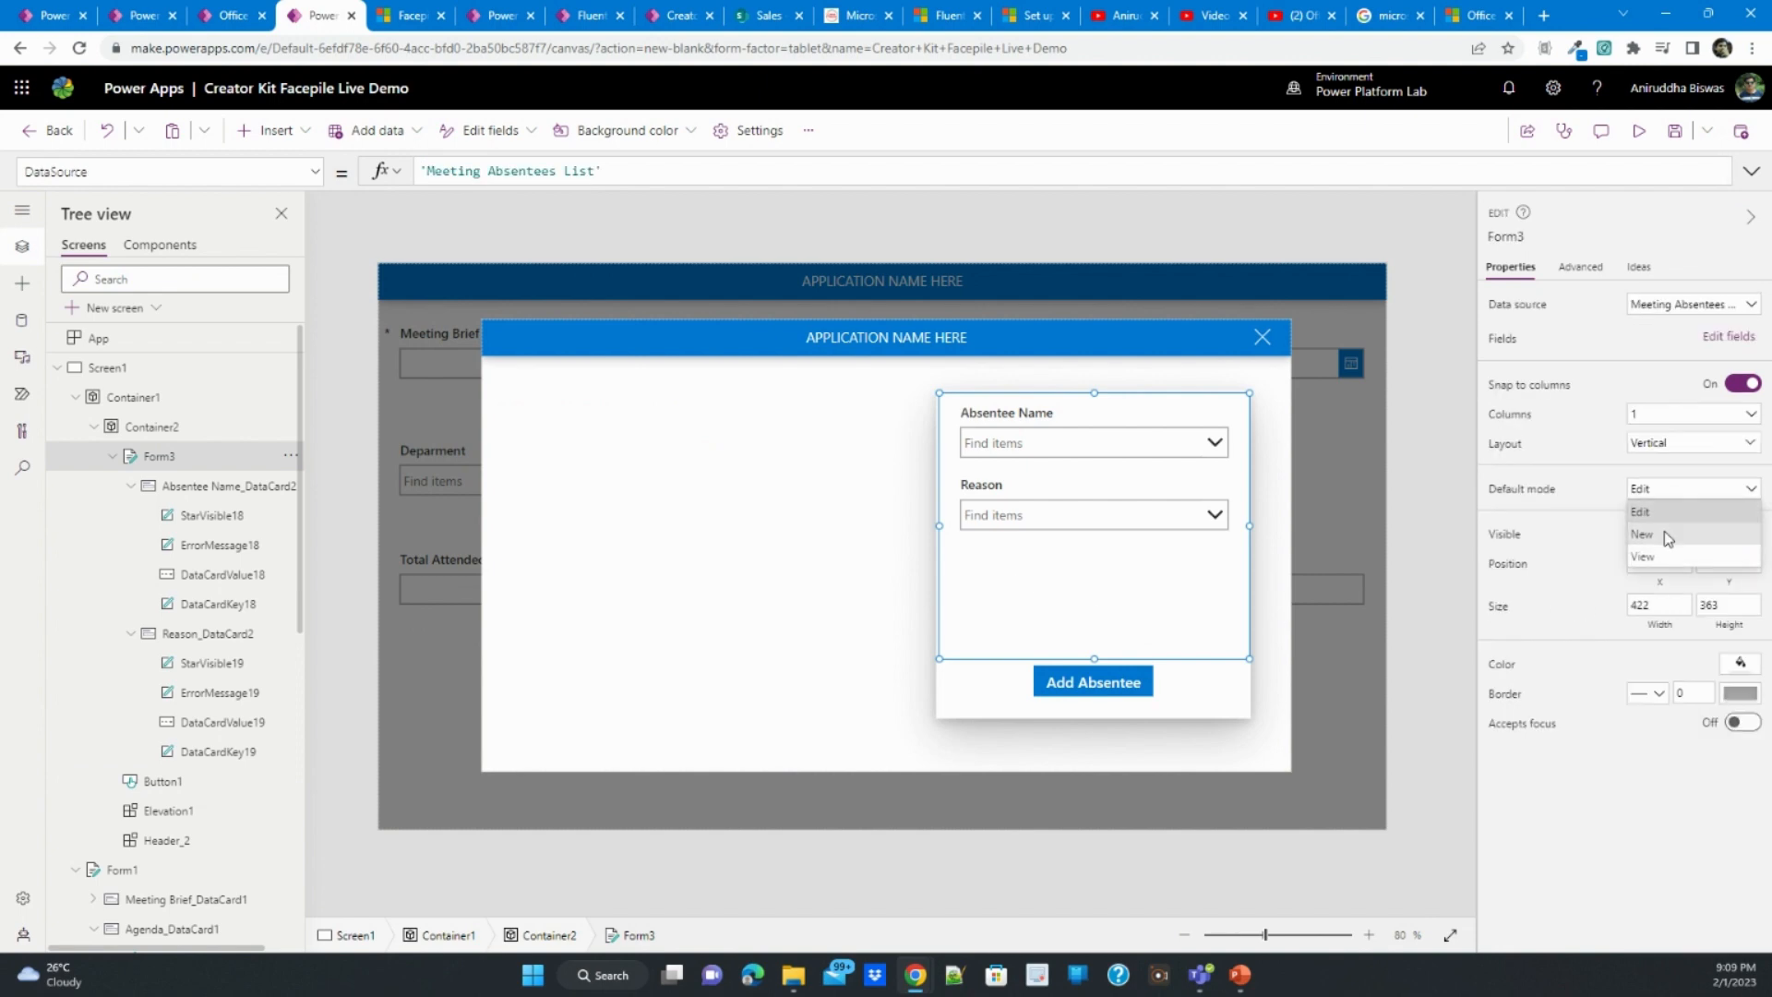
click(1666, 533)
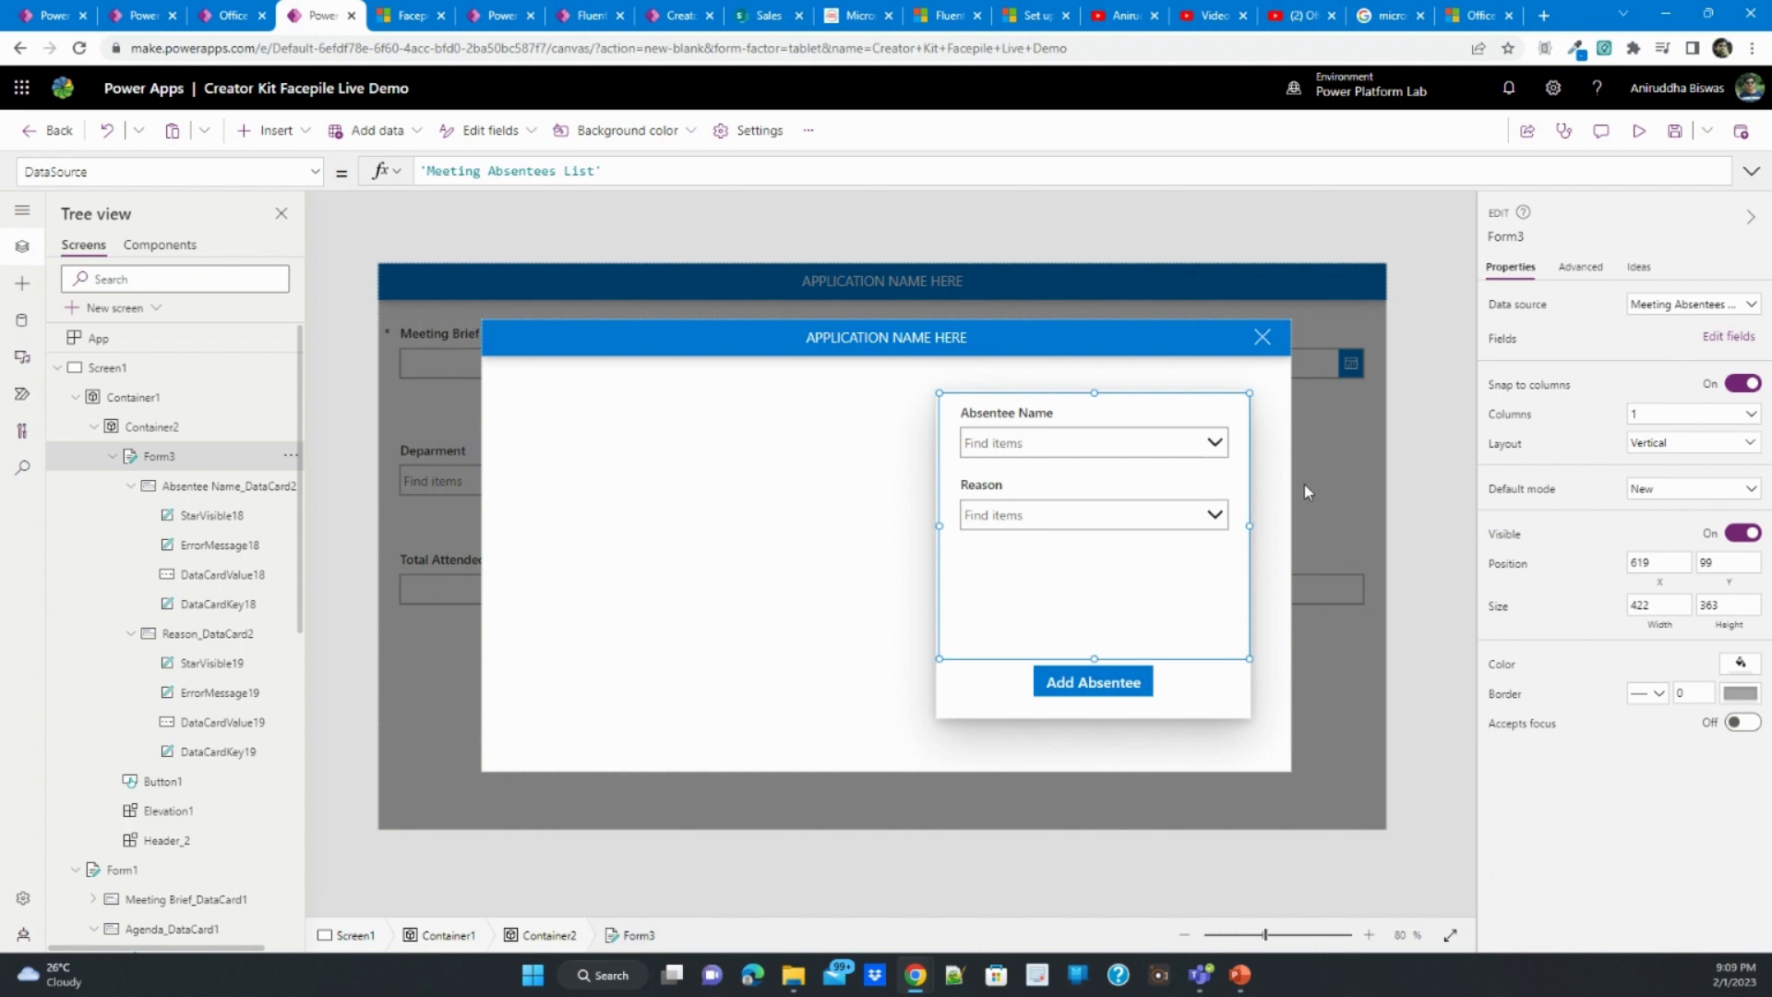
click(780, 503)
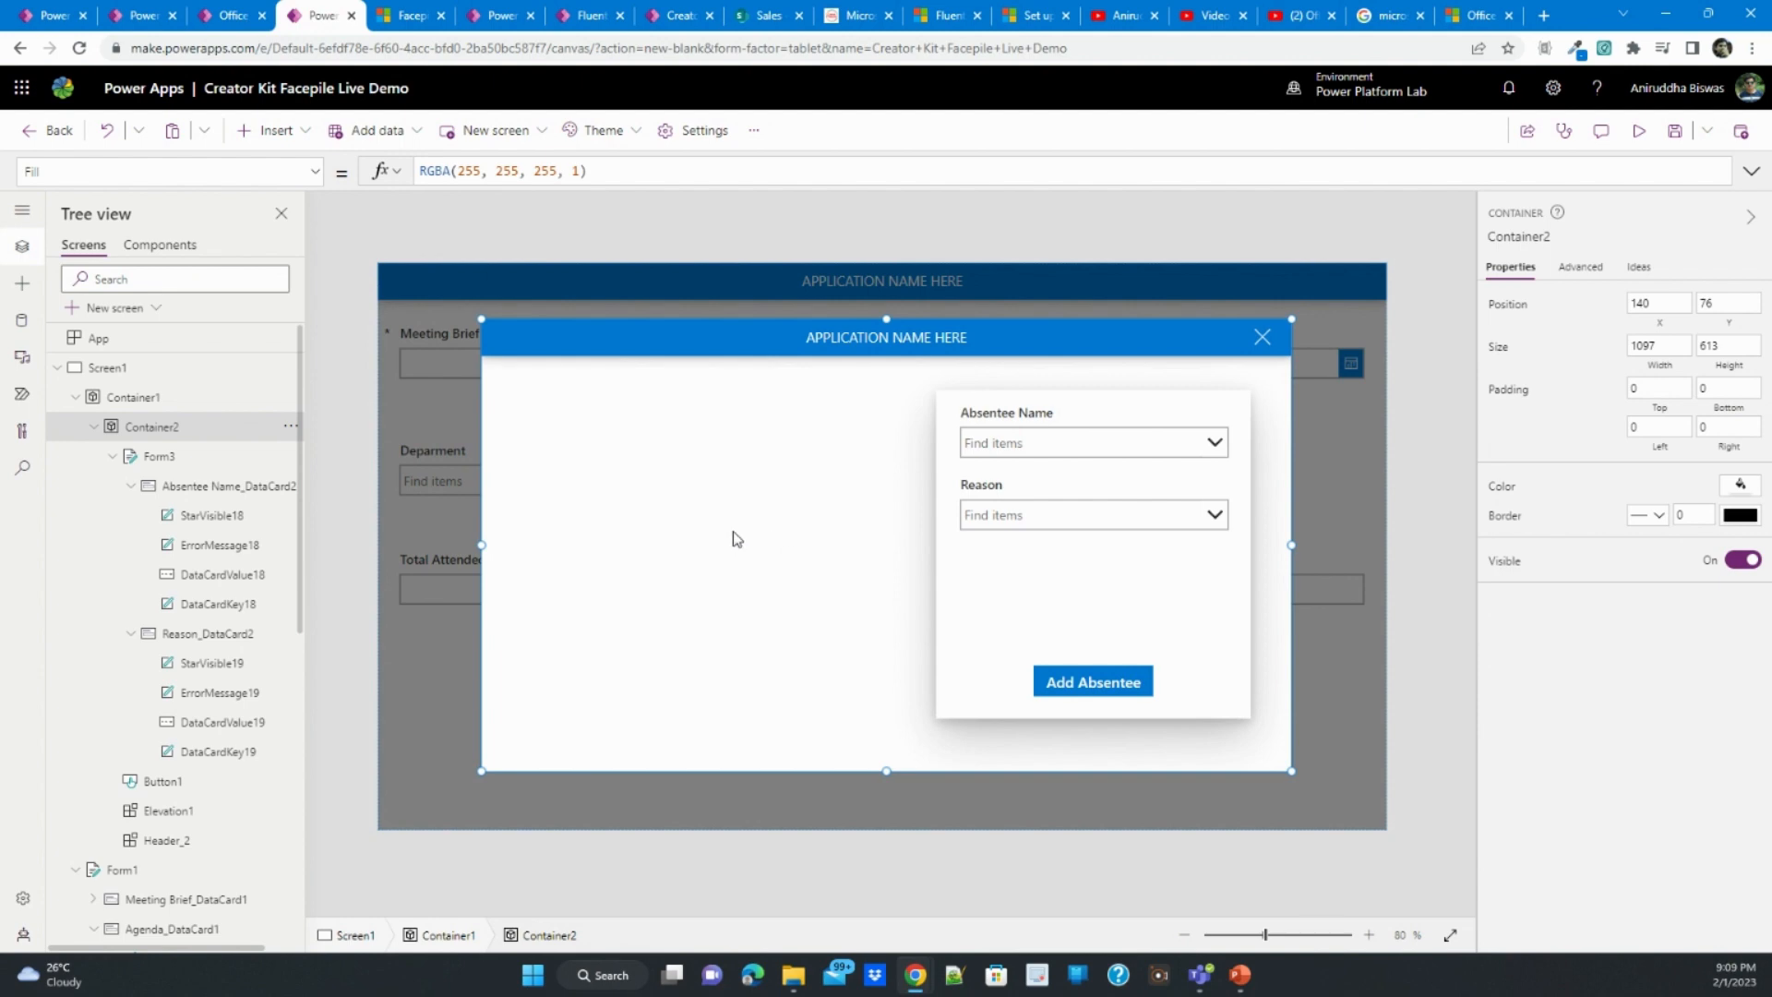
- Insert a Fluent Elevation in the dialog container beside the absentee form, sized about 511 by 445 at X 40, Y 96
click(46, 8)
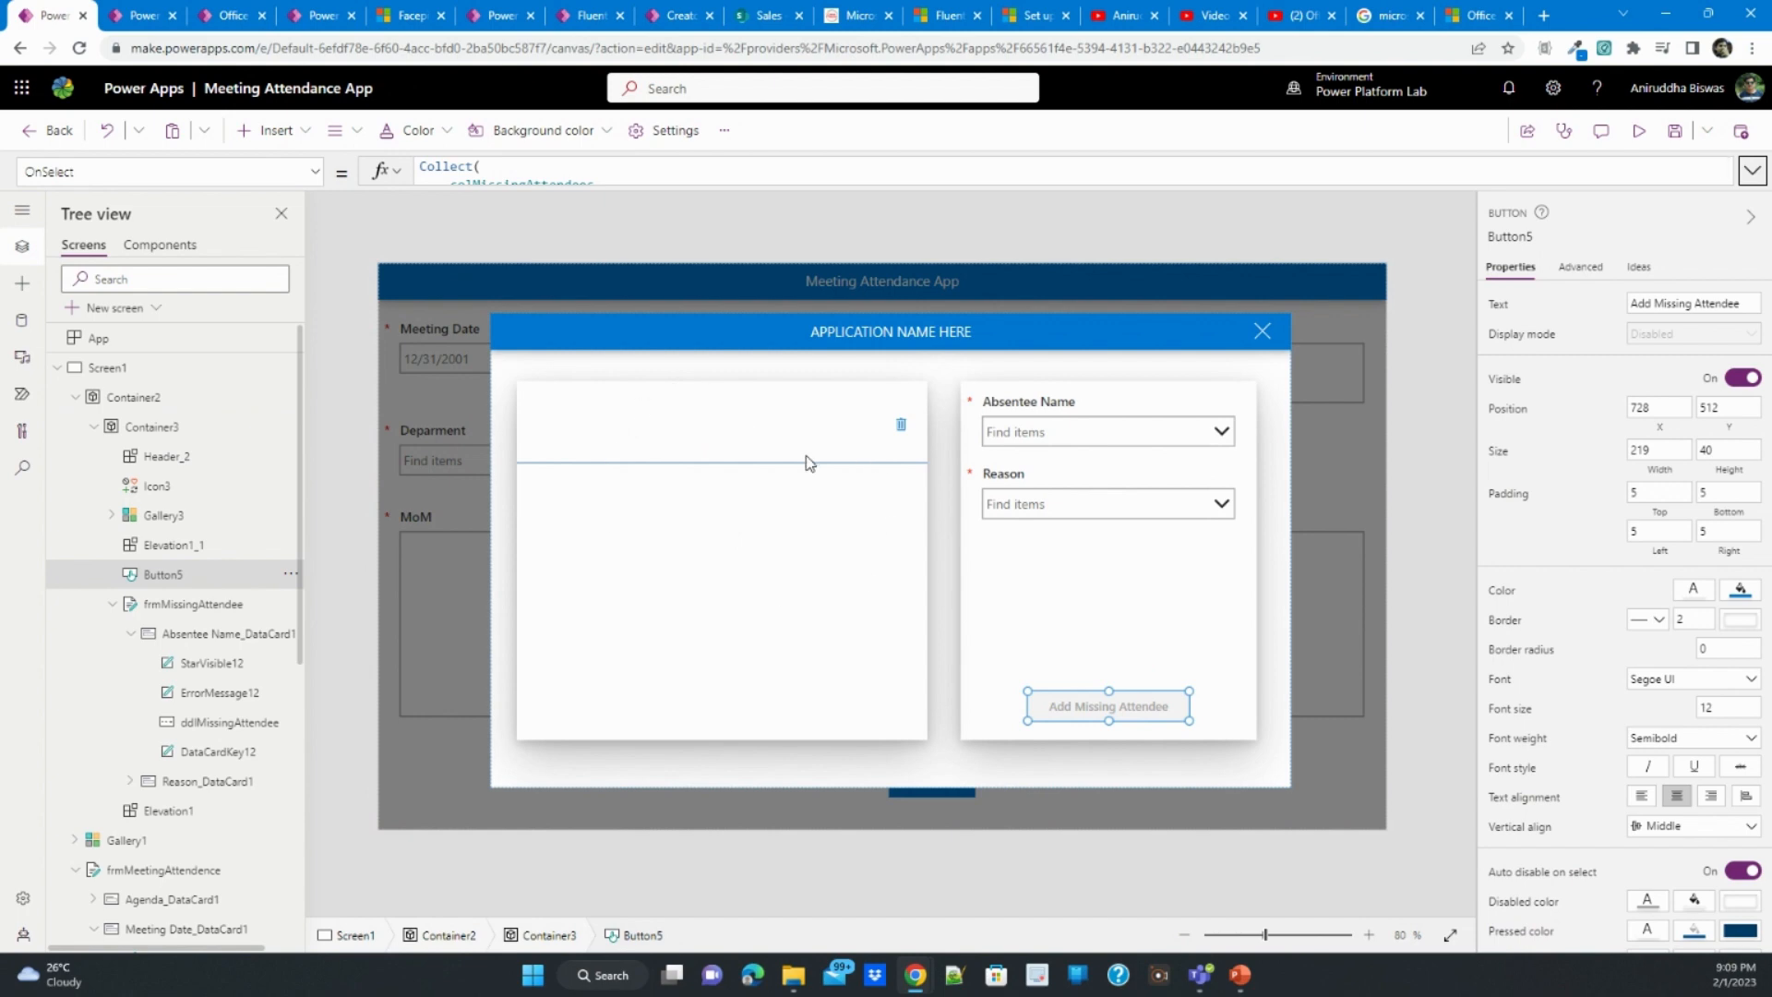
click(323, 15)
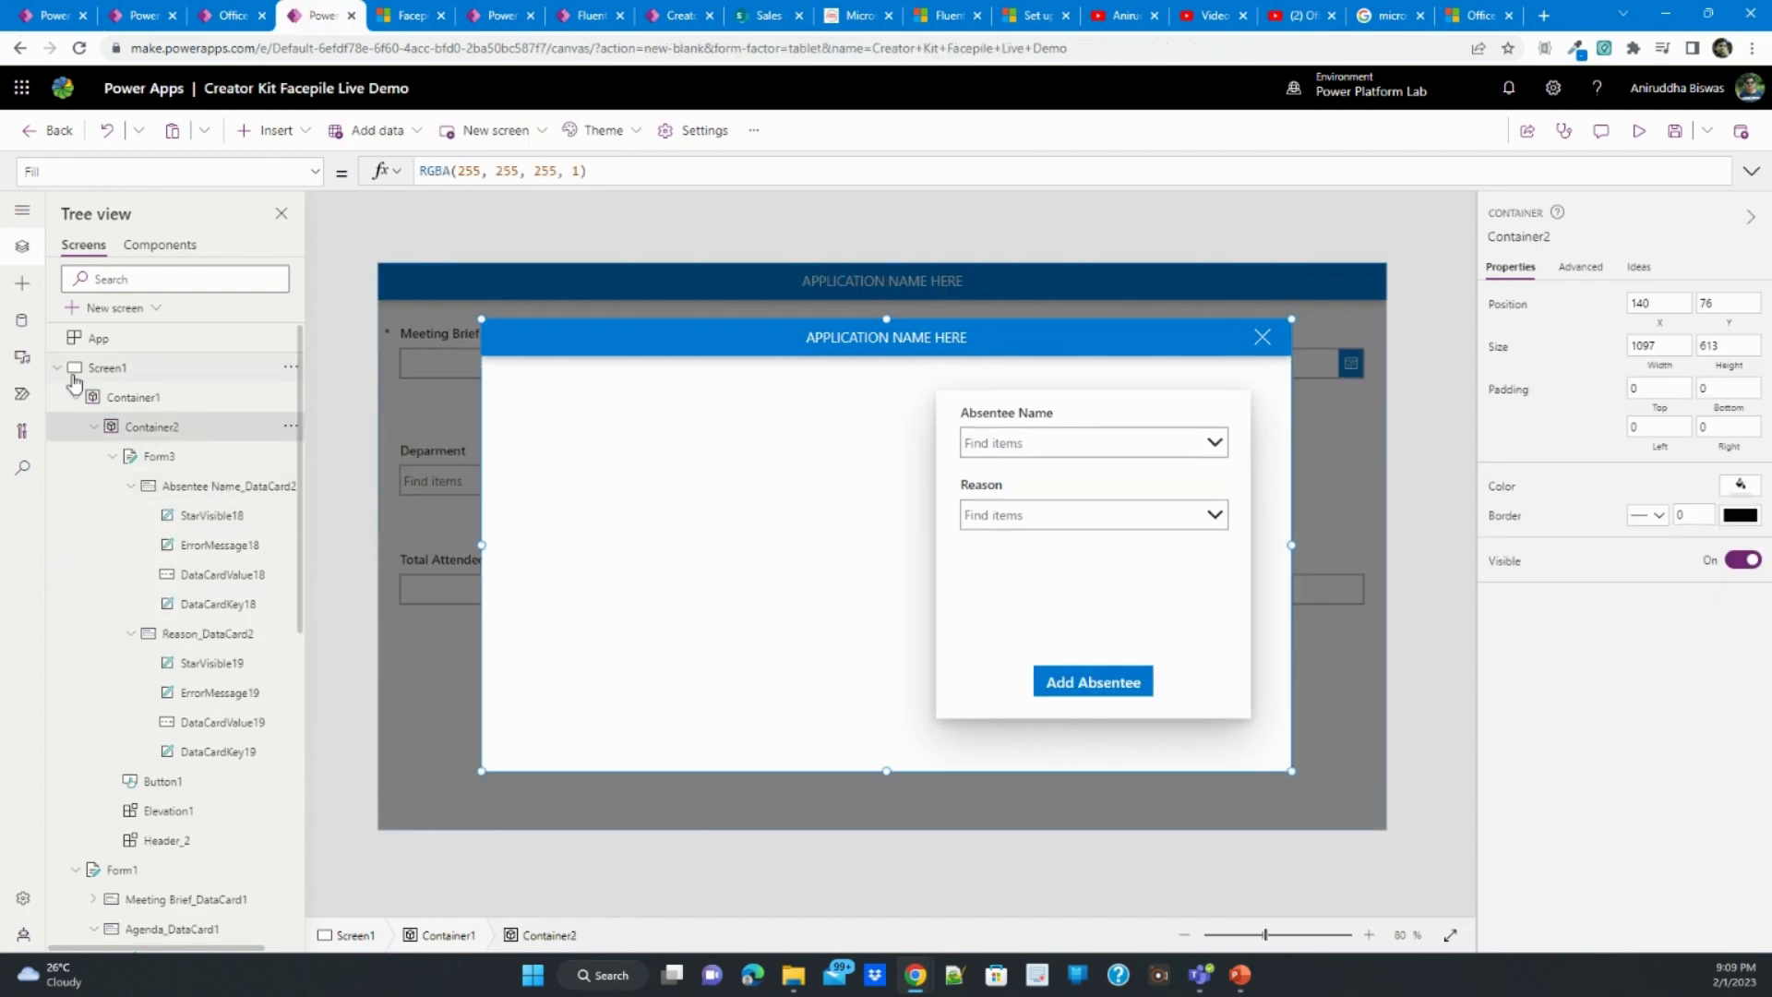
click(22, 283)
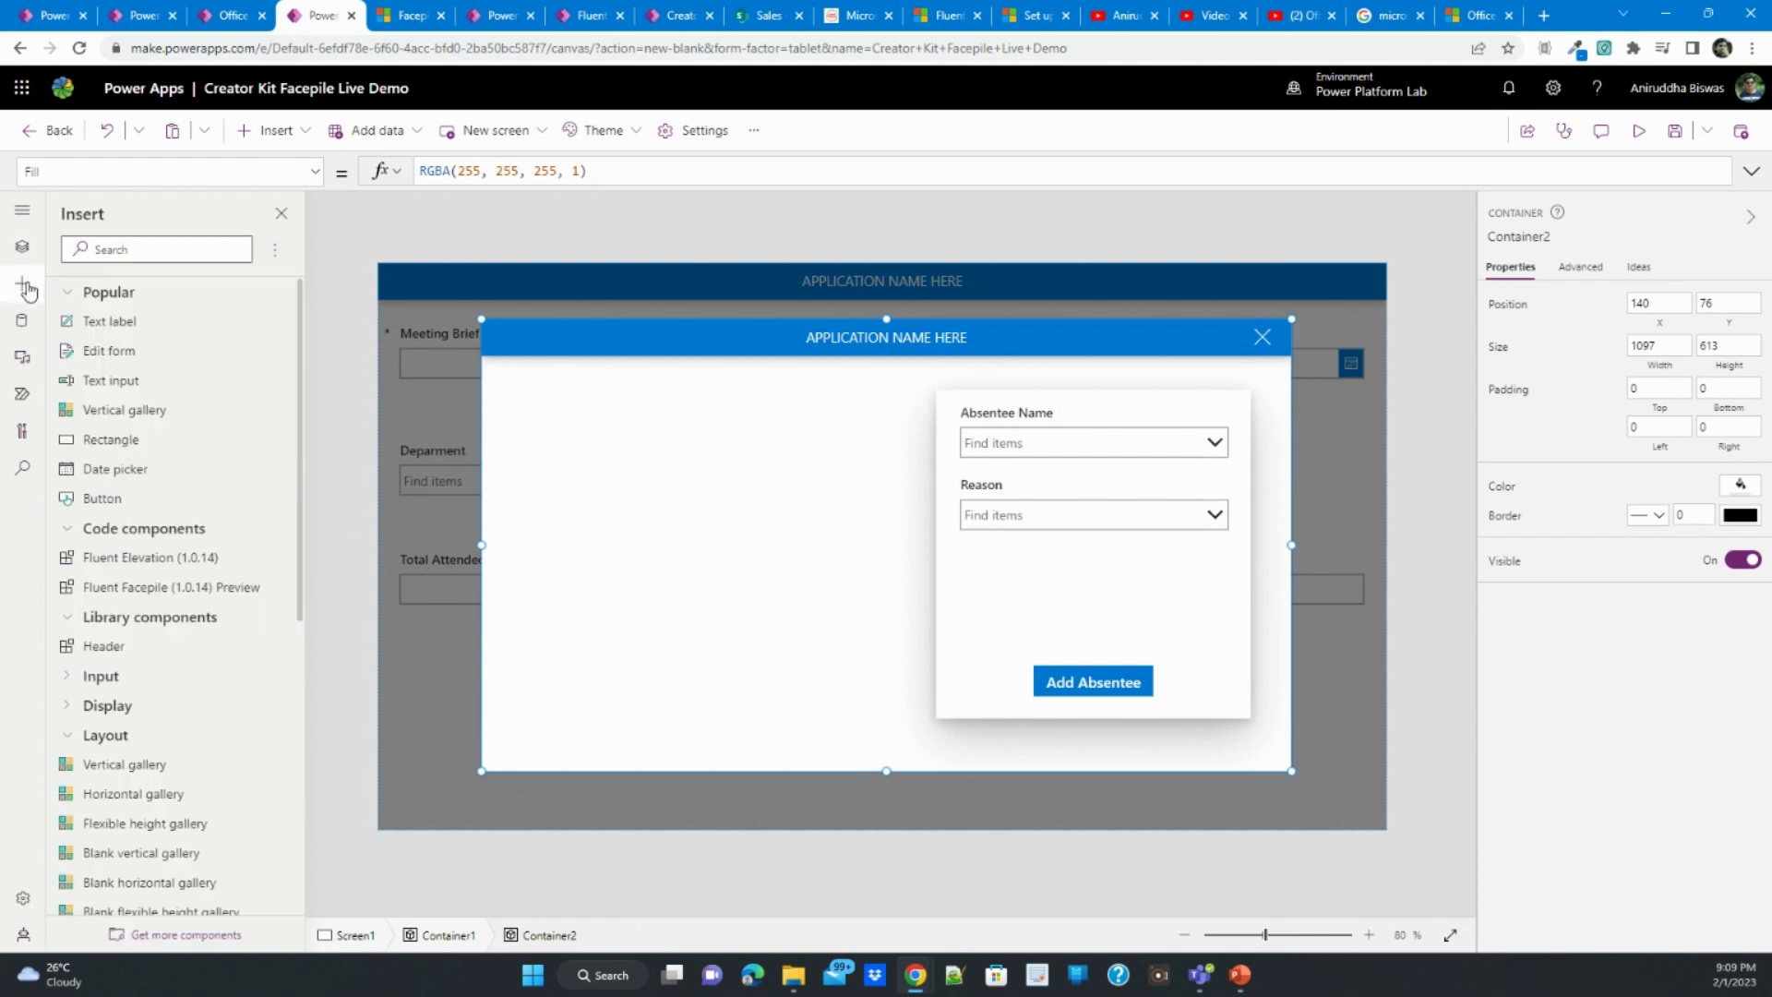
click(143, 559)
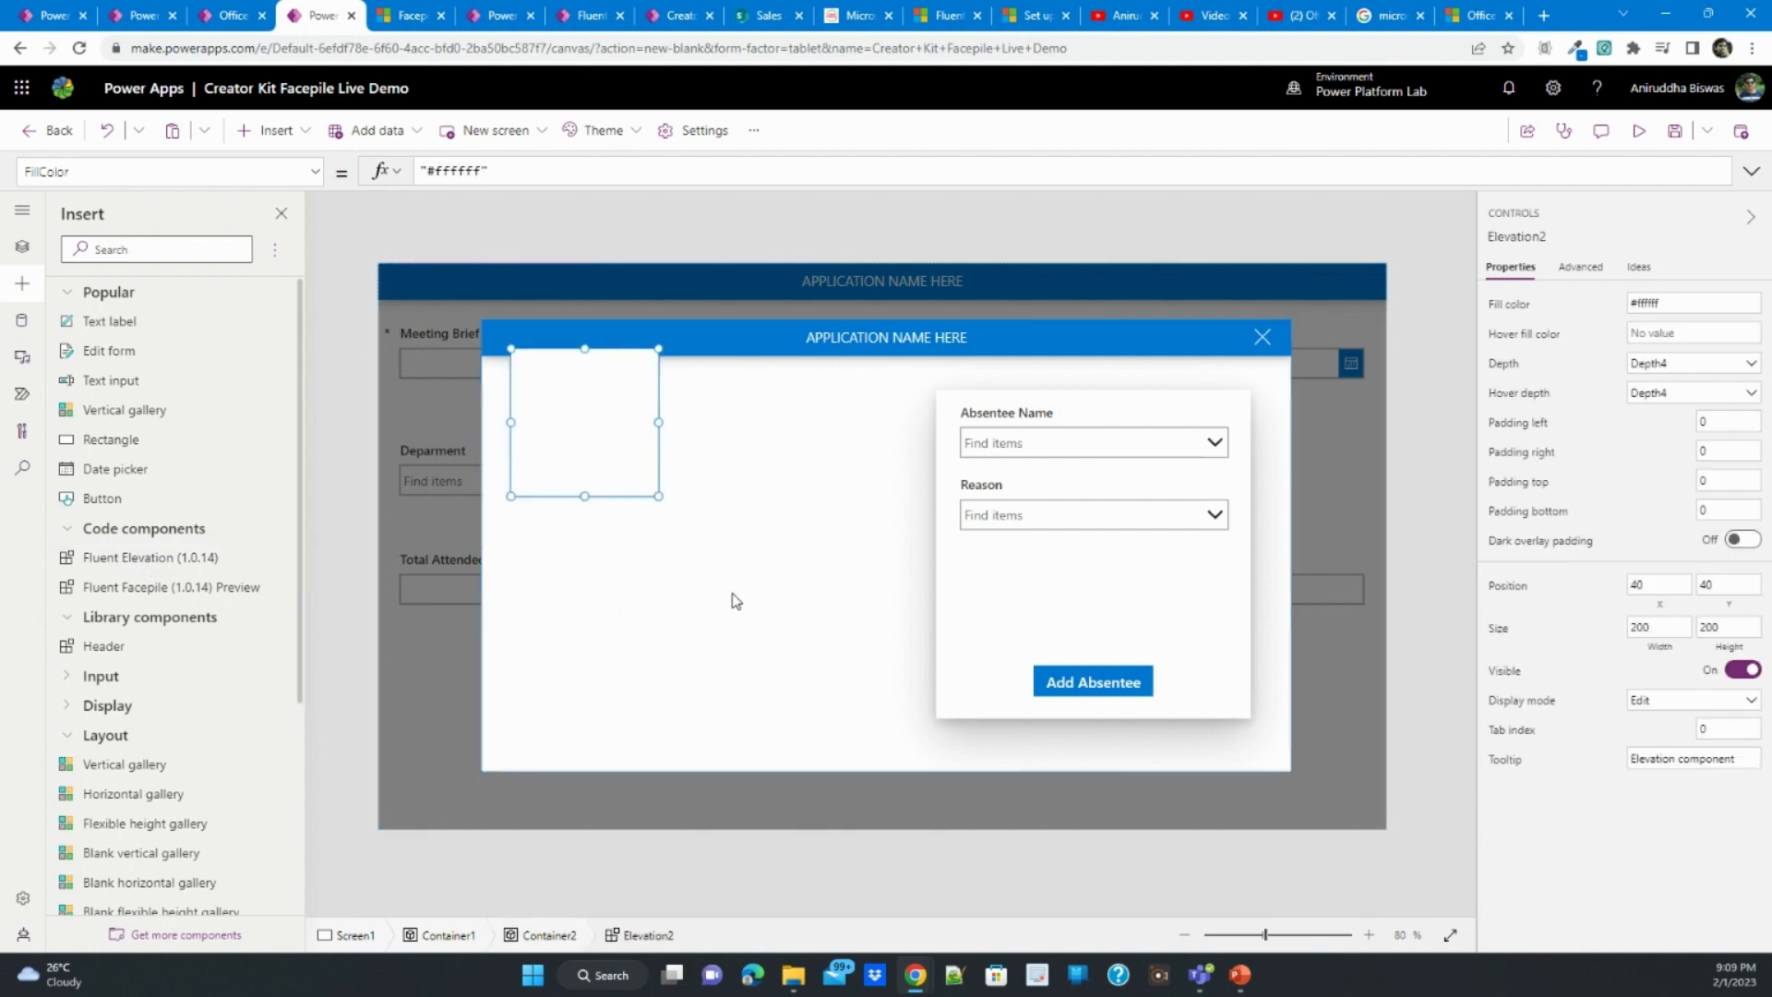
drag(600, 419, 600, 460)
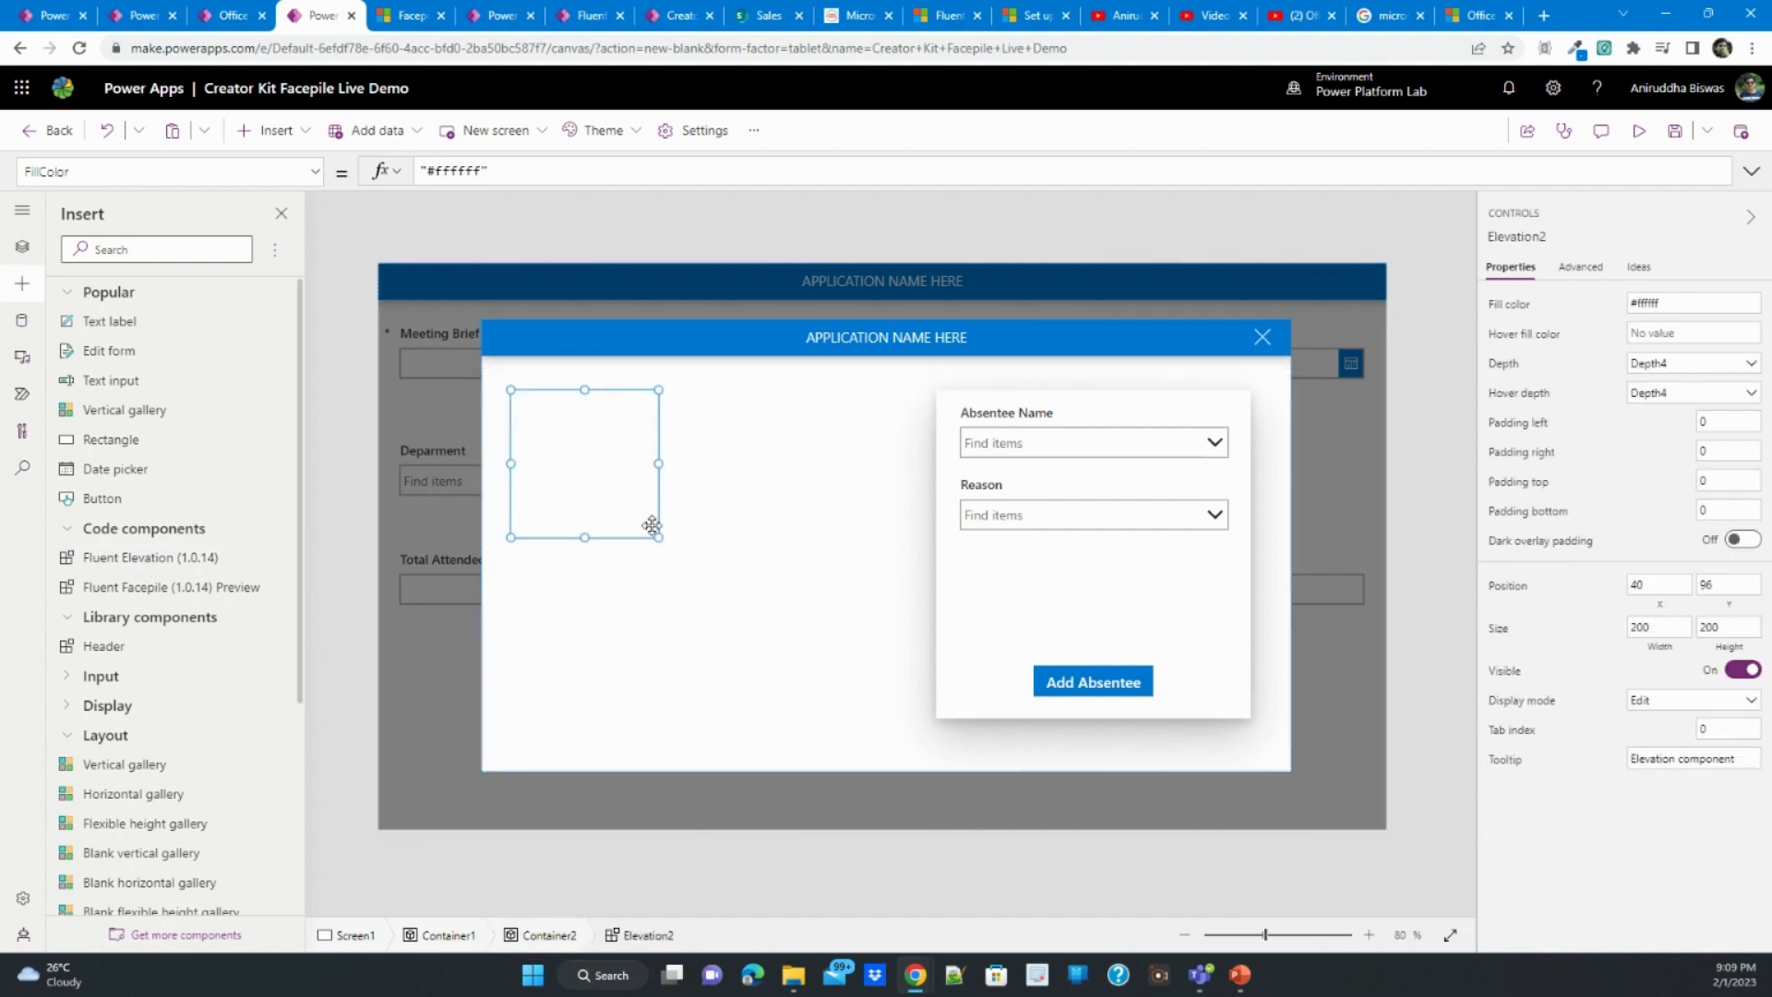
drag(657, 537, 885, 717)
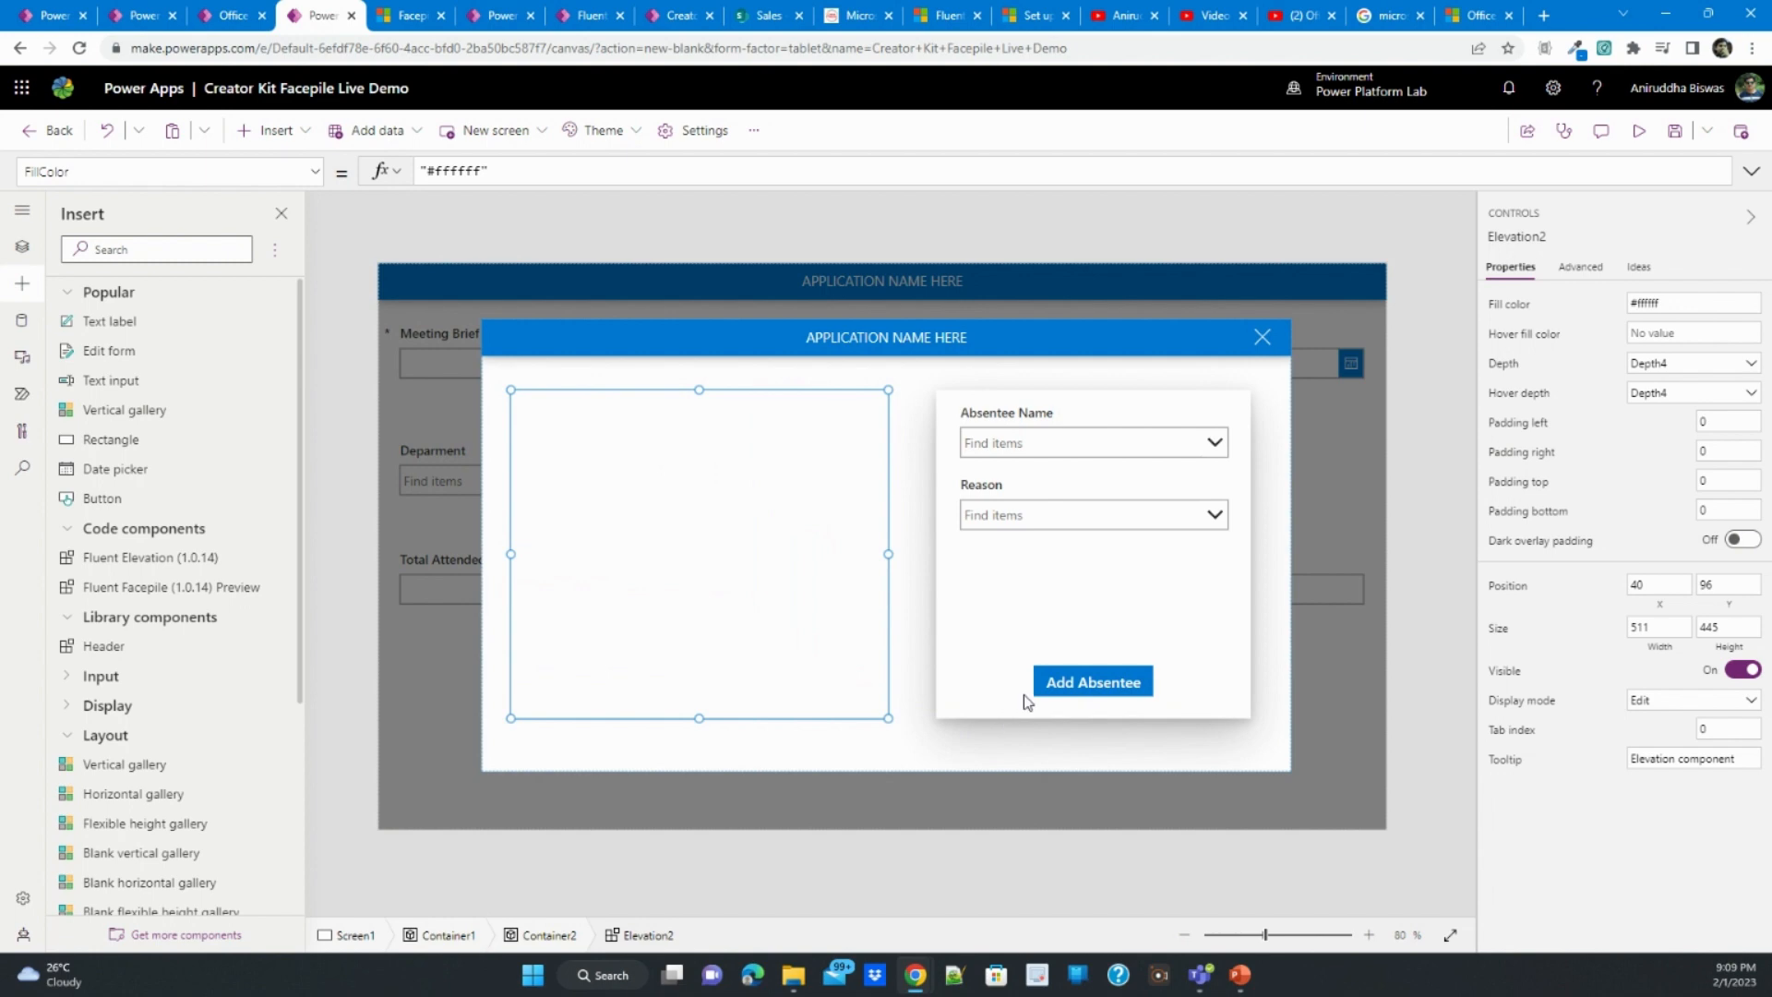
- Set both the depth and the hover depth of the new elevation to Depth64
click(1698, 365)
click(1655, 450)
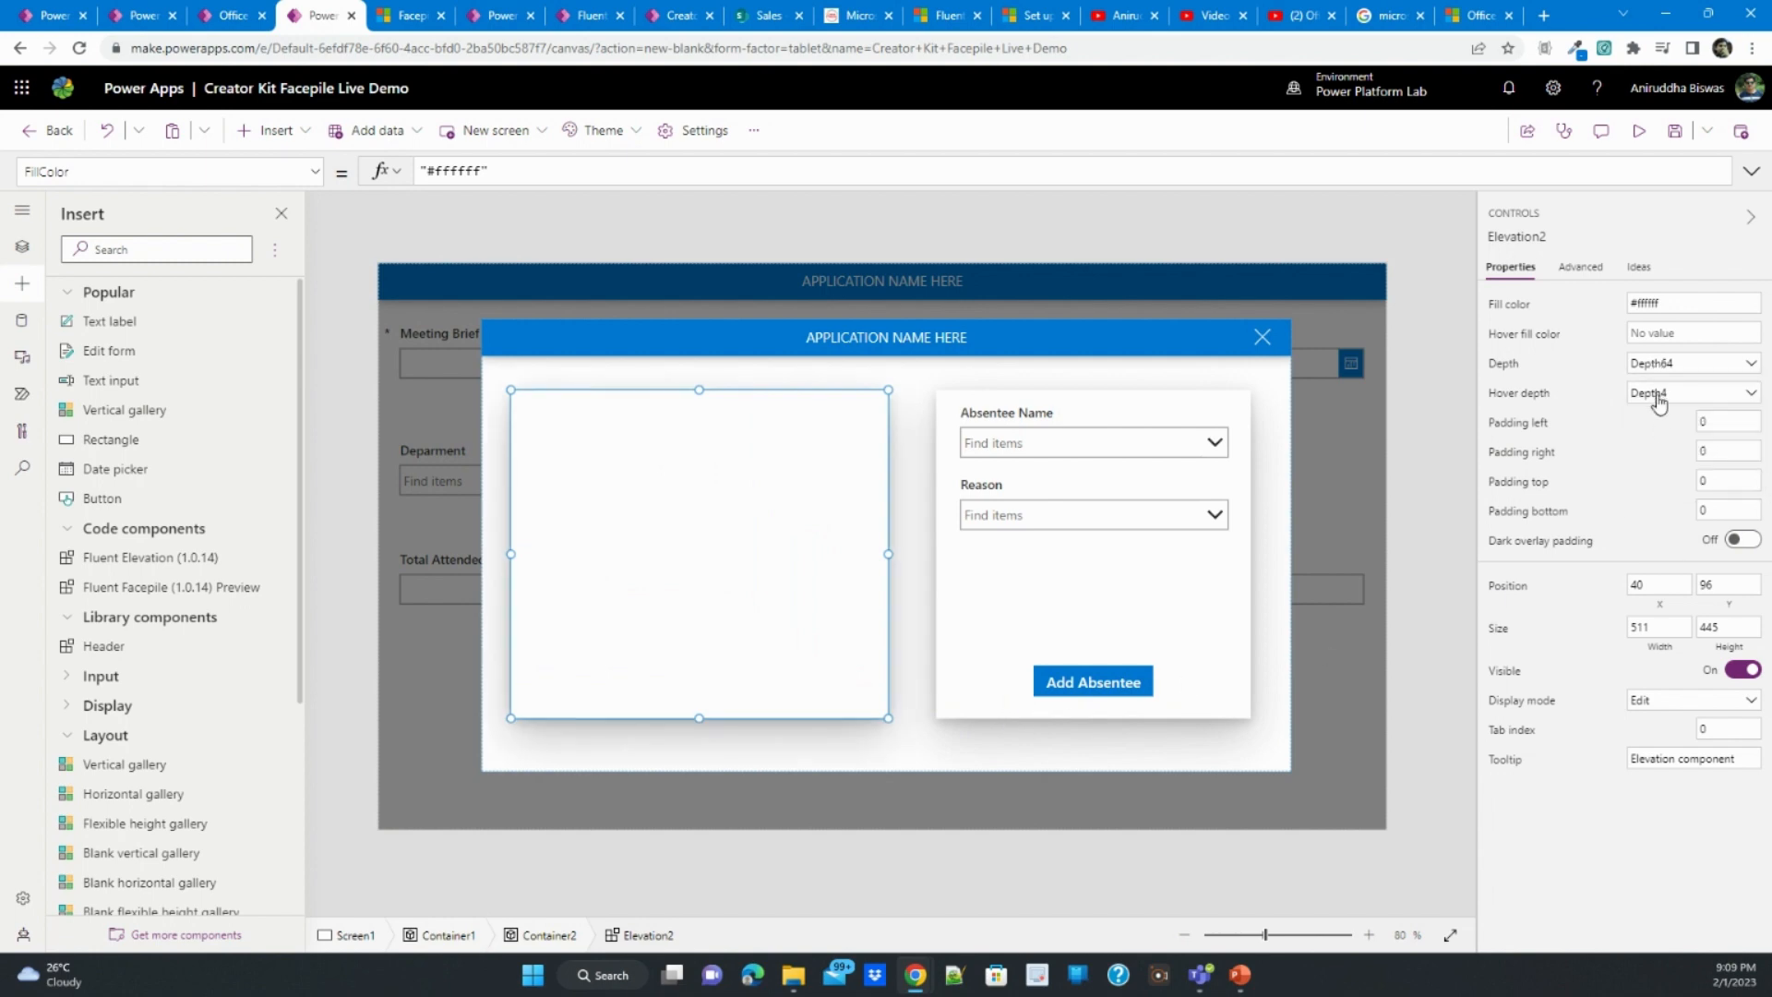
click(1657, 394)
click(1655, 482)
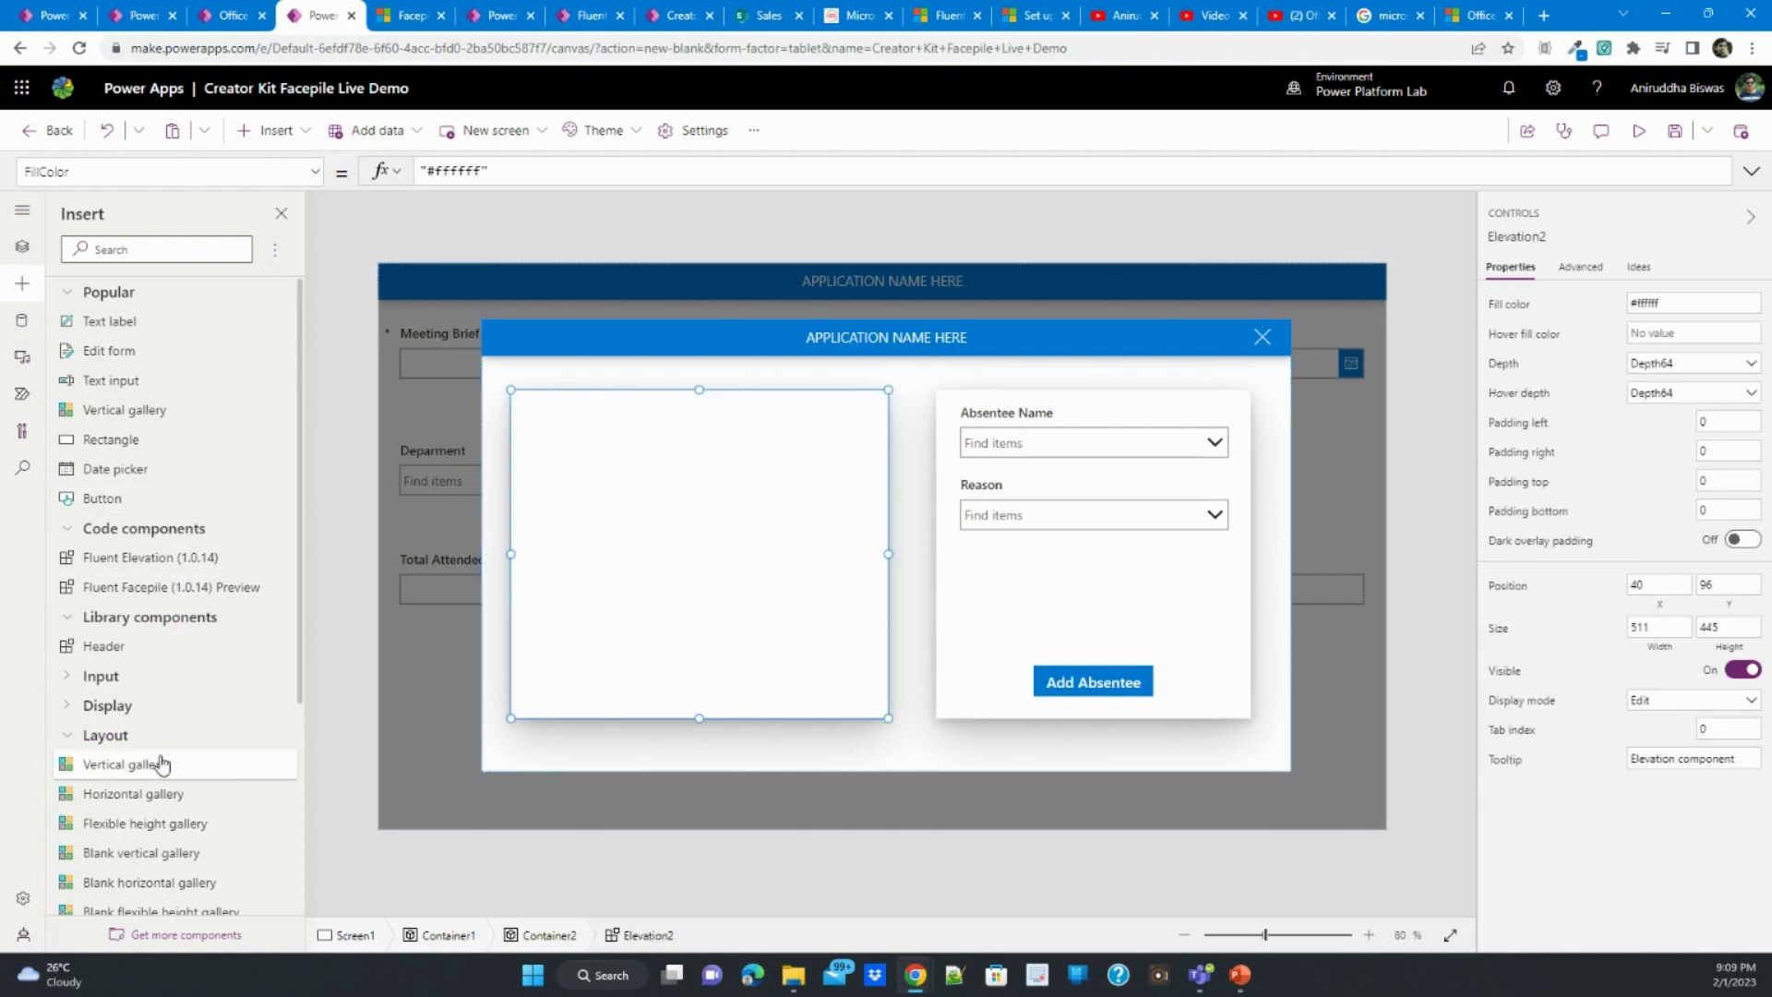
- Insert a vertical gallery in the dialog and fit it over the empty elevation, about 511 by 445 at X 40, Y 96
scroll(166, 646, down, 4)
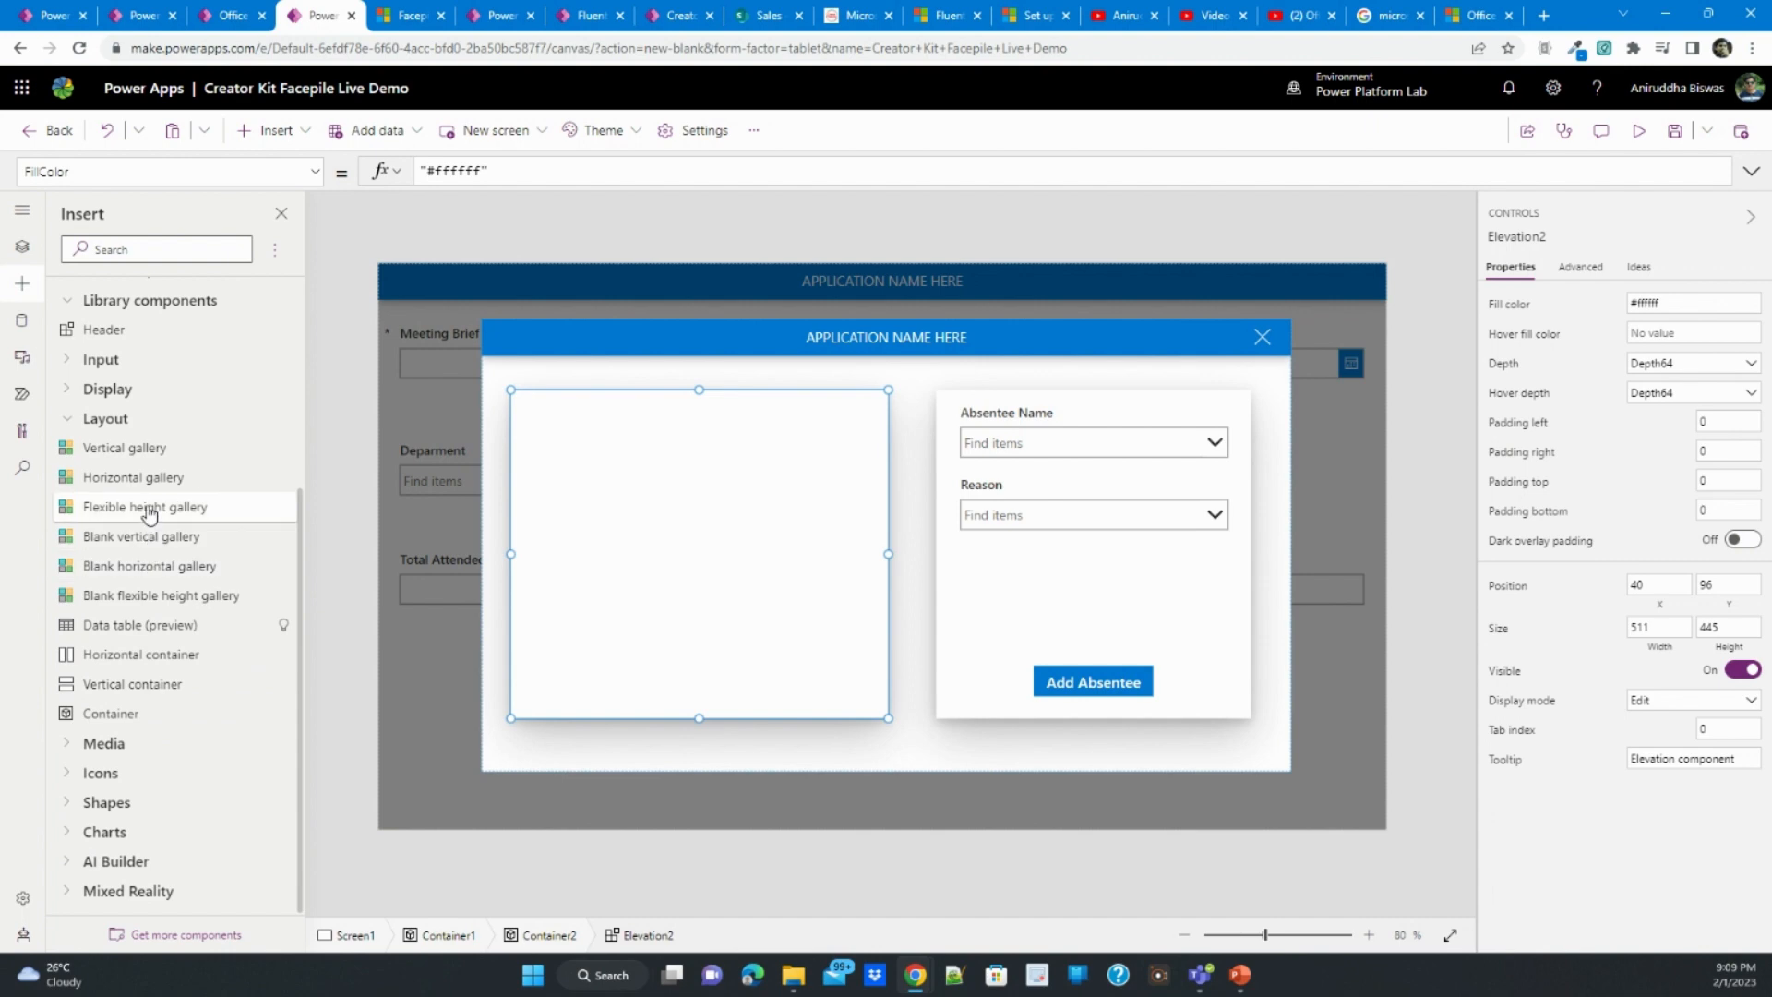
click(140, 449)
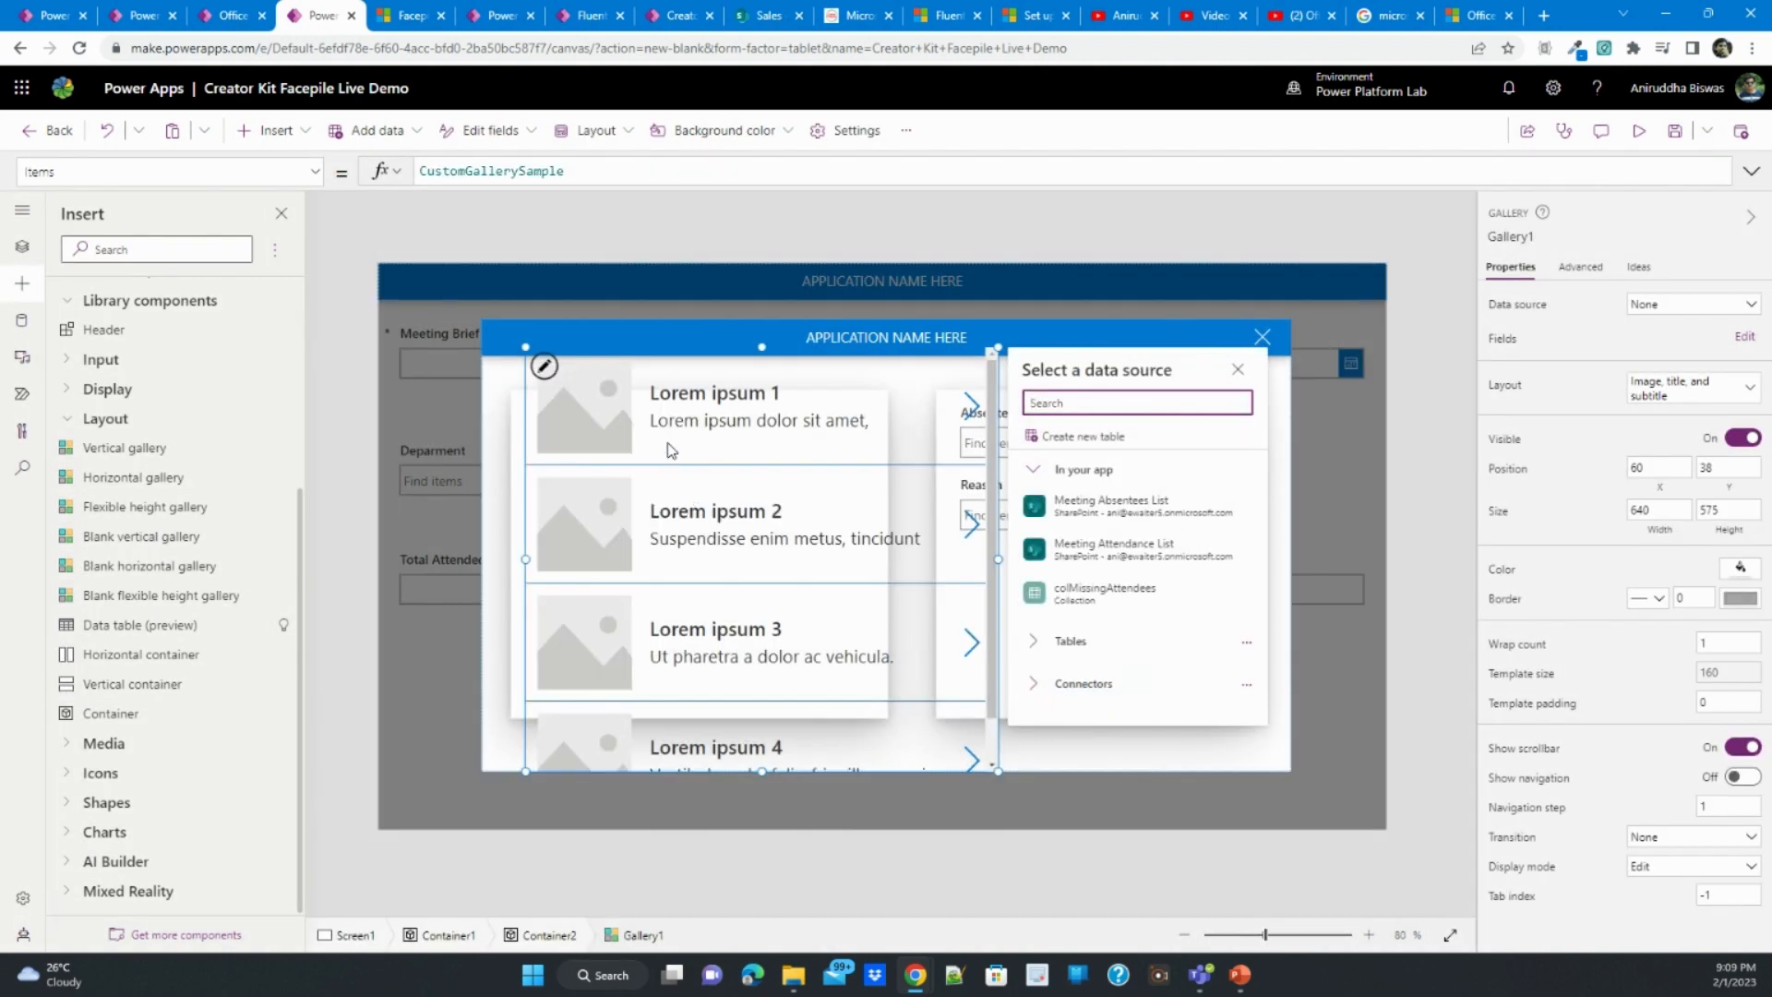
drag(997, 347, 949, 397)
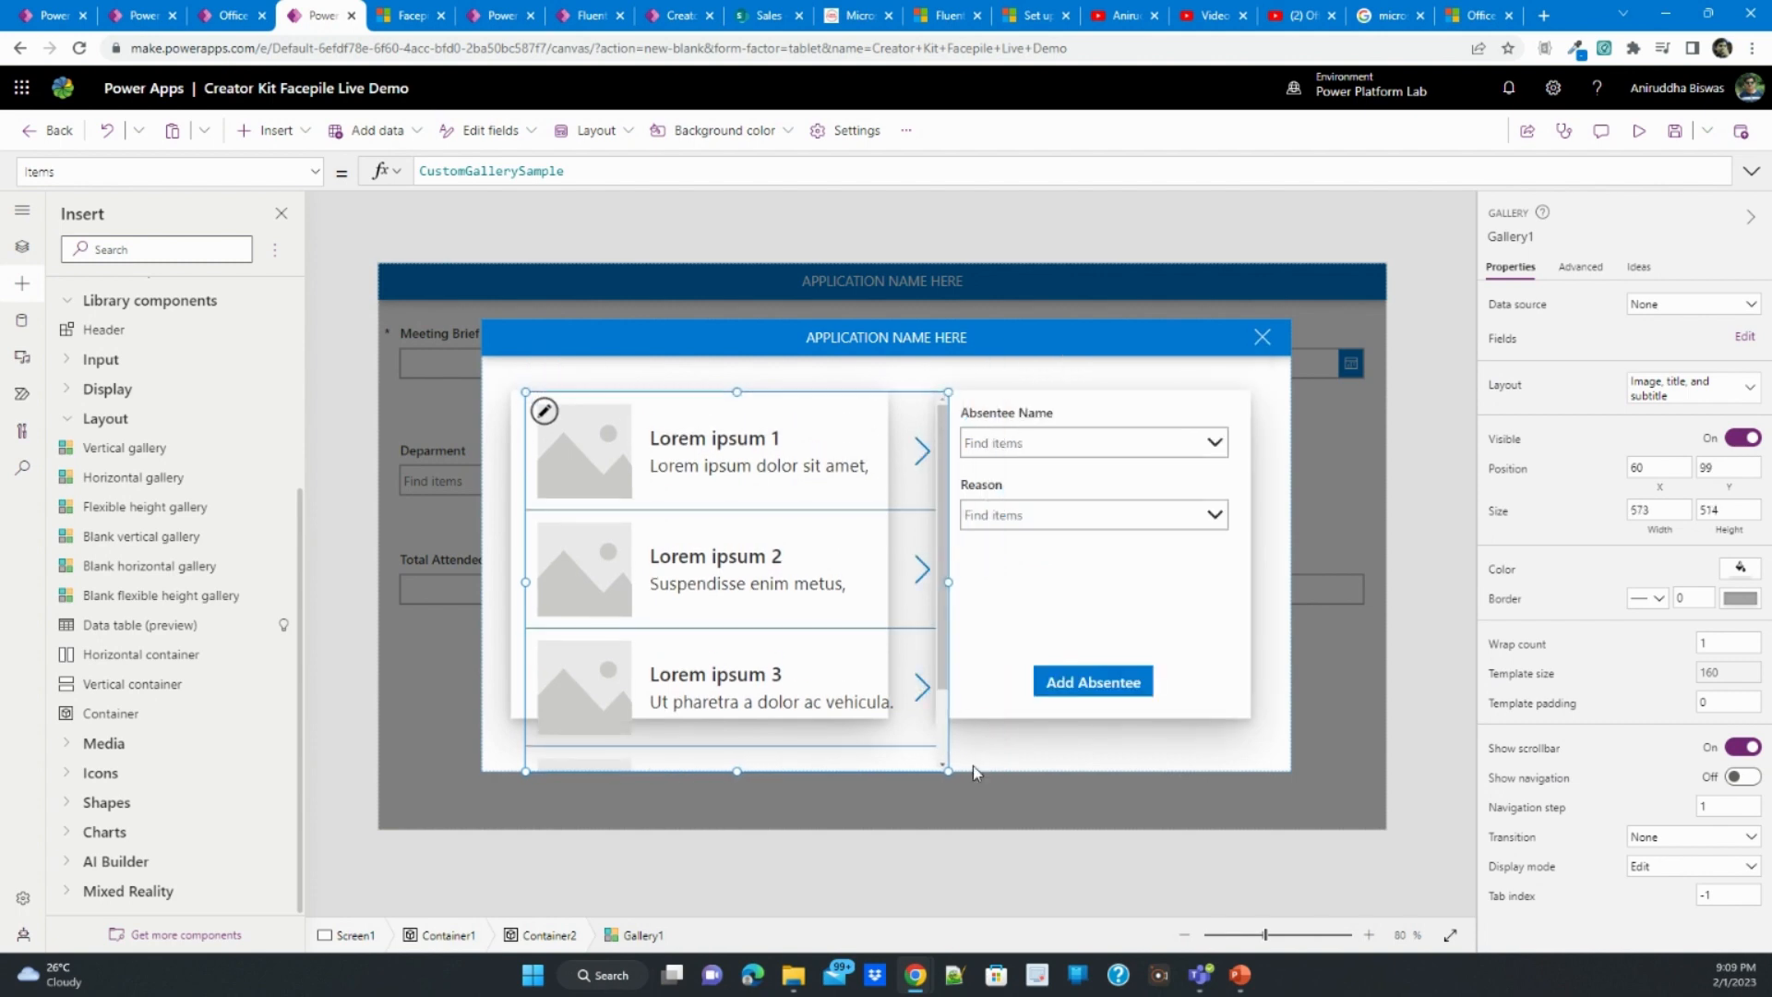
drag(948, 772, 879, 718)
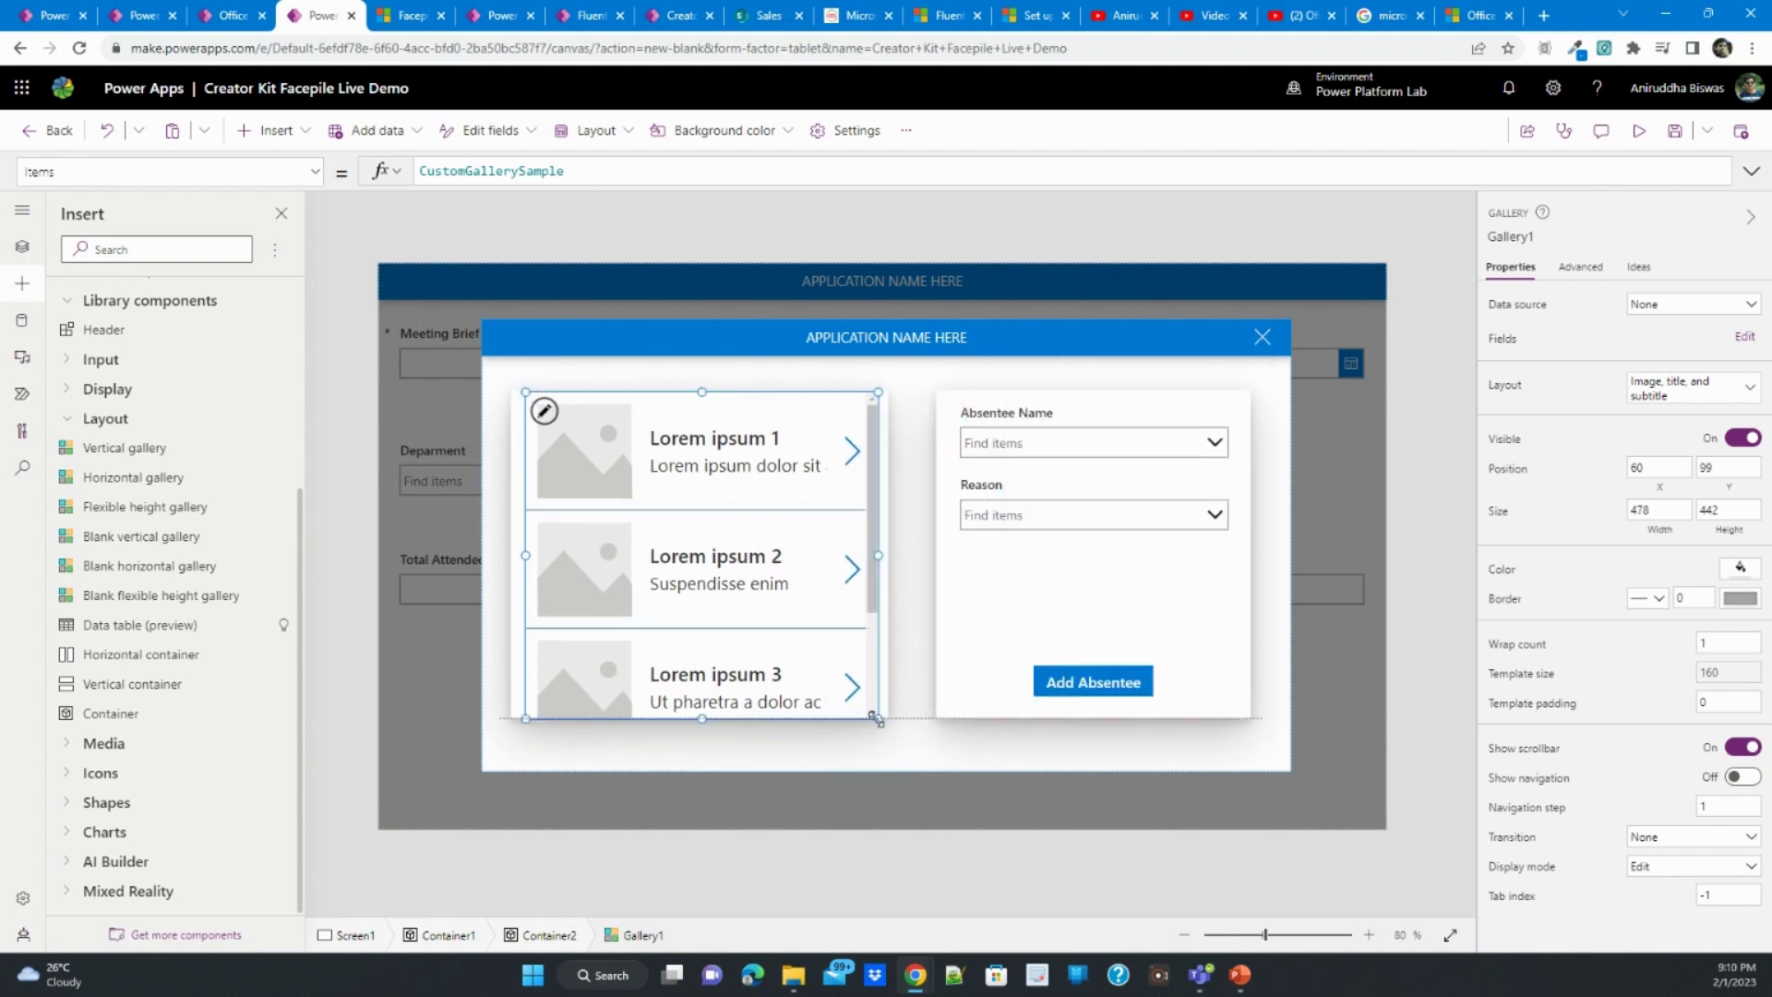
drag(660, 567, 645, 565)
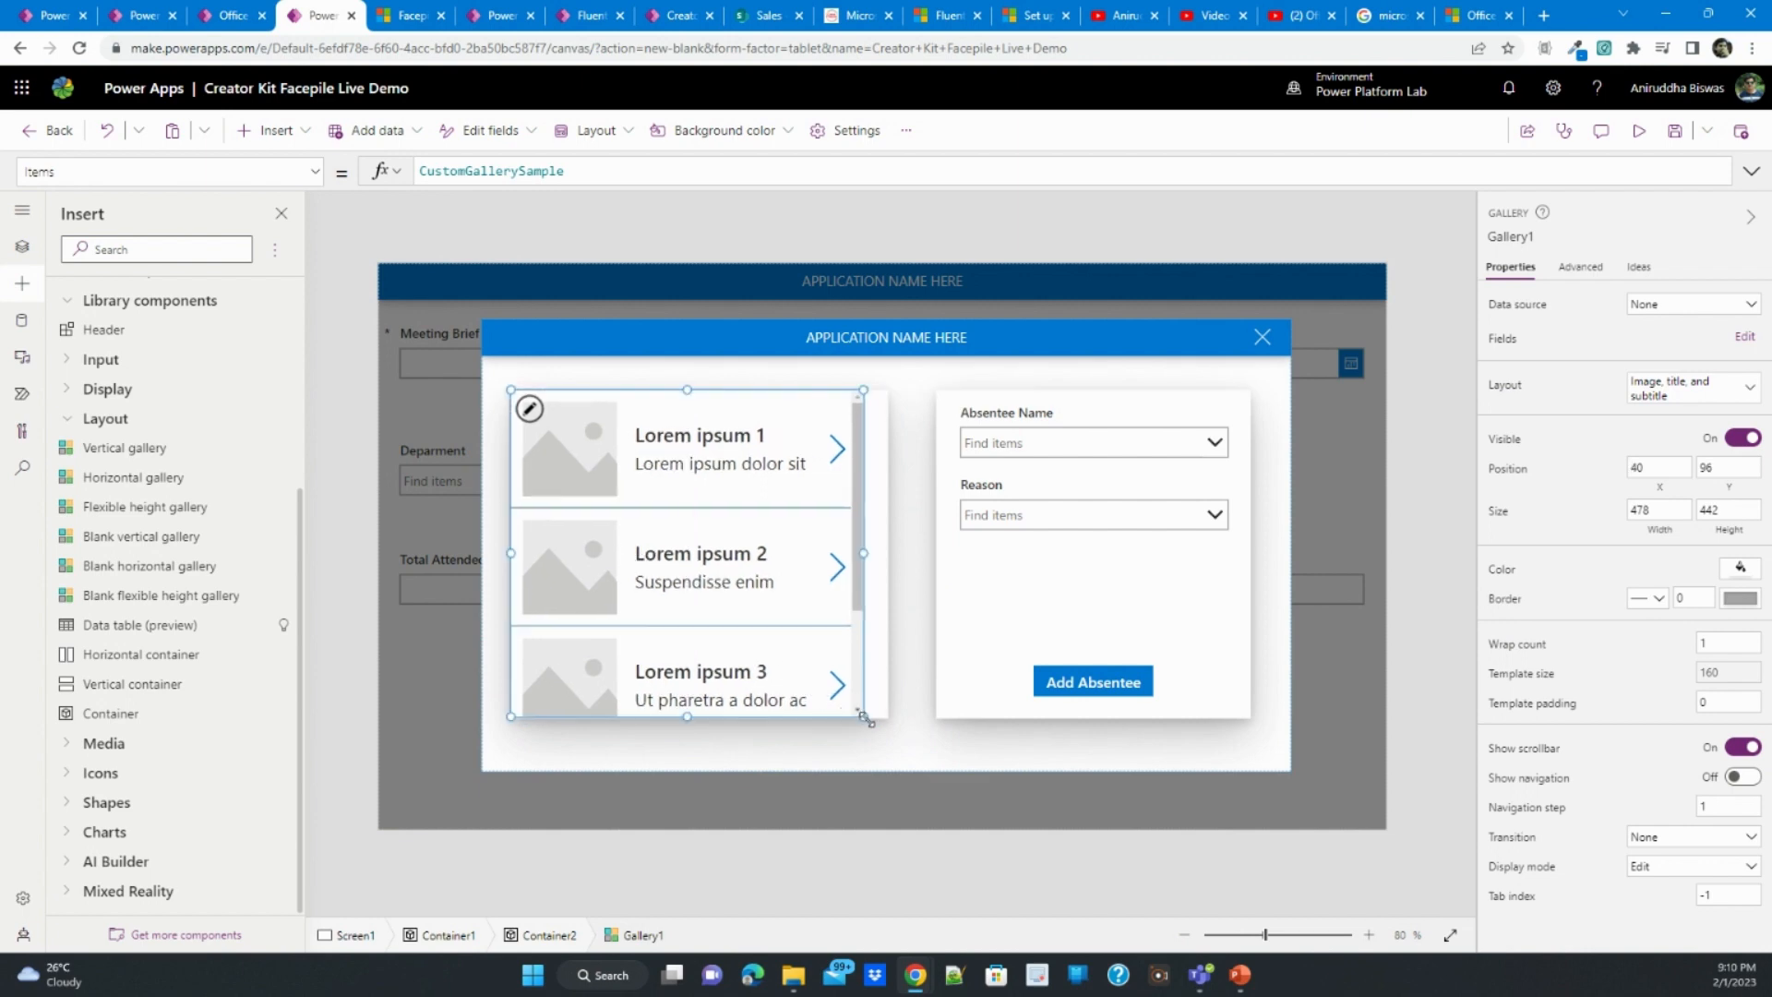
- Set the Items property of the dialog's gallery to the colMissingAttendees collection
click(24, 256)
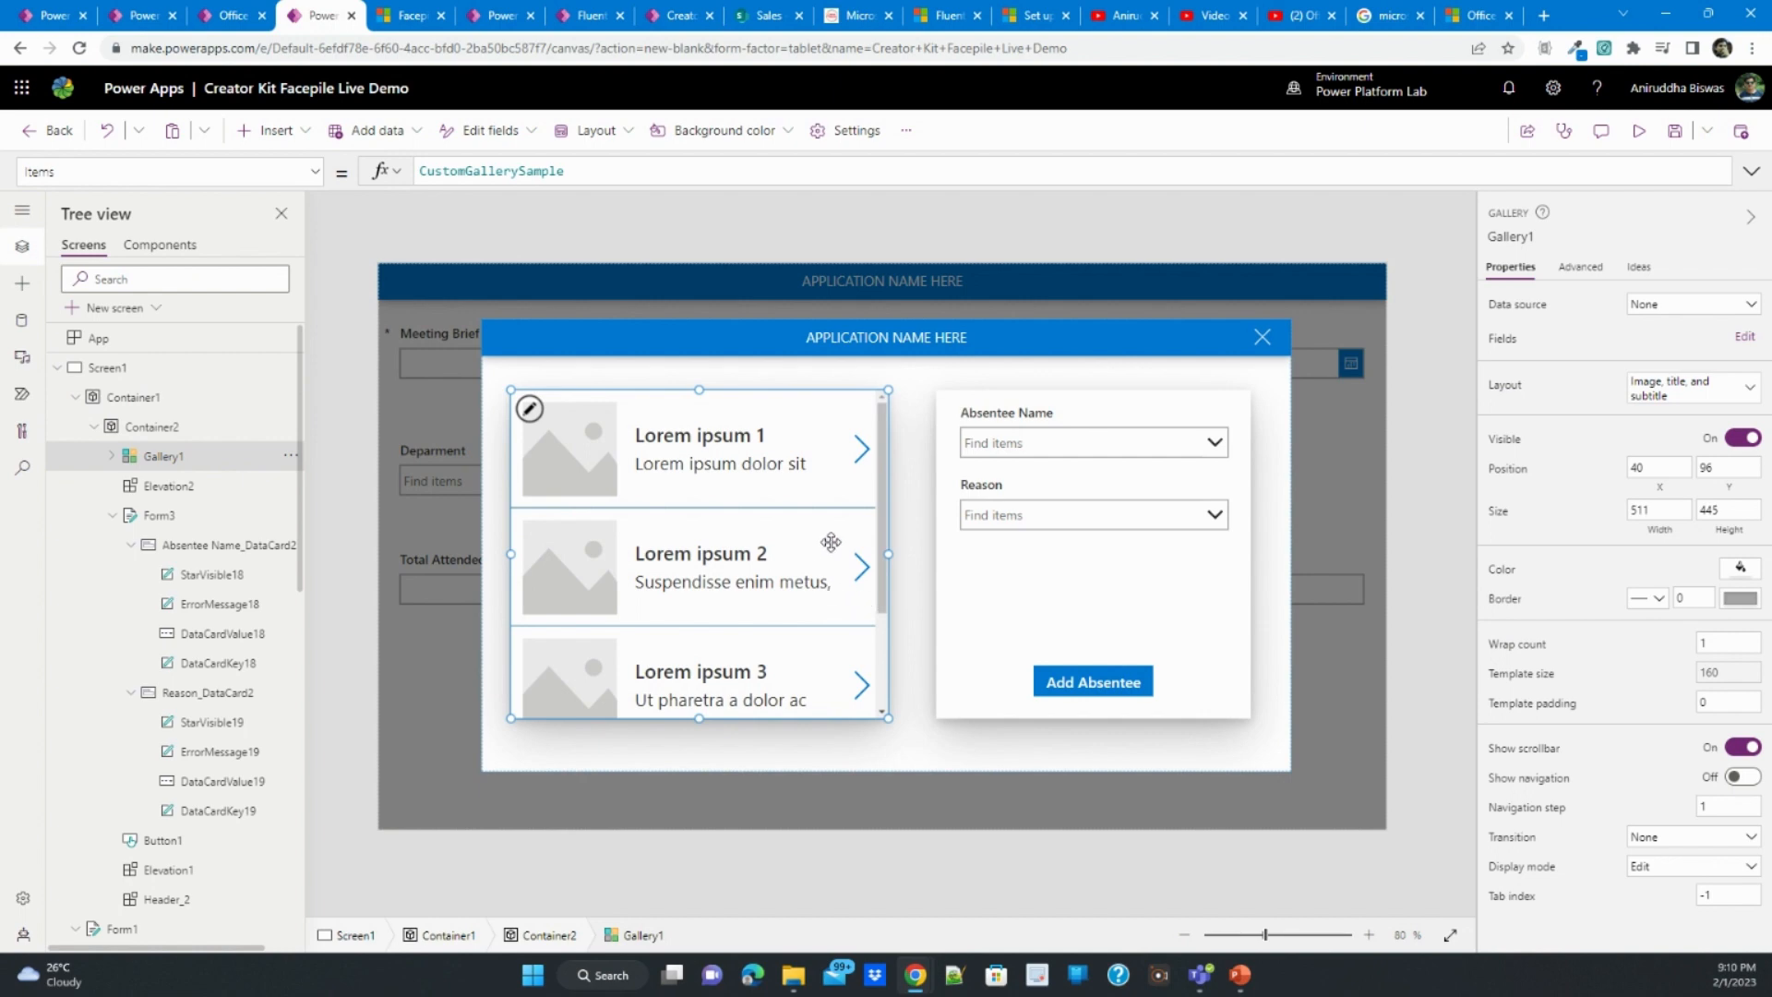
double_click(513, 173)
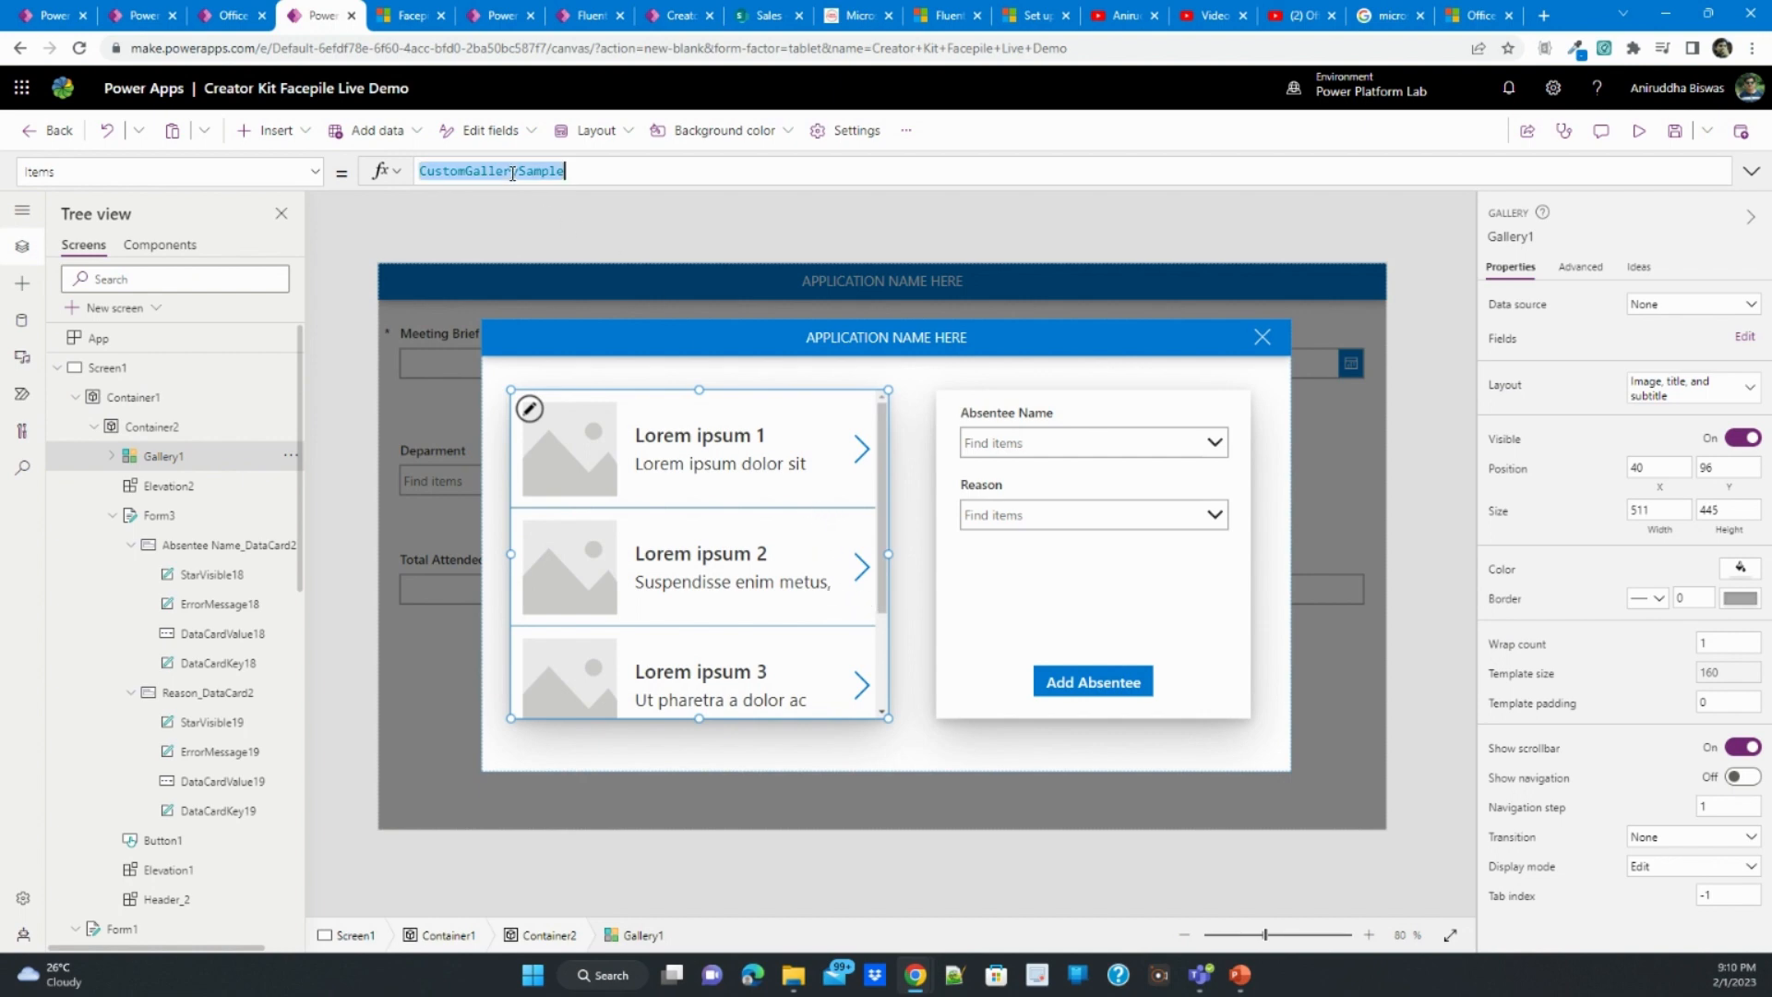
key(BackSpace)
text(col)
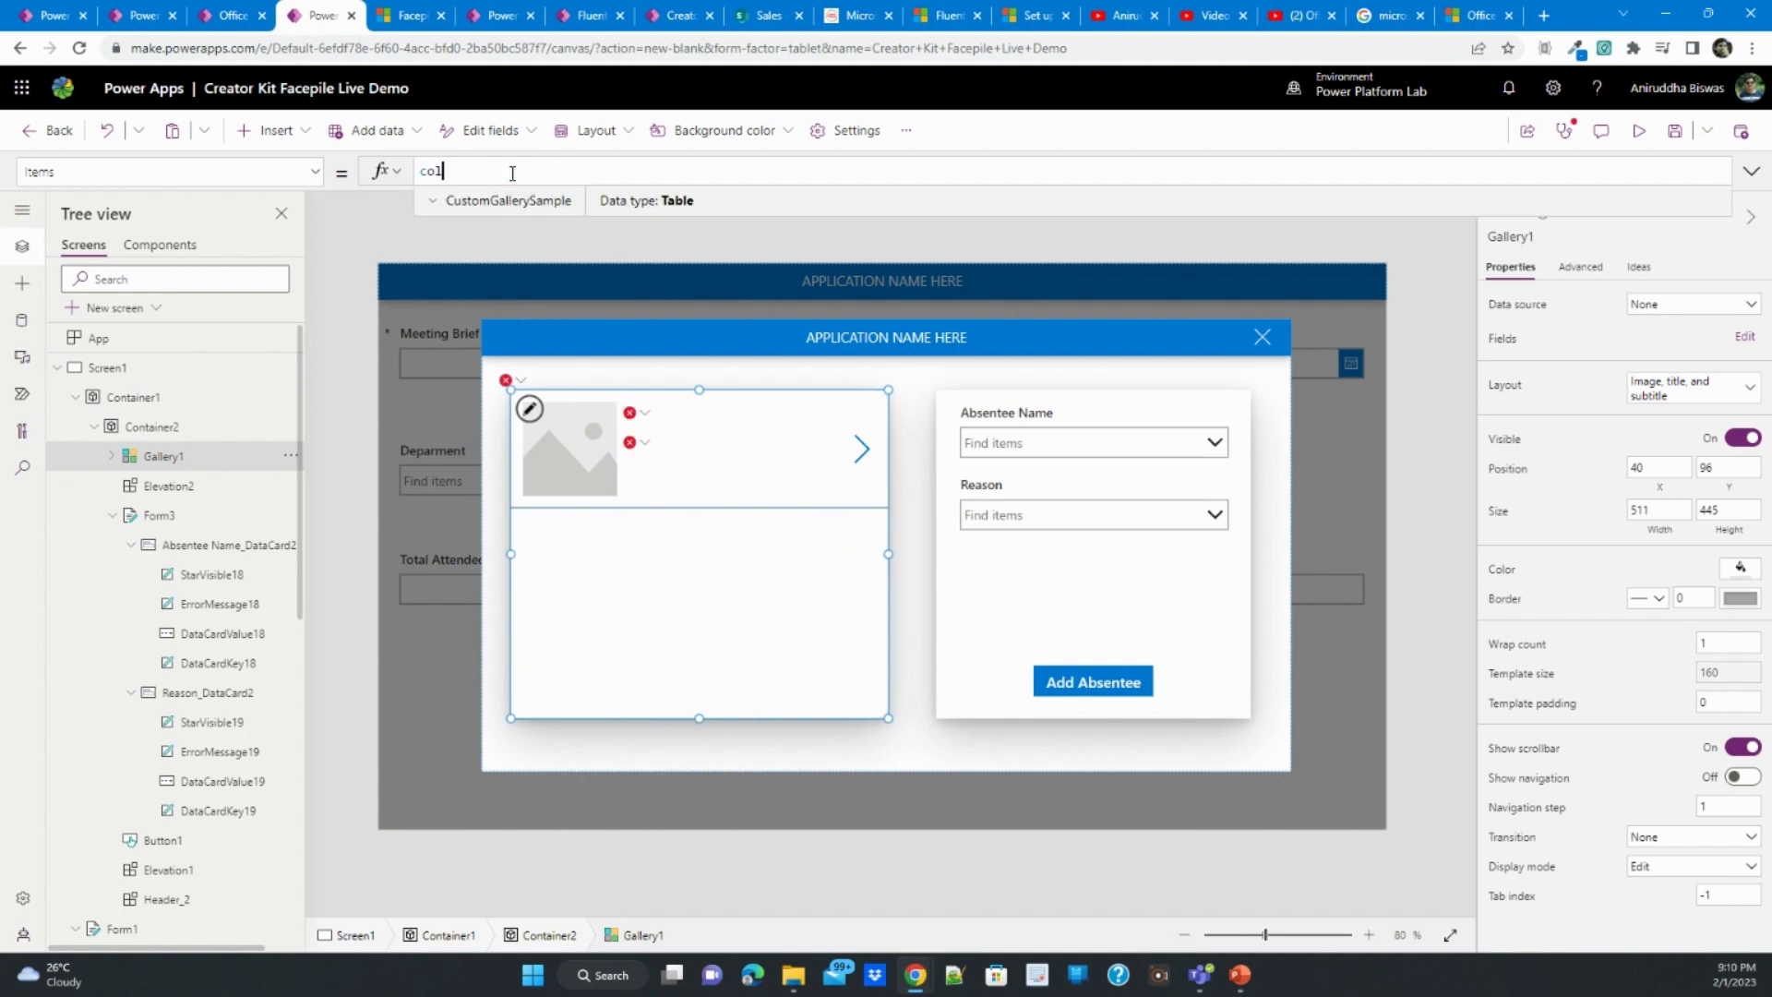
click(523, 203)
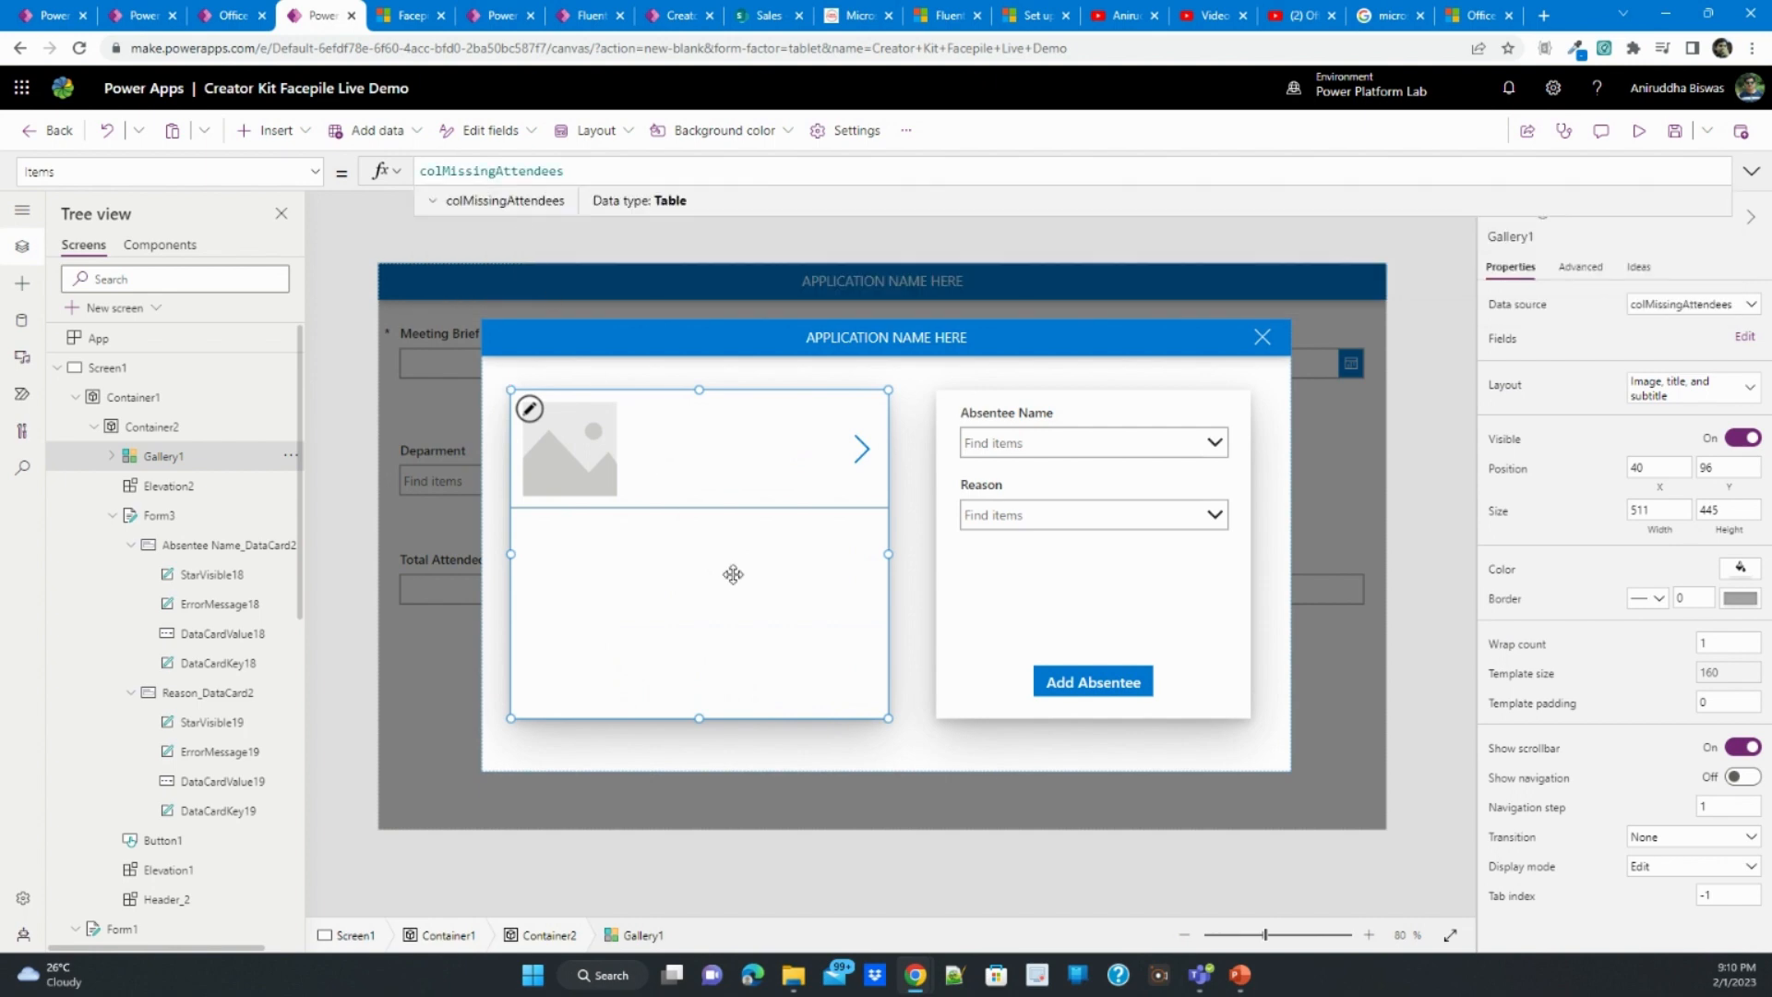
- Set the image in the gallery template to ThisItem.ItemPersonaImageInfo
click(531, 409)
click(550, 456)
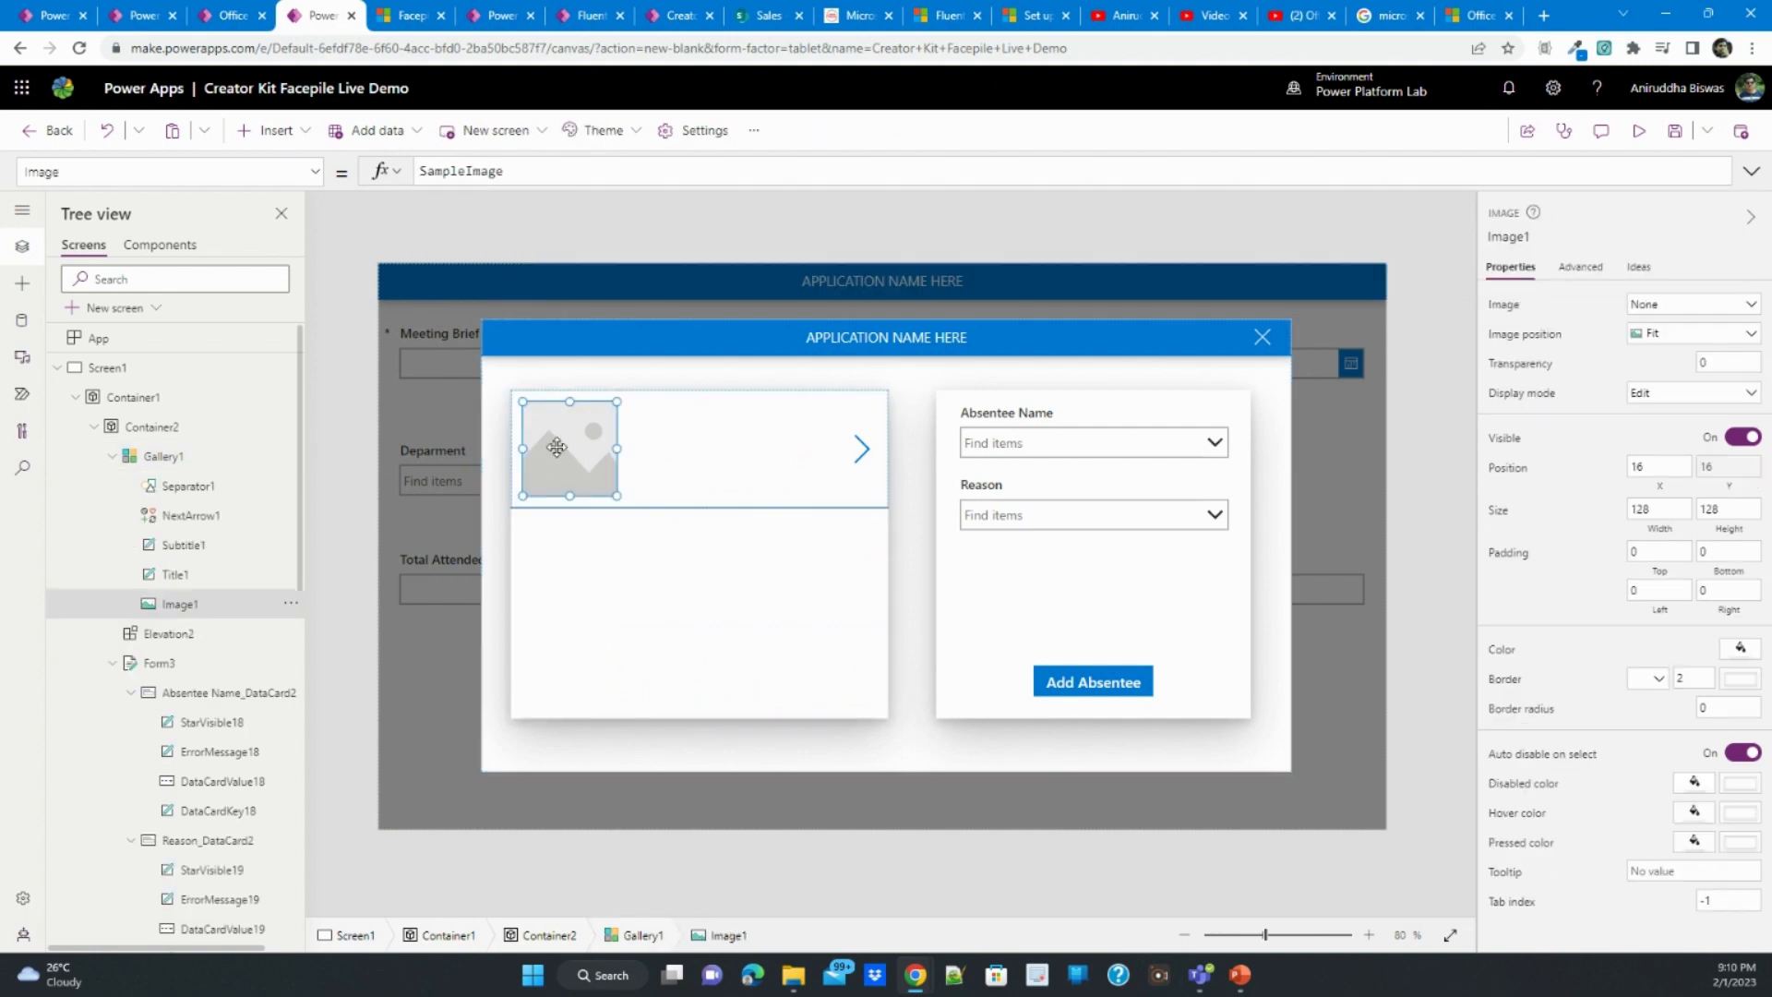
double_click(458, 172)
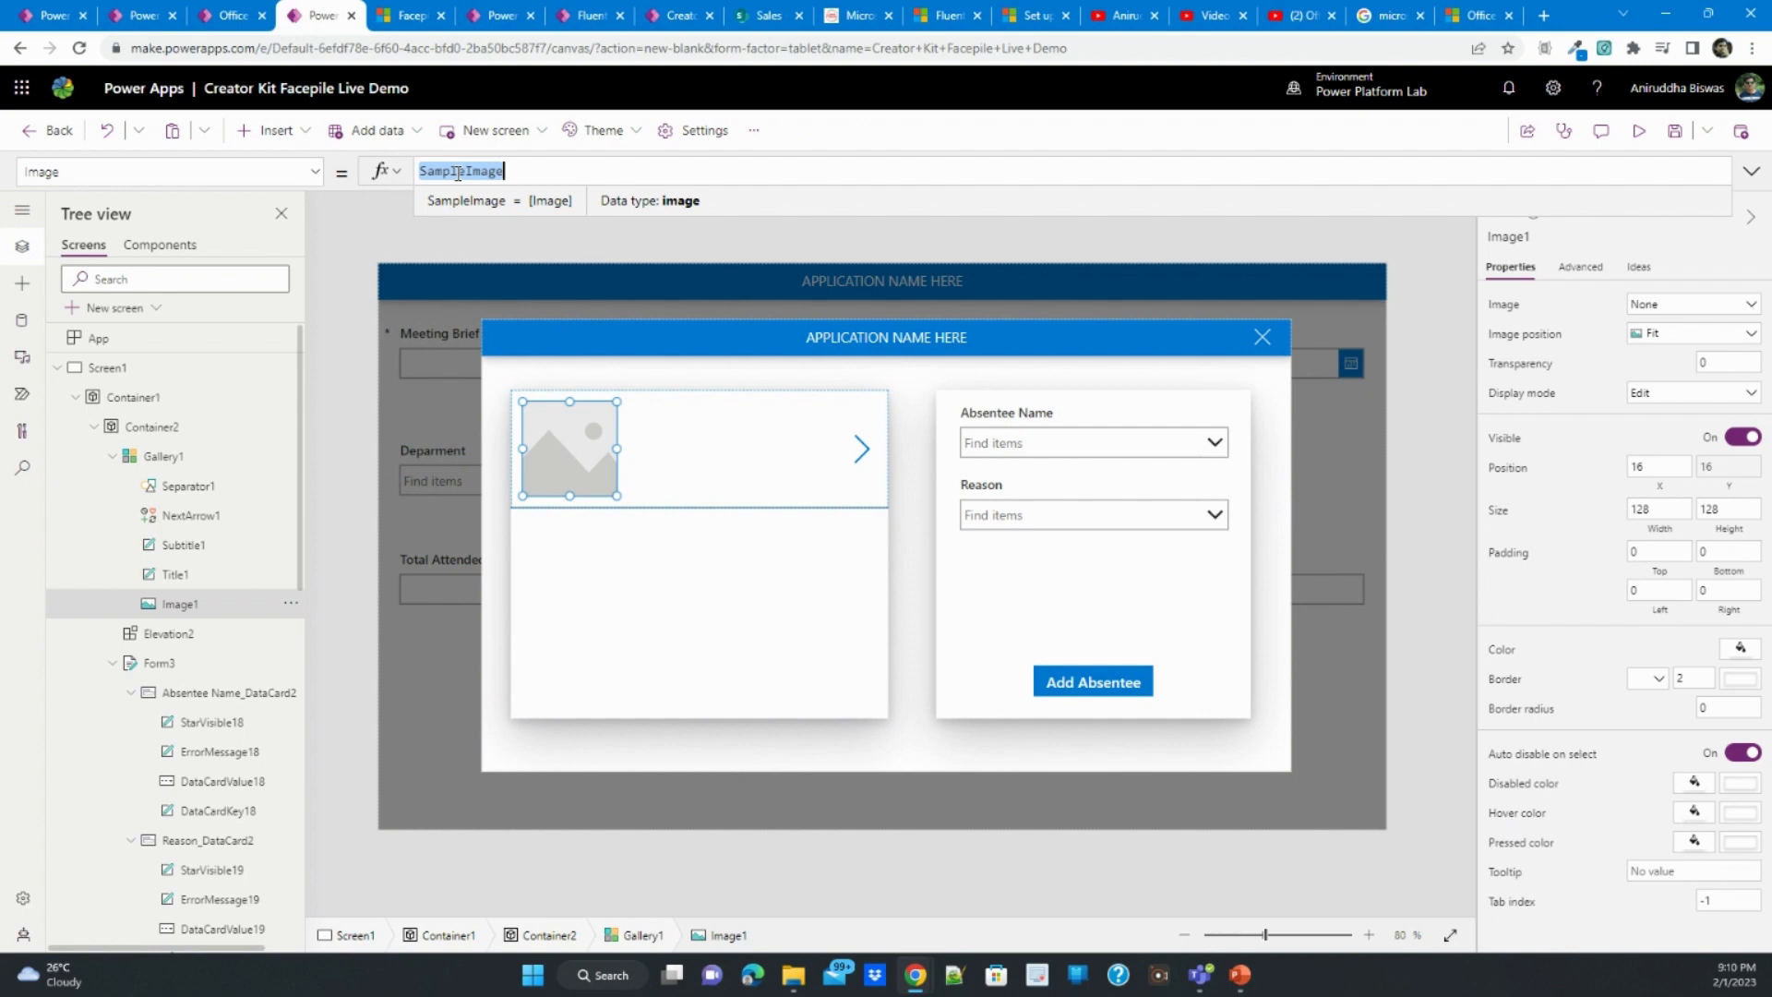
text(this)
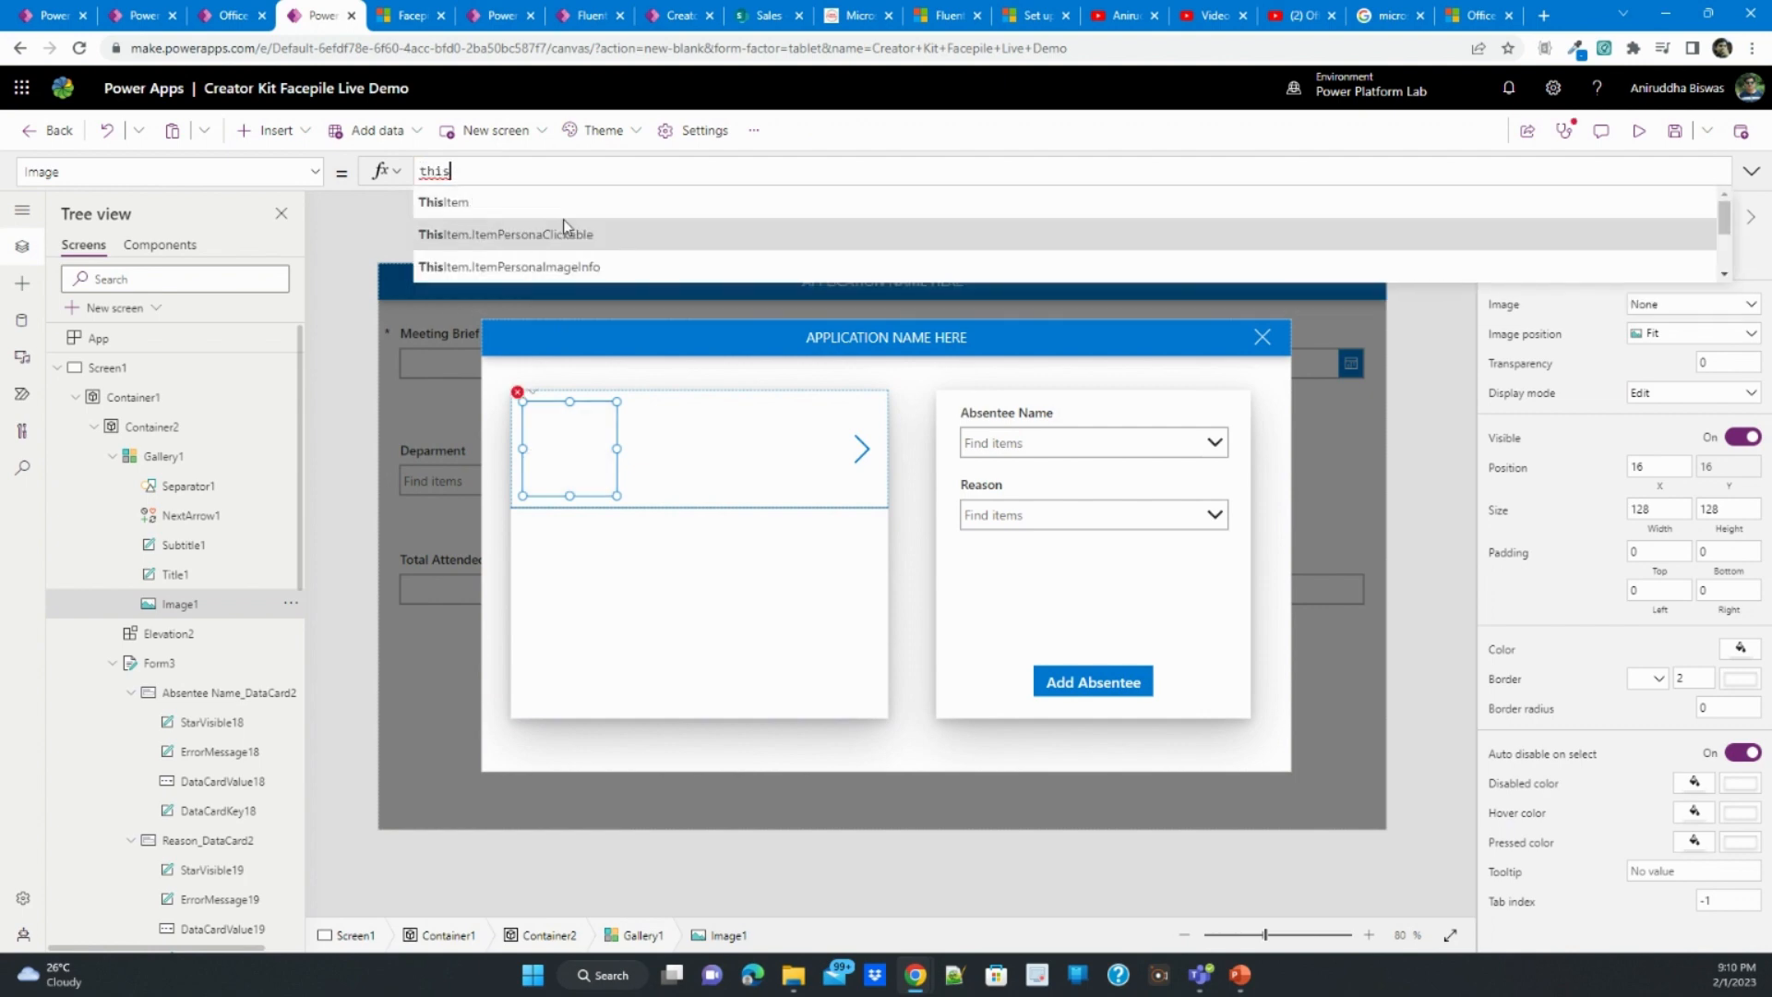
click(571, 267)
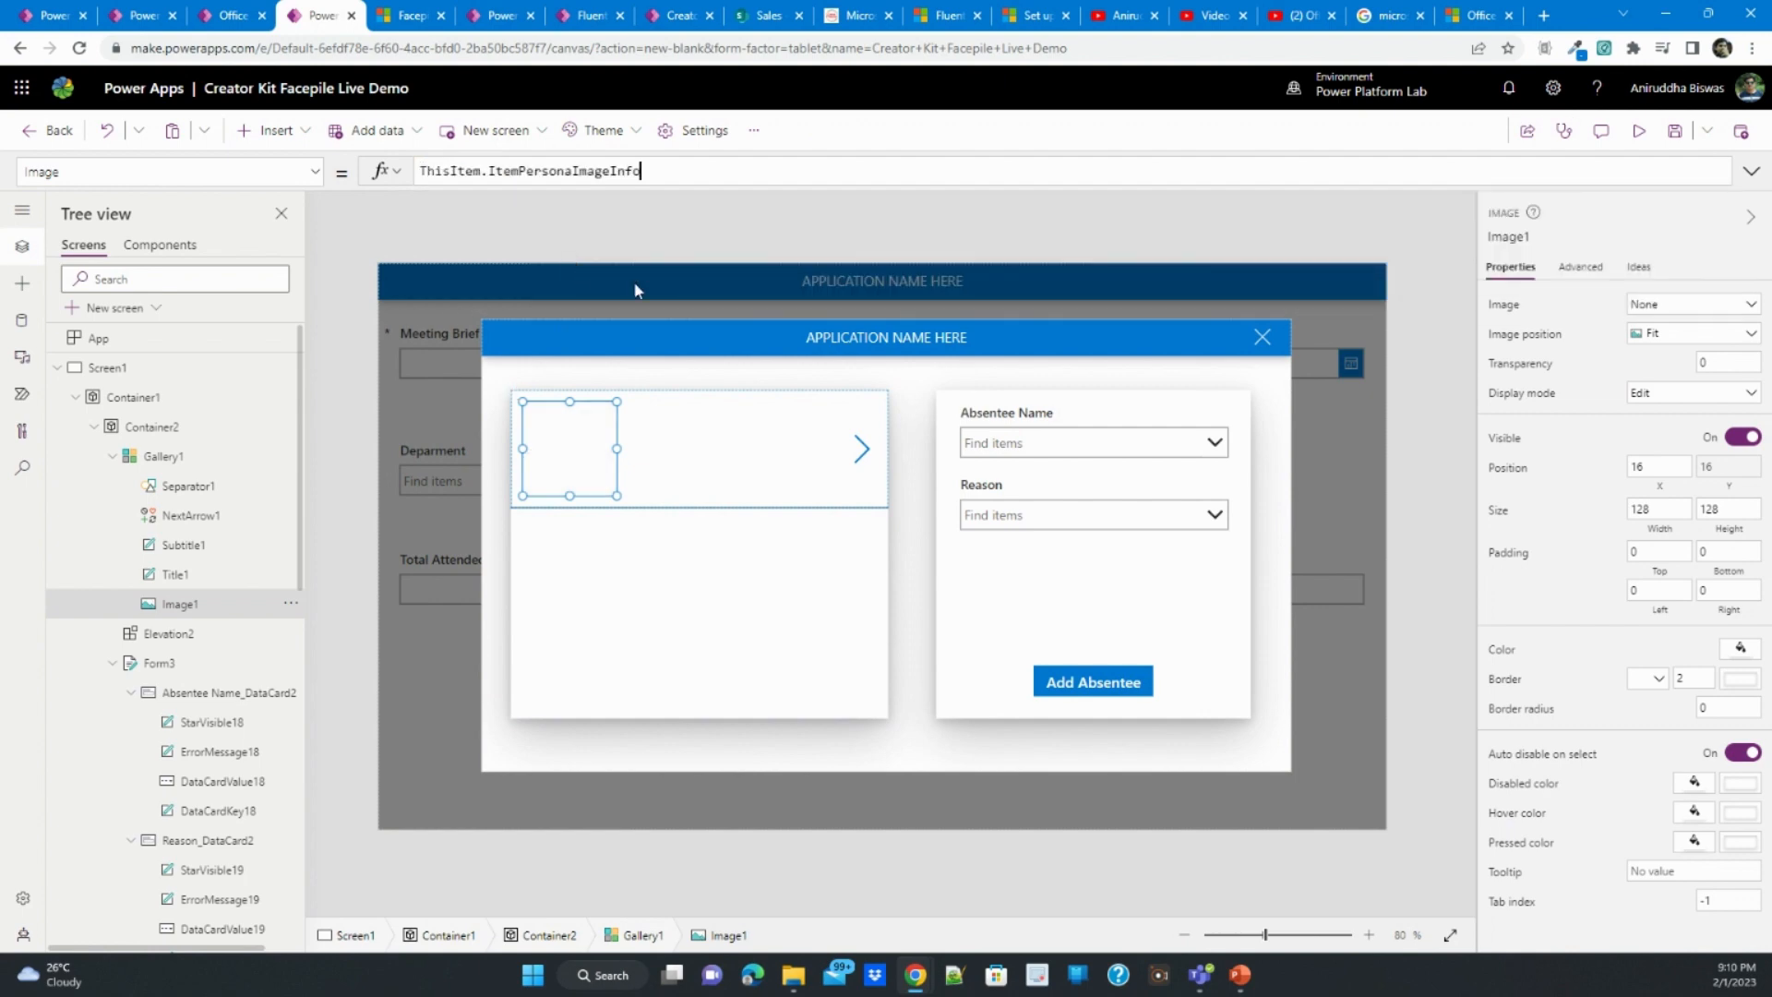
- Set the text of the gallery's title label to ThisItem.ItemPersonaName
click(670, 435)
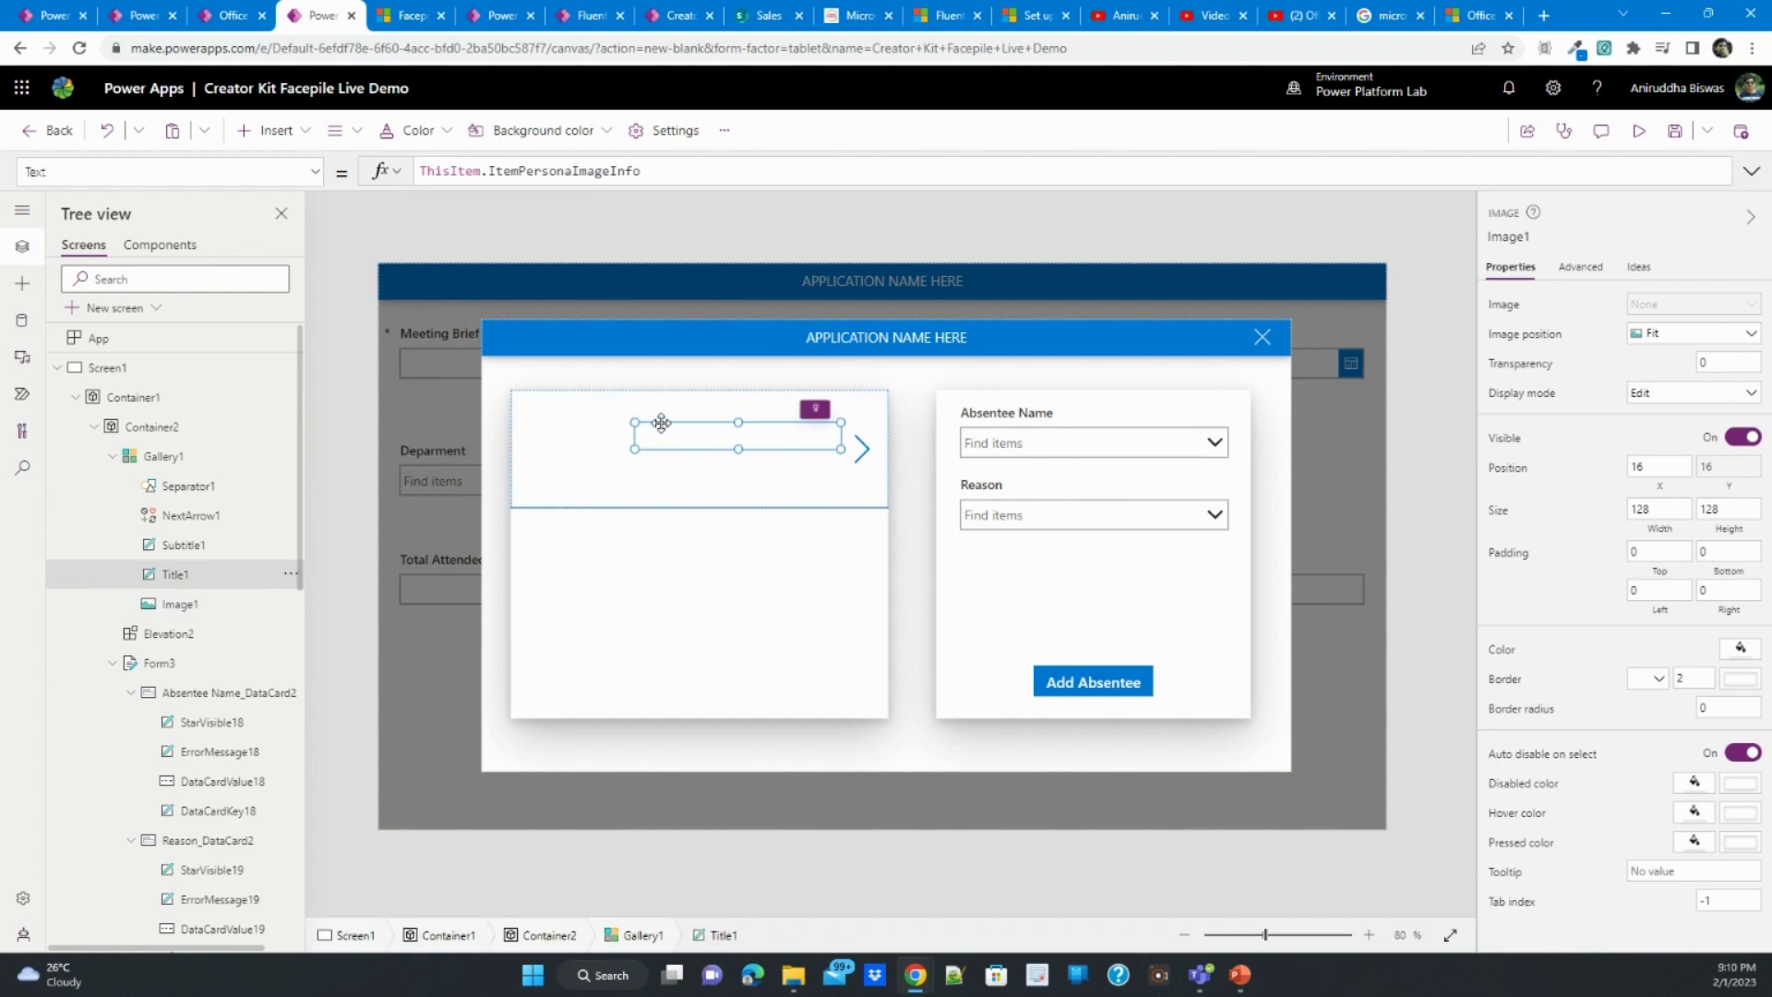
double_click(587, 171)
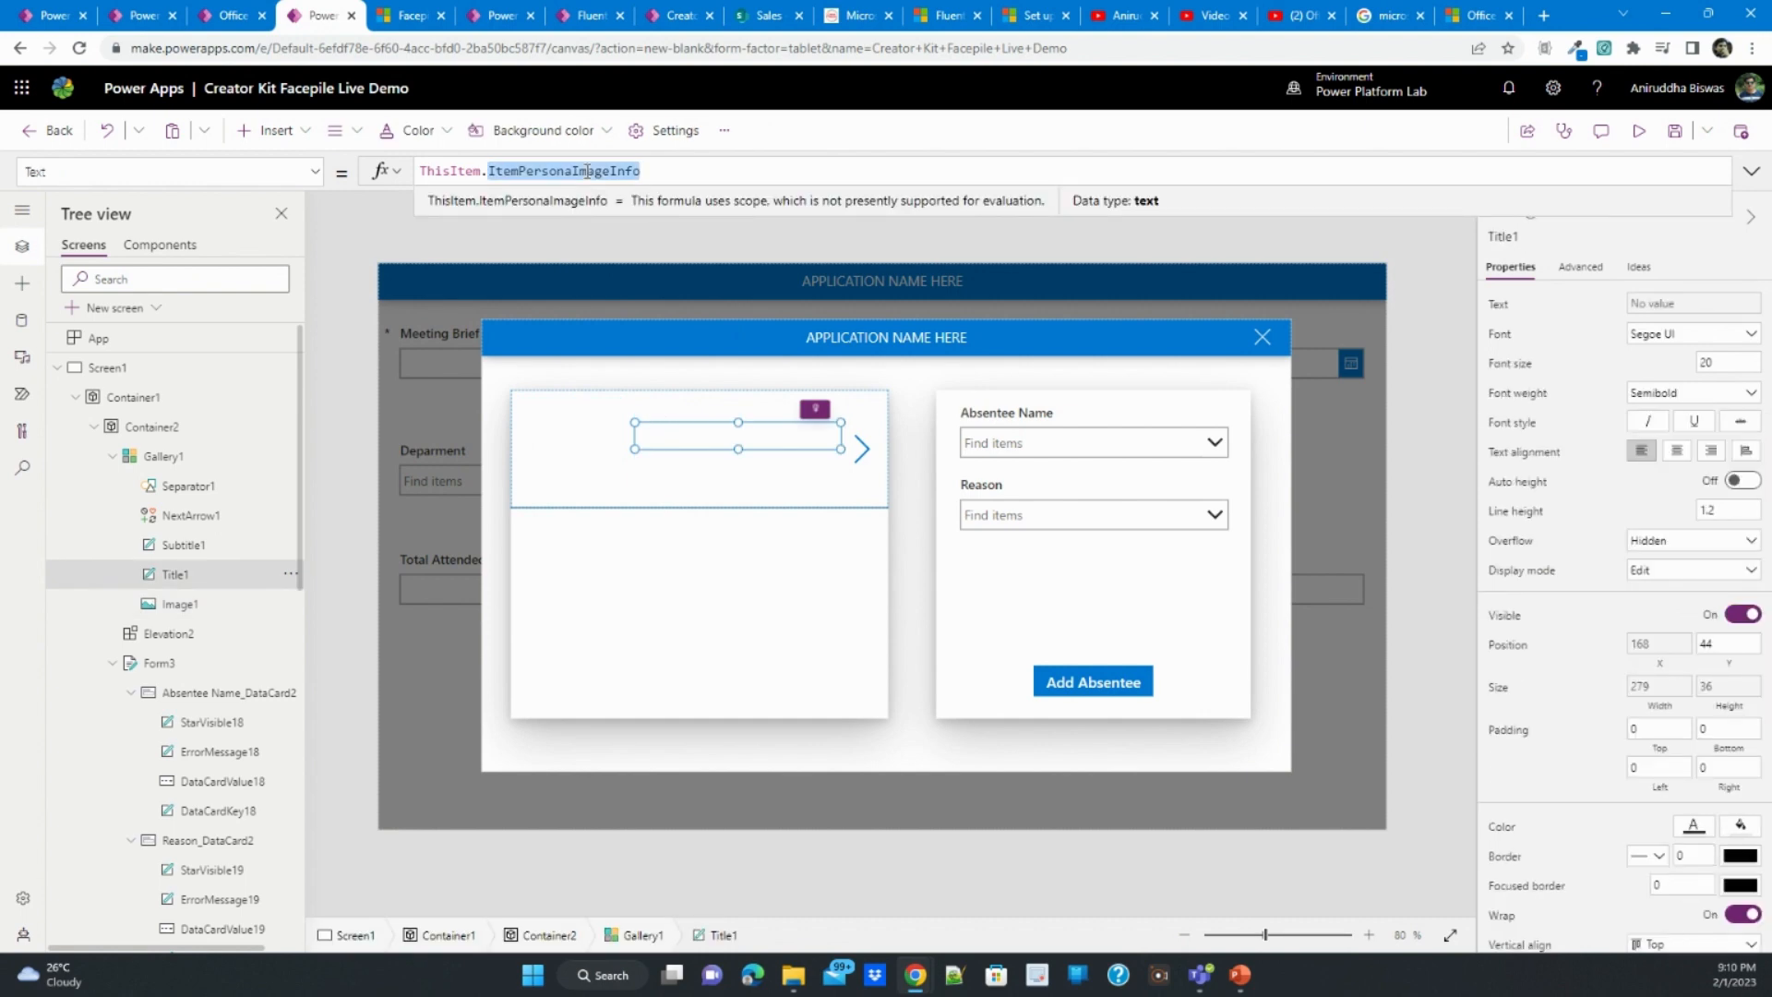
text(di)
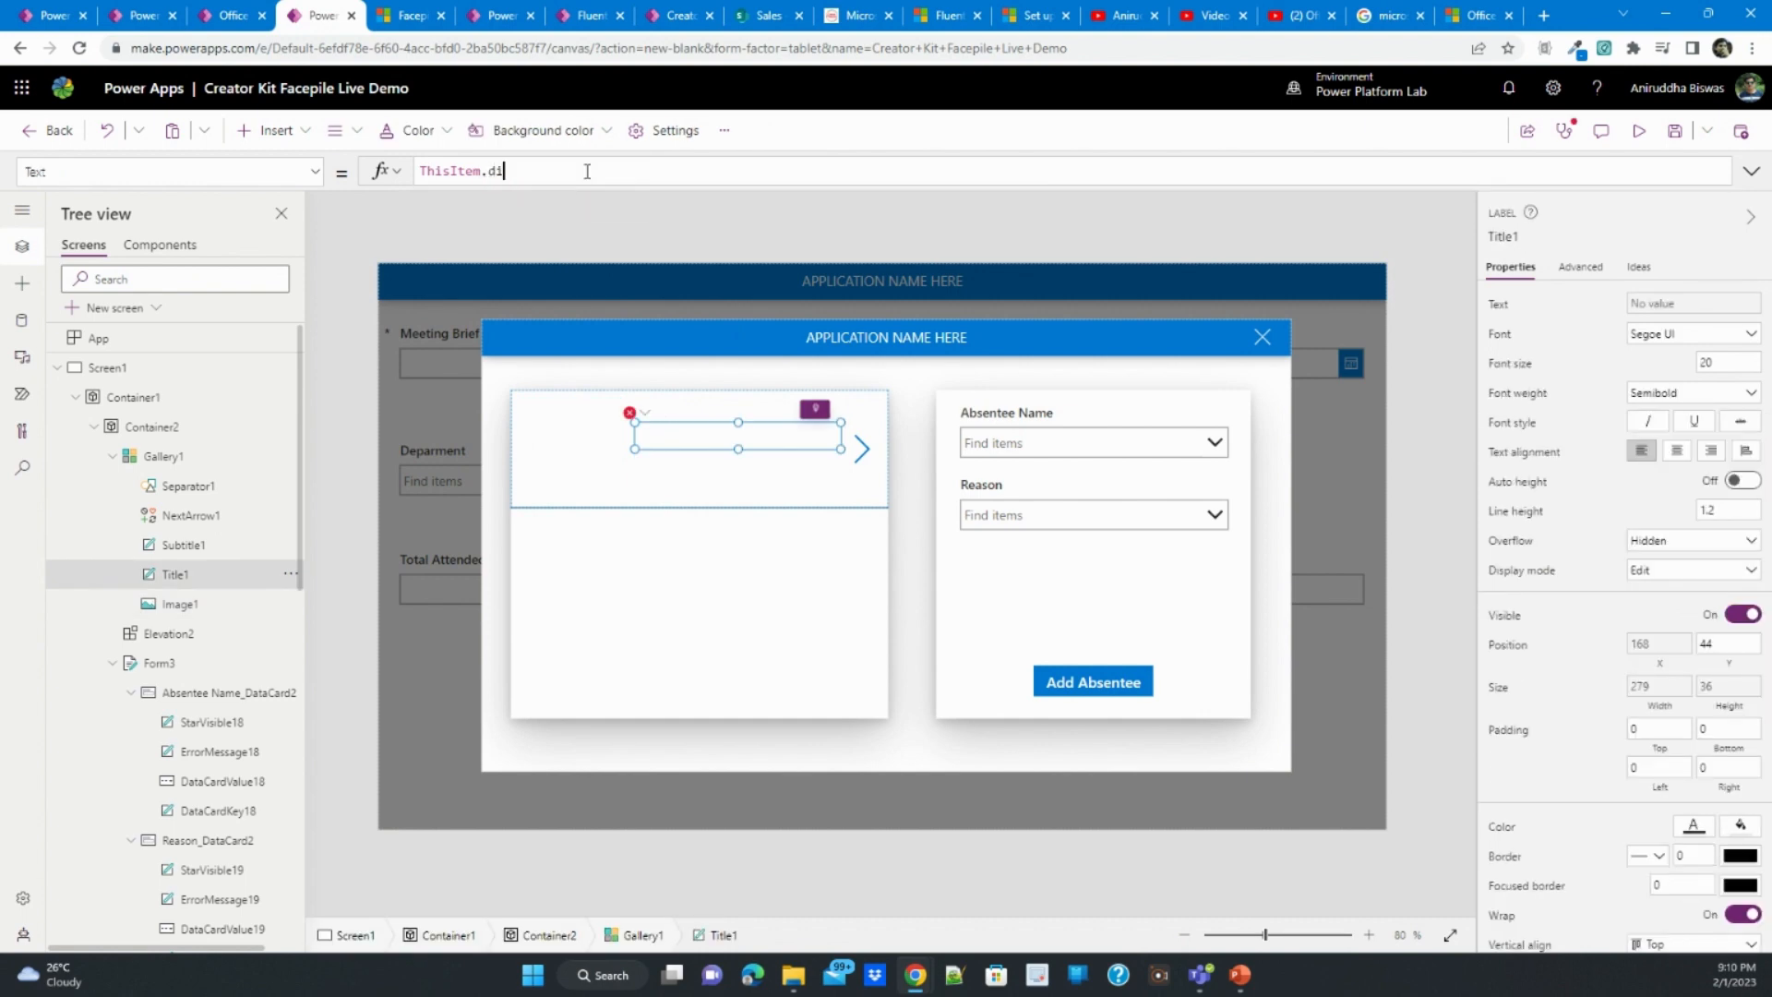
key(BackSpace)
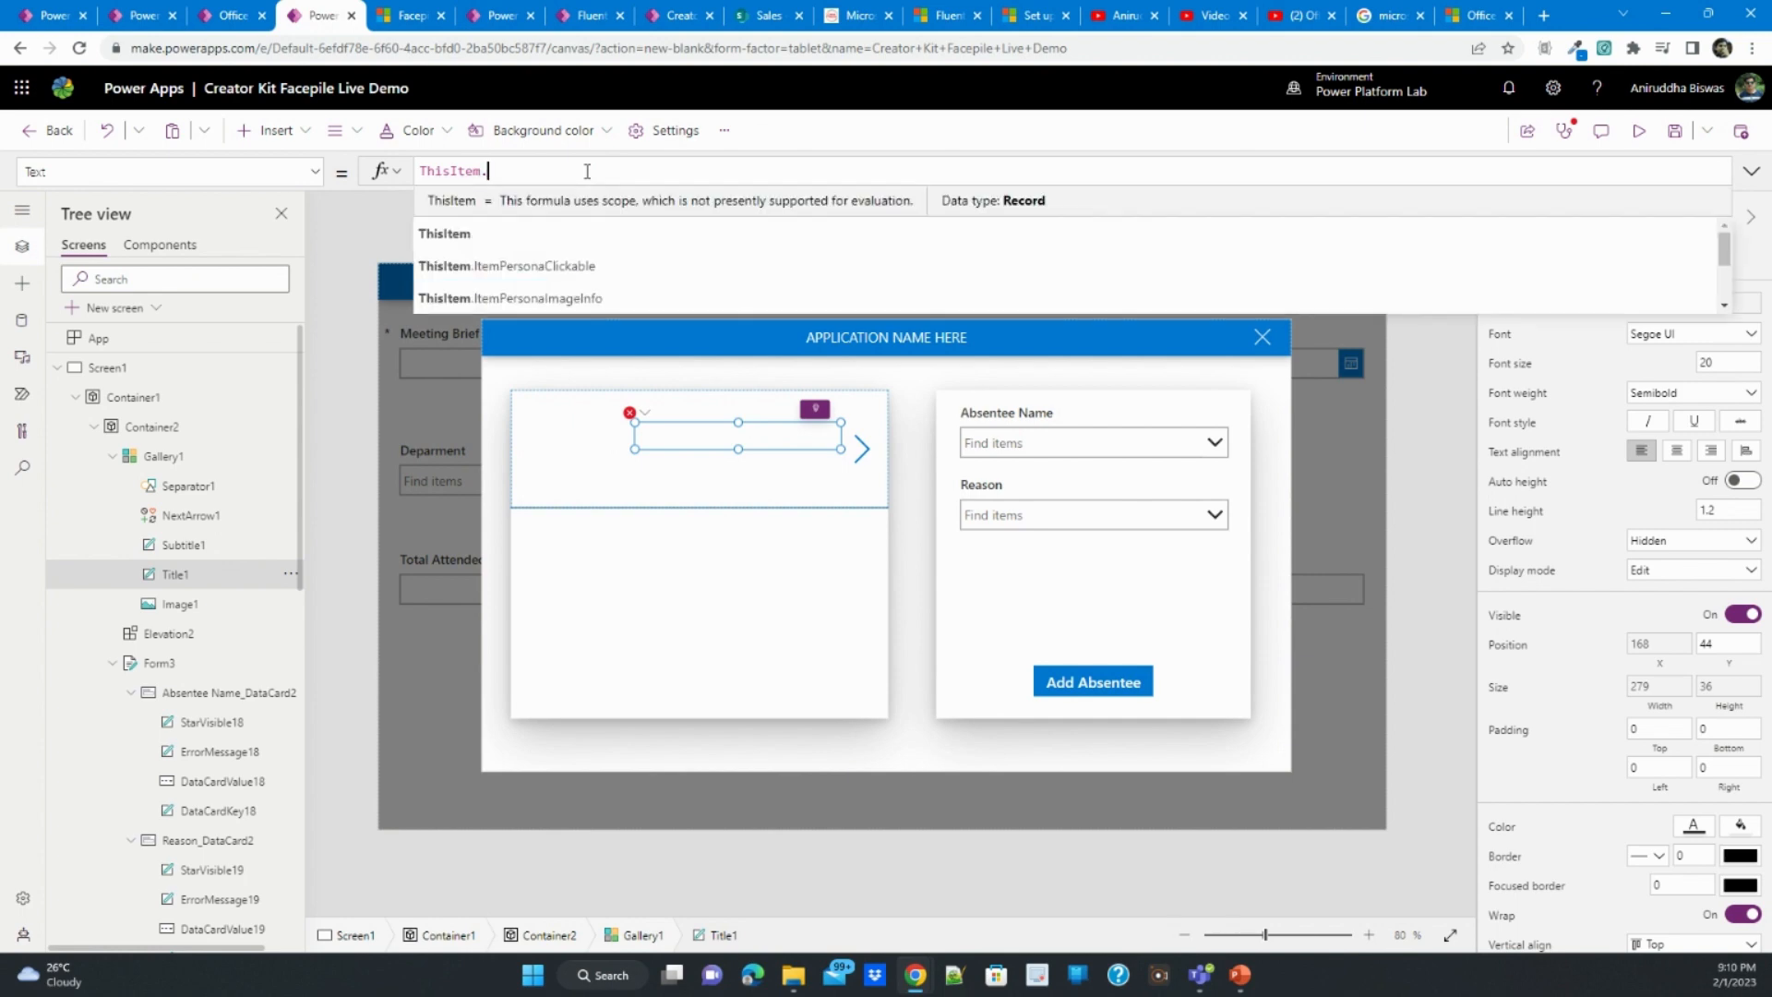
text(.)
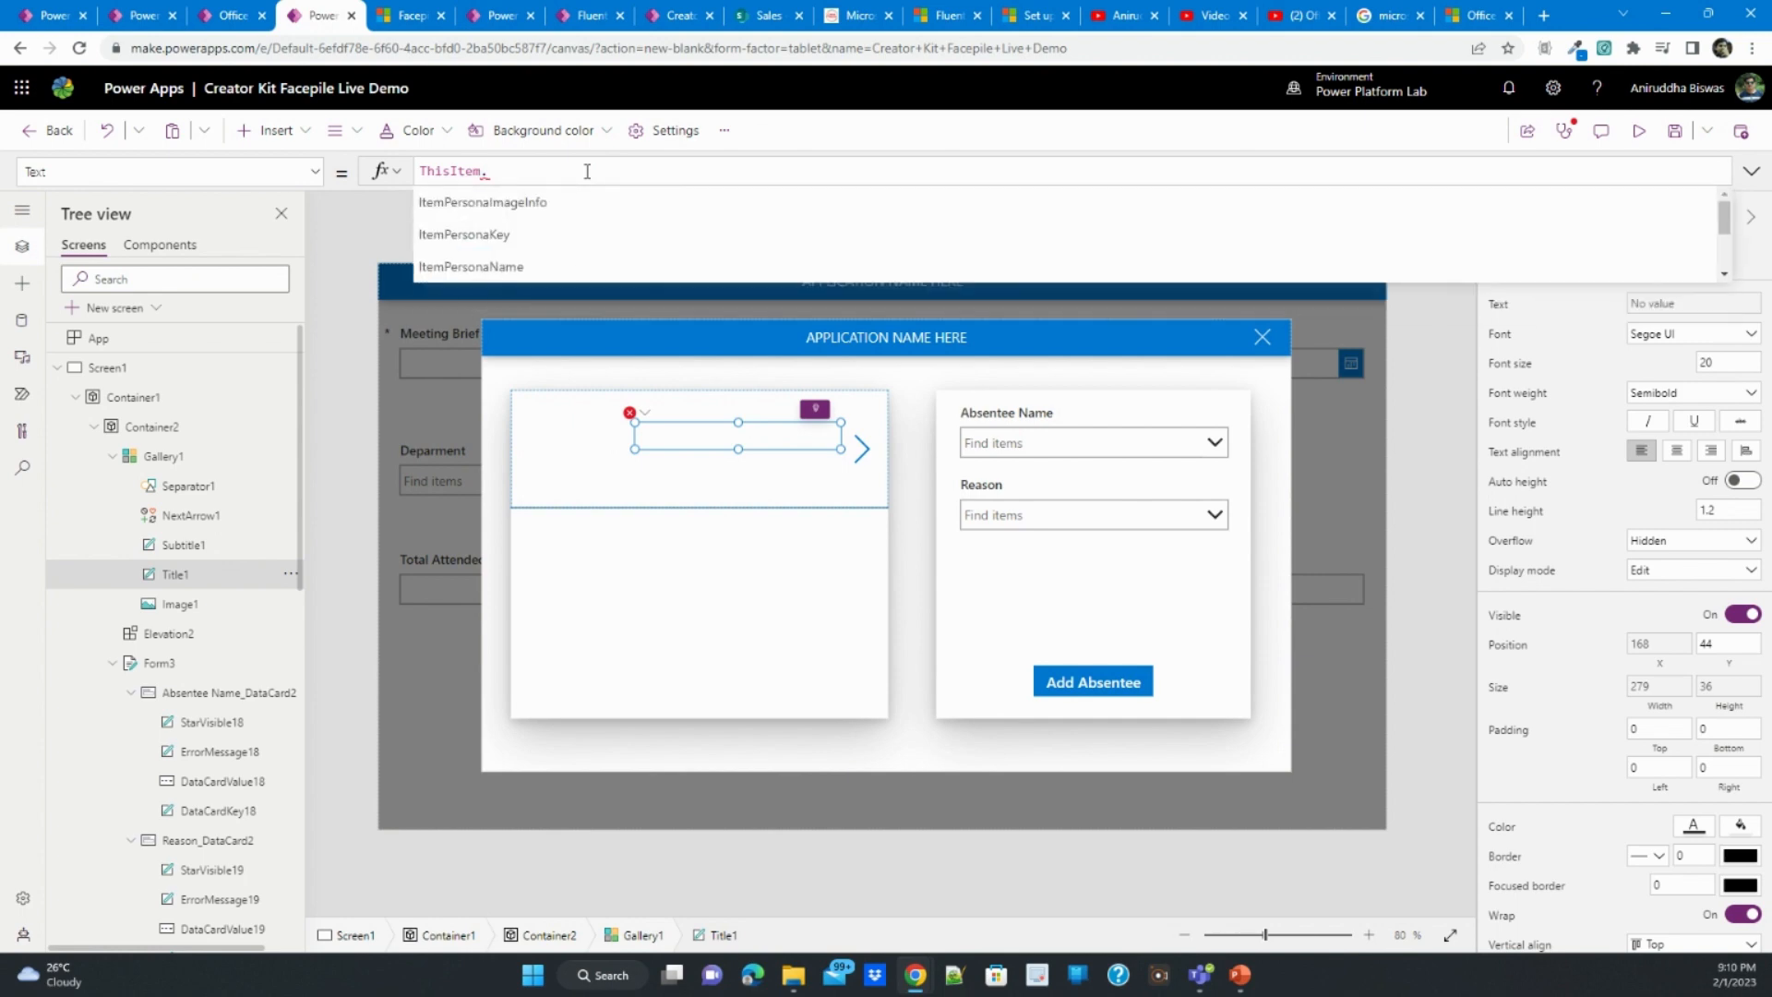
click(560, 268)
- Set the text of the gallery's subtitle label to ThisItem.Reason
click(715, 466)
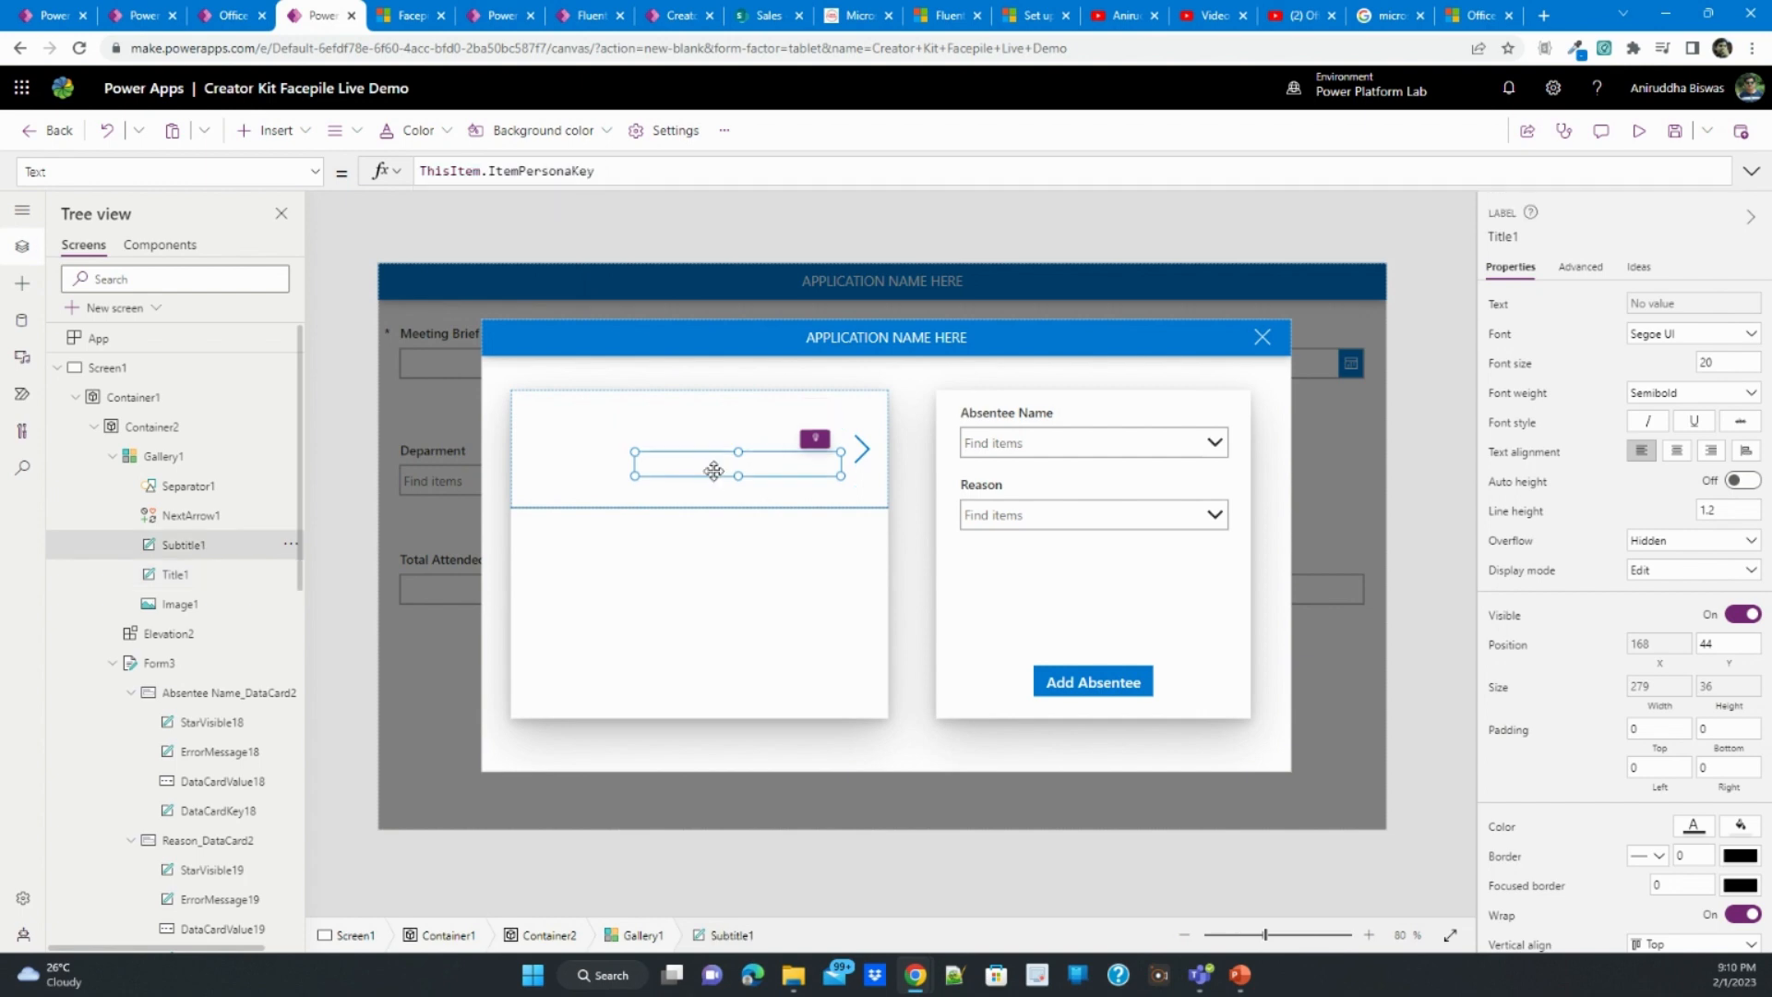
double_click(545, 170)
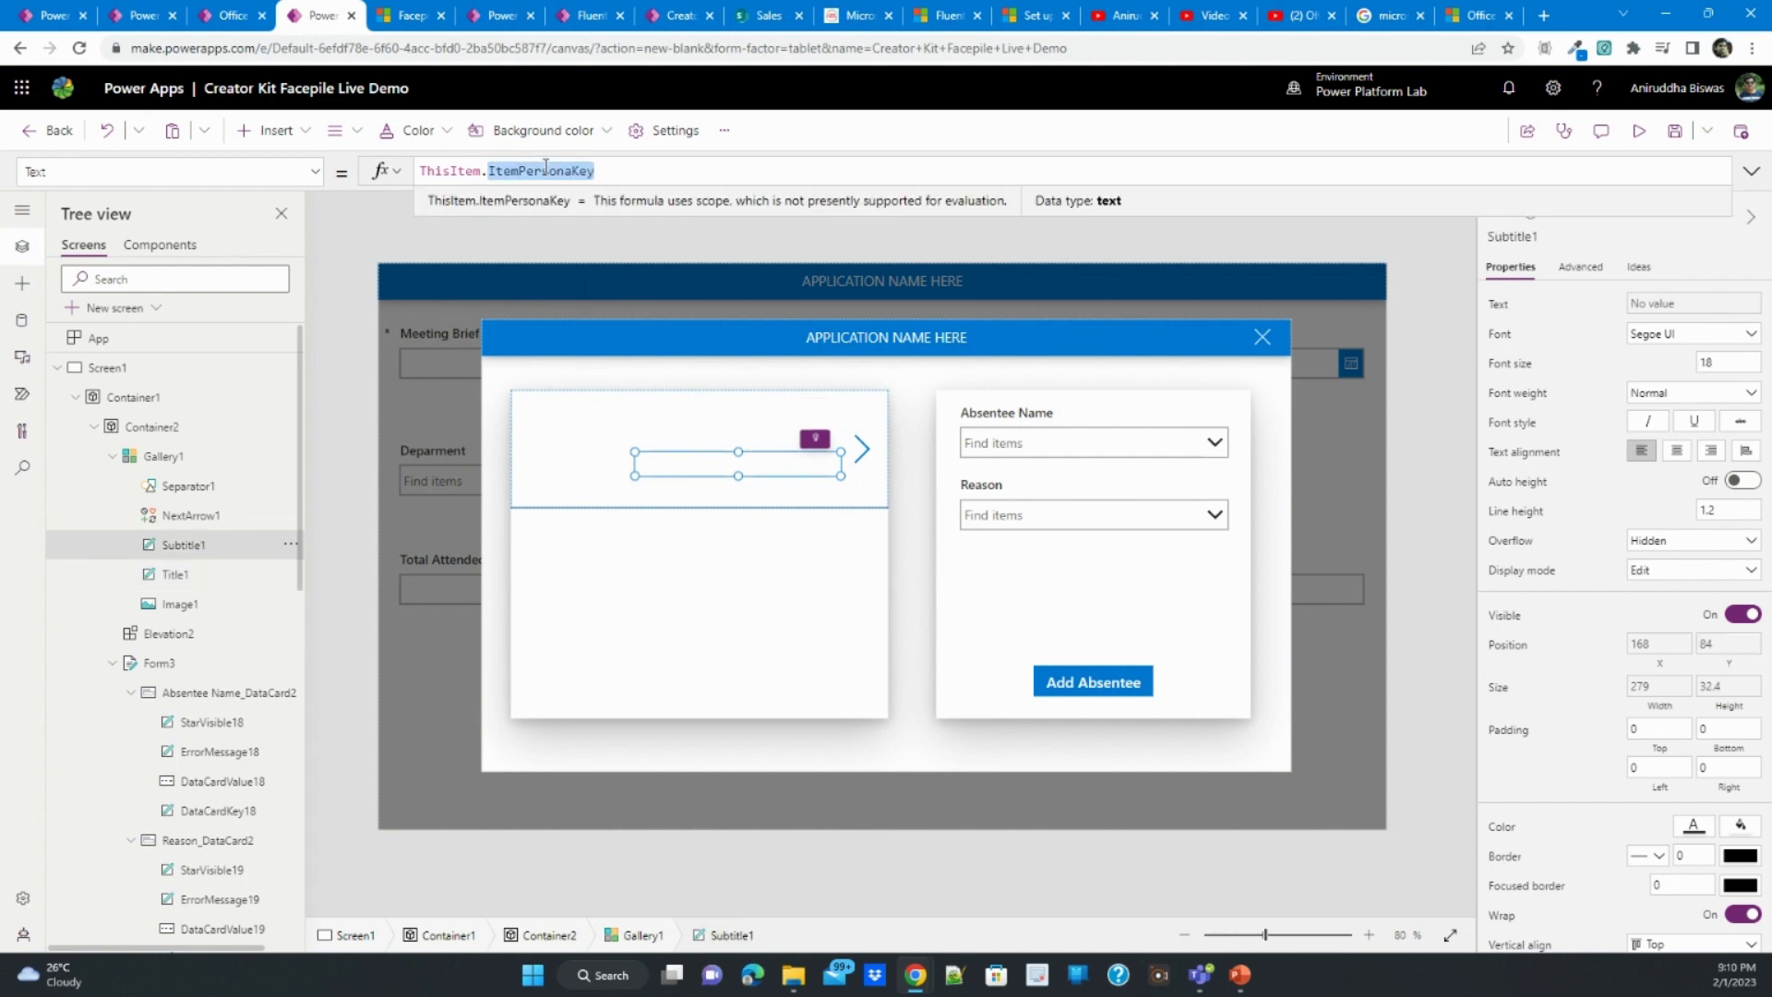
key(BackSpace)
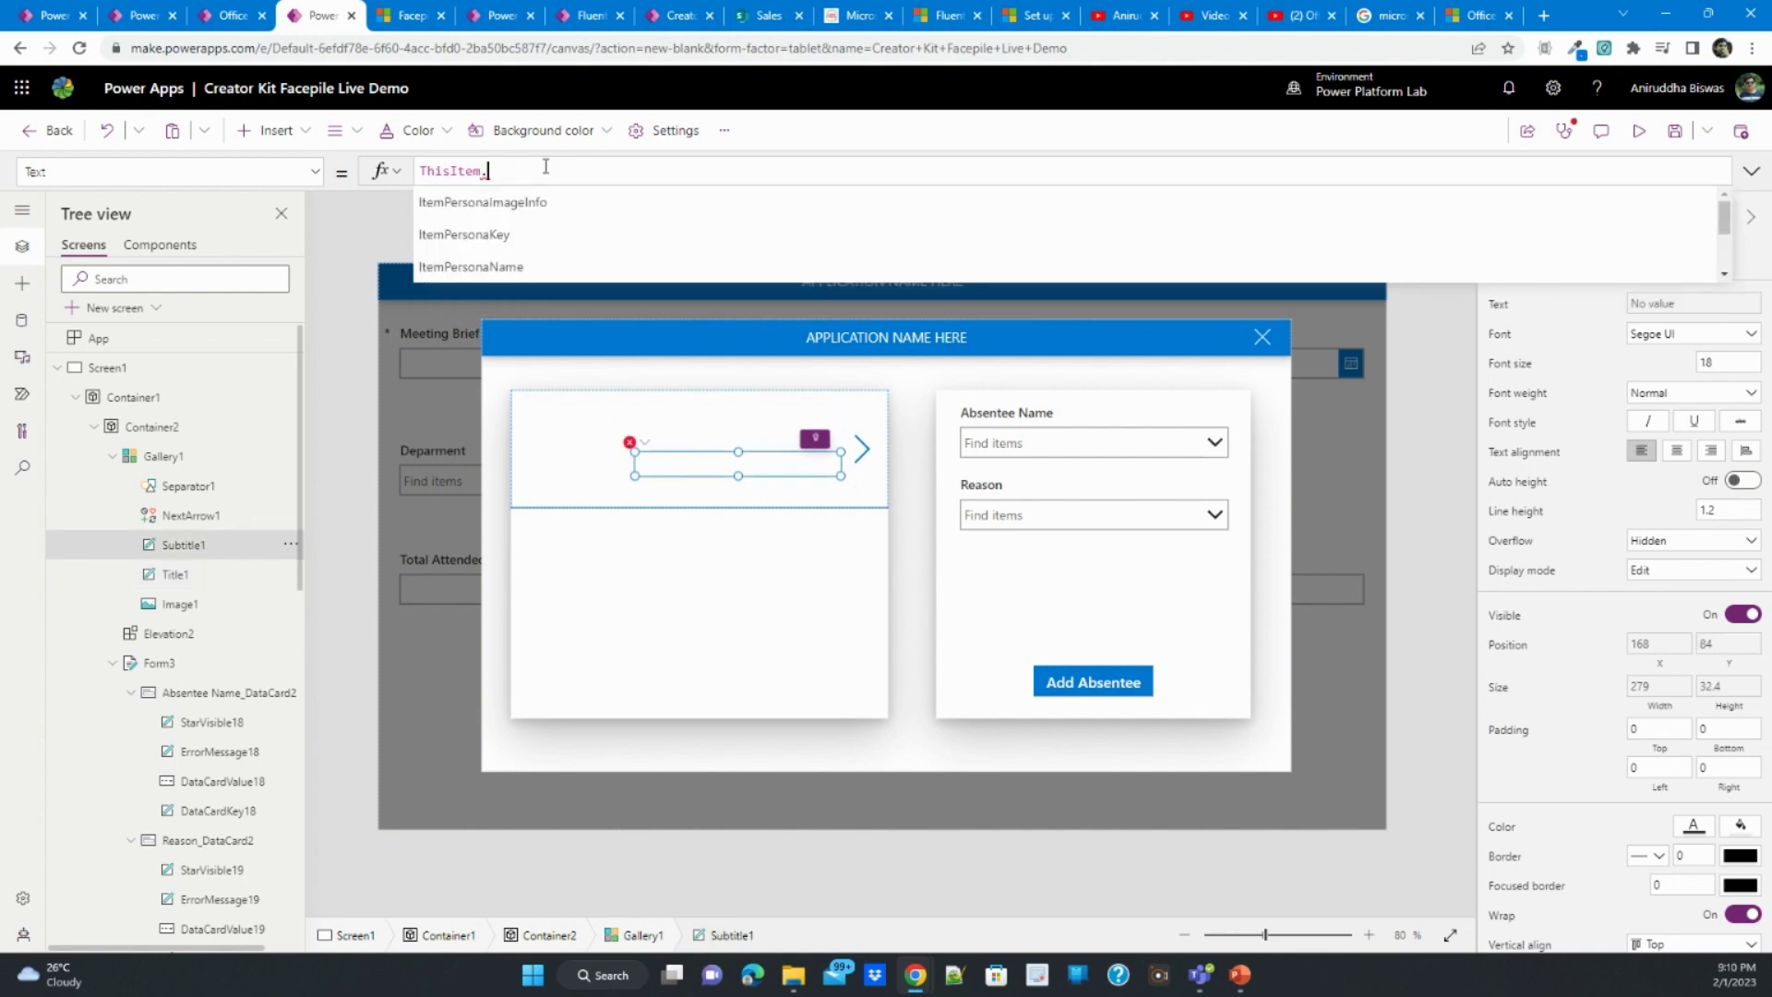
scroll(547, 220, down, 3)
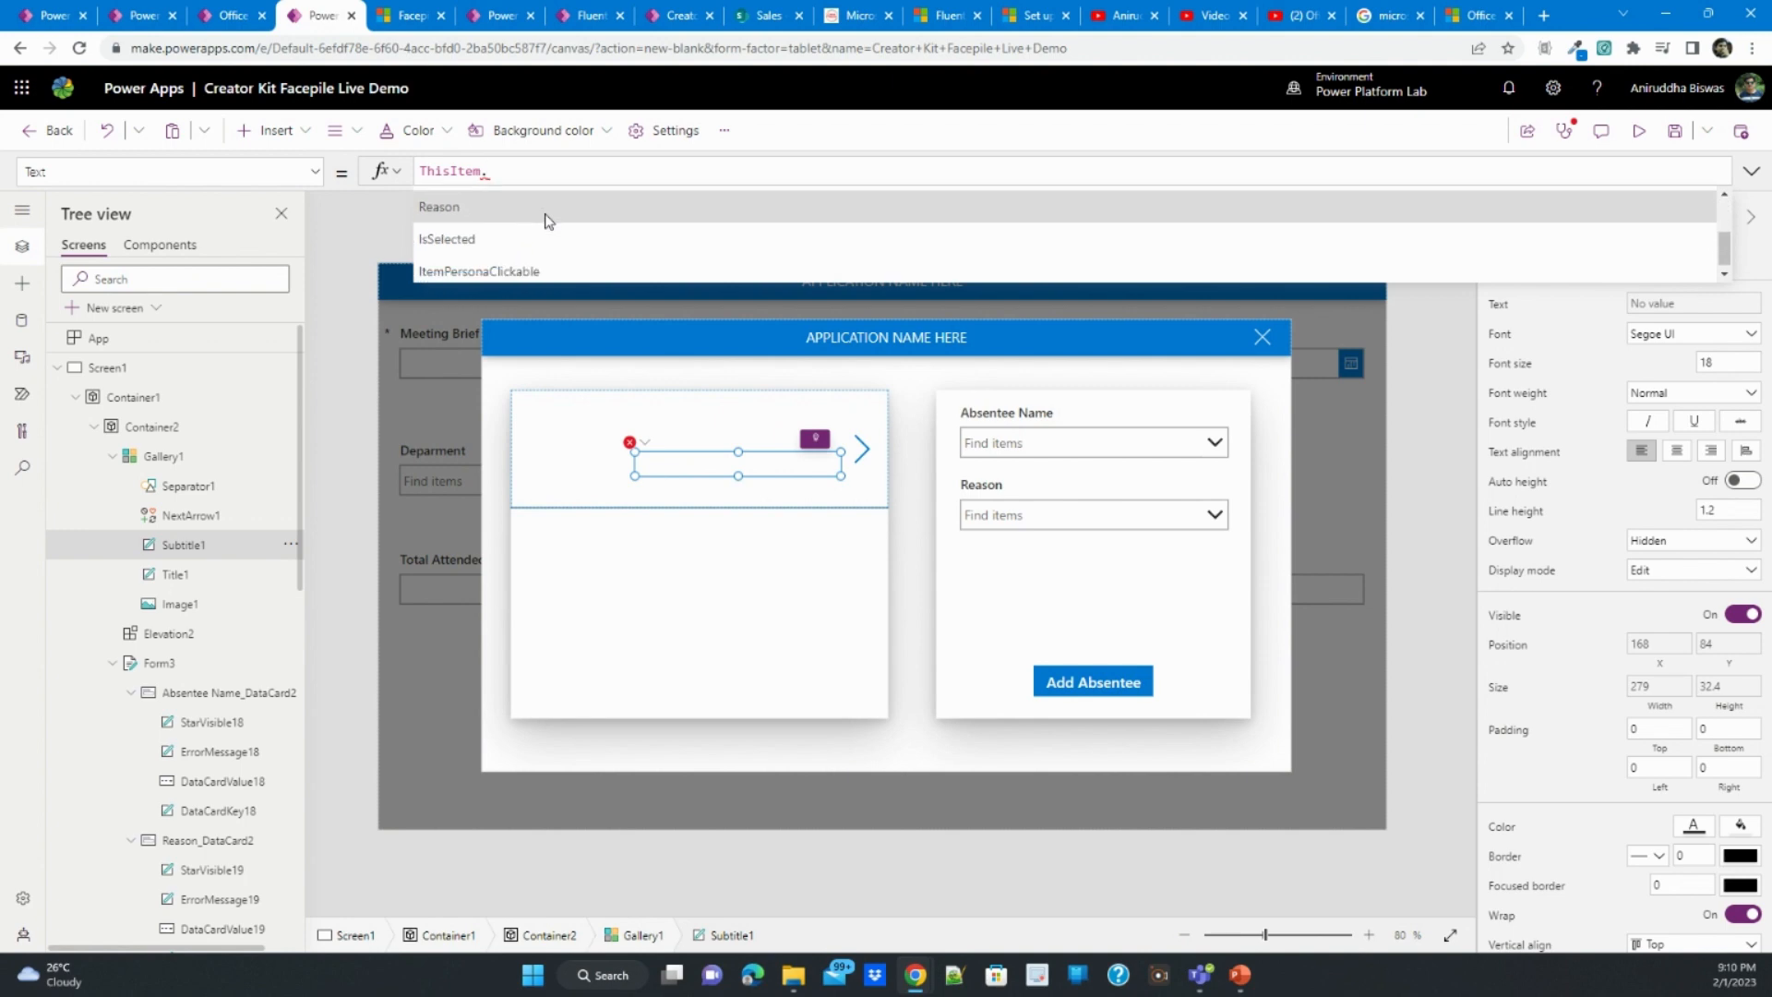
click(546, 214)
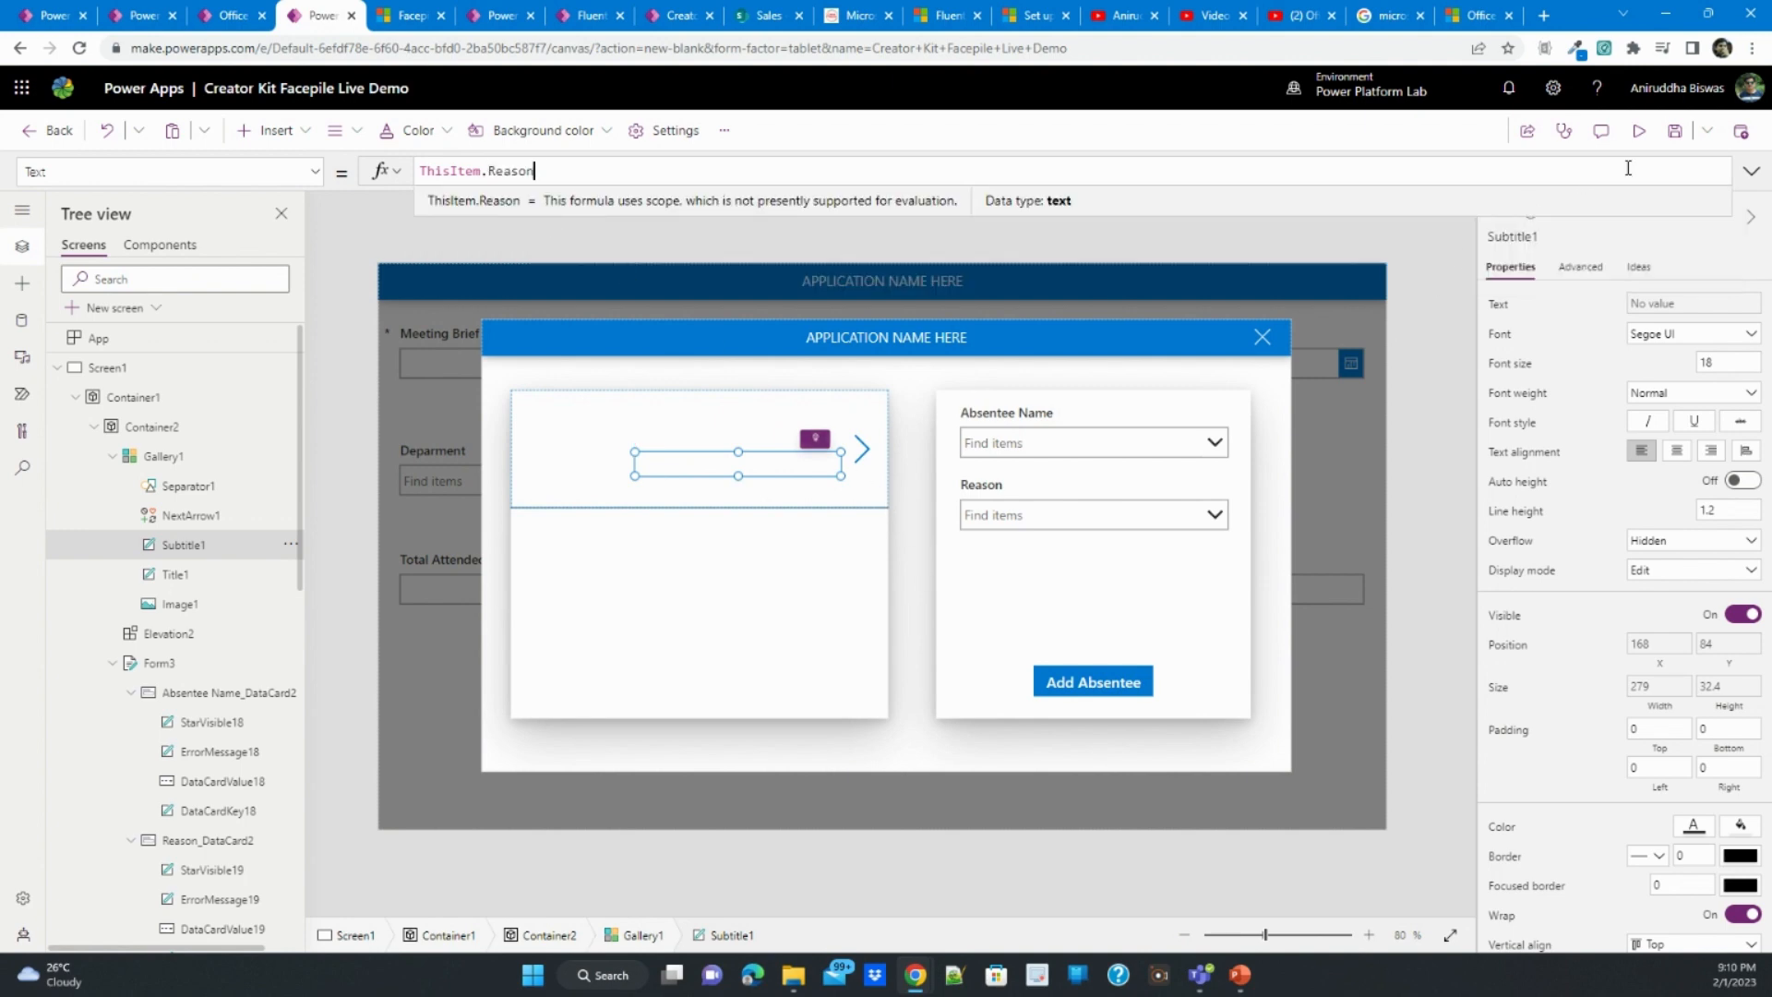
- Preview the app and add a test absentee, choosing a person's name and the reason Sick Leave in the dialog form
click(1639, 130)
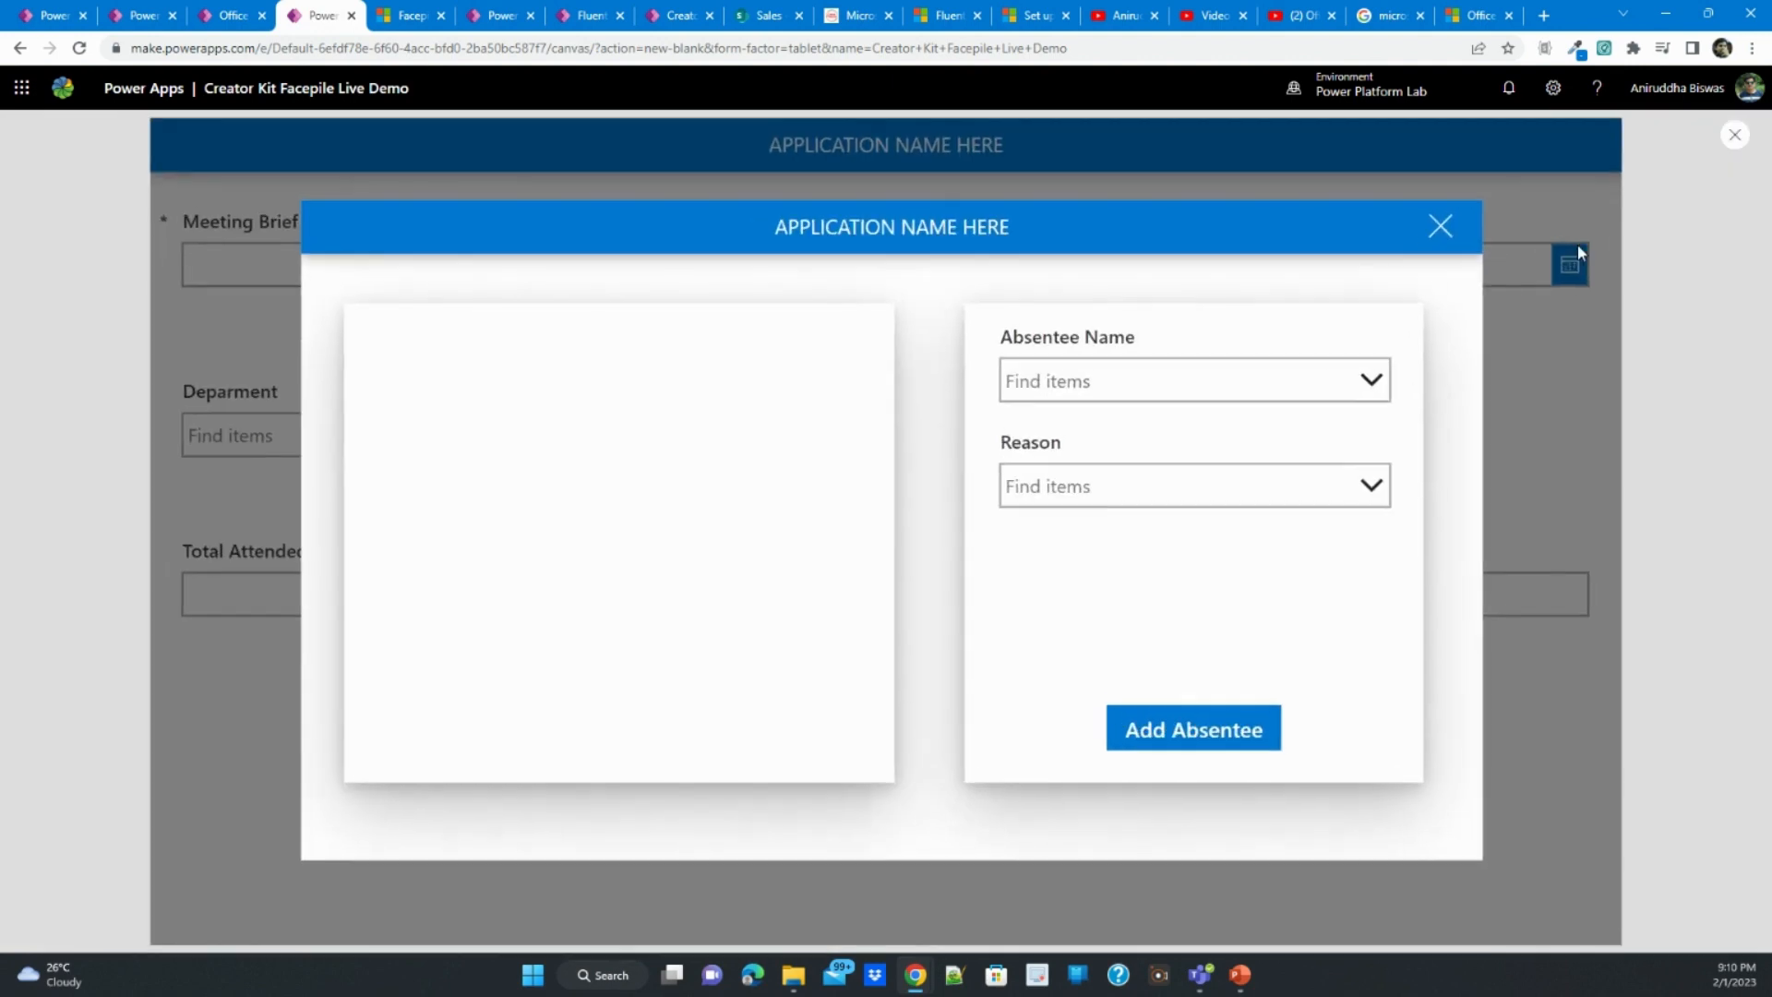
click(1156, 371)
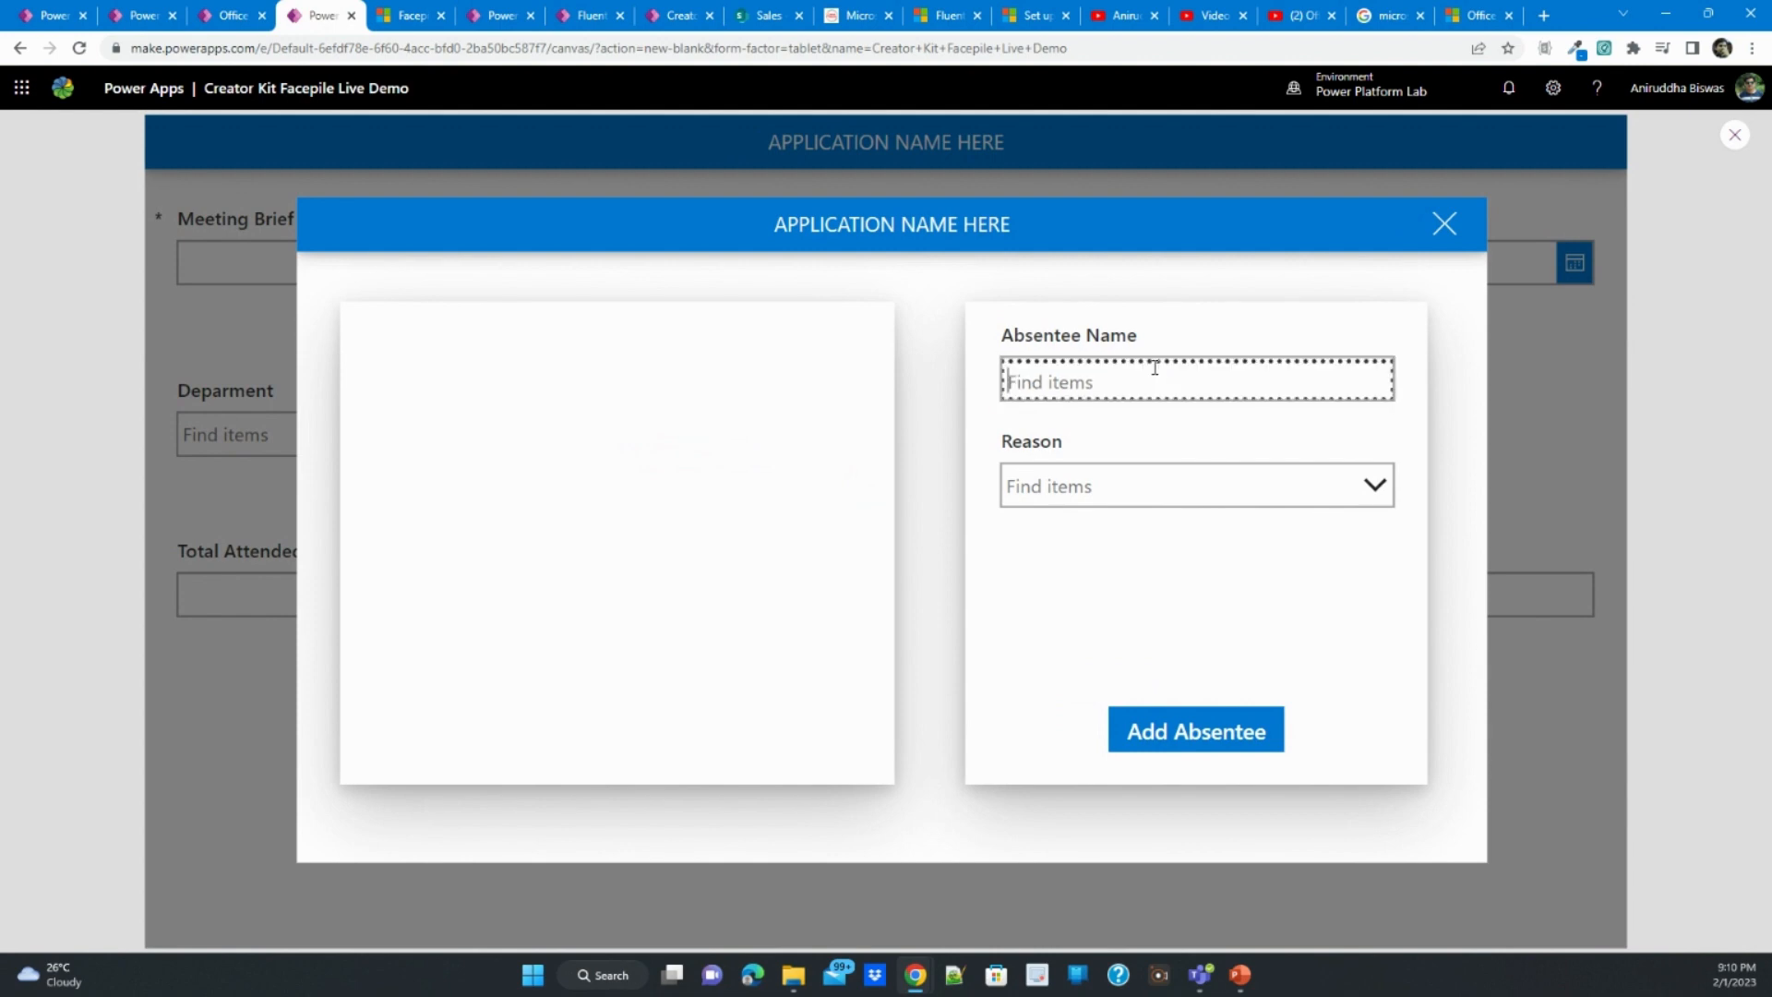
text(ani)
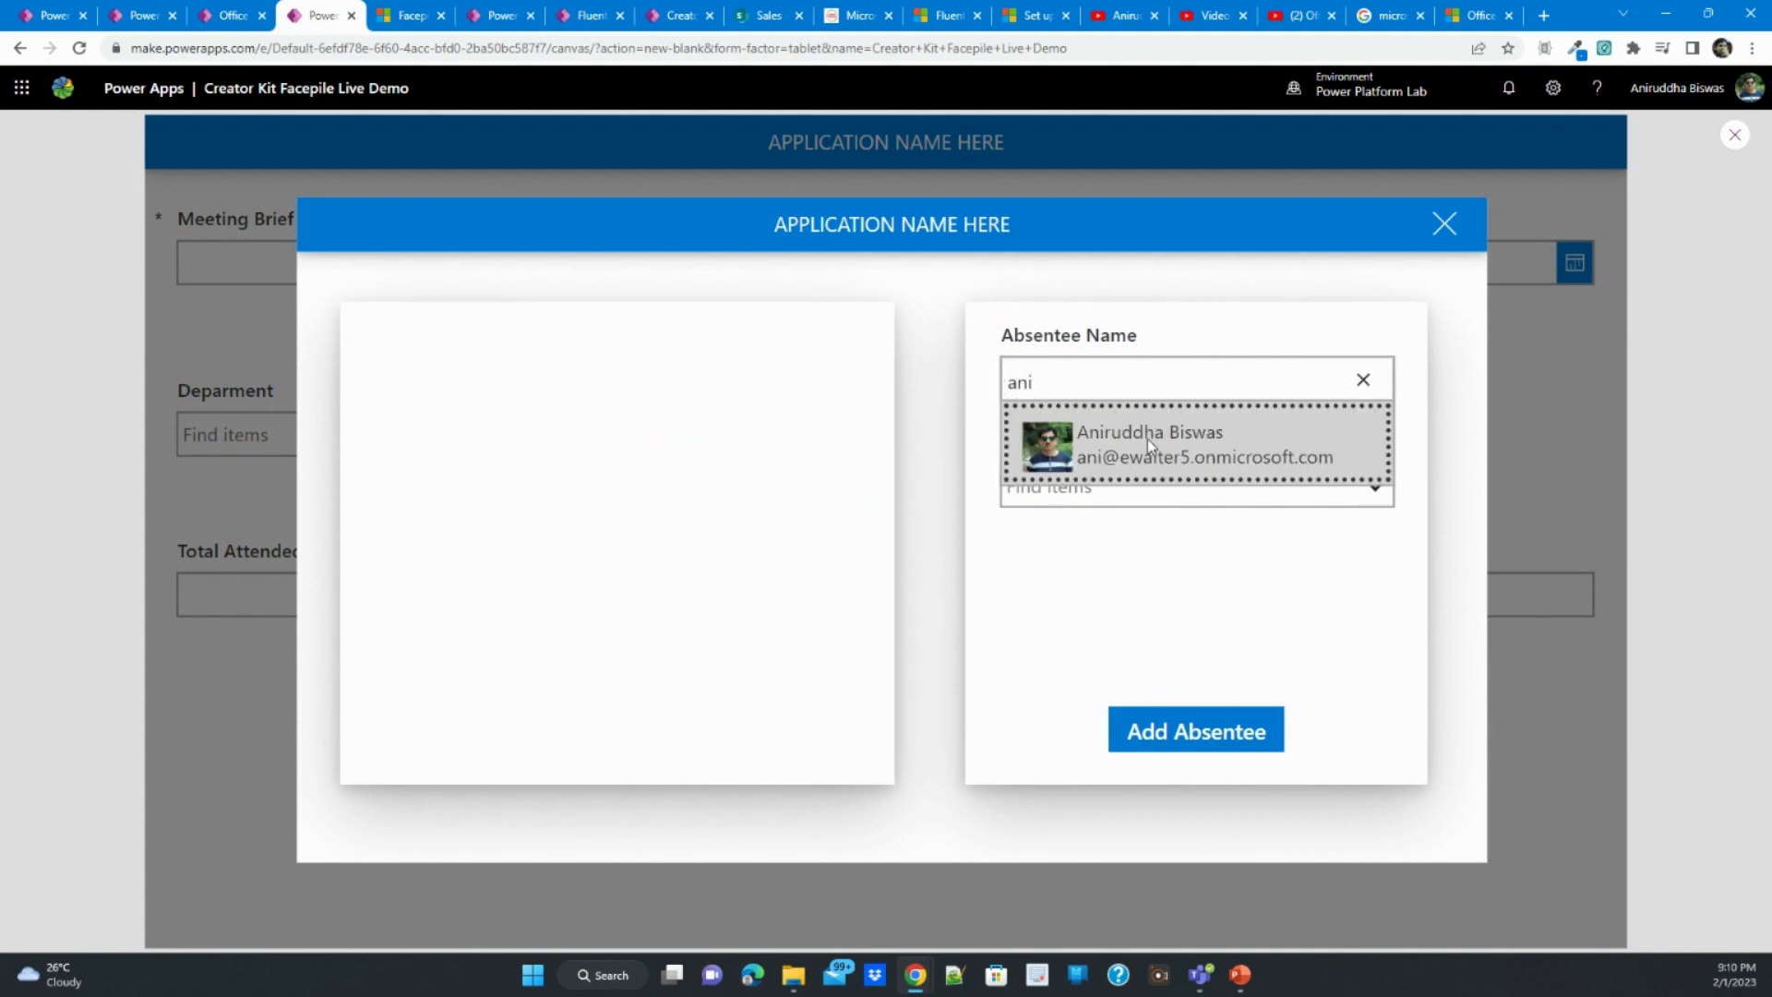
click(1148, 439)
click(1147, 487)
click(1148, 540)
click(1191, 752)
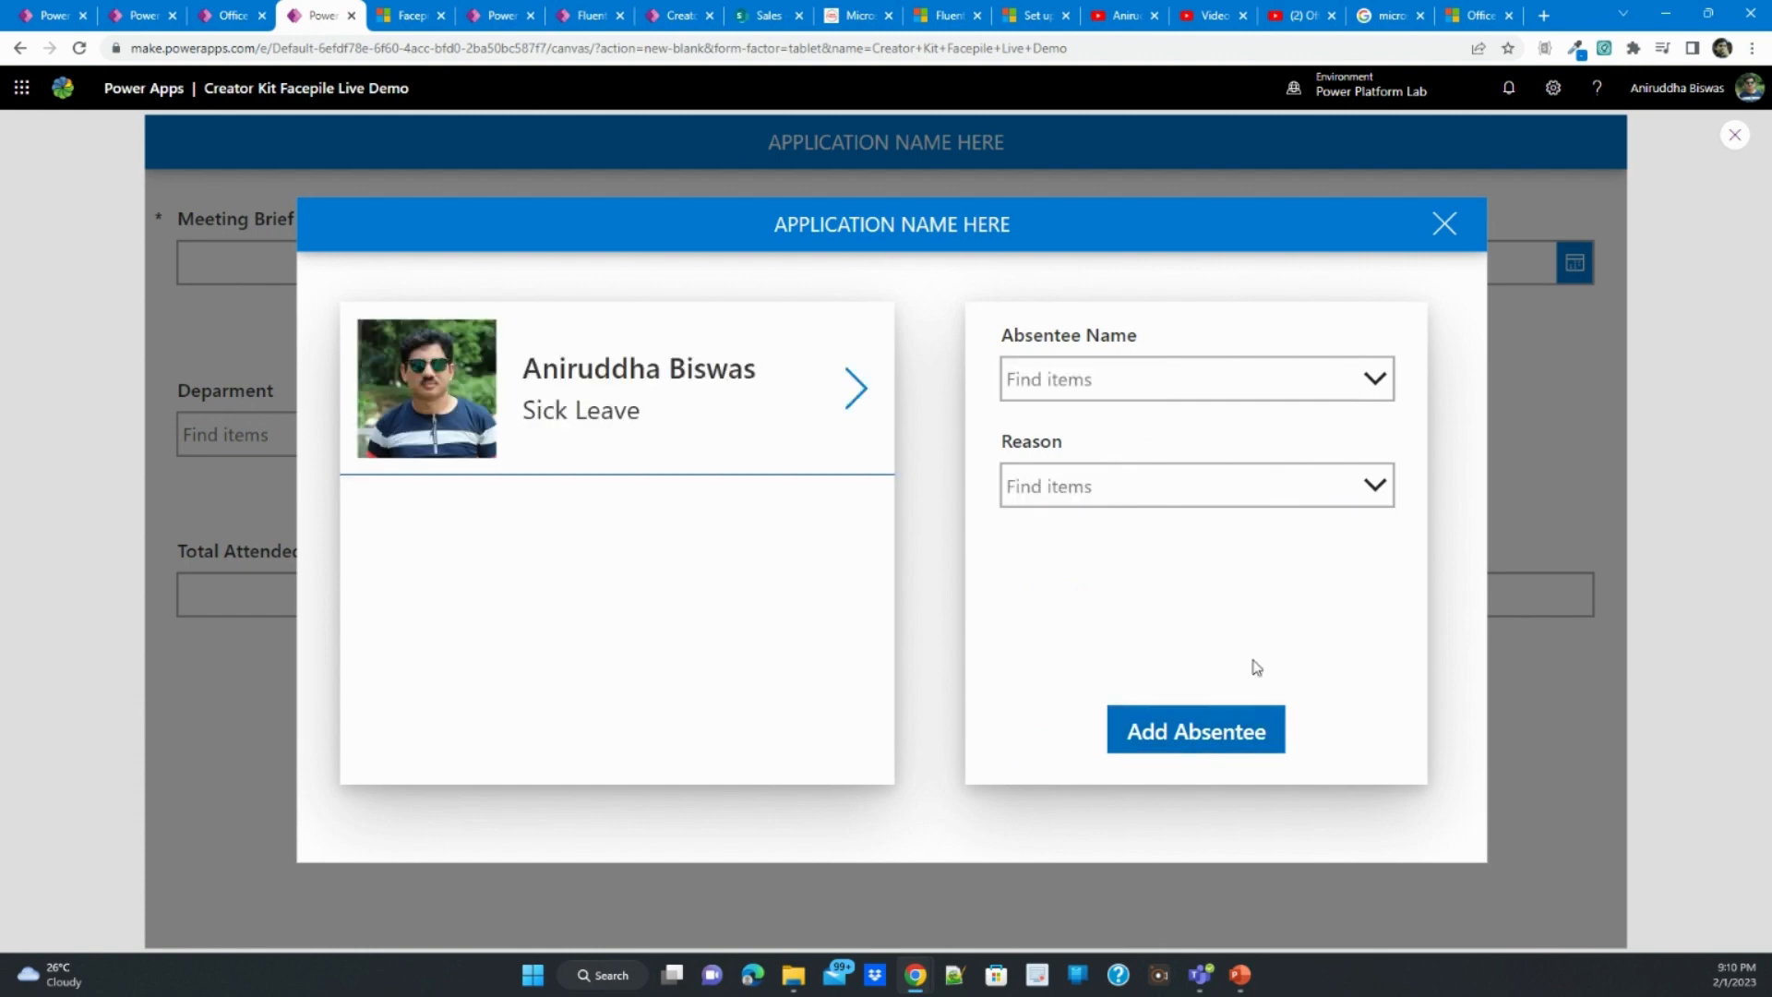
- Exit the preview, give the gallery image a border radius of 128 and shrink it to about 96 by 94
click(1735, 135)
click(599, 448)
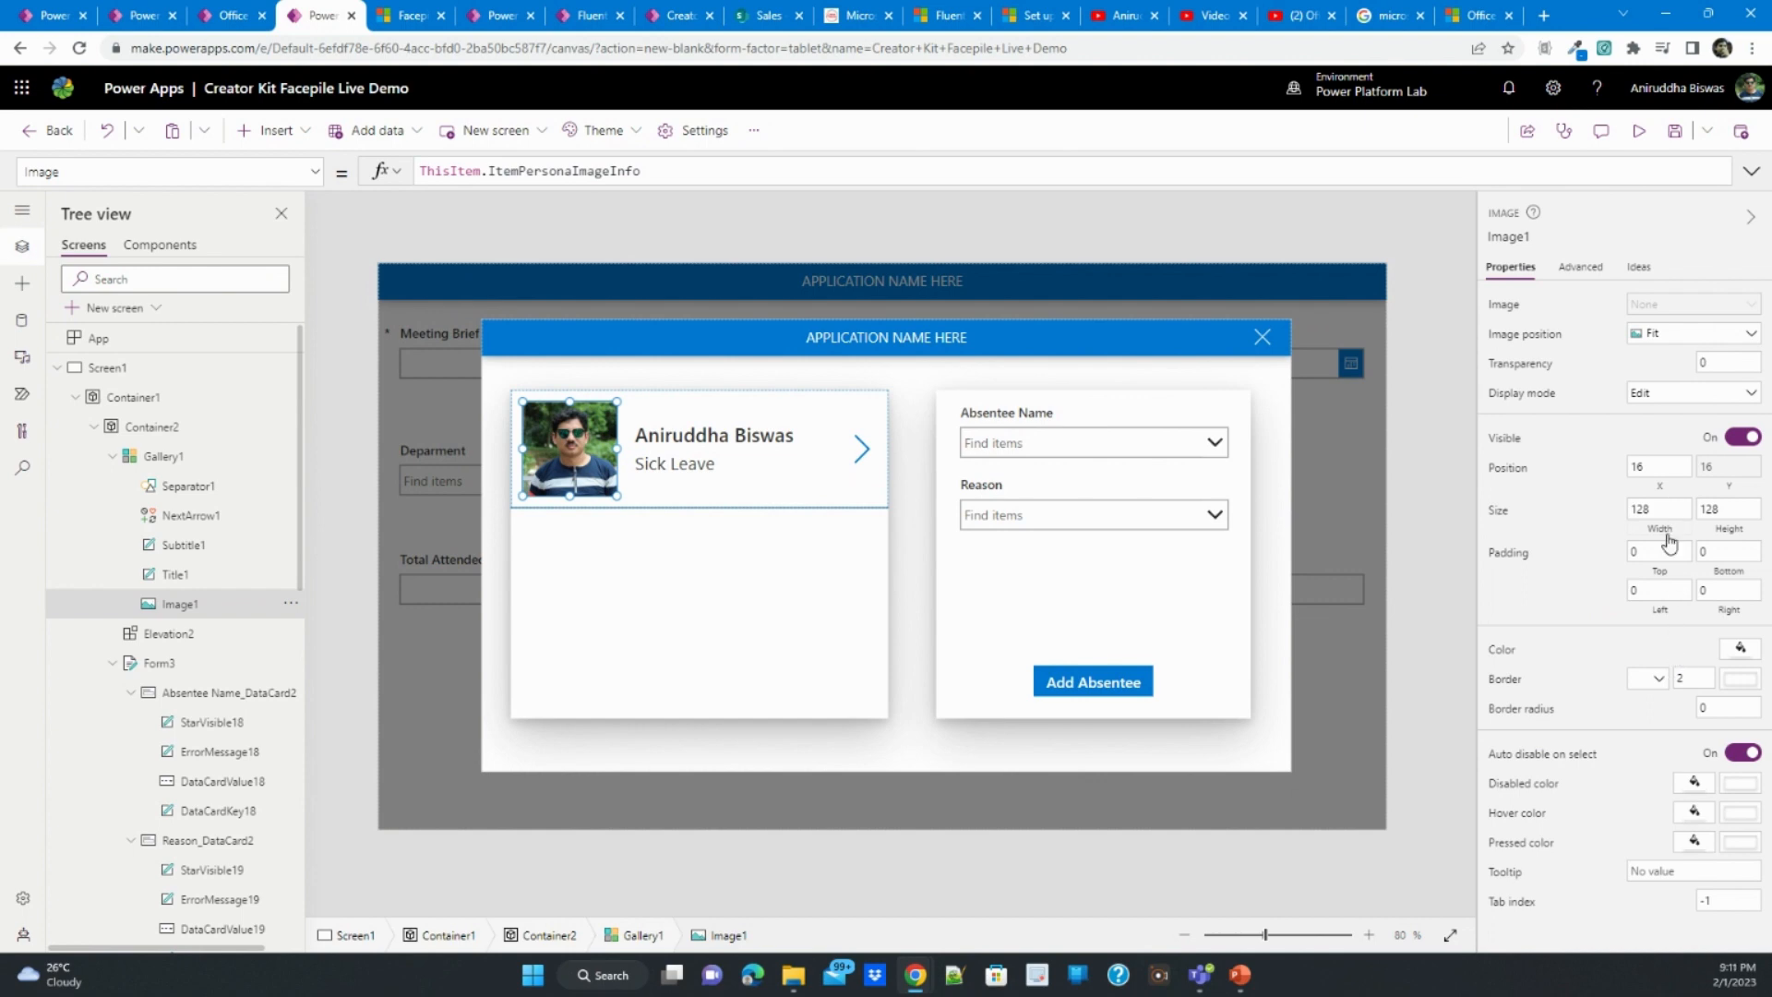
click(1713, 713)
text(128)
click(1664, 729)
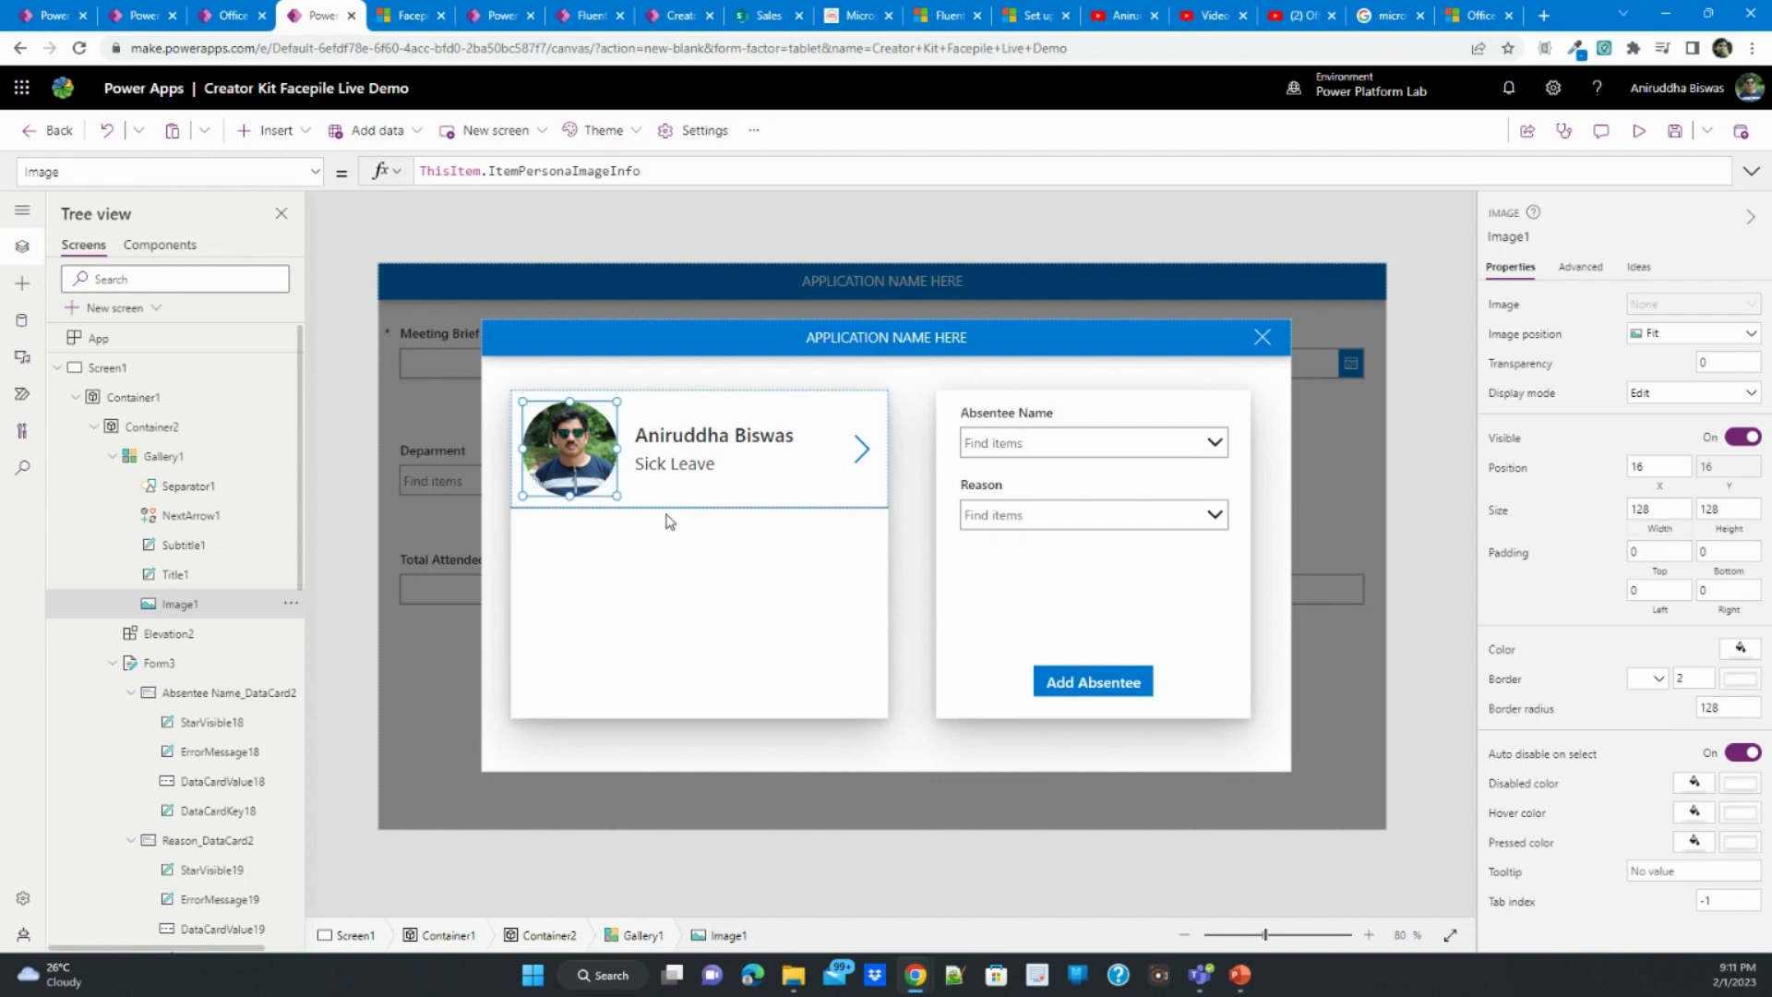
drag(607, 486, 592, 470)
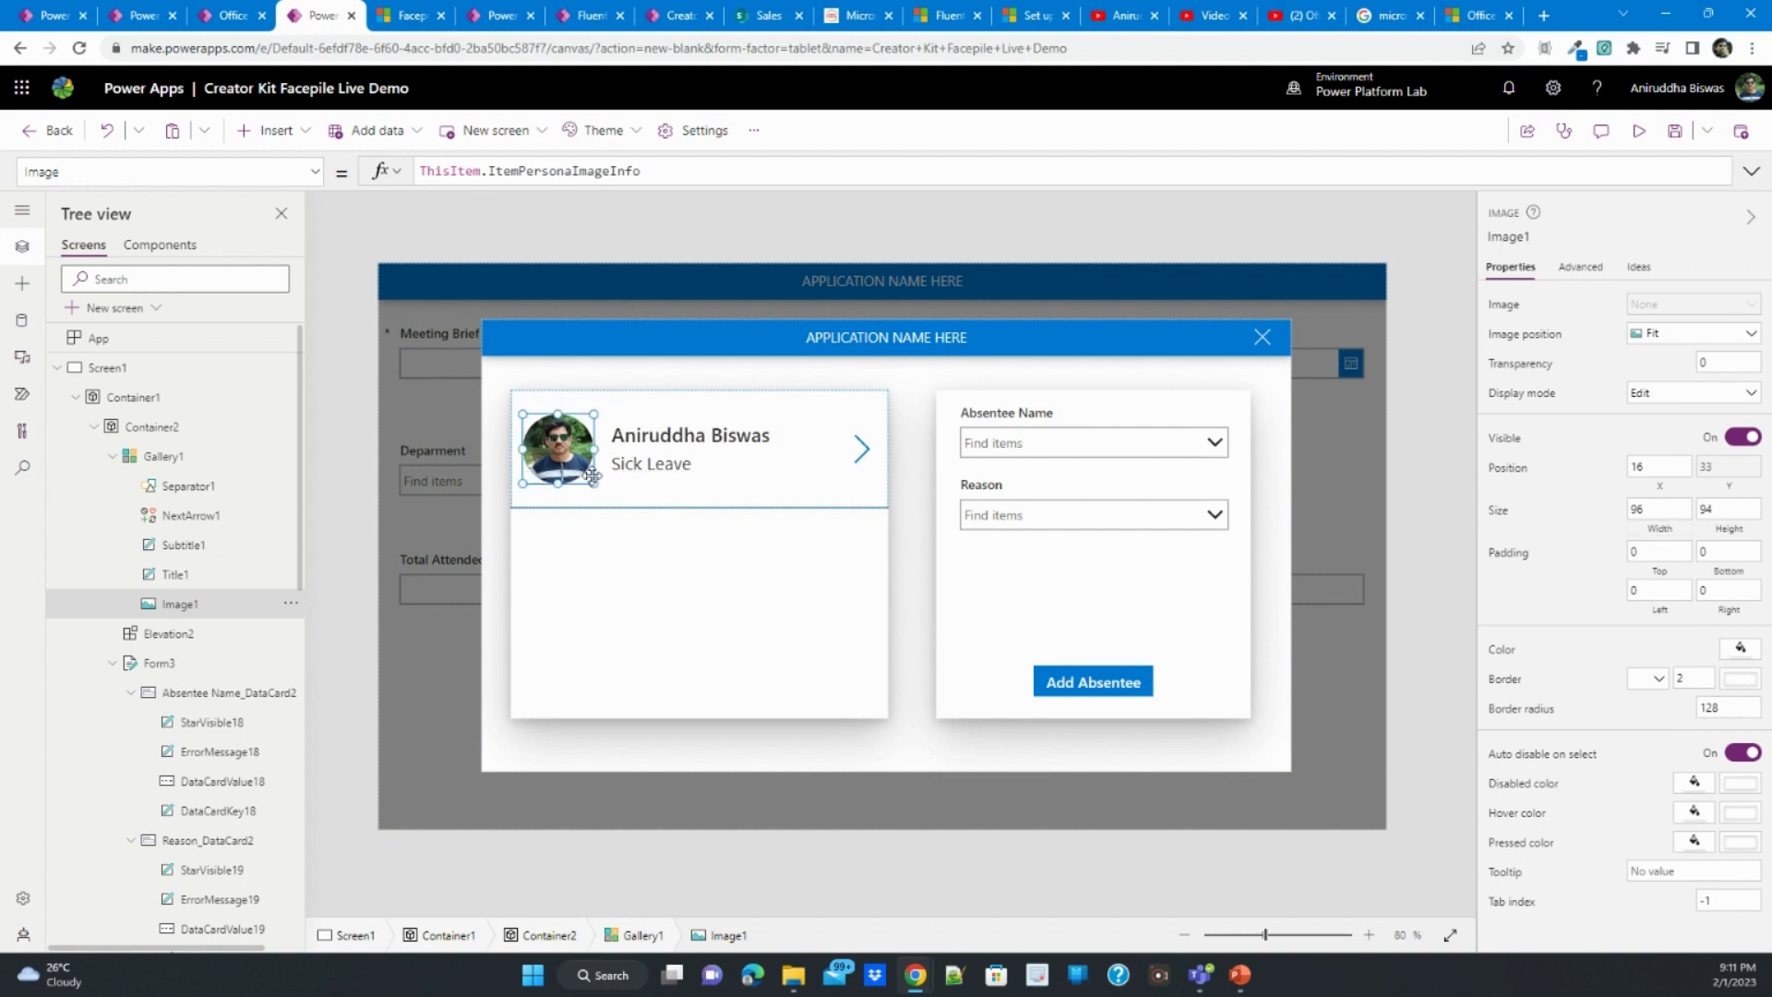
- Move the gallery's title label up to Y 16 and reduce the gallery's template size to 122
click(661, 446)
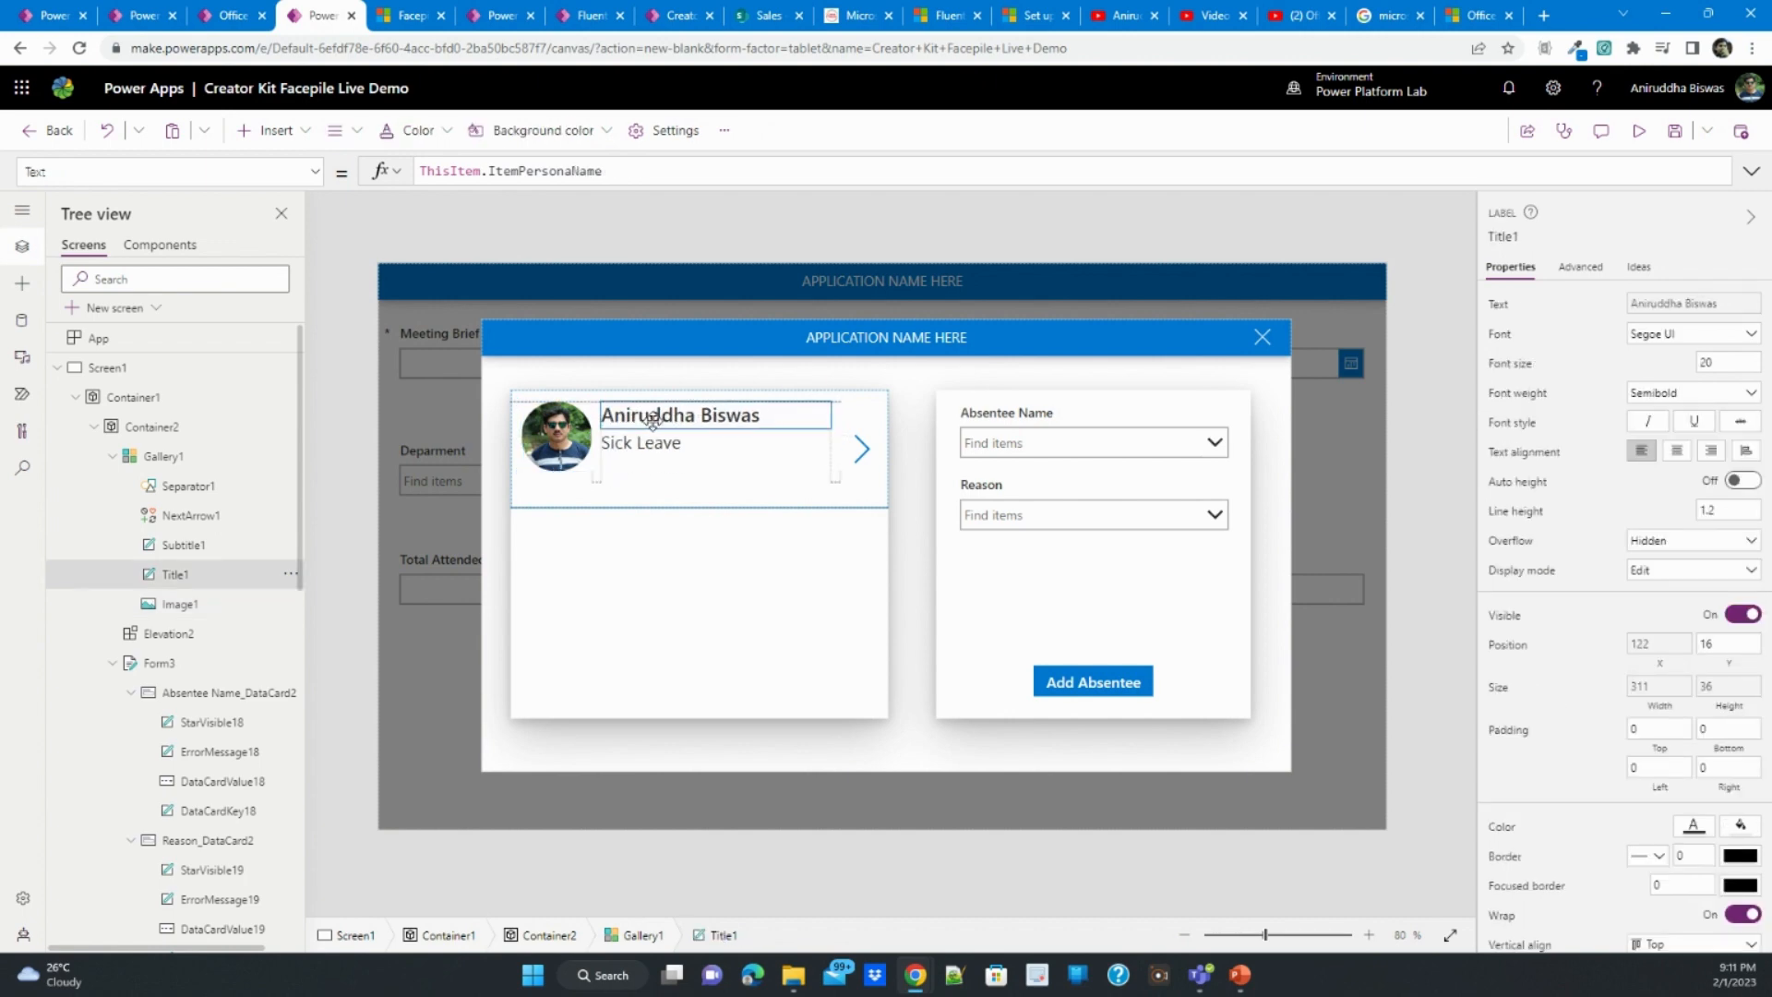
click(684, 506)
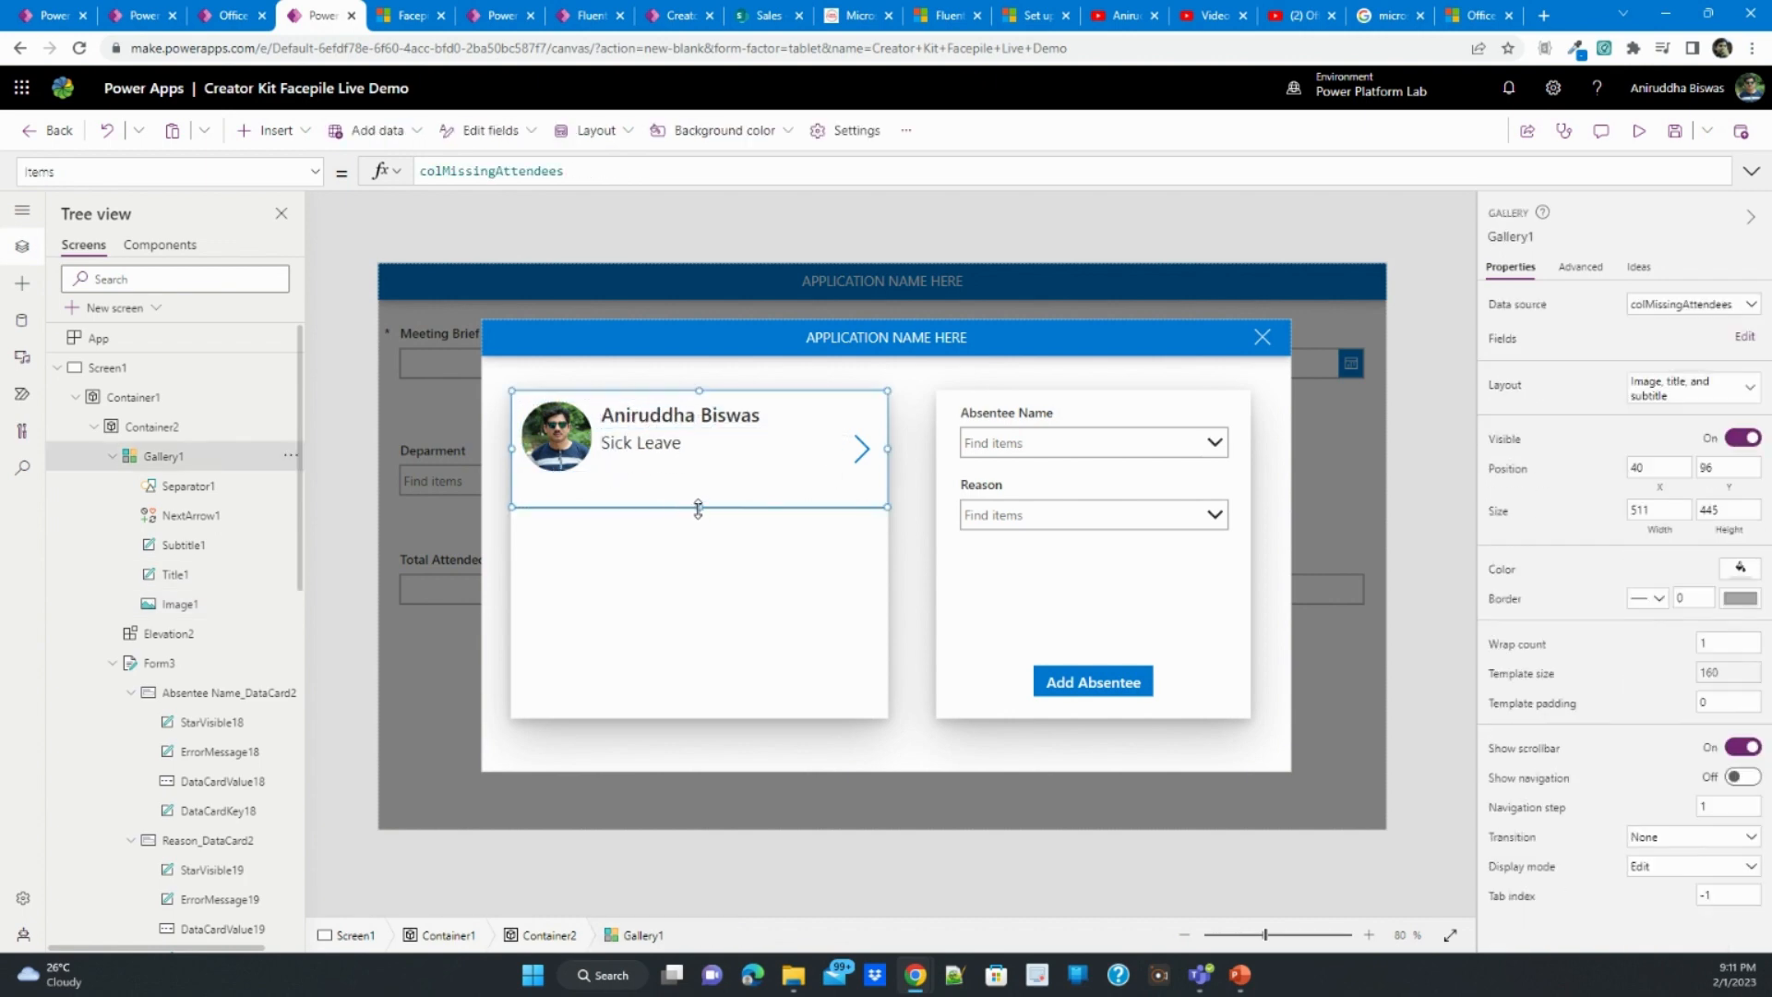
drag(699, 508, 699, 478)
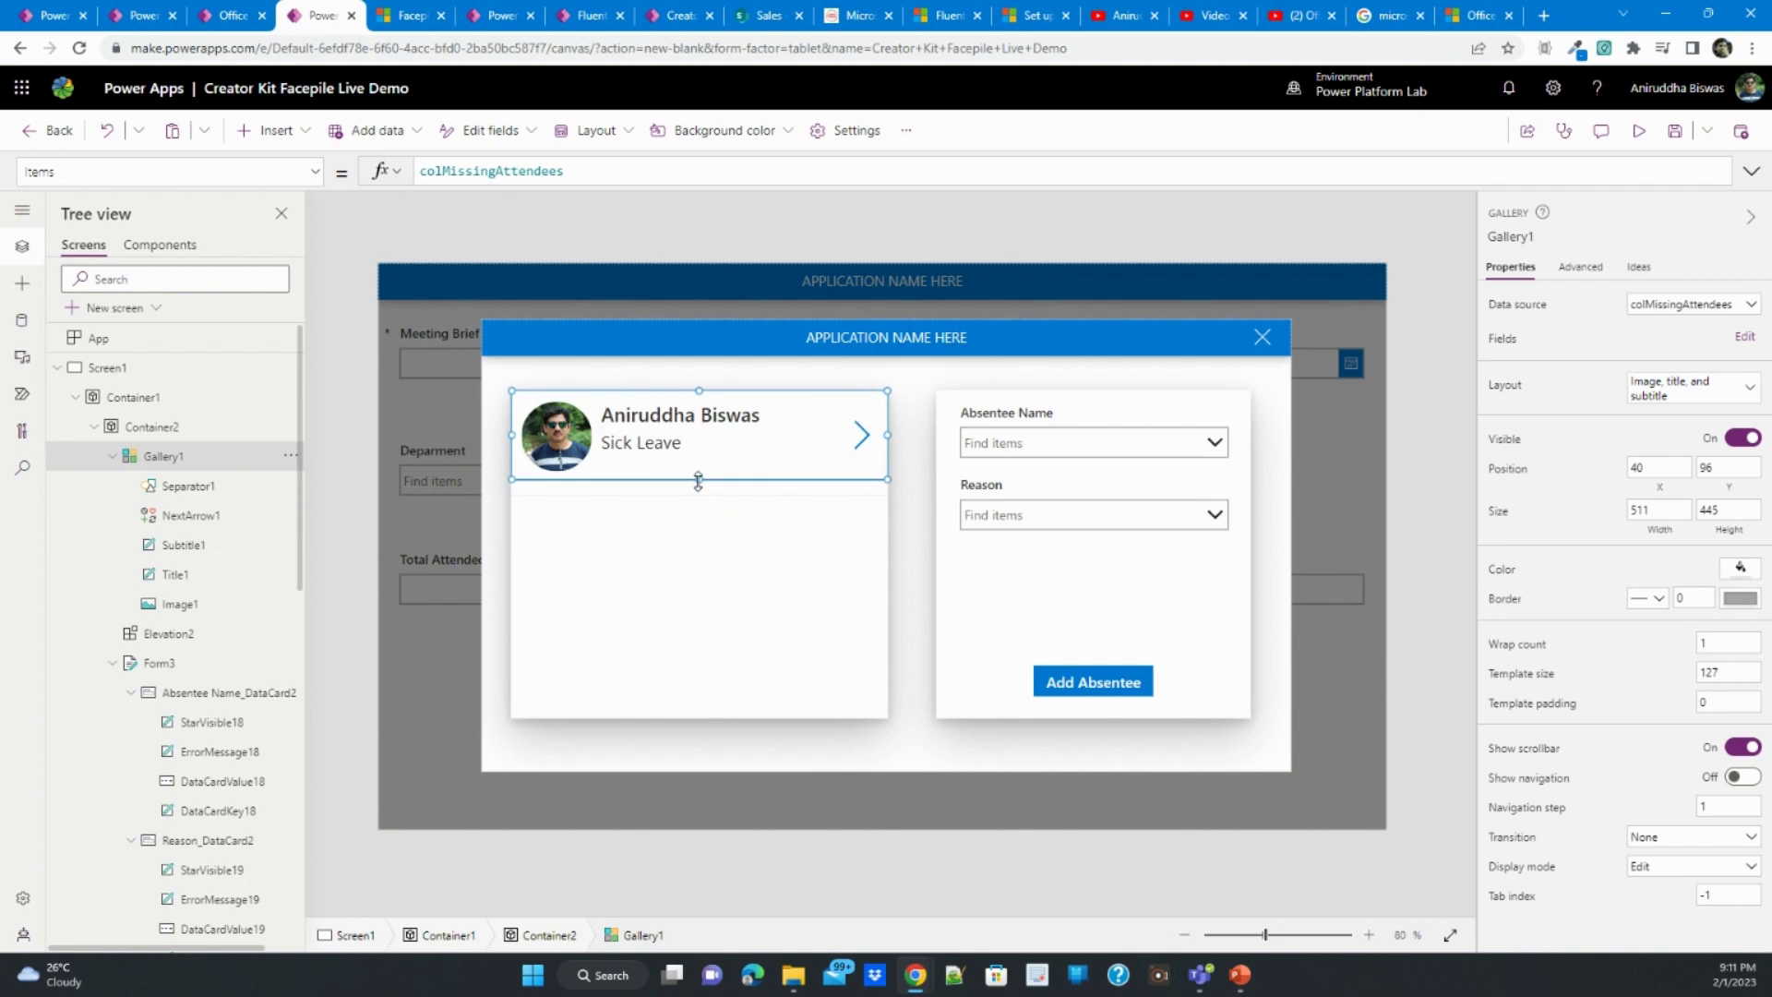
- Change the gallery row's arrow icon to the Trash icon
click(861, 435)
click(1662, 305)
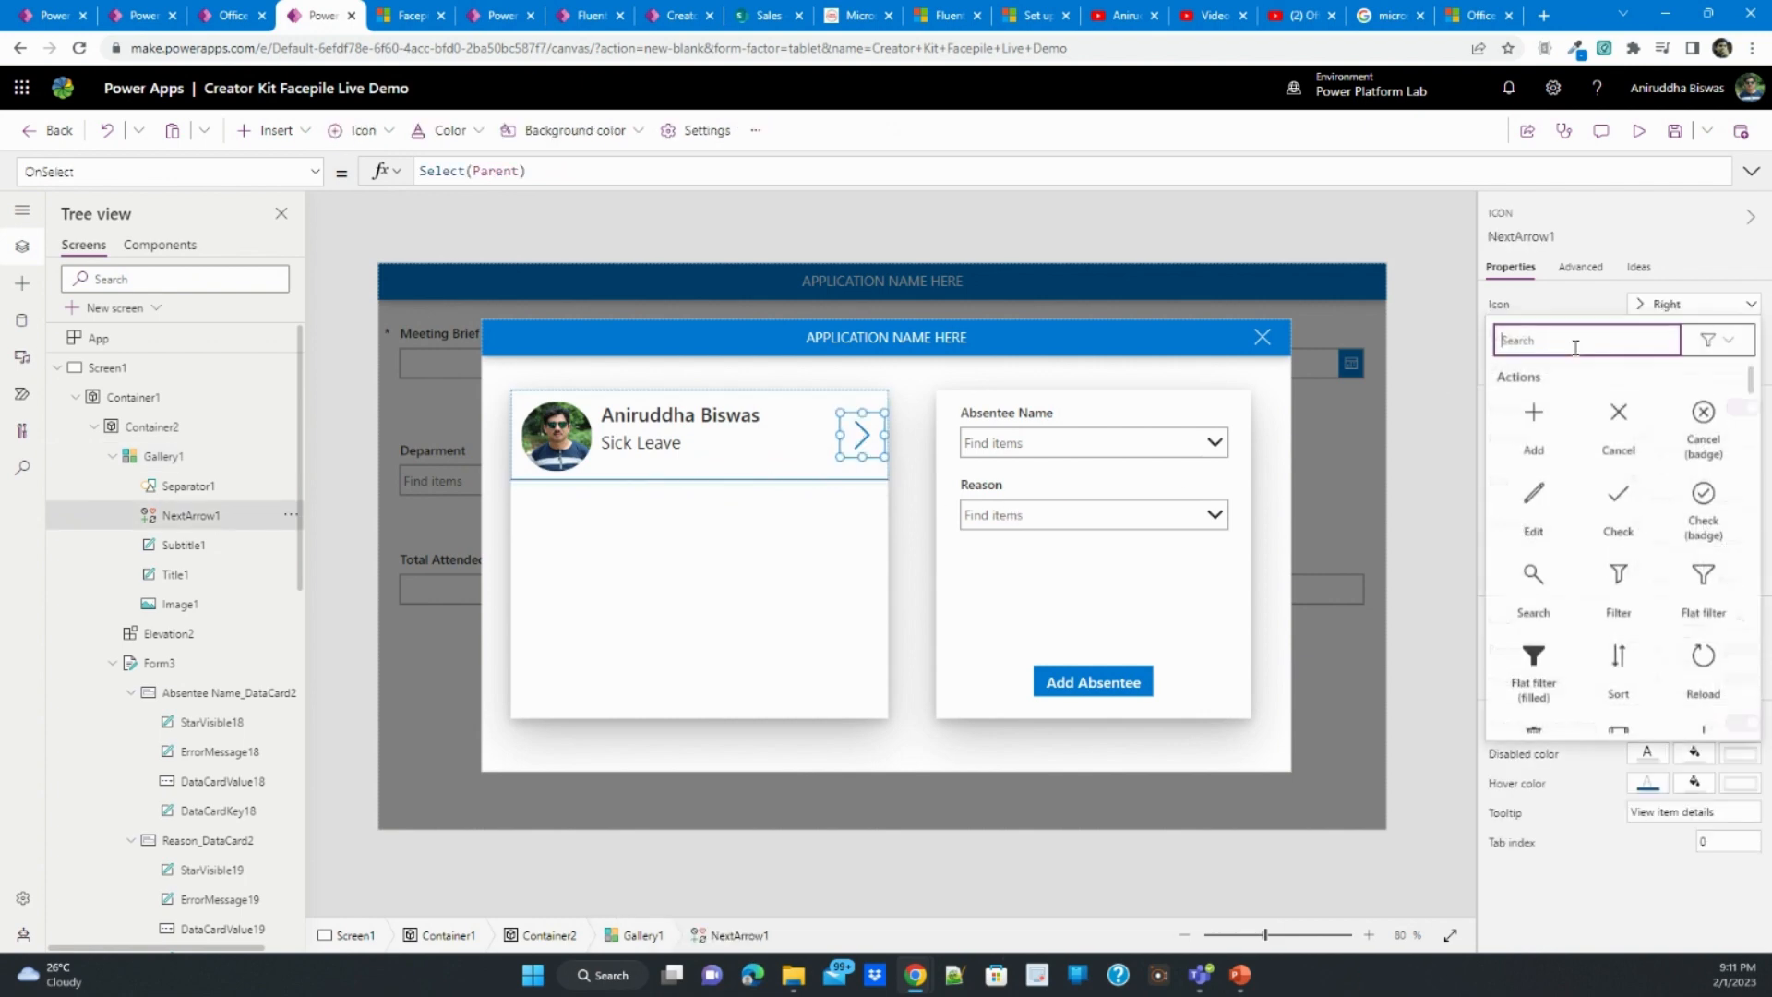
text(th)
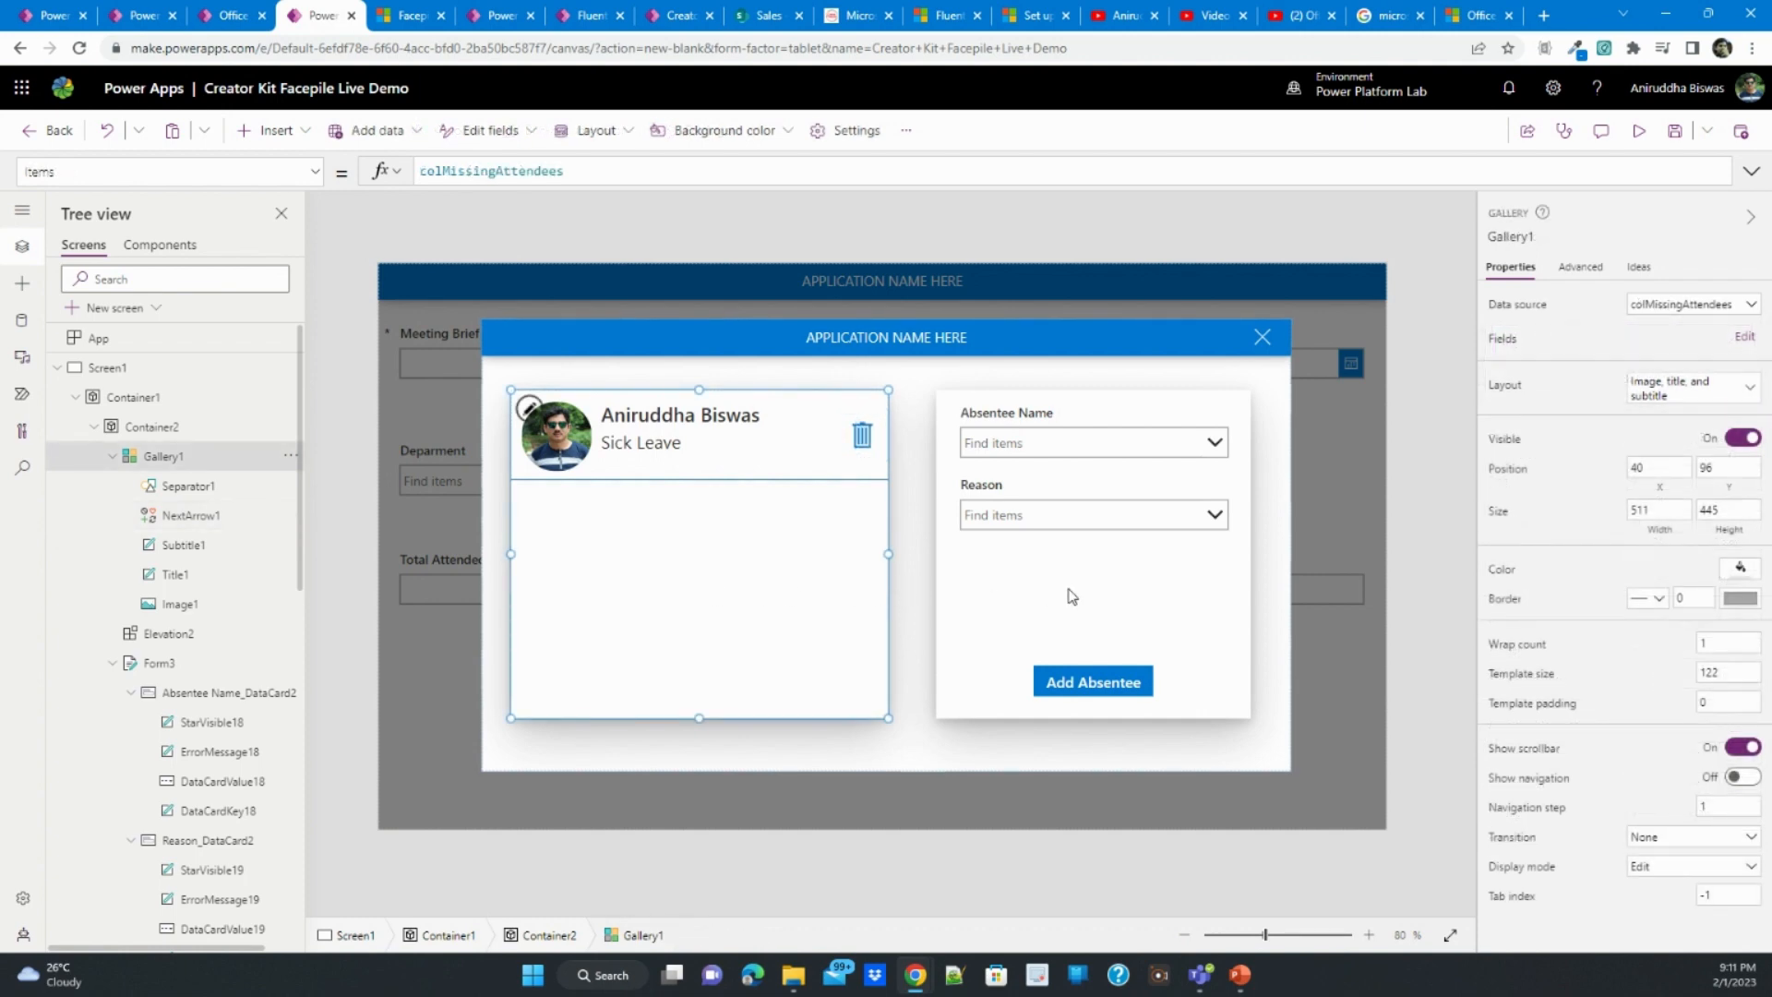
- Copy the trash icon's whole OnSelect formula, with Select(Parent) and Remove on colMissingAttendees, from the Meeting Attendance App
click(863, 439)
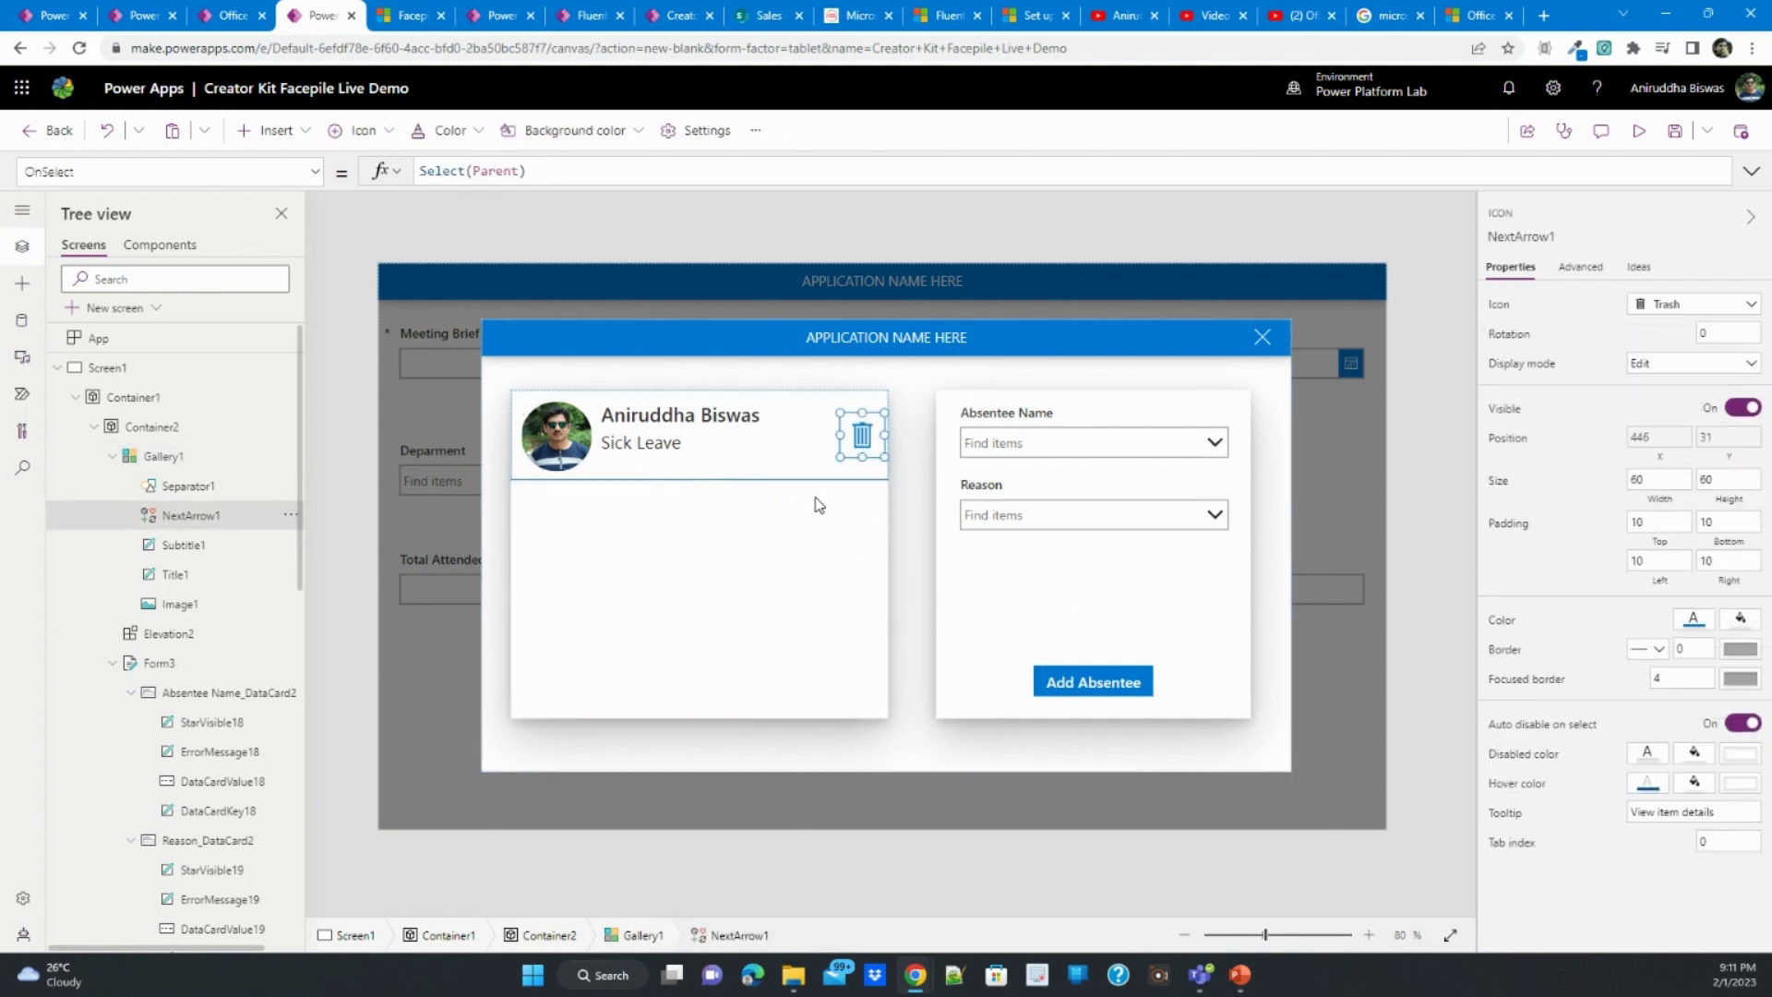
click(55, 16)
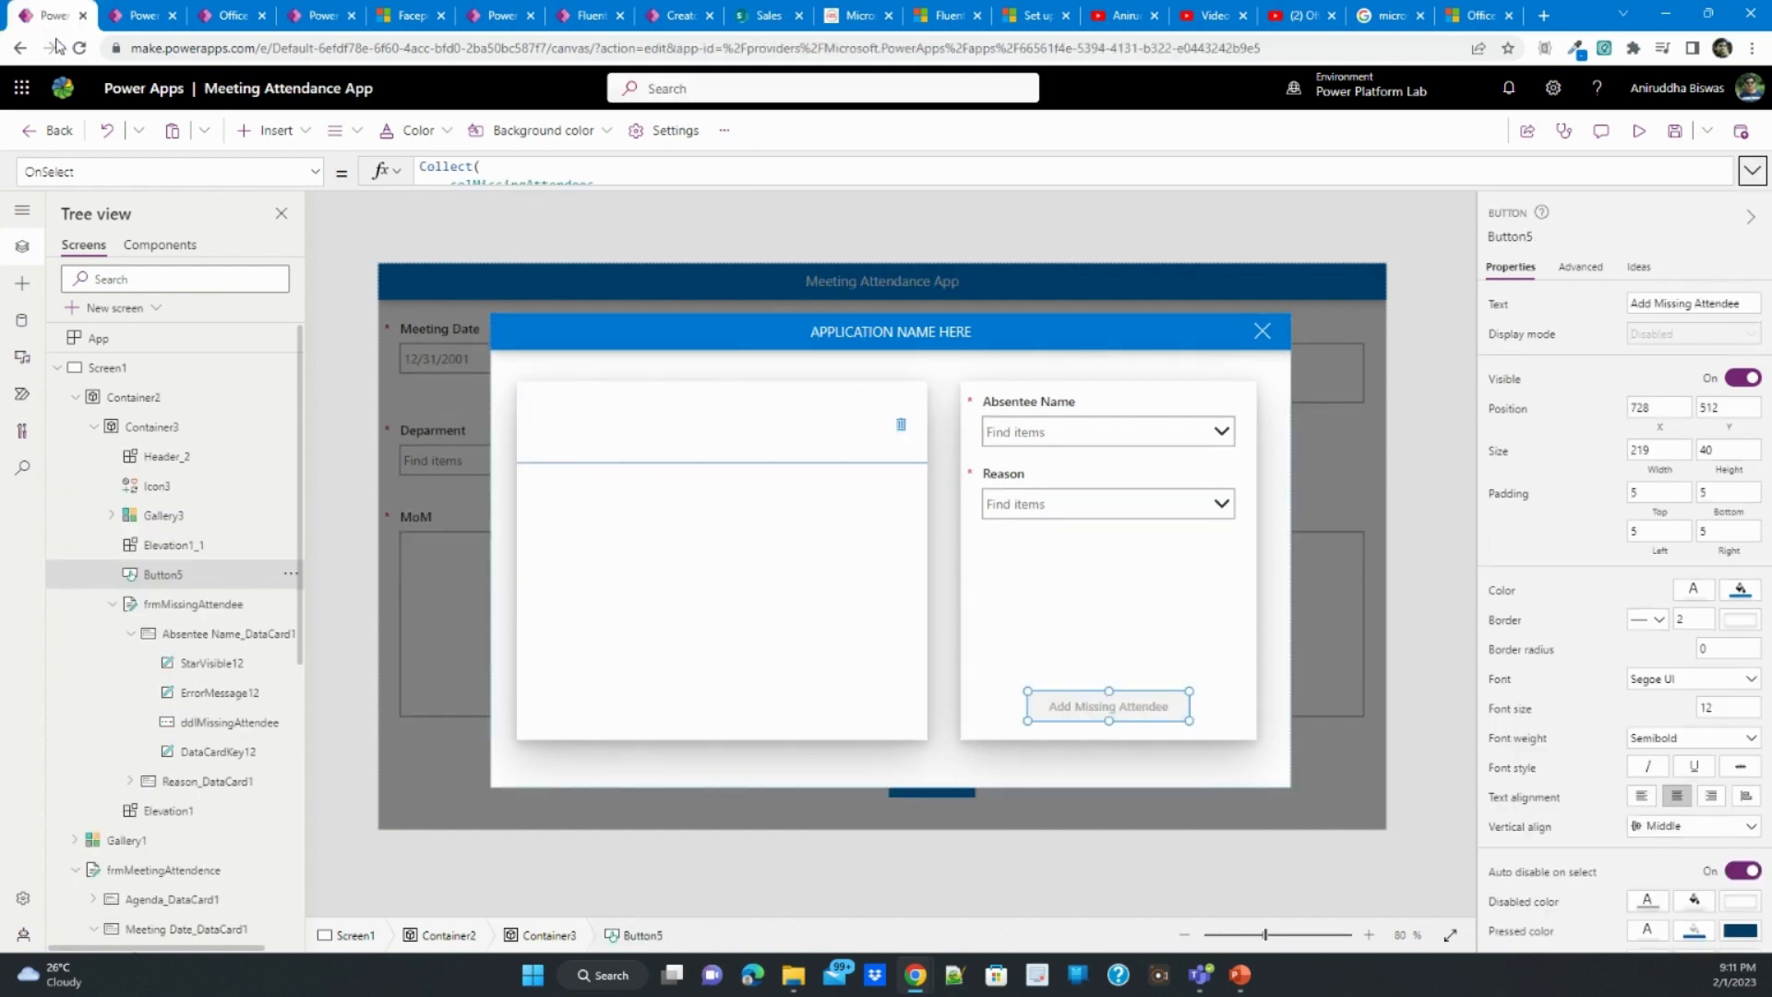
click(901, 426)
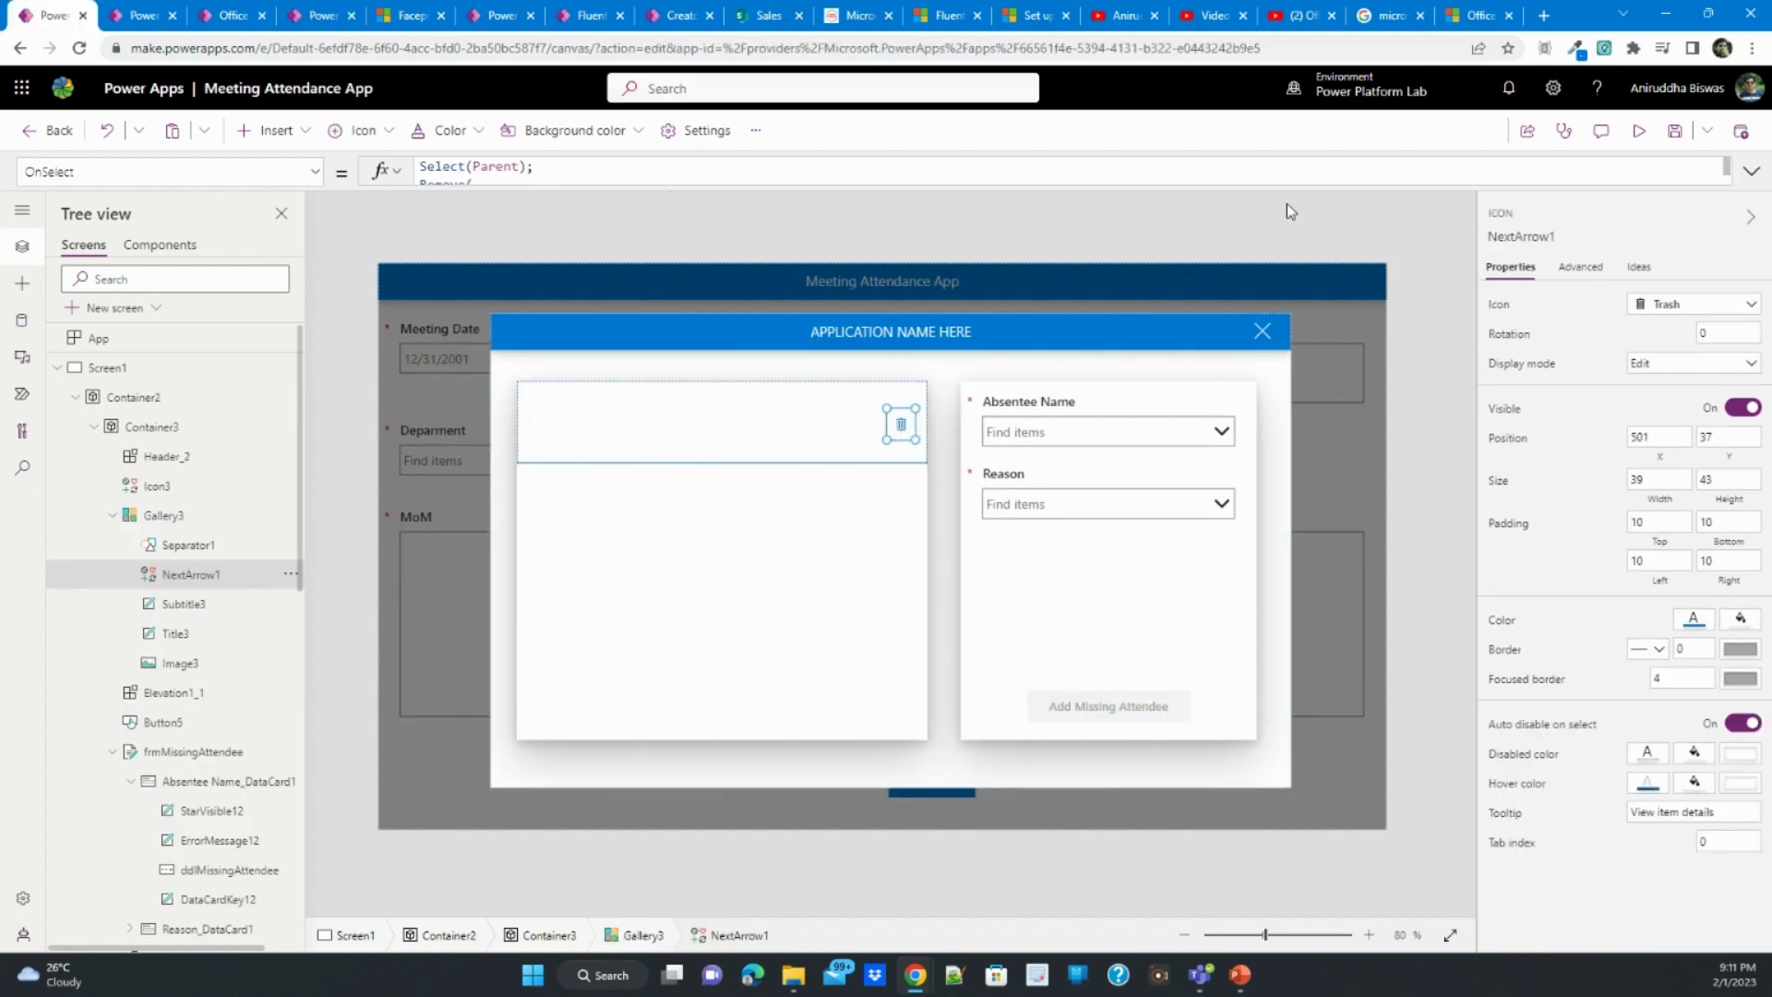
click(1754, 172)
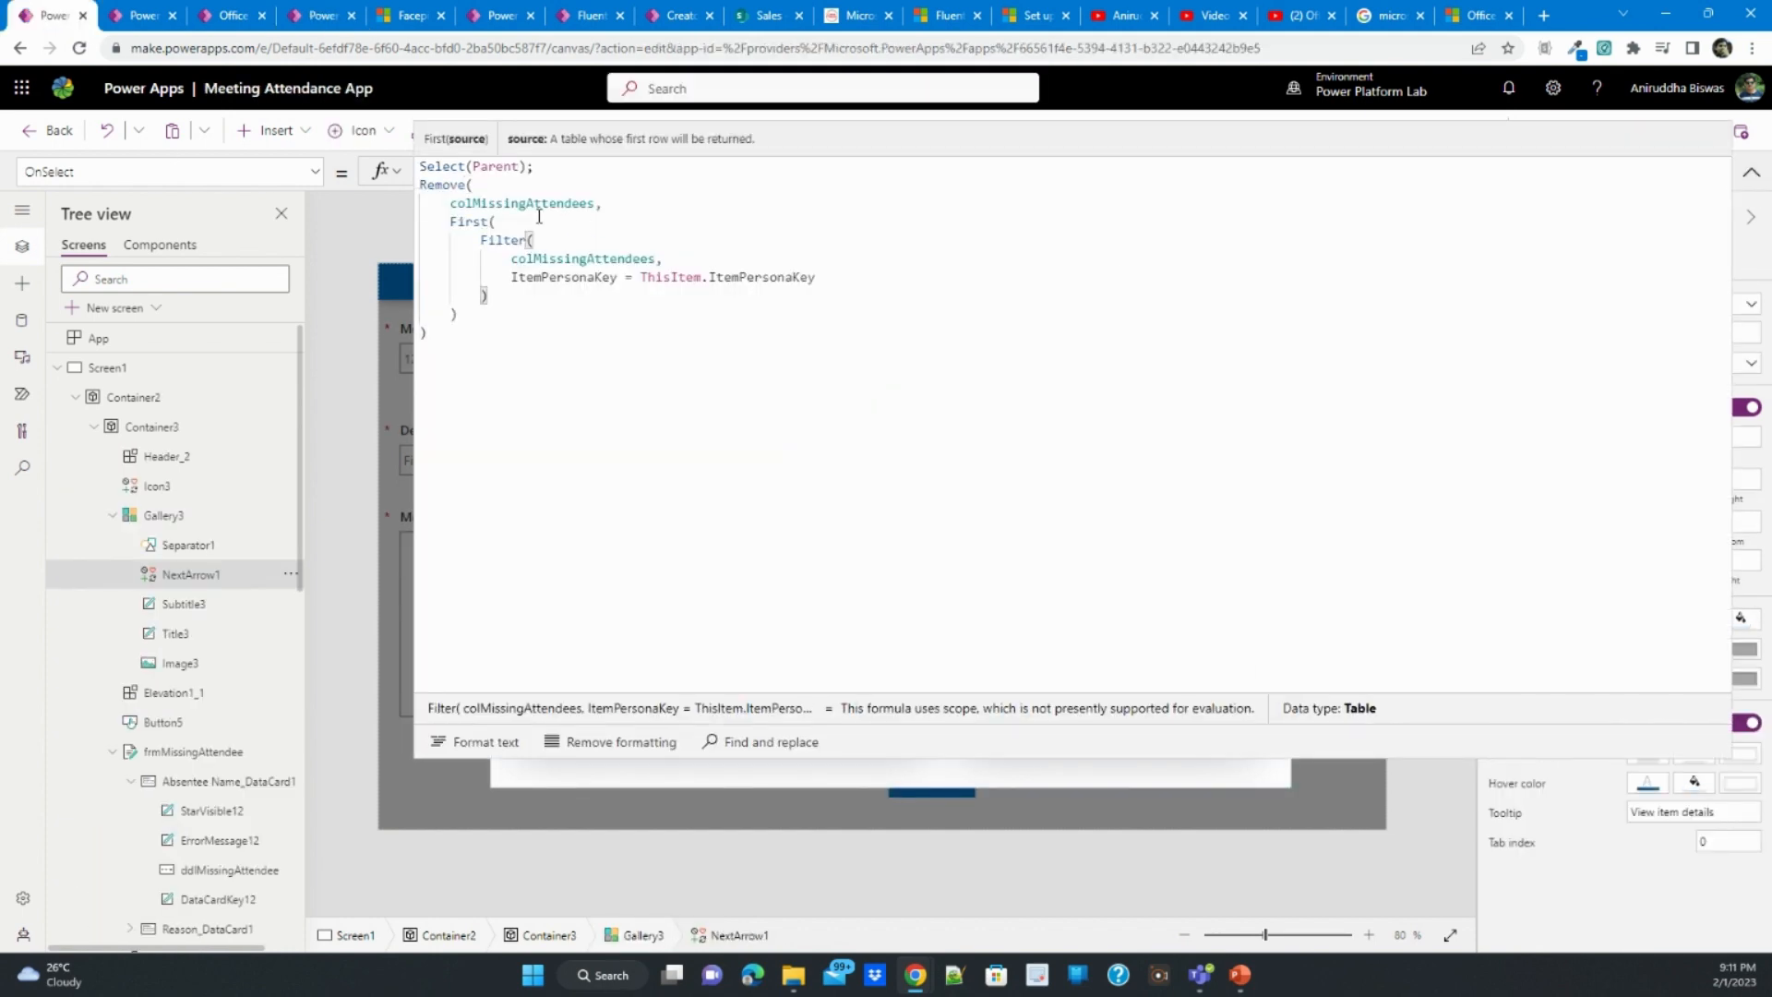
click(574, 315)
key(ctrl+a)
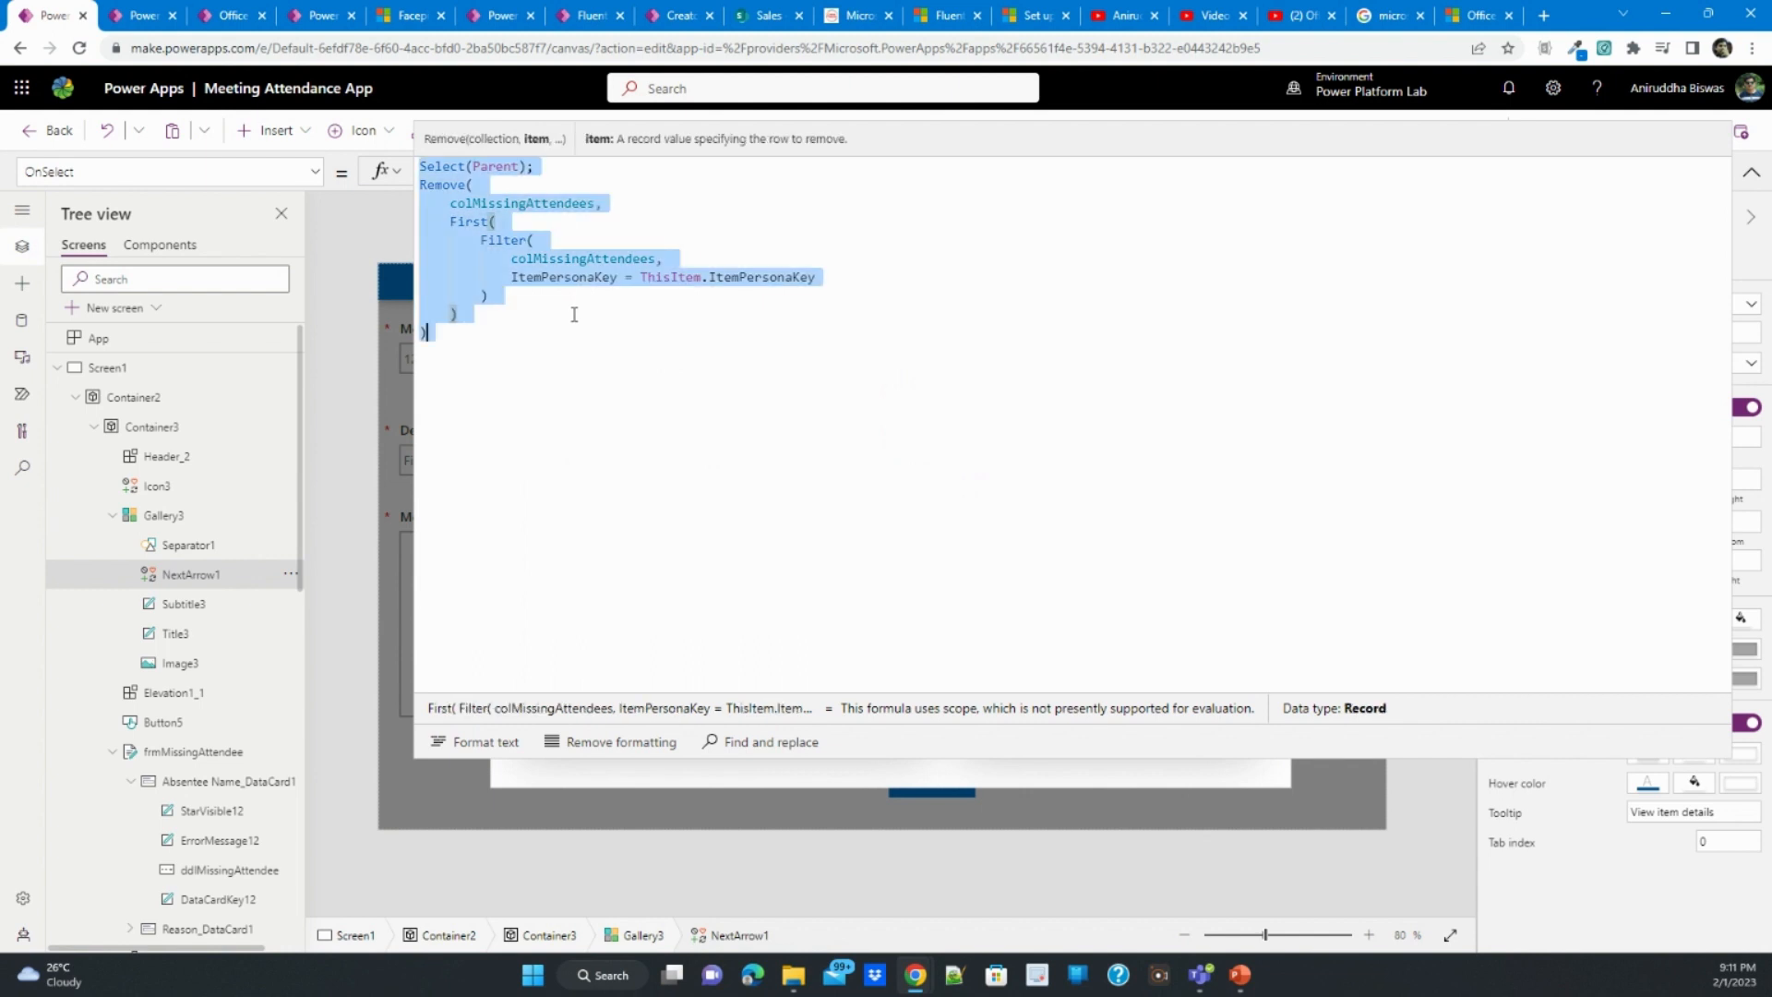
- Replace the OnSelect formula of the trash icon in Creator Kit Facepile Live Demo with the copied Remove formula
click(319, 14)
click(665, 168)
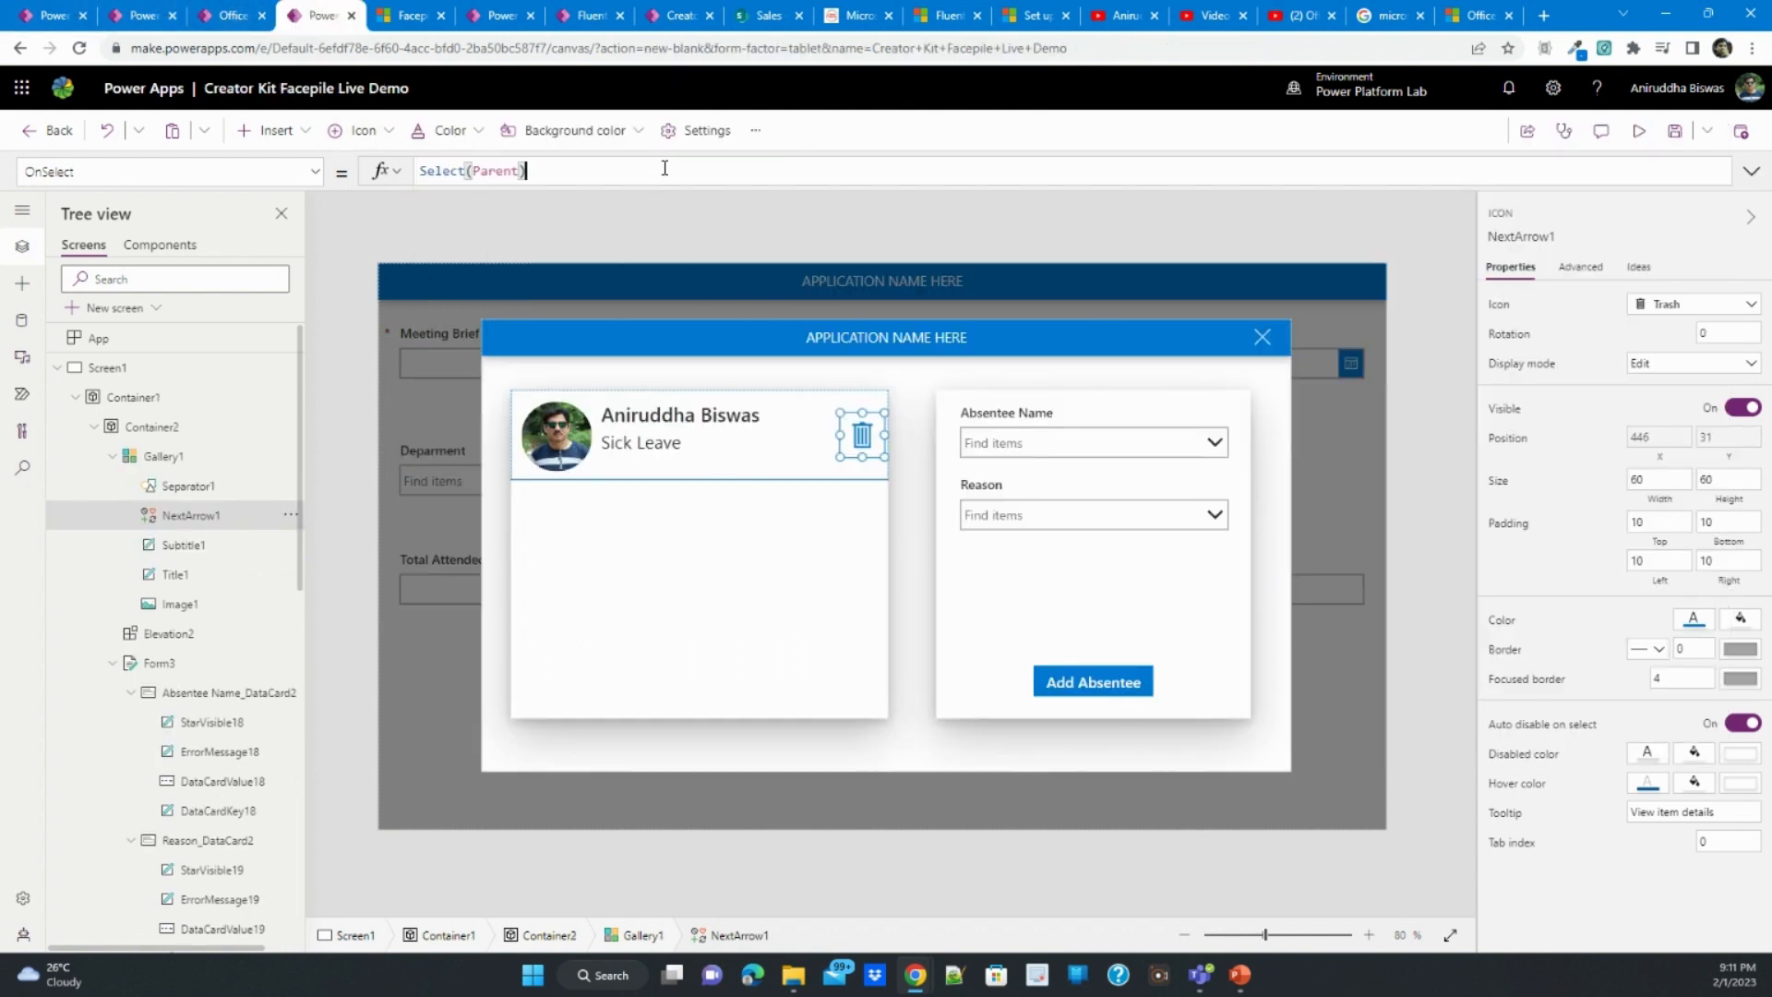
key(ctrl+a)
key(ctrl+v)
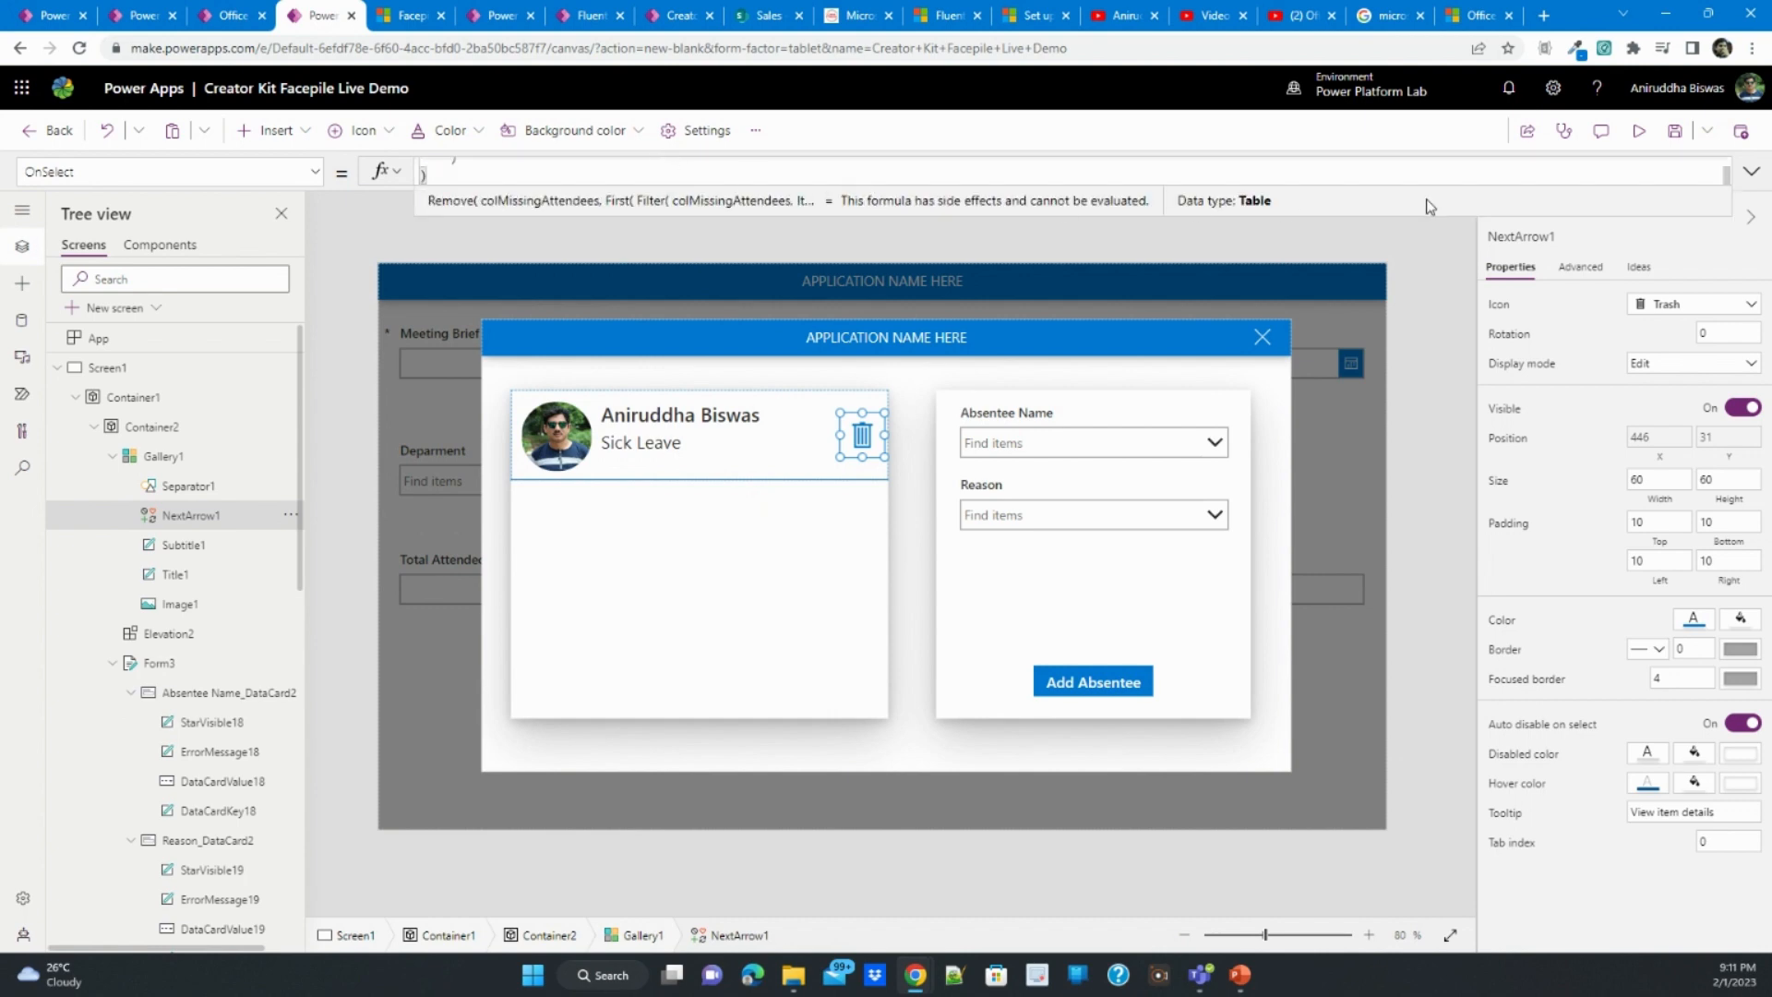
click(1750, 171)
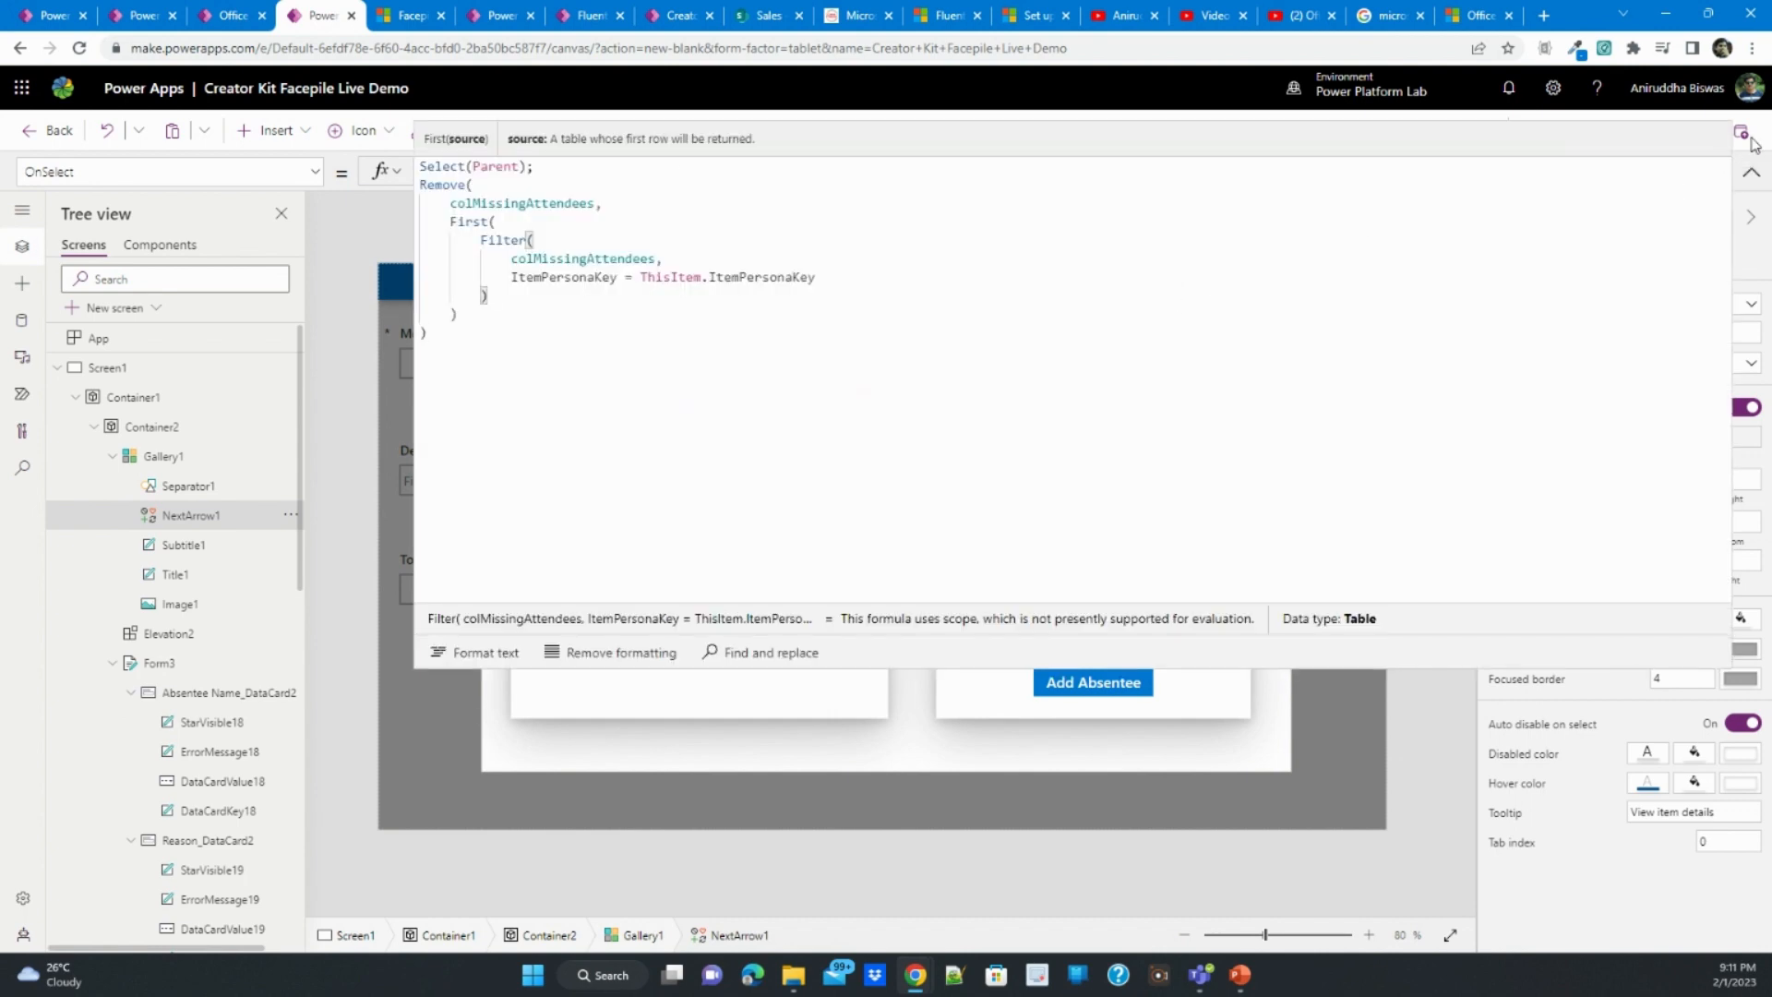
click(1751, 172)
- Preview the app, delete the test absentee from the gallery and add the same person again with the reason Sick Leave
click(1638, 130)
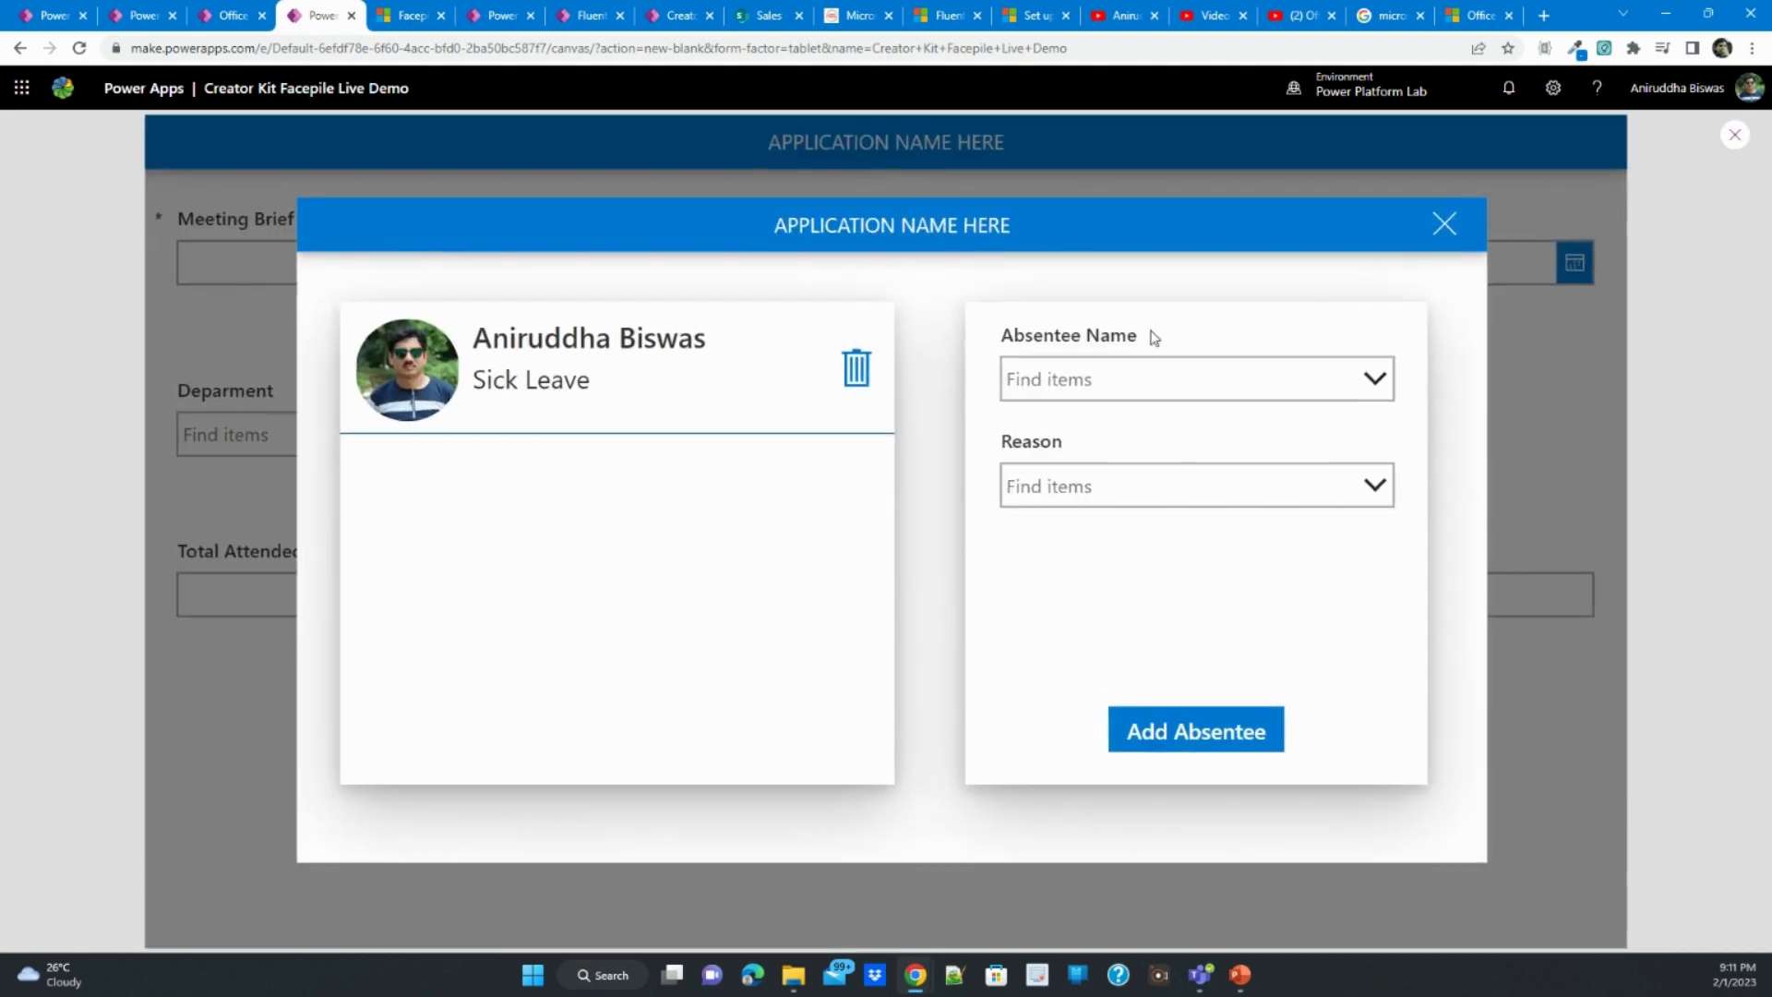
click(857, 372)
click(1119, 389)
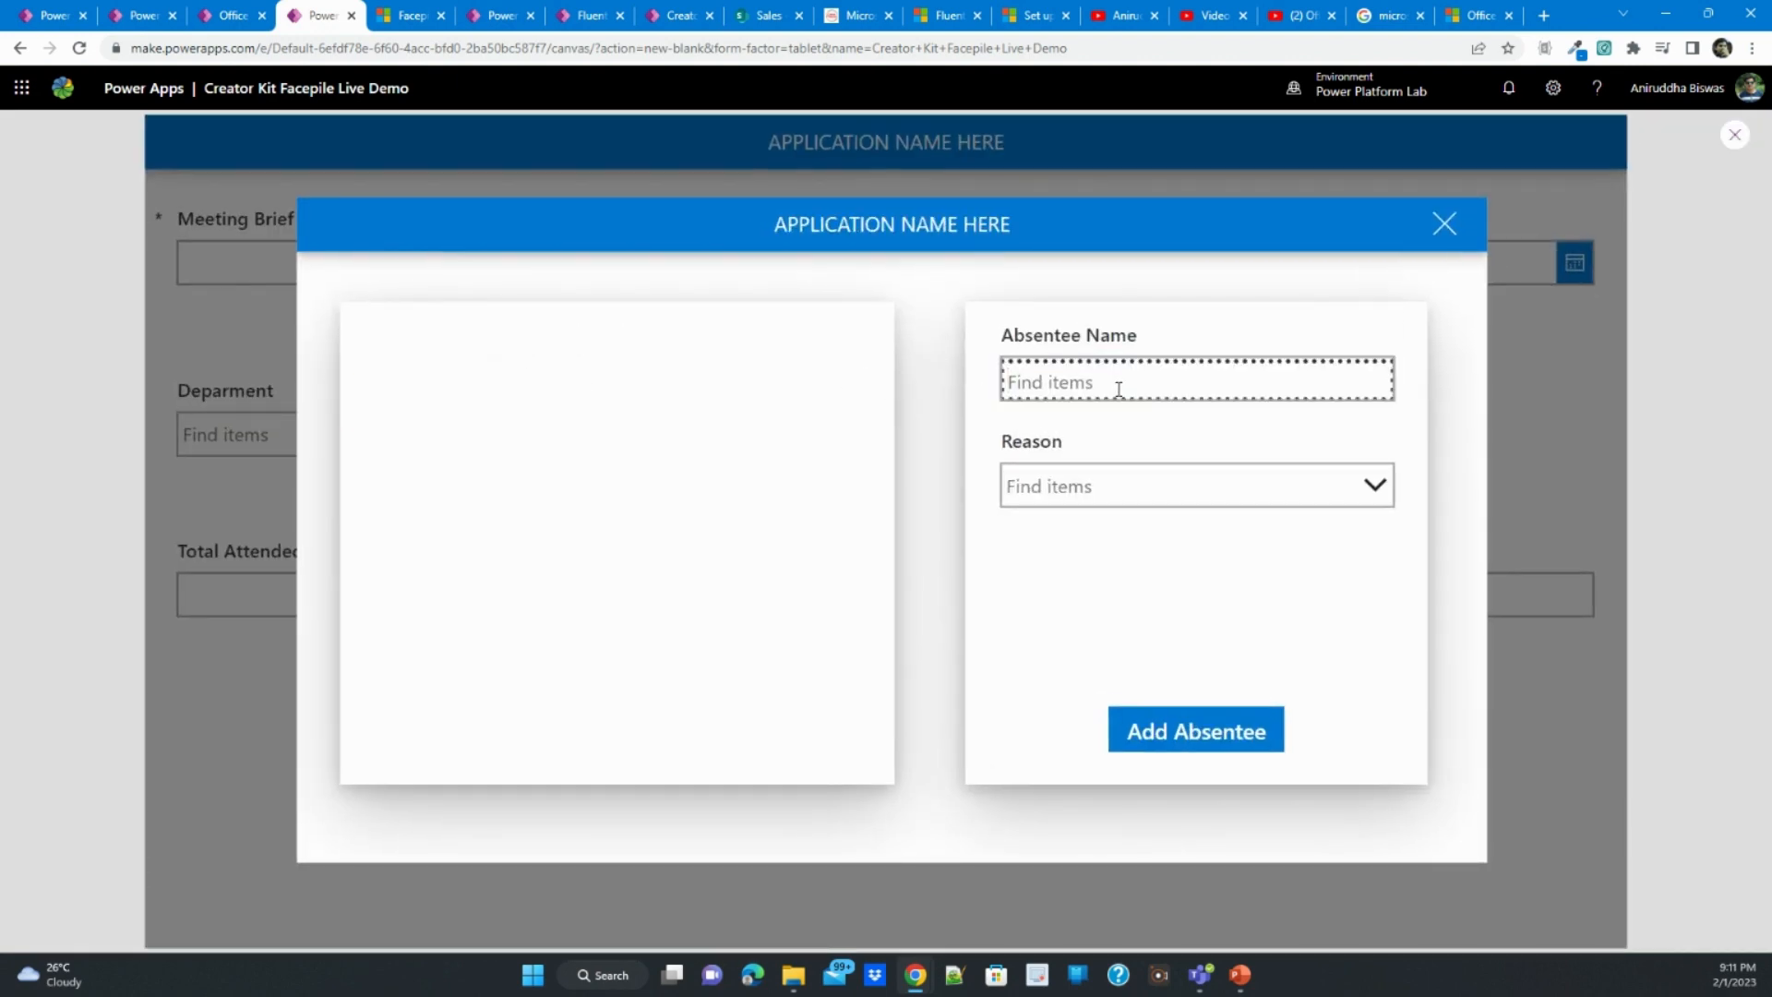
text(ani)
click(1131, 443)
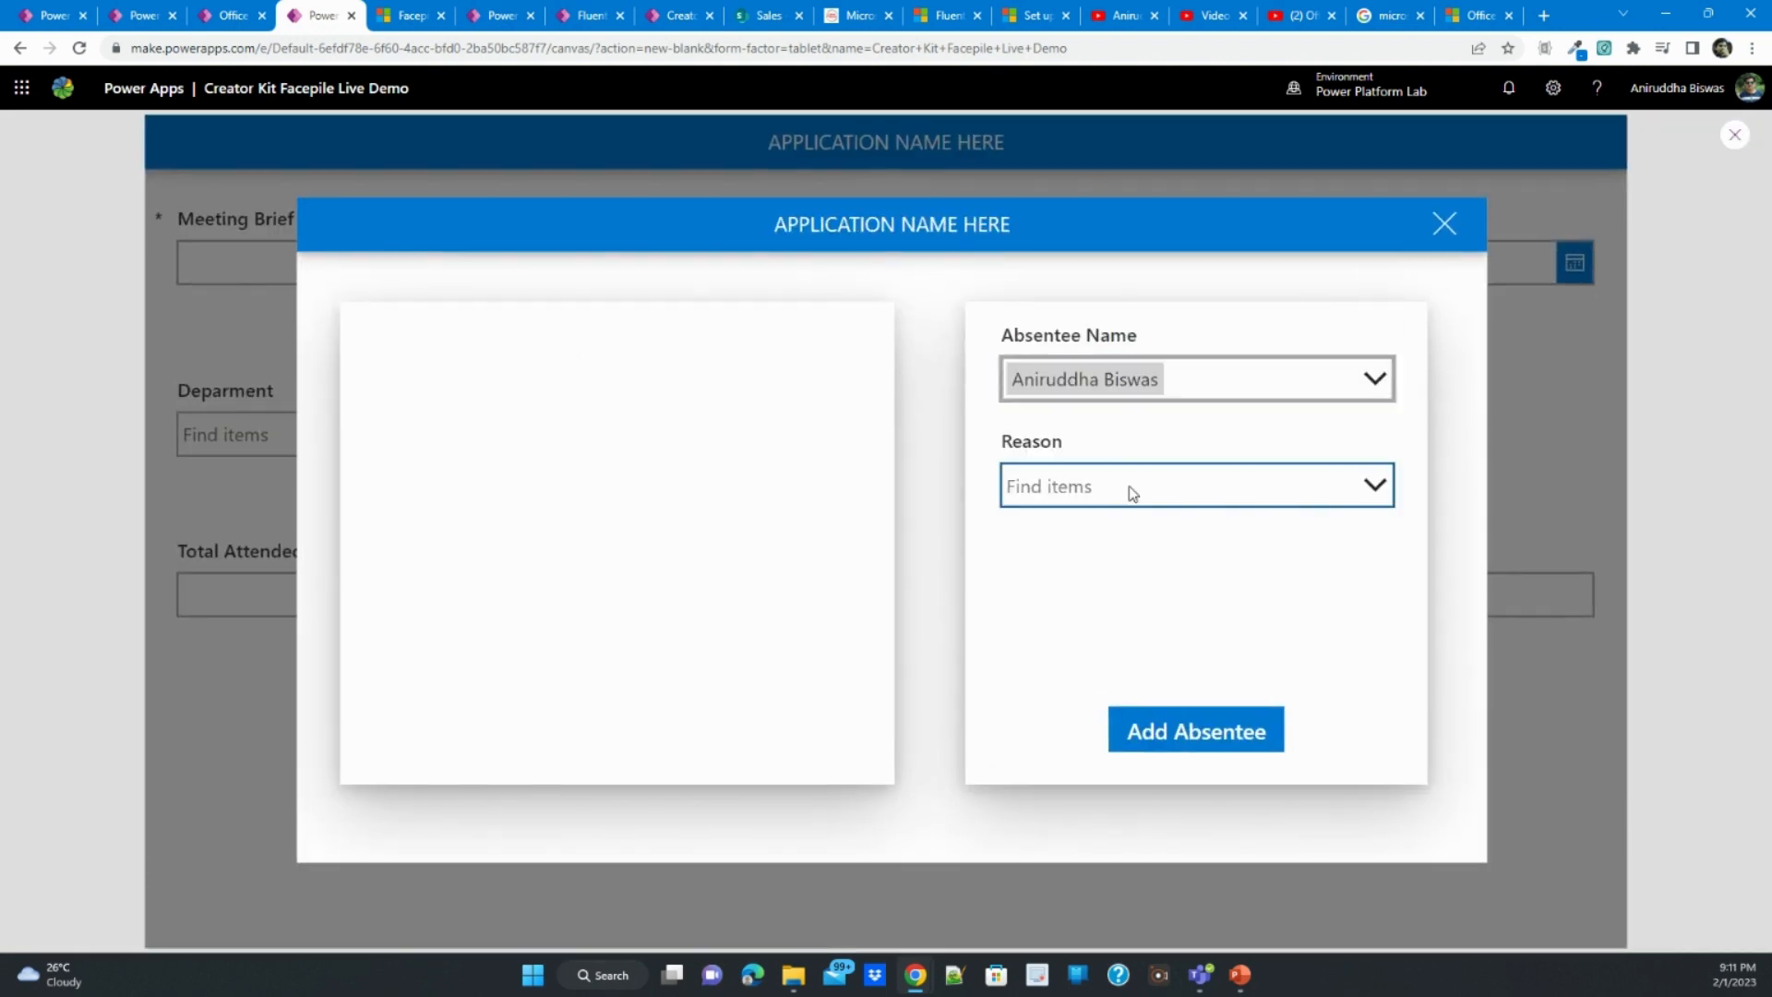
click(1131, 490)
click(1131, 552)
click(1161, 720)
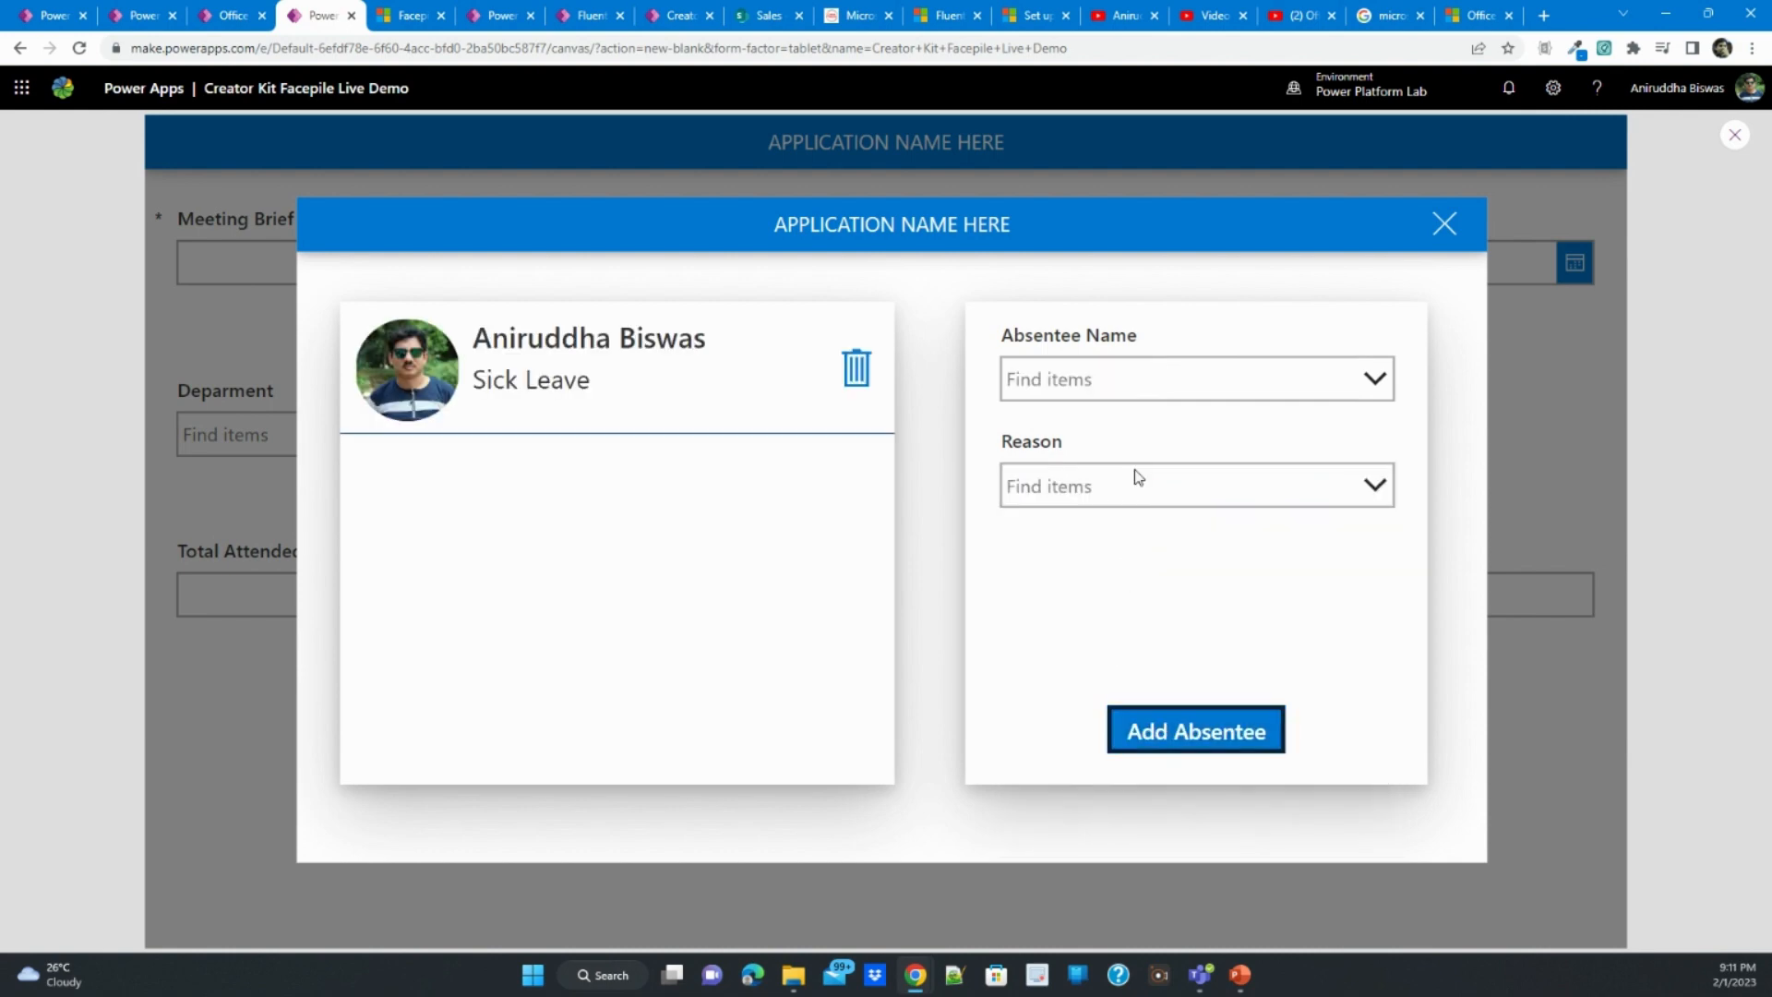
- Add a second person as absentee with the reason Annual Leave, and close the dialog and the preview
click(1125, 374)
text(manju)
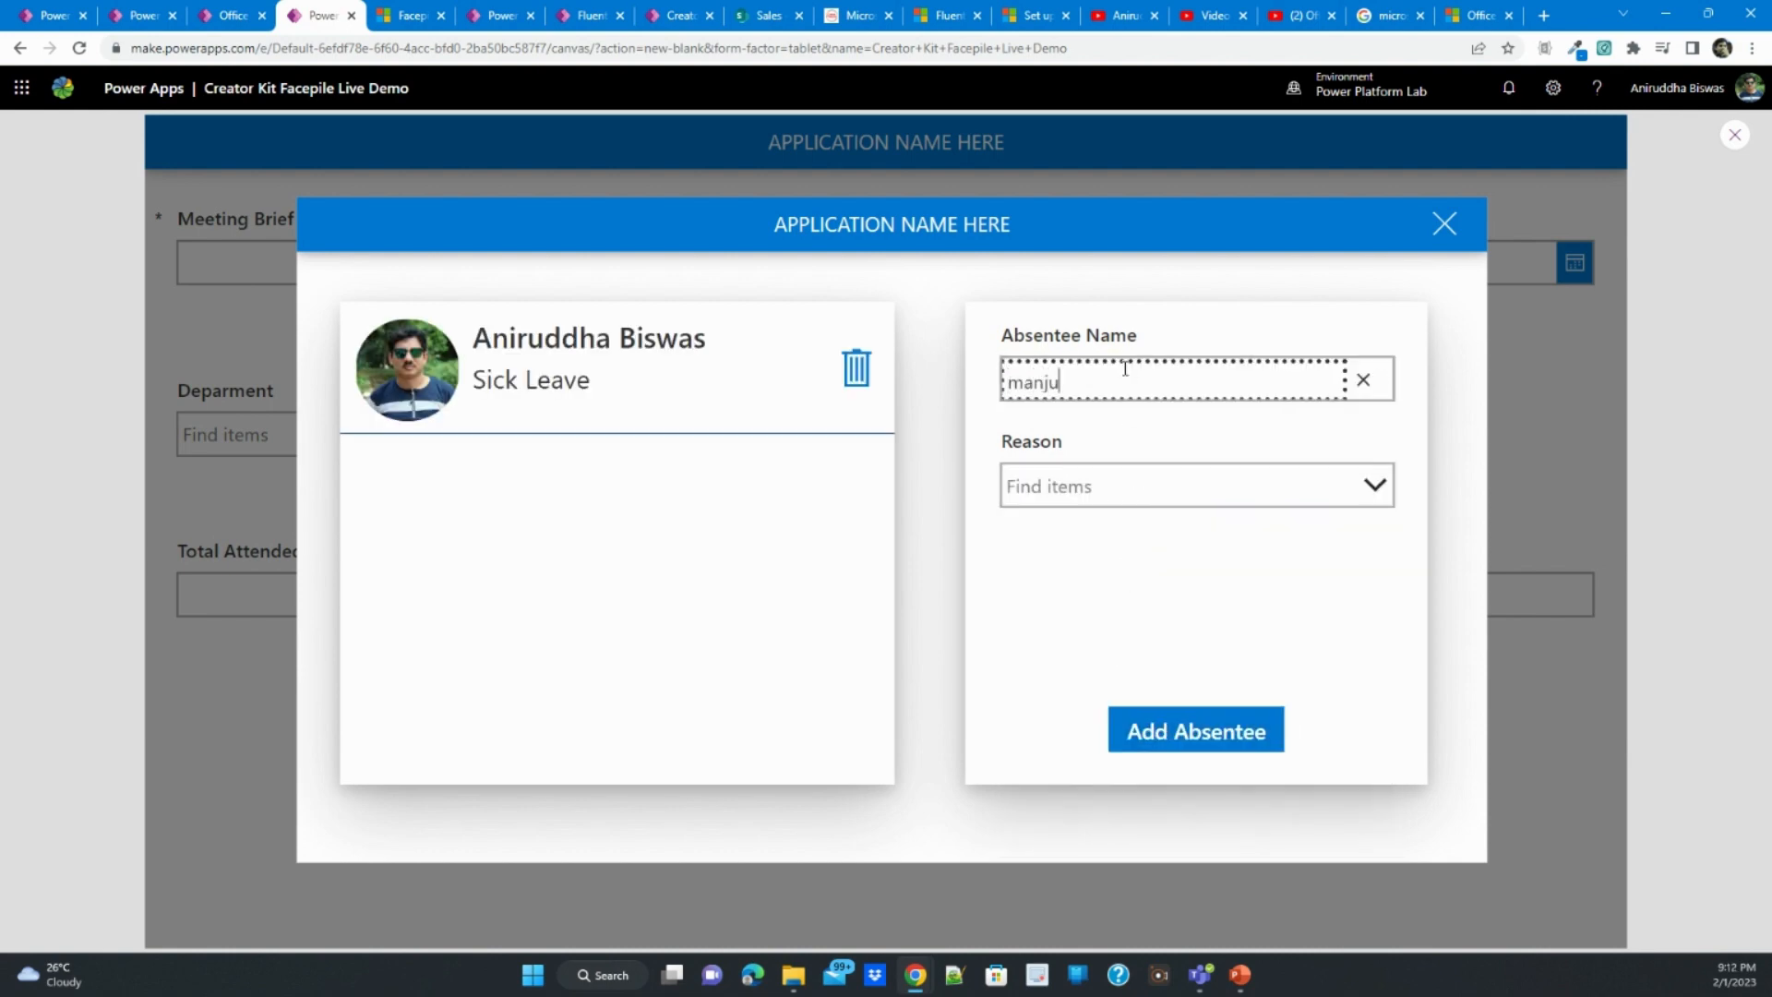
click(1134, 444)
click(1131, 489)
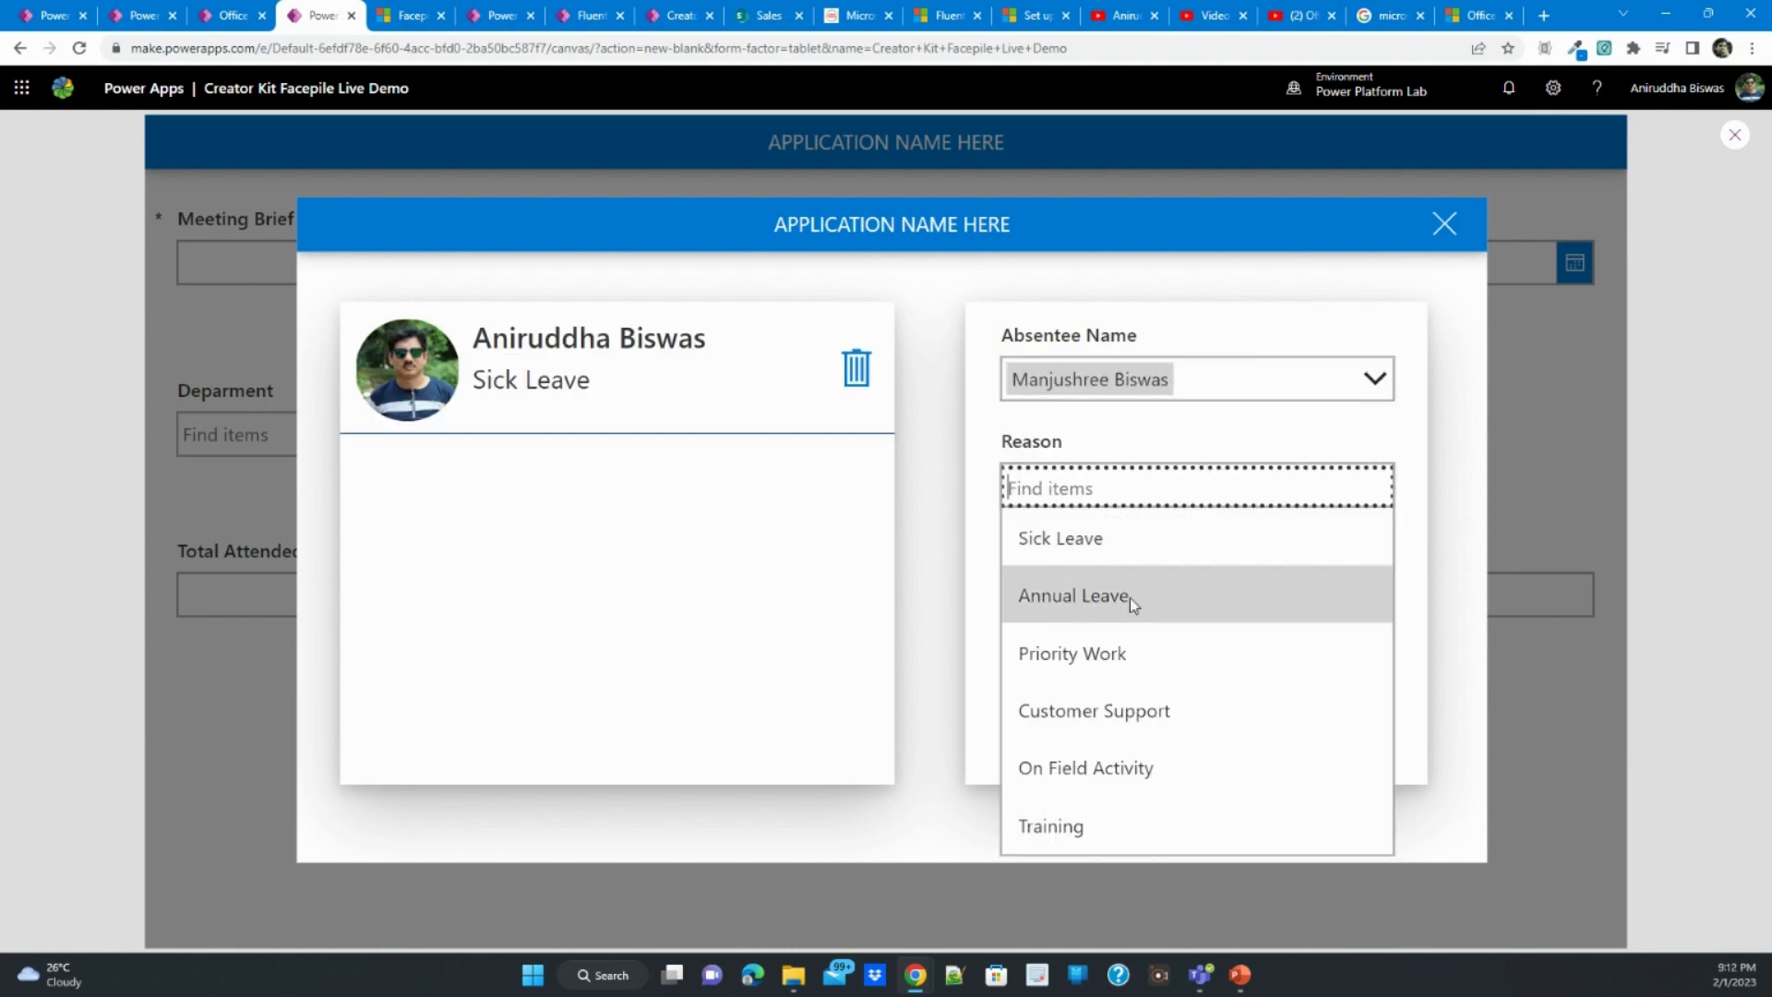
click(1130, 597)
click(1169, 728)
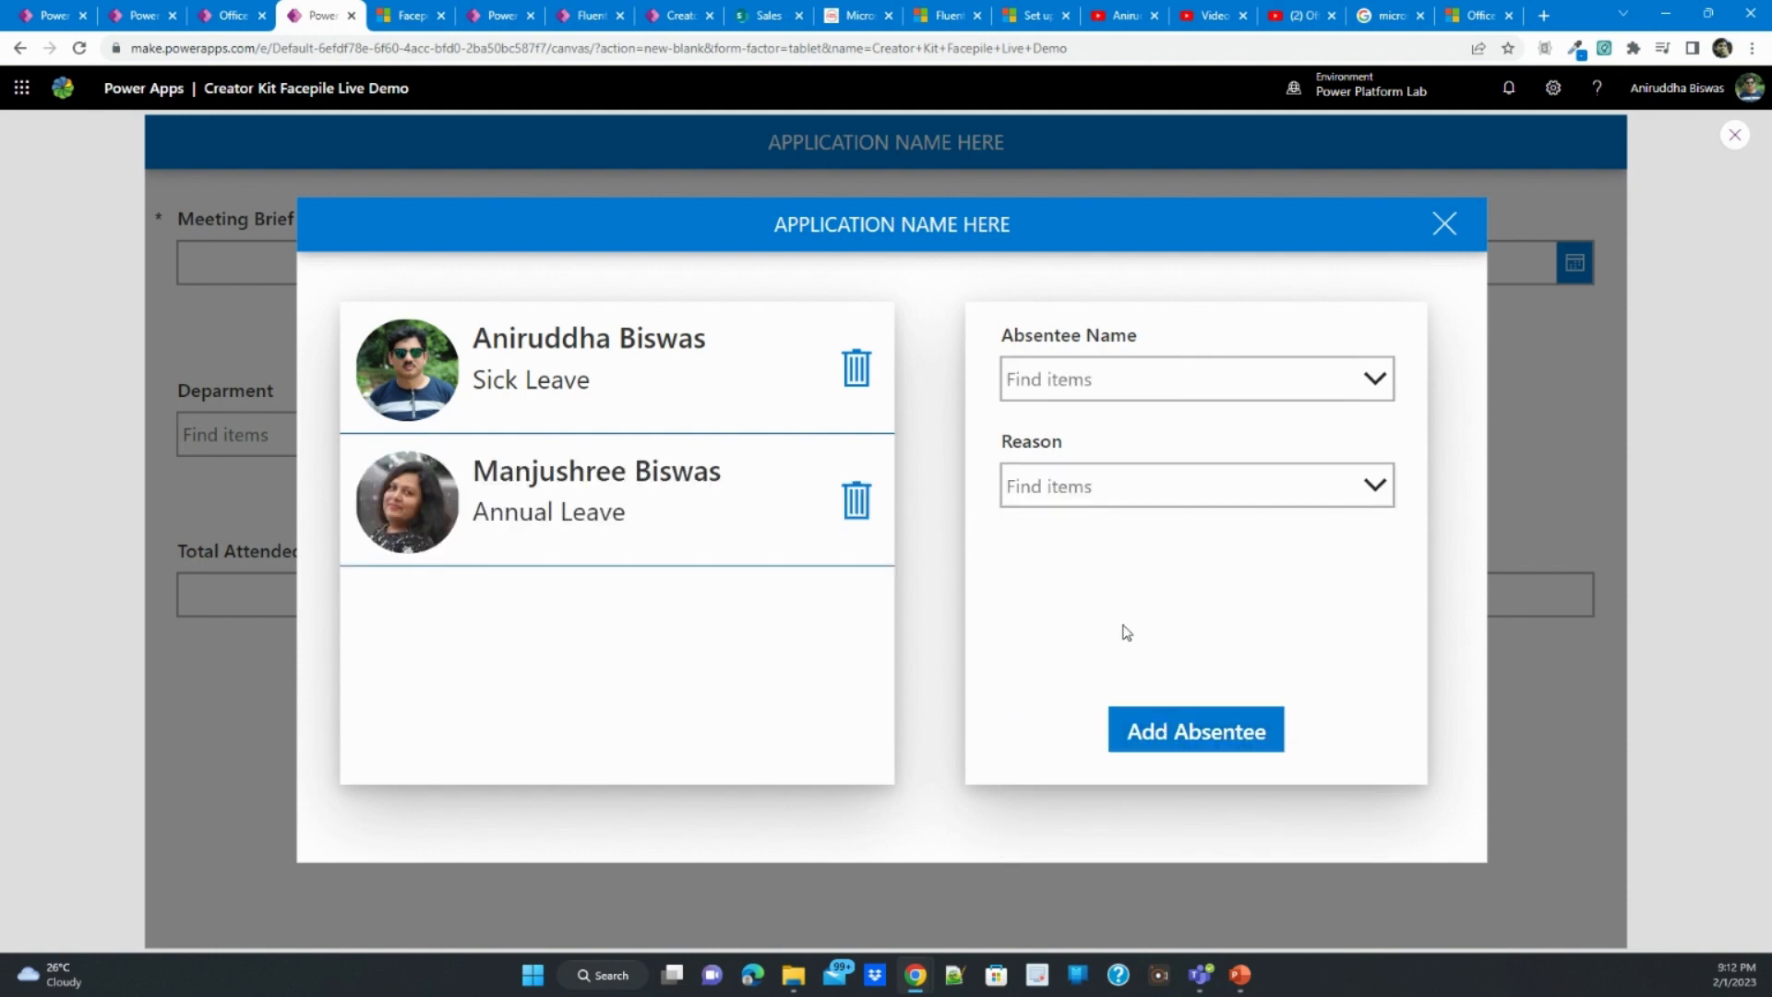
click(1443, 227)
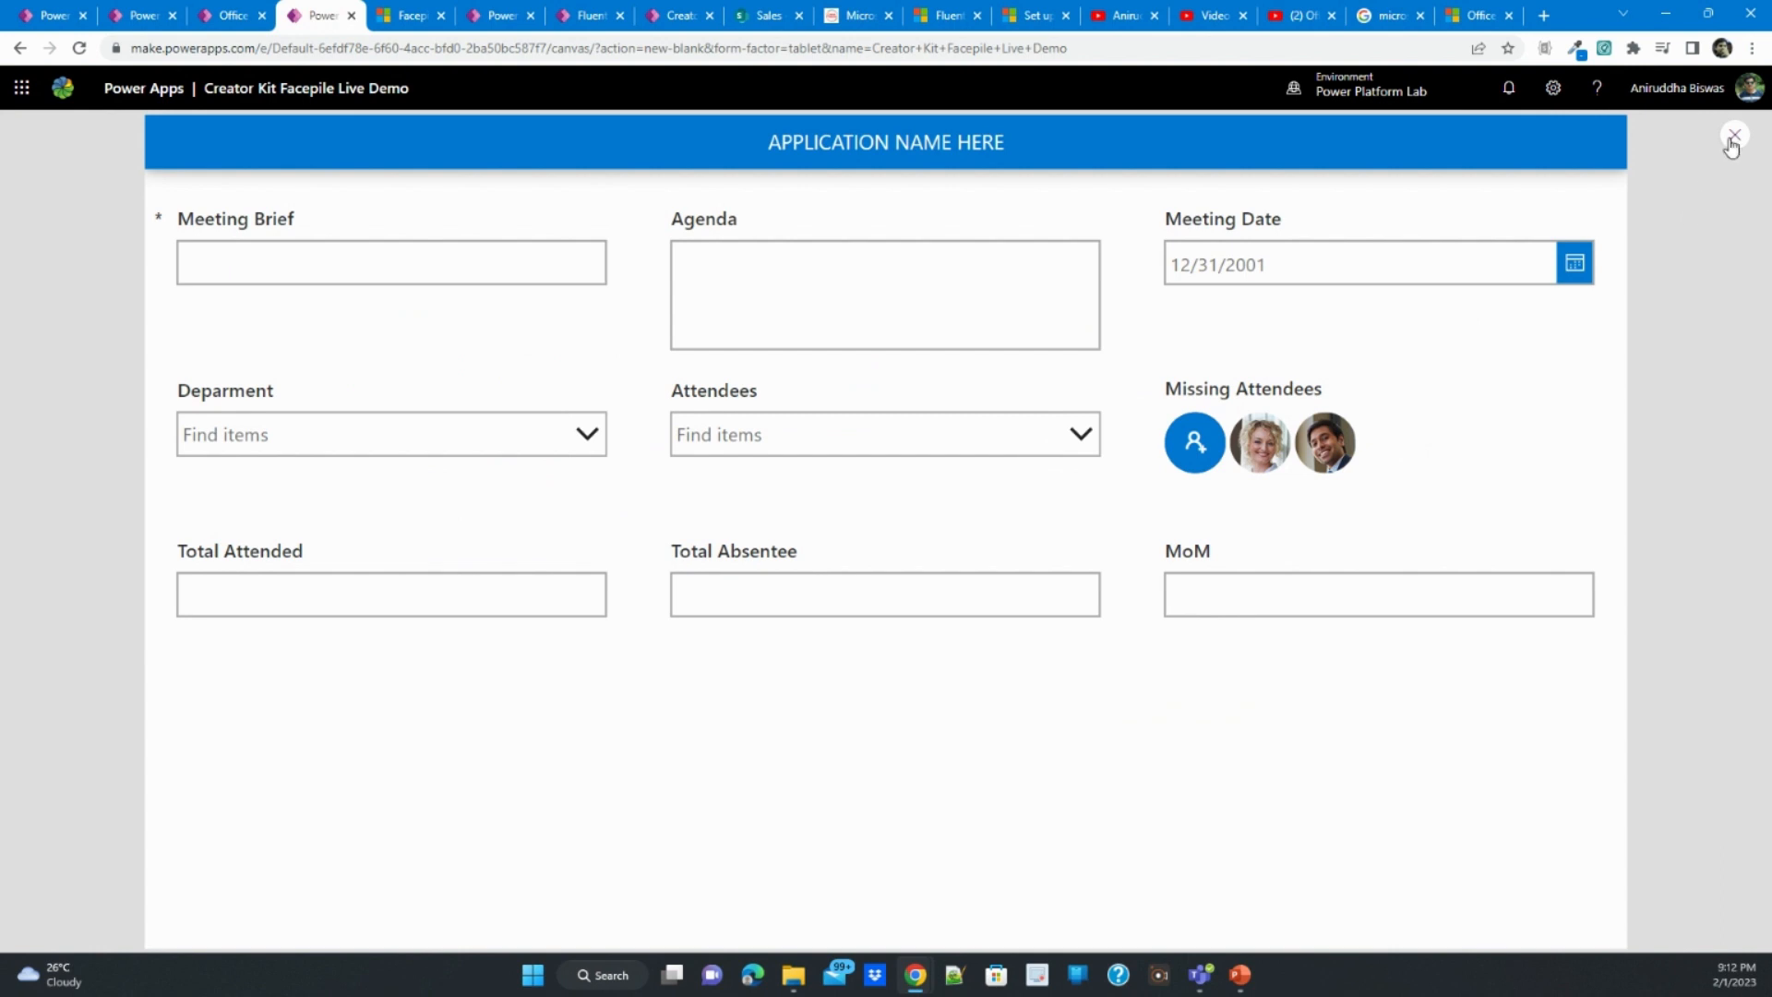
click(1733, 139)
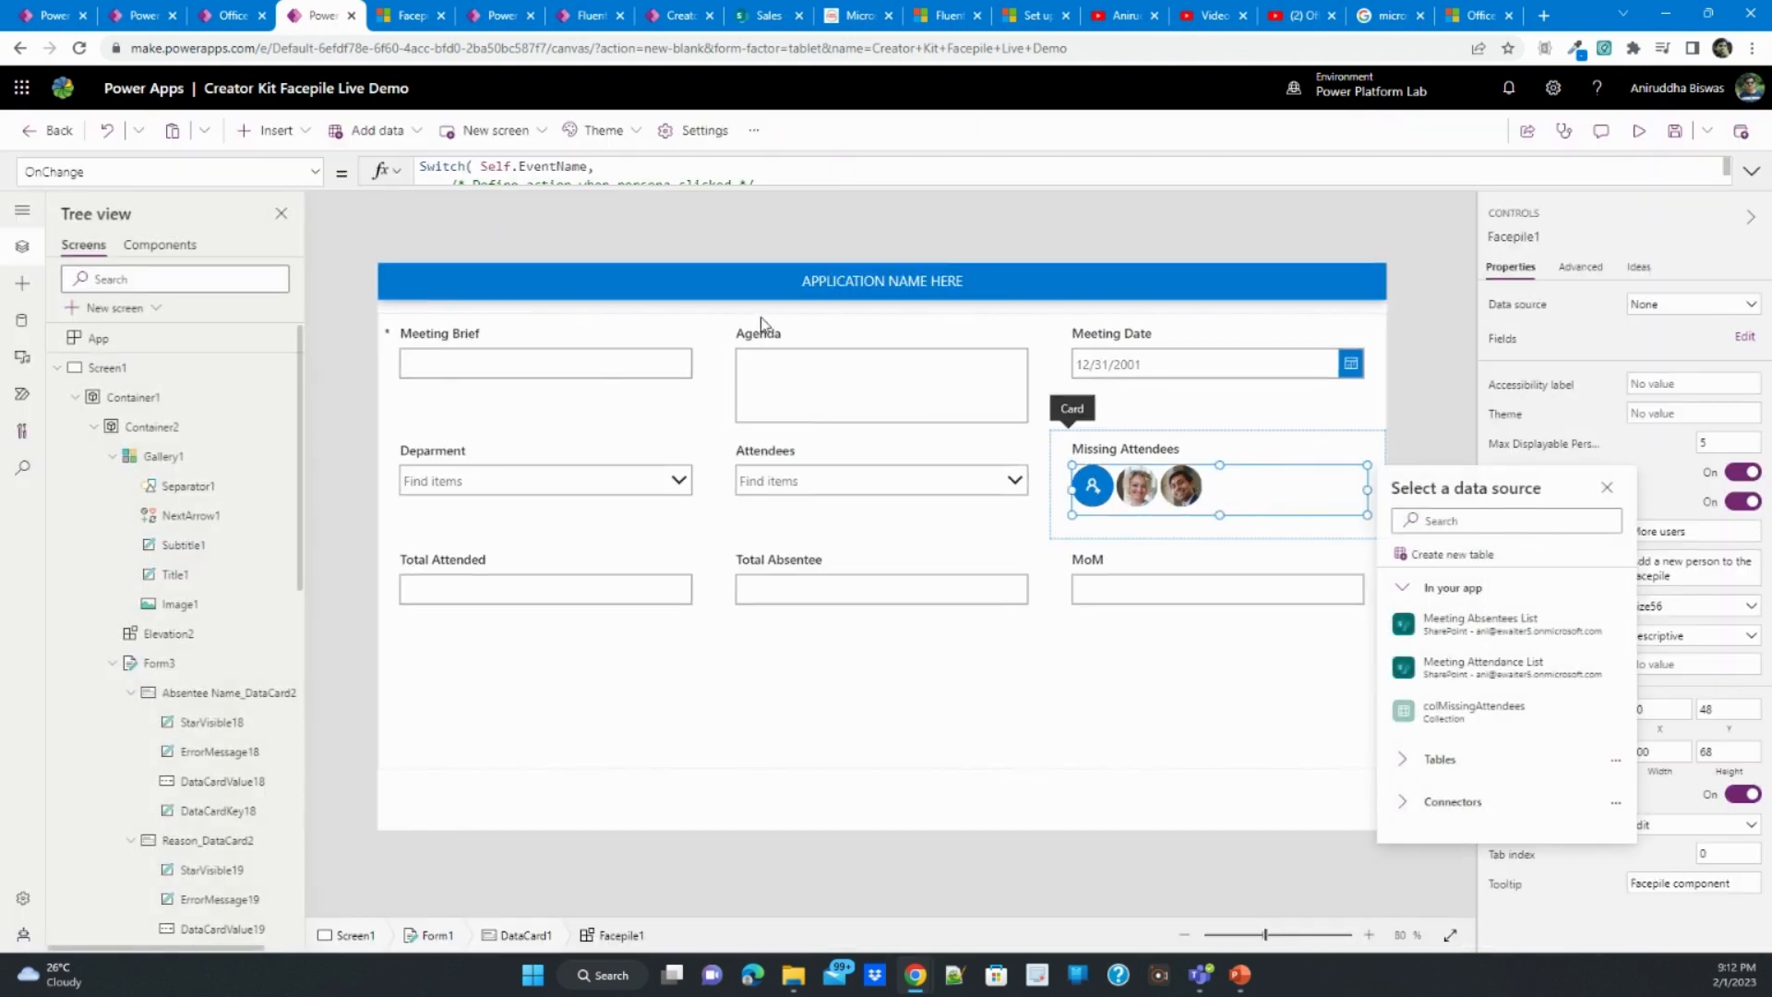
- Set the Items property of the Missing Attendees Facepile to colMissingAttendees
click(315, 171)
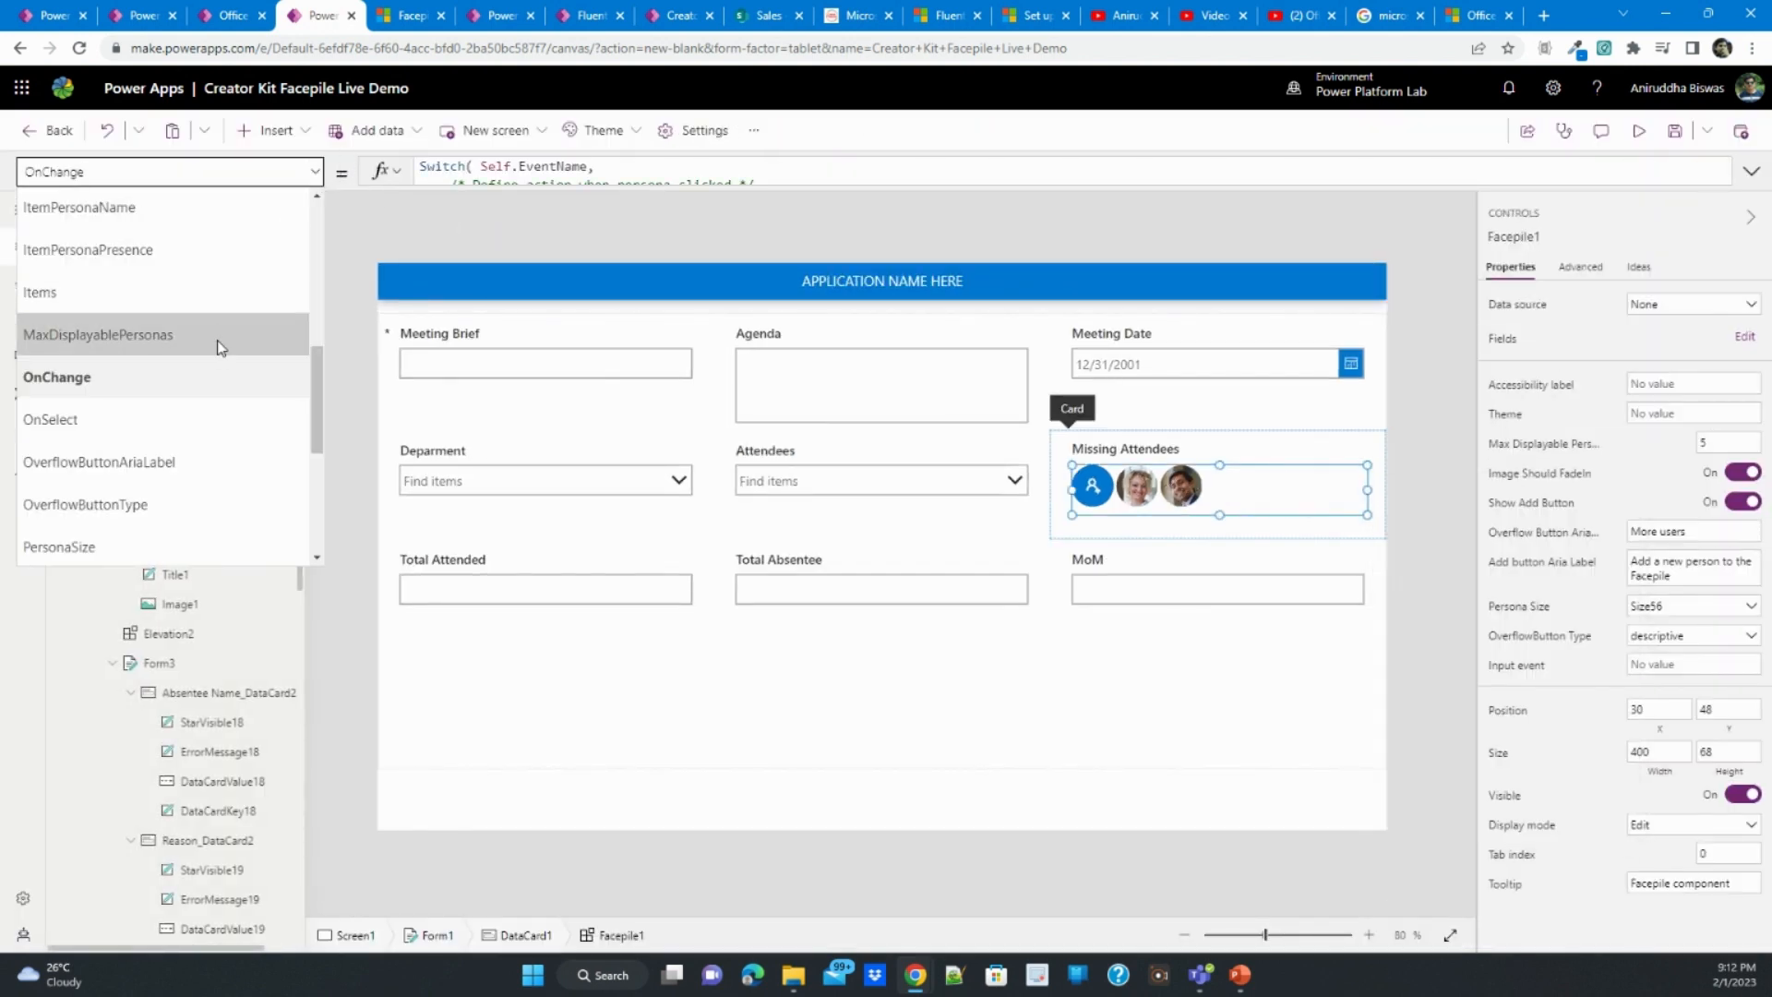
click(218, 292)
click(465, 172)
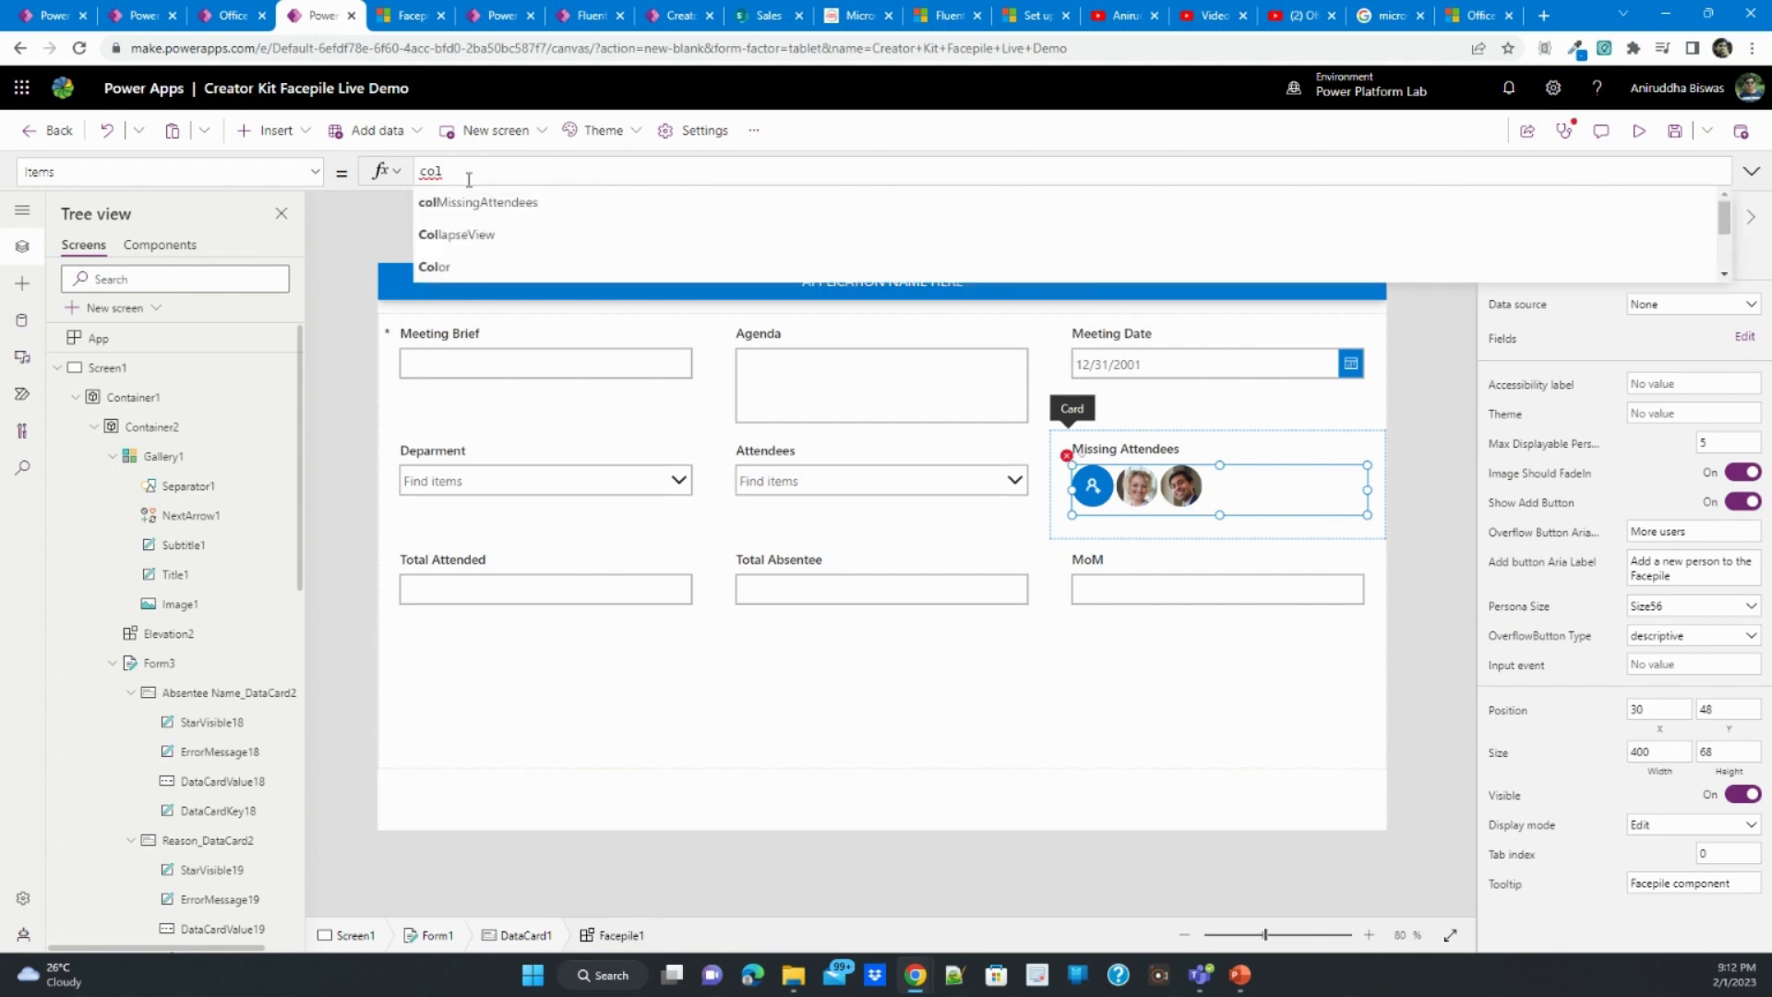
click(484, 205)
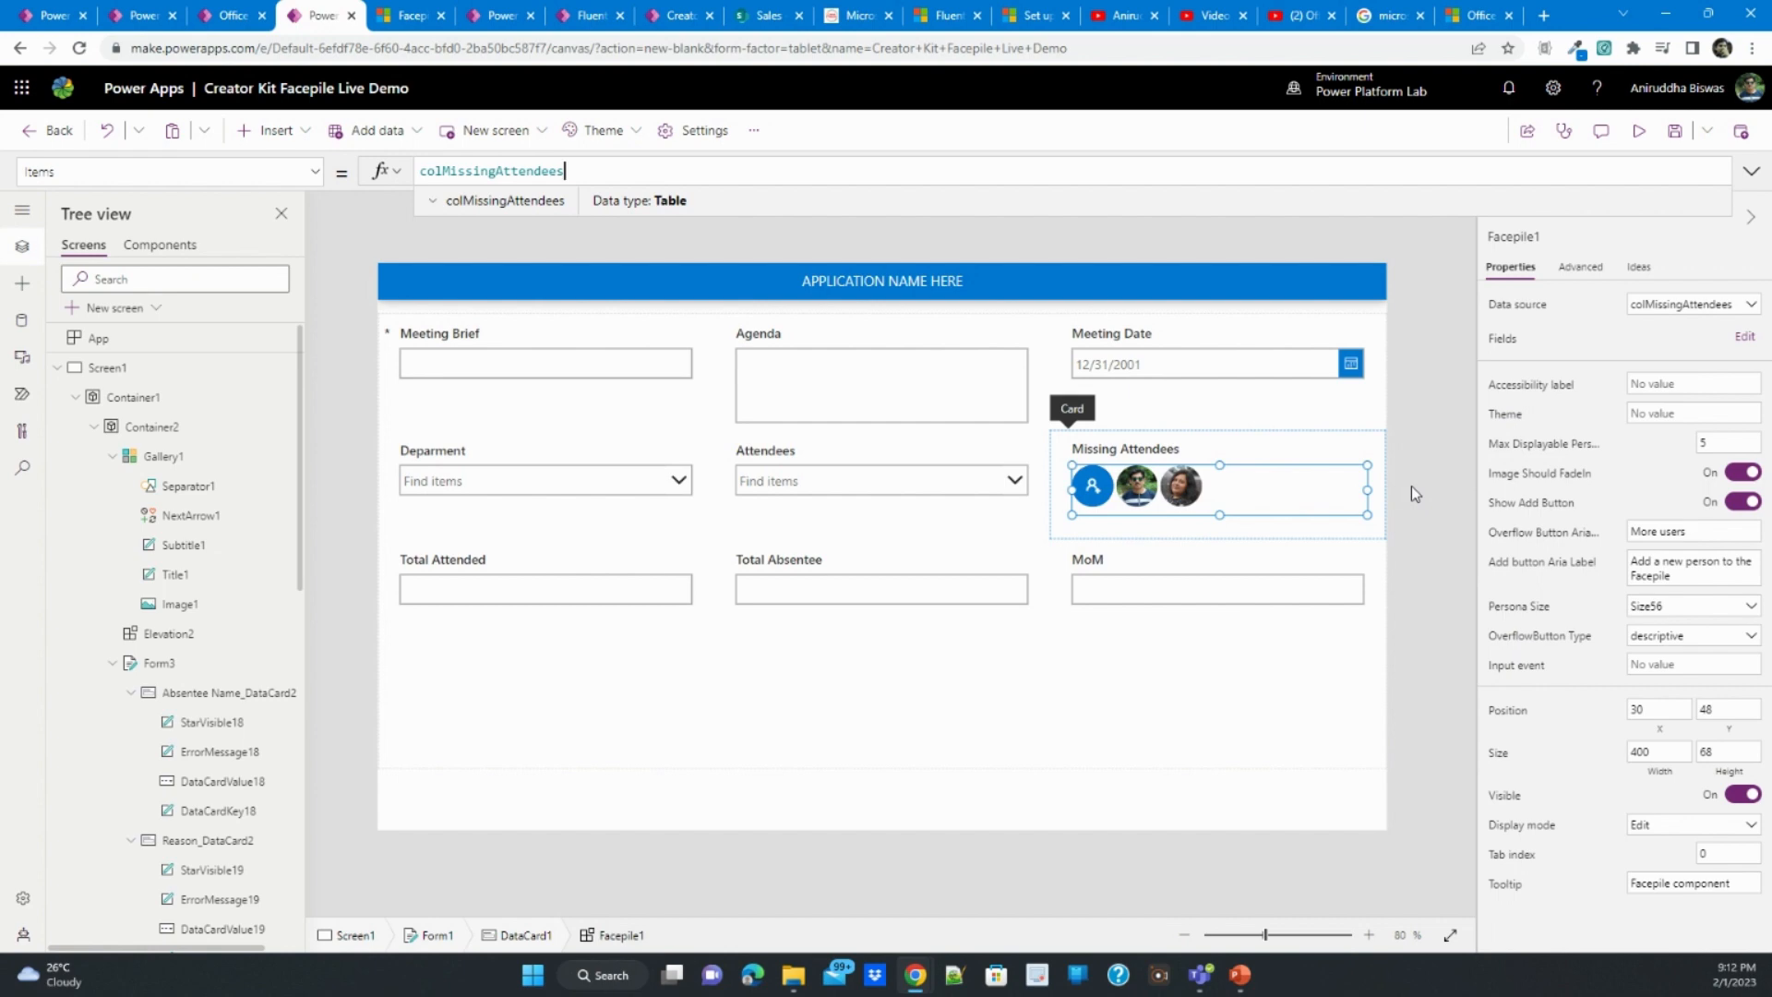
click(1024, 811)
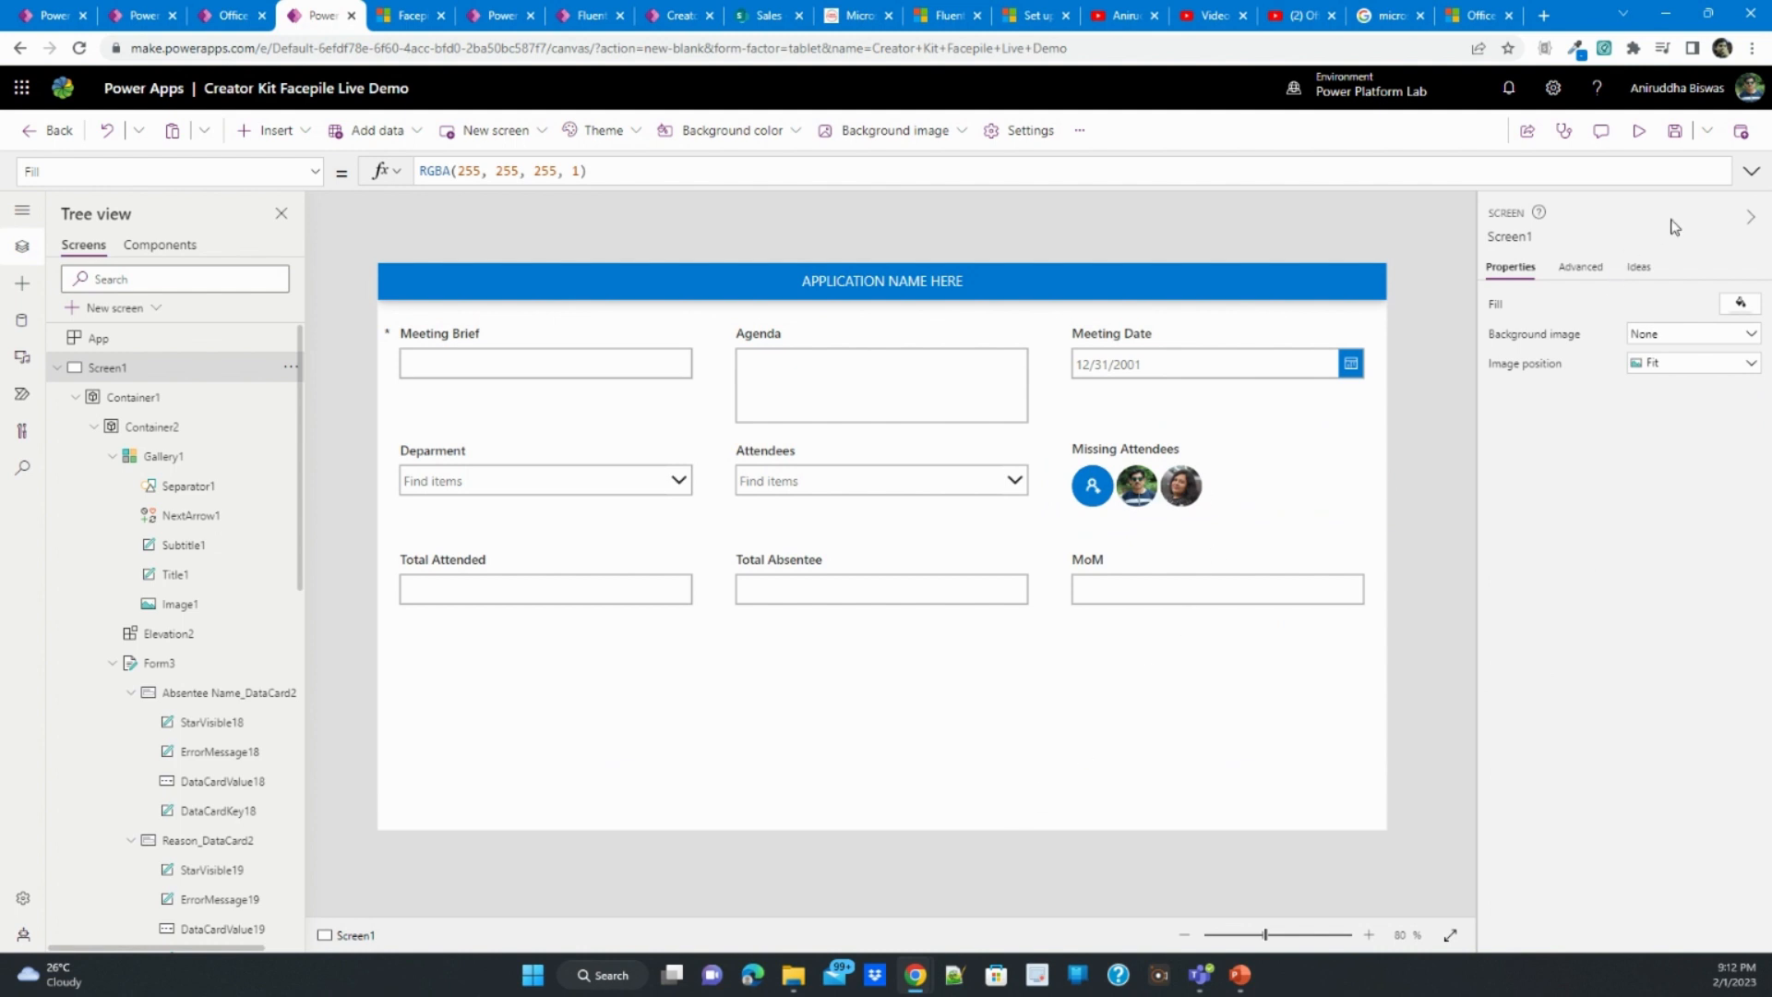
- Preview the app, test selecting the first persona in the Facepile and dismiss the notification
click(1640, 130)
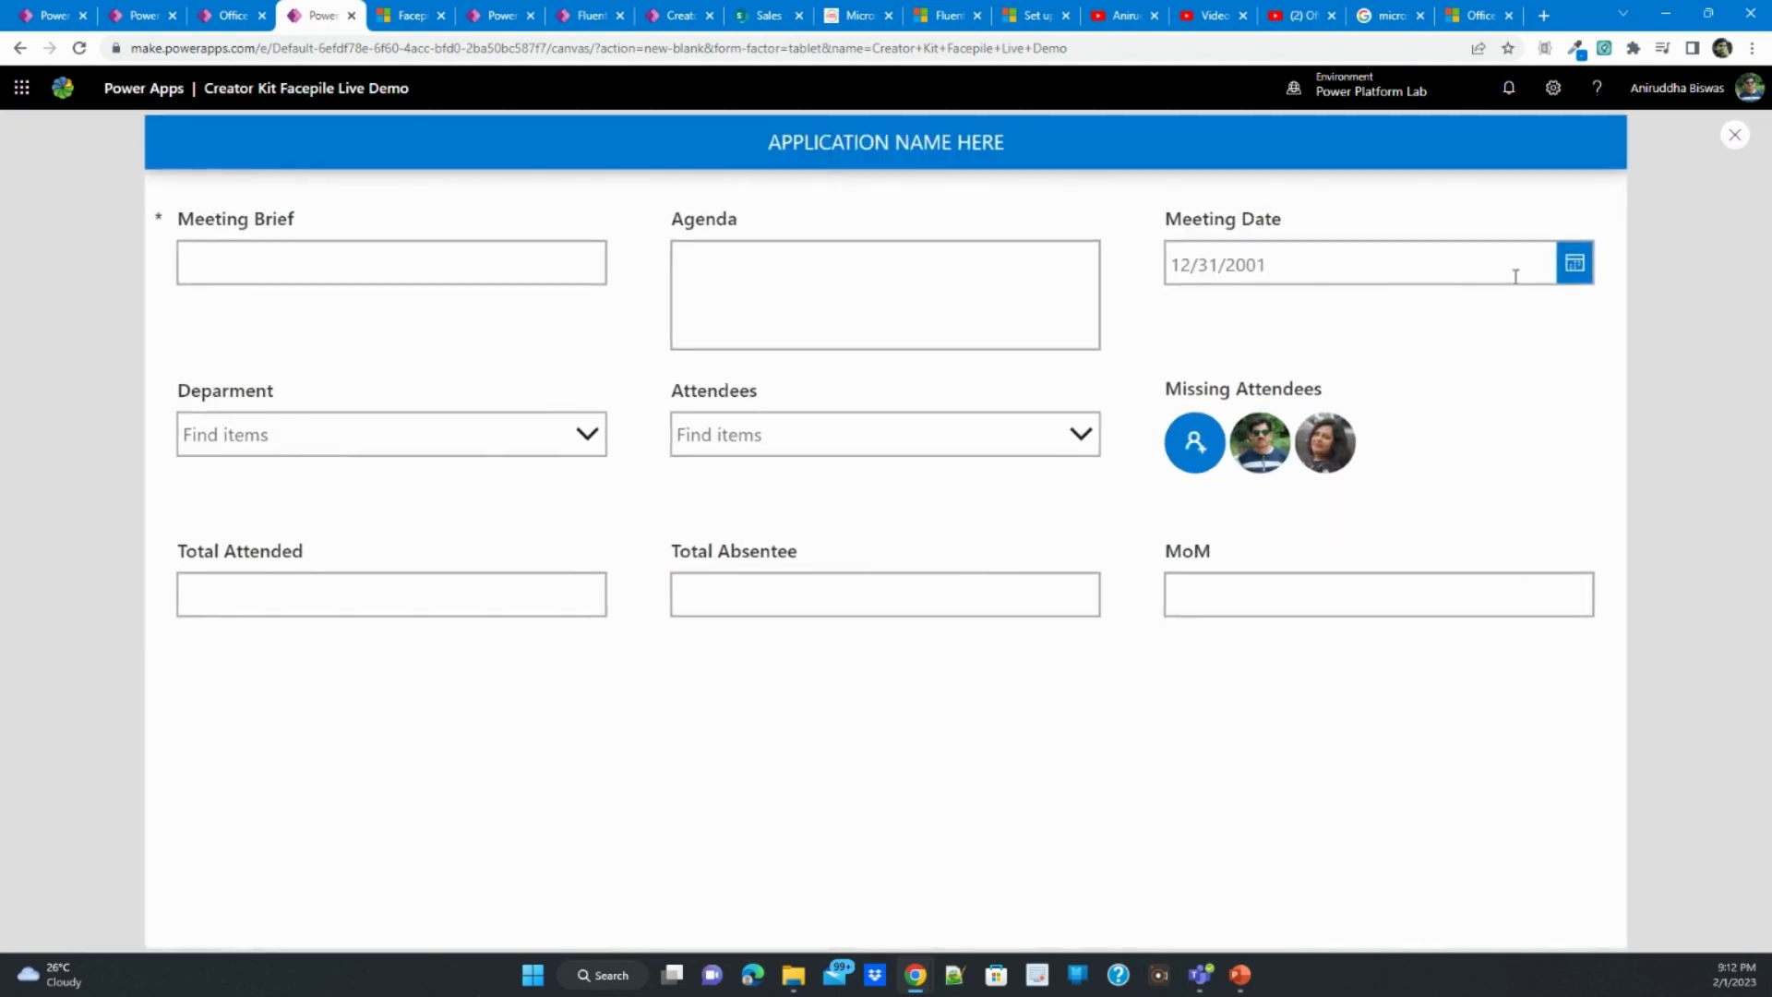
click(1268, 461)
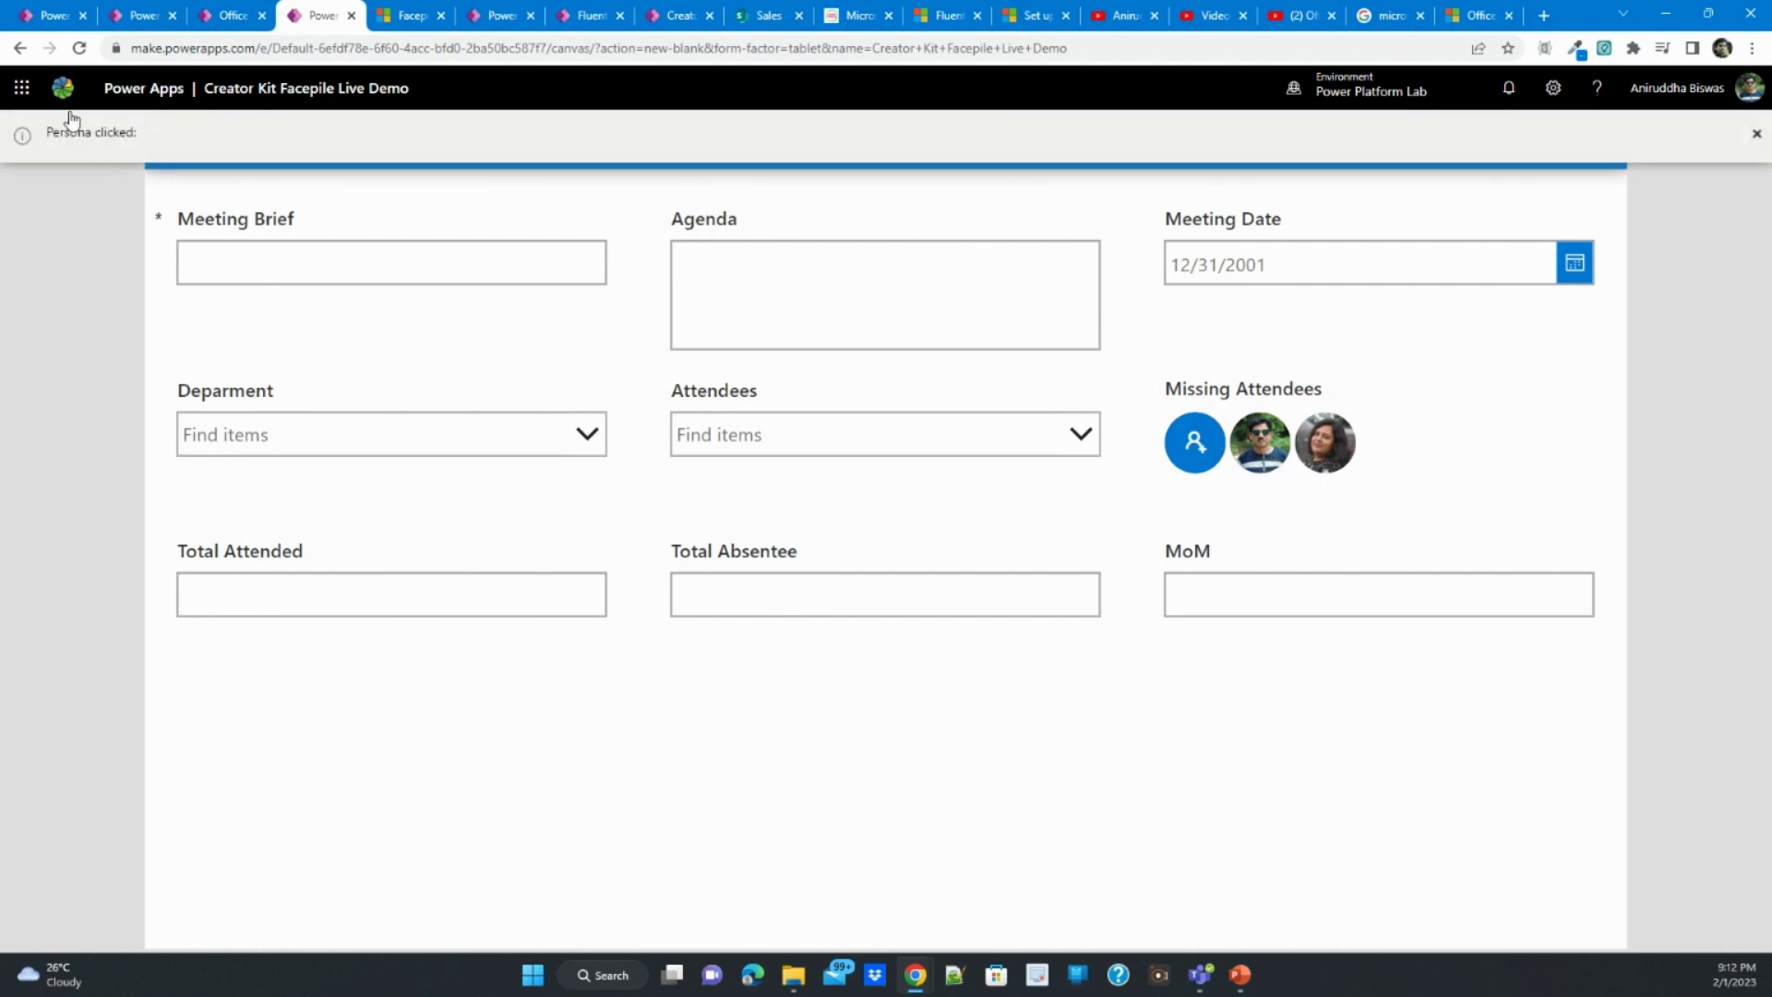
click(1757, 134)
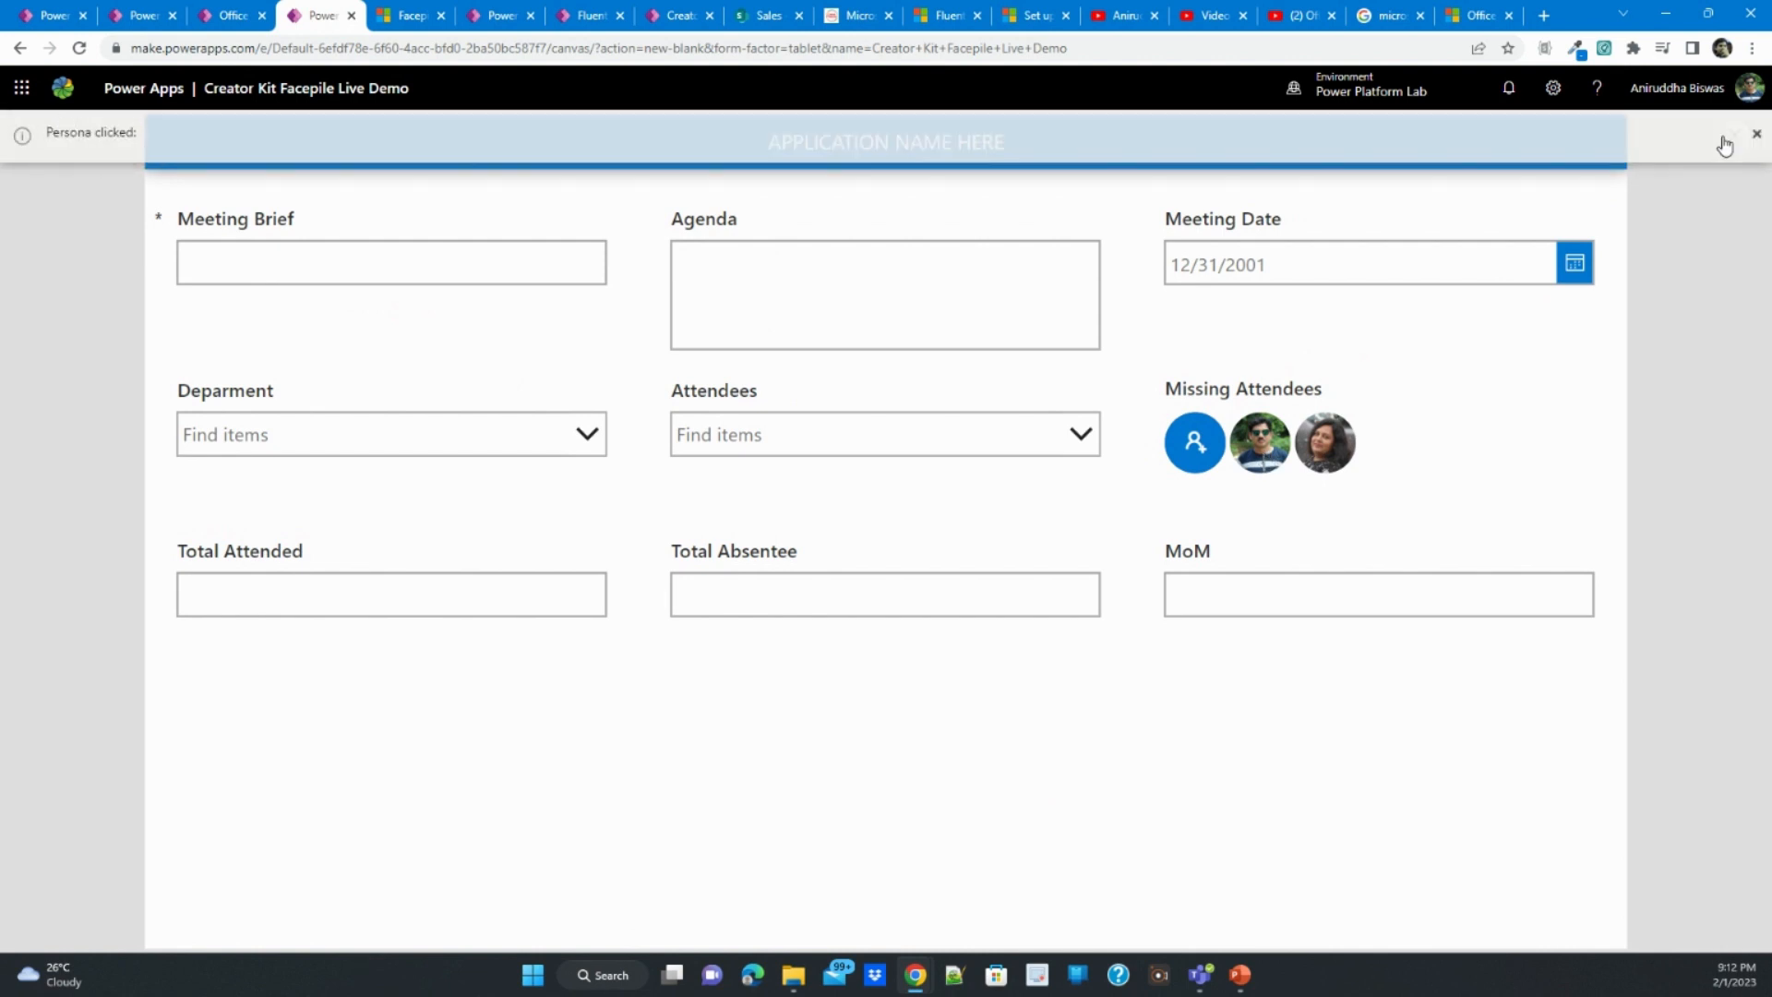
- In the Microsoft Learn Facepile article, find the On Select example and highlight the Self.Selected.ItemPersonaKey part of its persona Notify call
click(411, 15)
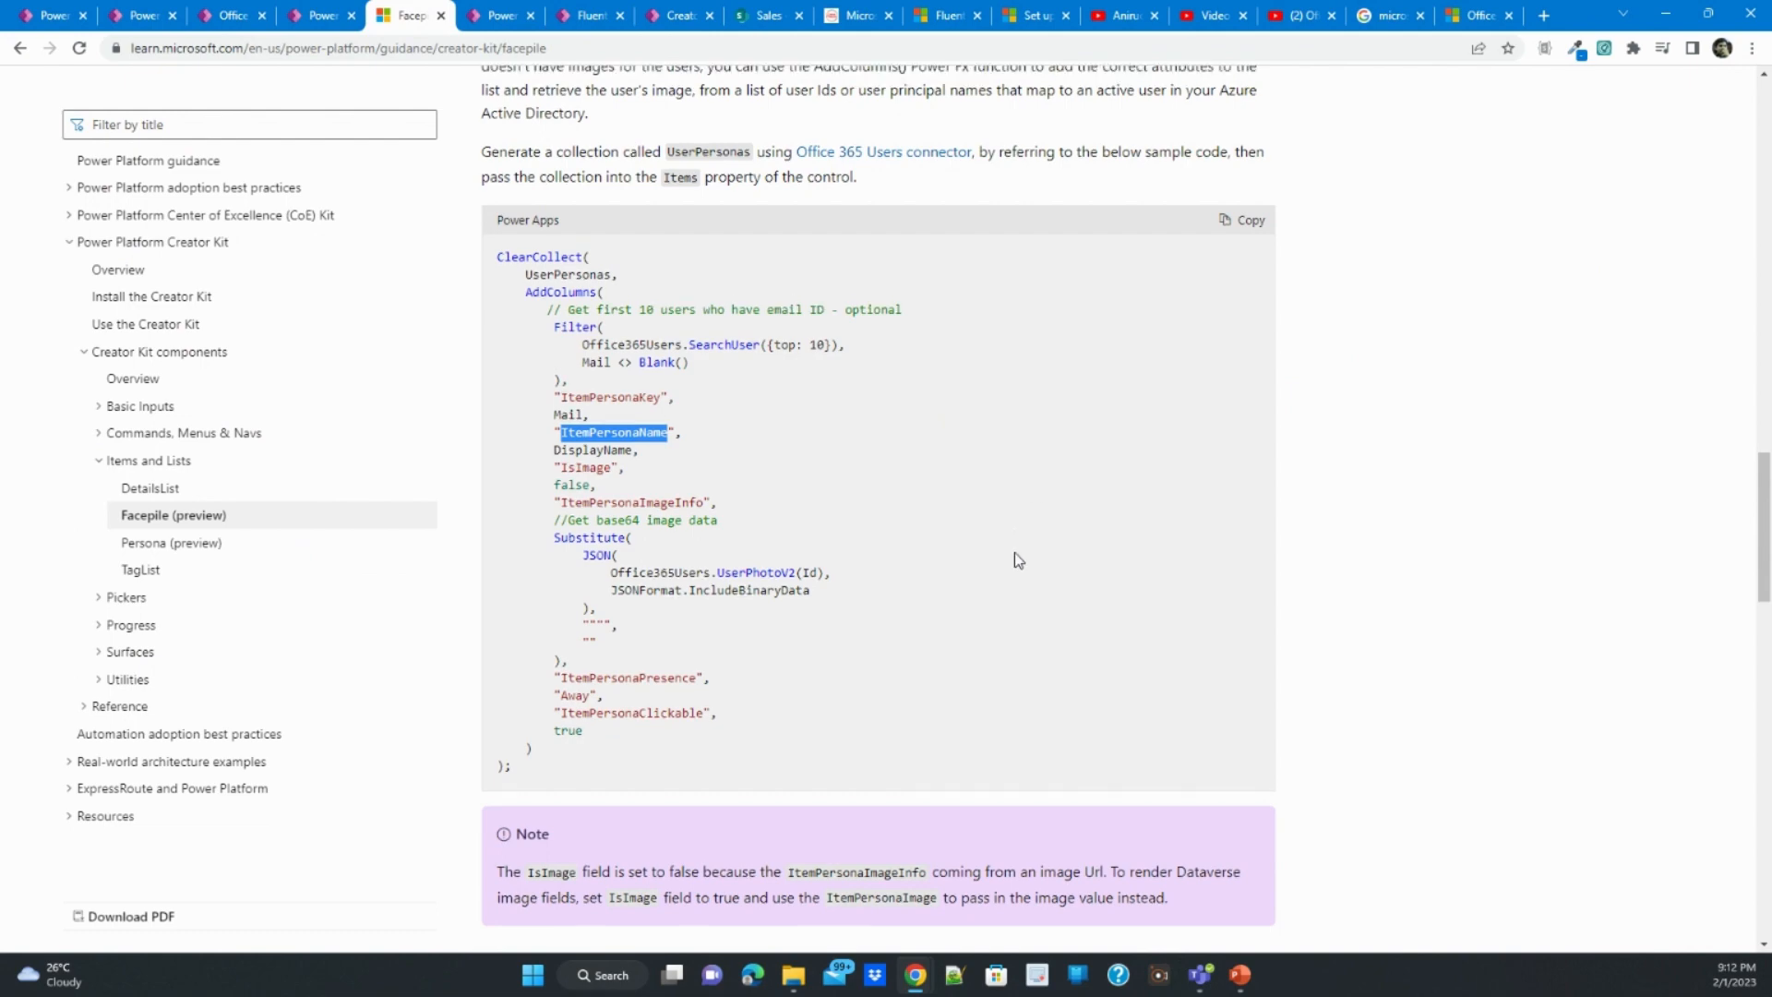
scroll(1016, 552, up, 8)
scroll(1015, 552, down, 14)
scroll(1016, 552, down, 9)
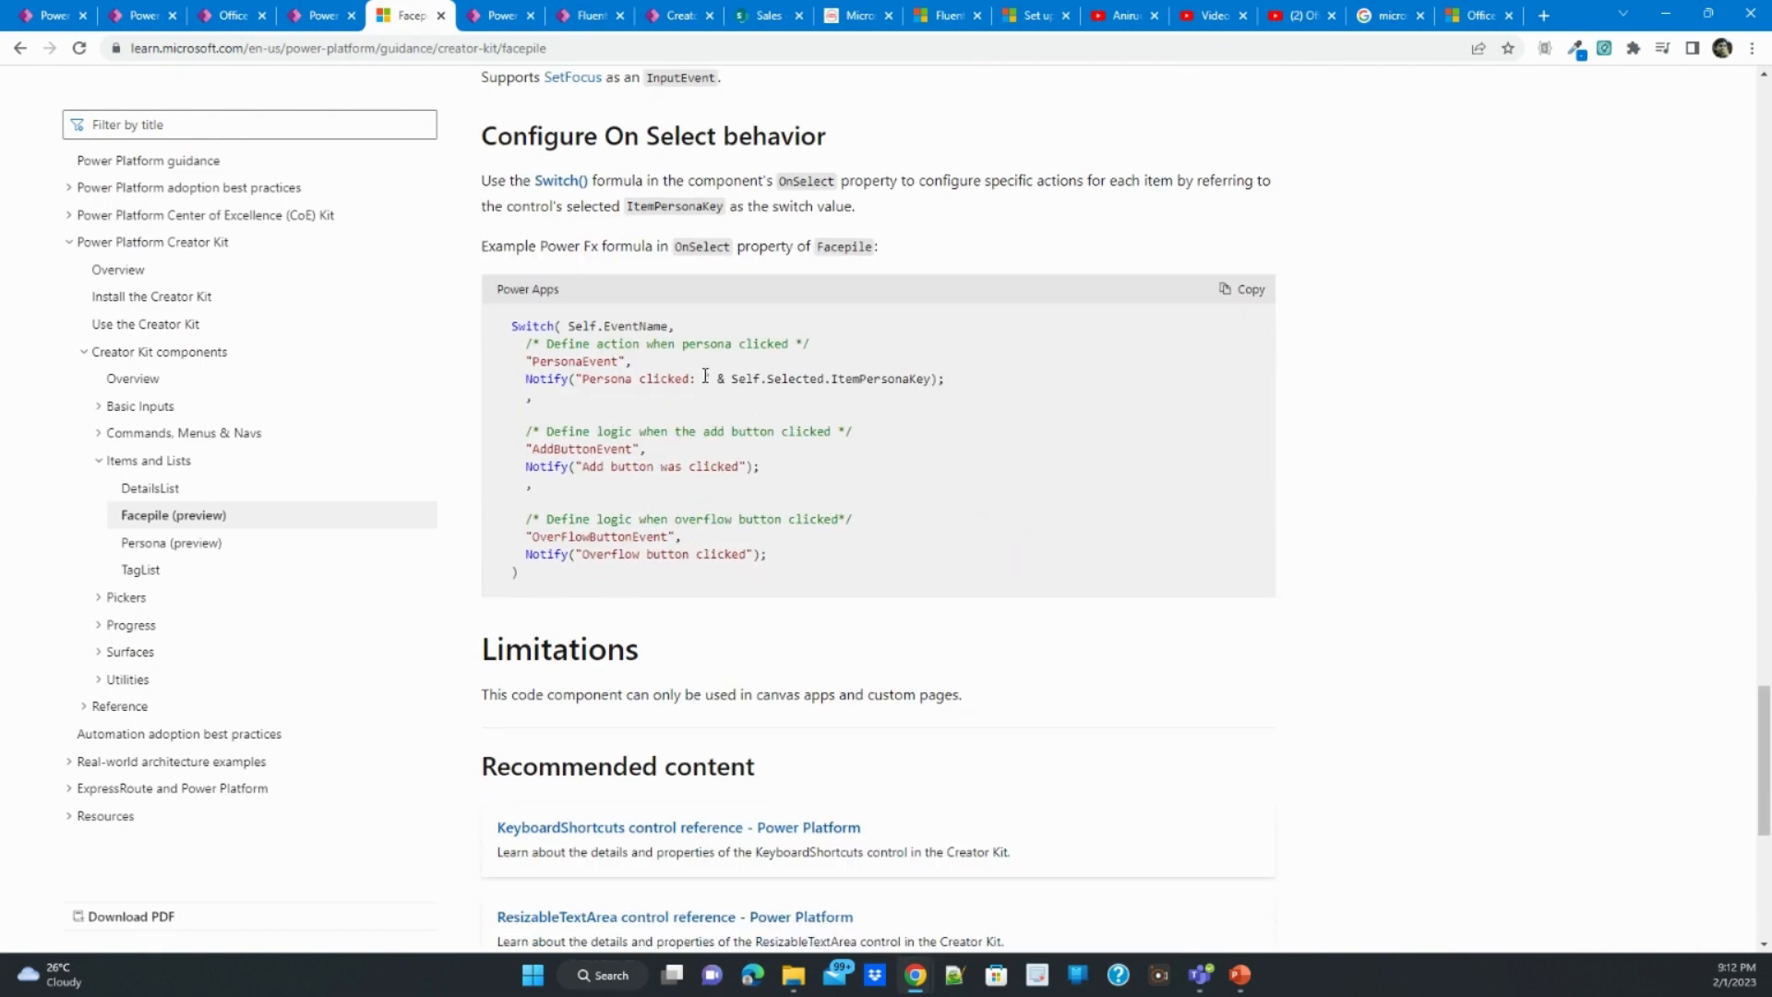
drag(704, 378, 969, 383)
key(ctrl+c)
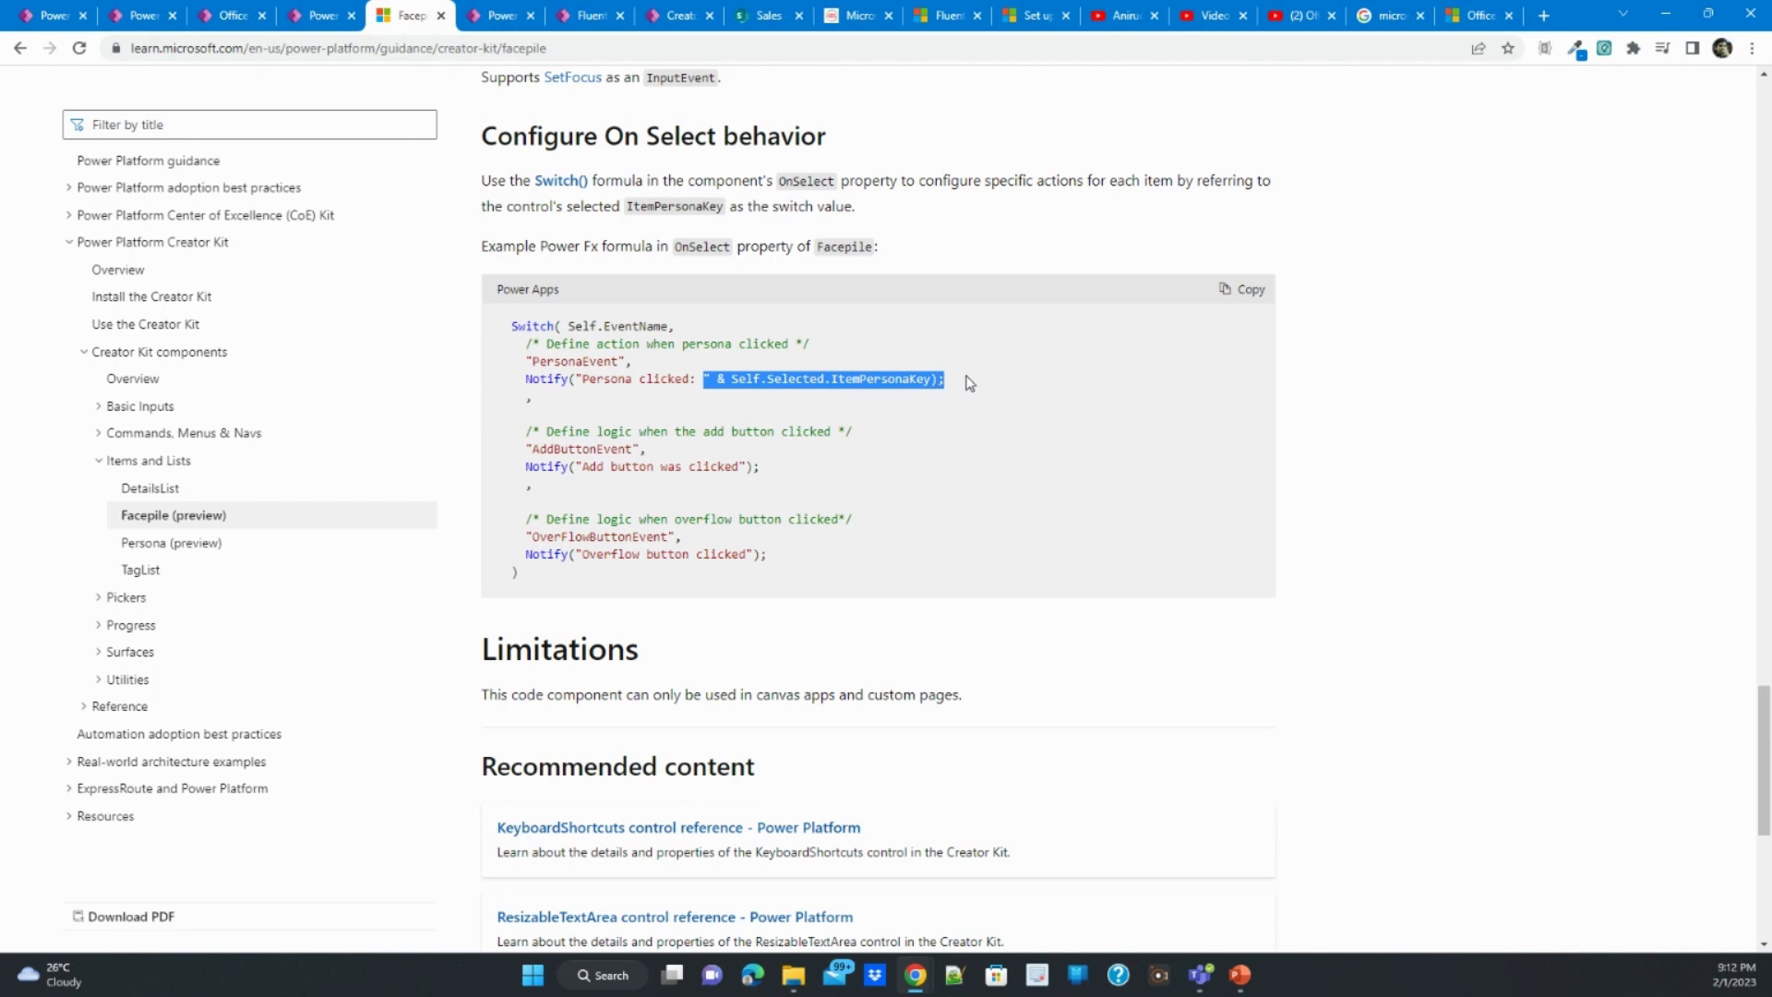
- Return to the Power Apps editor, close the preview, and append & Self.Selected.ItemPersonaKey to the PersonaEvent Notify message in the Facepile's OnChange formula
click(321, 16)
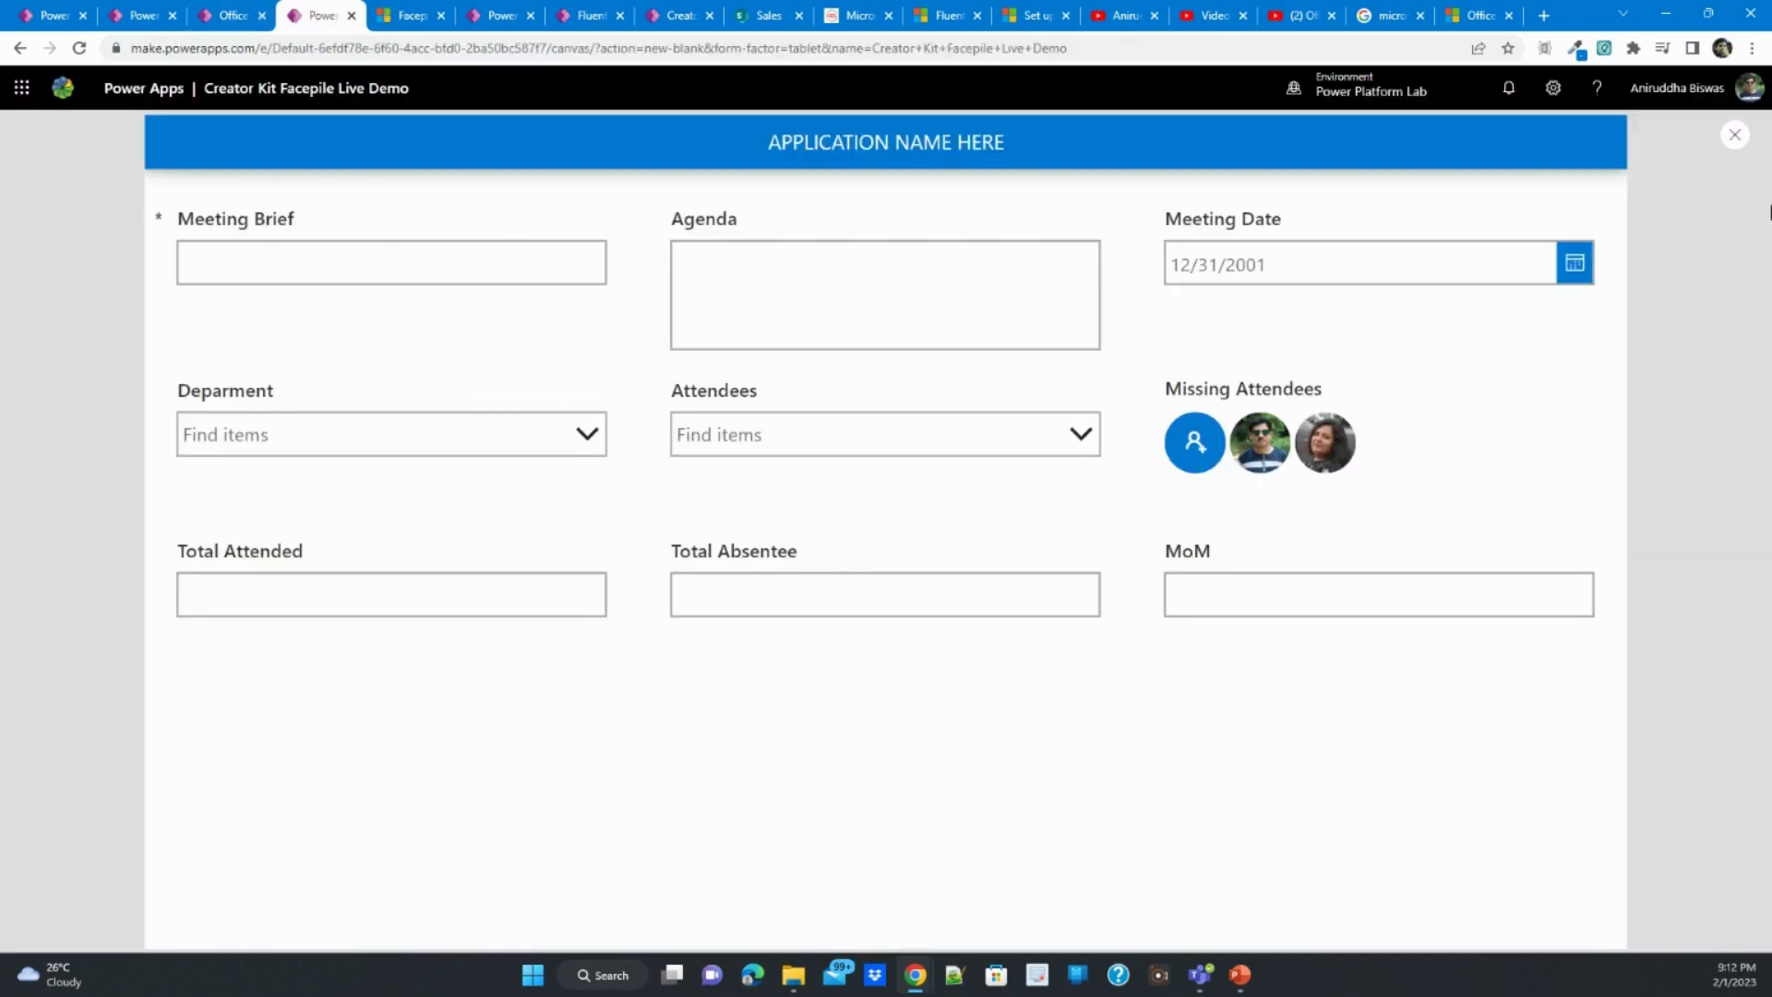
click(1736, 134)
click(1177, 499)
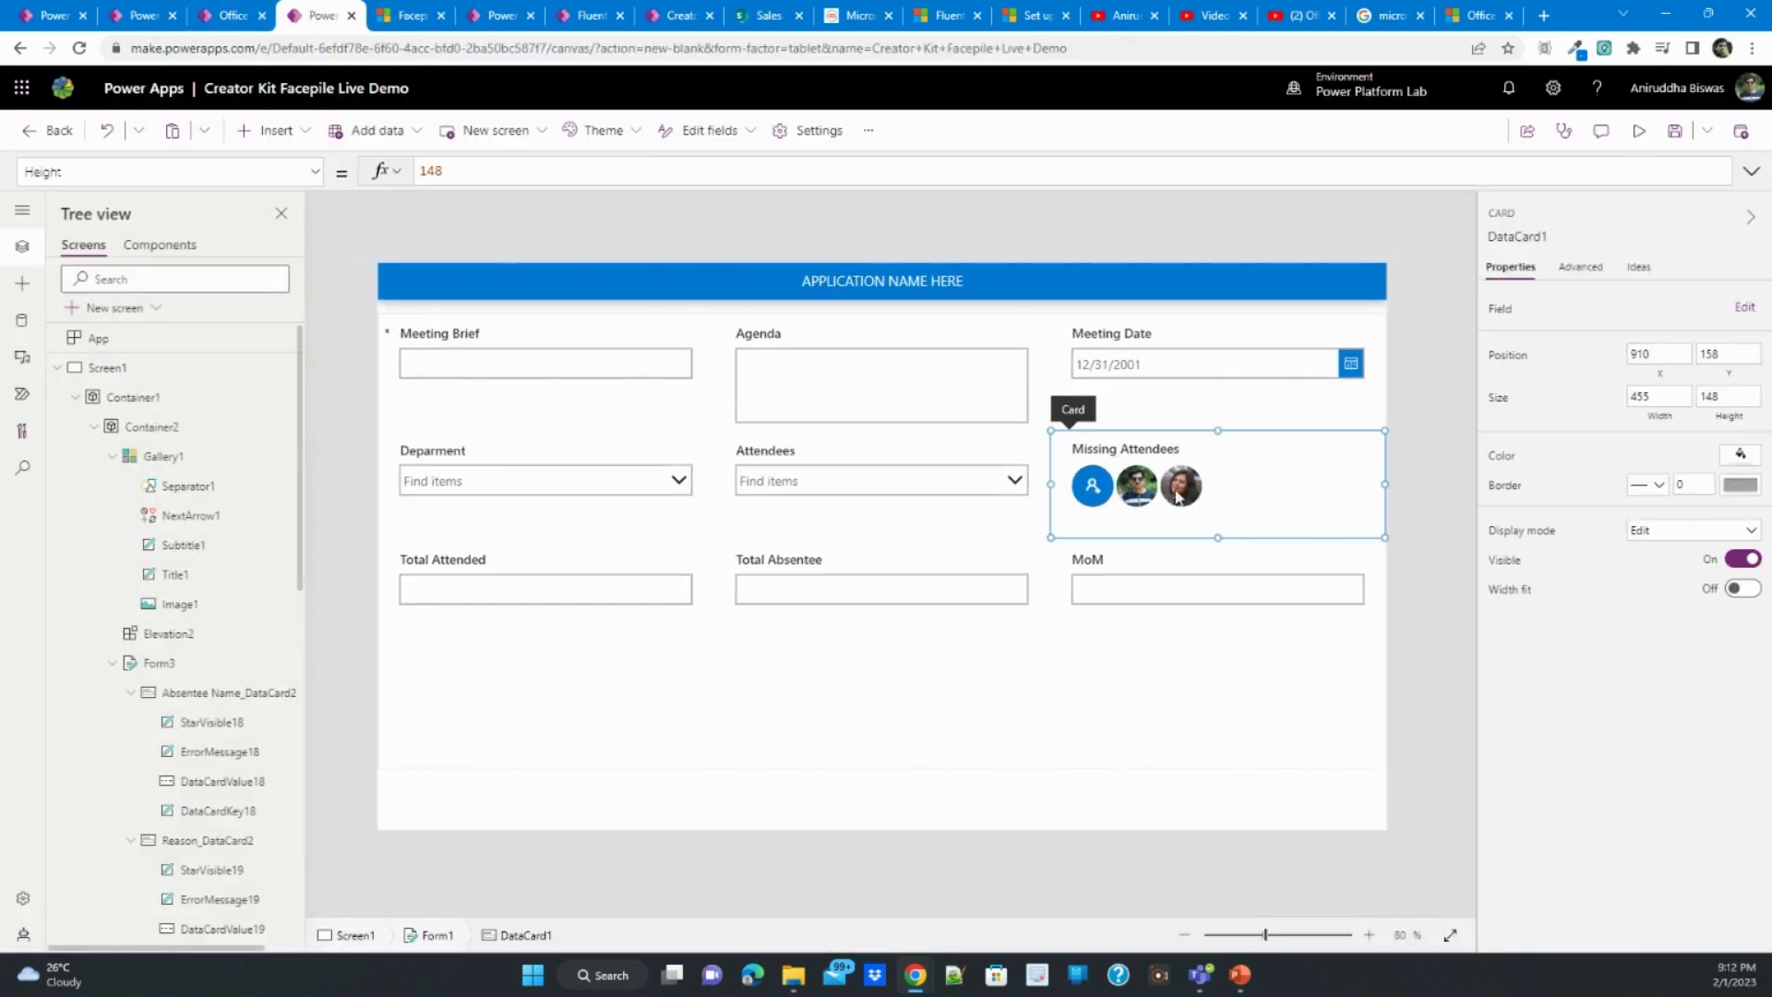
click(1179, 499)
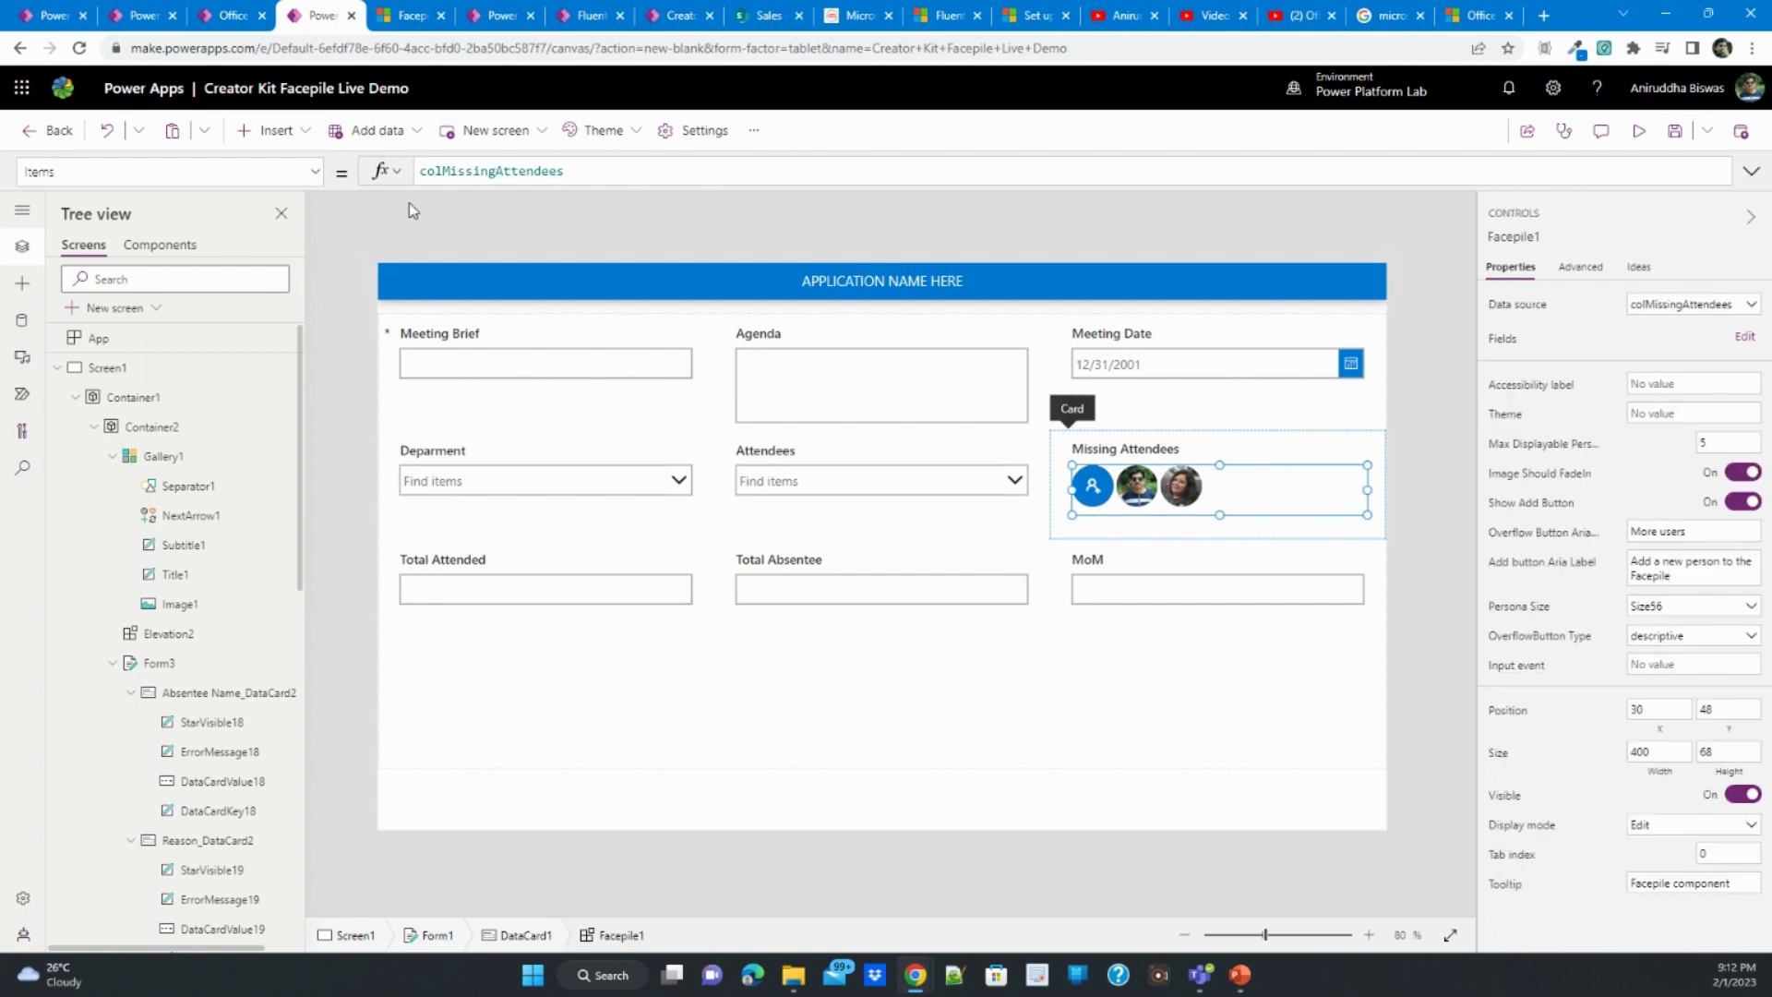
click(315, 172)
click(143, 387)
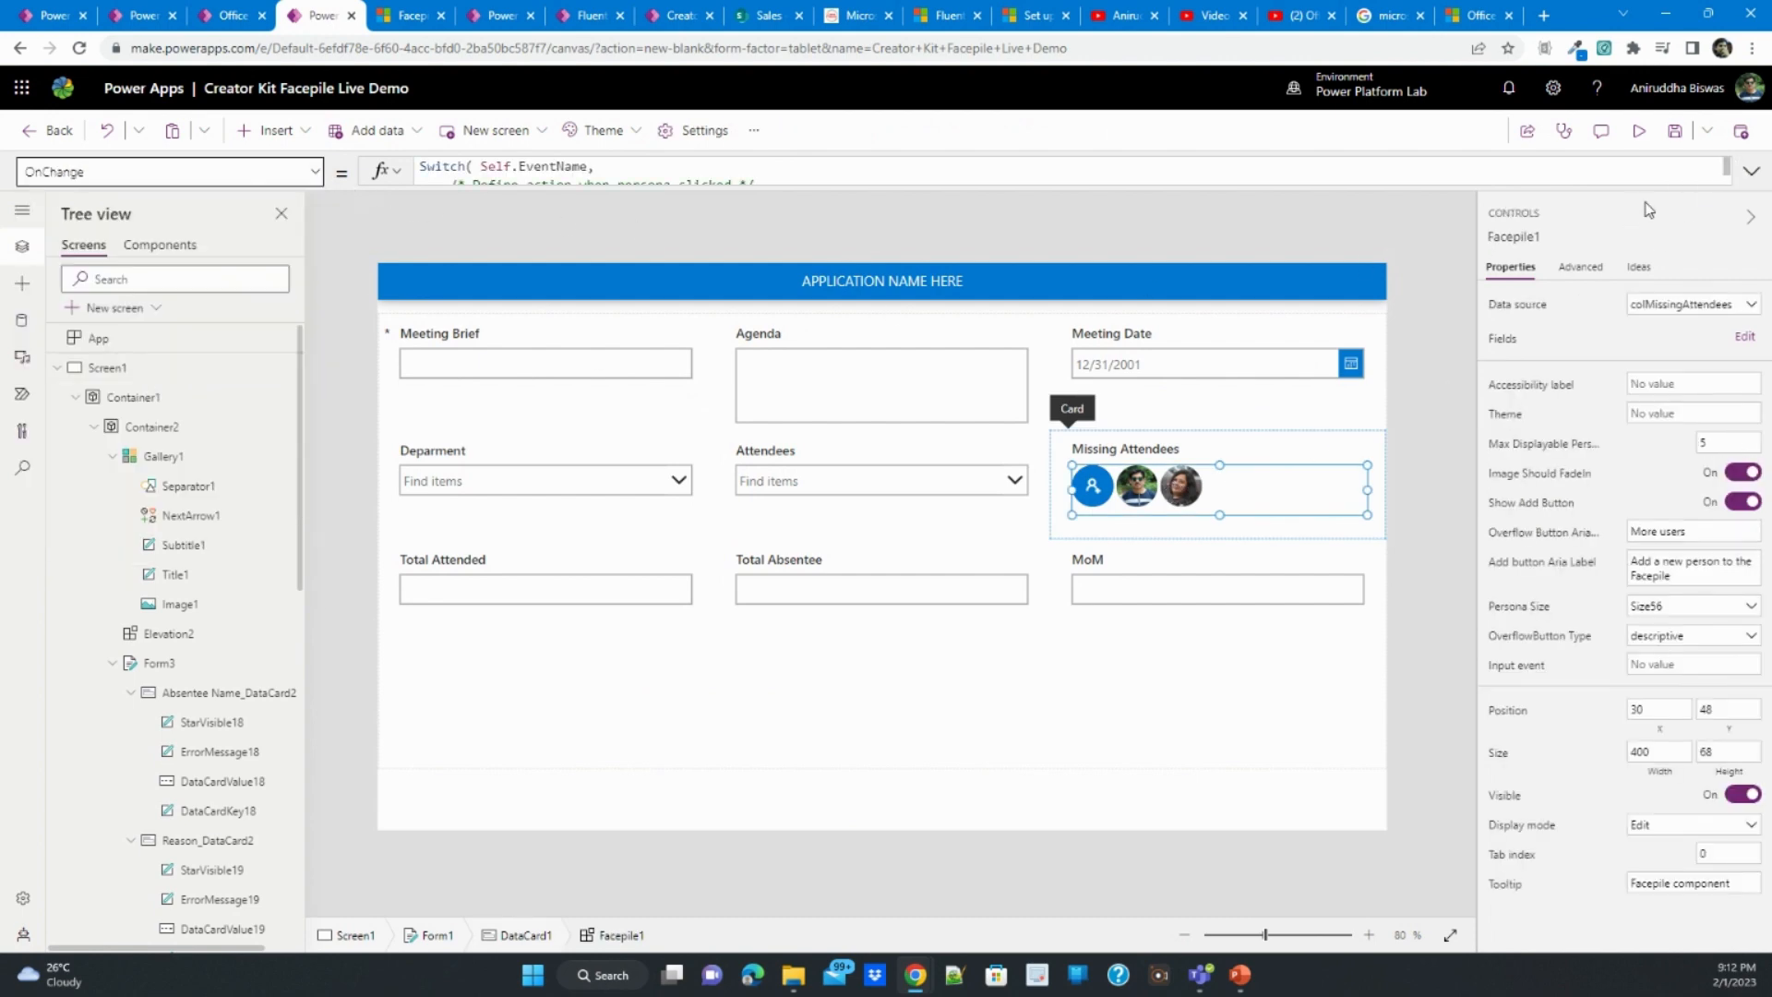
click(1752, 170)
click(799, 277)
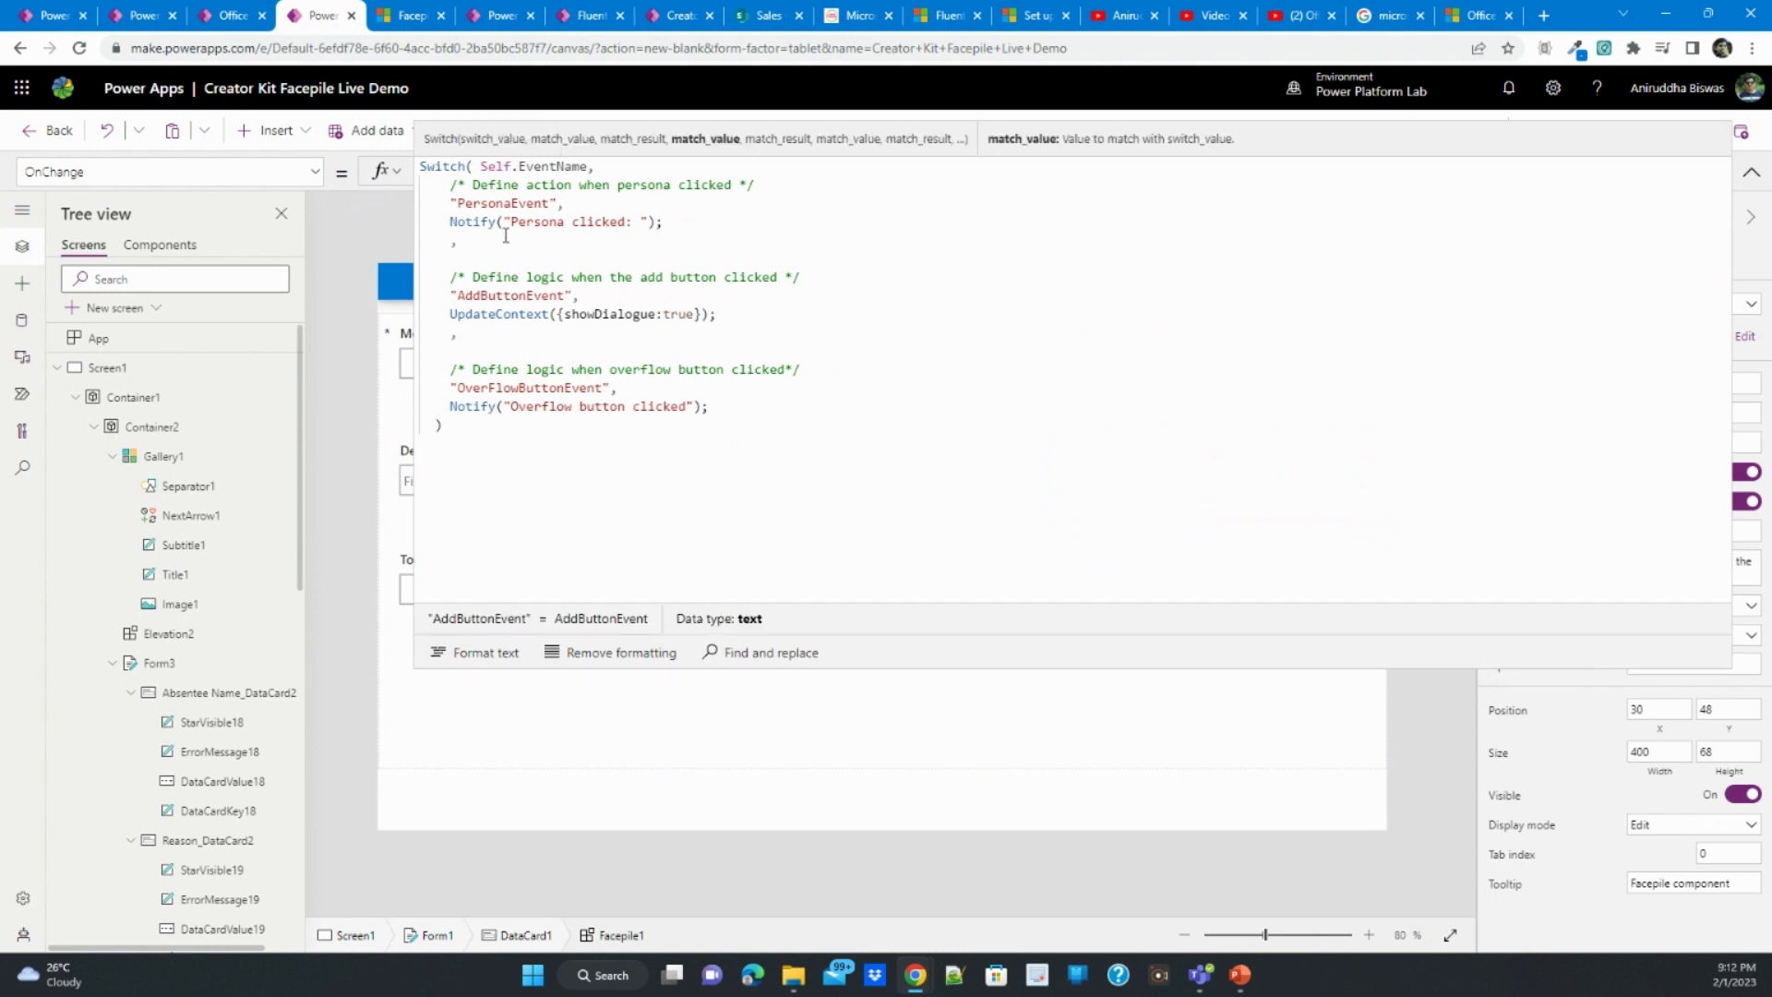
drag(640, 221, 663, 221)
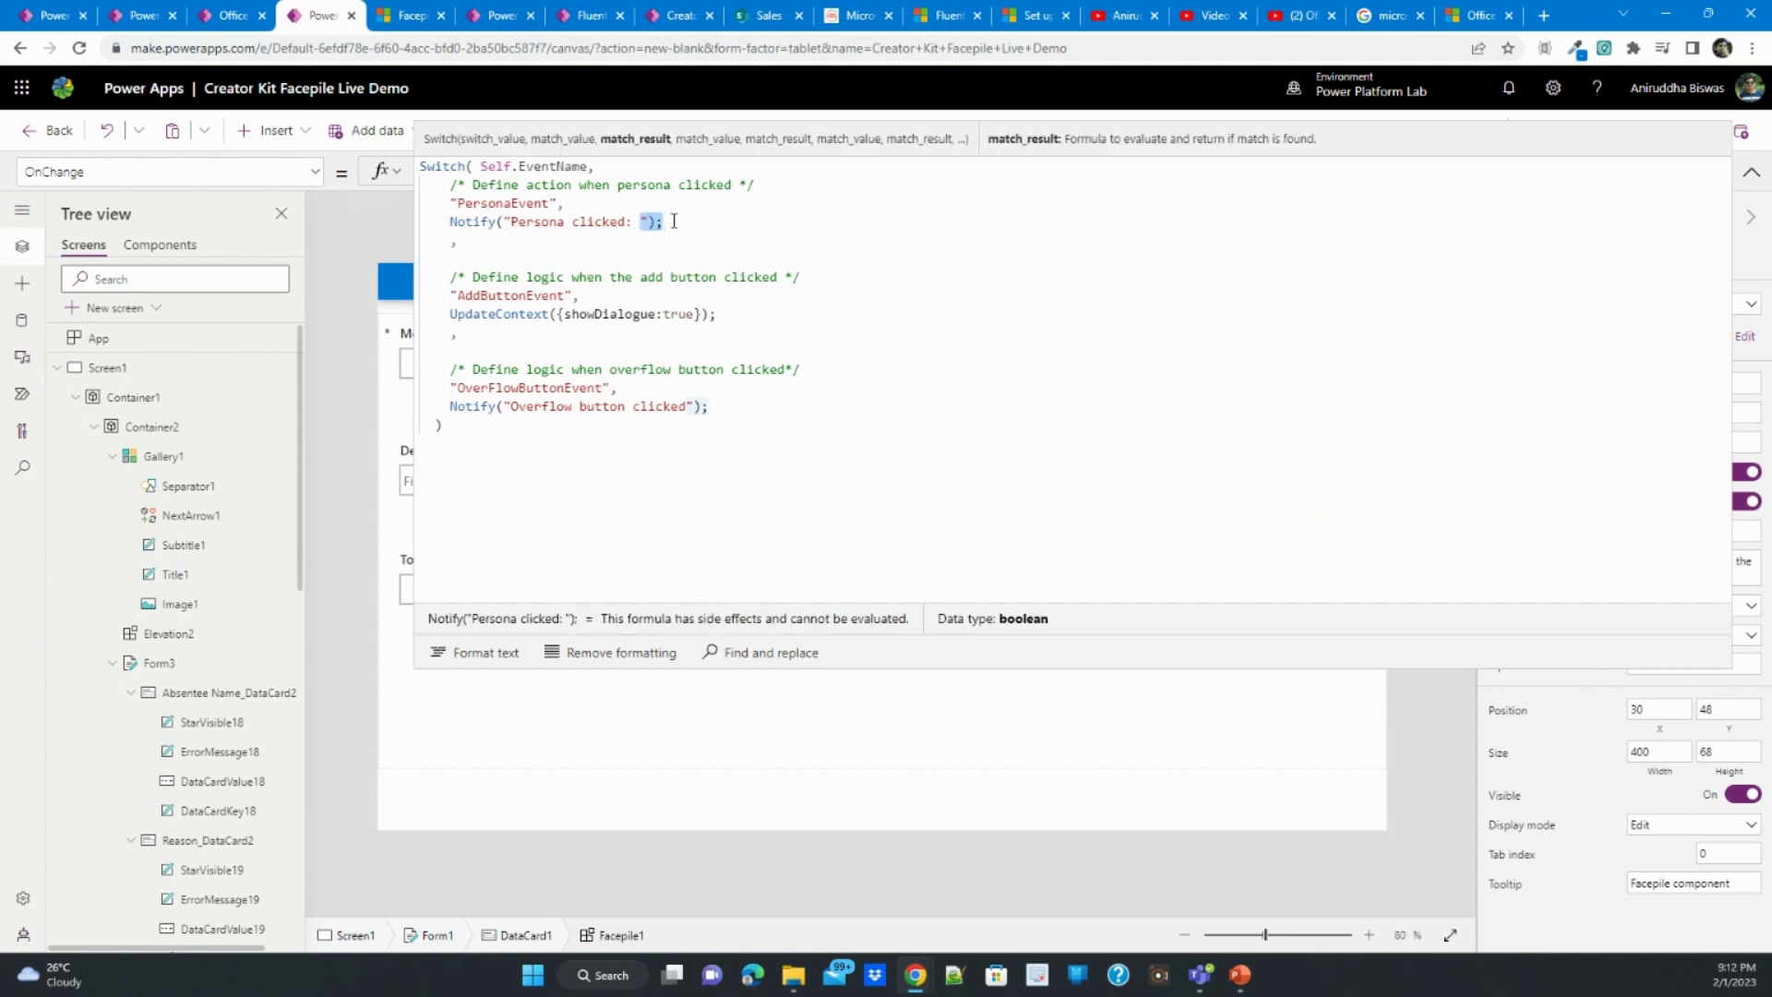
key(ctrl+v)
click(1751, 173)
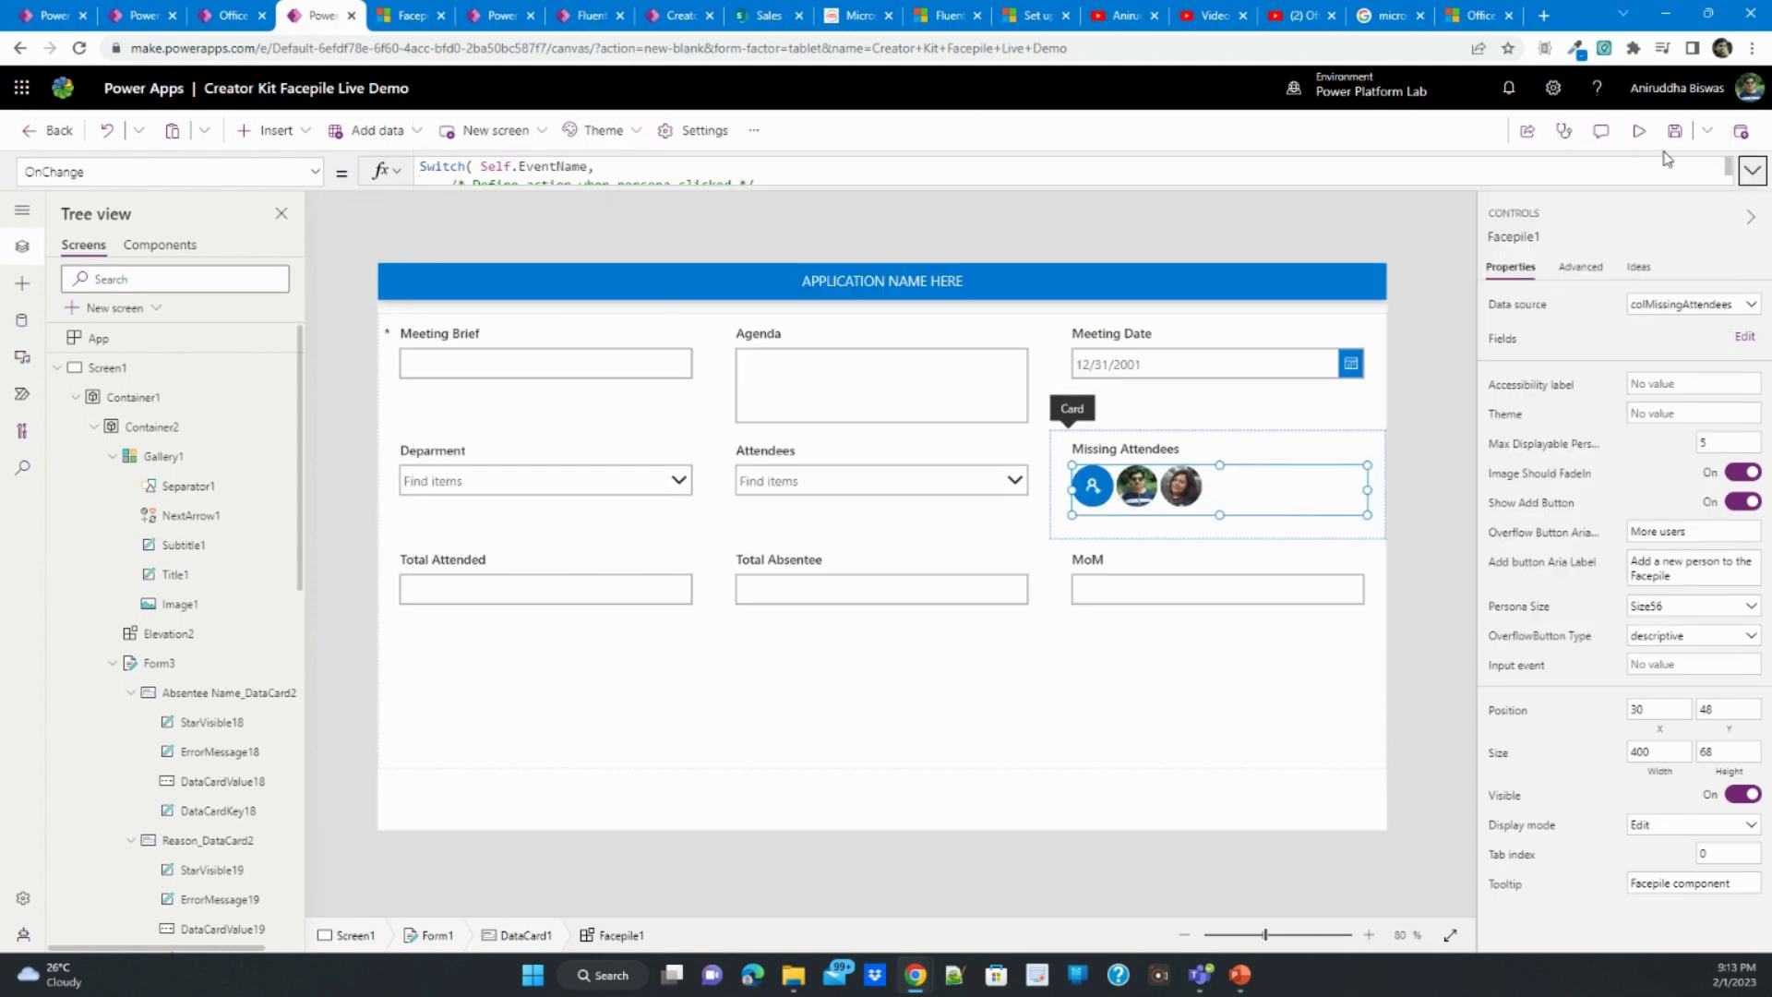
- Preview the app, test the first persona's notification in the Facepile, dismiss it and close the preview
click(1639, 130)
click(1246, 453)
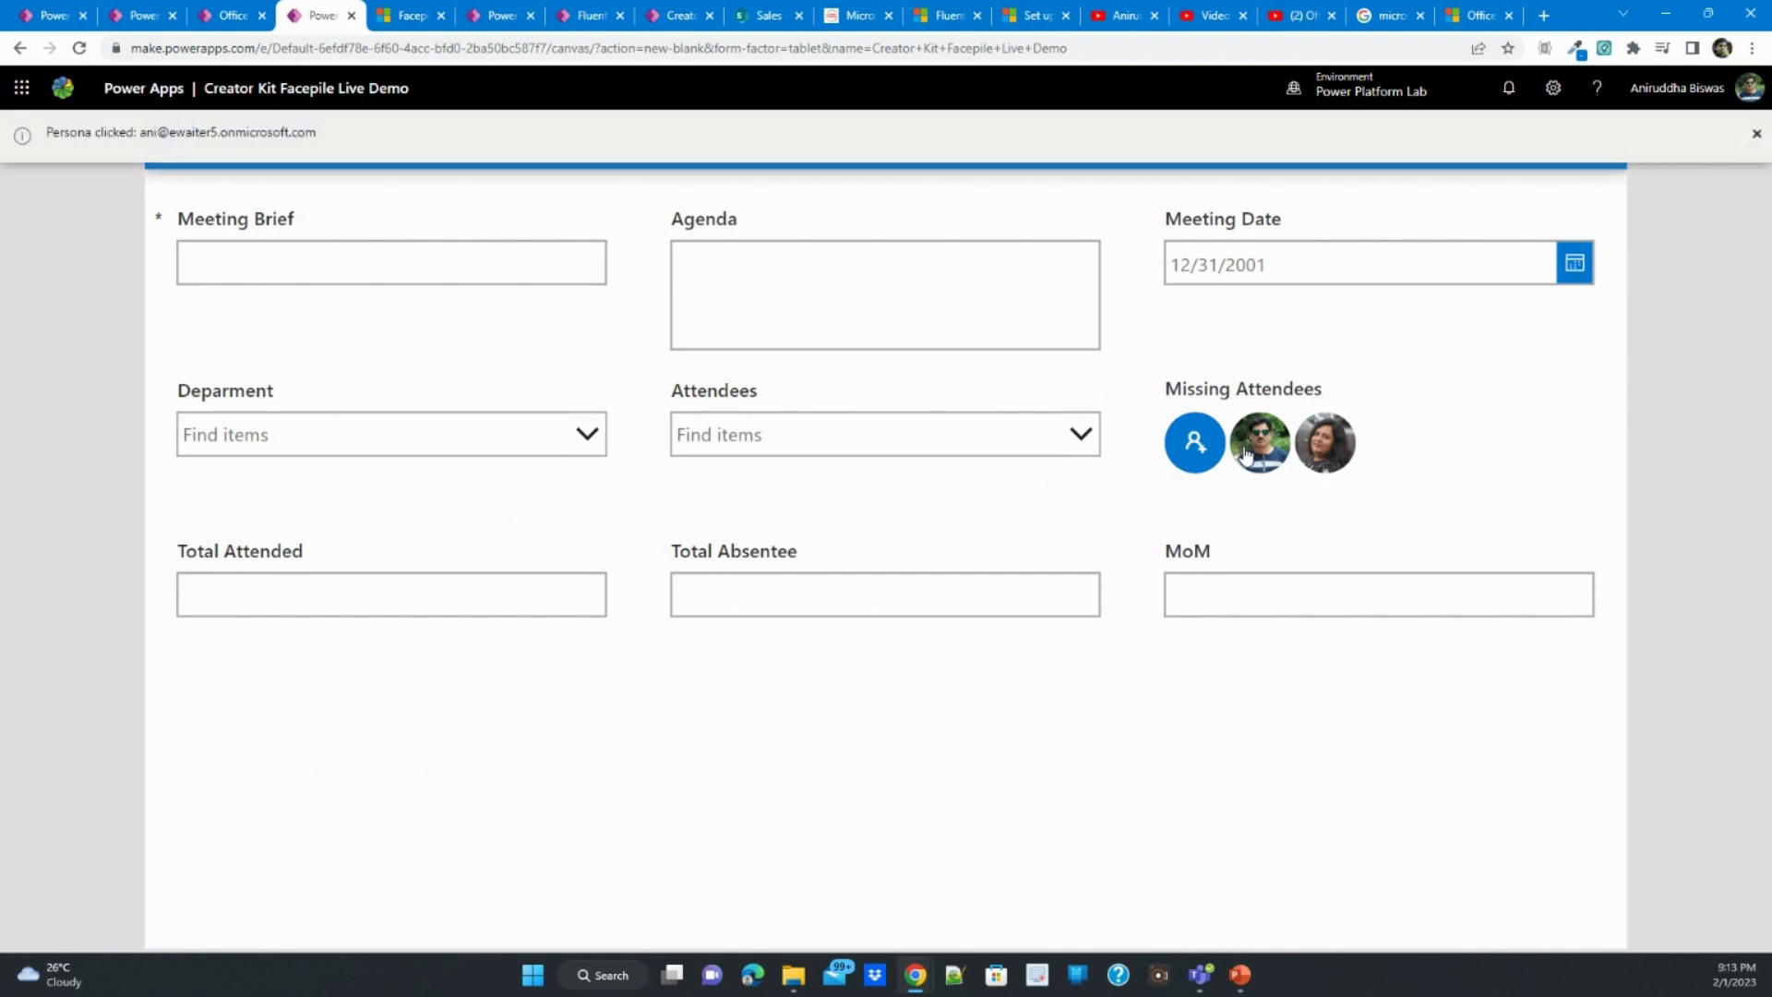
click(1757, 134)
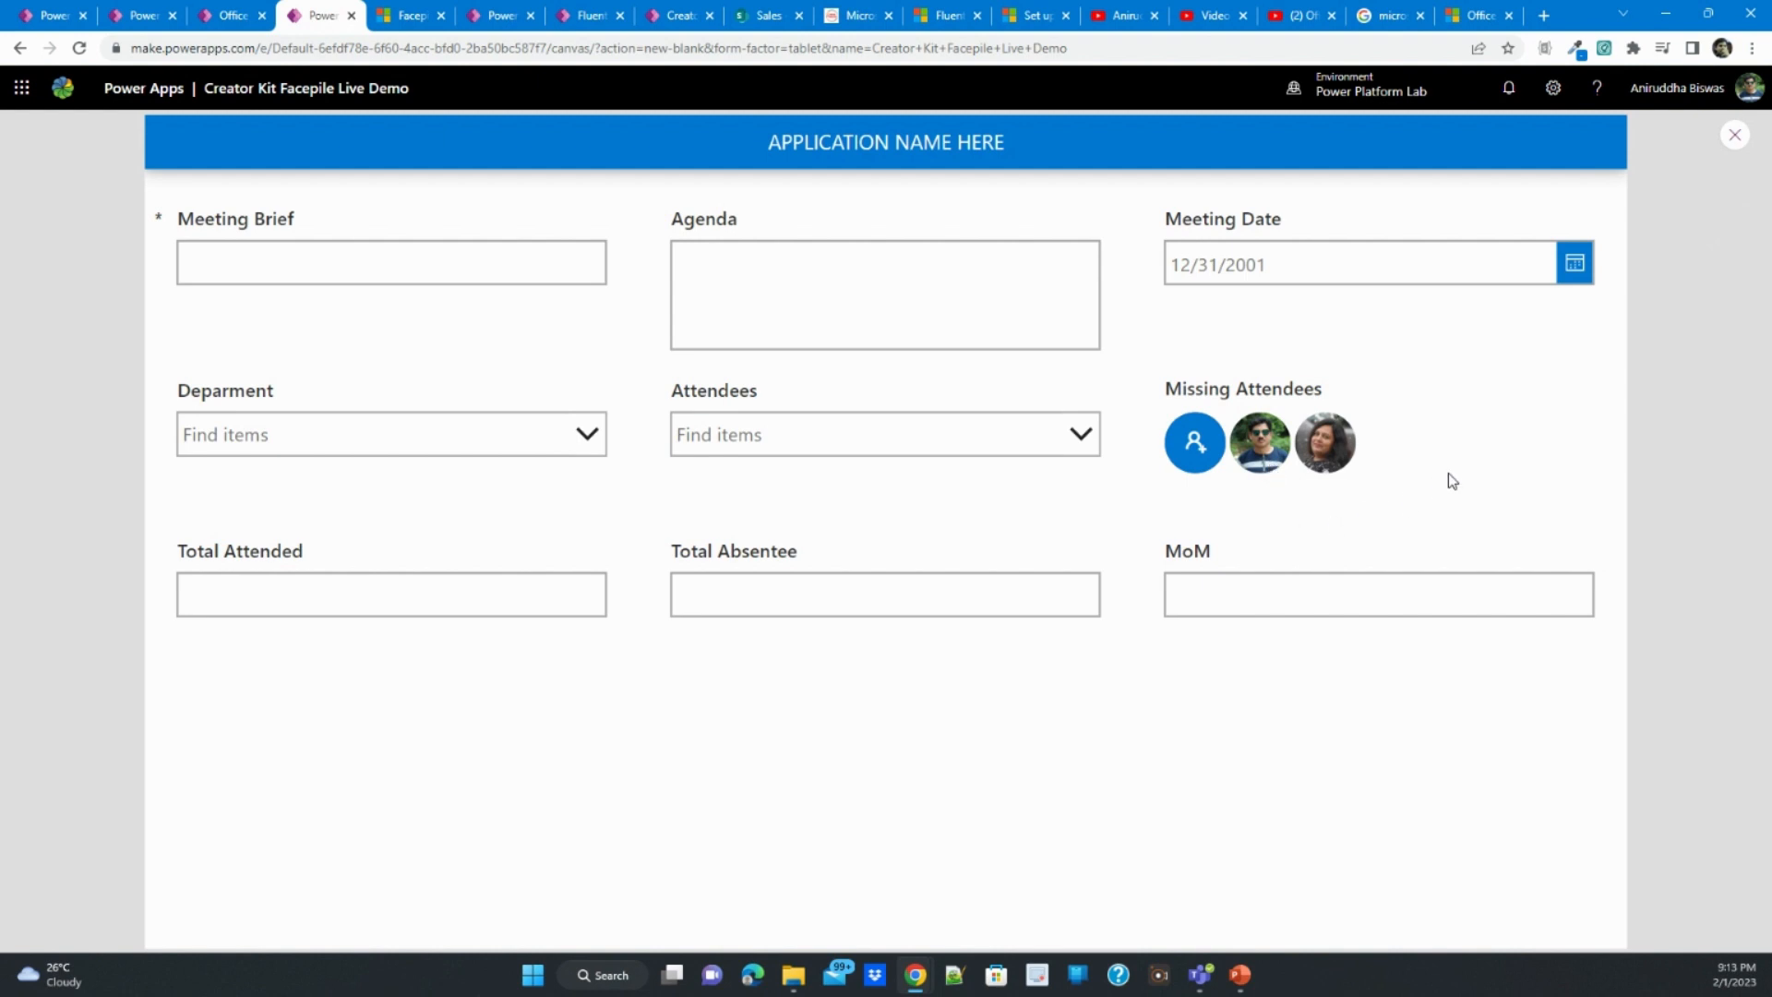
click(1735, 137)
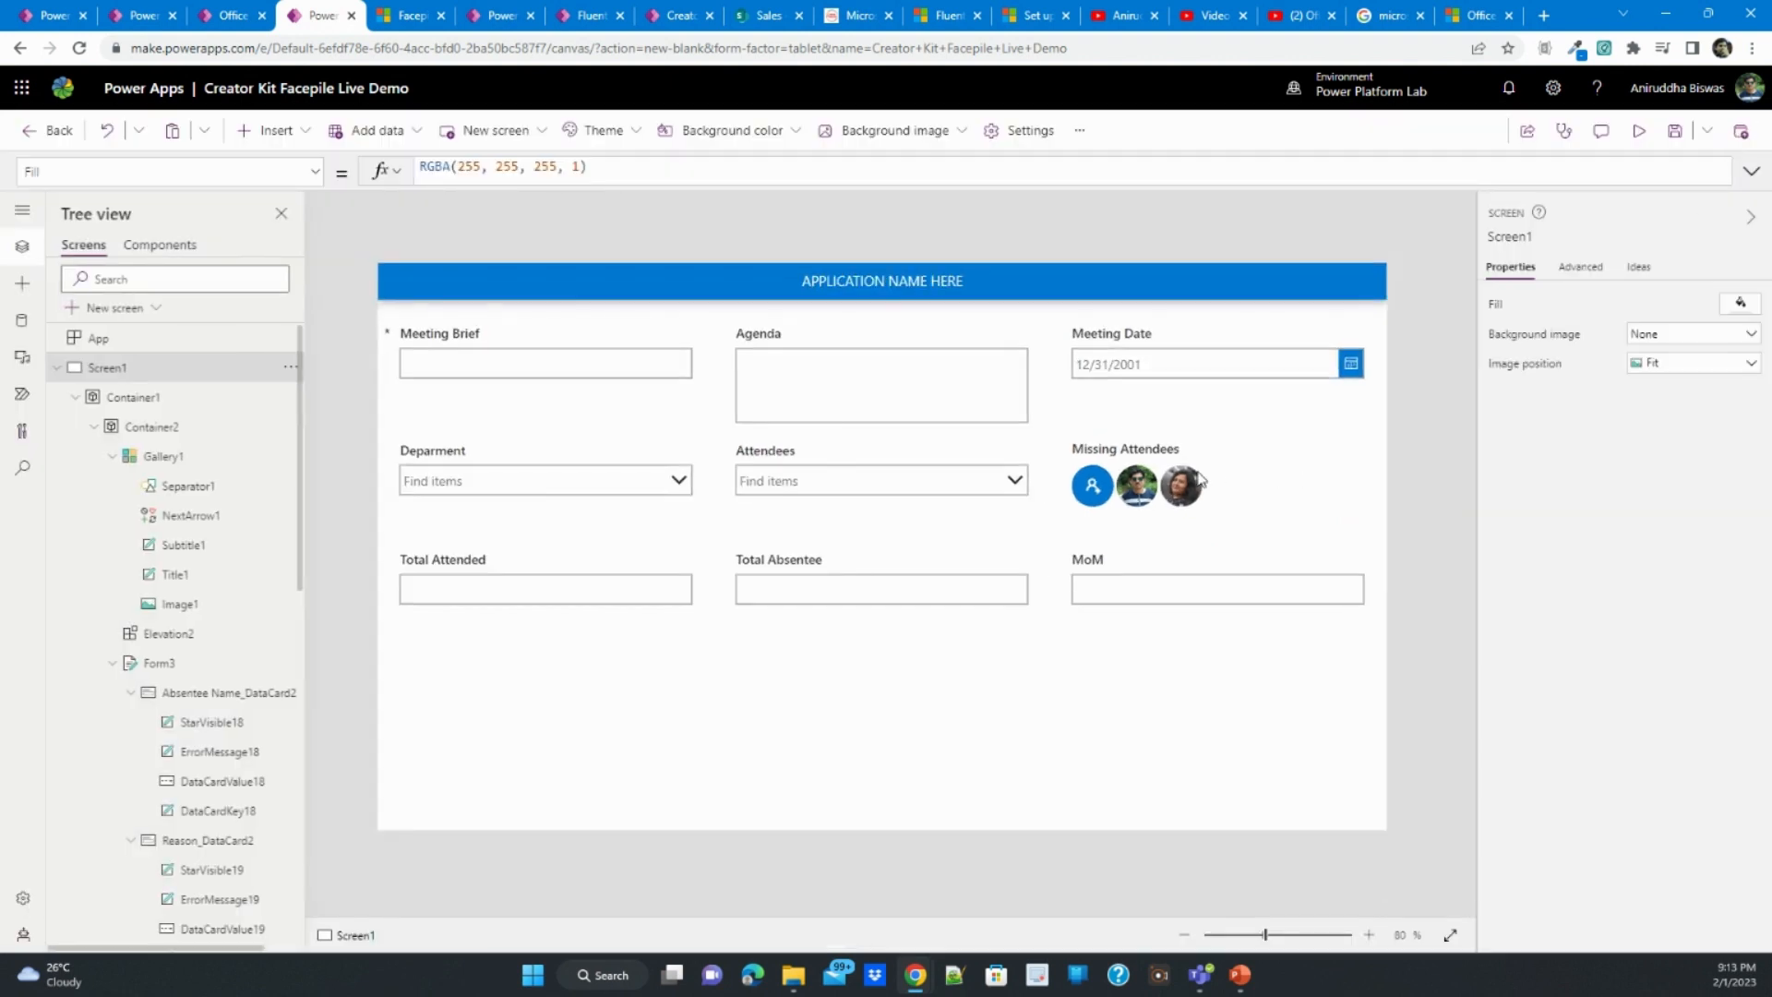
- Set the Facepile's maximum displayable personas to 1 and test its overflow button in the app preview
click(1191, 490)
click(1191, 489)
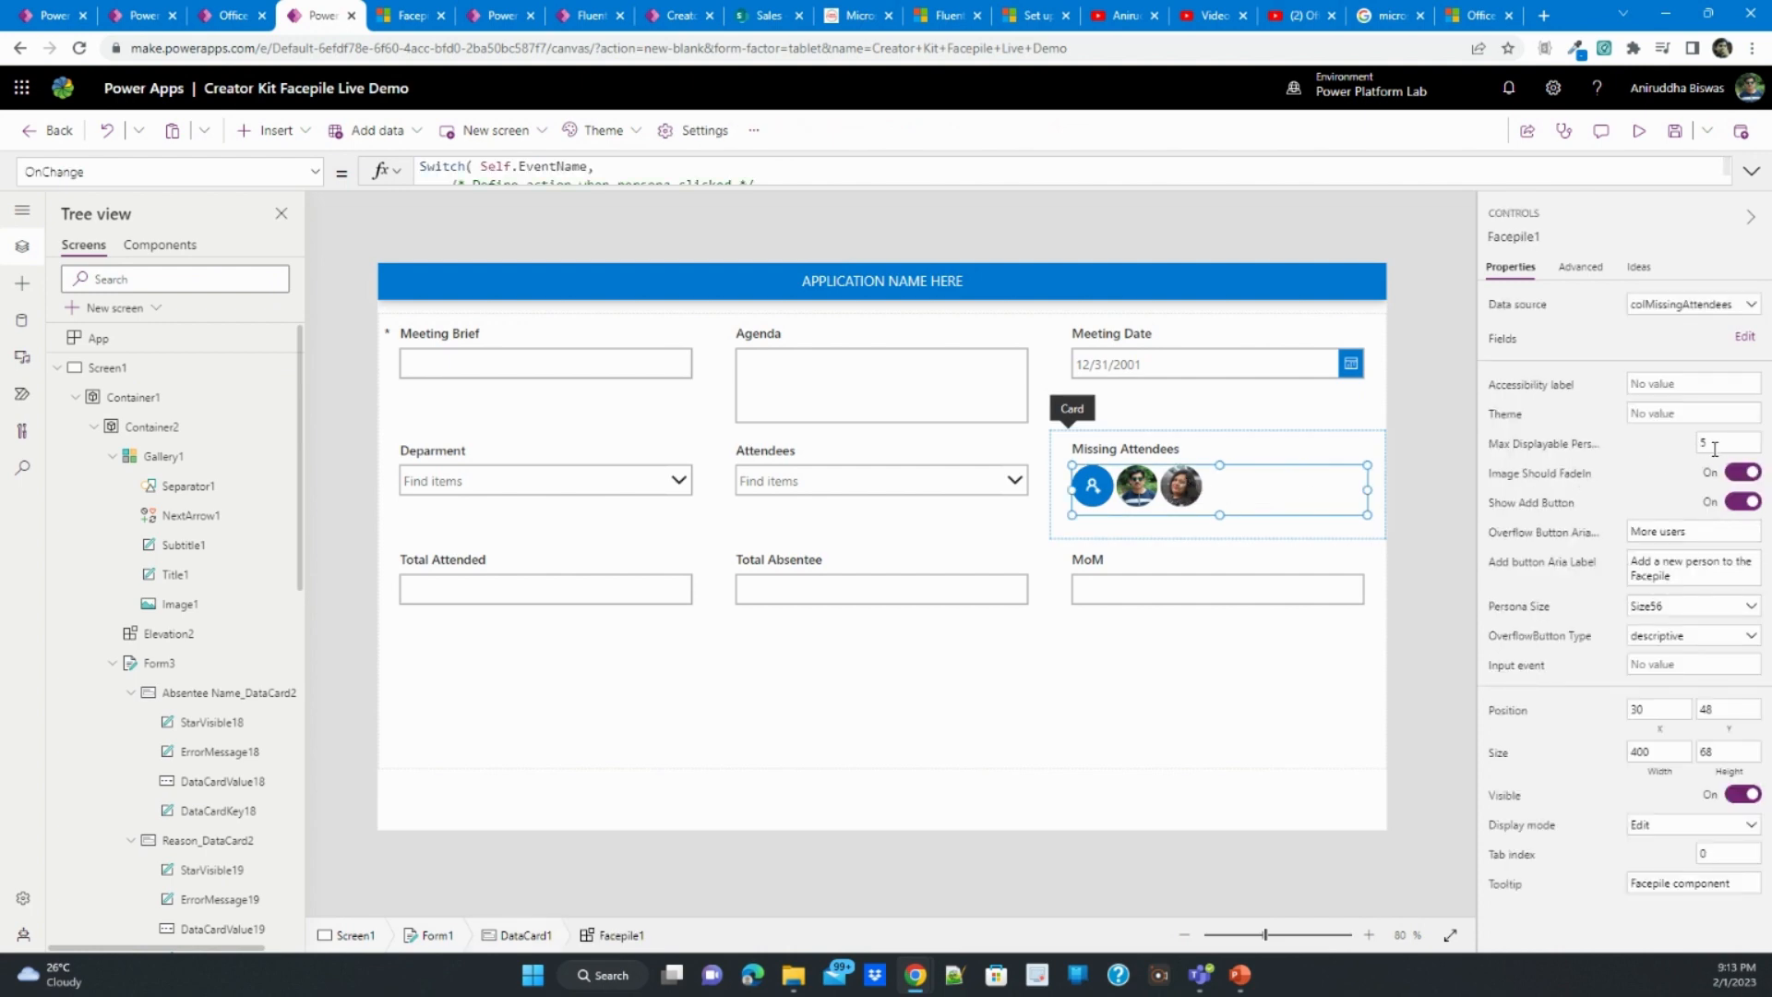
click(1699, 447)
text(1)
key(Return)
click(1639, 131)
click(1327, 444)
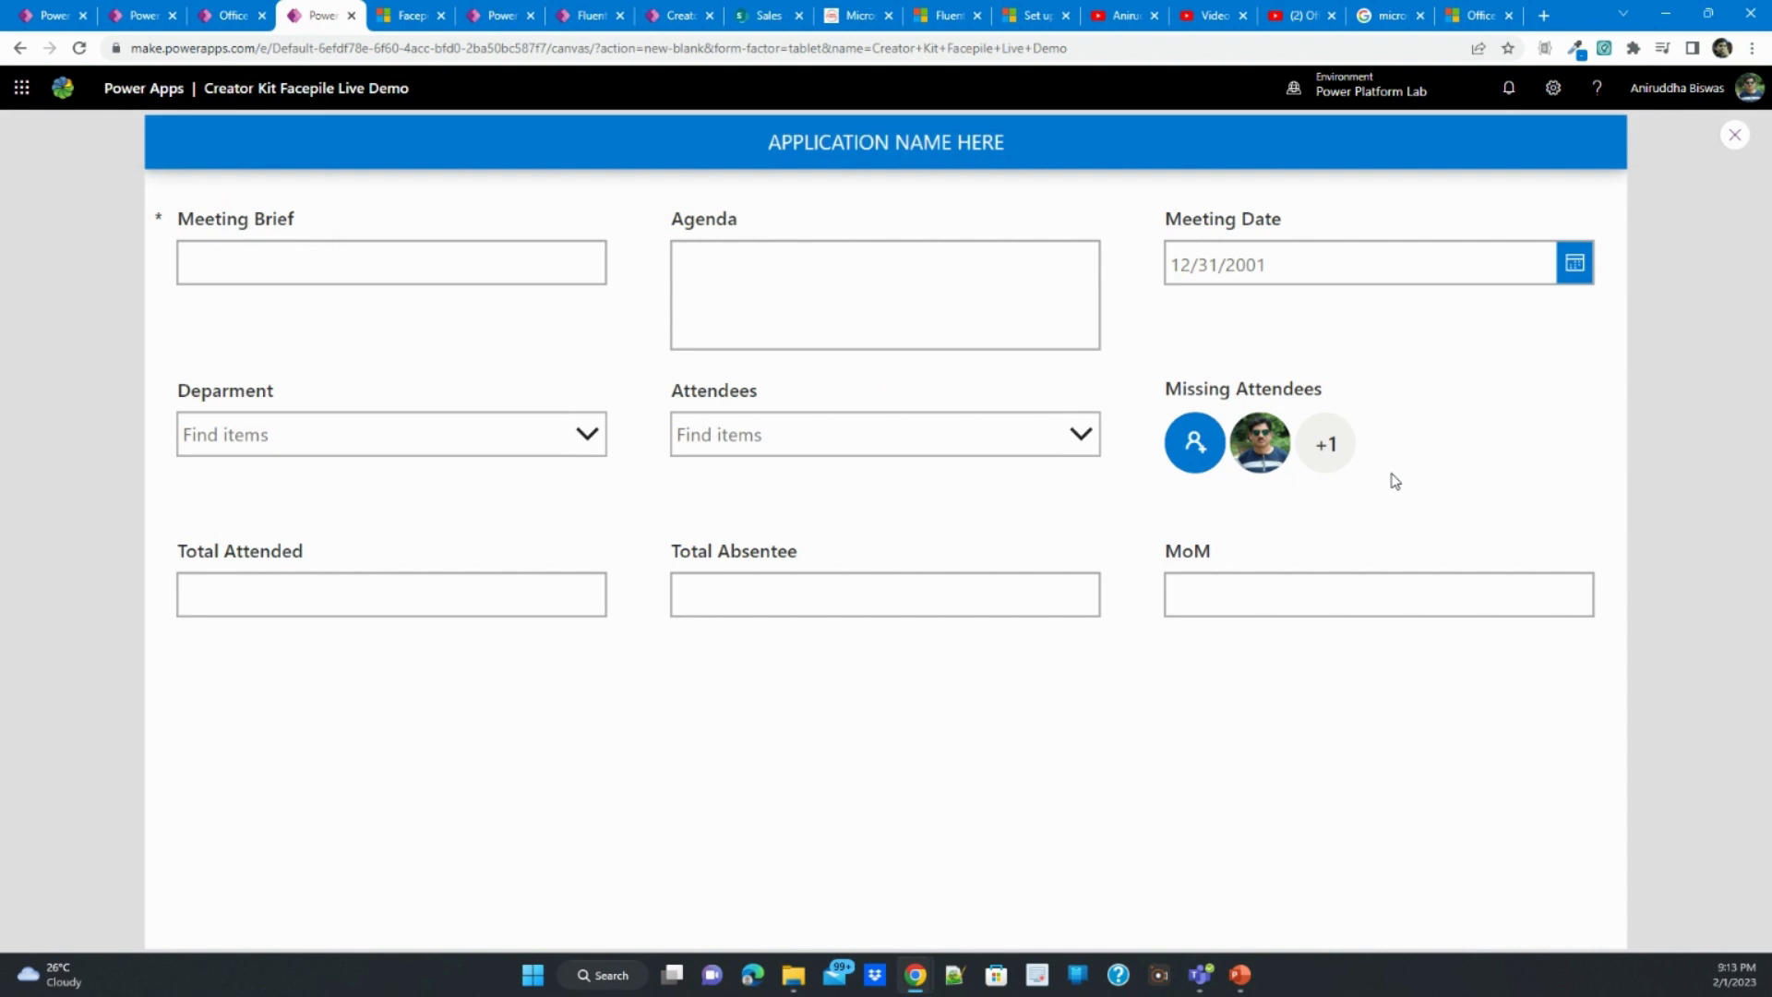
click(1734, 136)
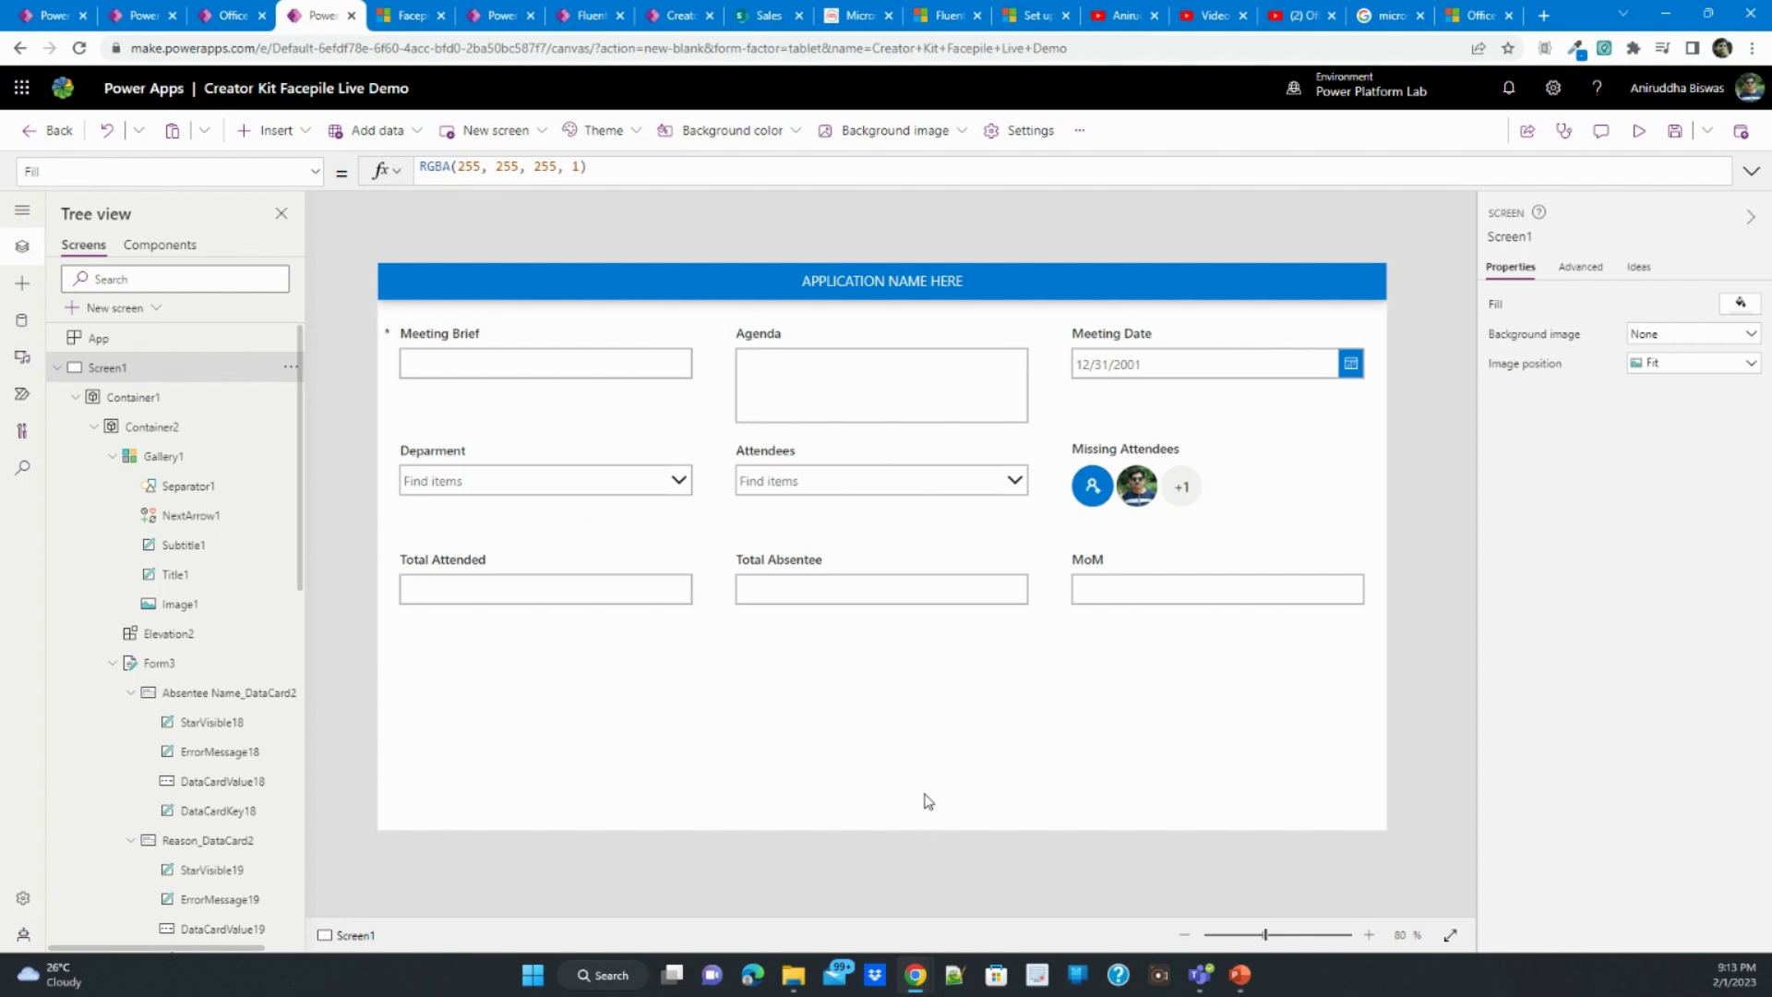
- Examine the Submit button's OnSelect formula: the With scope, the Meeting Attendance List Patch using Form1.Updates, and the ForAll over colMissingAttendees
click(268, 130)
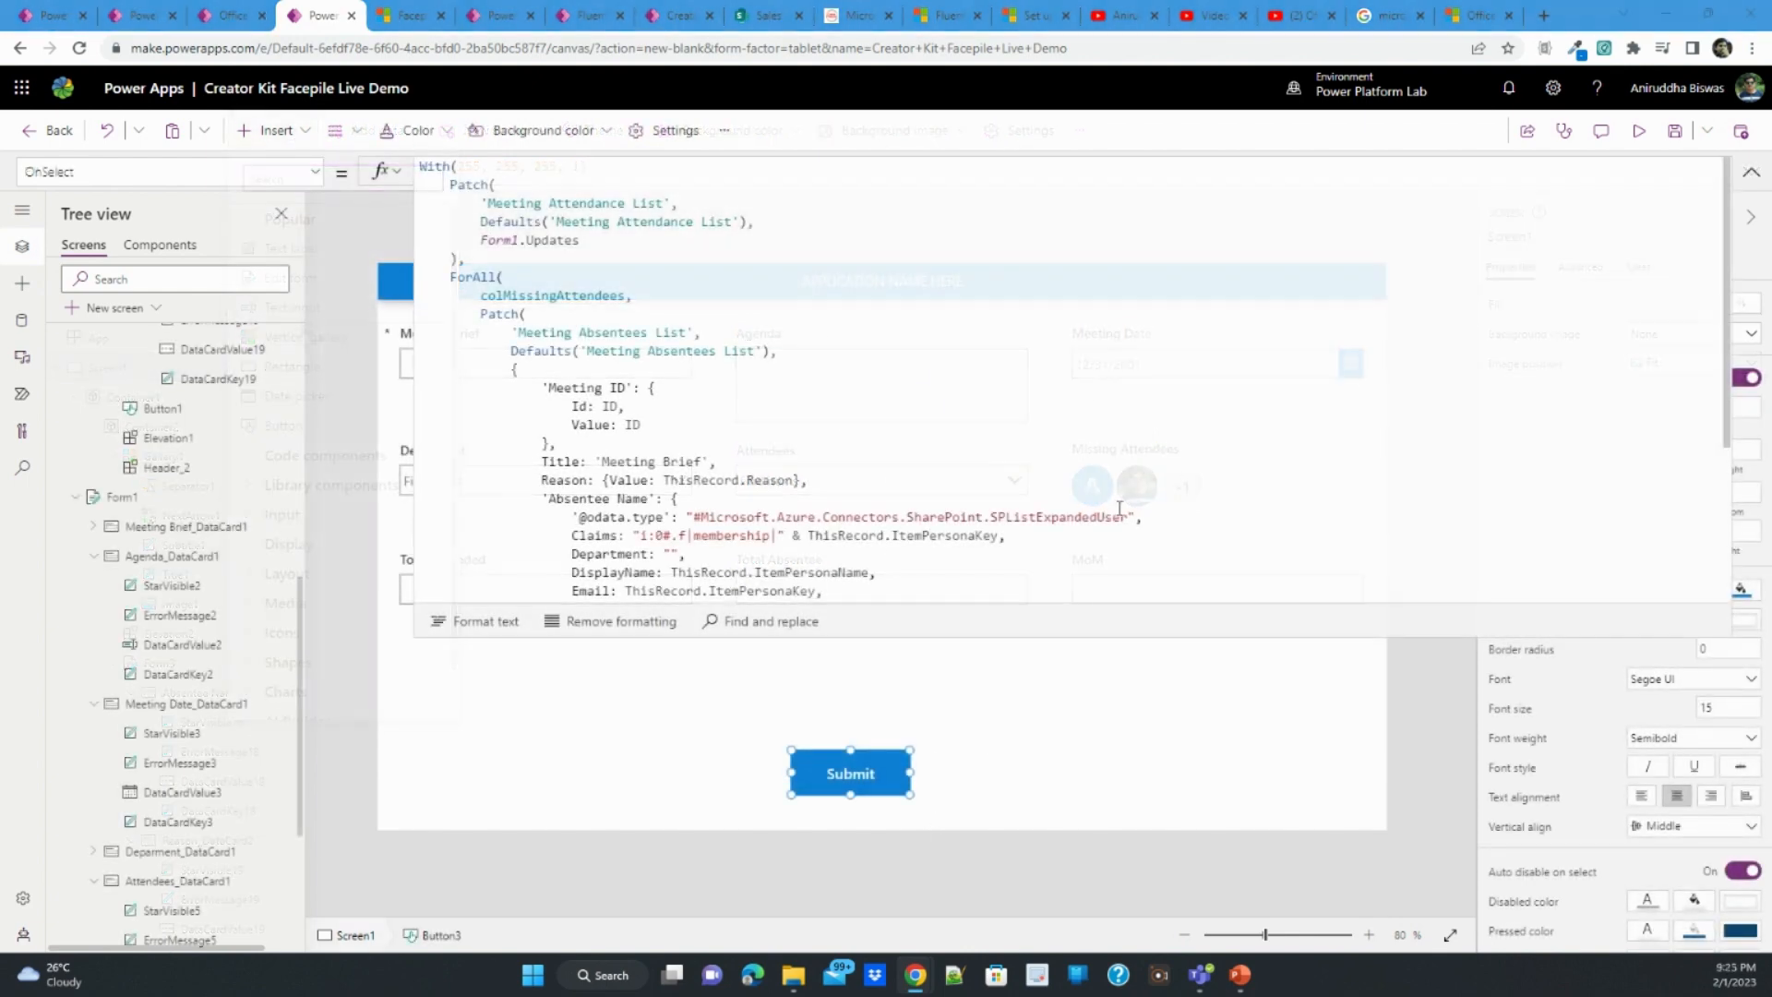
click(899, 356)
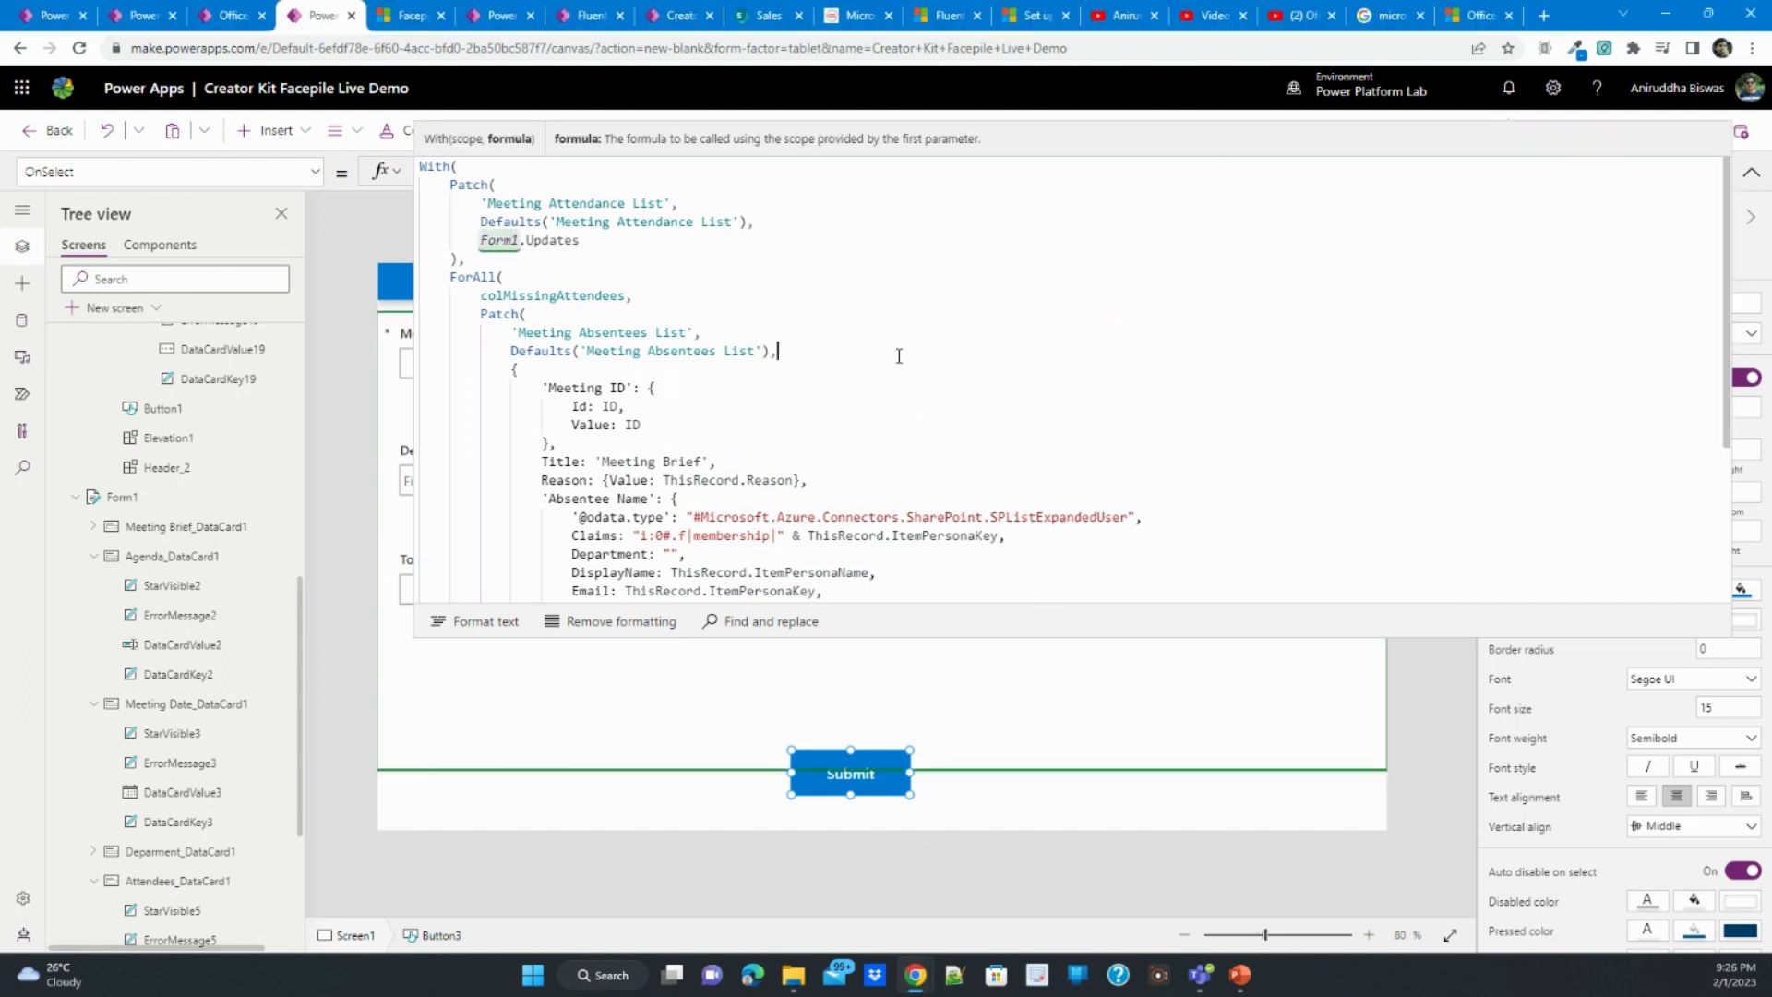
scroll(886, 416, down, 3)
scroll(885, 447, up, 3)
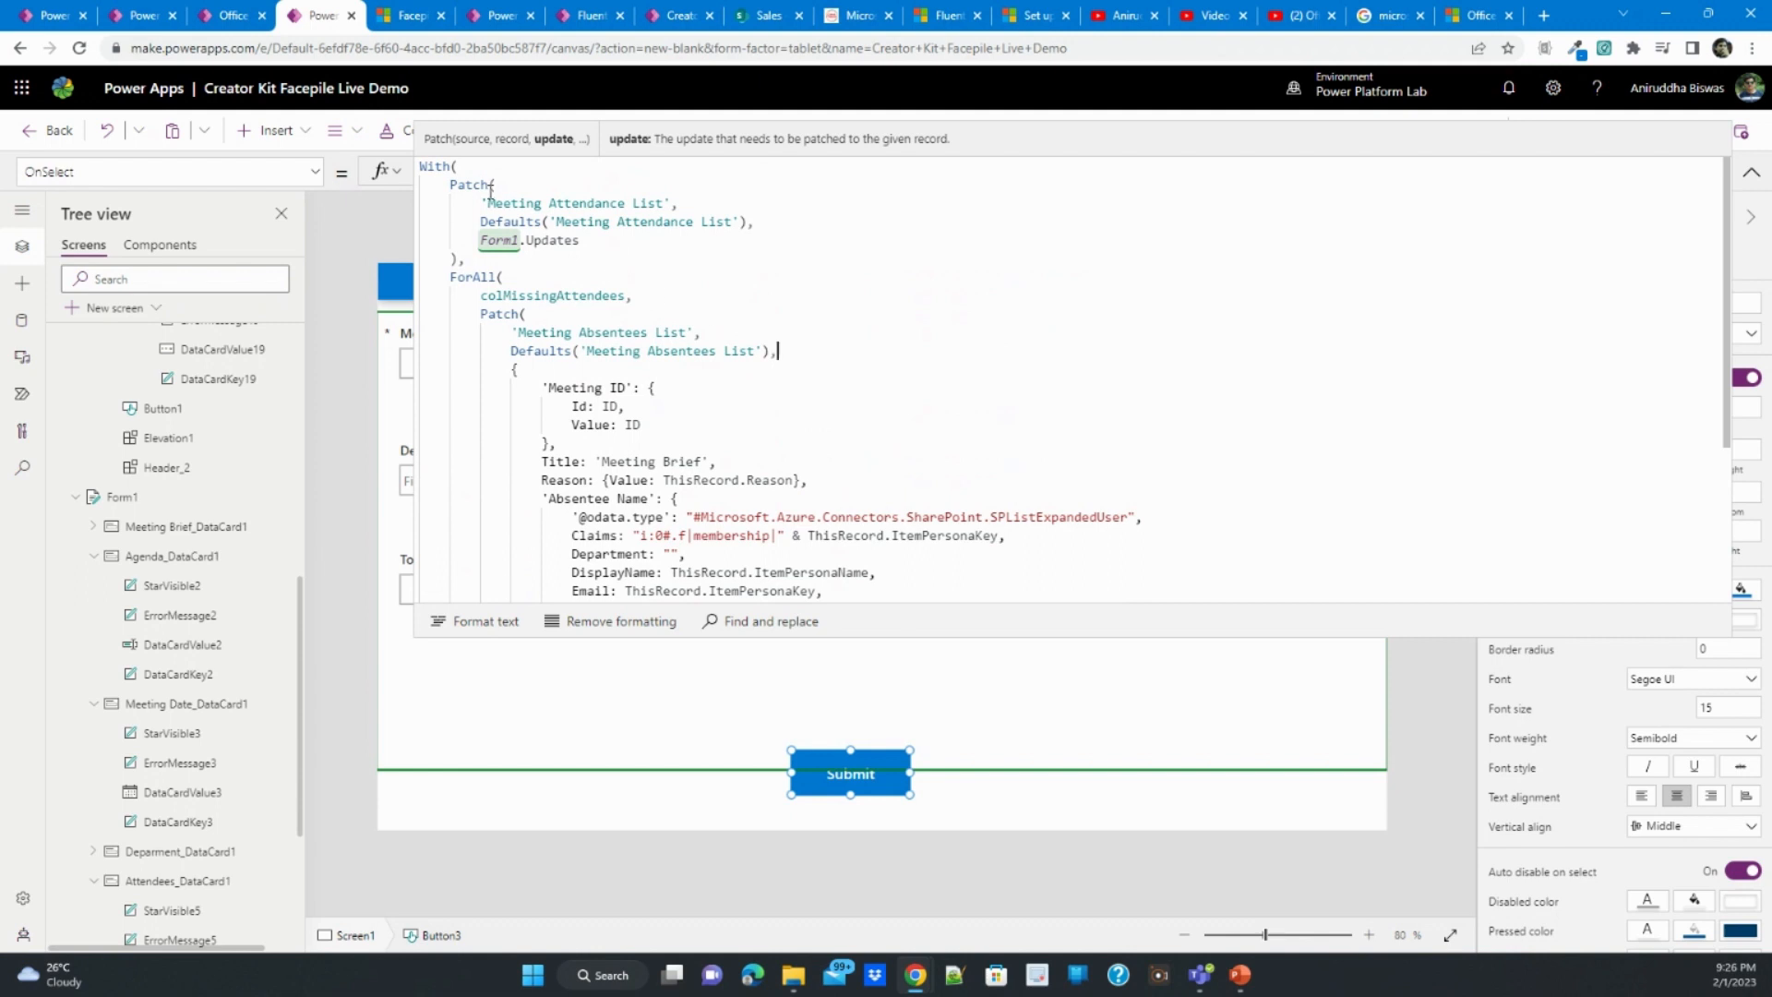
double_click(442, 166)
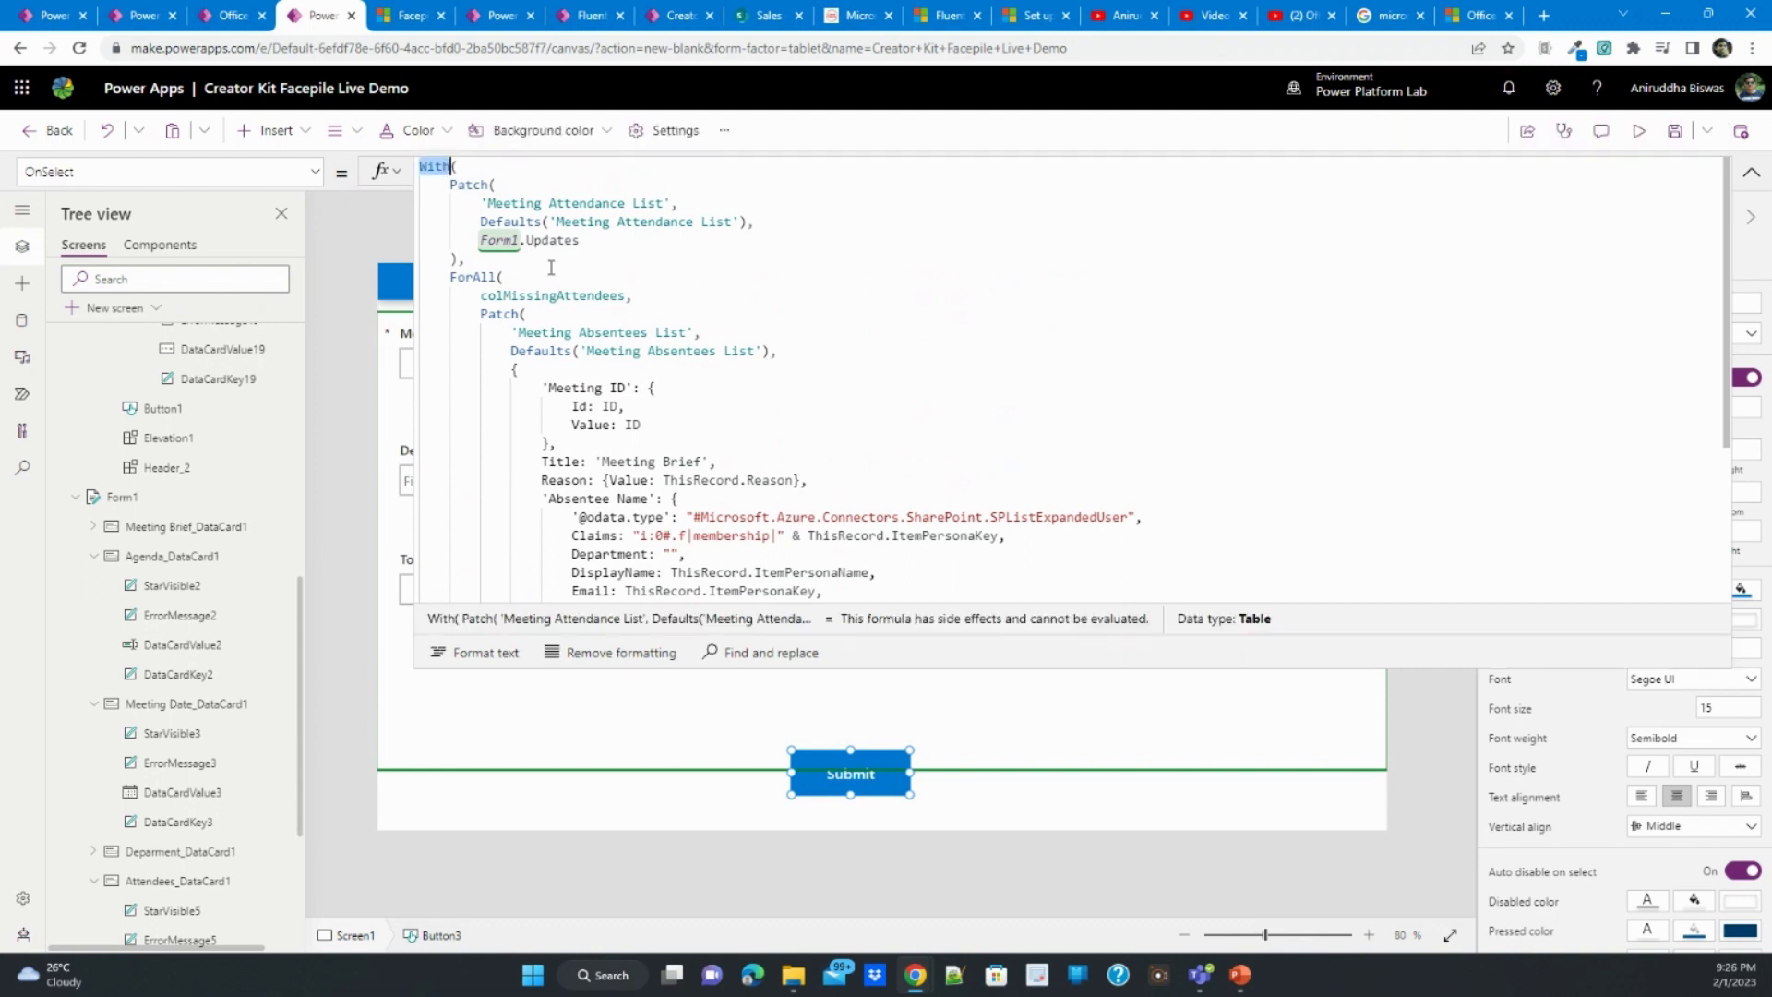
click(525, 223)
drag(451, 185, 578, 242)
click(563, 223)
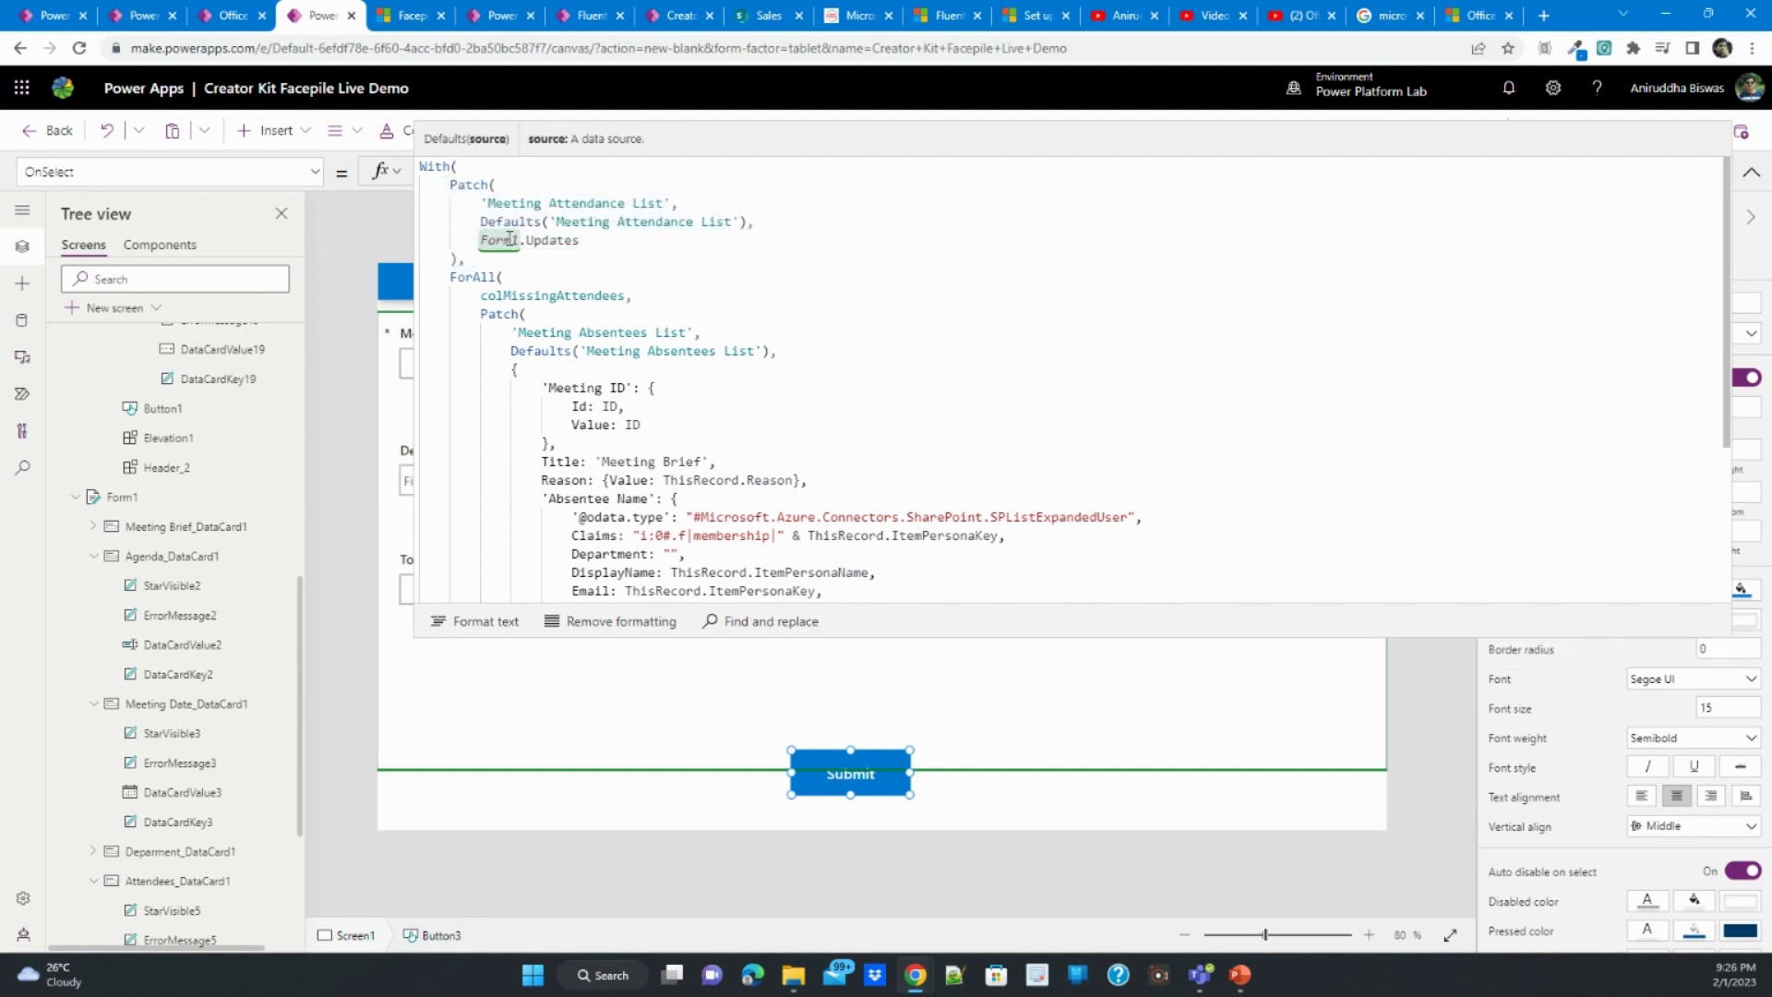
double_click(510, 241)
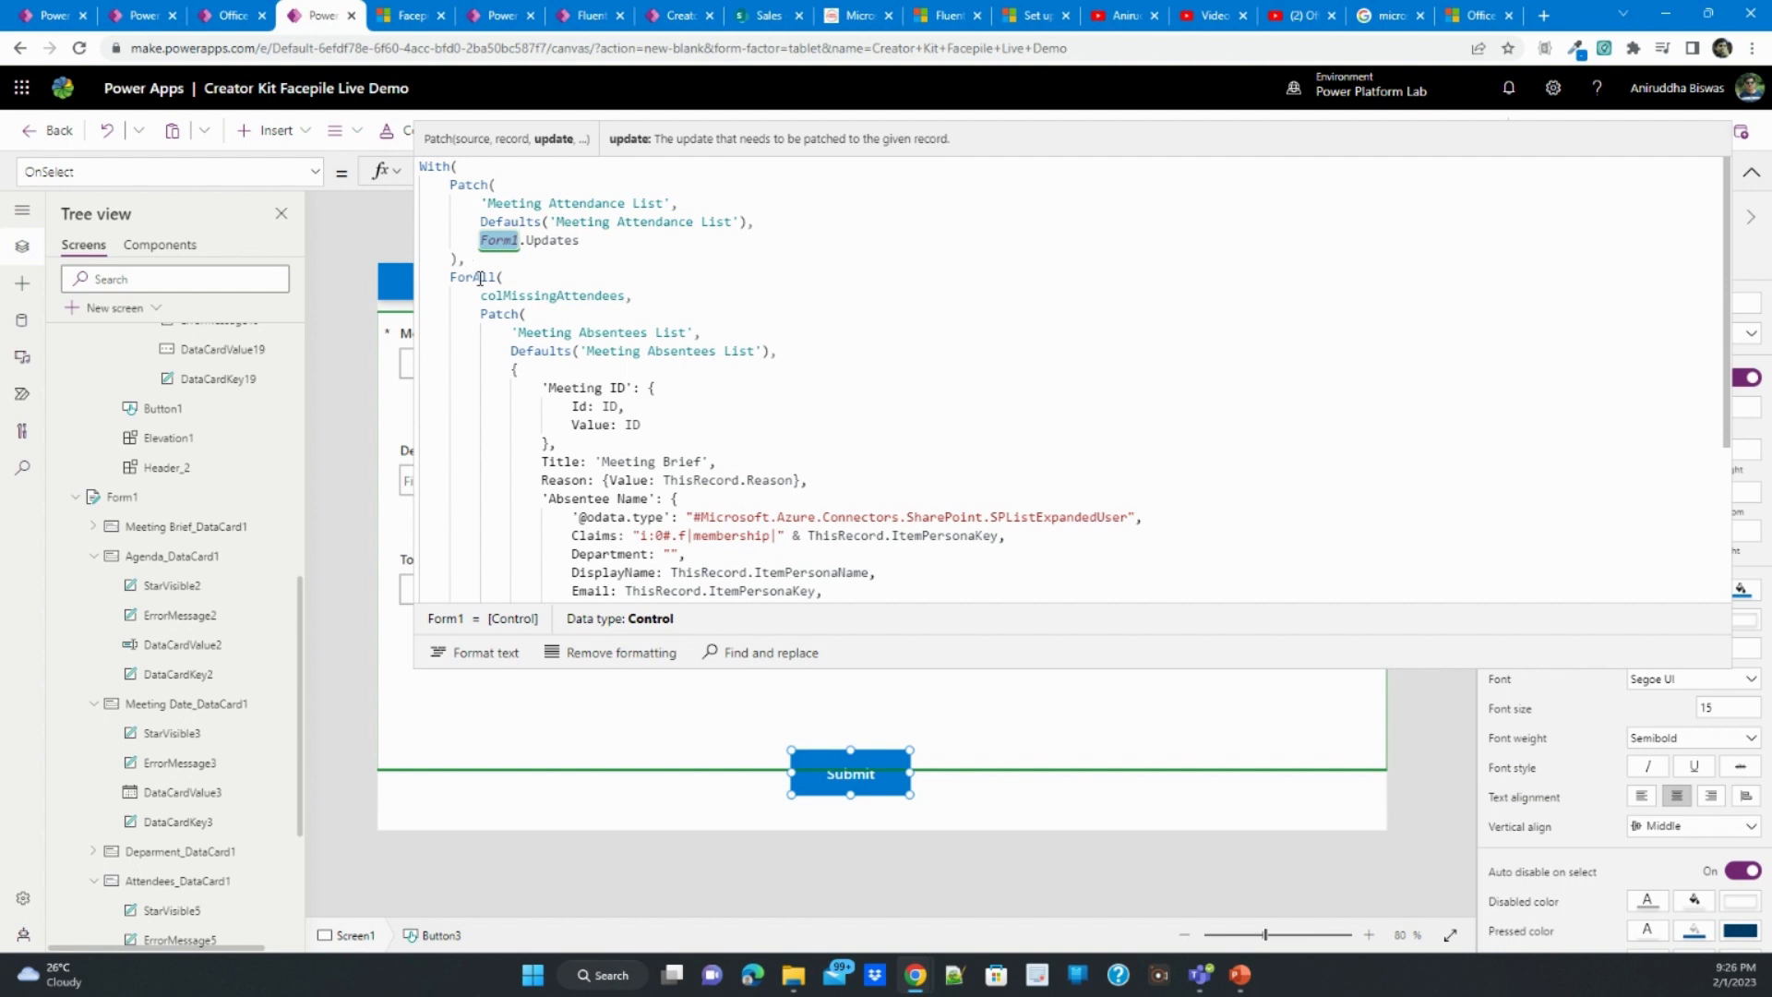
click(527, 296)
double_click(529, 295)
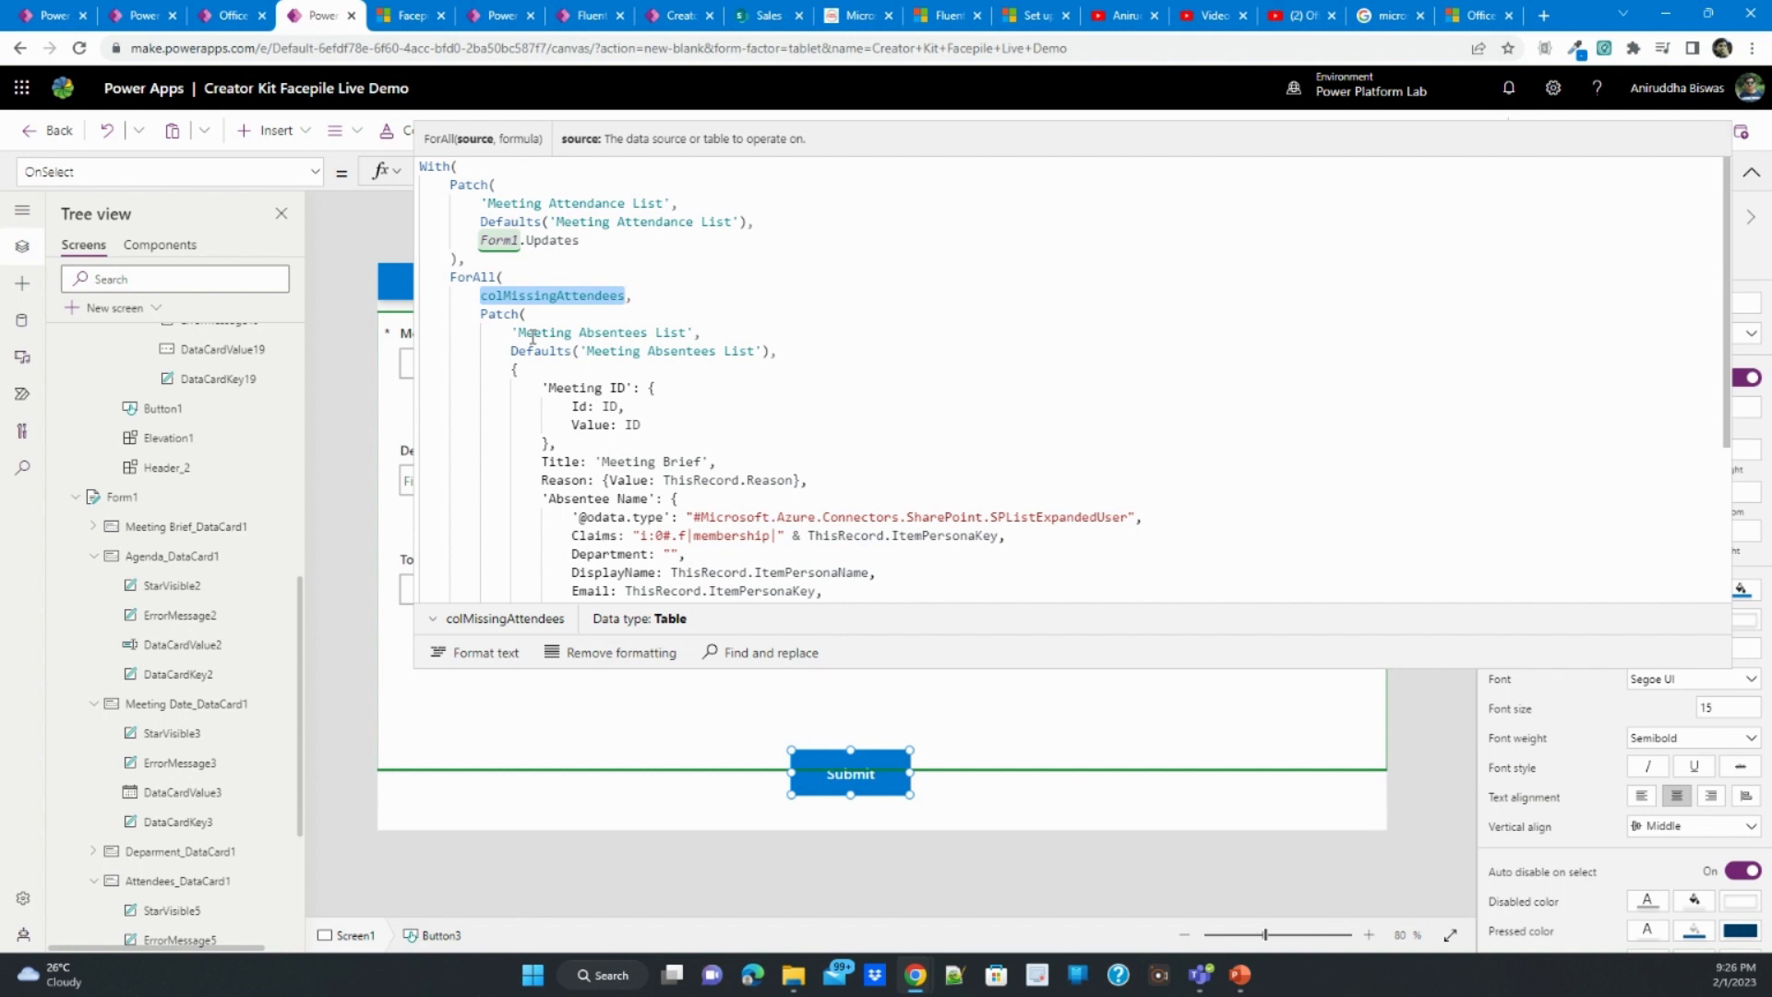
- Try Agenda as the Meeting ID Value in the Meeting Absentees List Patch and restore it to ID
double_click(632, 425)
text(Agenda)
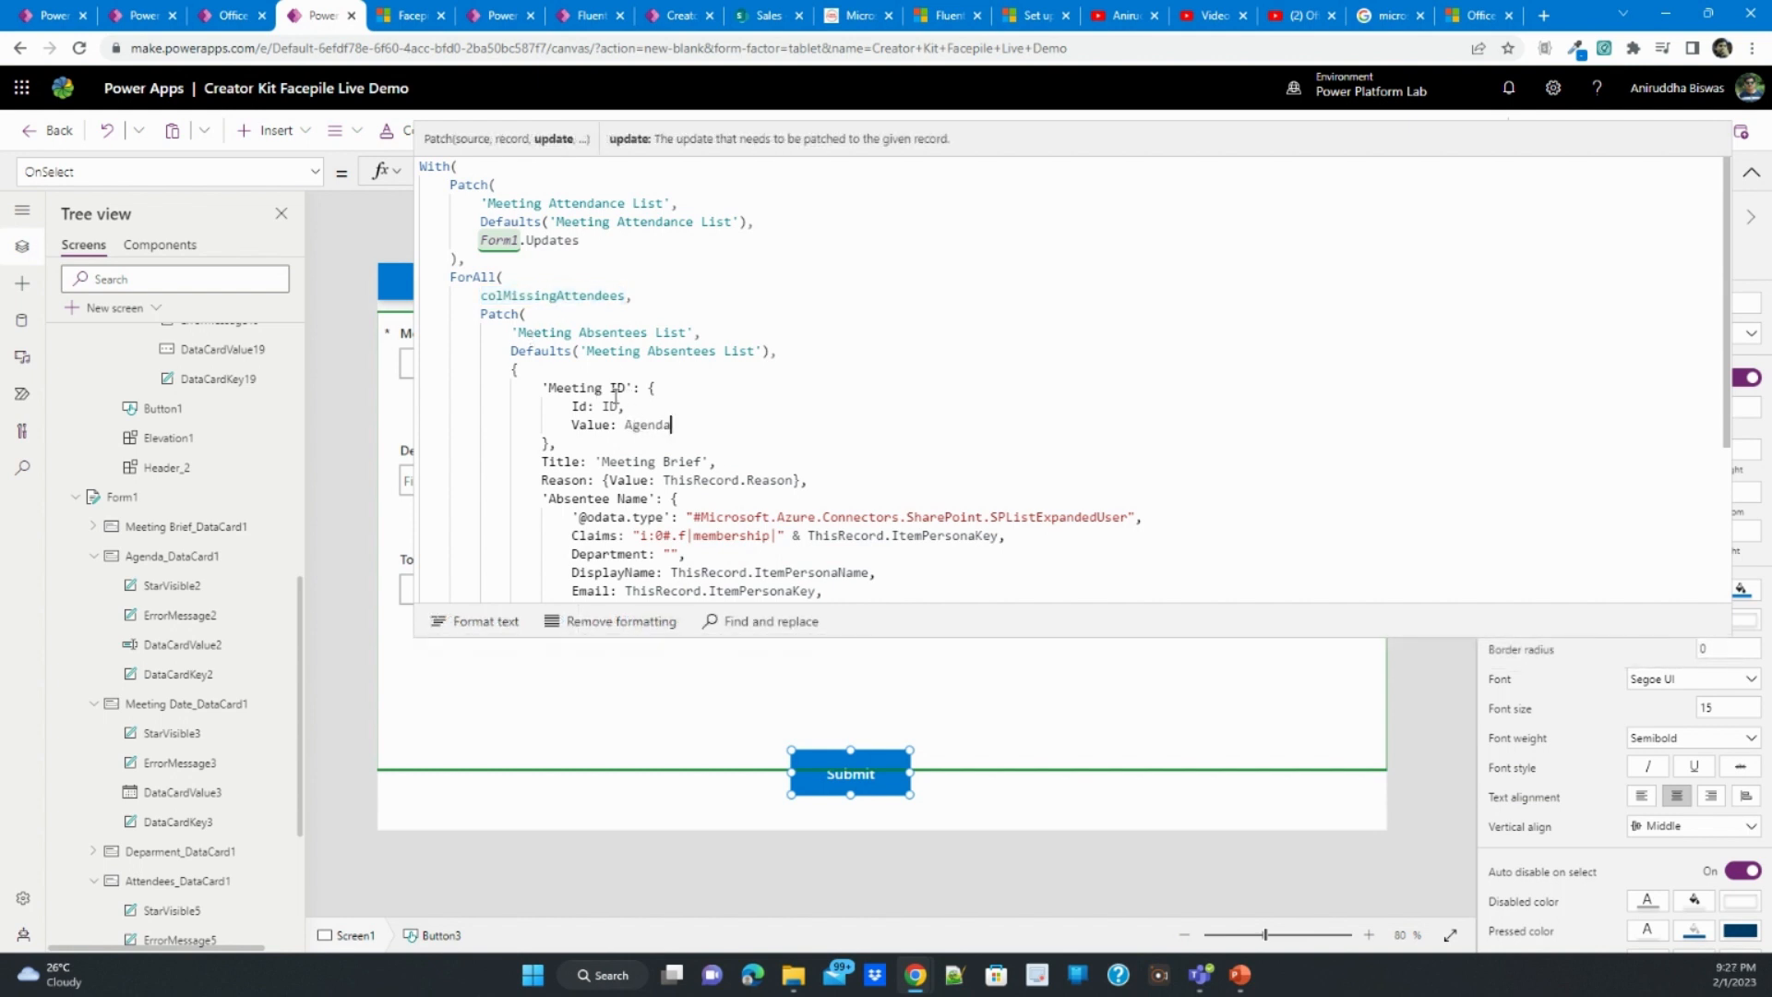
double_click(645, 425)
text(ID)
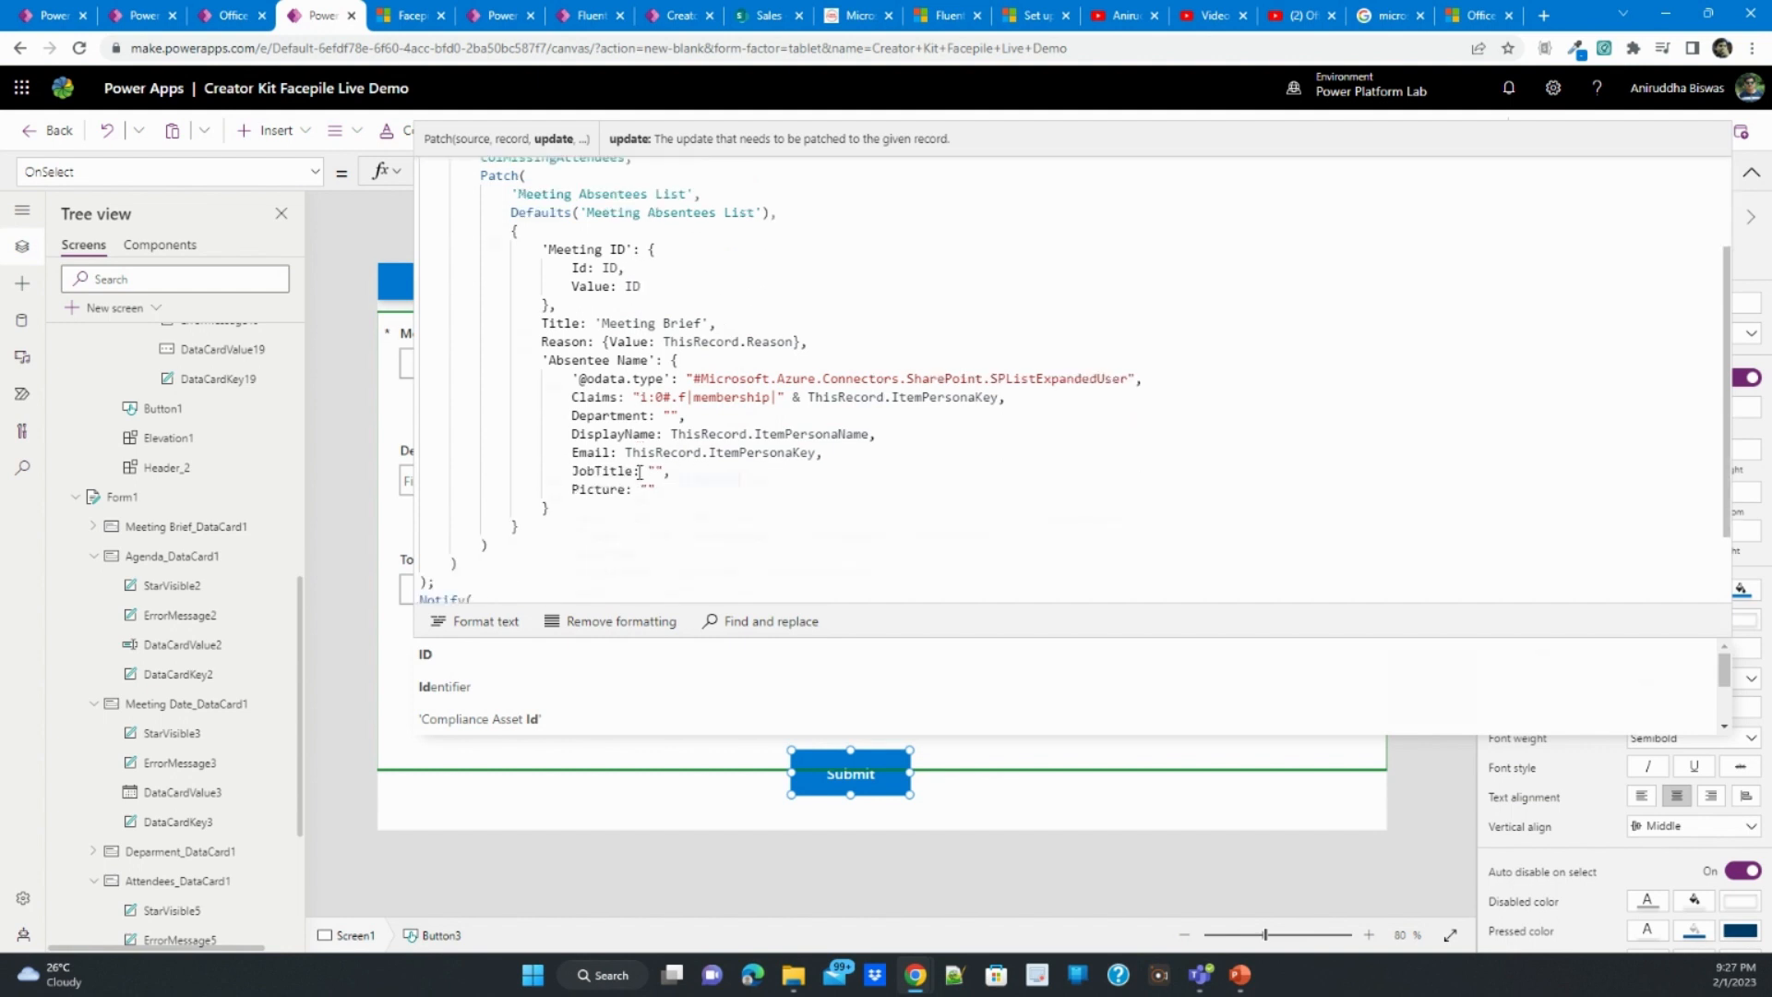
- Review how the Submit formula maps ThisRecord fields to Reason and Absentee Name, and its closing Notify, Clear and ResetForm calls
drag(663, 480, 740, 480)
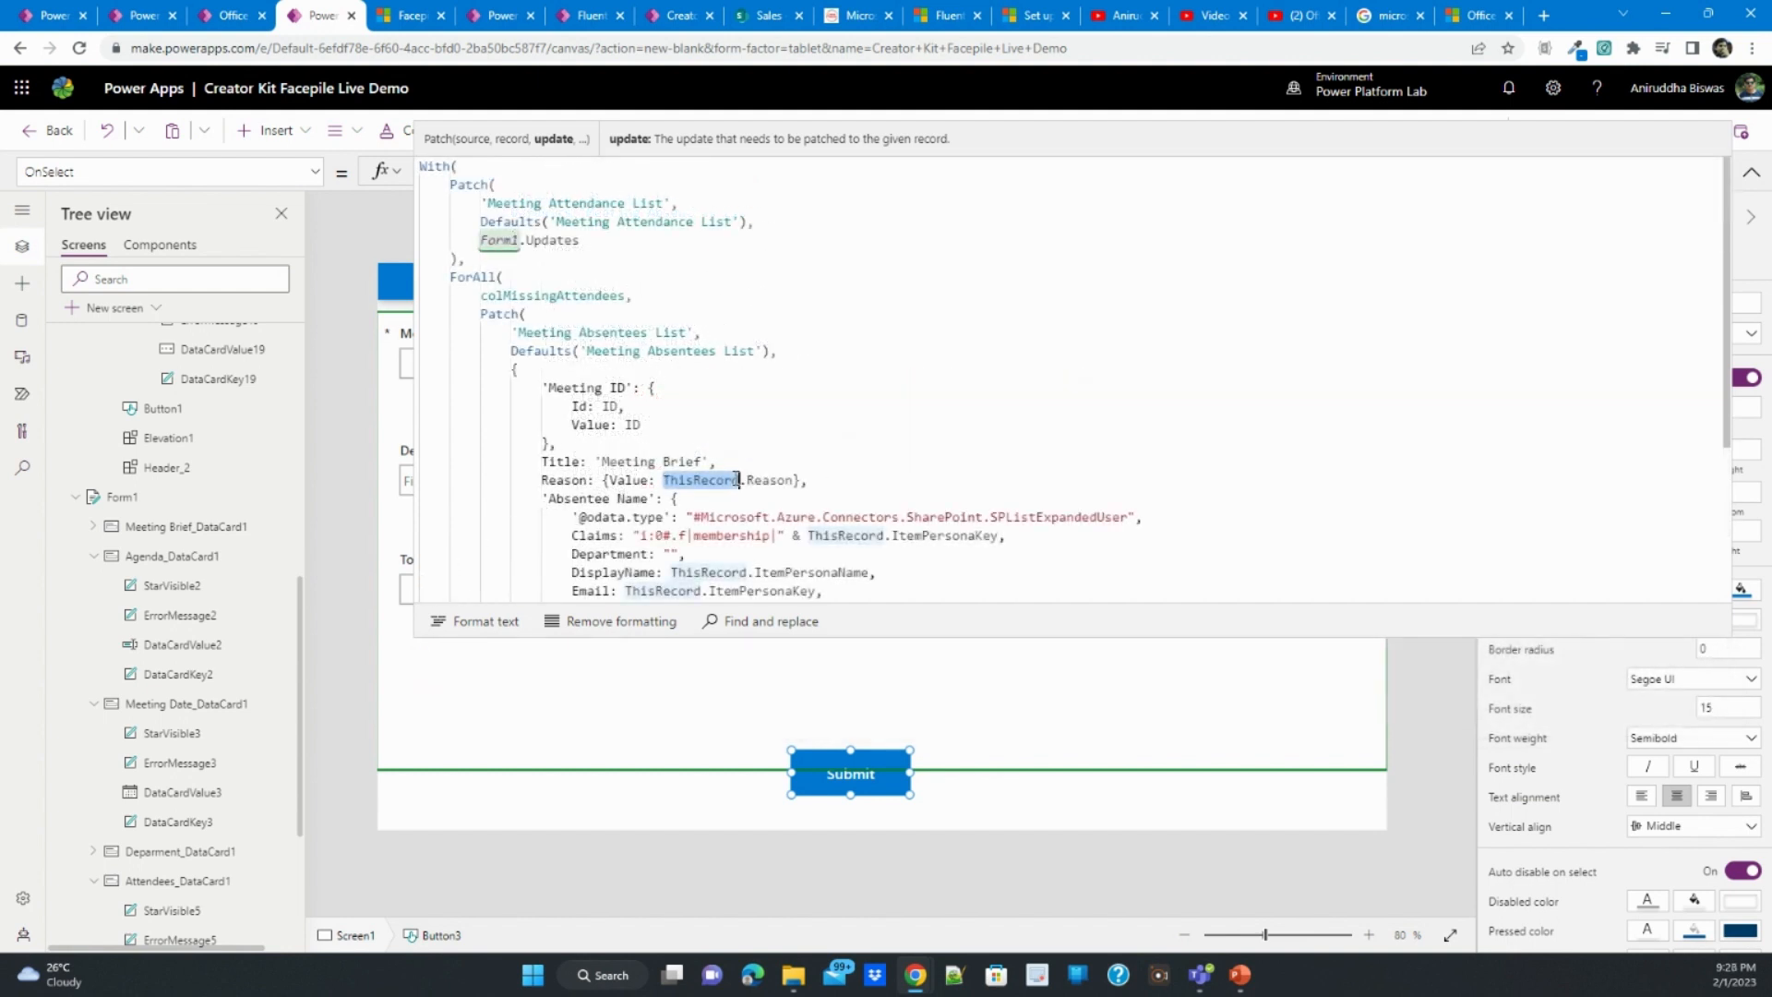
double_click(522, 297)
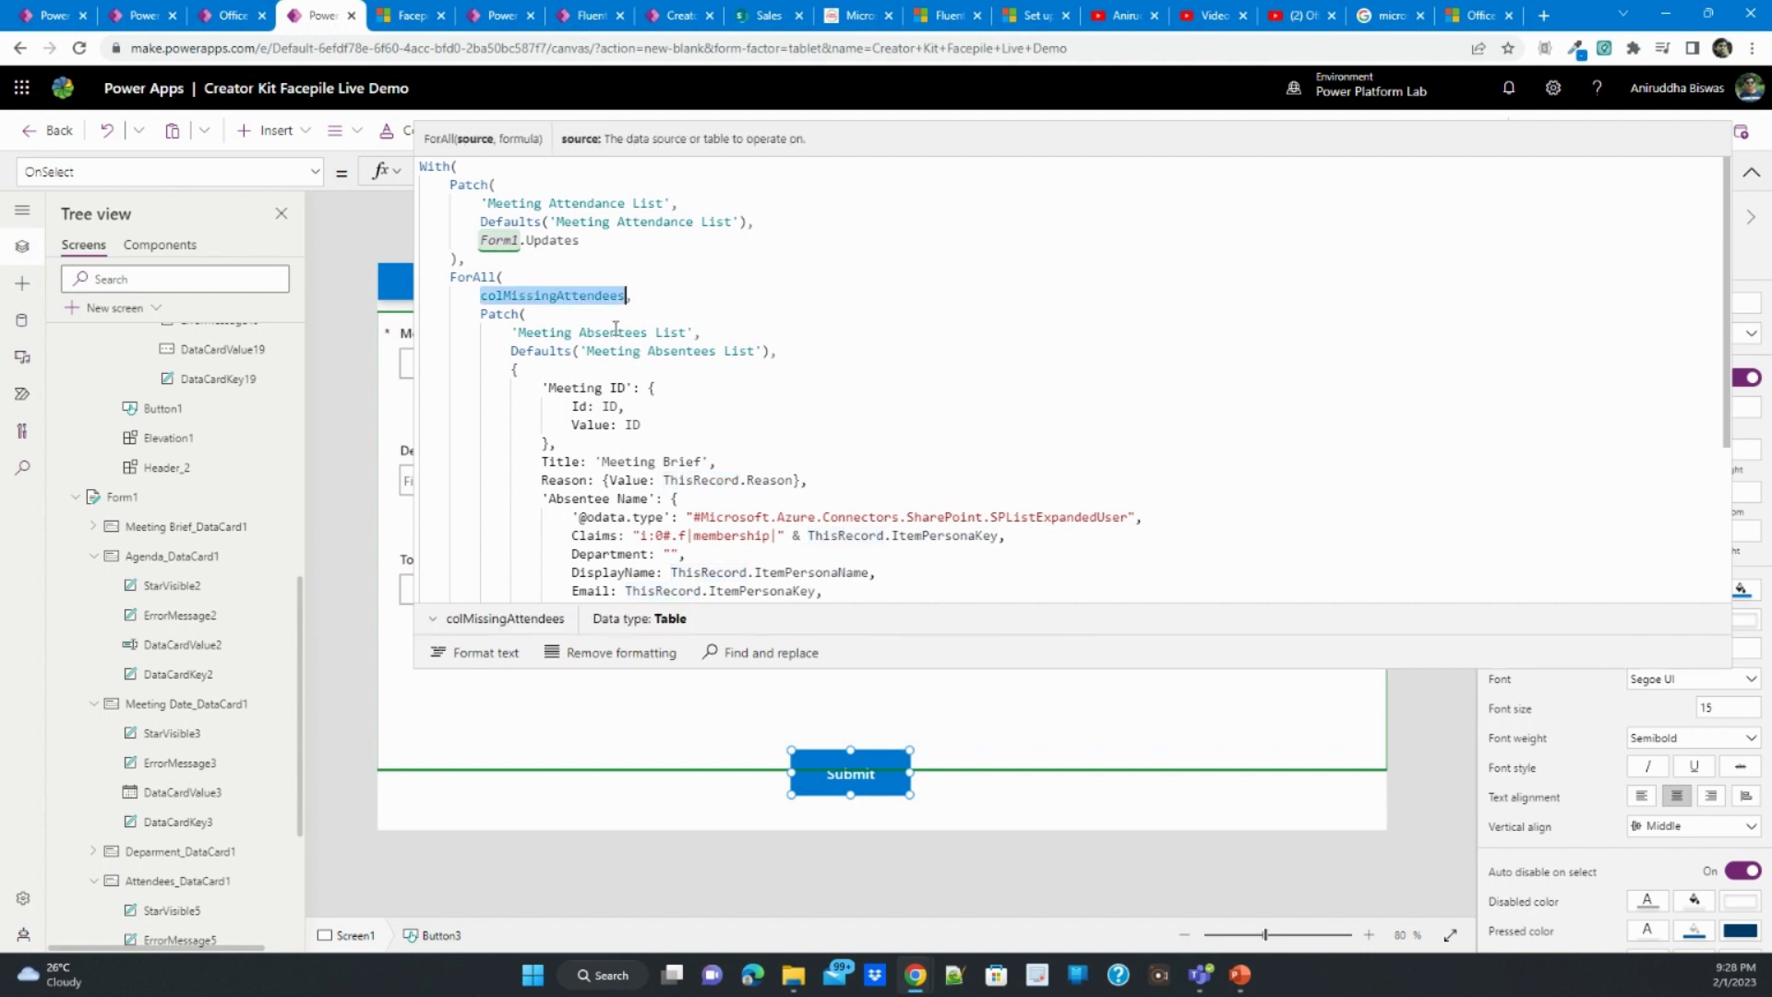
double_click(699, 480)
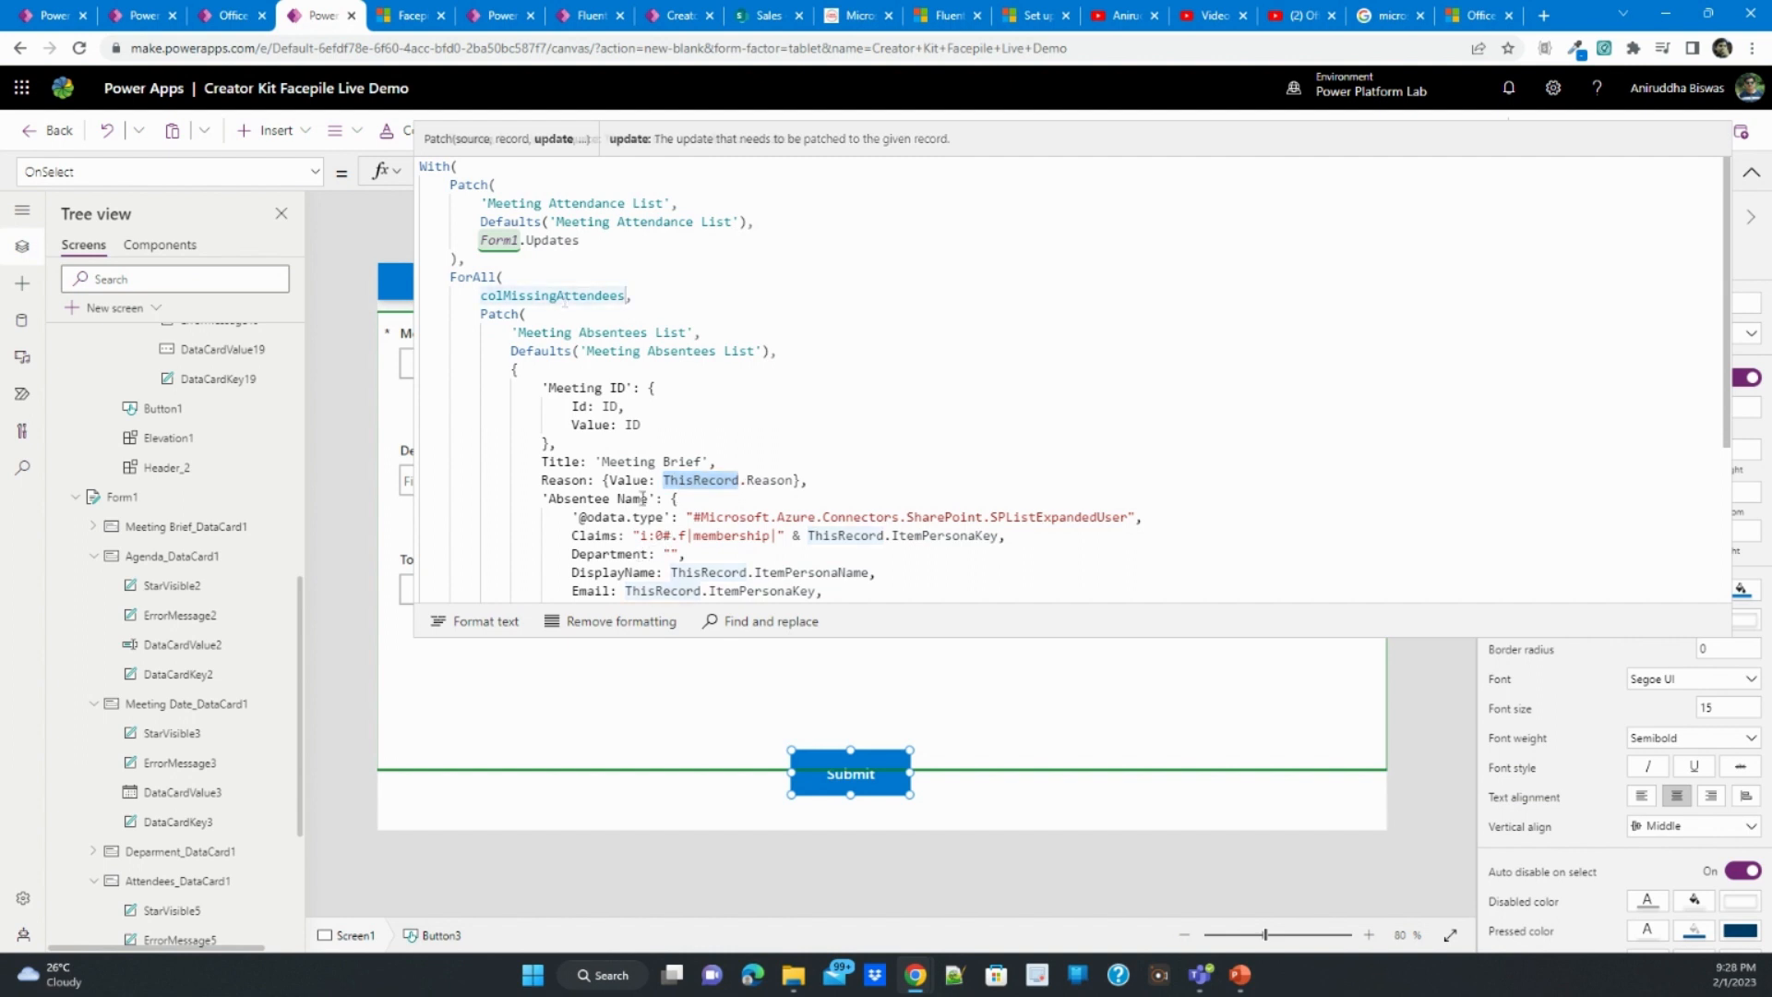
scroll(728, 522, down, 1)
scroll(728, 521, down, 1)
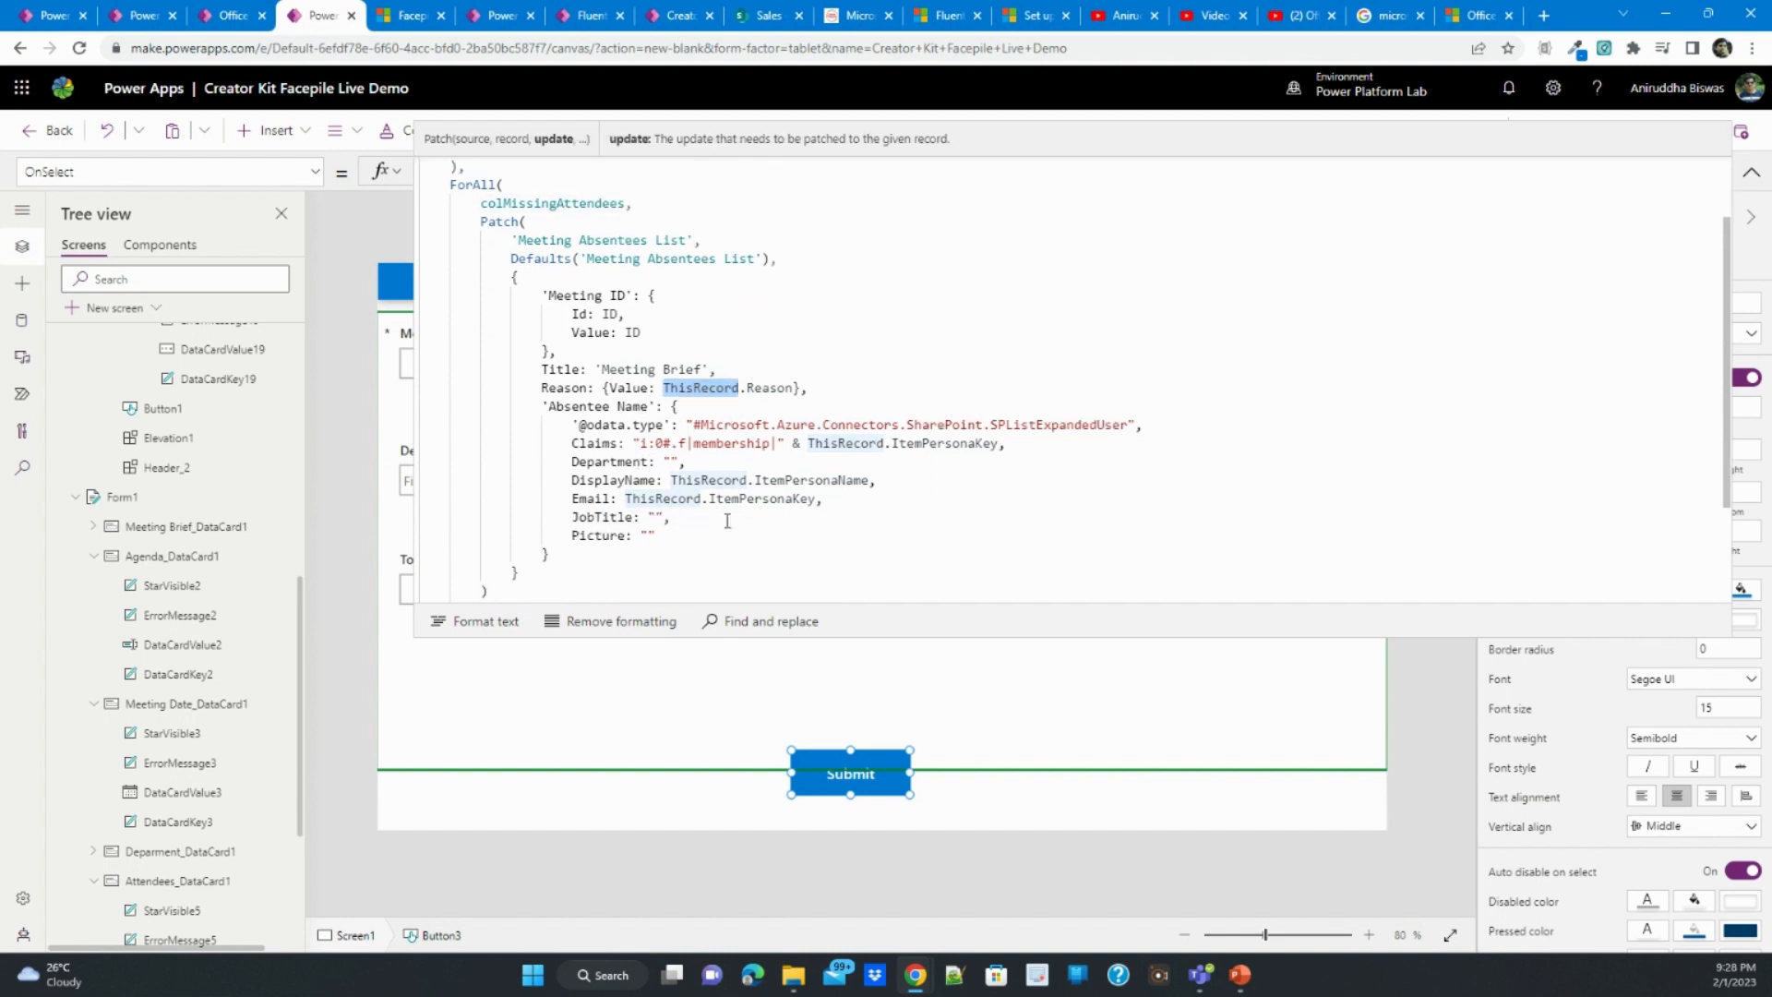
double_click(842, 443)
double_click(683, 480)
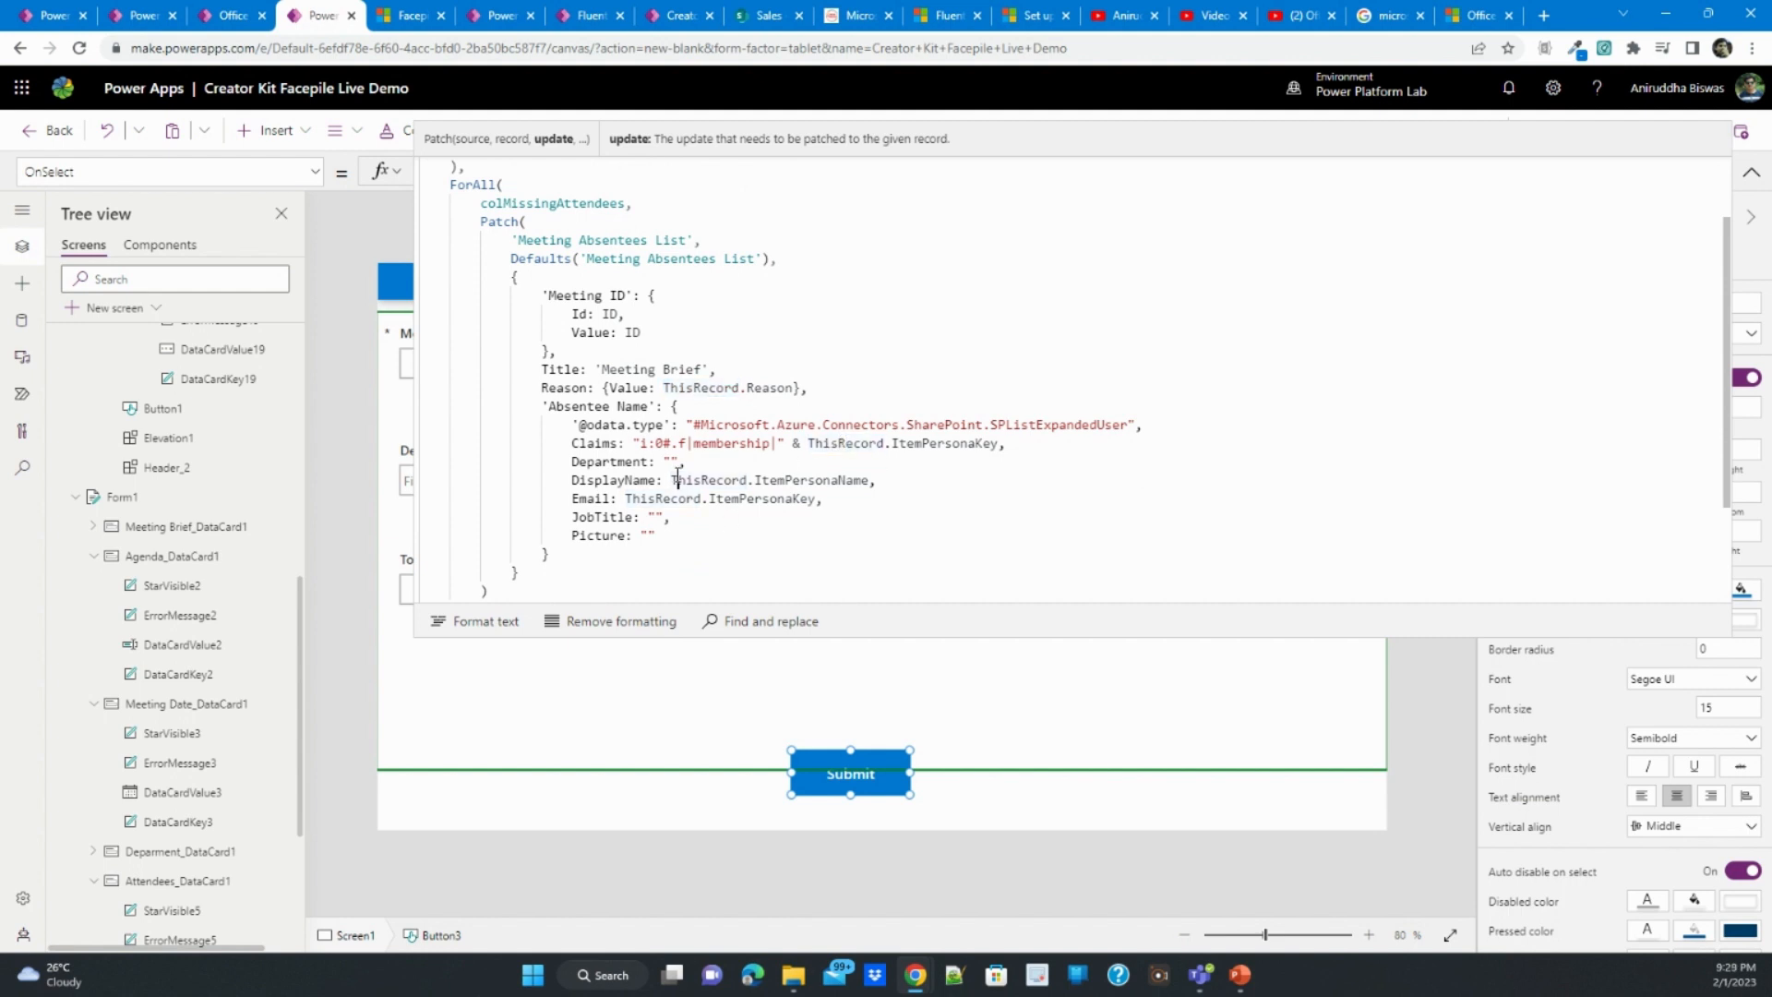
double_click(662, 498)
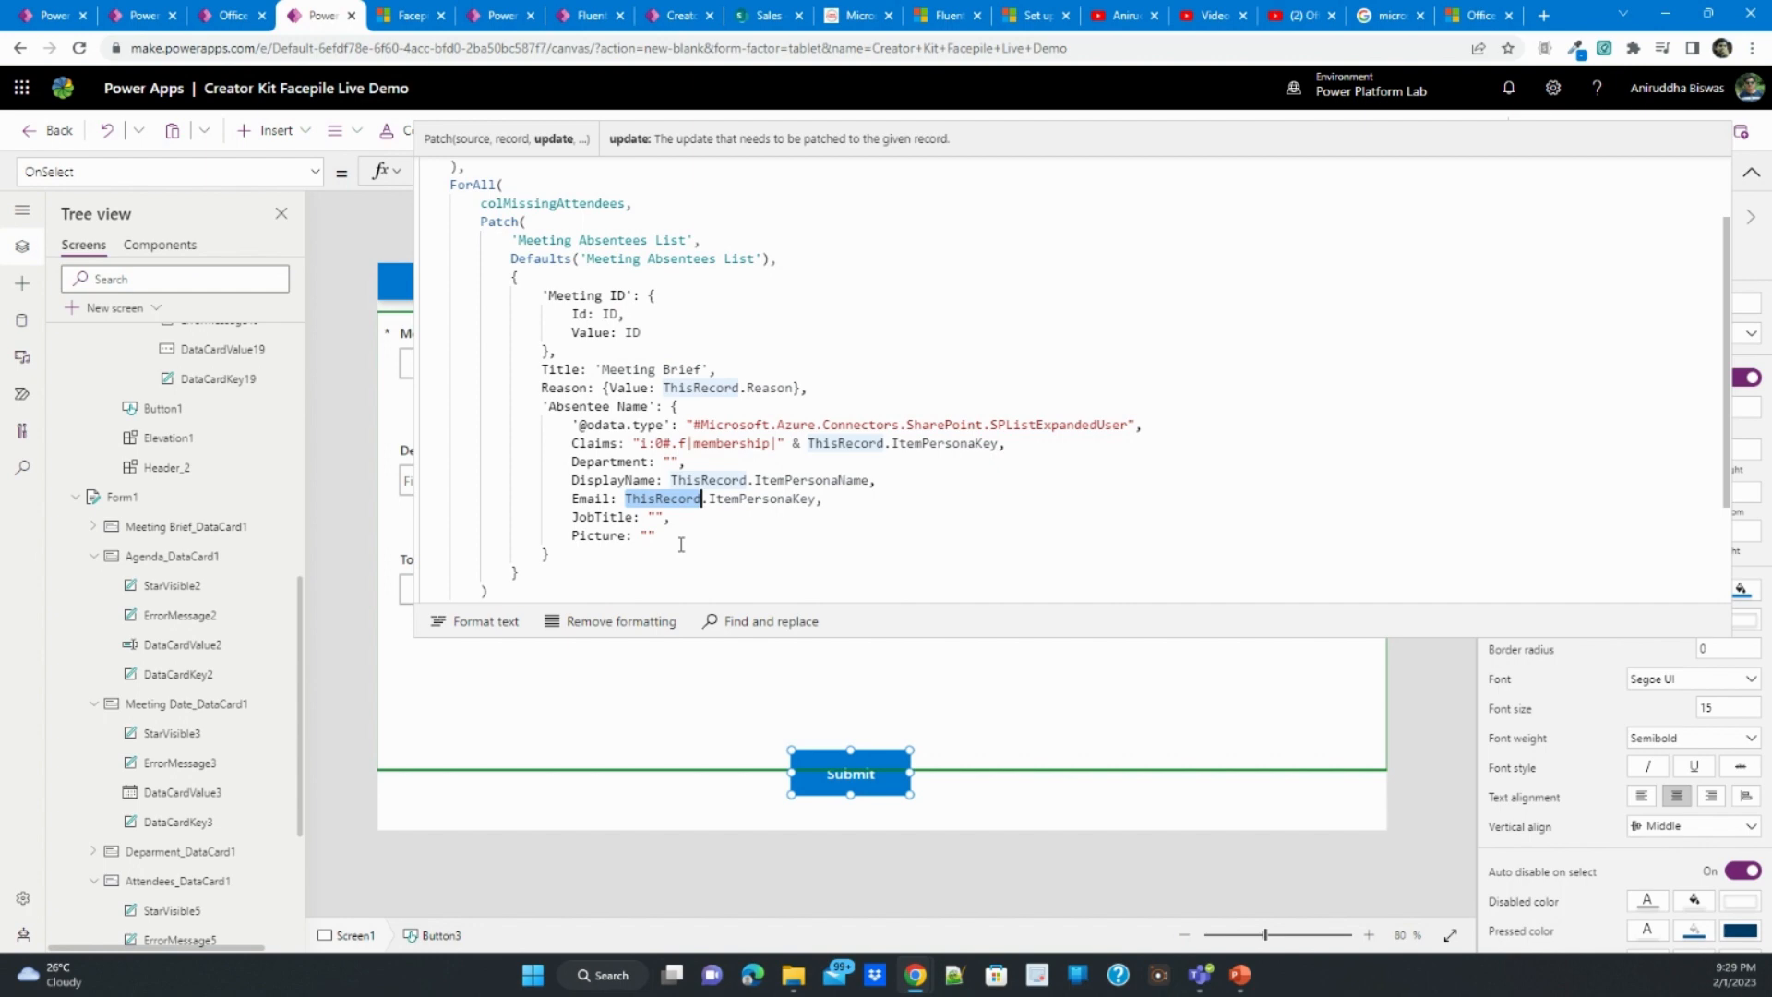
scroll(681, 545, down, 3)
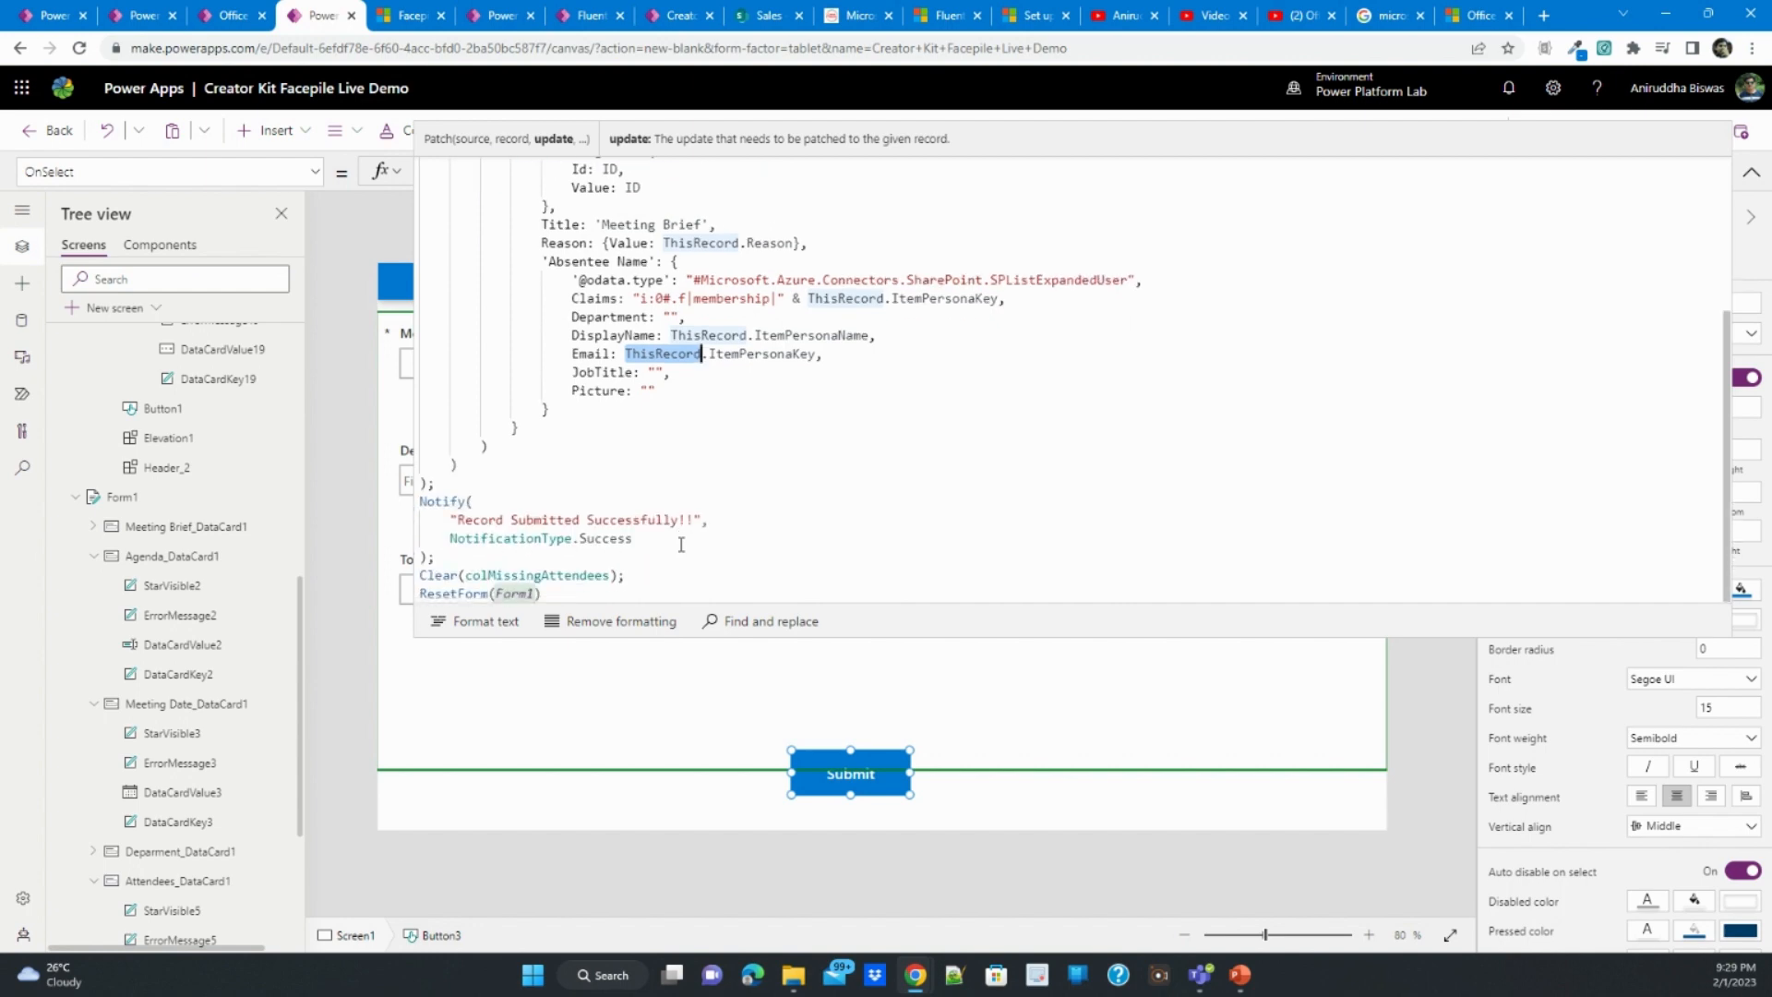
scroll(698, 529, up, 3)
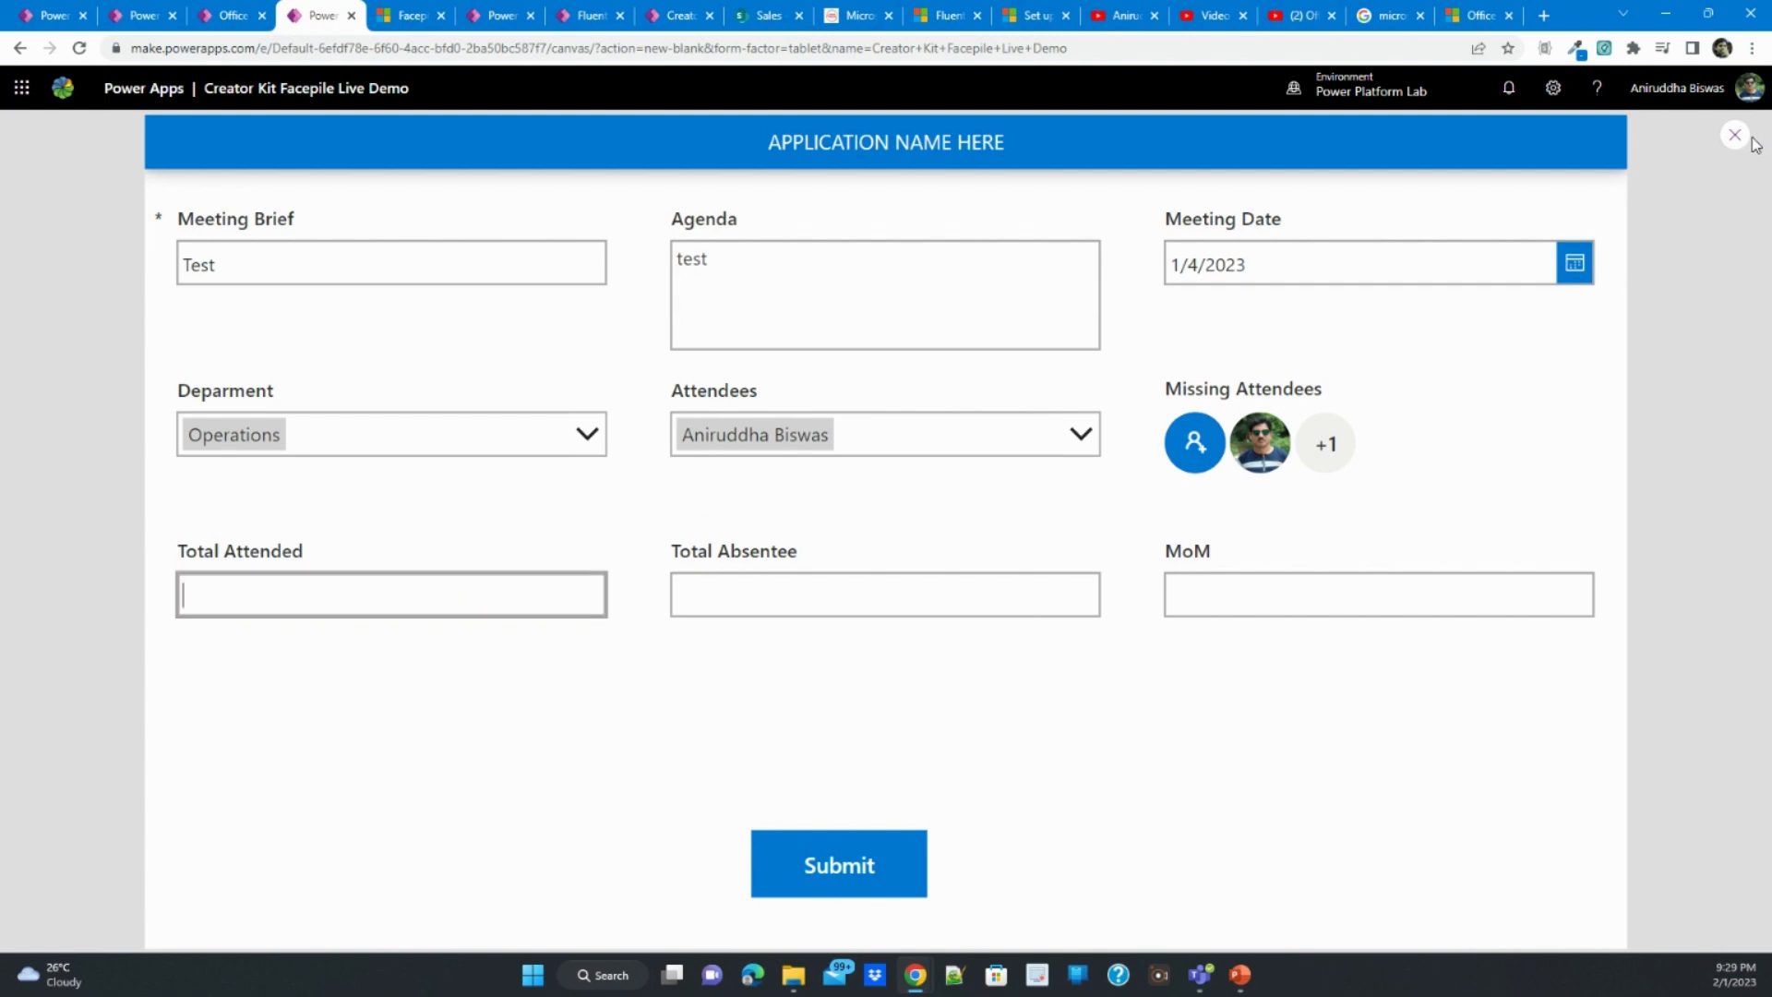
- Close the preview and select the Attendees combo box's control name, DataCardValue5, in its properties
click(1736, 135)
click(528, 587)
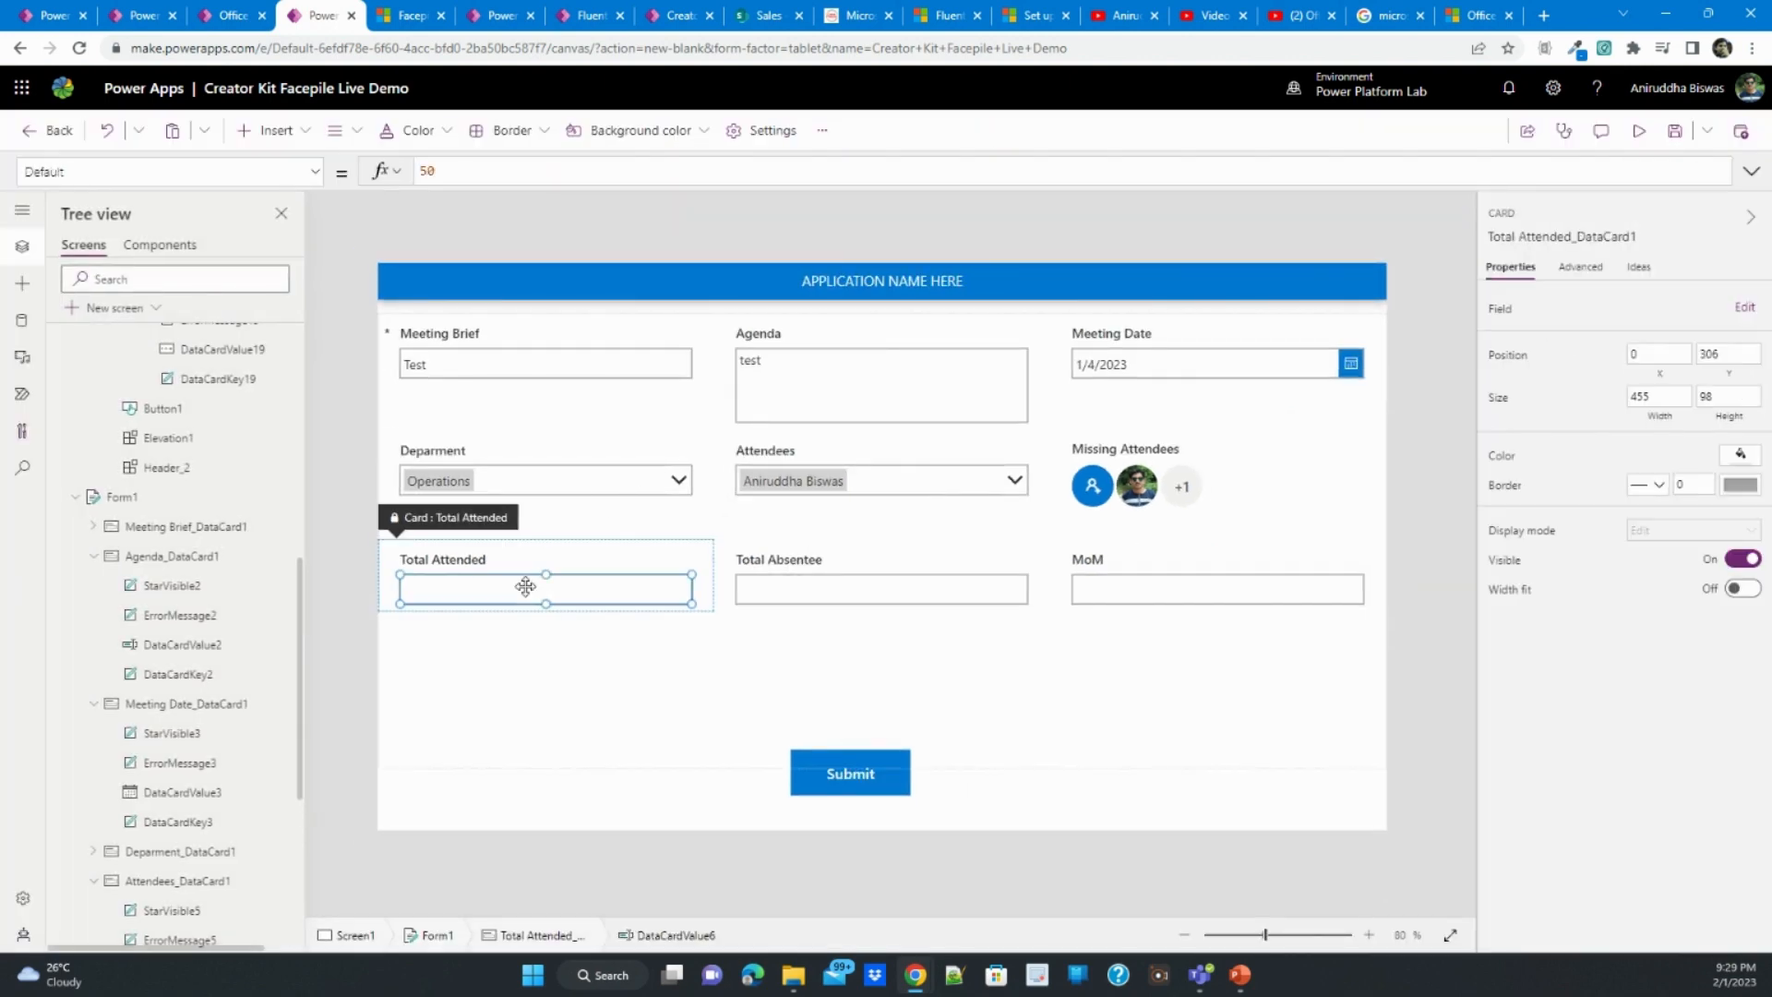
click(843, 479)
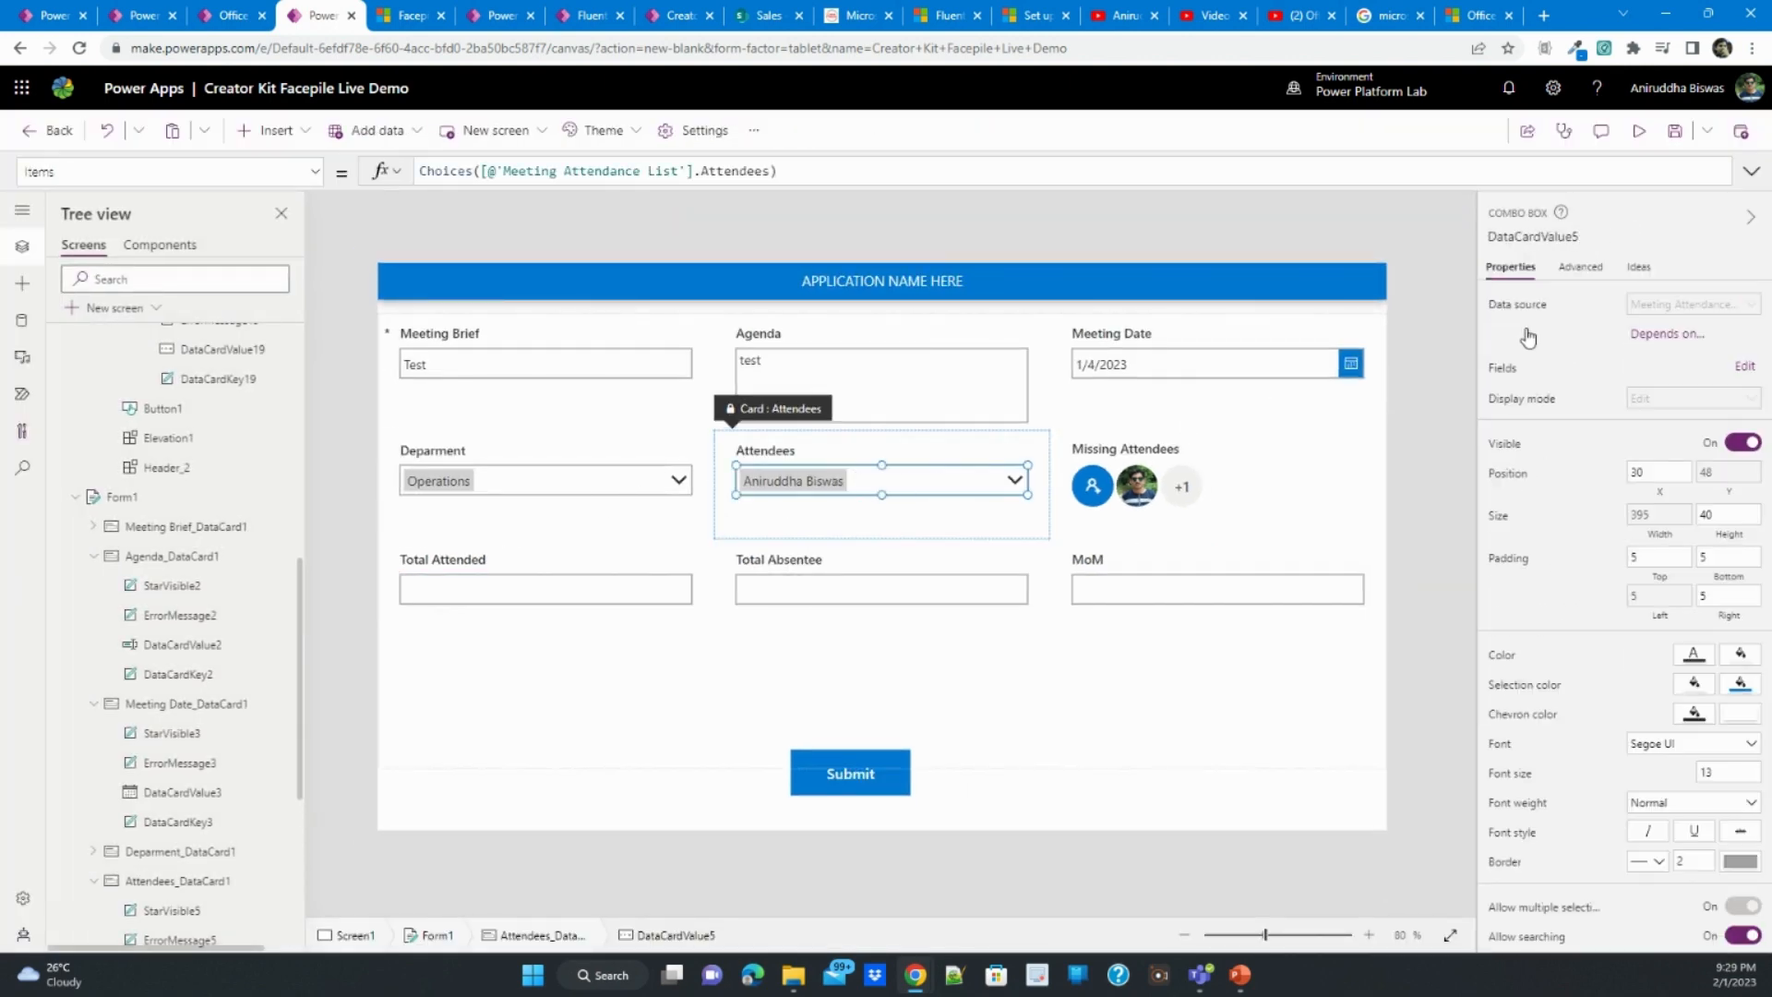
click(1589, 243)
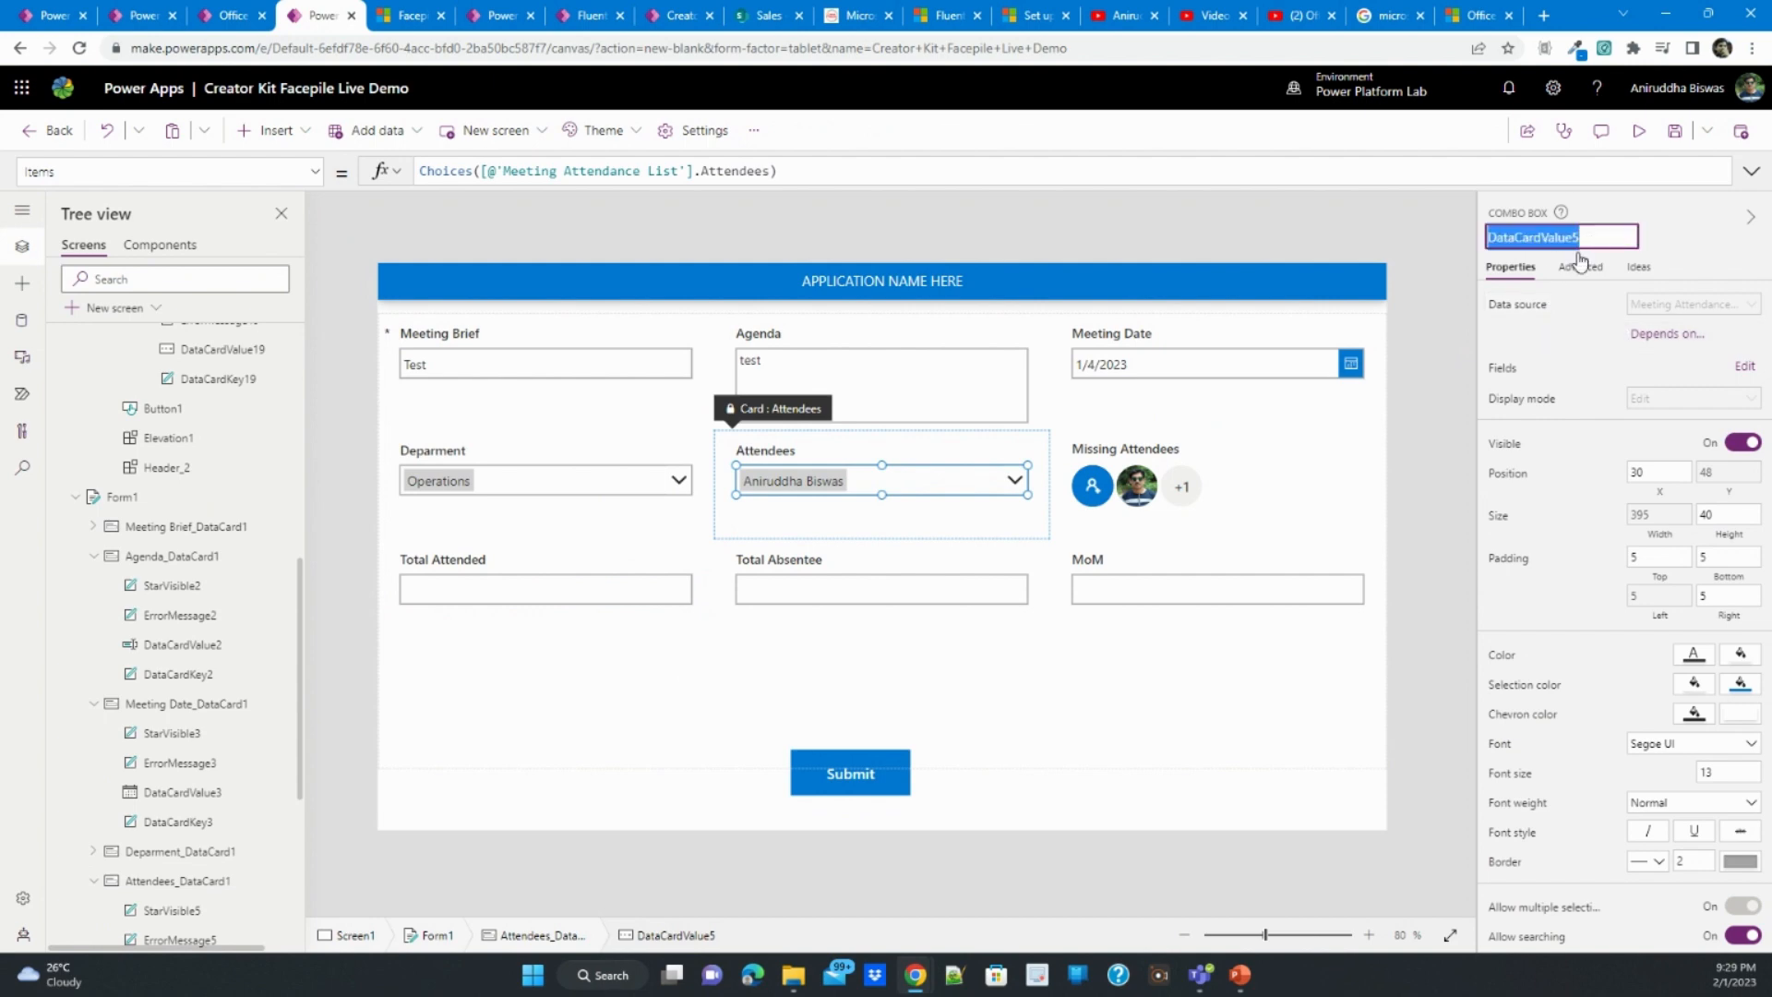
- Unlock the Total Attended card so the properties of its text input can be changed
click(530, 590)
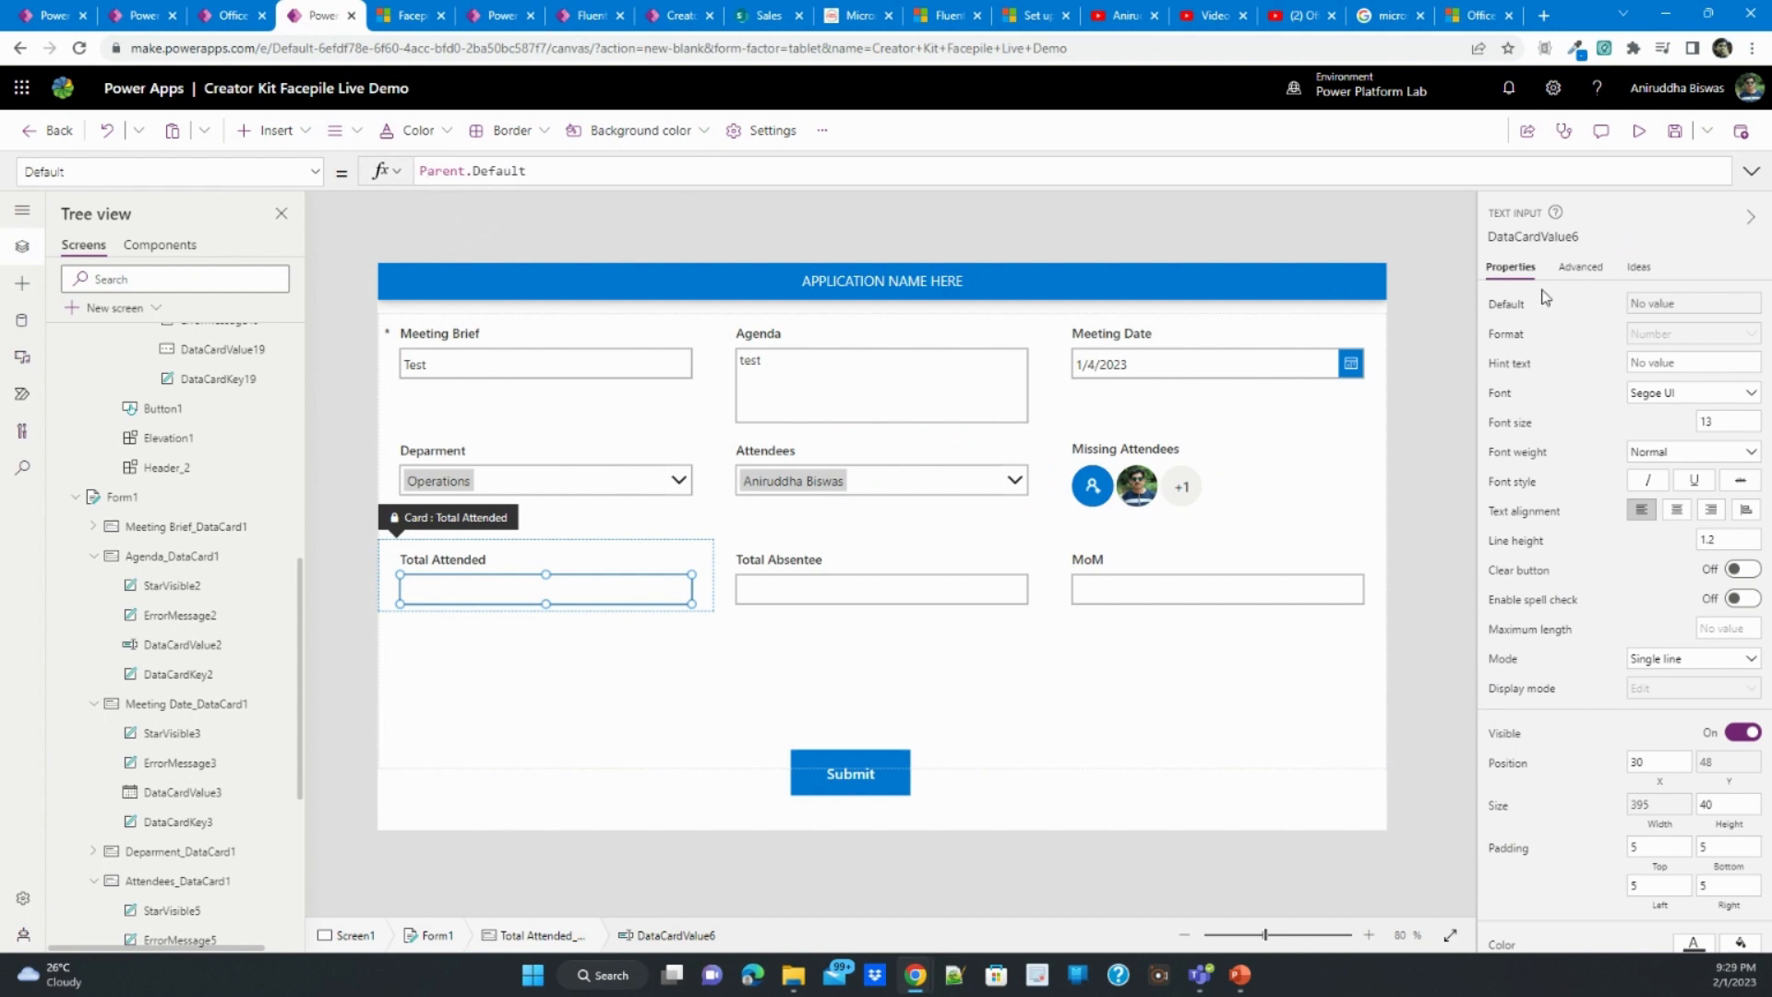
click(1595, 269)
click(1586, 312)
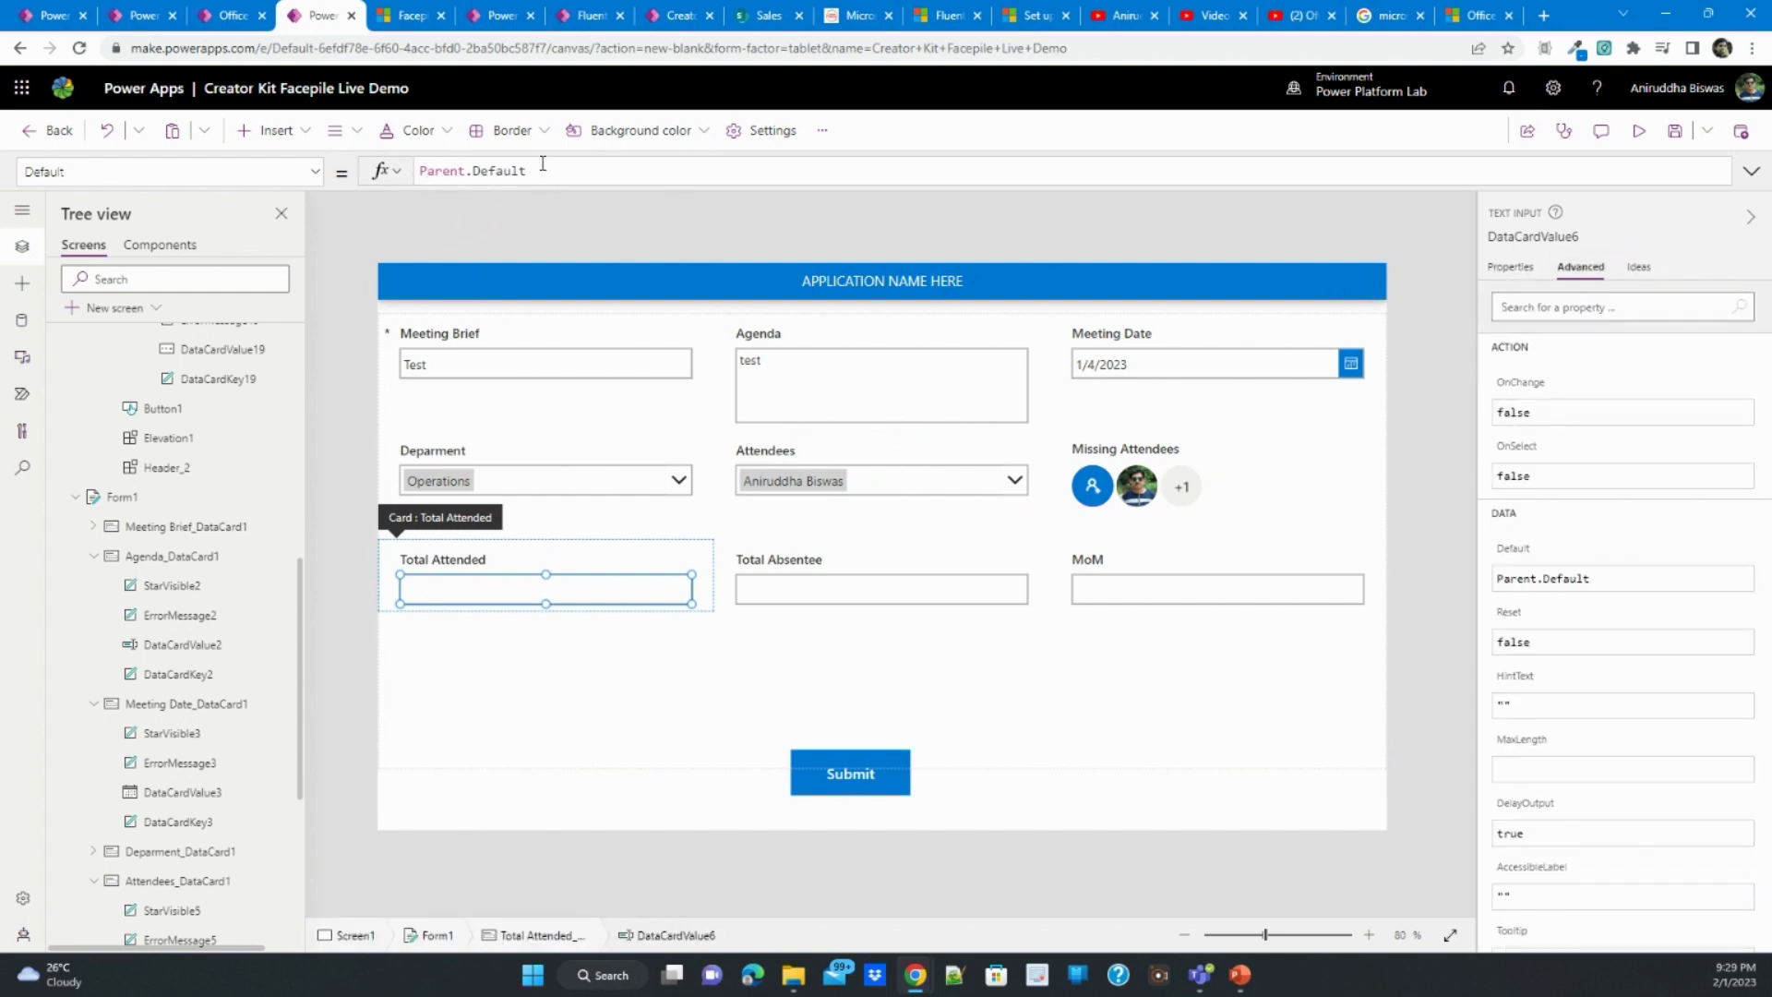
- Set the Default of the Total Attended text input to CountRows(DataCardValue5.SelectedItems)
triple_click(449, 170)
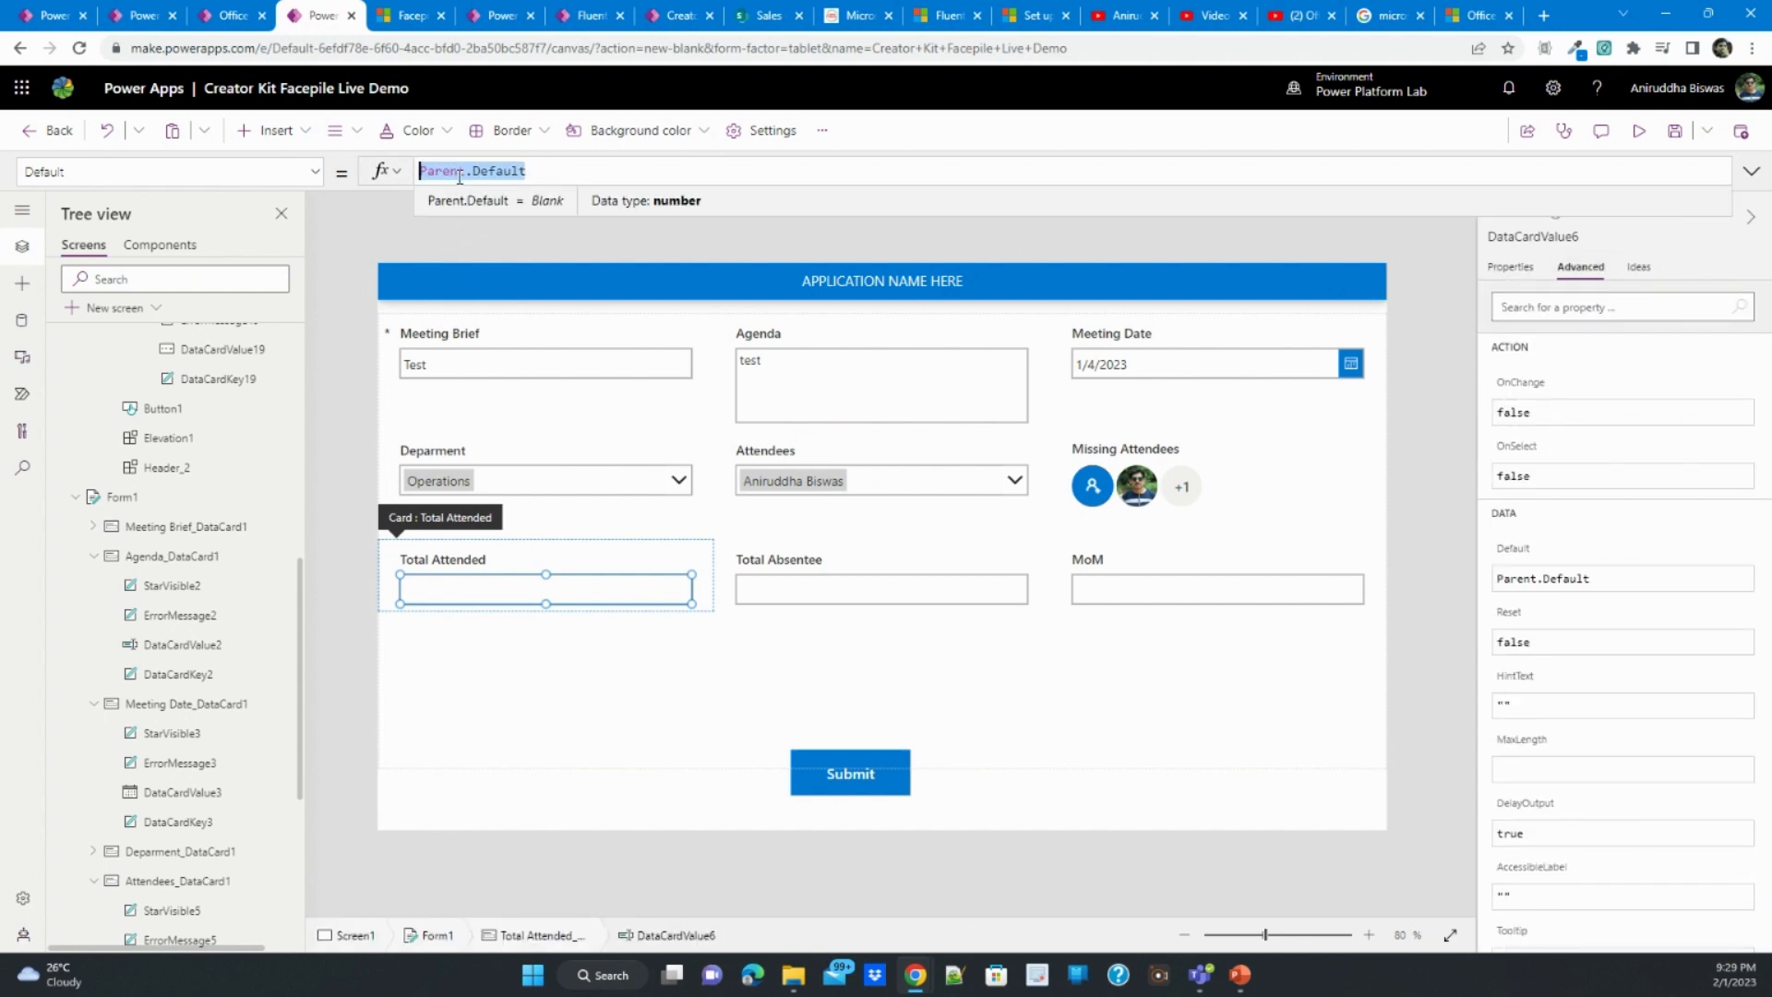
text(count)
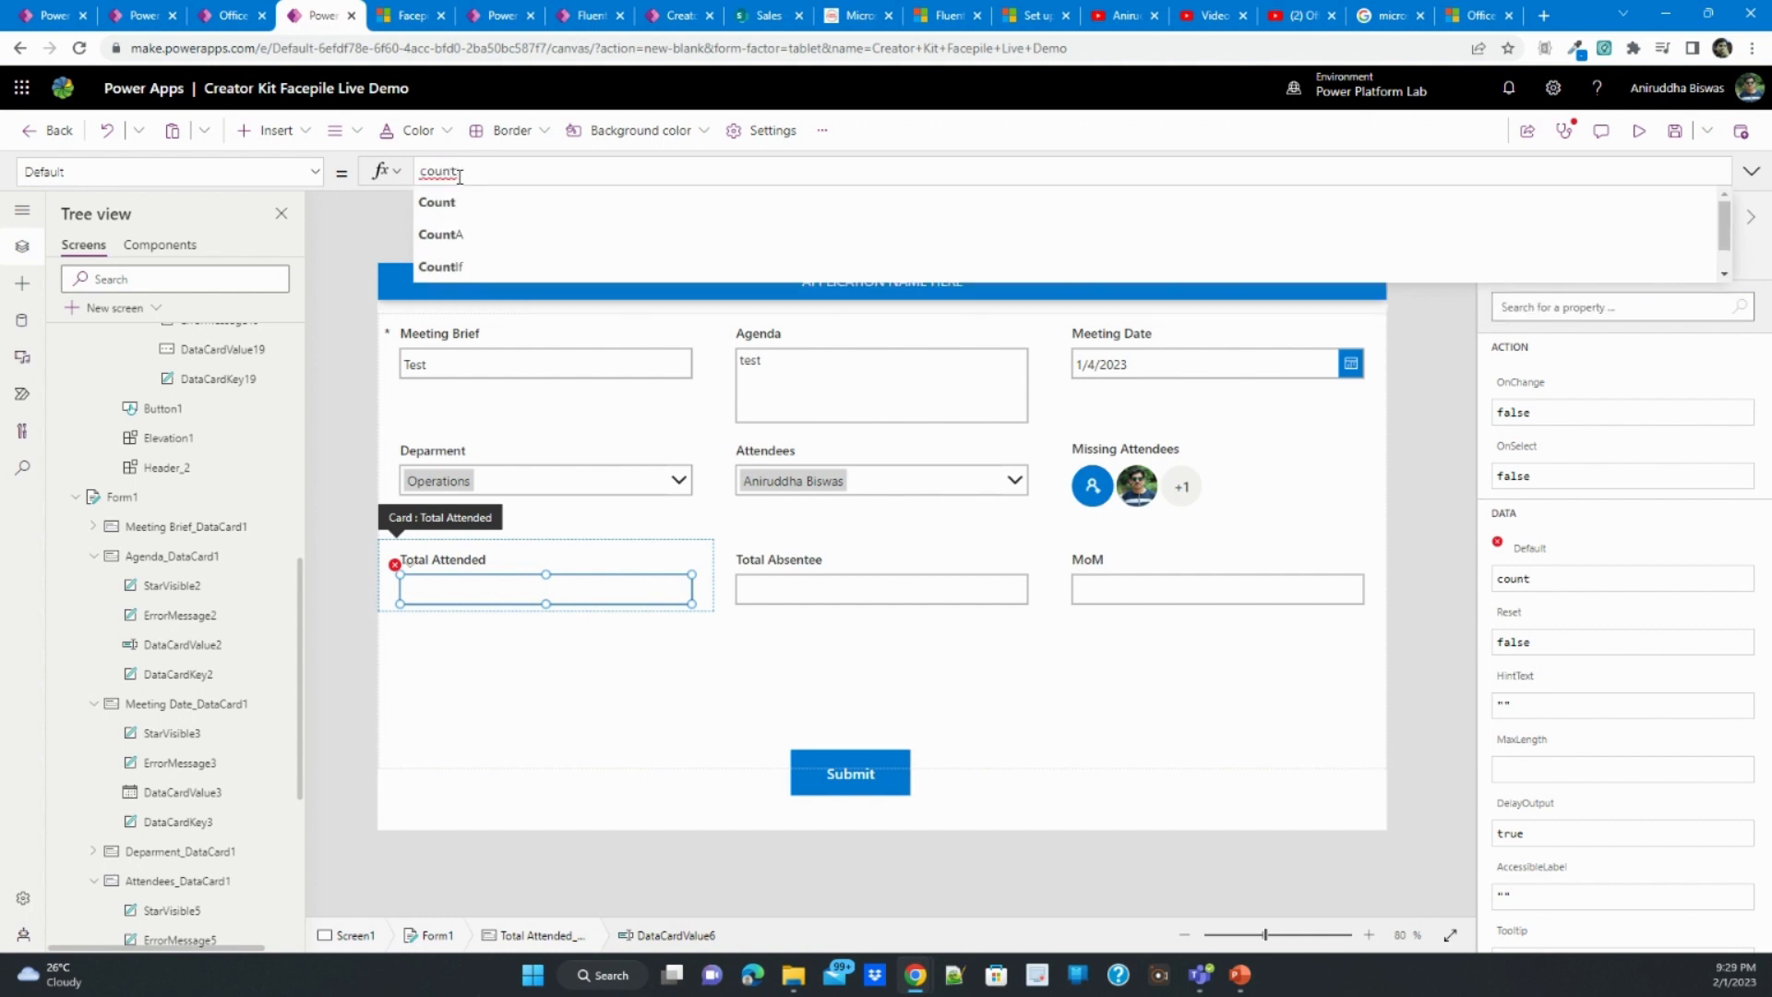
text(ro)
click(464, 201)
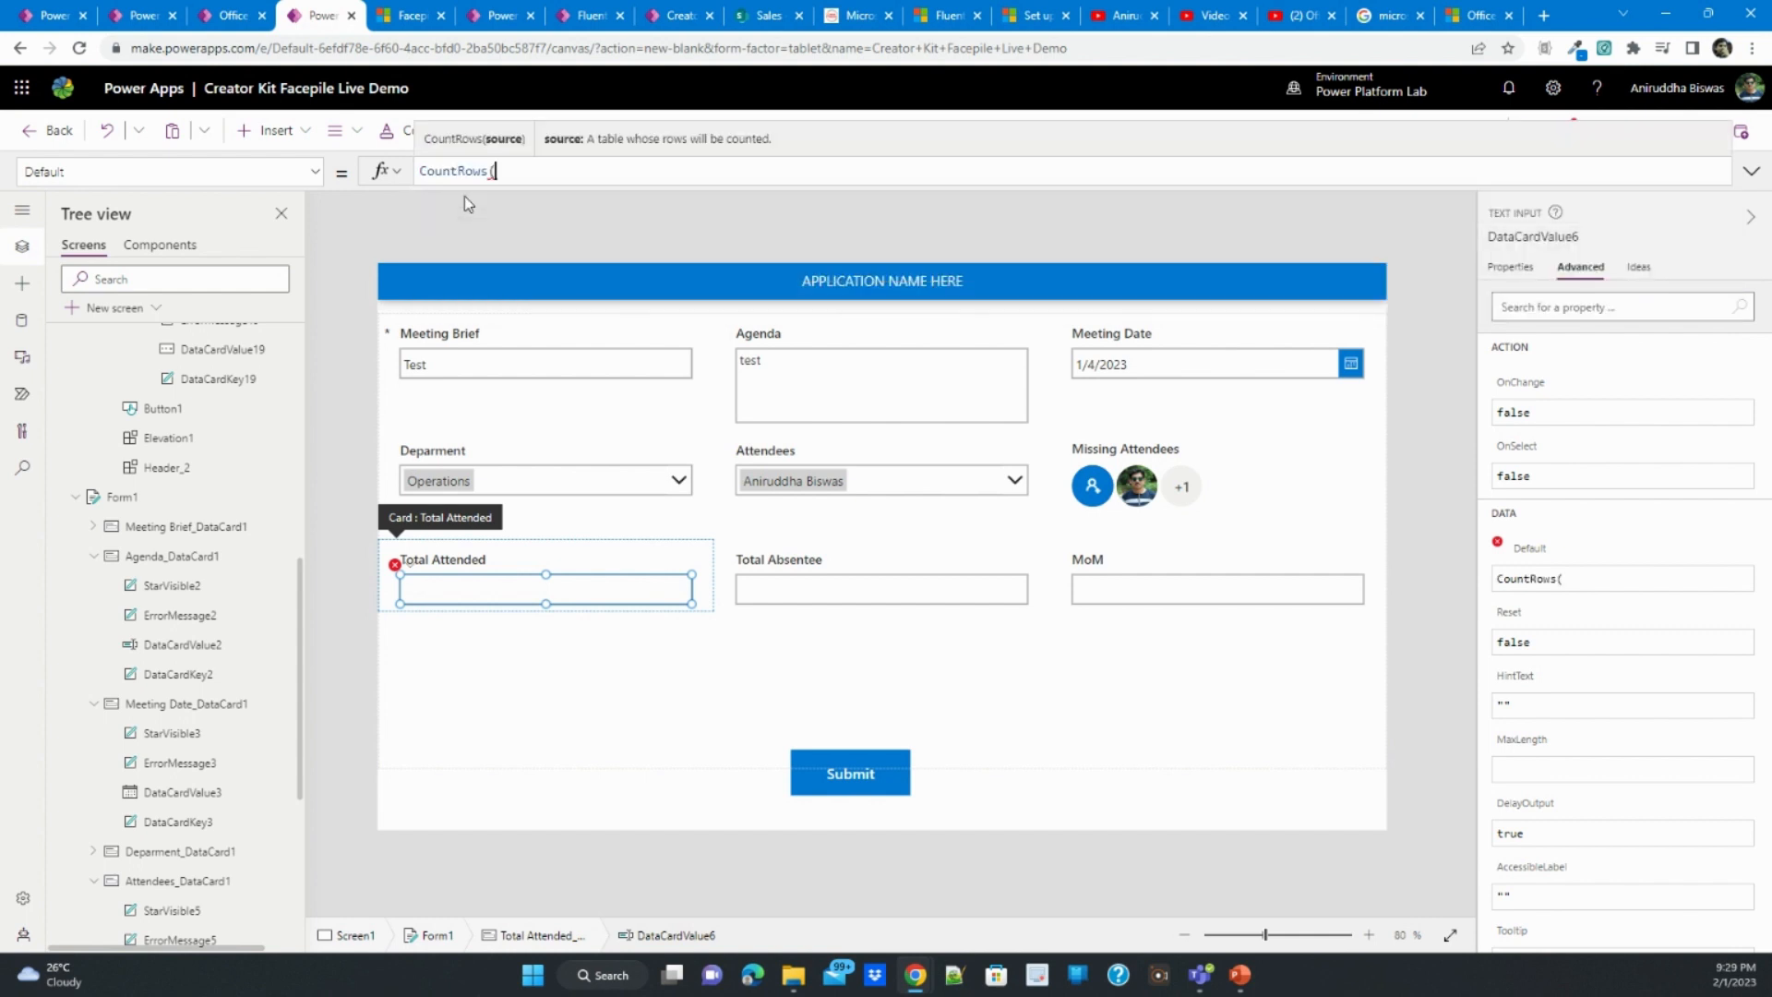
text(DataCardValue5.)
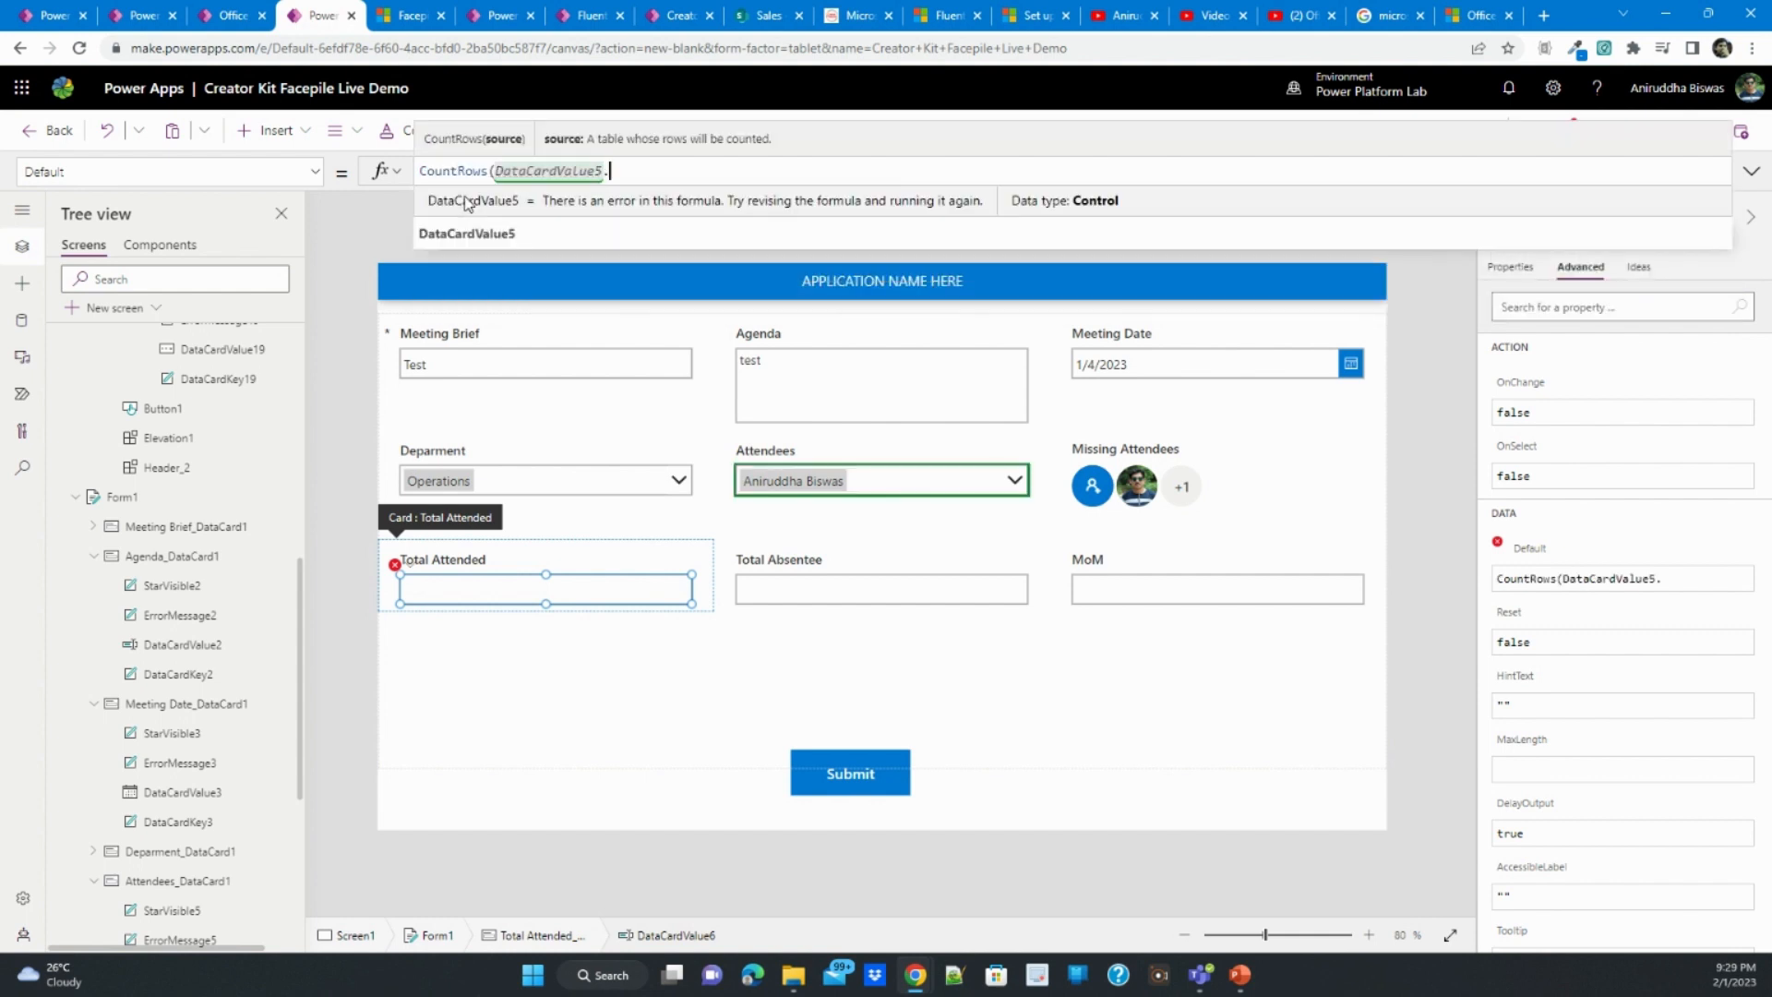
text(sele)
click(464, 198)
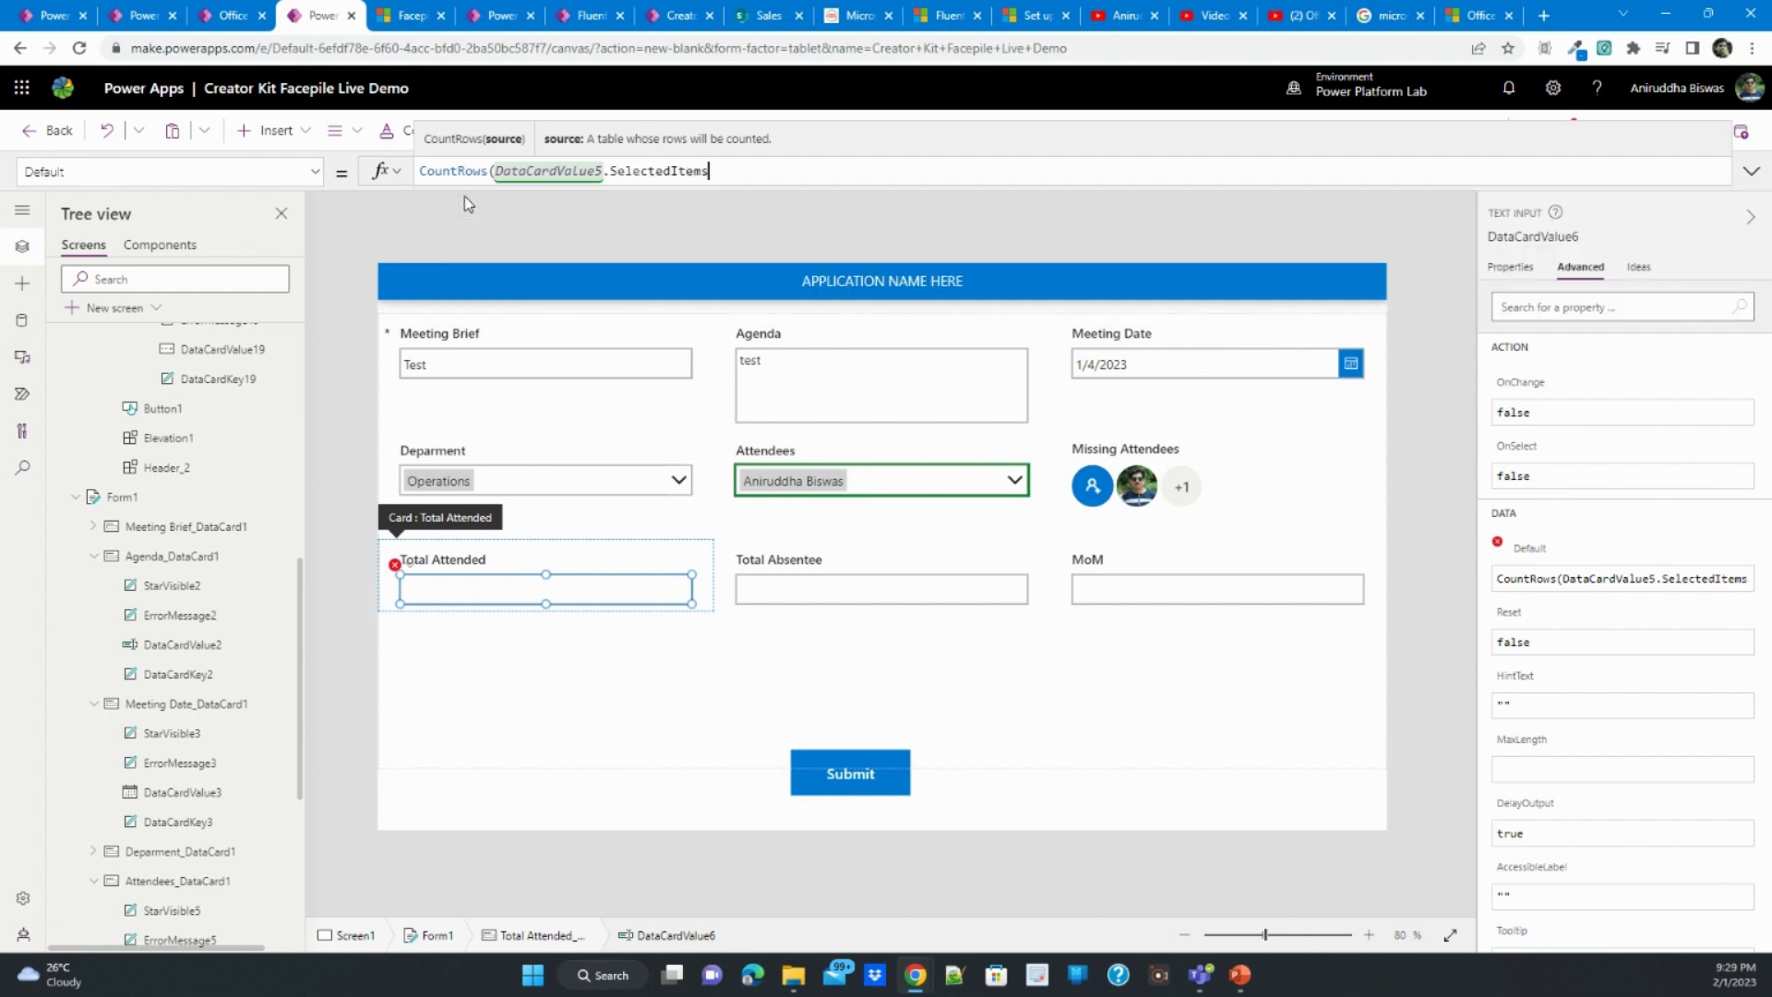
text())
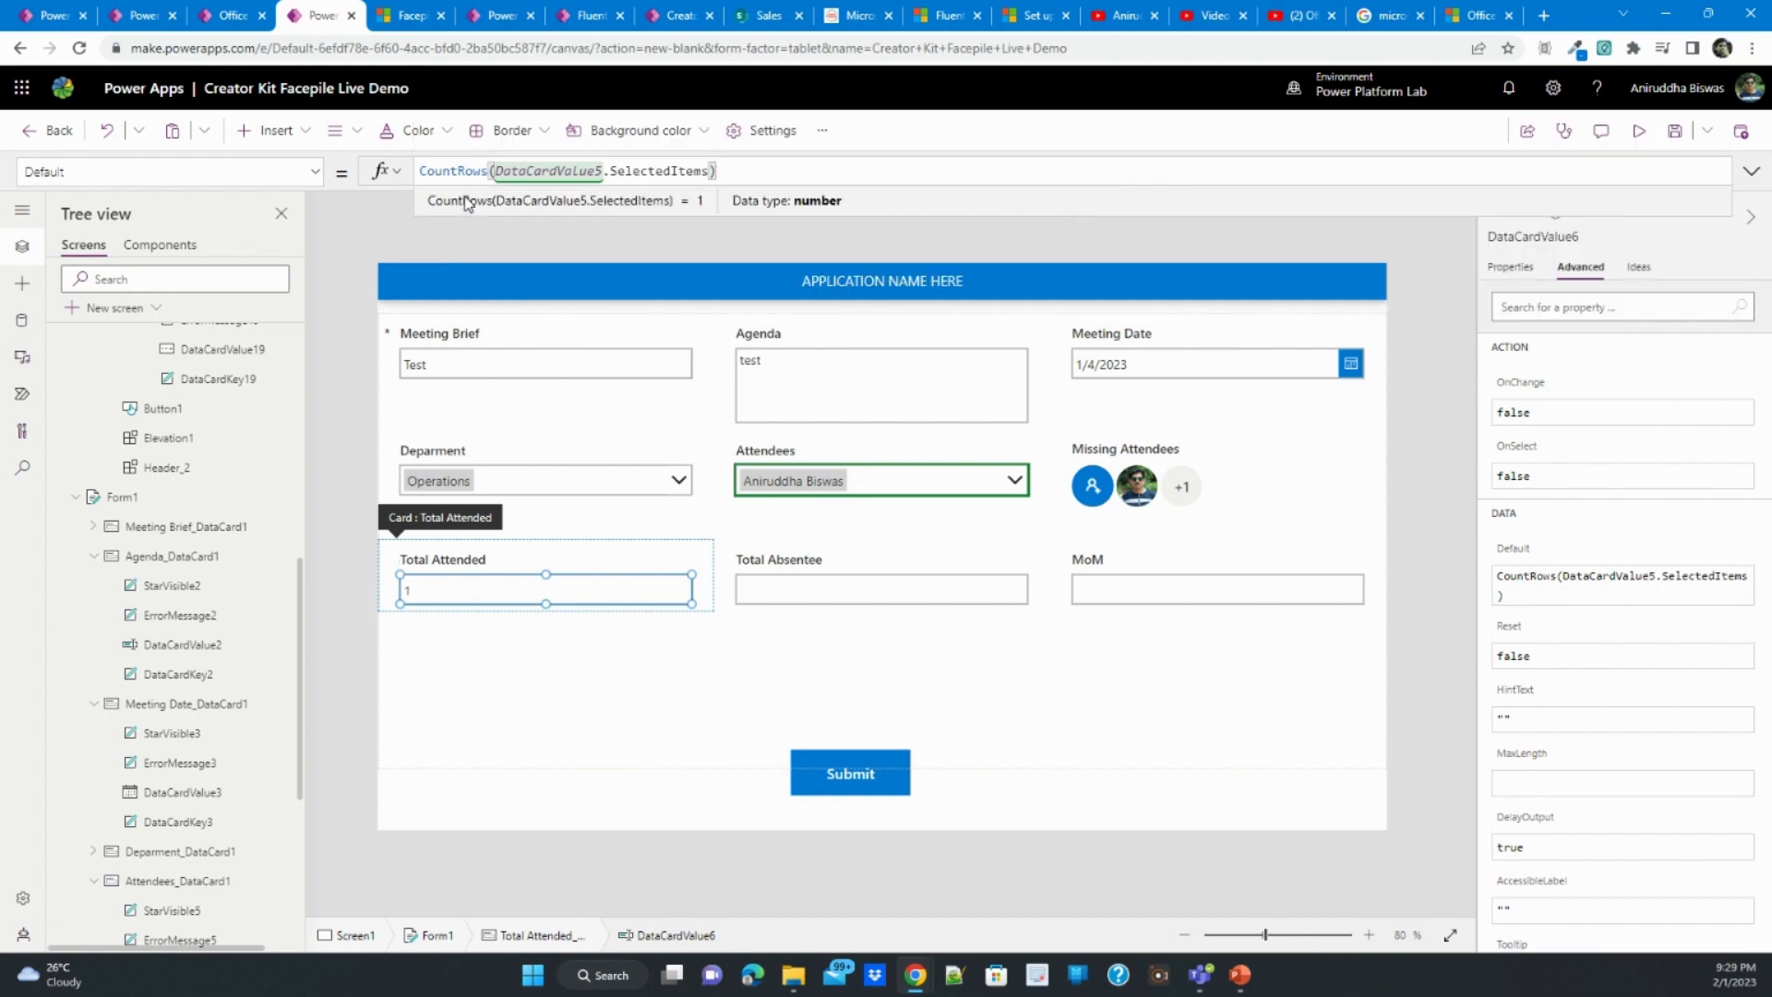
- Hide the Total Attended card by turning off its Visible property
click(392, 593)
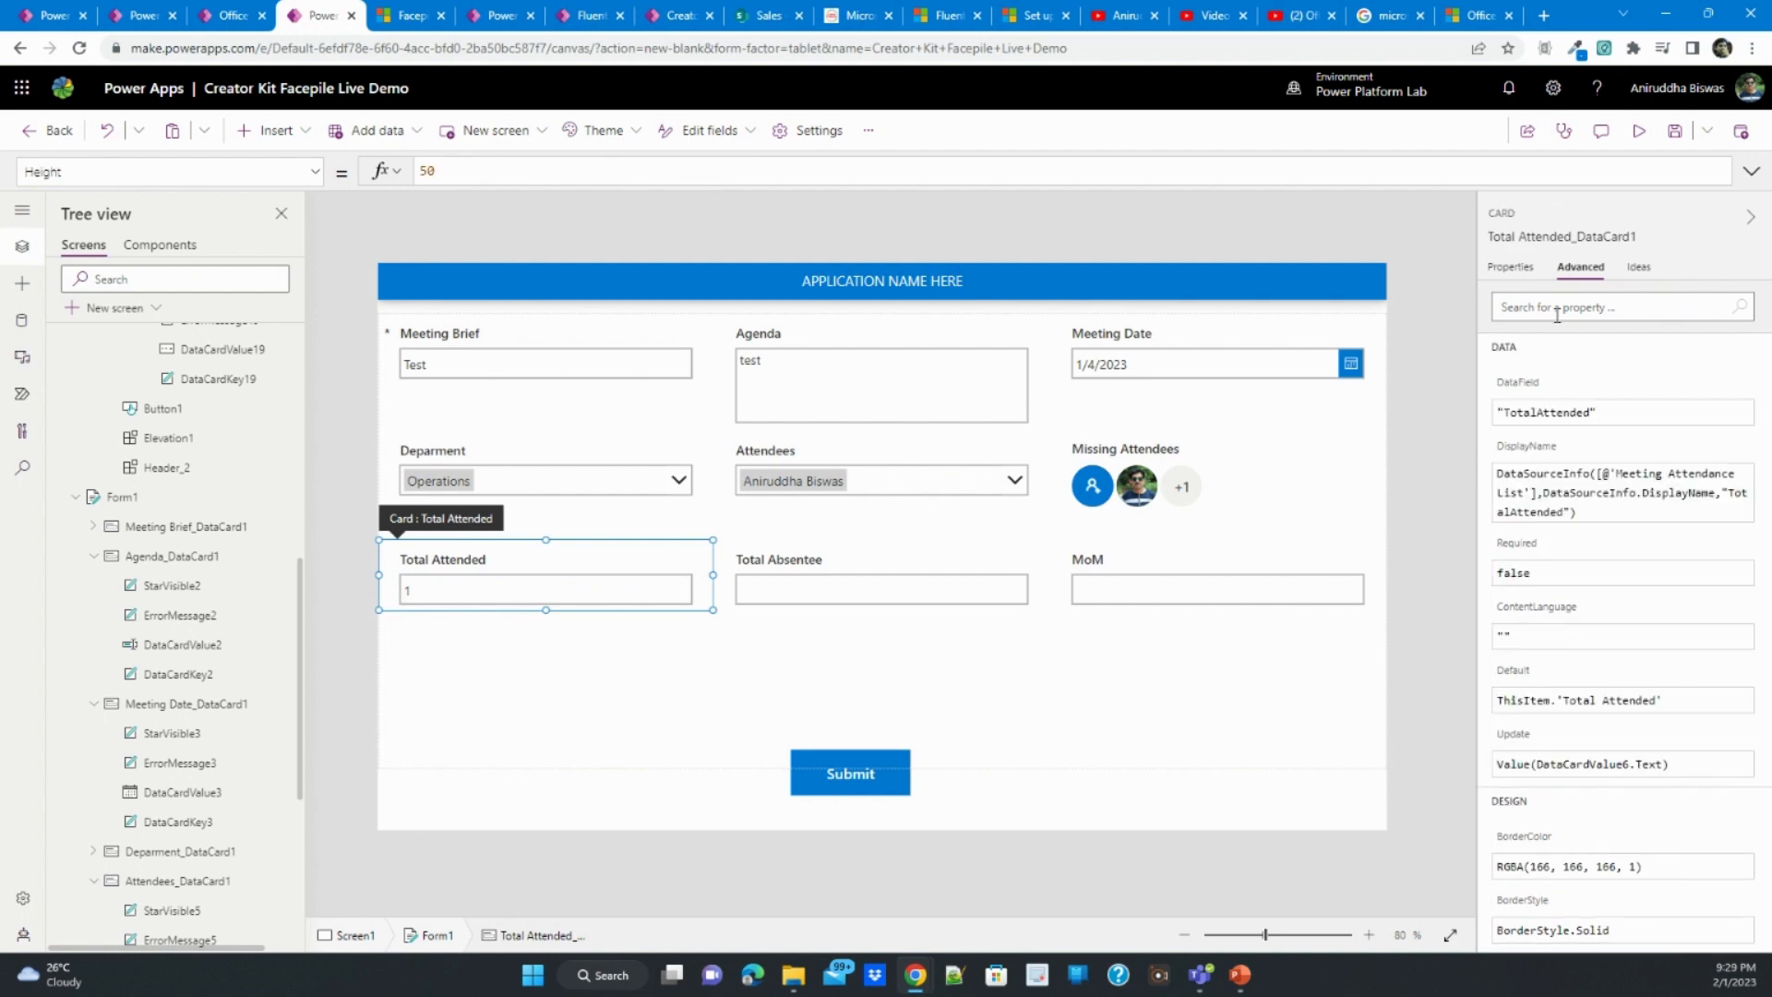
click(1511, 267)
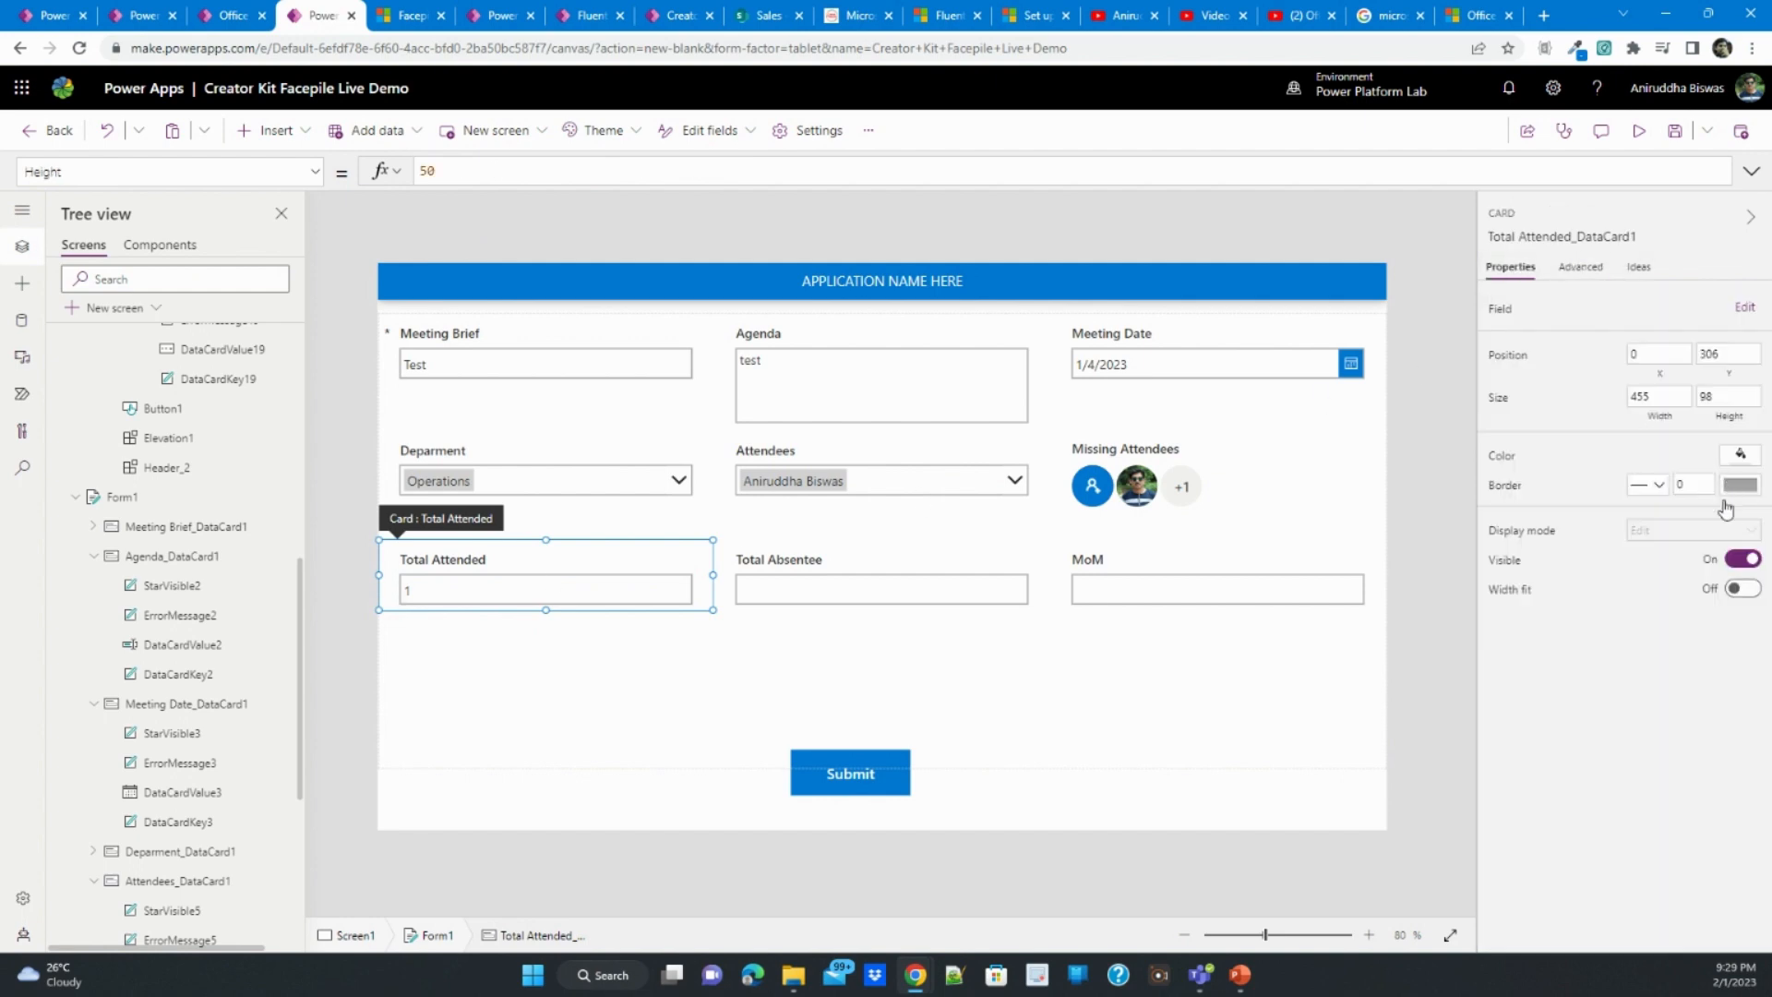
click(1739, 560)
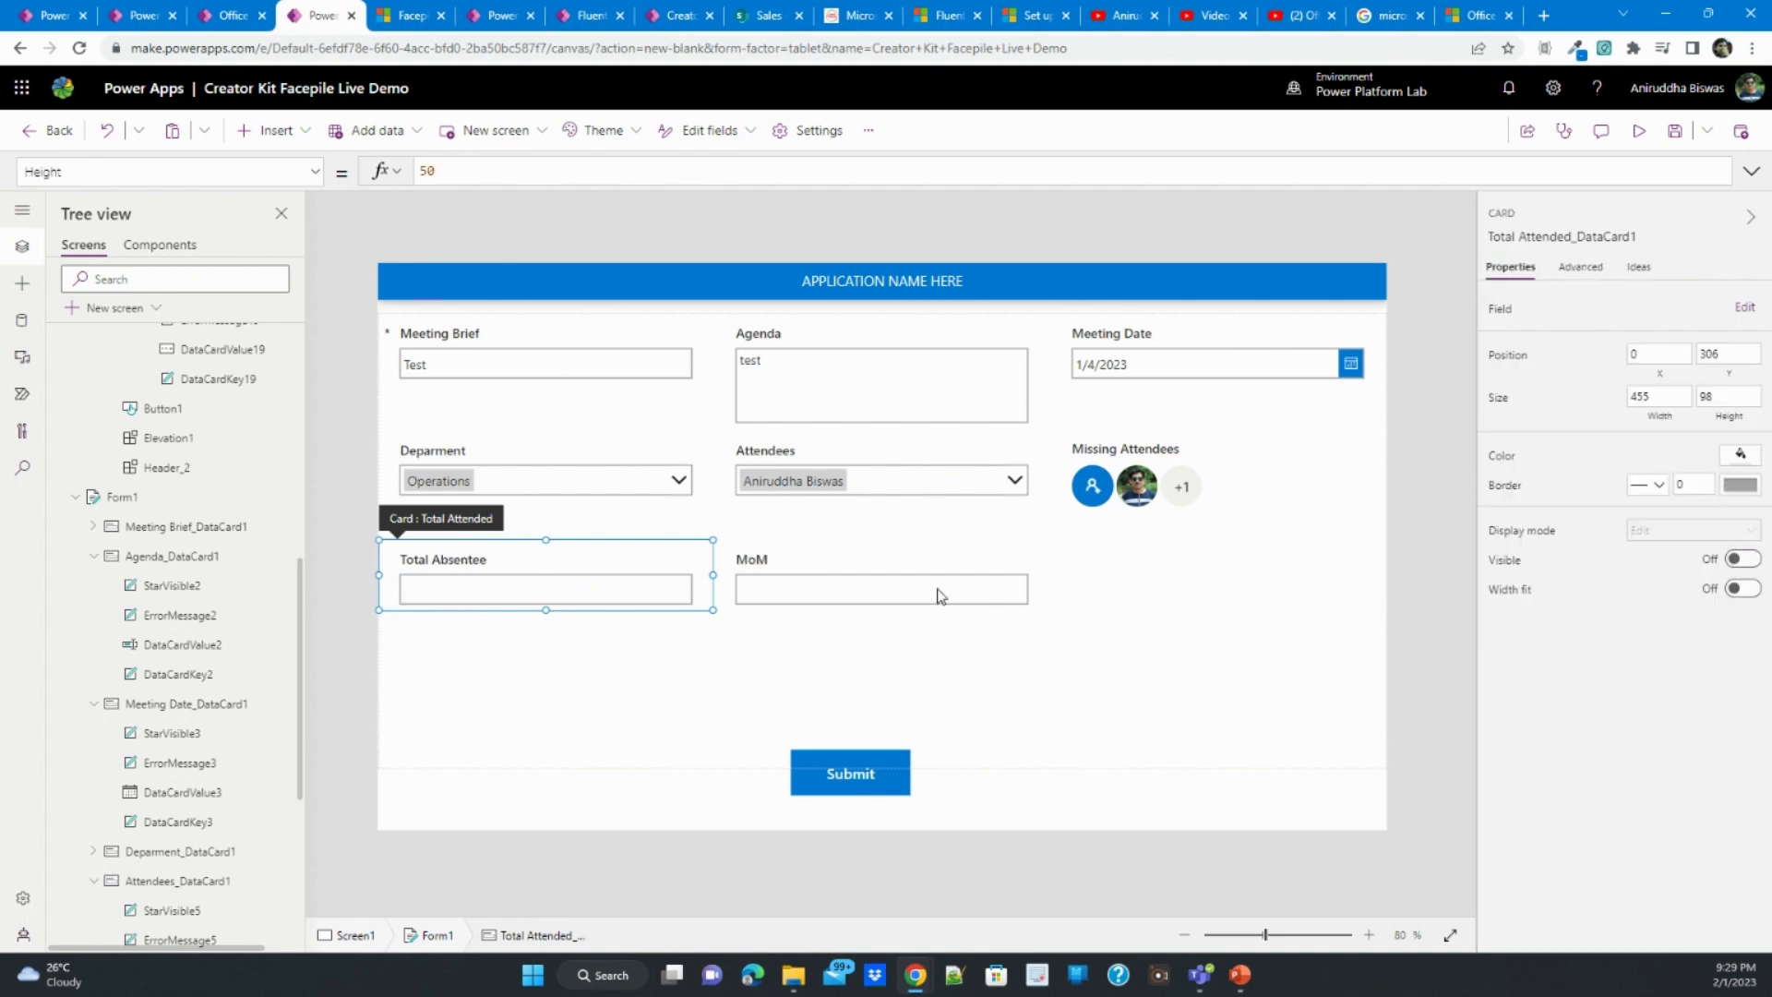
- Unlock the Total Absentee card and set the Default of its text input to CountRows(colMissingAttendees)
click(595, 579)
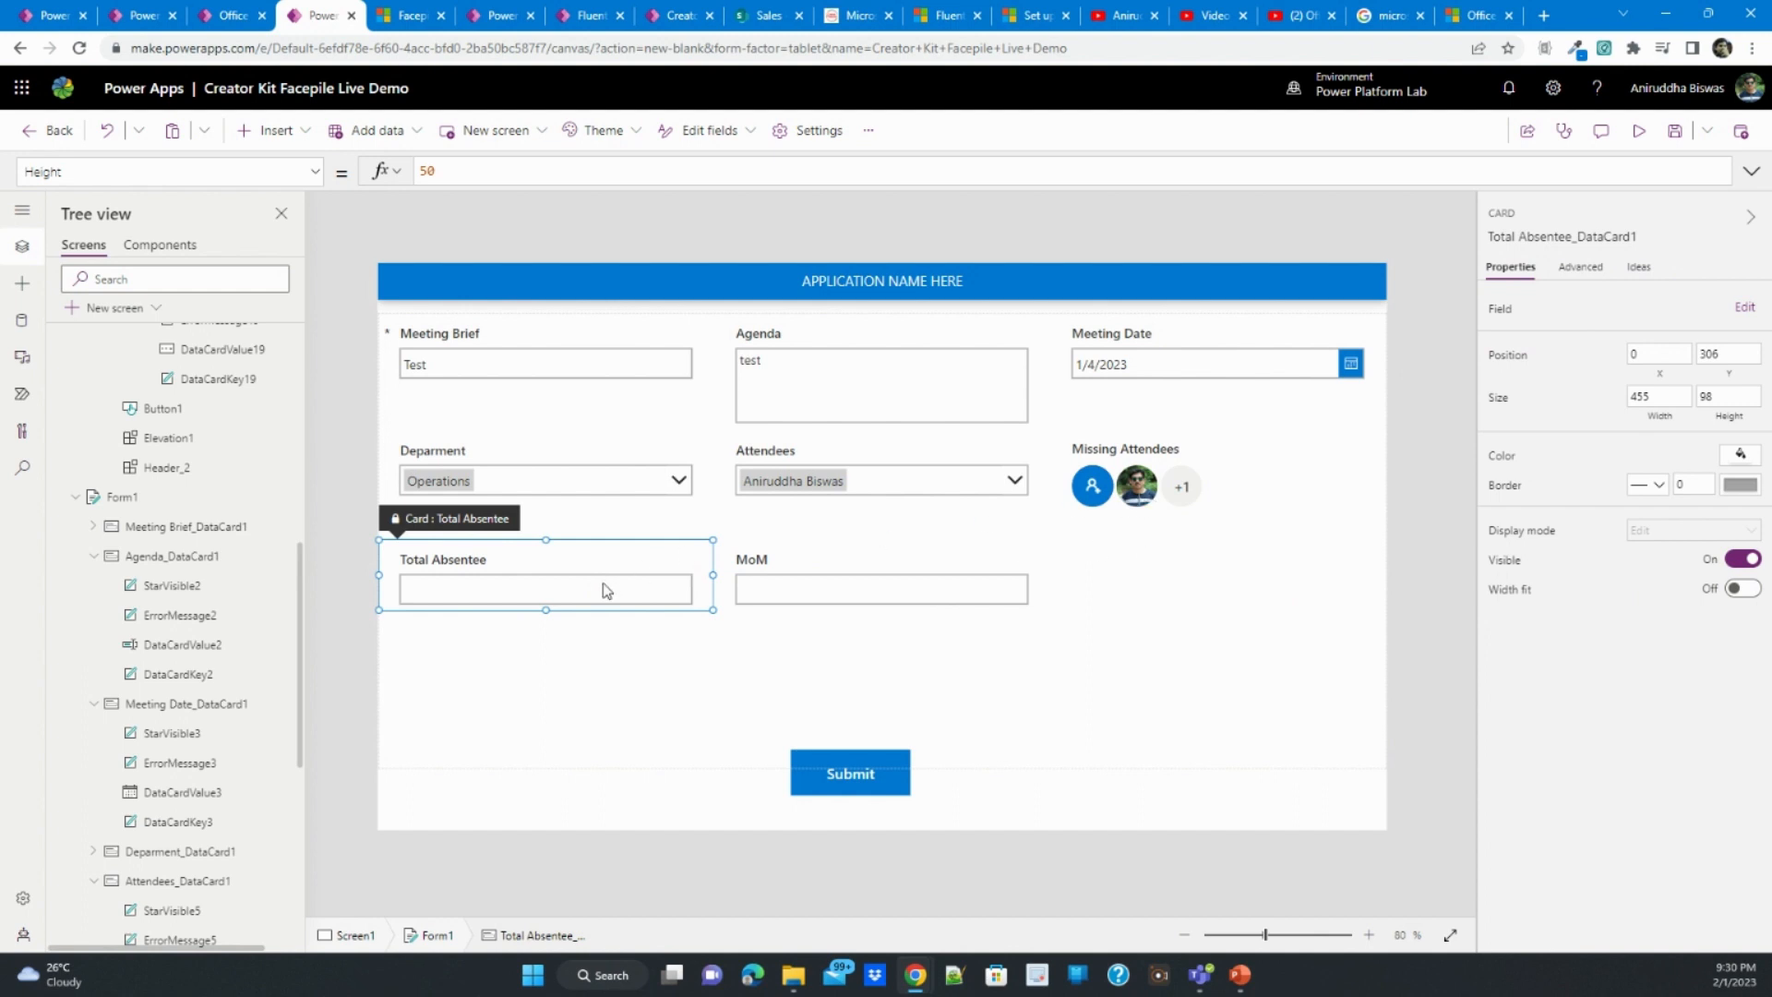
click(606, 591)
click(1582, 266)
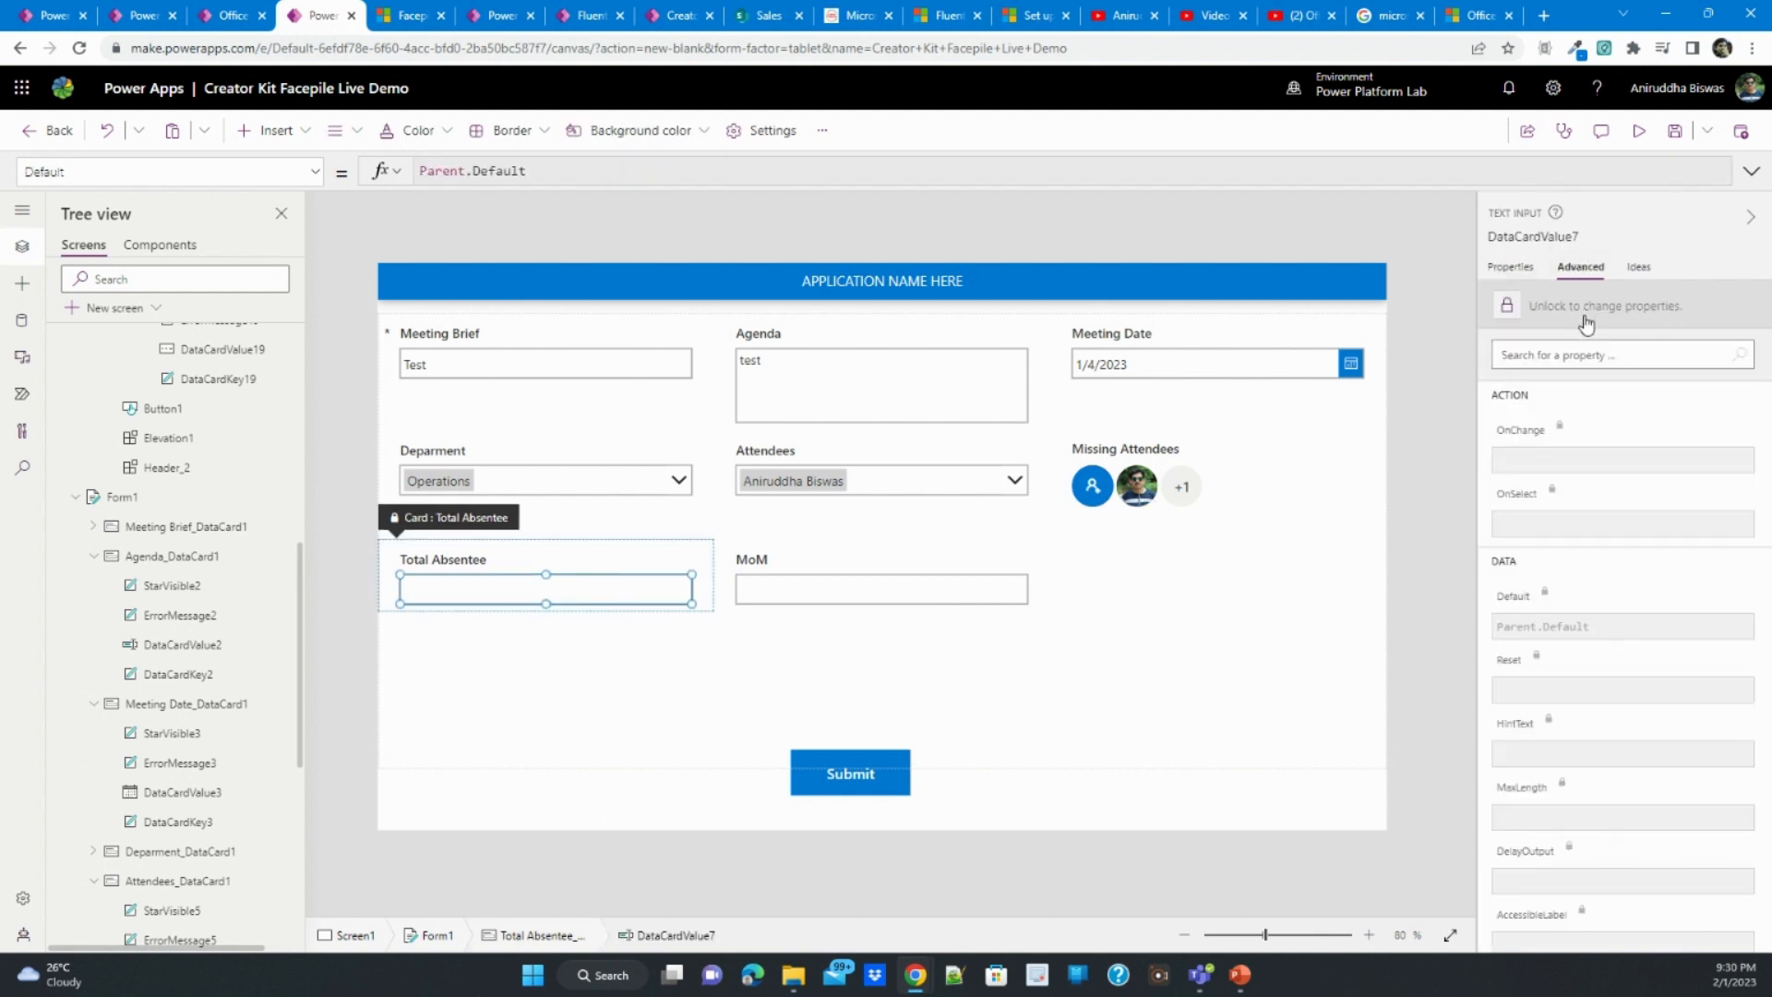
drag(558, 174, 420, 171)
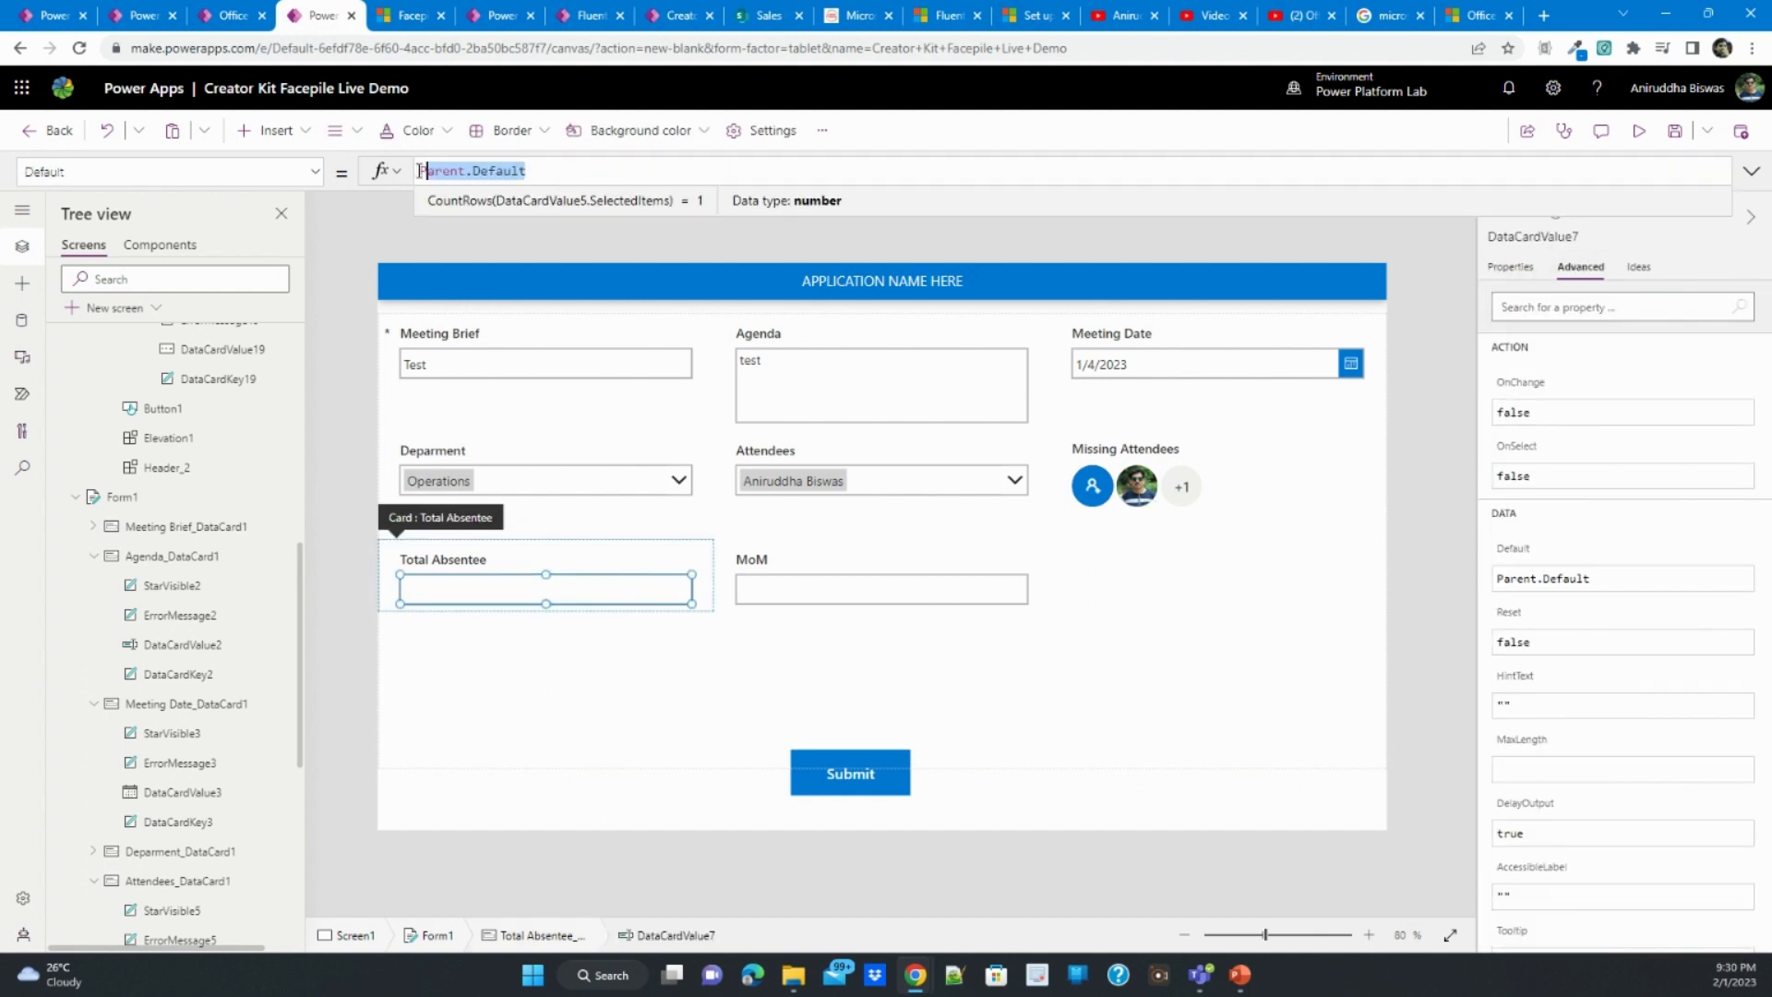
text(count)
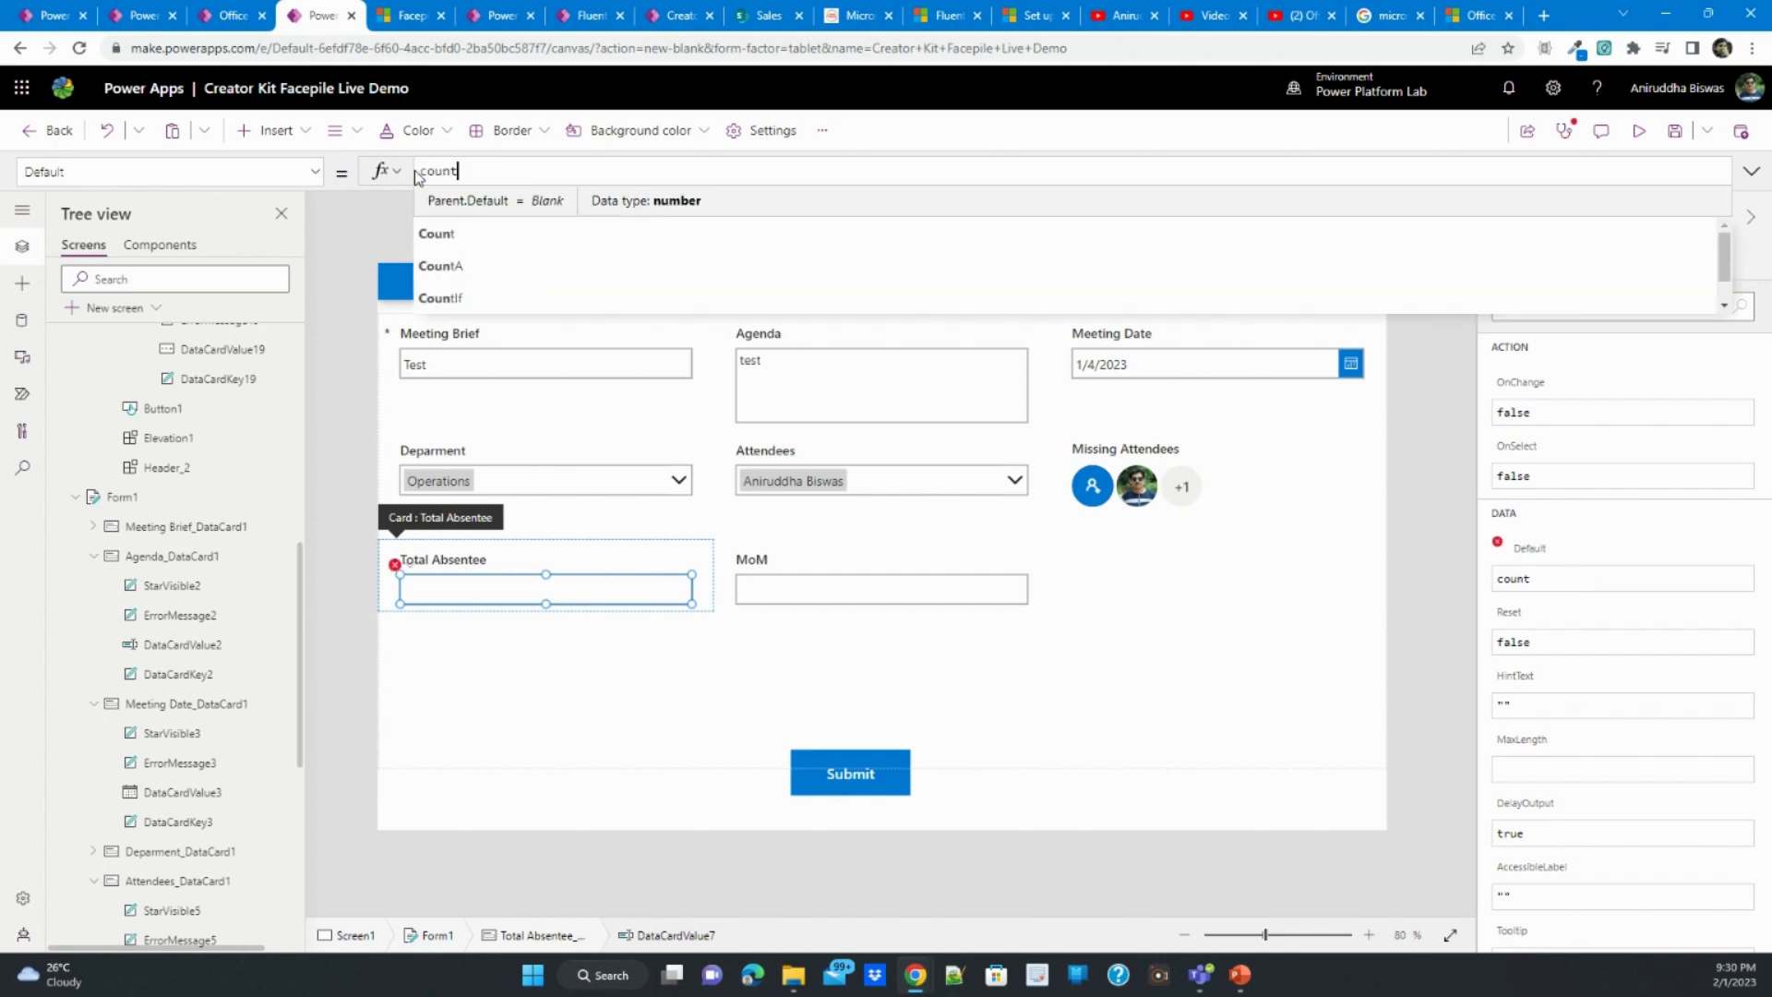
text(ro)
key(Tab)
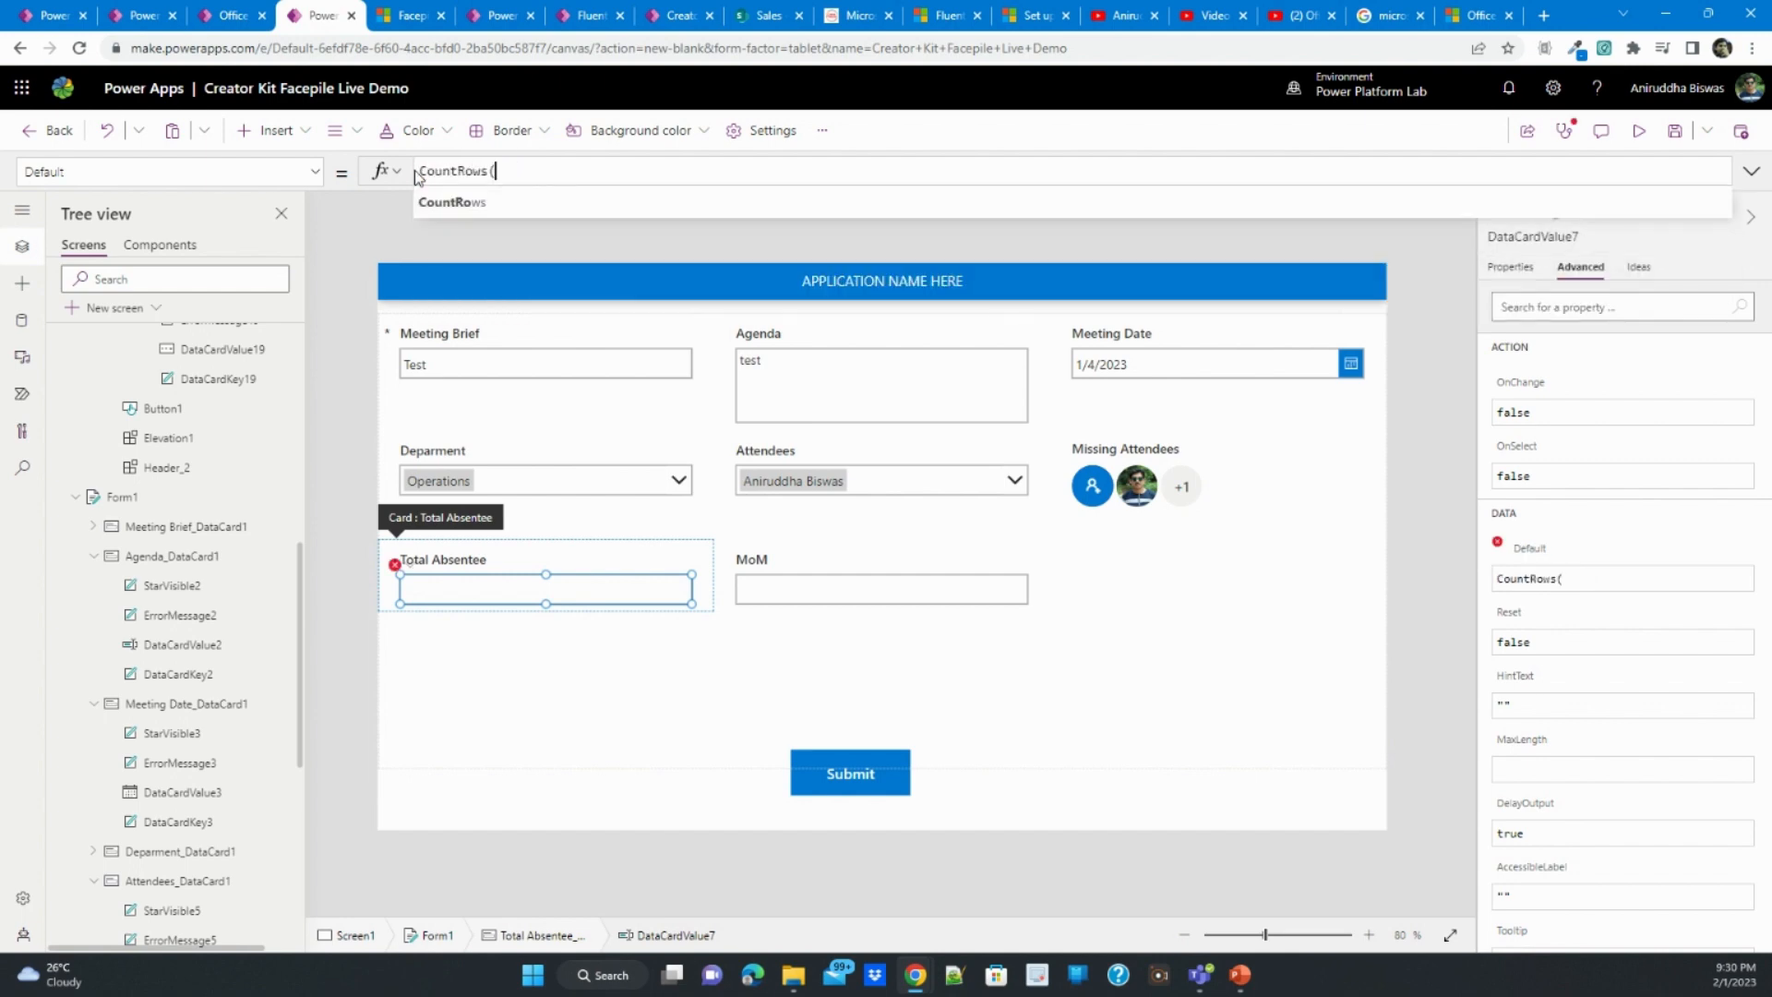
text(col)
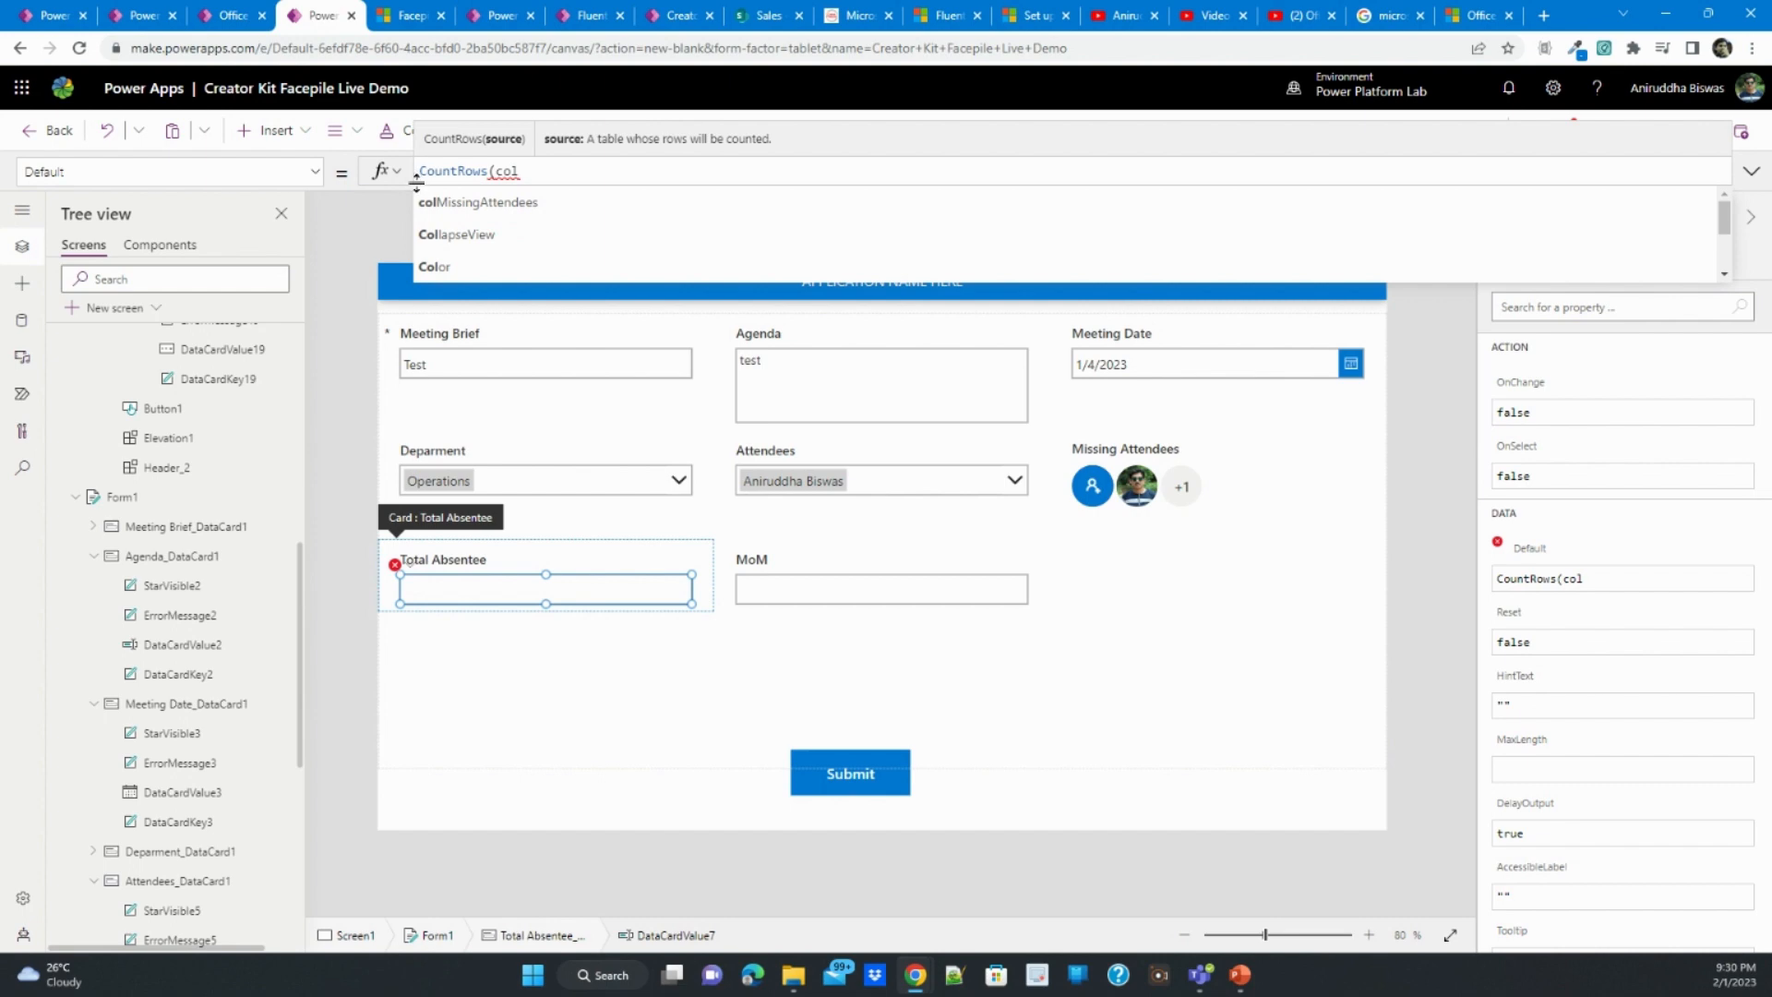
click(437, 202)
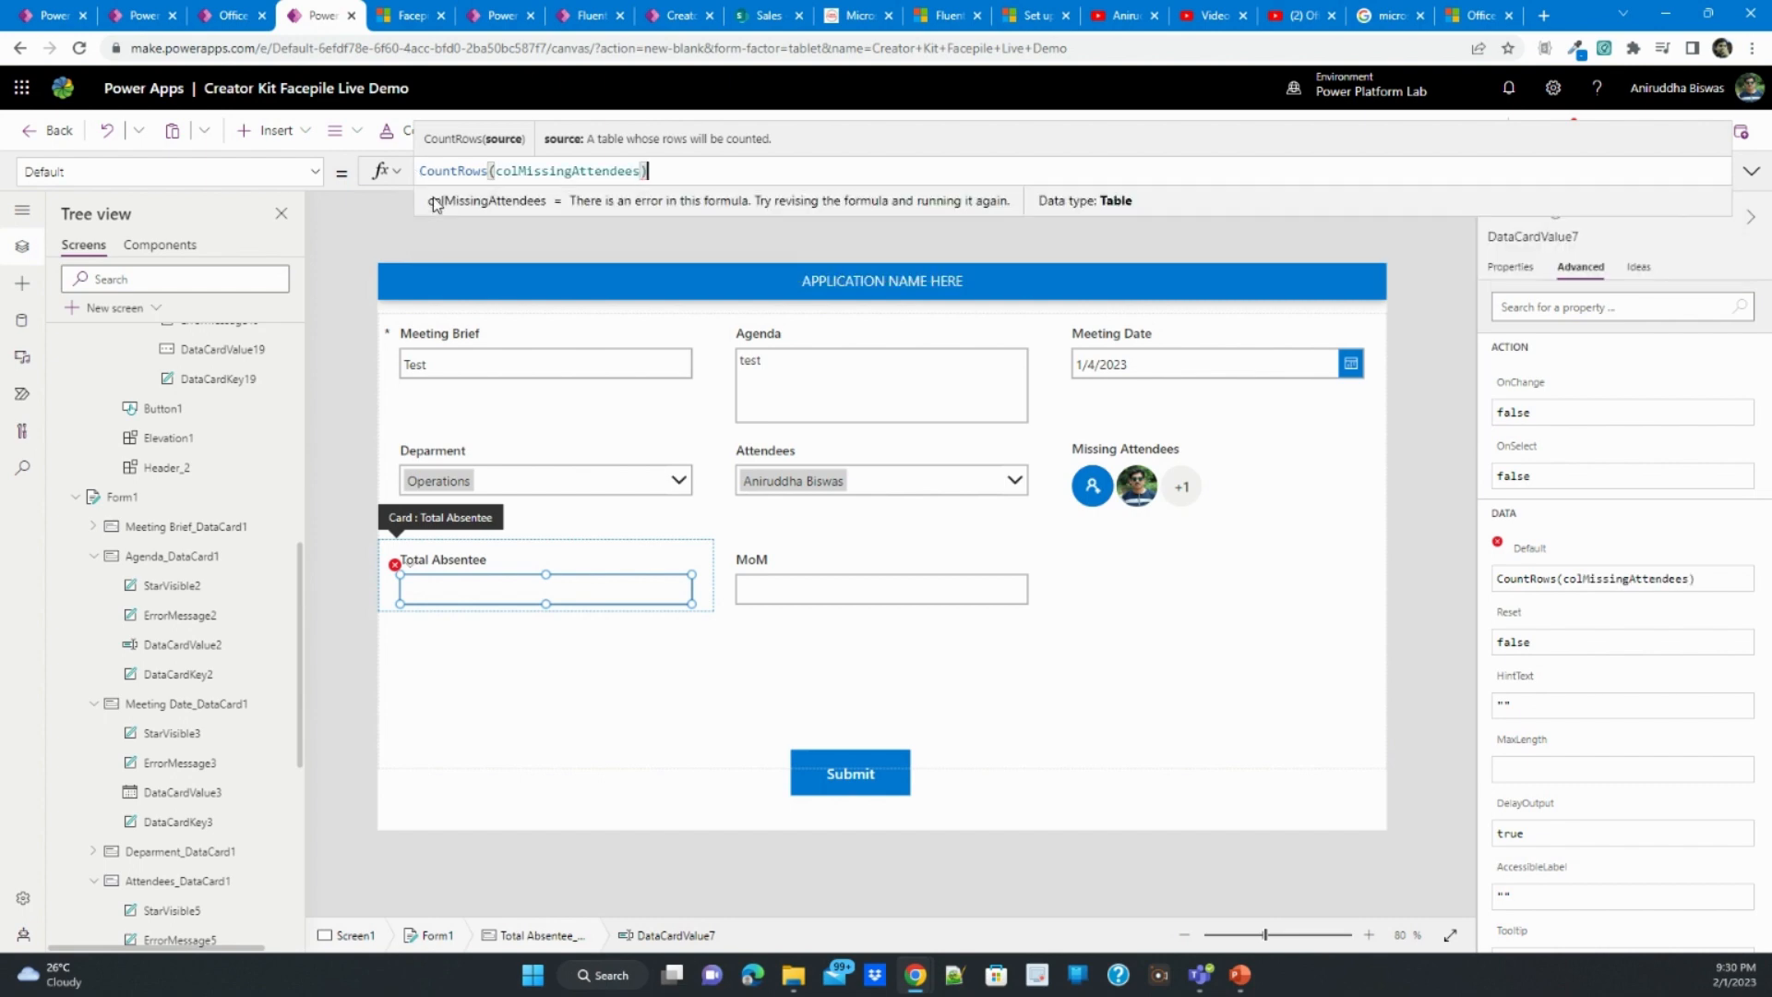
click(462, 696)
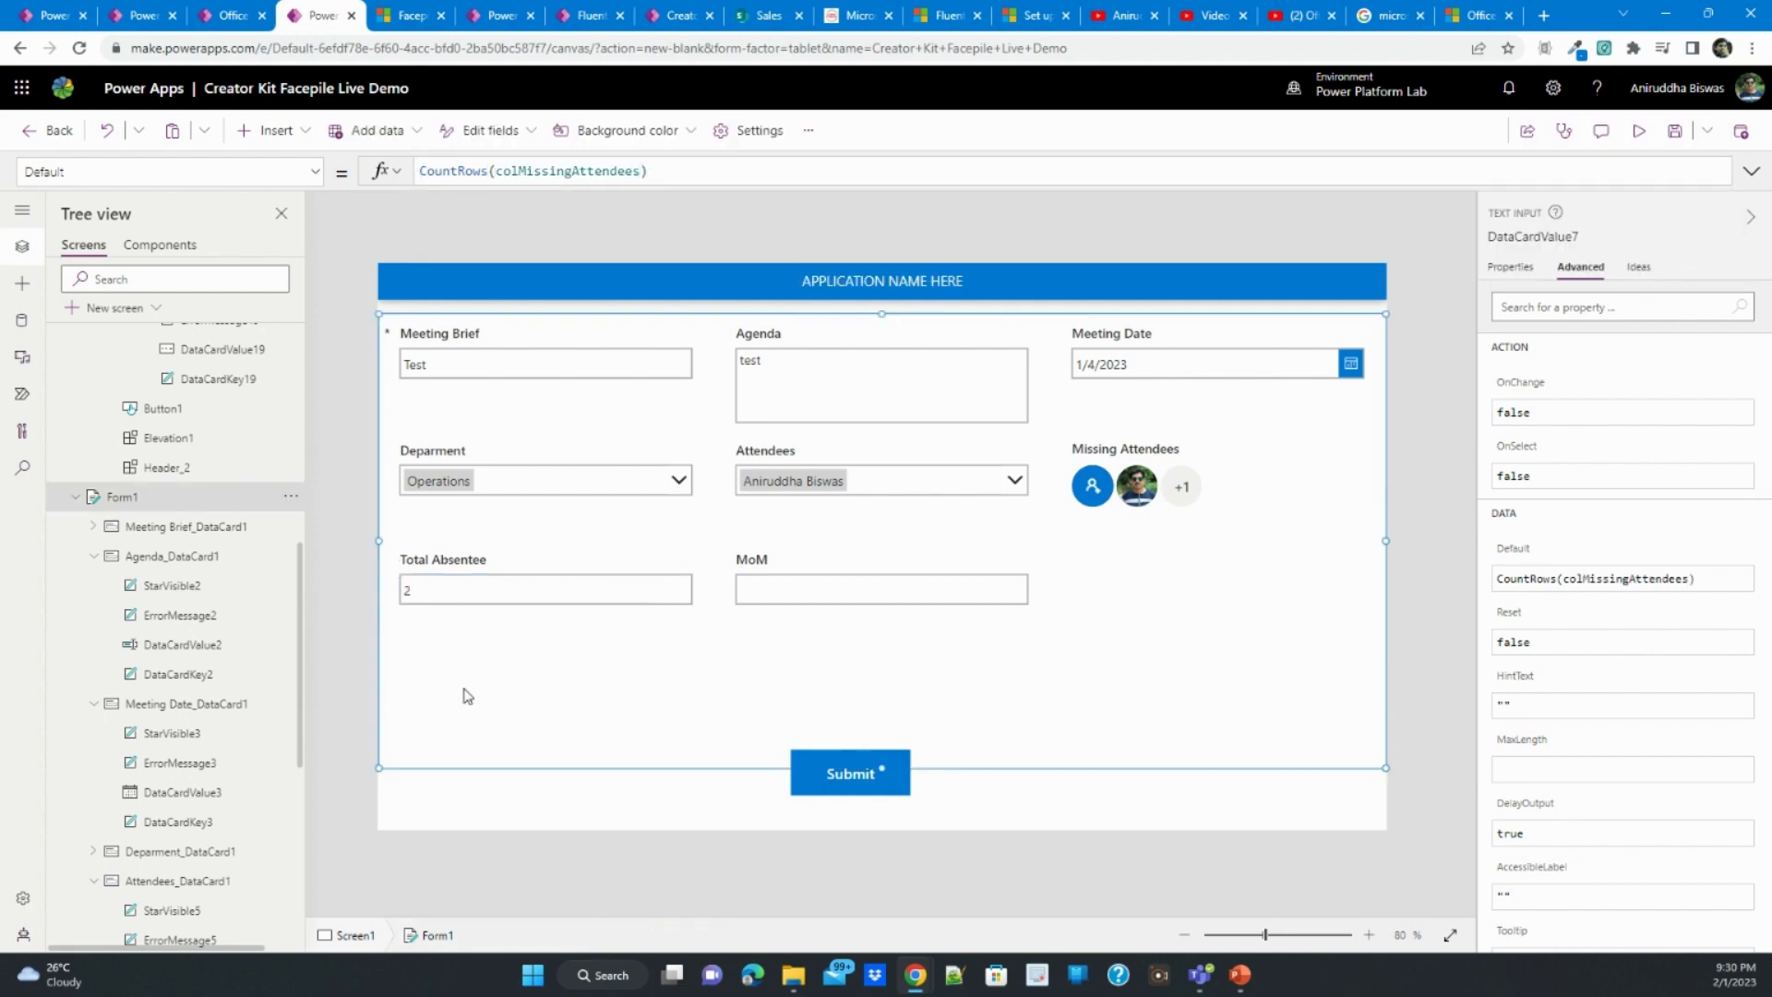
- Hide the Total Absentee card by turning off its Visible property
click(514, 566)
click(1510, 268)
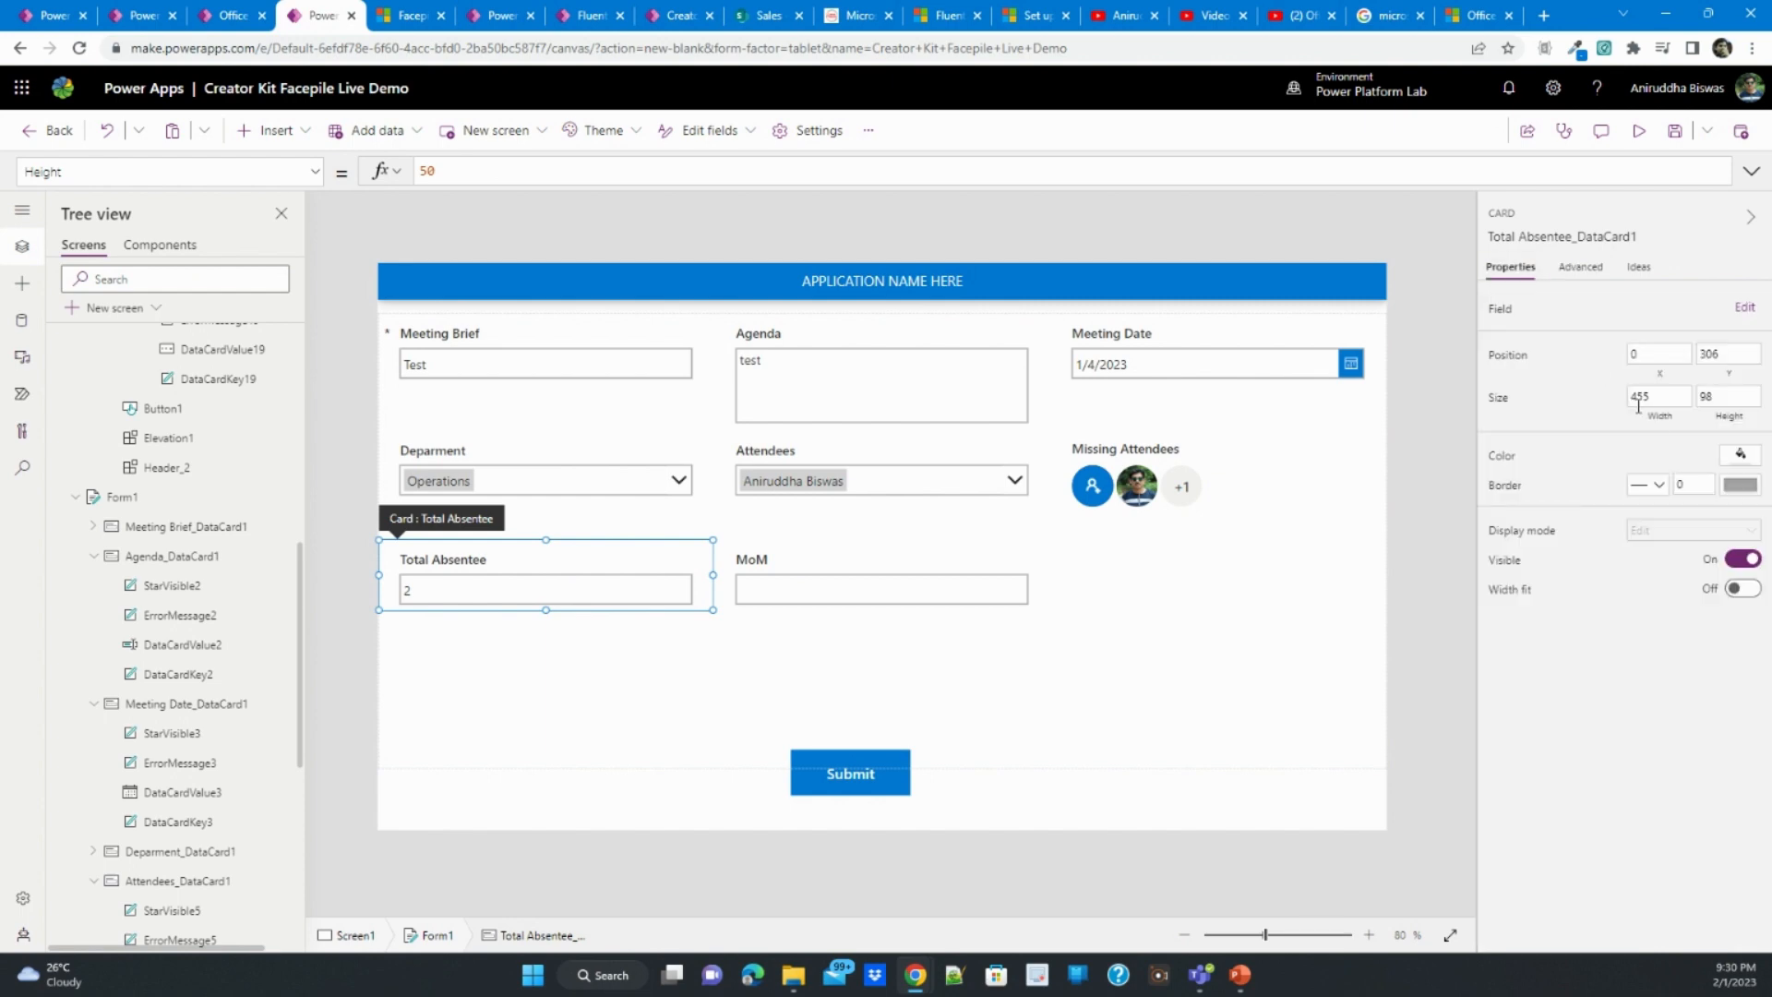
click(1738, 561)
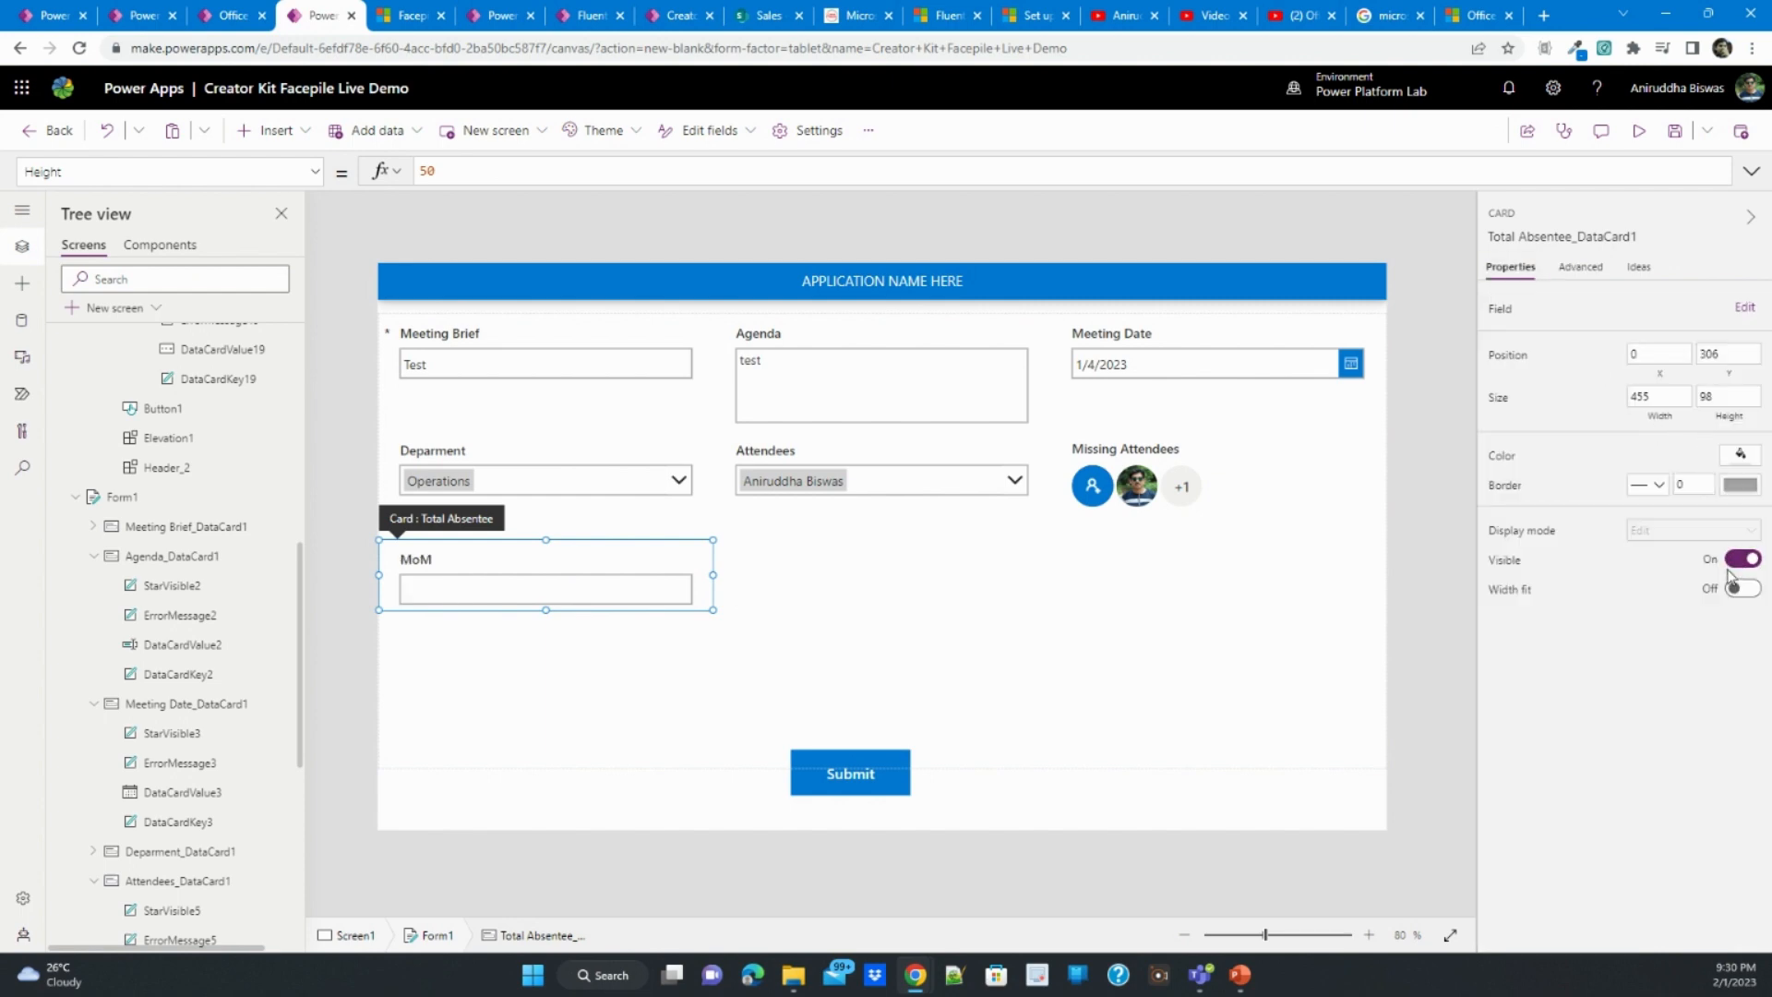
click(1043, 691)
- Widen the MoM card to the full form width and make its text input a taller Multiline field
click(562, 585)
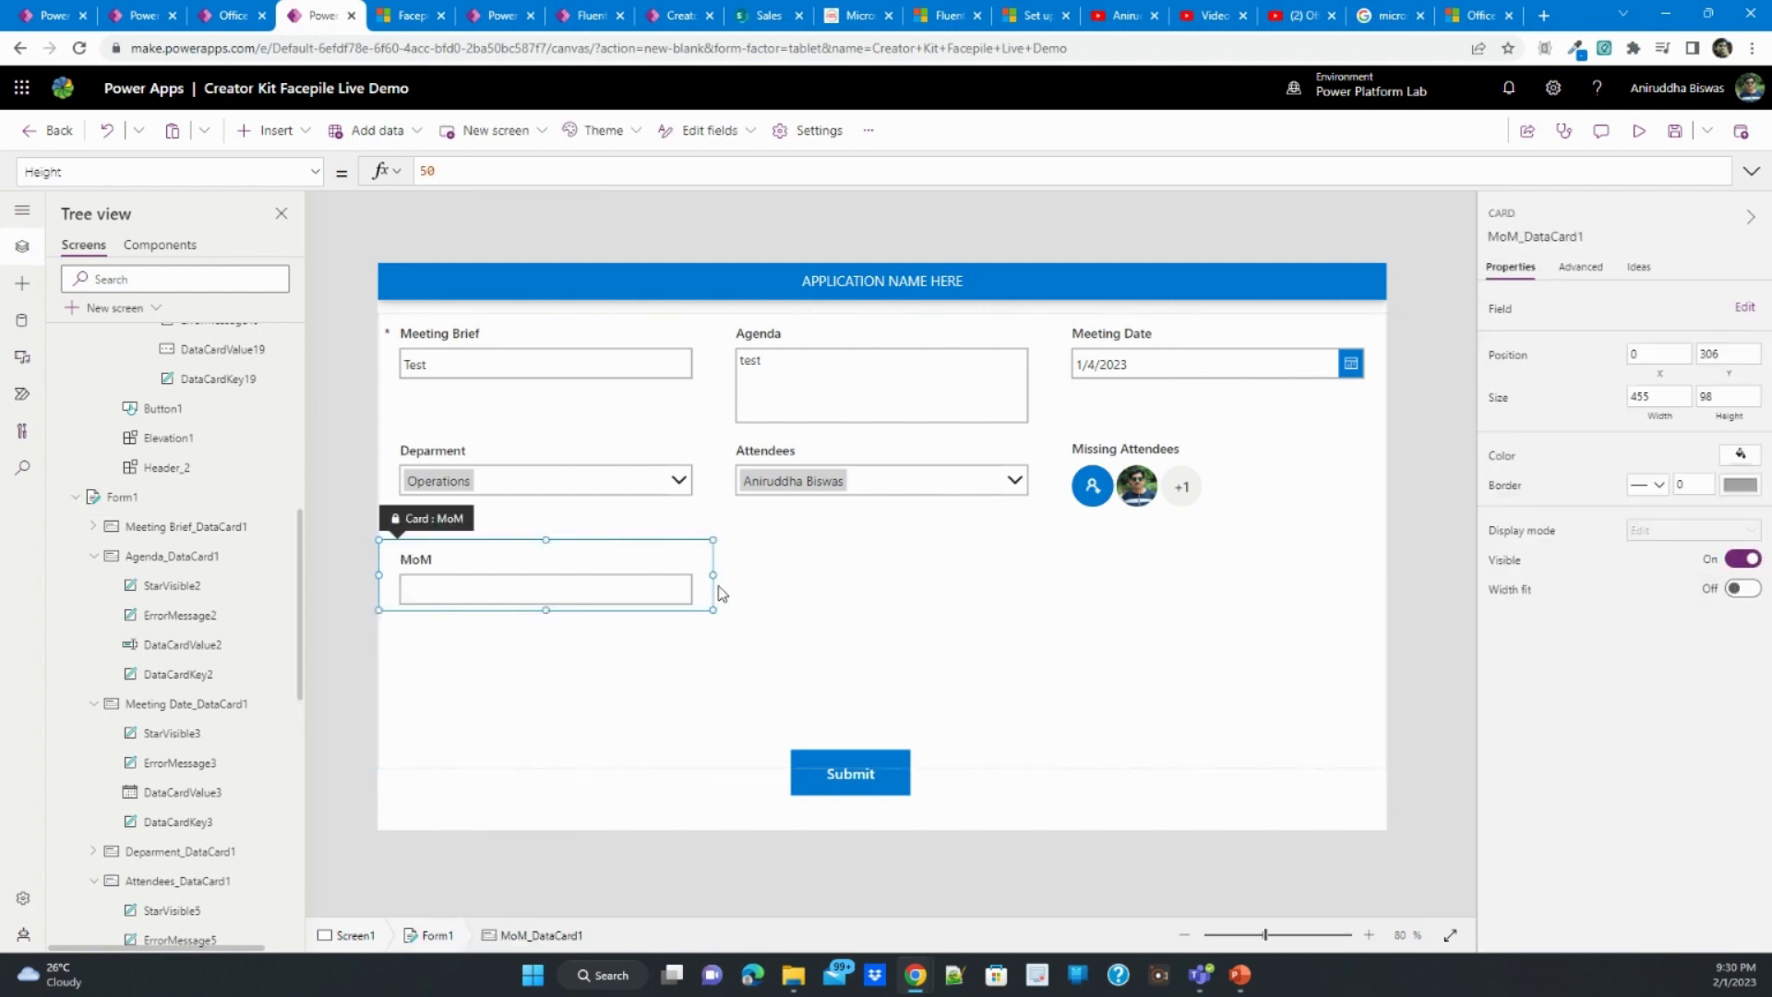
drag(715, 577, 1332, 584)
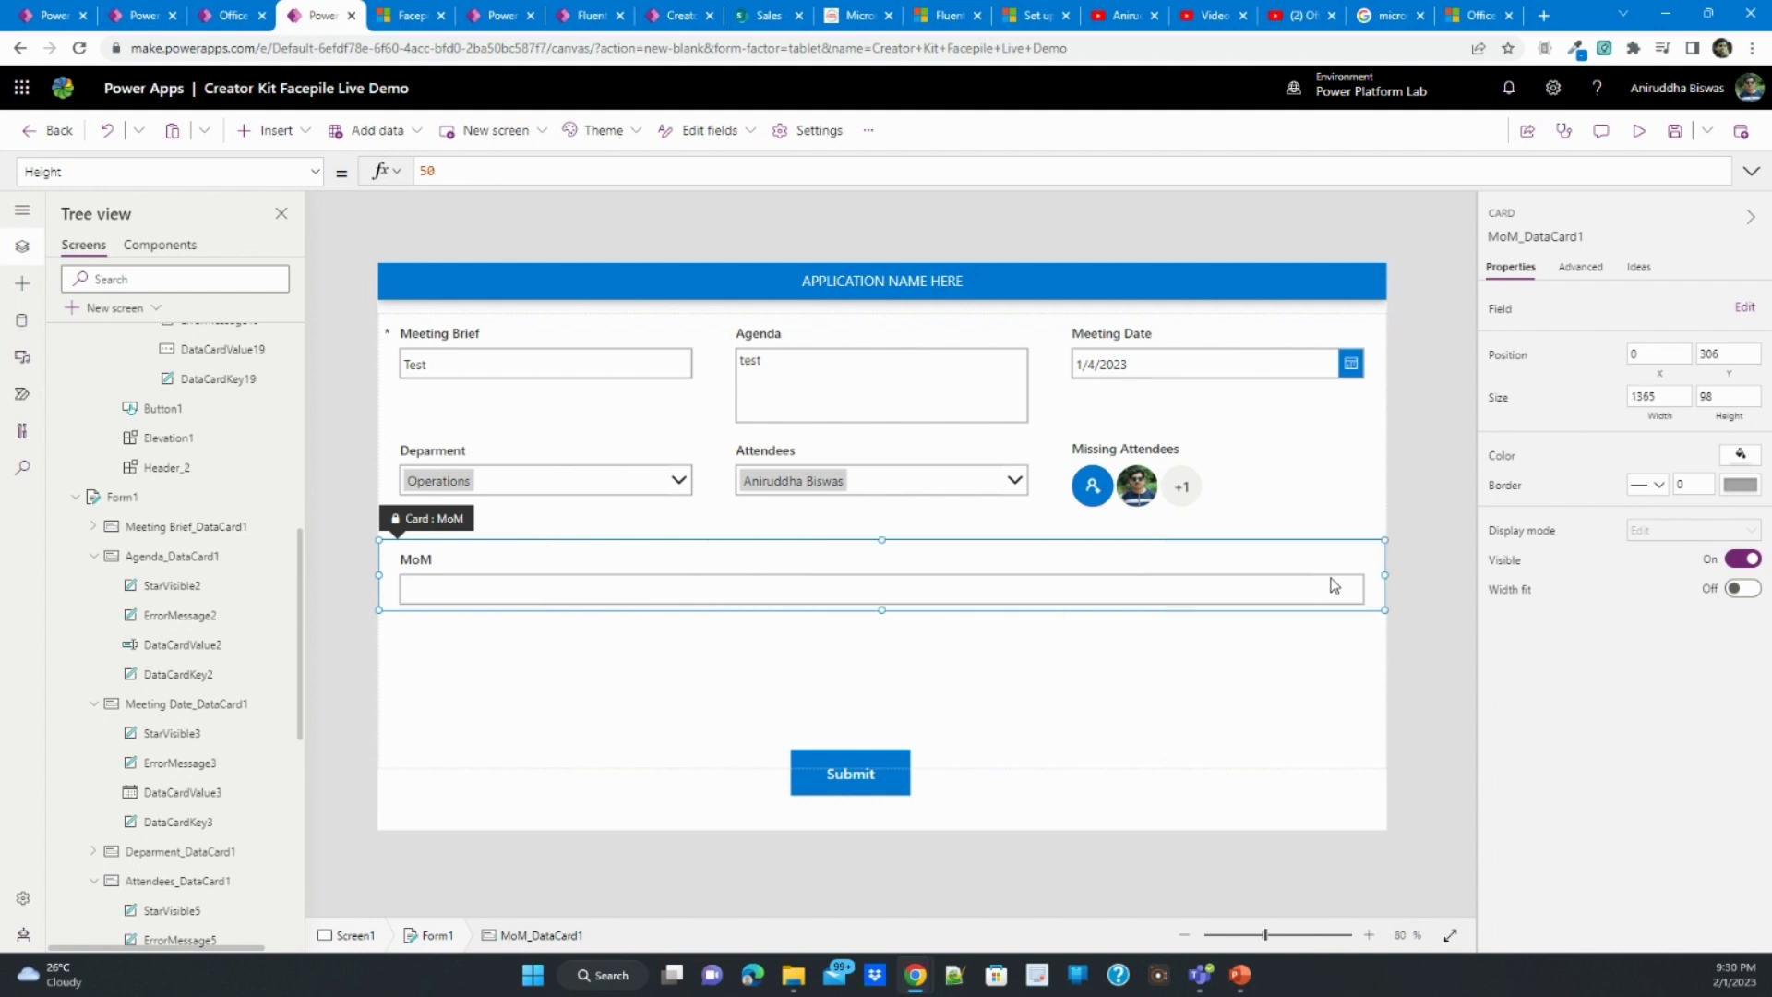
click(884, 598)
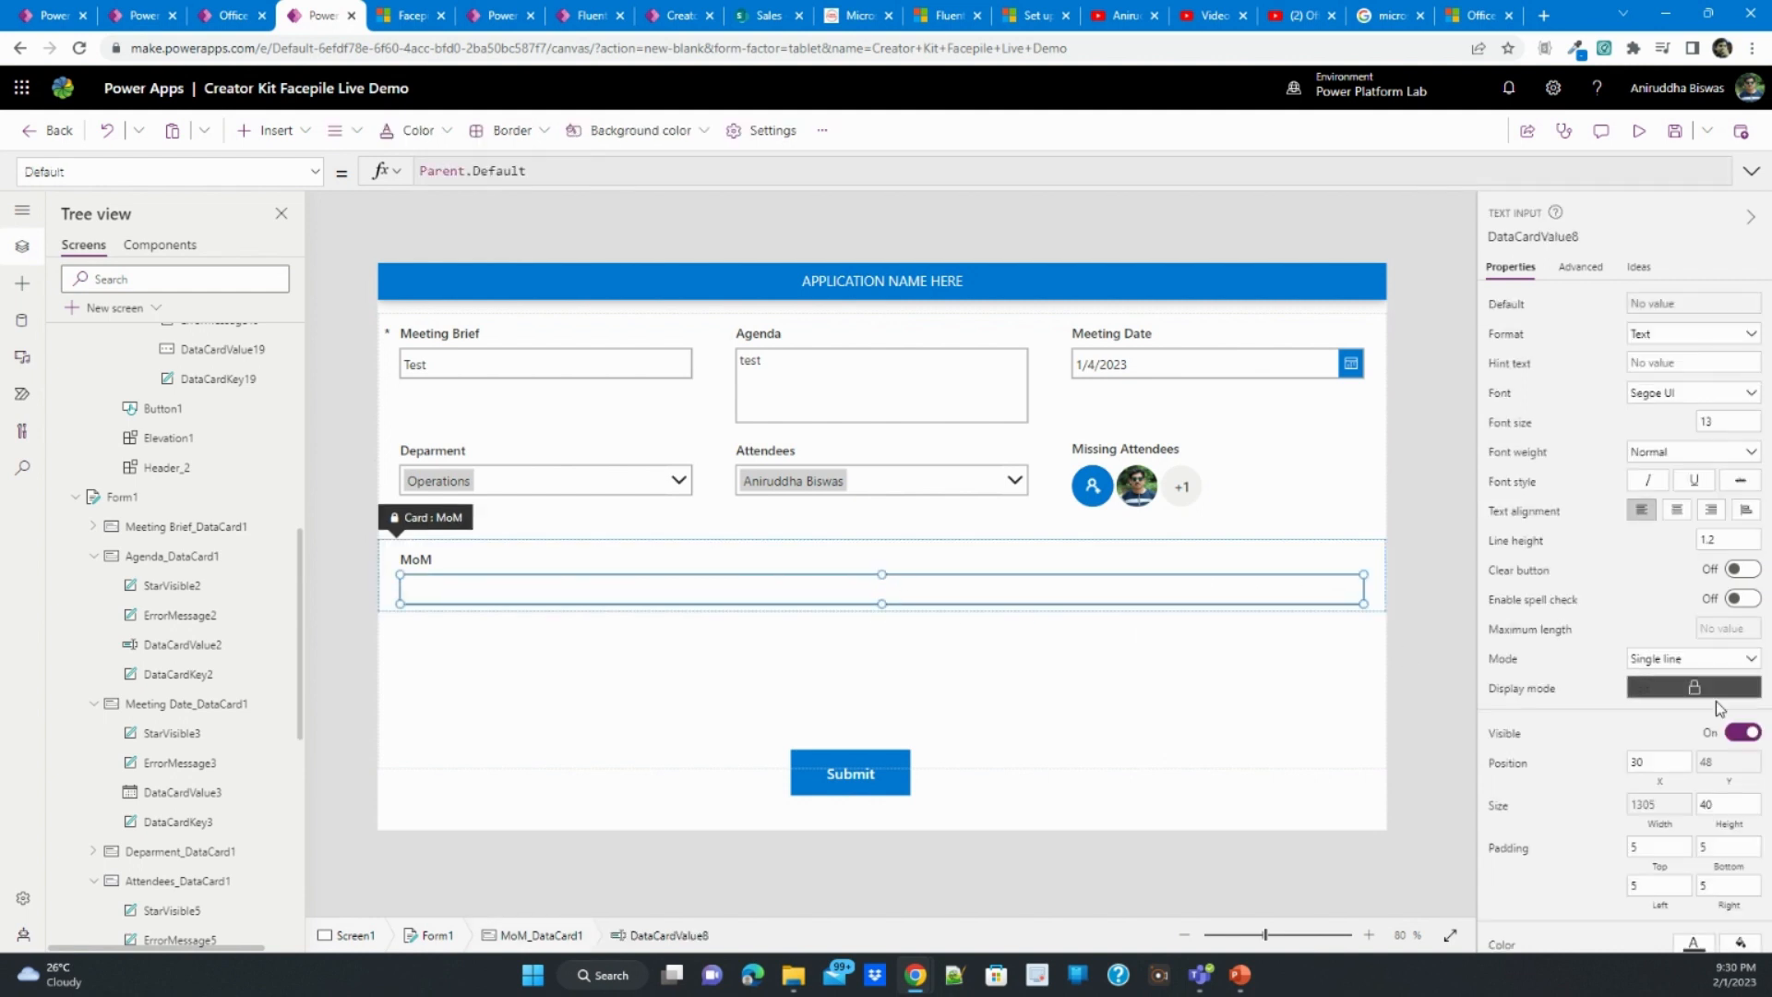
click(1673, 663)
click(1667, 692)
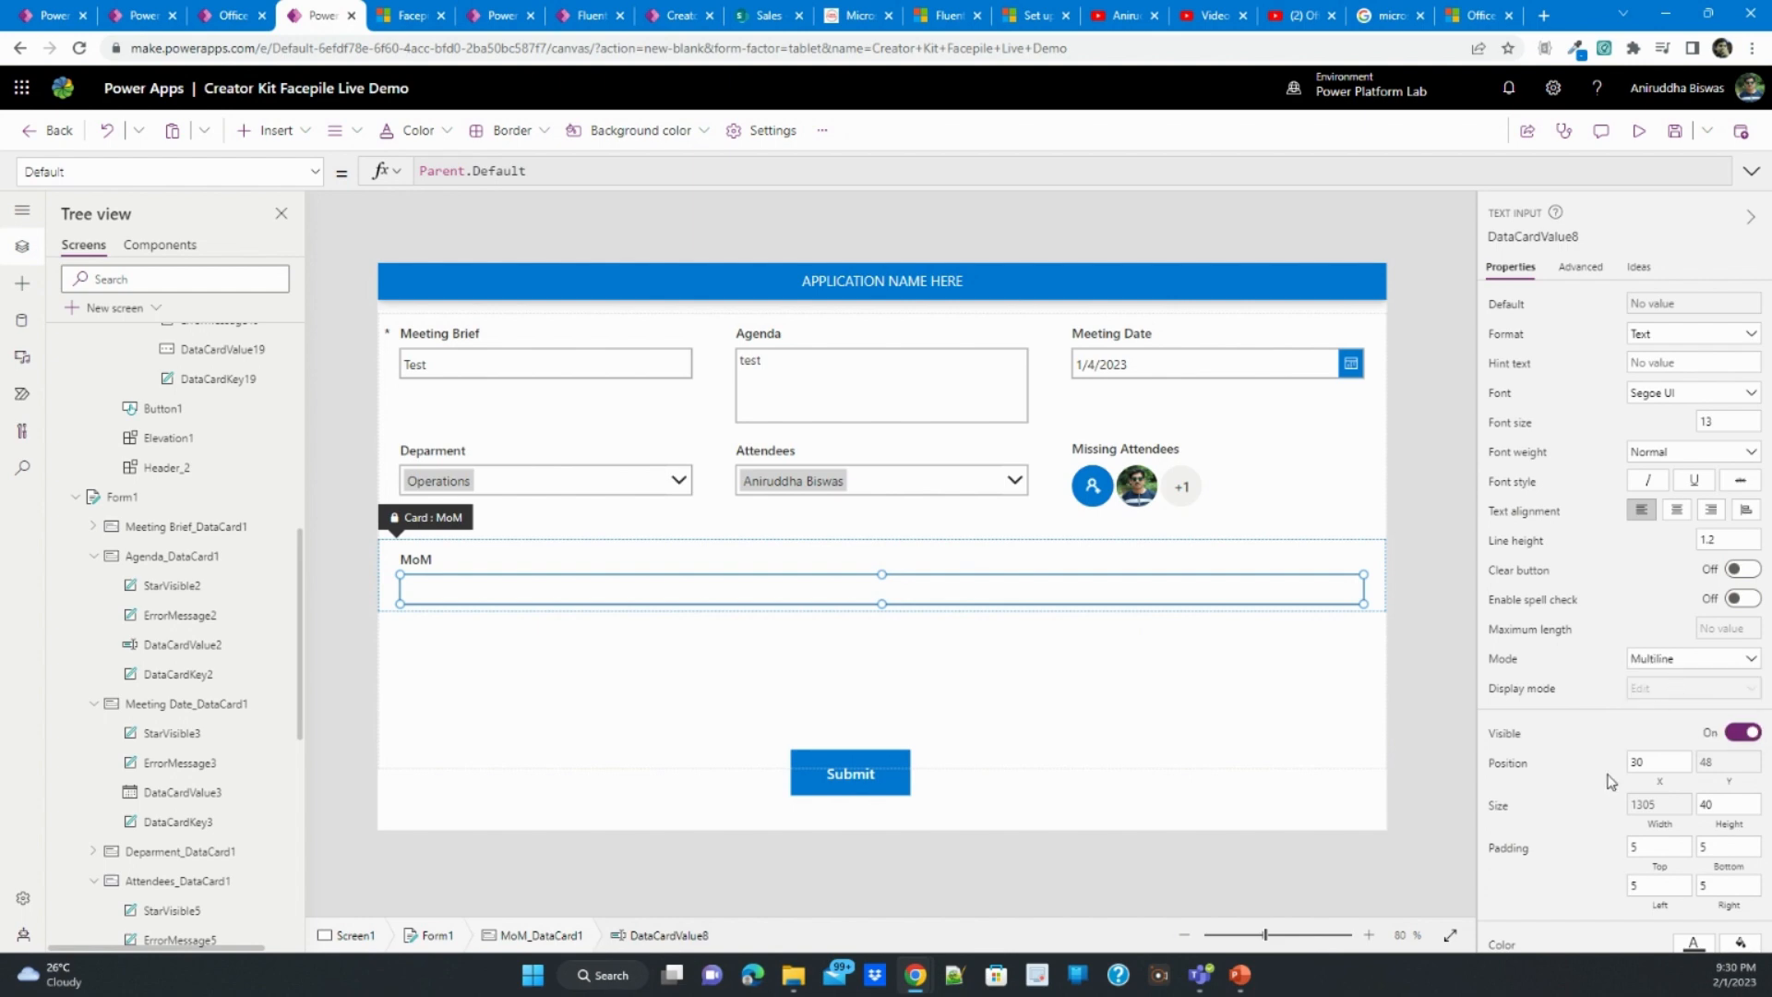
scroll(1622, 776, down, 3)
click(1022, 805)
- Preview the app, enter Test MOM as the MoM and submit the meeting record
click(876, 787)
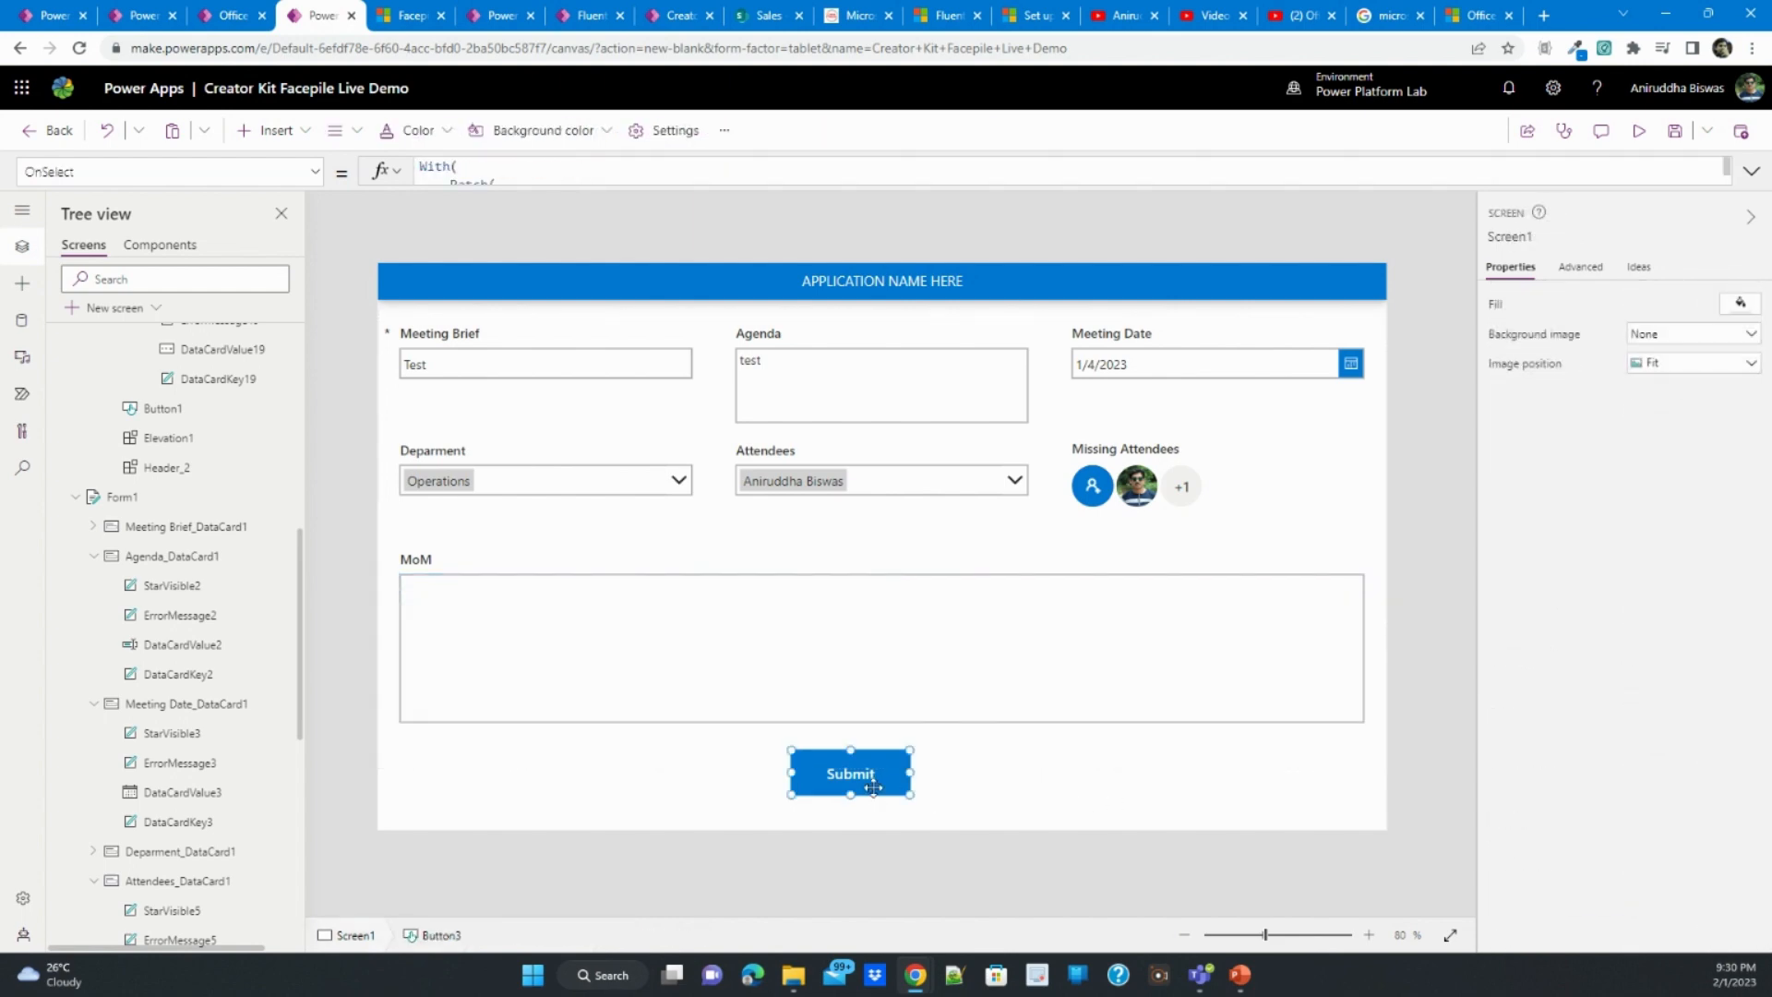
click(1639, 130)
click(1100, 631)
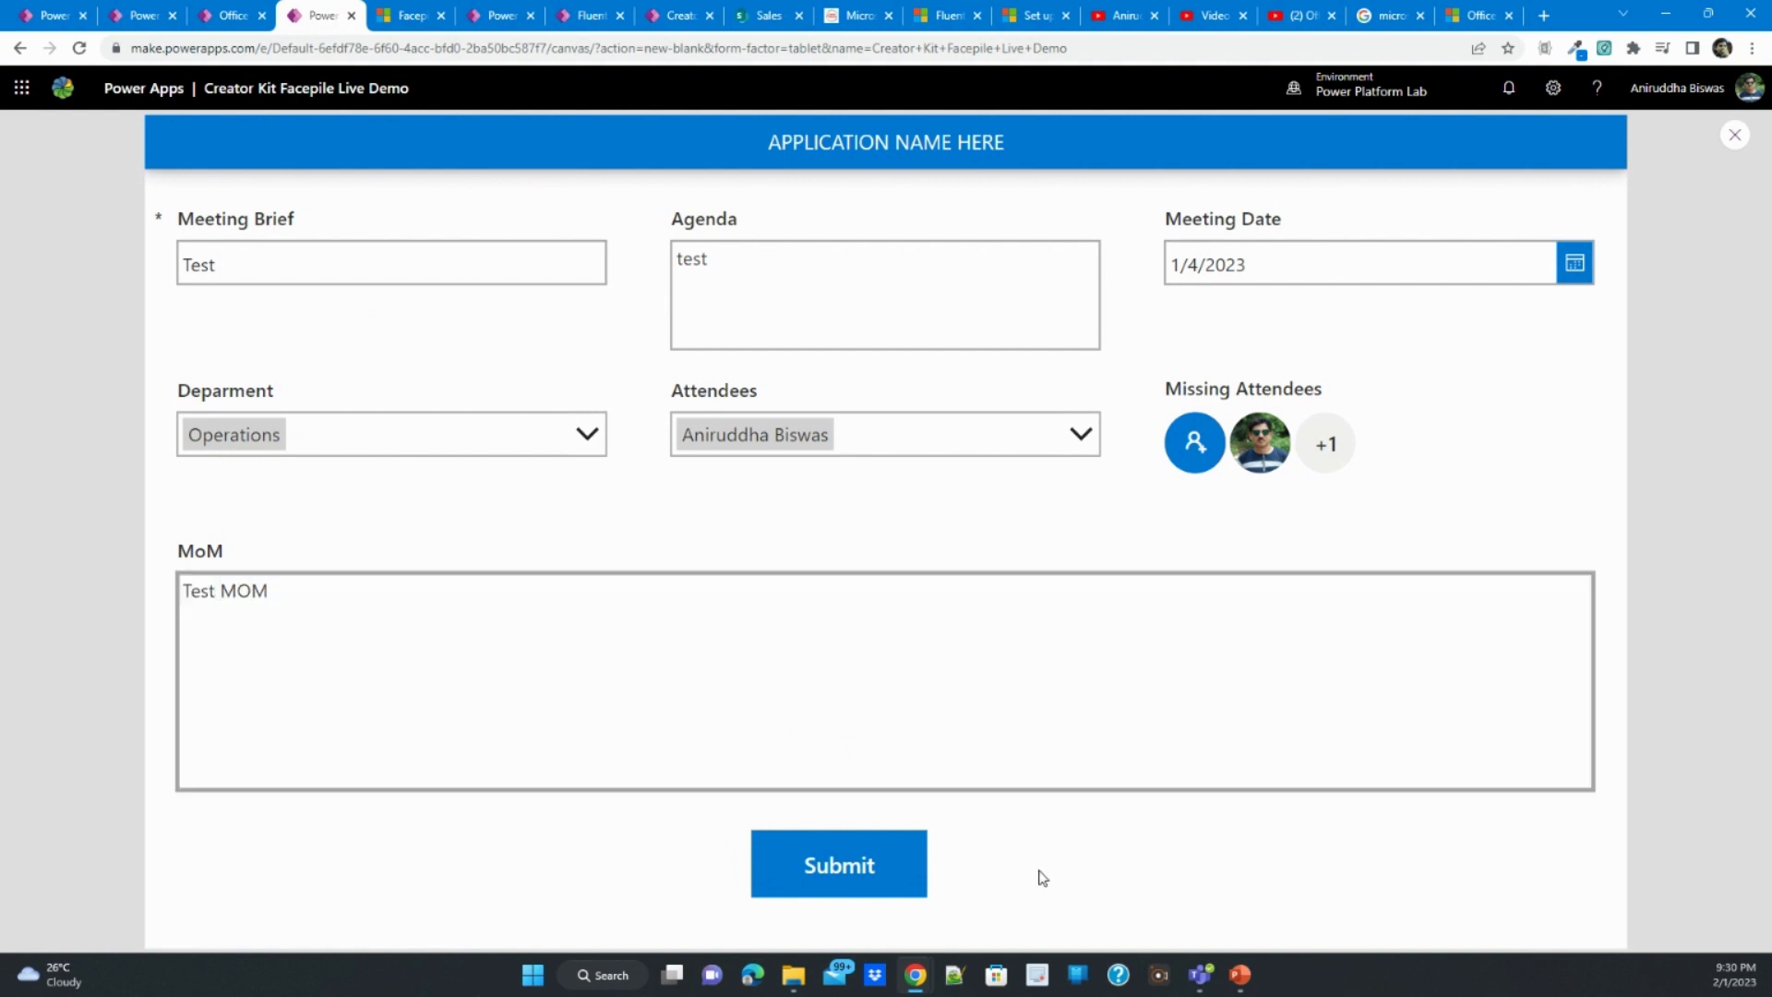
click(858, 869)
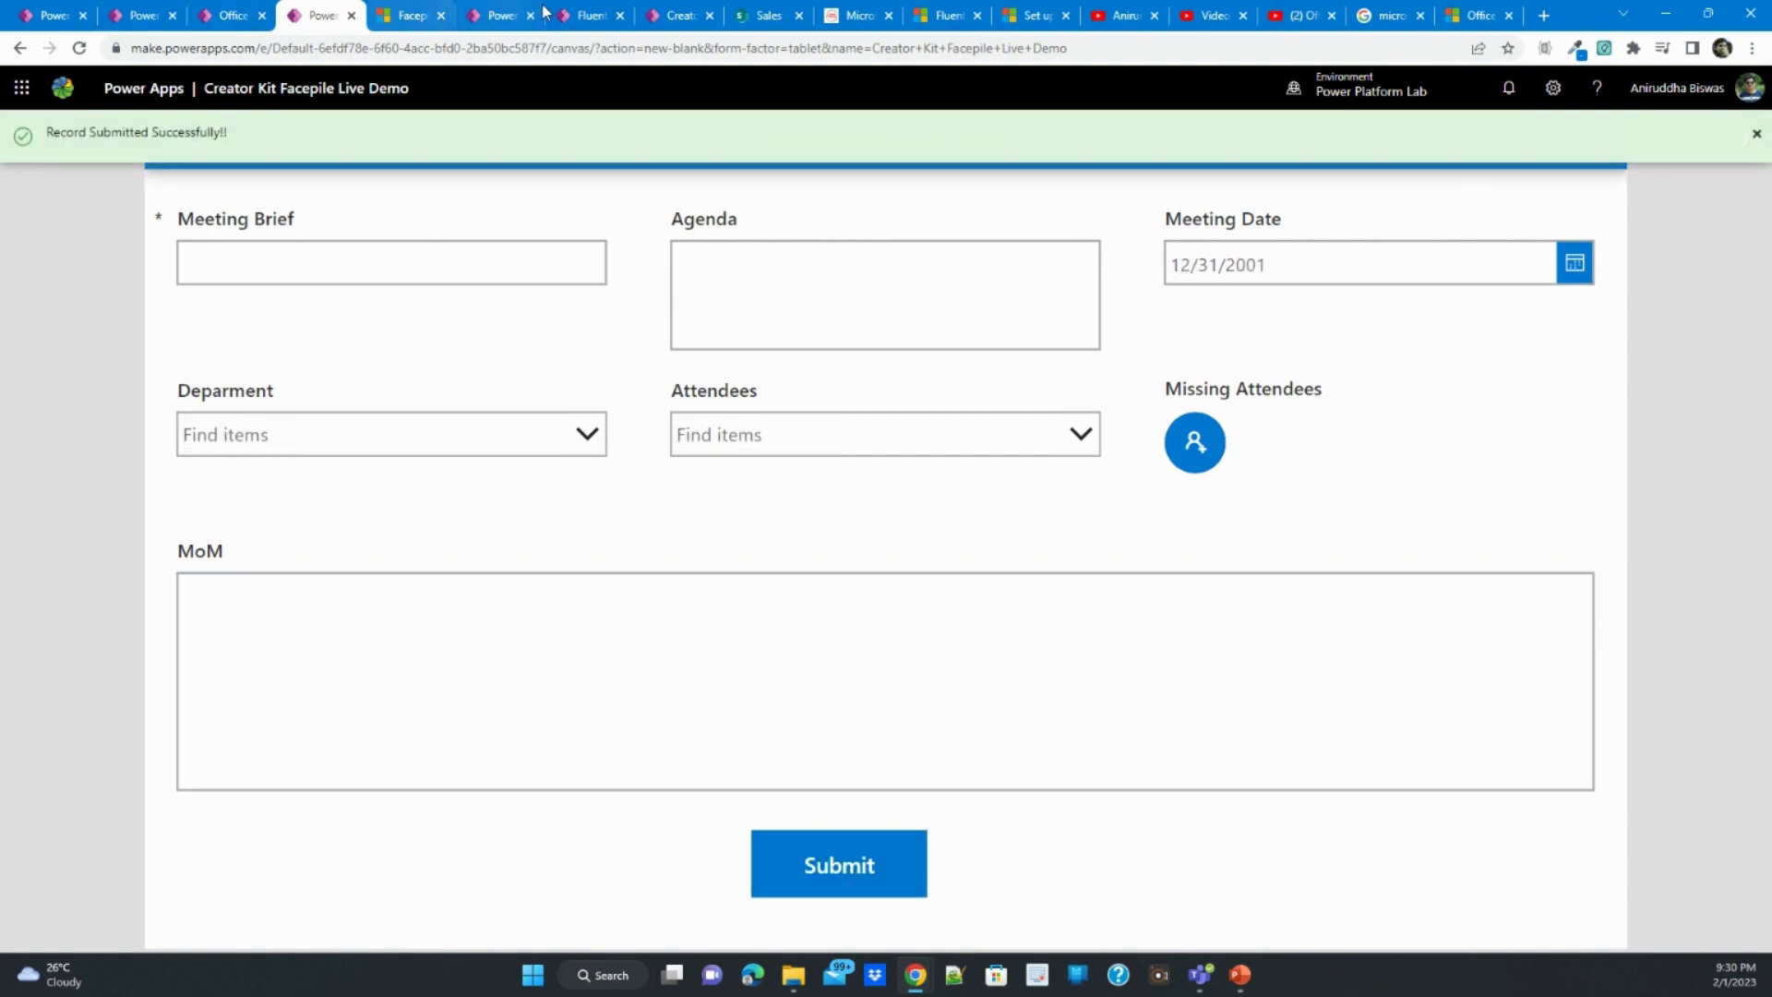
- Switch to the Sales SharePoint site, refresh the Meeting Attendance List to check the submitted record, and open the Meeting Absentees List
click(763, 13)
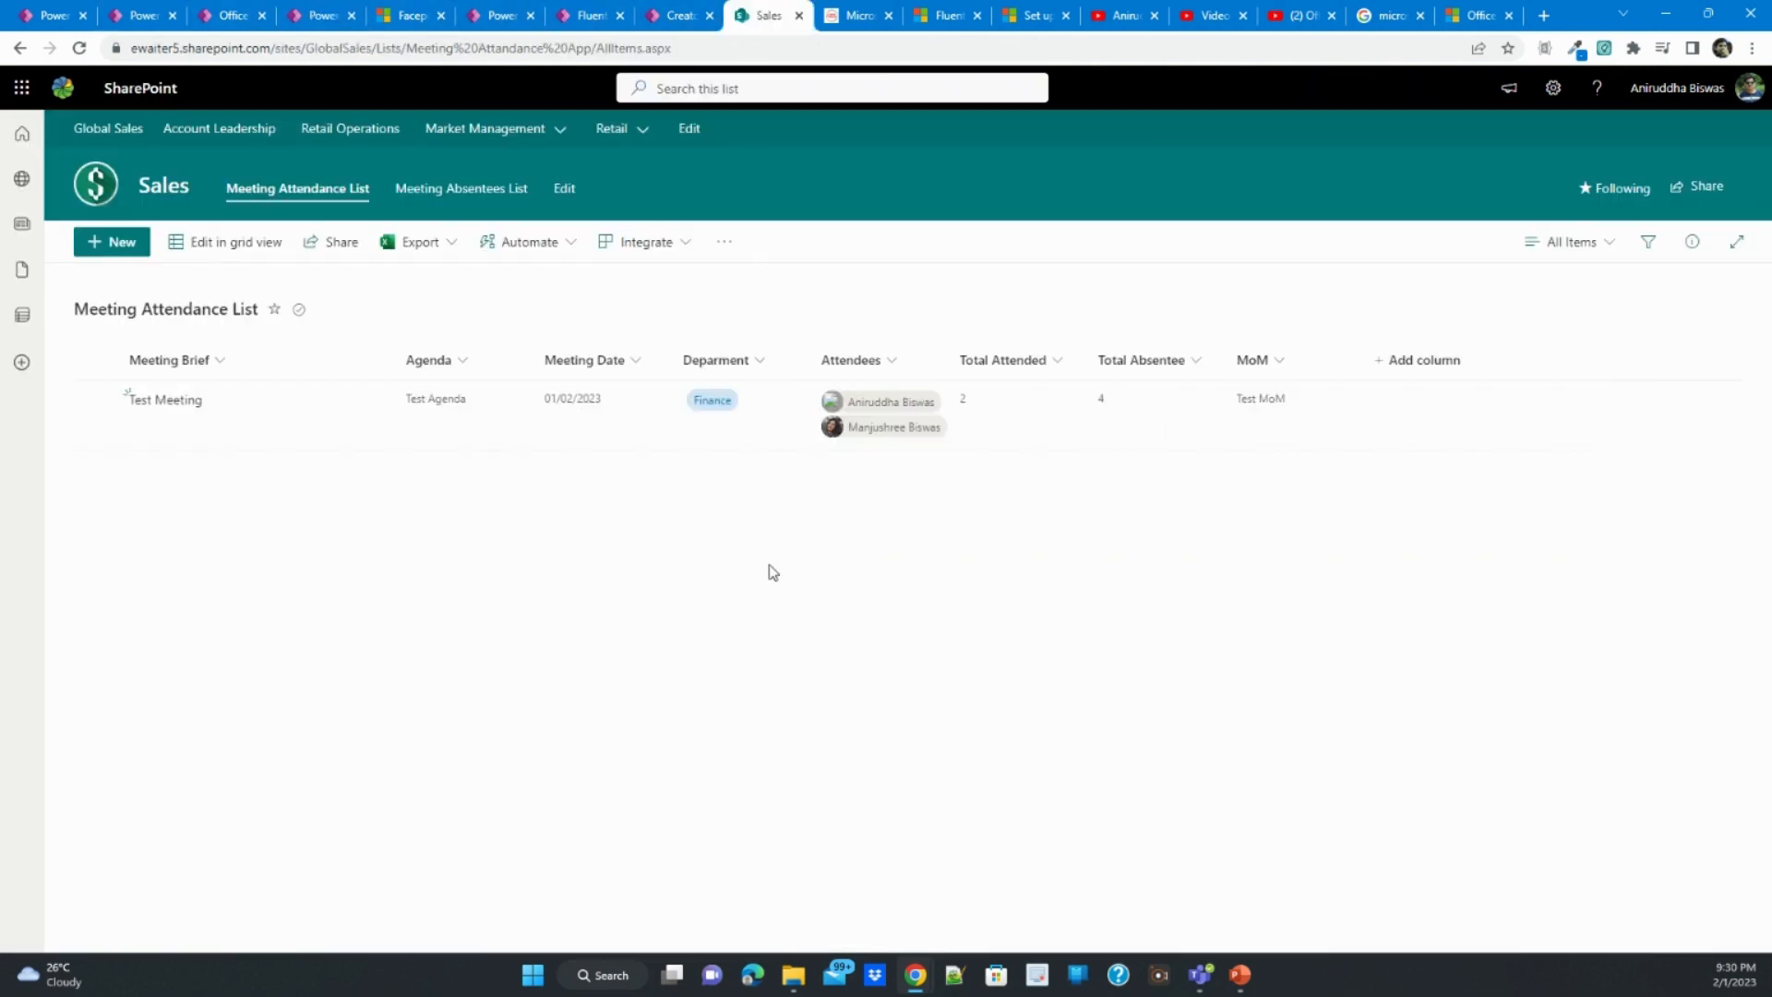
click(79, 48)
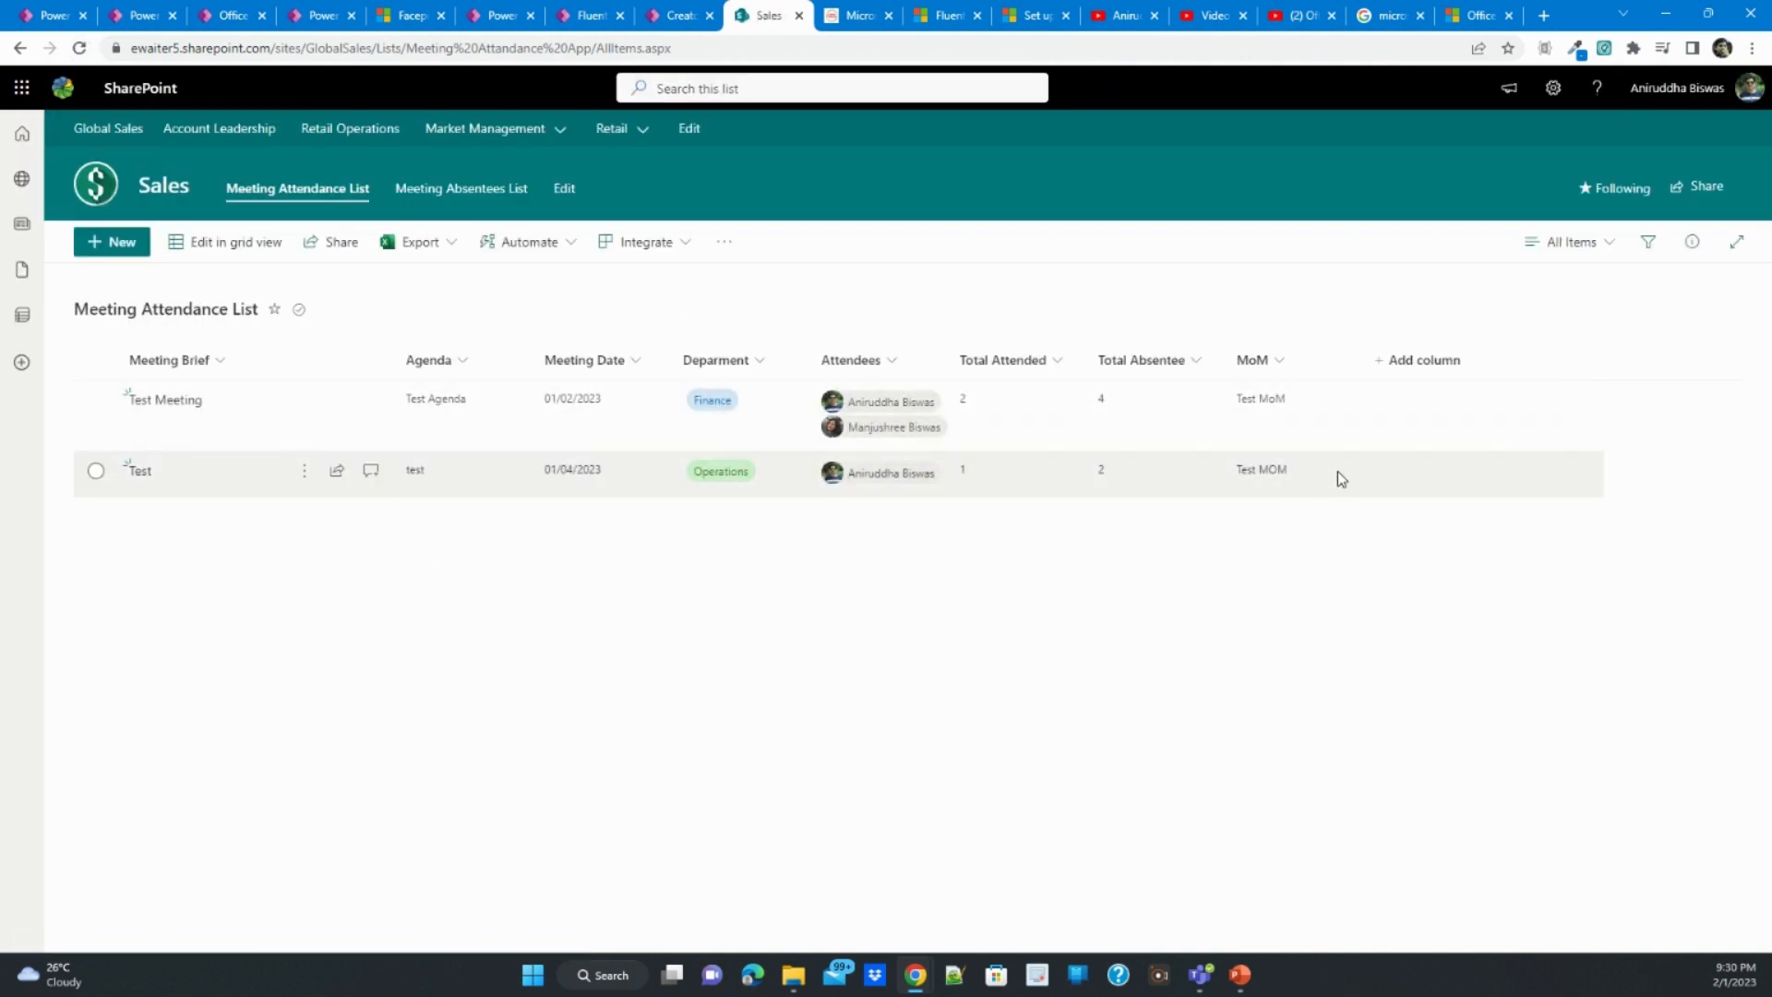
click(401, 192)
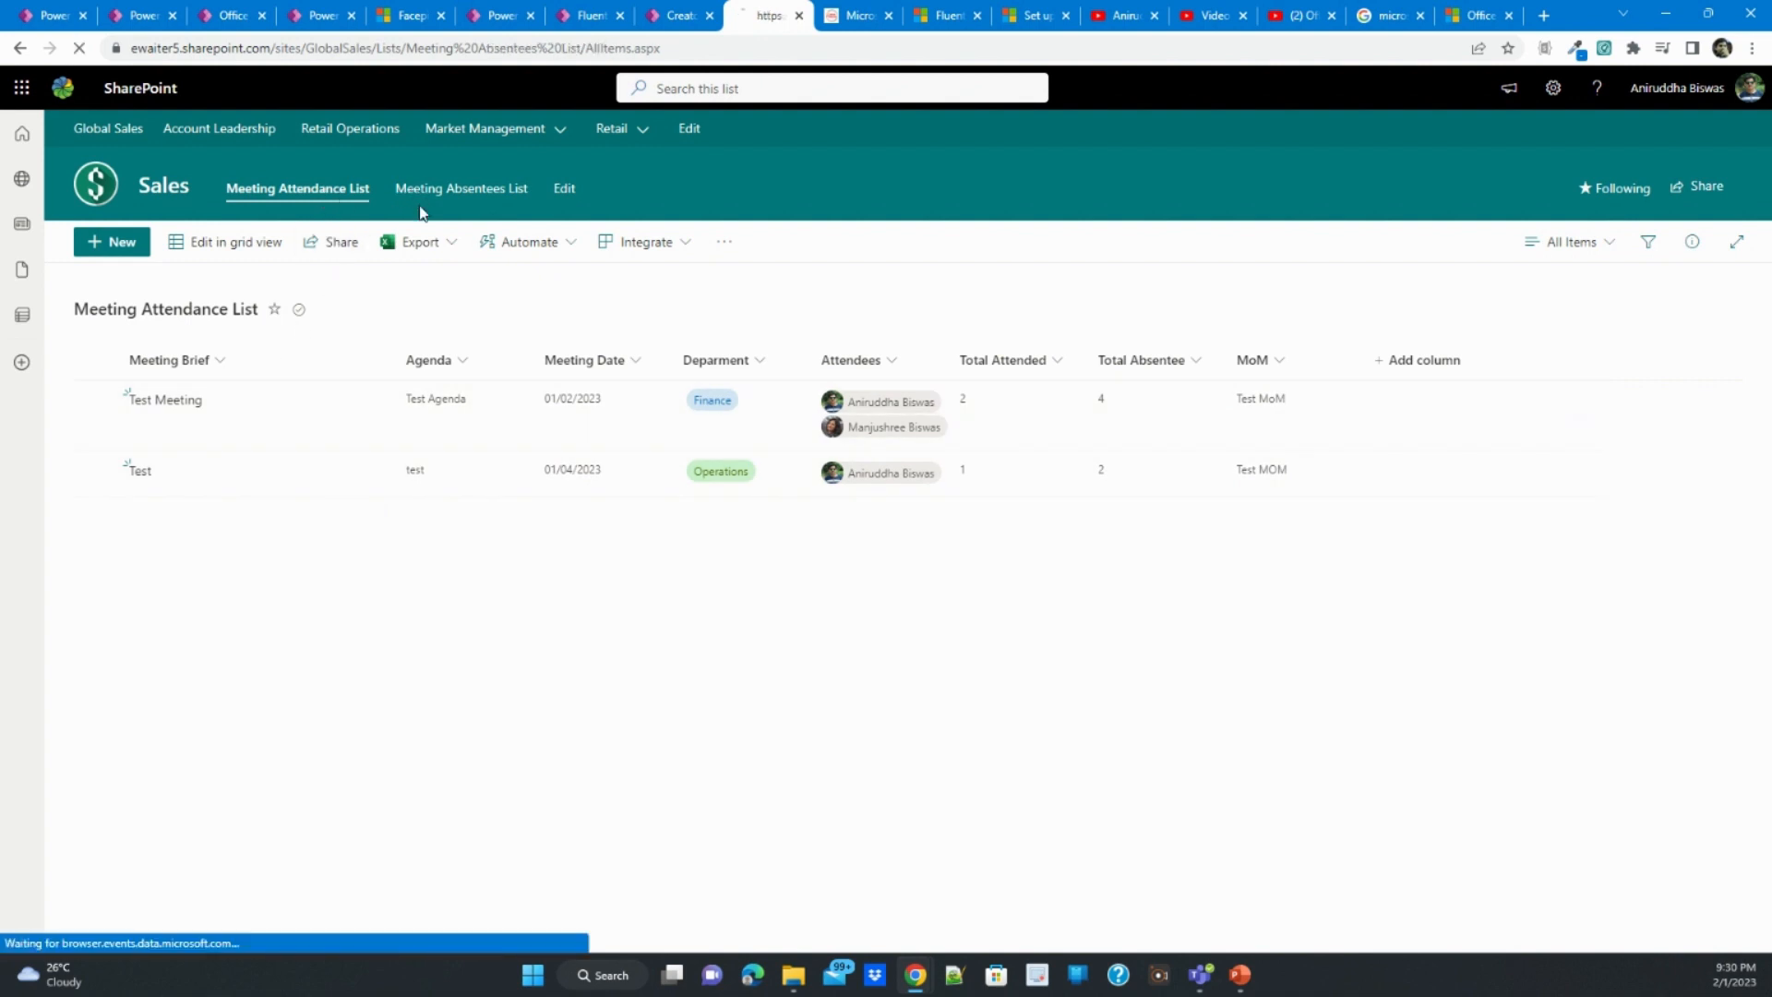